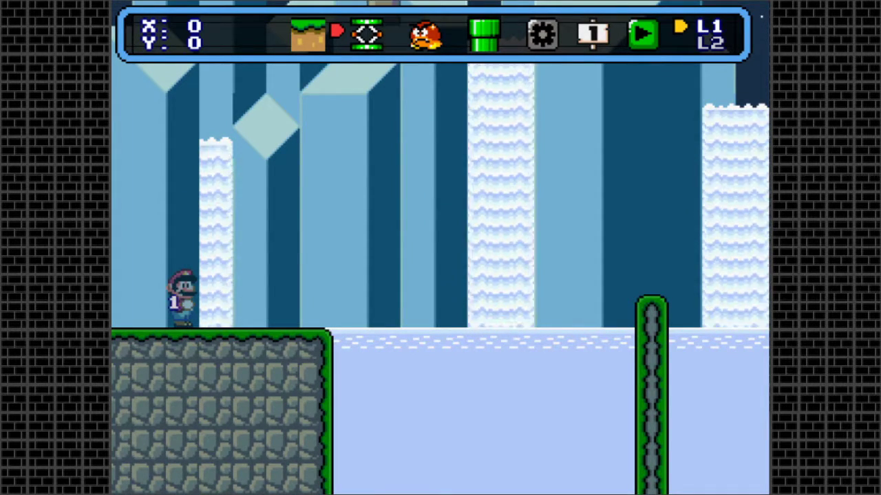
- Place the pre-configured checkered platform that moves back and forth horizontally in mid-air above the water
left_click(368, 34)
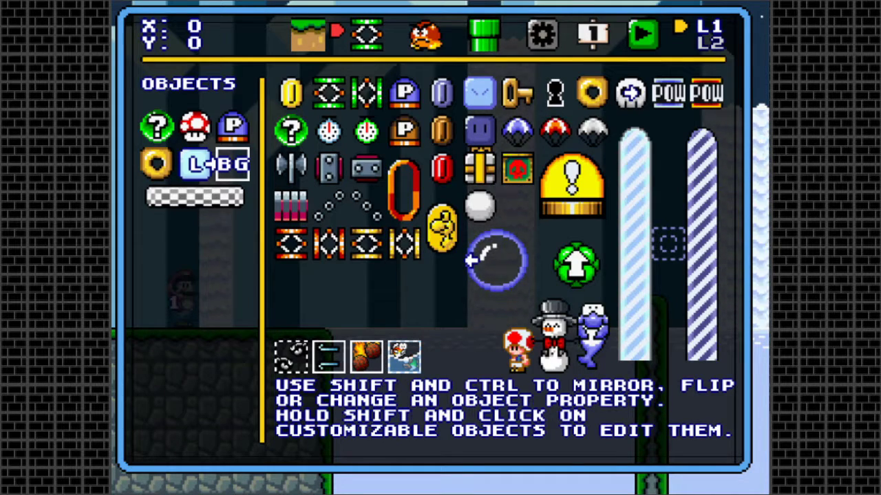
left_click(195, 198)
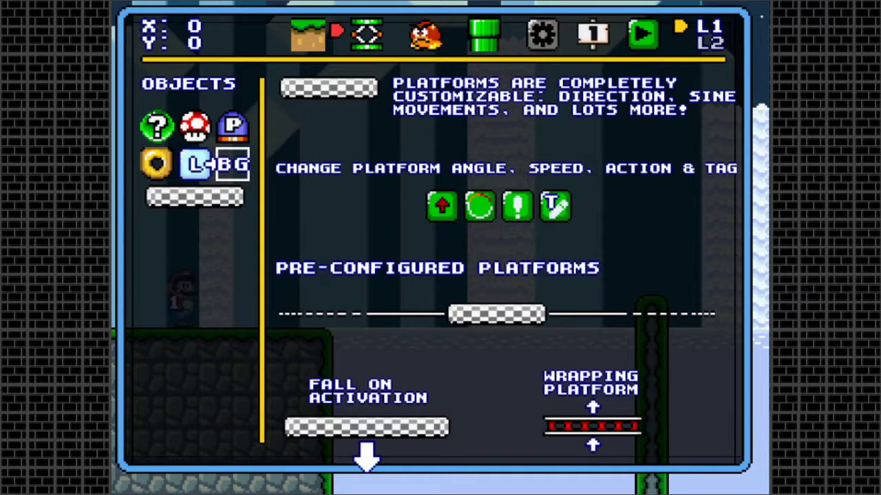
left_click(497, 315)
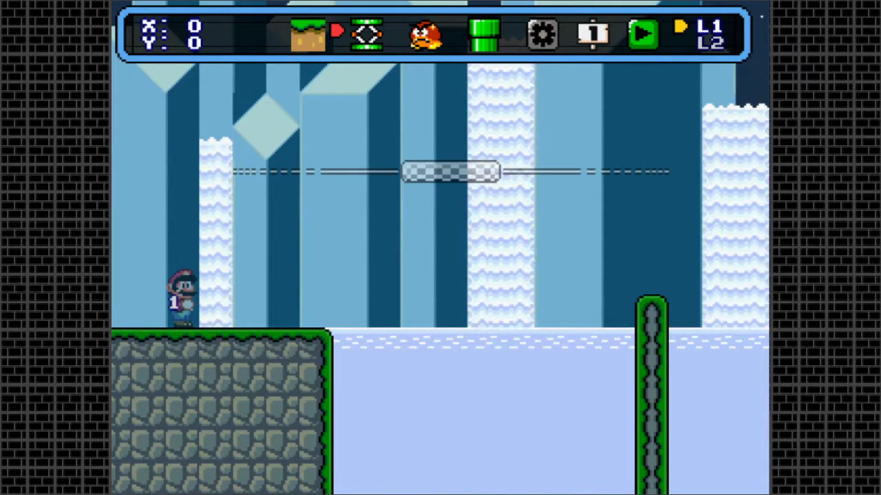
left_click(451, 171)
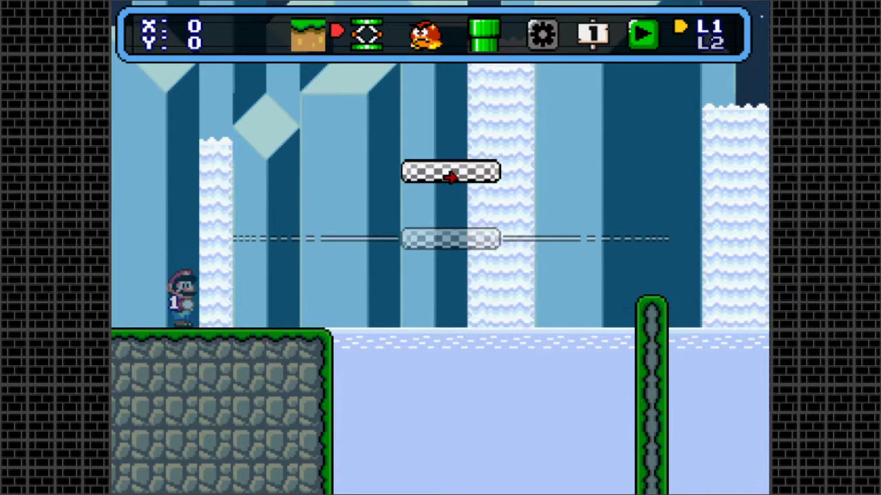
- Playtest the level to watch the horizontally moving platform, and return to the editor
left_click(643, 34)
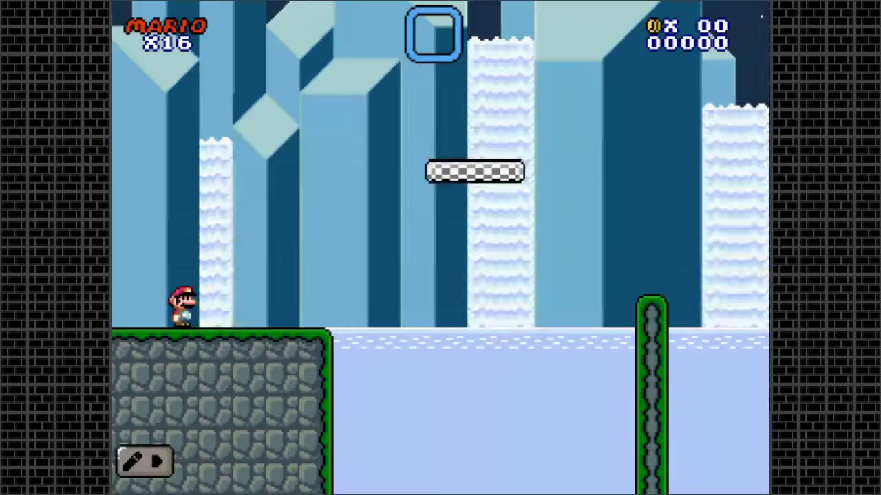
key("z")
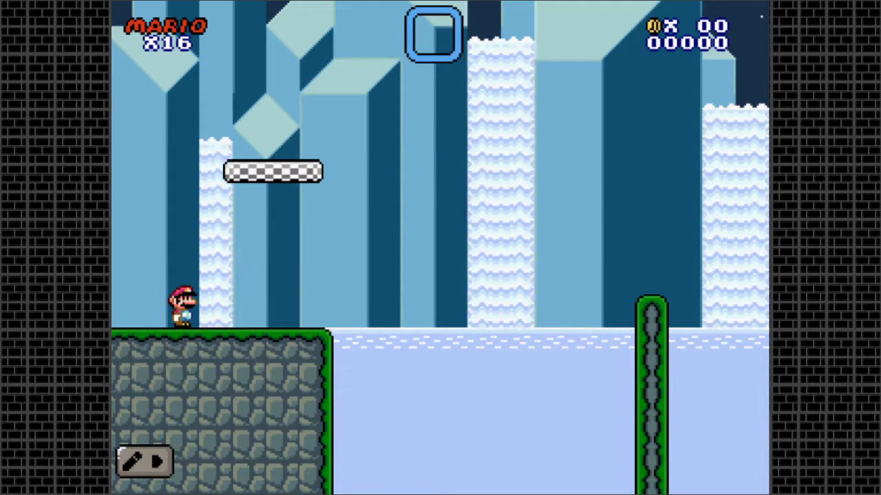
key("Right")
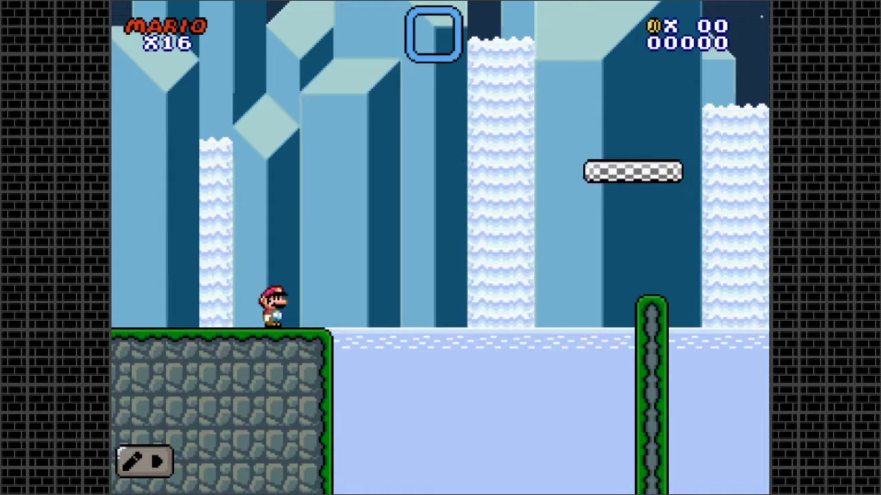
key("Left")
key("Right")
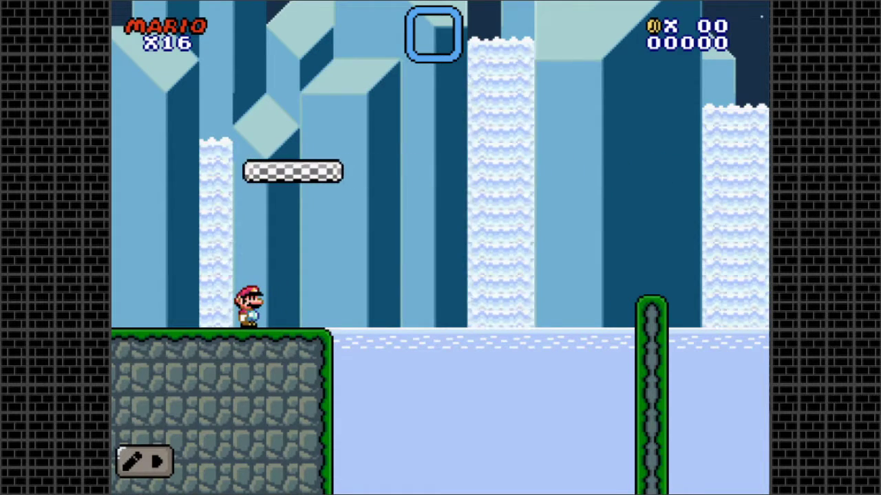
key("Escape")
- Replace the moving platform with the pre-configured fall-on-activation platform at the water surface
key("space")
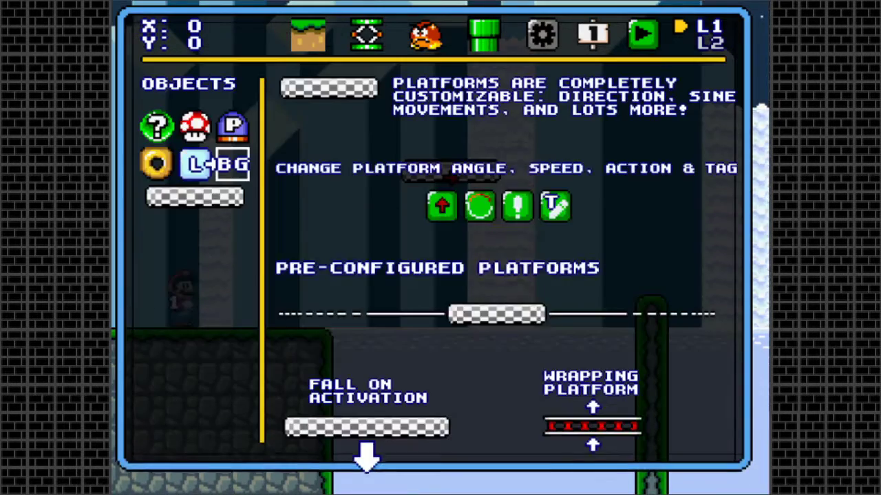
left_click(367, 427)
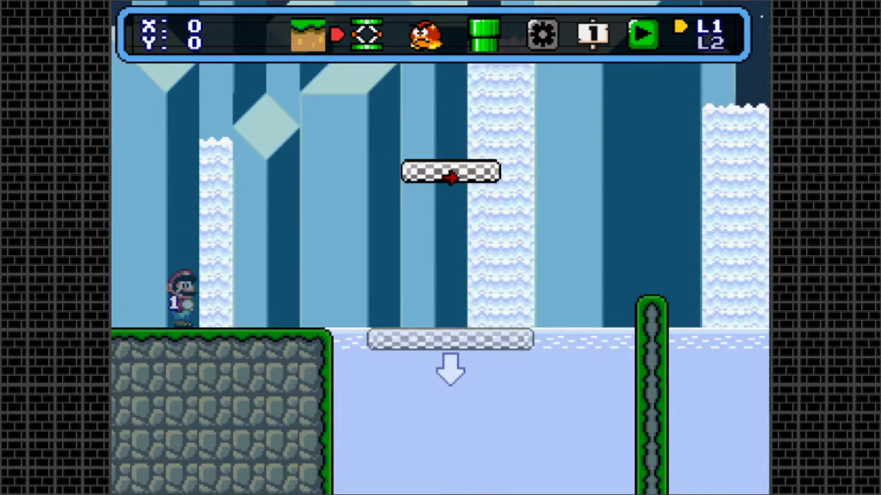
left_click(450, 340)
right_click(450, 172)
- Playtest the falling platform by landing on it and jumping back to the ground, and return to the editor
left_click(645, 36)
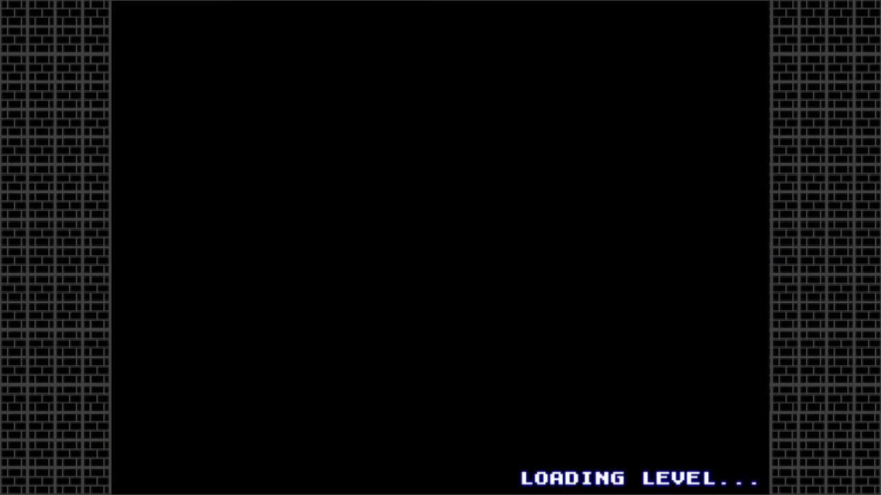
key("Right")
key("z")
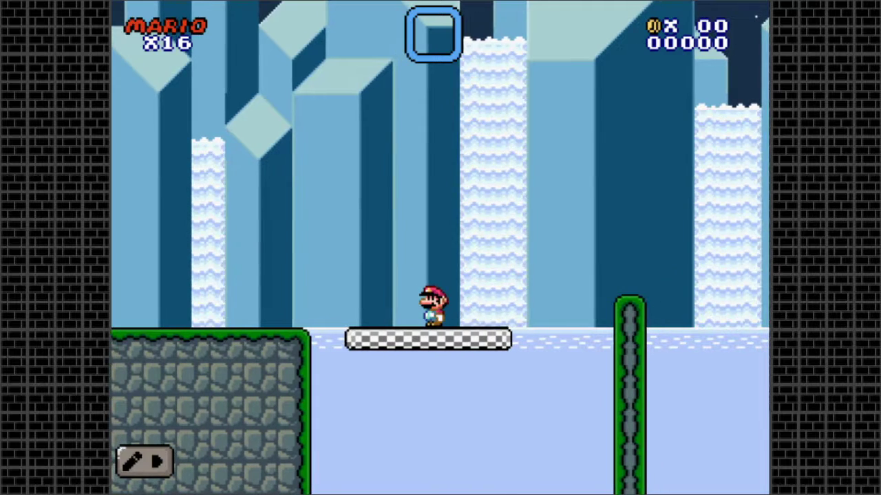
key("Left")
key("z")
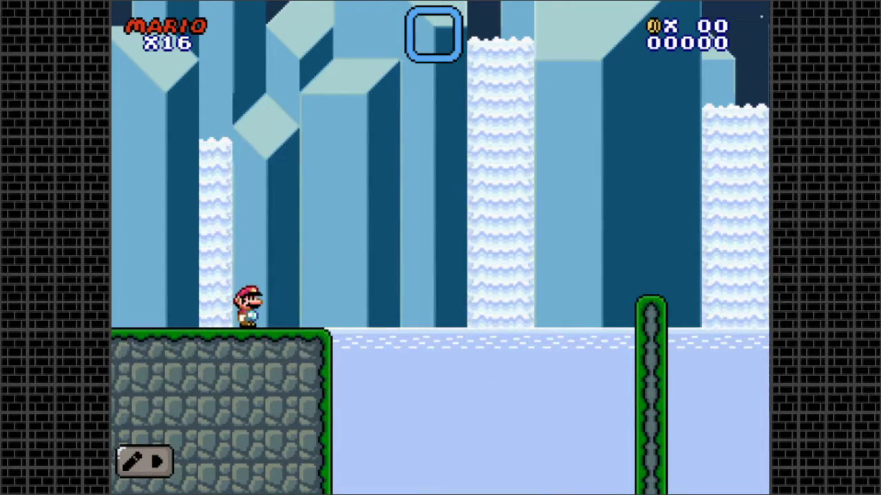
left_click(144, 462)
- Replace the falling platform with two pre-configured wrapping platforms, one low above the water and one higher further along
left_click(366, 34)
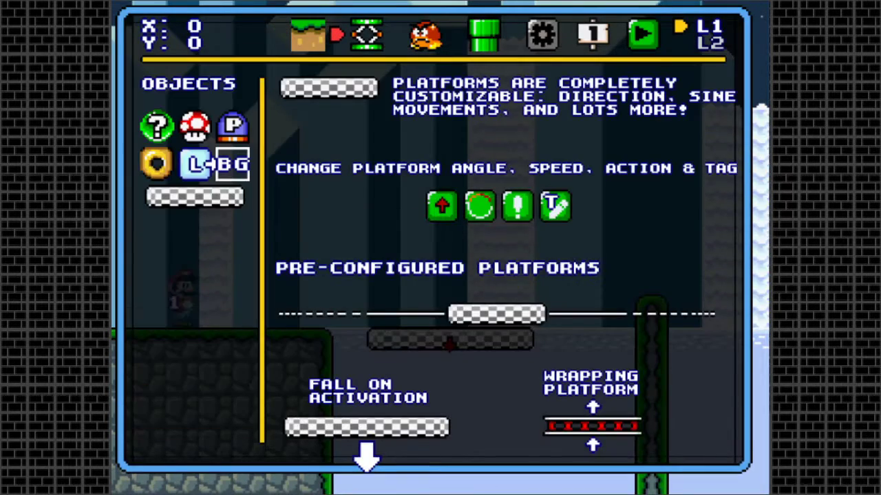
left_click(593, 427)
right_click(451, 338)
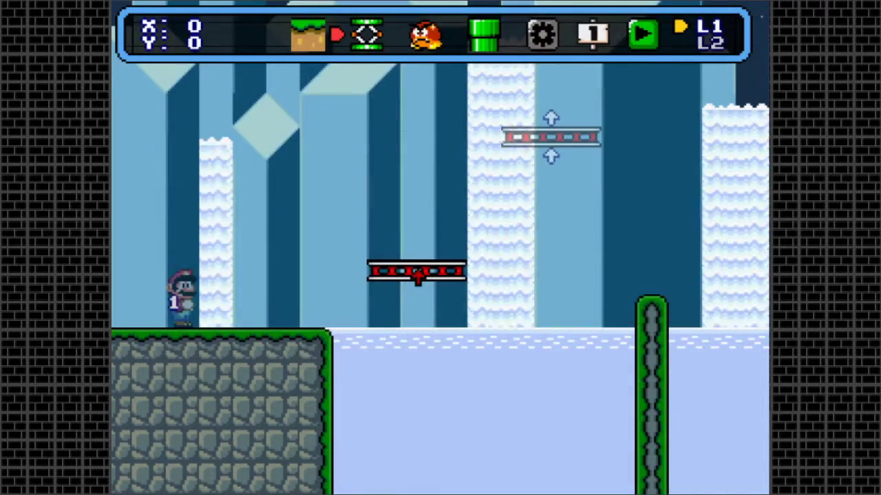
left_click(551, 137)
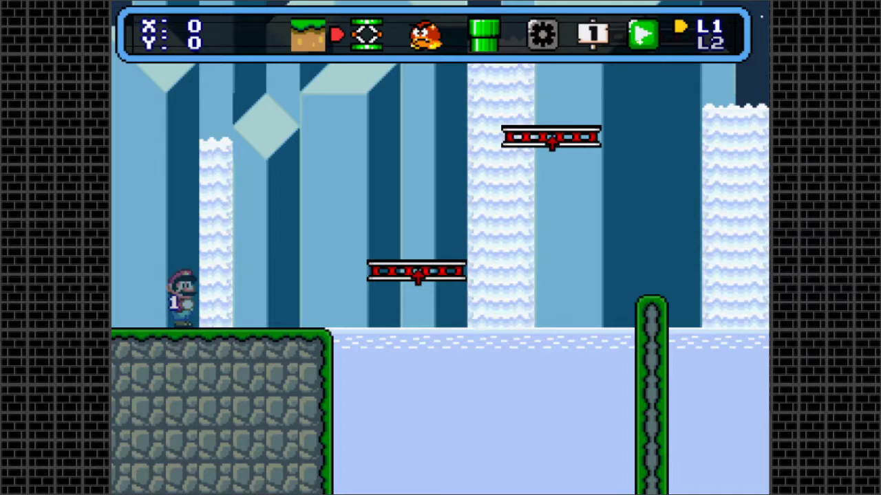
- Playtest the two wrapping platforms by riding and jumping between them, and return to the editor
left_click(642, 35)
key("Right")
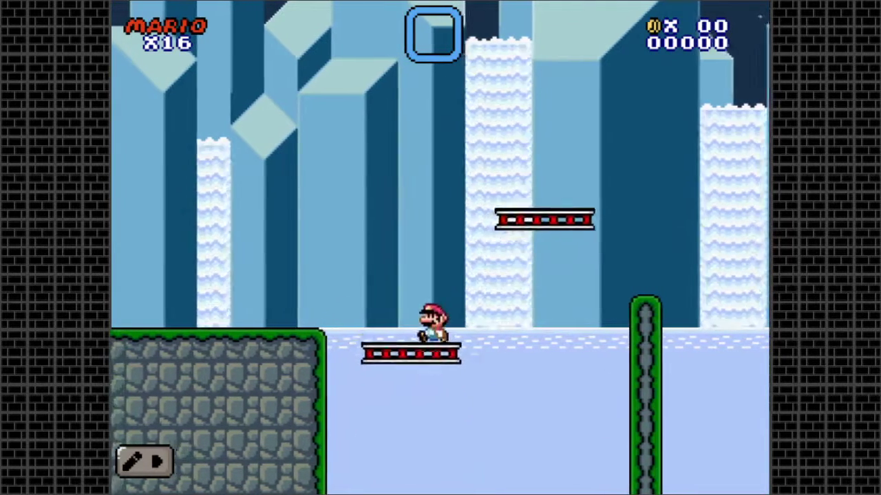
key("z")
key("Left")
key("Right")
key("z")
key("z")
key("Right")
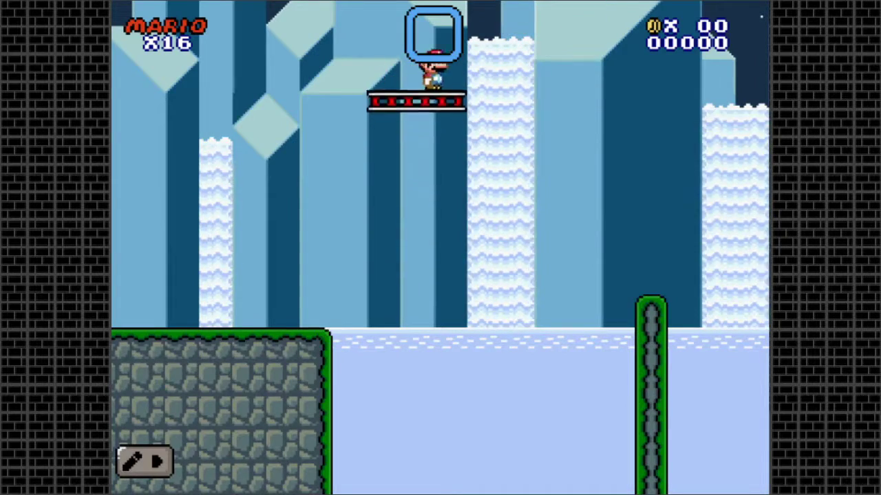
key("Left")
key("z")
key("Left")
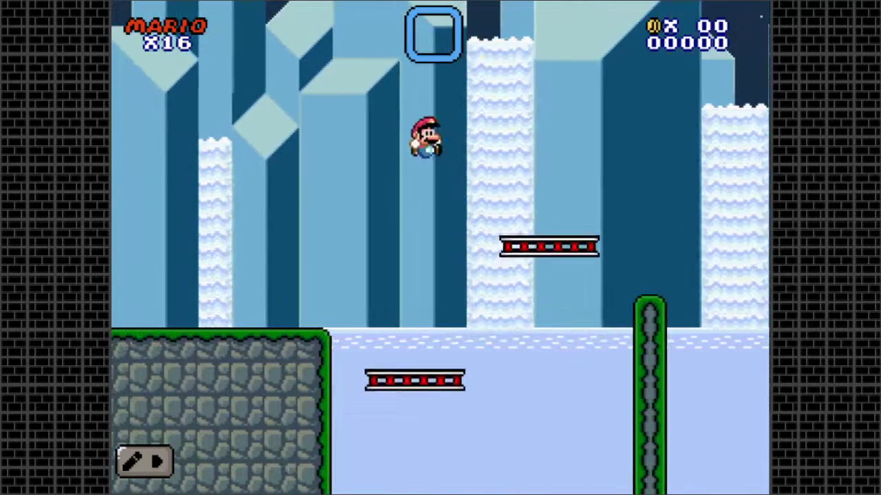
key("Escape")
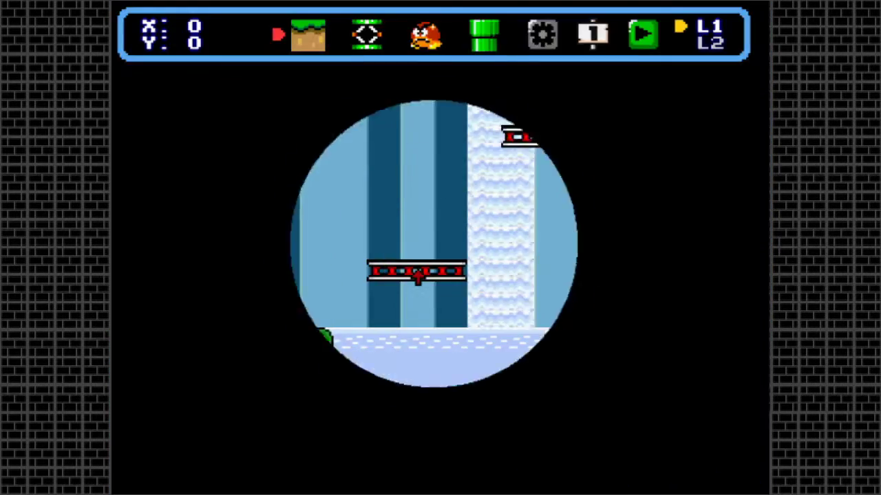
- Place a plain customizable checkered platform at the water surface directly beside the ground's edge and open its settings
key("space")
key("space")
key("space")
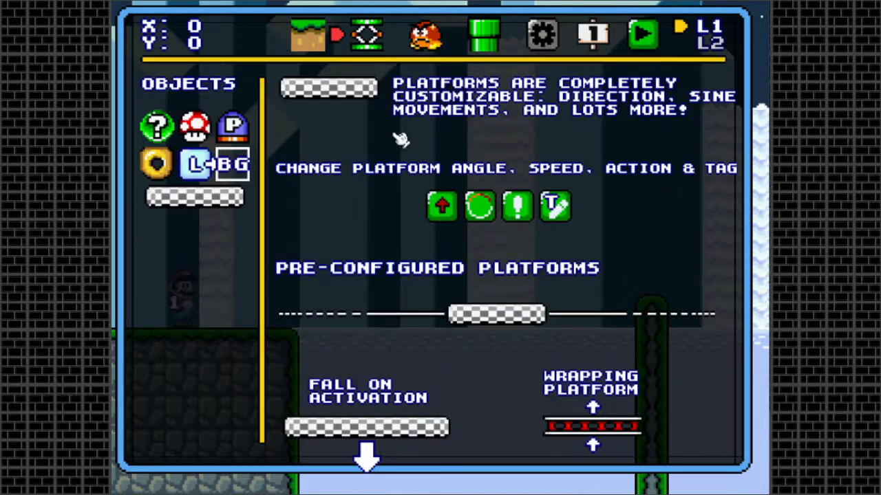
left_click(357, 95)
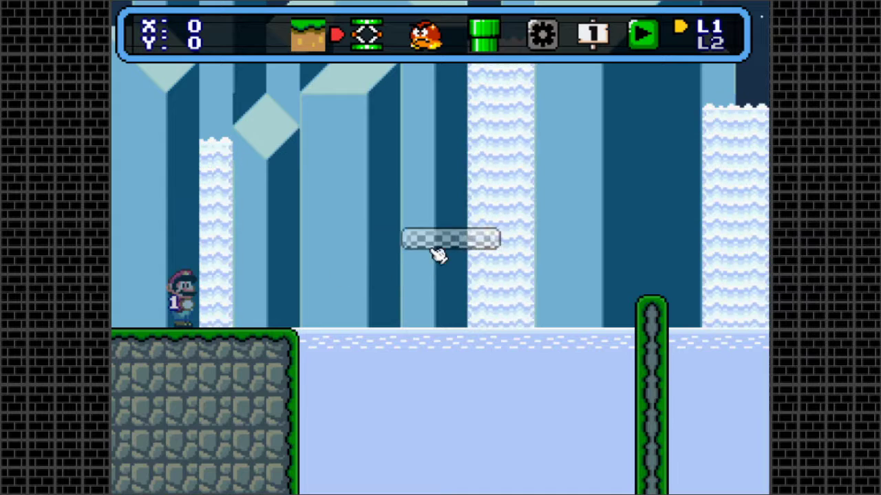
key("space")
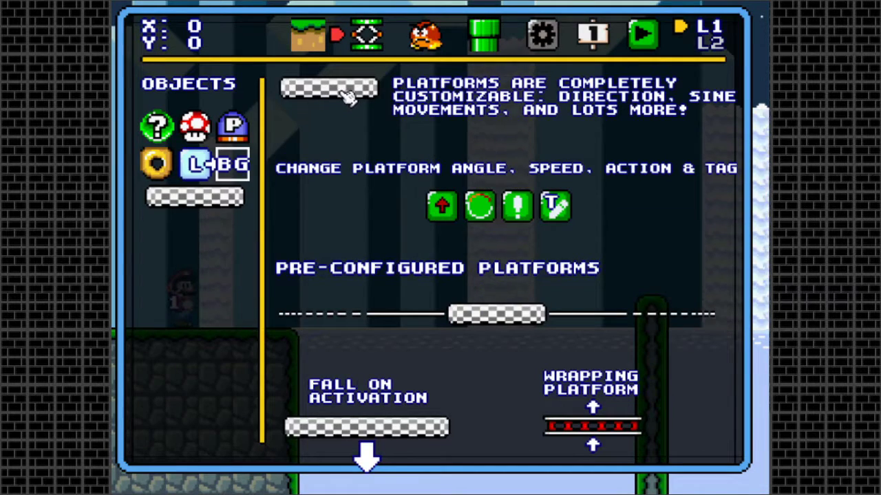
left_click(347, 96)
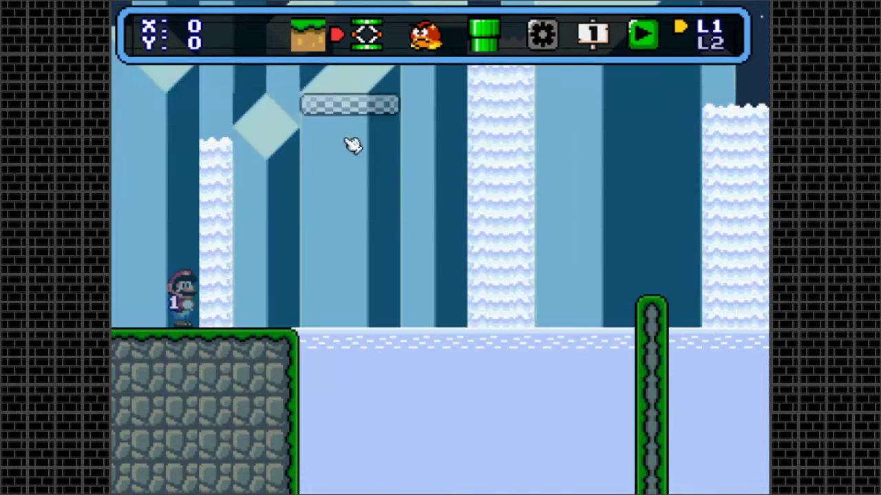
left_click(356, 353)
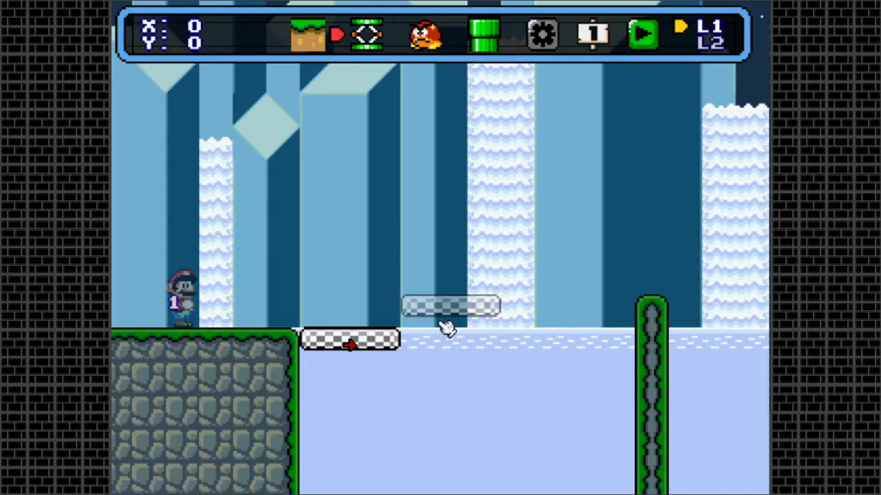
left_click(349, 348)
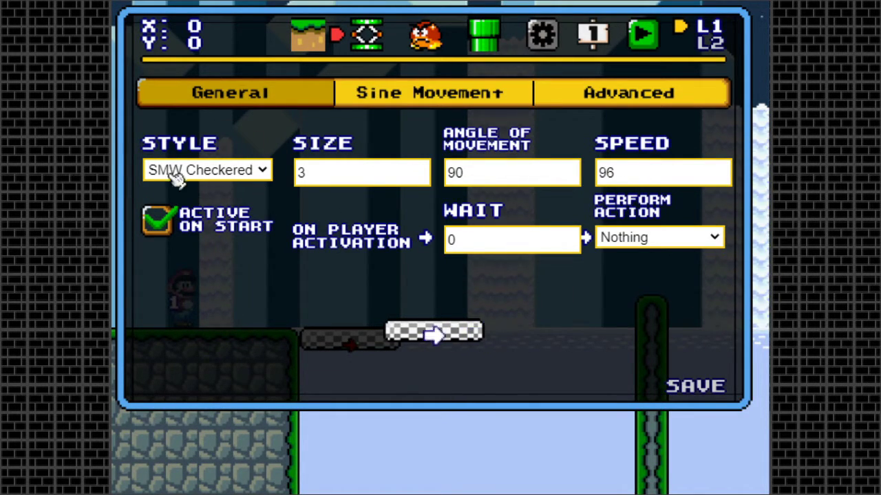
- Try the Donkey Kong, NSMB Wood and Stone styles on the platform
left_click(265, 179)
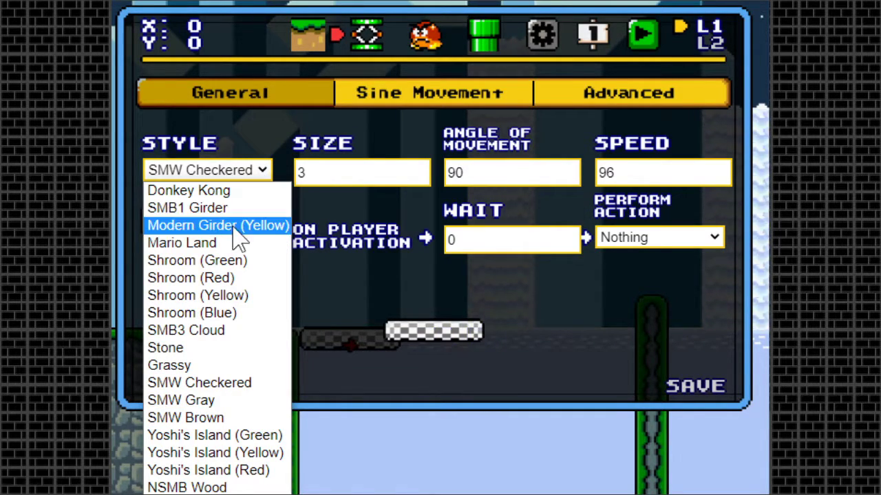
left_click(222, 193)
left_click(259, 180)
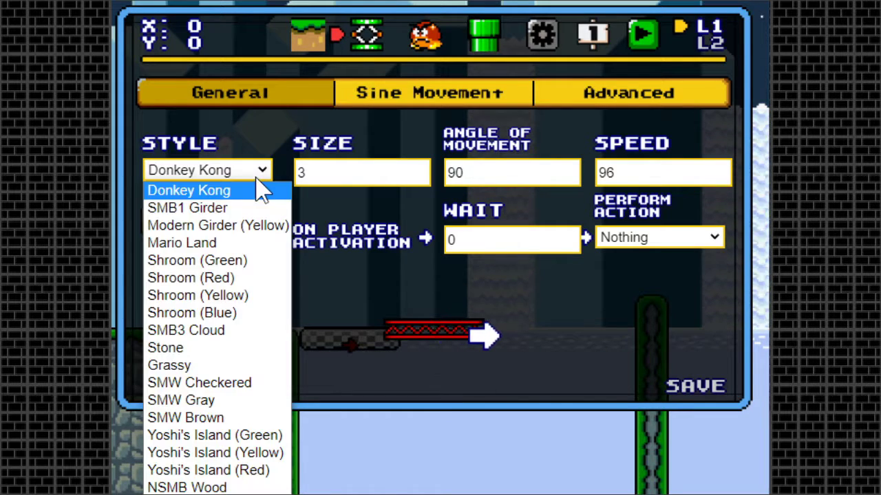
left_click(194, 483)
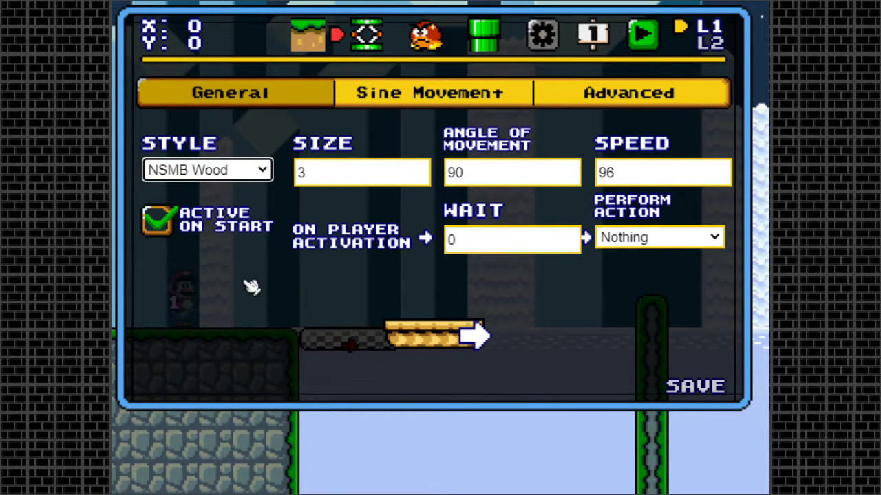
left_click(253, 177)
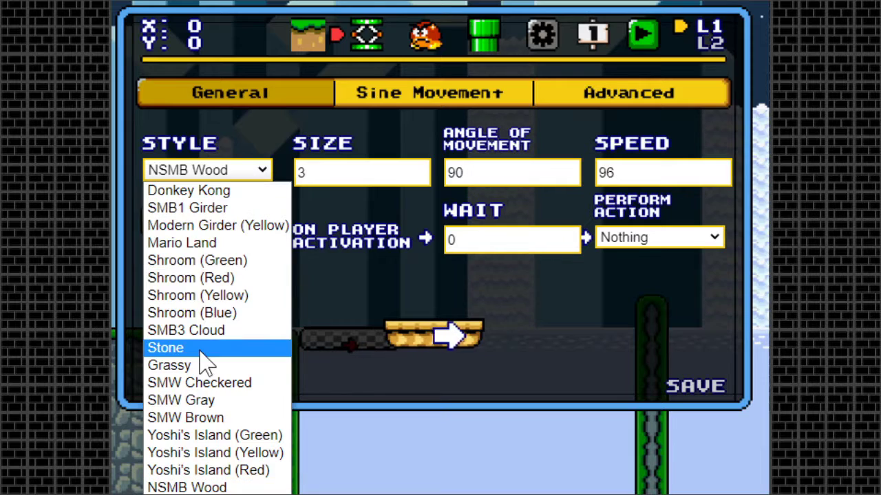
left_click(205, 350)
- Try the Shroom (Red), Modern Girder (Yellow) and Yoshi's Island (Green) styles on the platform
left_click(267, 176)
left_click(206, 277)
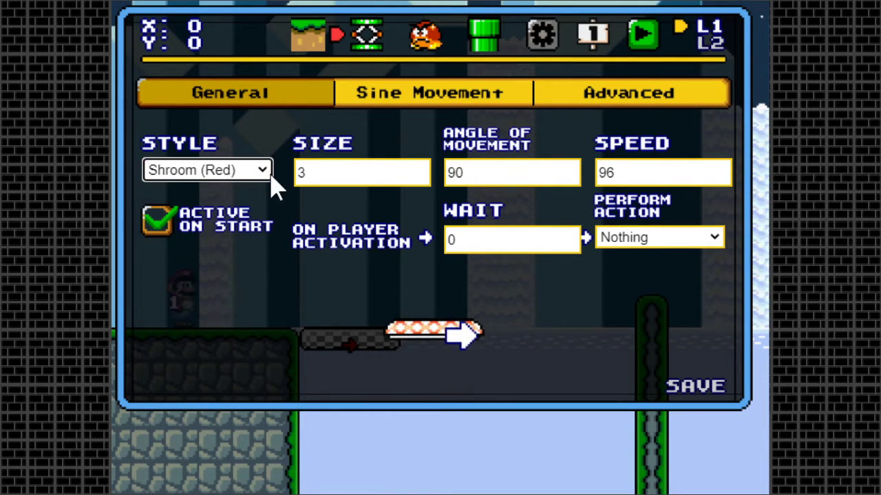
left_click(267, 178)
left_click(225, 231)
left_click(267, 178)
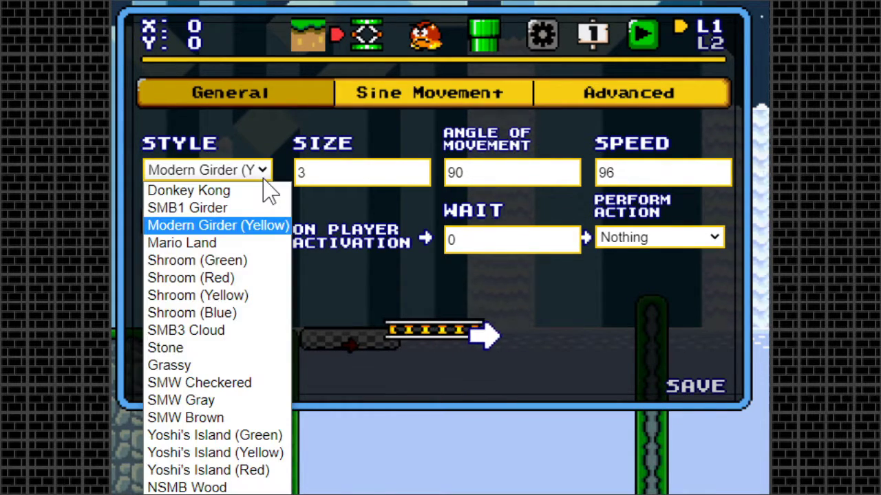
left_click(252, 435)
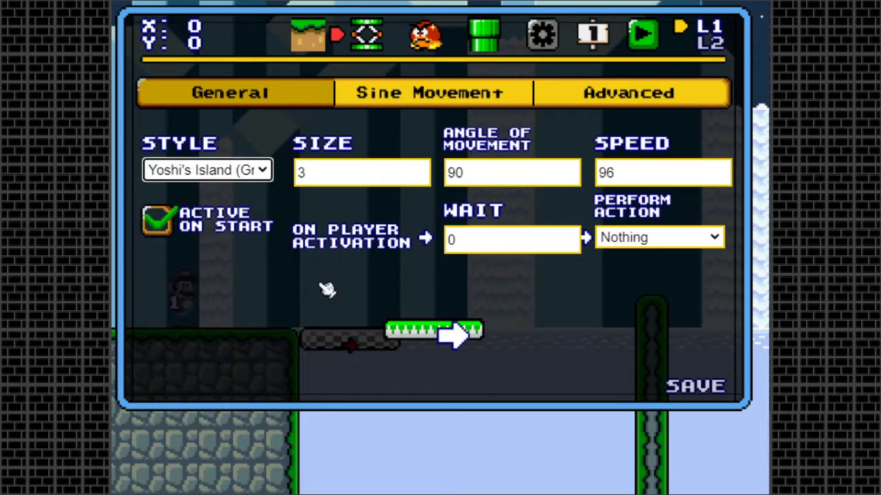
- Try the Grassy style on the platform, switch it to the Stone style and save the settings
left_click(267, 177)
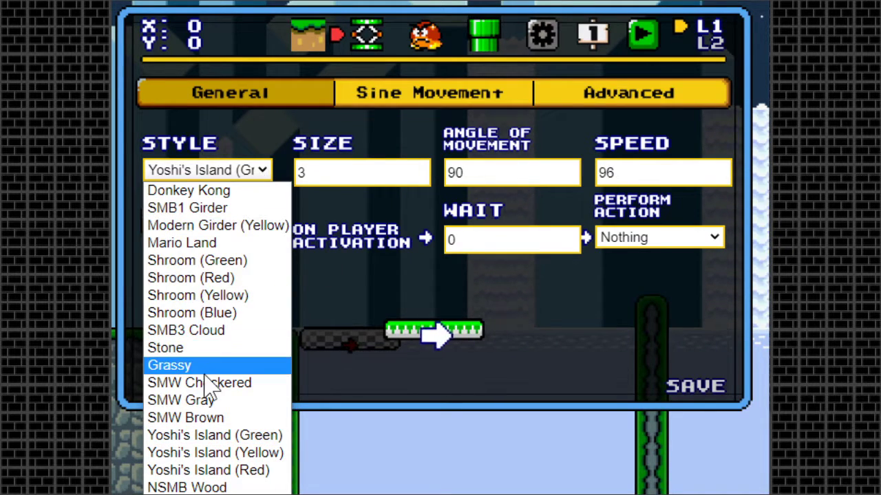
left_click(207, 365)
left_click(267, 176)
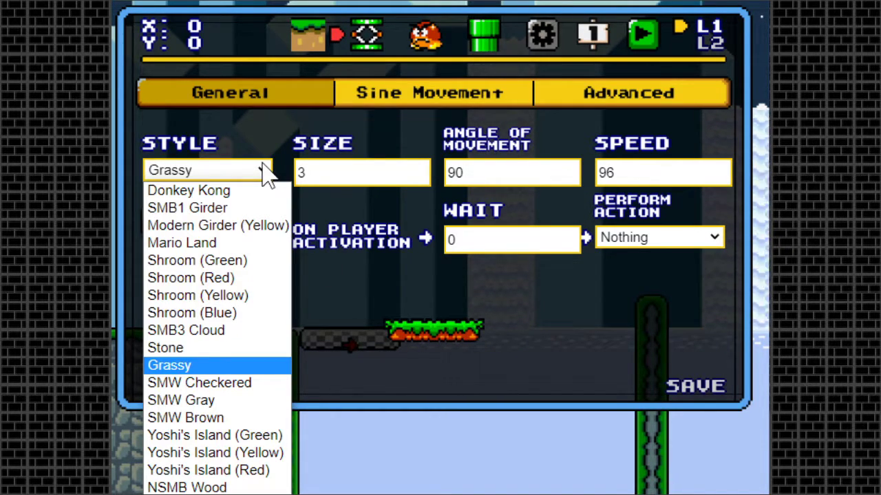
left_click(192, 349)
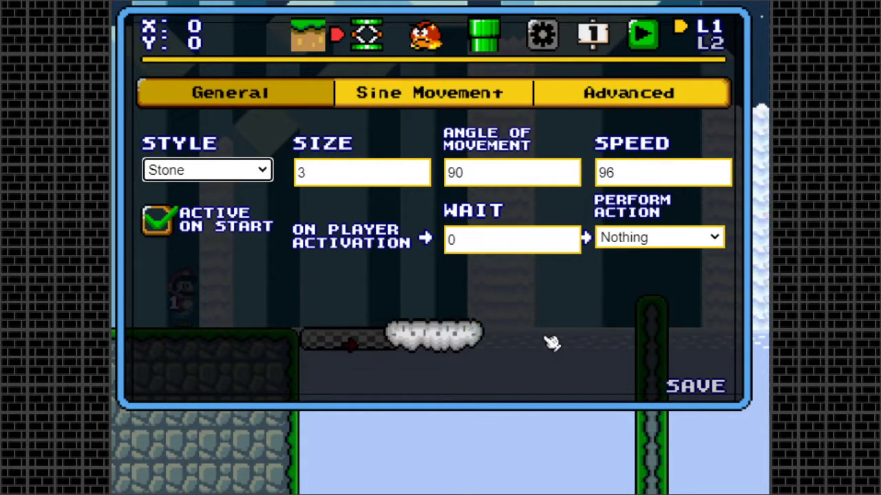
left_click(695, 389)
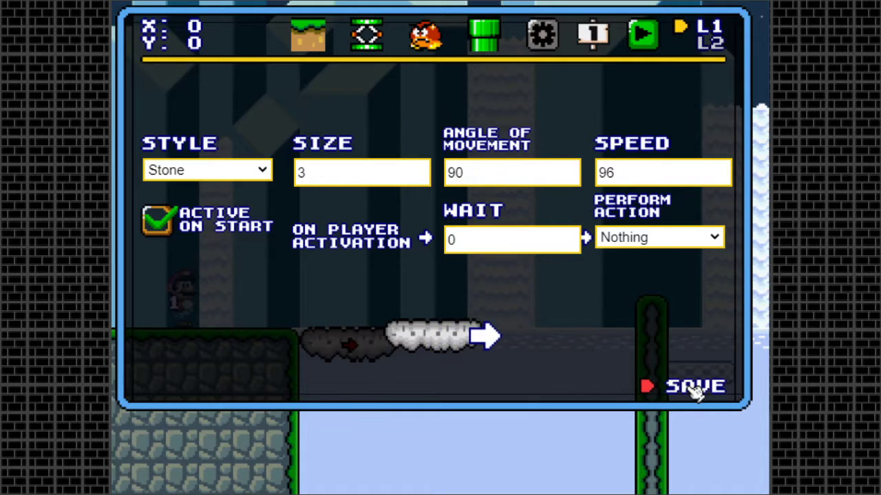
- Reopen the stone platform's settings, try sizes of 2 and 6 tiles, and save it with a size of 2
left_click_drag(509, 377, 362, 346)
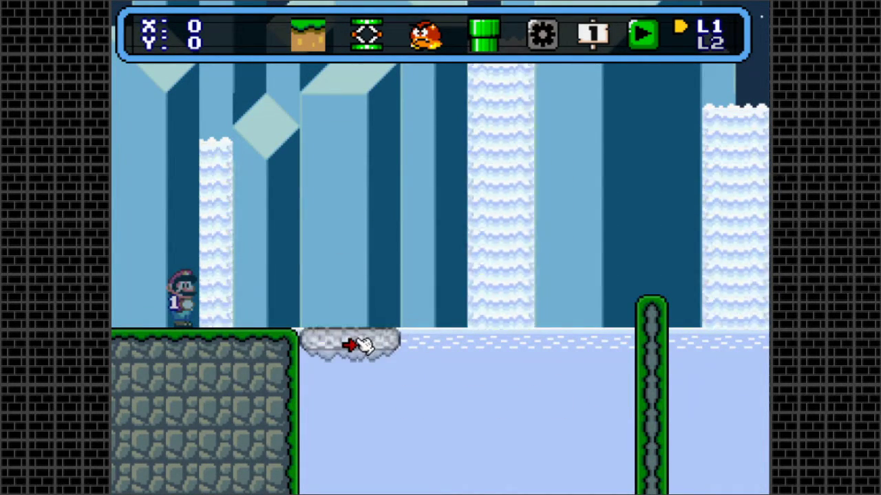
left_click(348, 345)
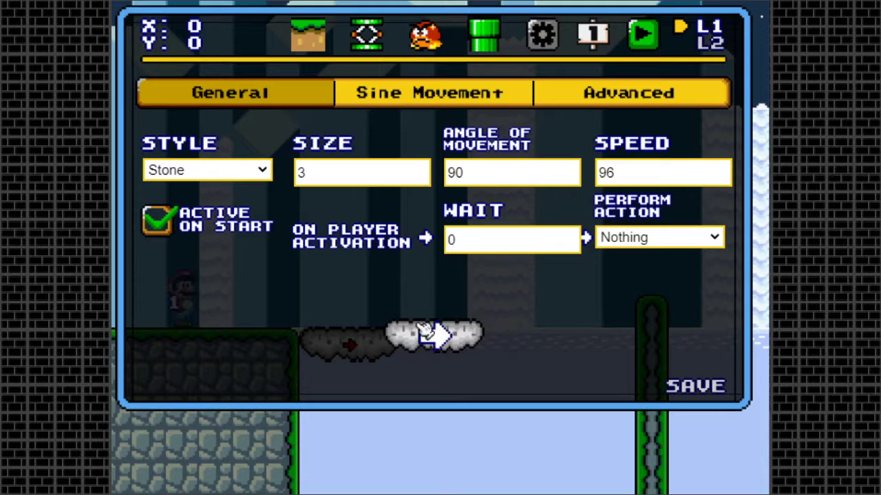
left_click(420, 177)
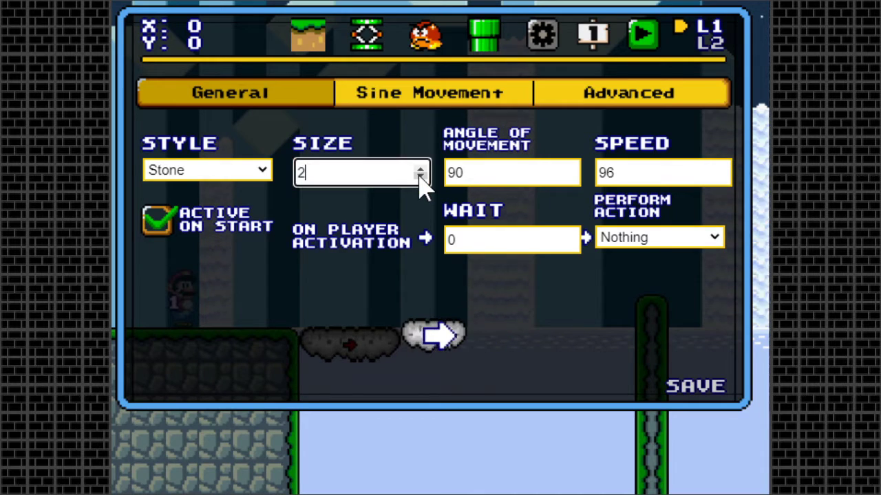
left_click(420, 177)
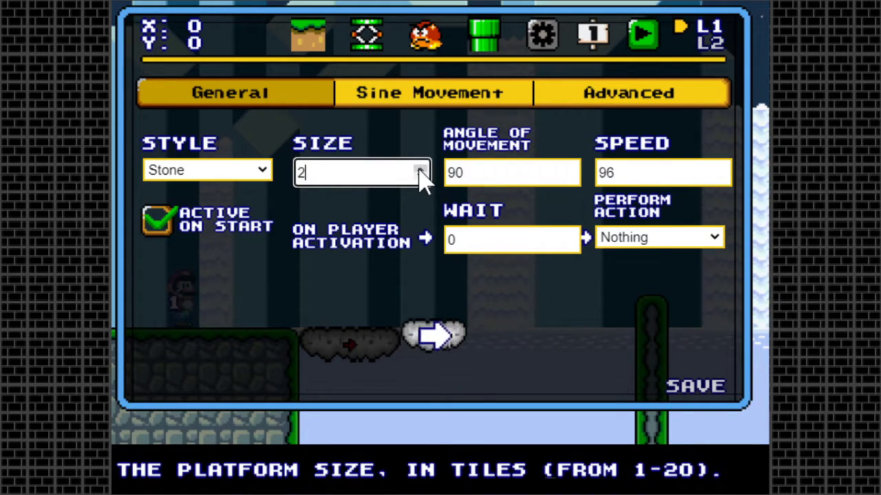
left_click(419, 168)
left_click(419, 168)
left_click(420, 168)
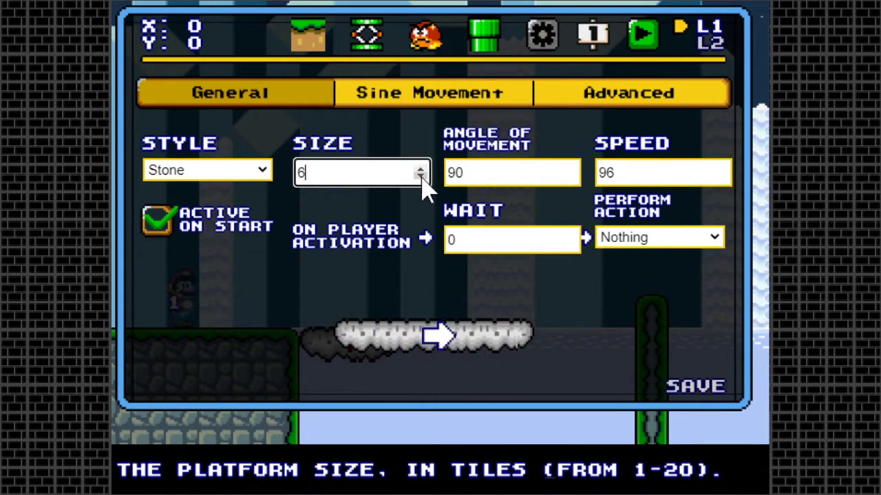
left_click(421, 177)
left_click(421, 177)
left_click(421, 177)
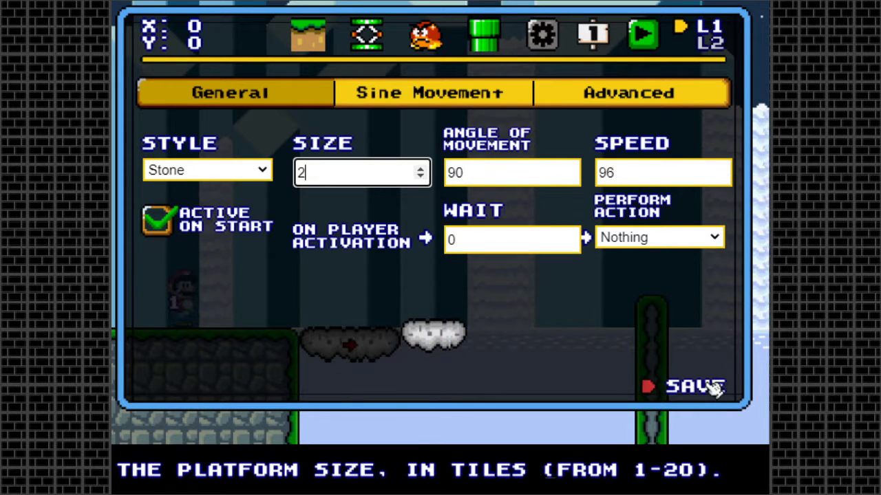
left_click(709, 385)
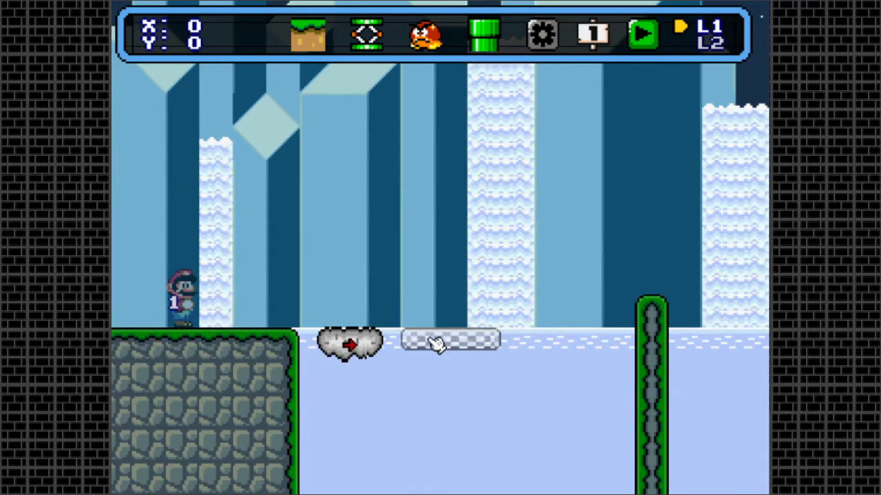
- Set the stone platform's size to 5 tiles and save the settings
left_click(344, 340)
left_click(420, 168)
left_click(420, 168)
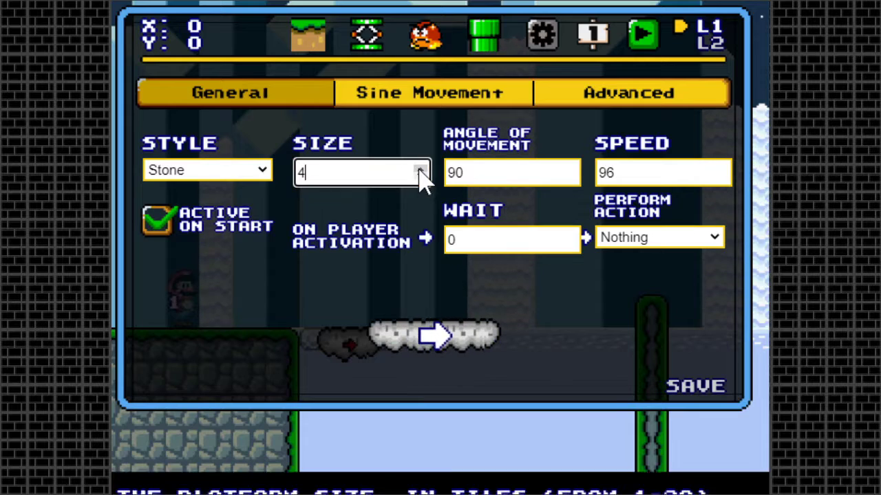
left_click(420, 168)
left_click(420, 168)
left_click(420, 178)
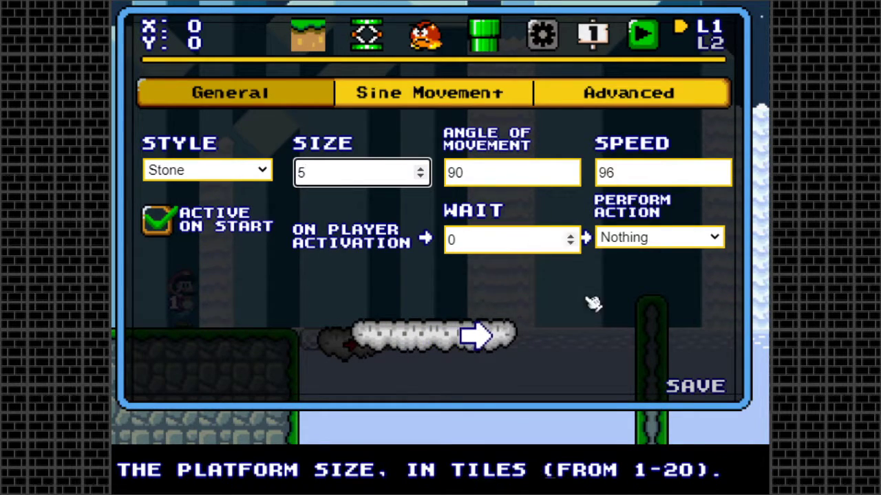
left_click(681, 387)
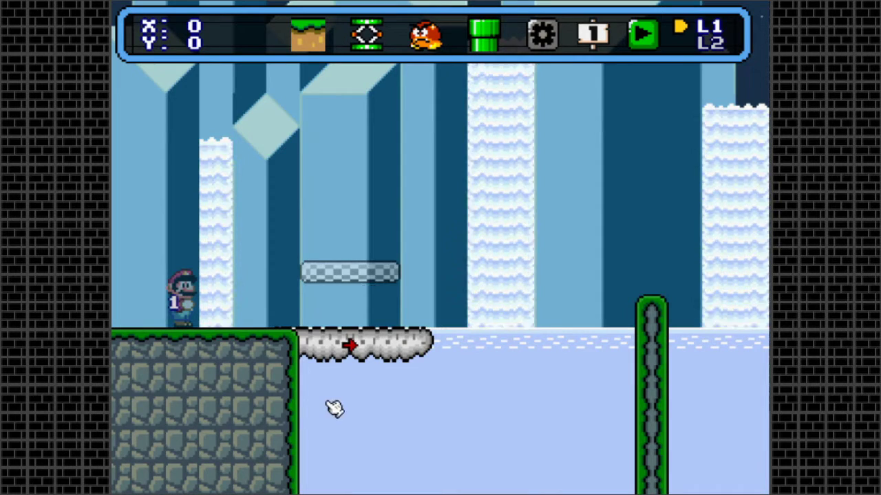
- Pull the ground's right edge back by one tile with ground edge tiles to clear room for the wider platform
left_click(359, 35)
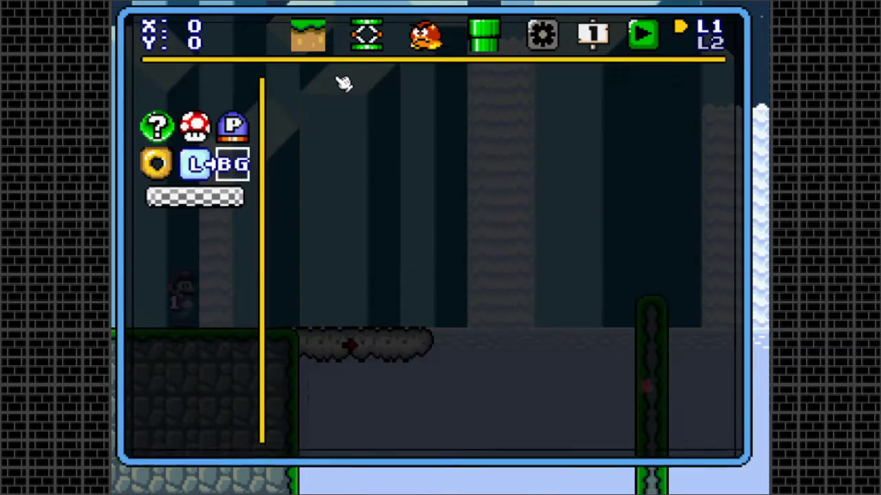
left_click(311, 37)
left_click(157, 244)
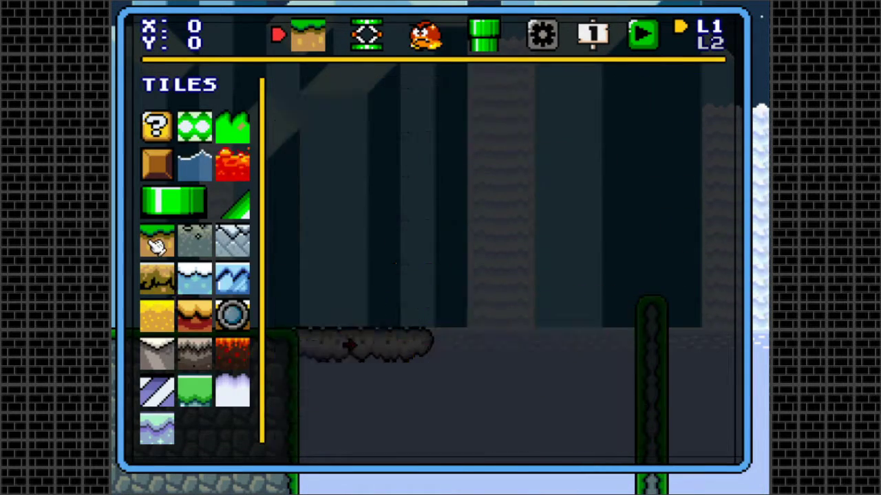
left_click(611, 440)
left_click(609, 439)
left_click(329, 206)
left_click_drag(249, 378, 249, 481)
left_click_drag(282, 481, 284, 341)
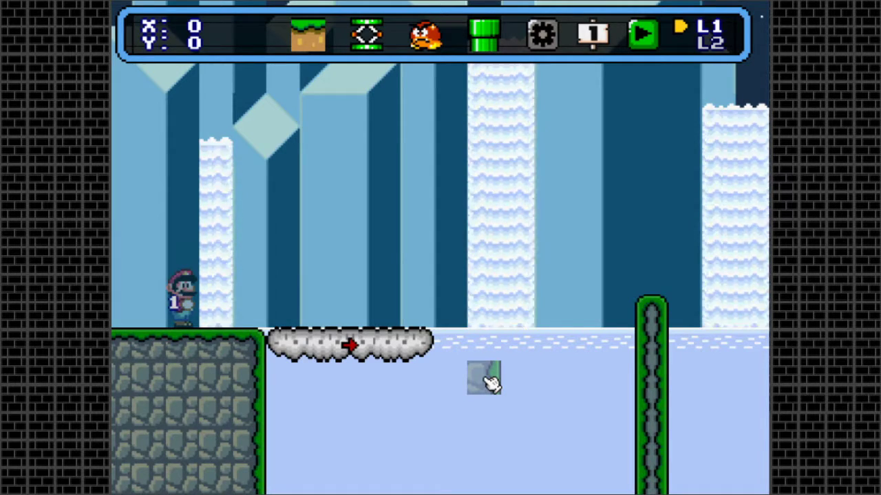
key("ctrl+s")
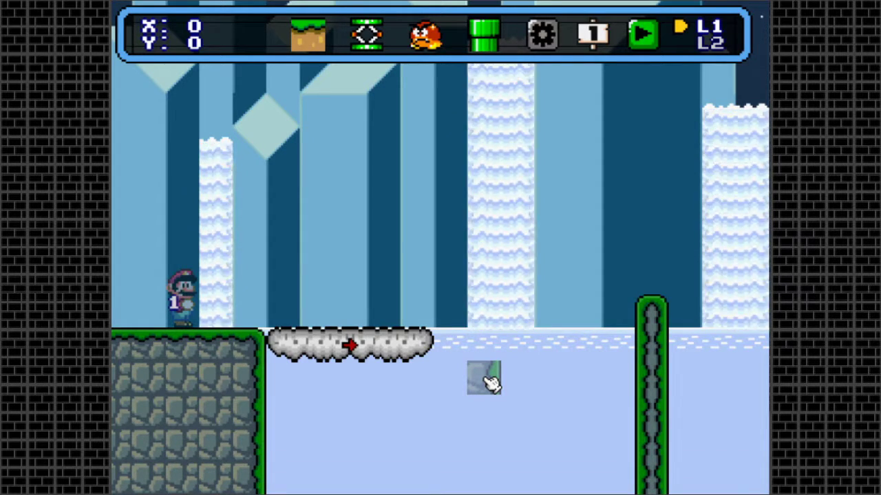
key("space")
key("space")
key("space")
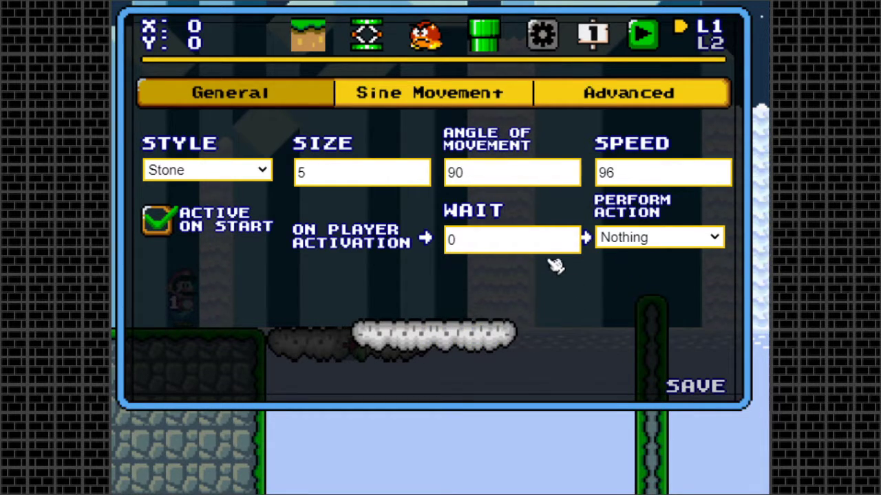
- Try movement angles of 0, 180 and 270 on the stone platform and return the angle to 90
double_click(500, 173)
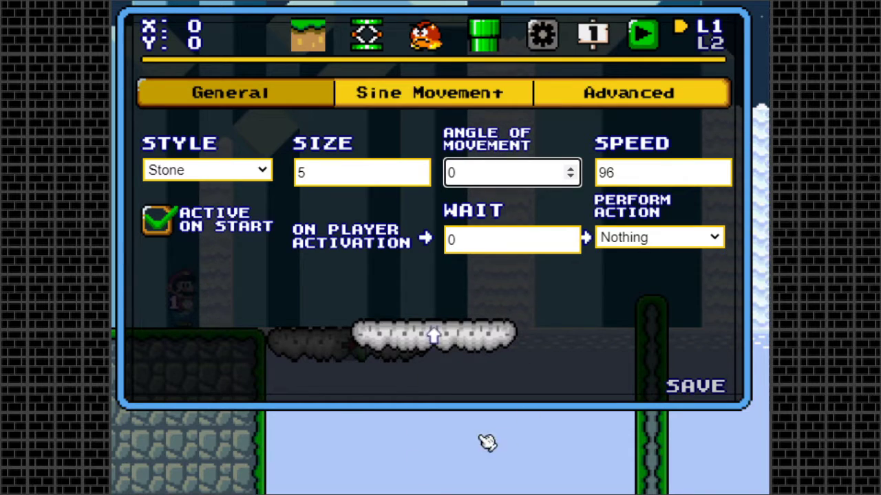
key("ctrl+a")
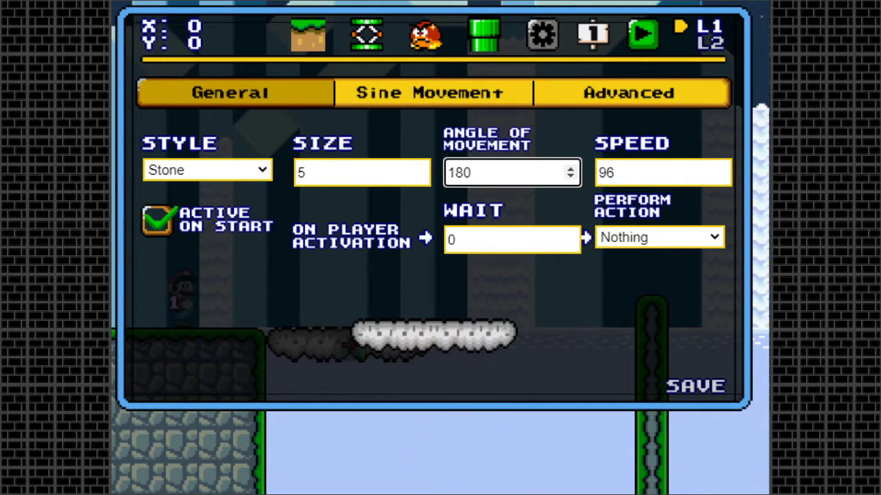
left_click_drag(486, 172, 328, 176)
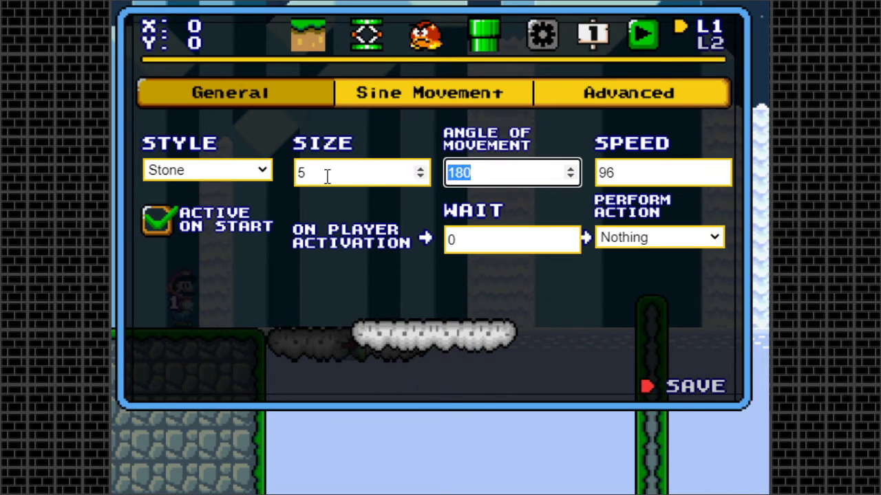
type("270")
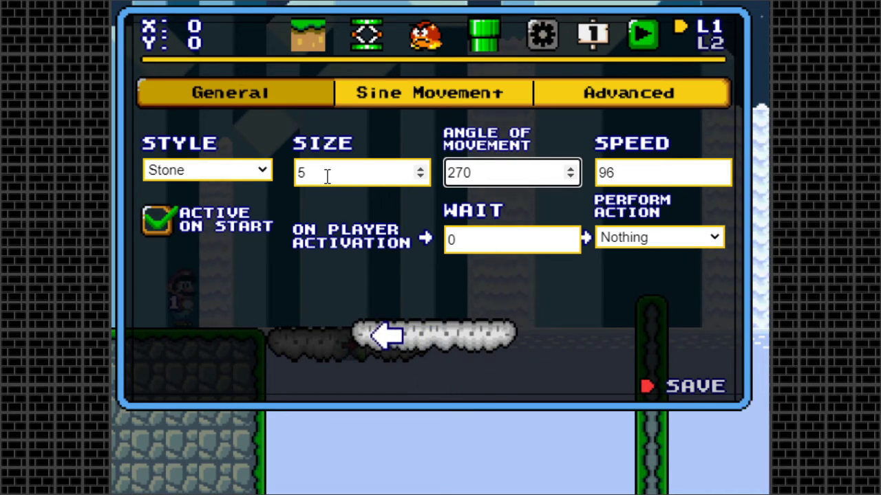
left_click_drag(534, 177, 355, 174)
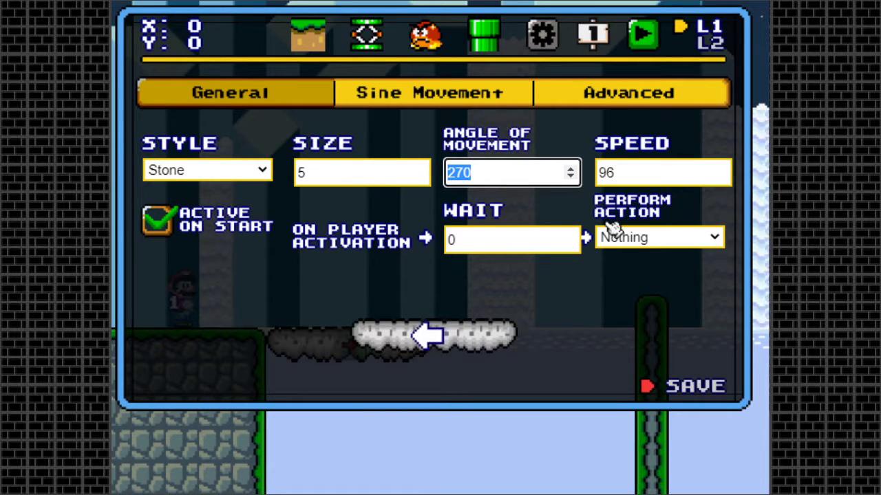
type("90")
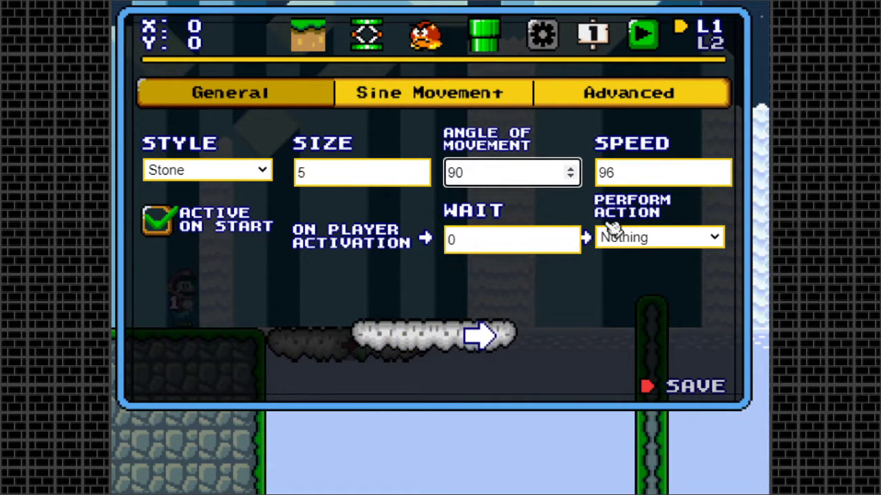
- Set the stone platform's speed to 128 pixels per second and save the settings
left_click(651, 175)
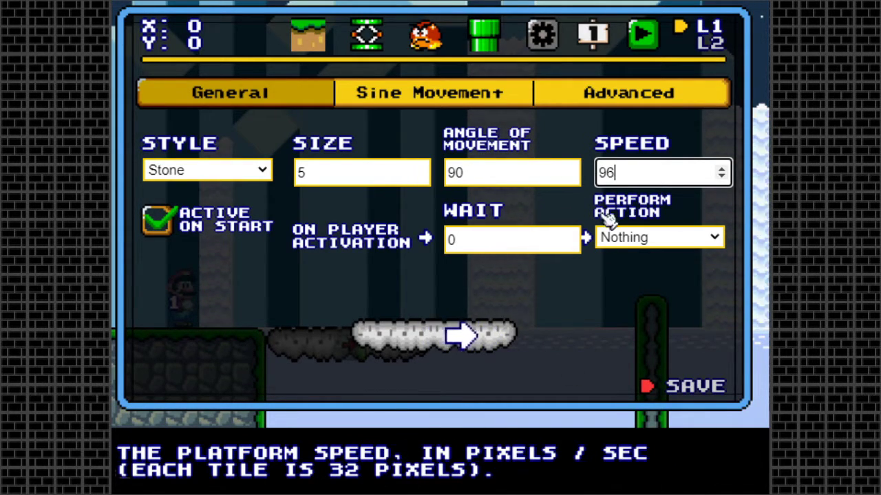
left_click_drag(639, 178, 535, 177)
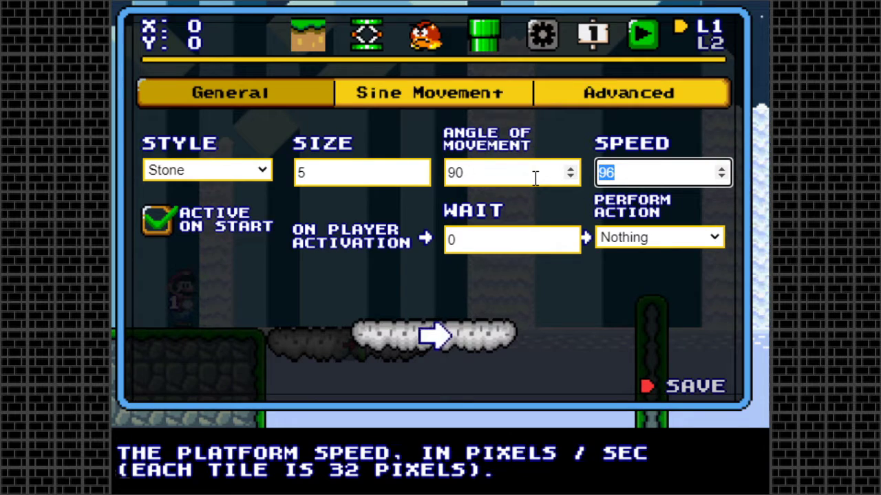
type("128")
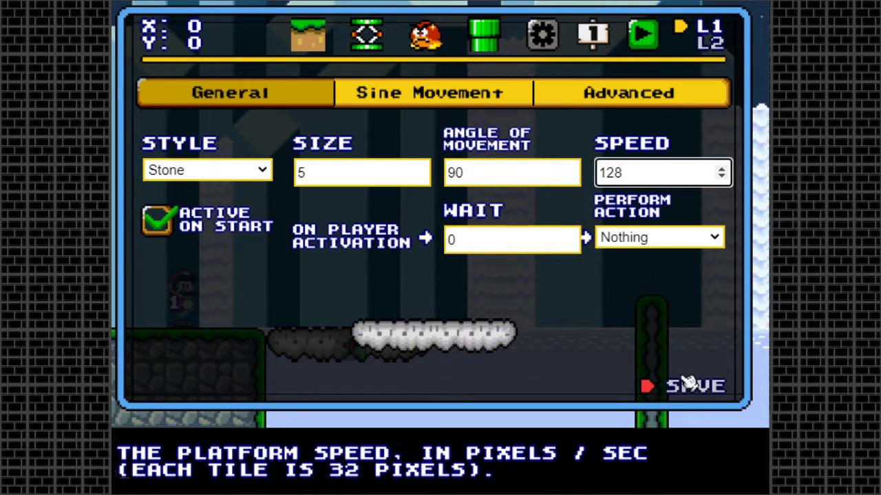
left_click(688, 384)
- Playtest the level to watch the faster stone platform move, and return to the editor
left_click(645, 31)
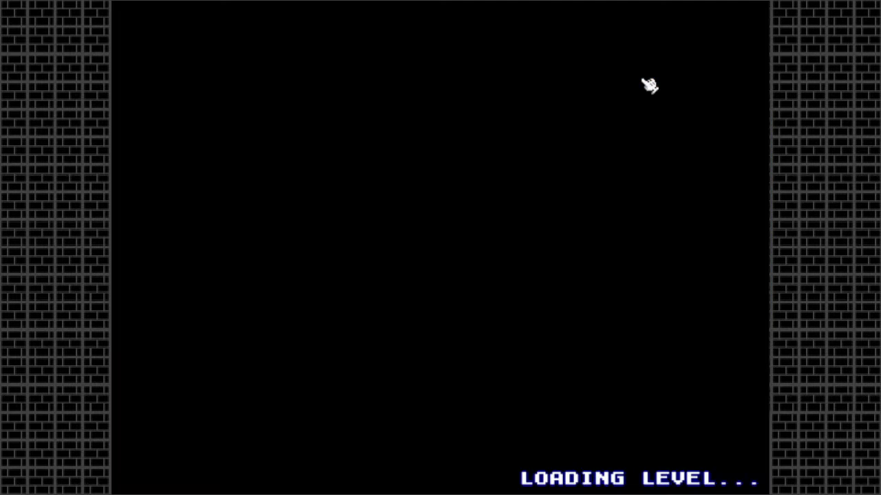
key("Right")
key("z")
key("Left")
key("Right")
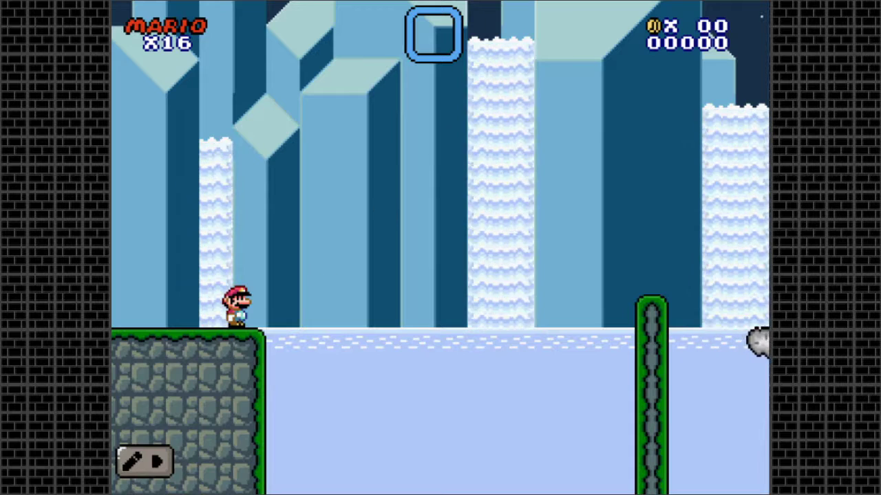
left_click(142, 465)
key("Right")
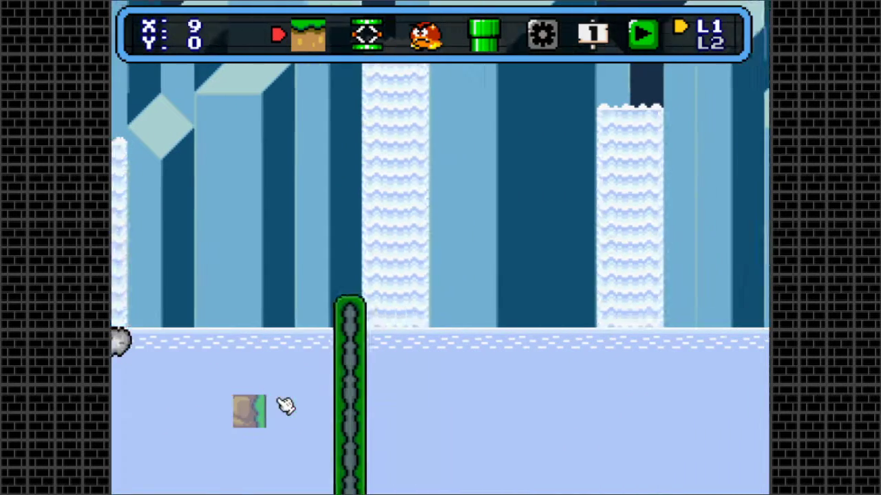
key("Left")
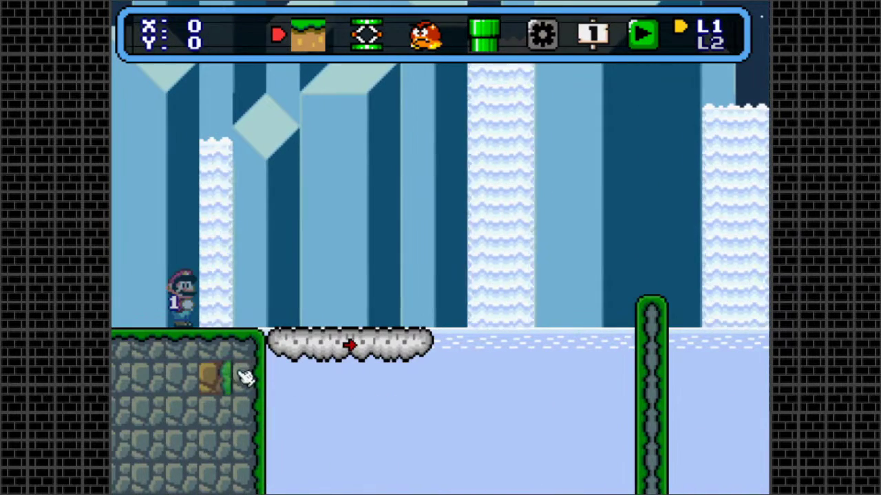
key("Right")
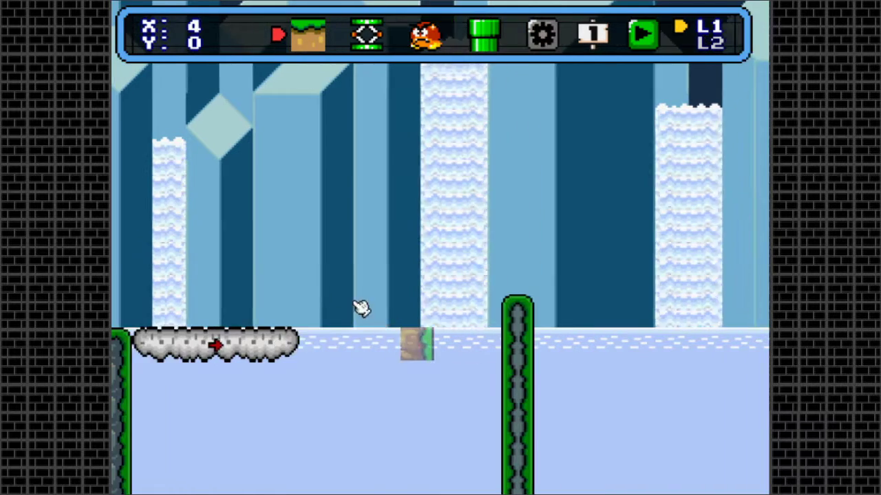
key("Left")
key("Right")
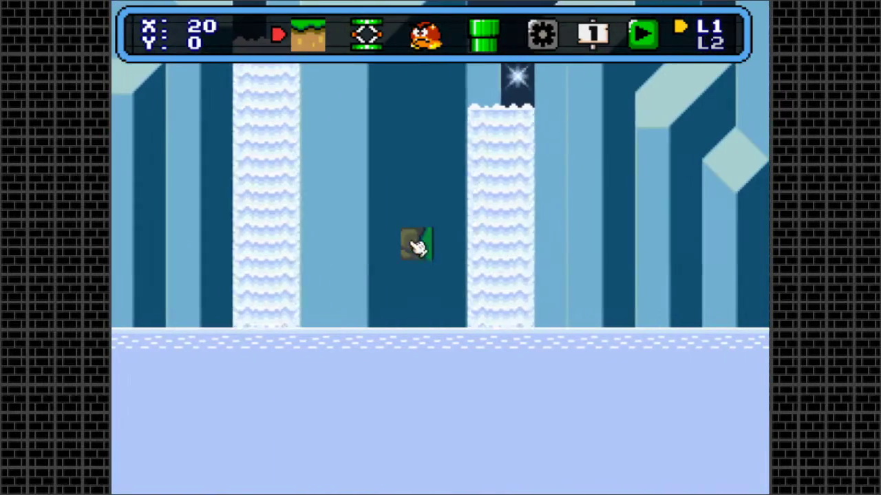
key("Left")
key("Right")
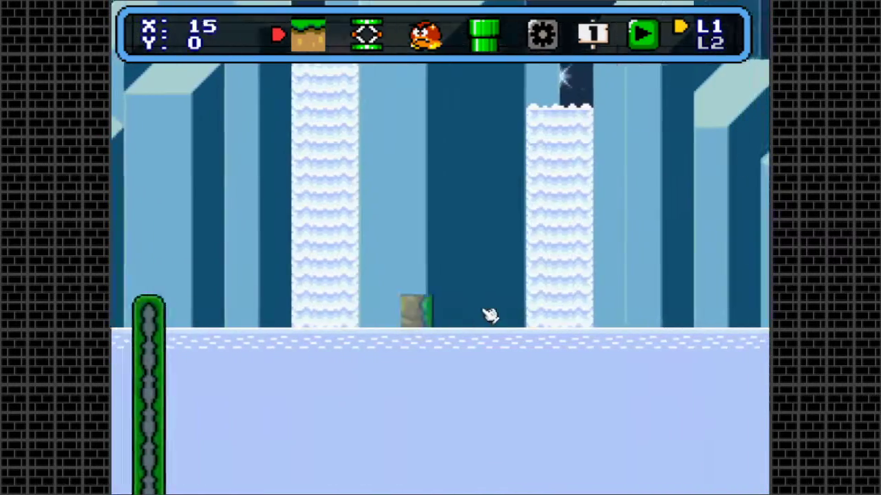
key("Left")
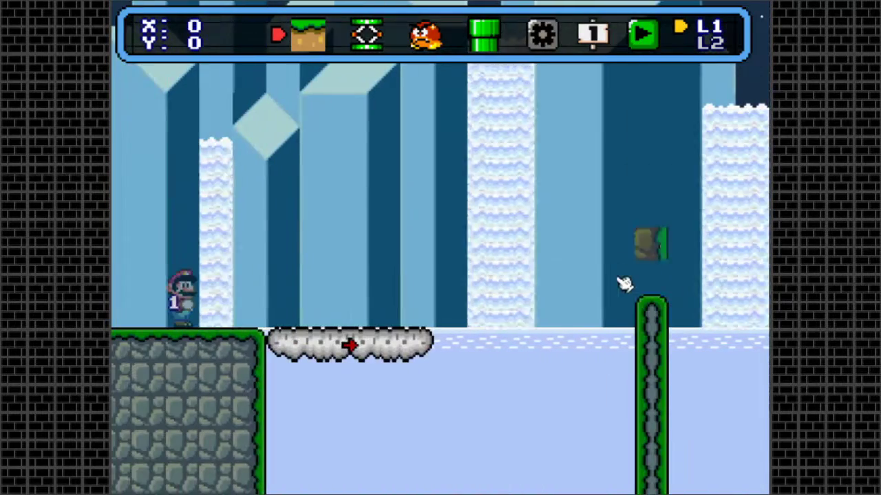
key("Right")
key("Right")
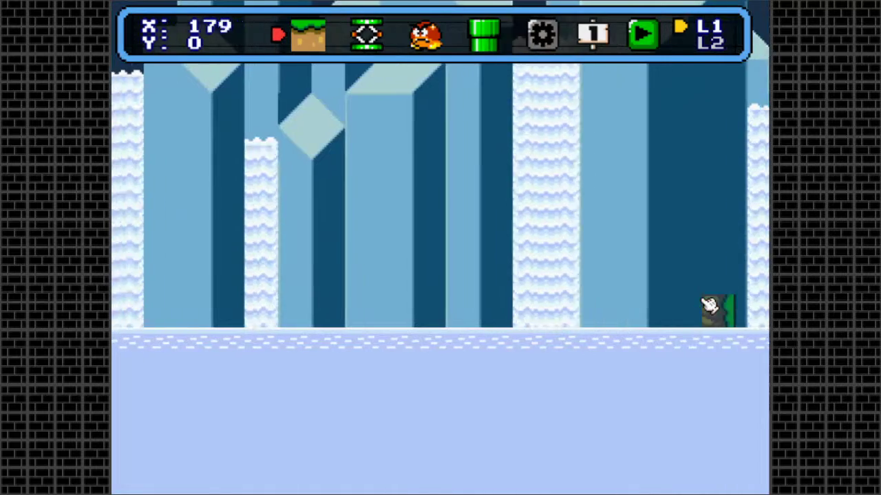
key("Left")
key("Left")
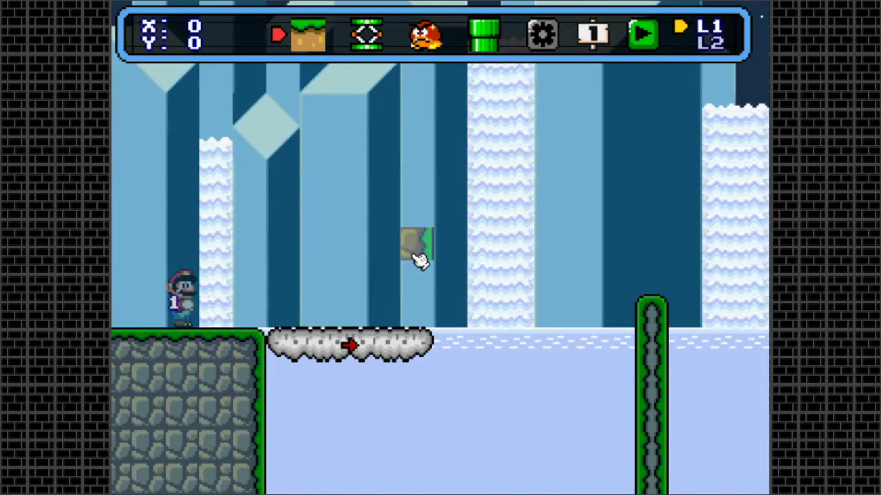
- Set the stone platform to reverse after a wait of 2 on player activation, and save the settings
left_click(351, 346)
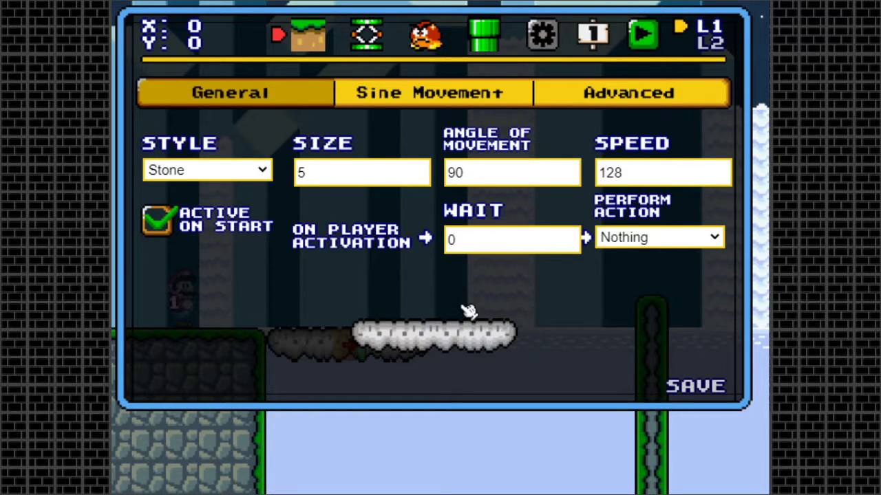
left_click(645, 241)
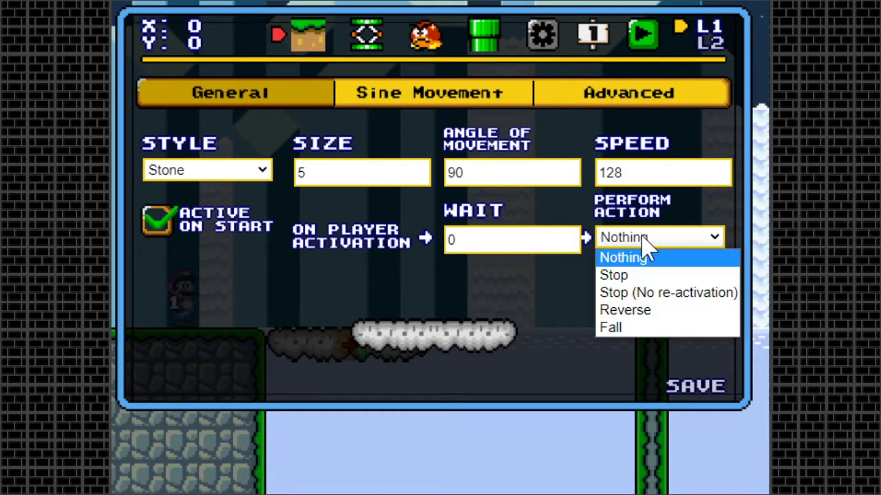
left_click(644, 313)
double_click(505, 238)
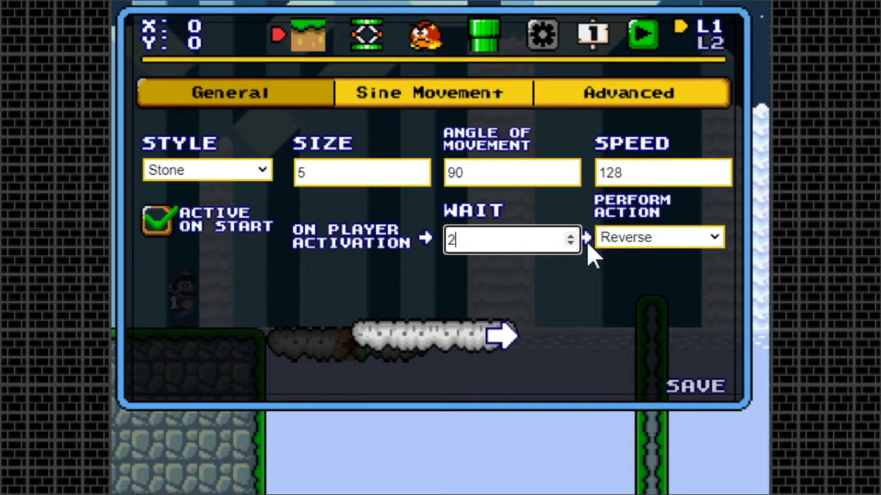
left_click(628, 242)
left_click(642, 315)
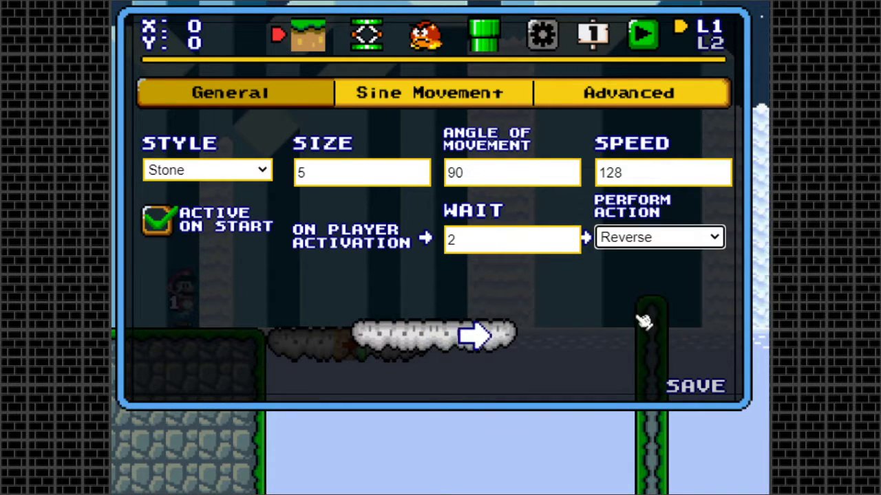
left_click(696, 389)
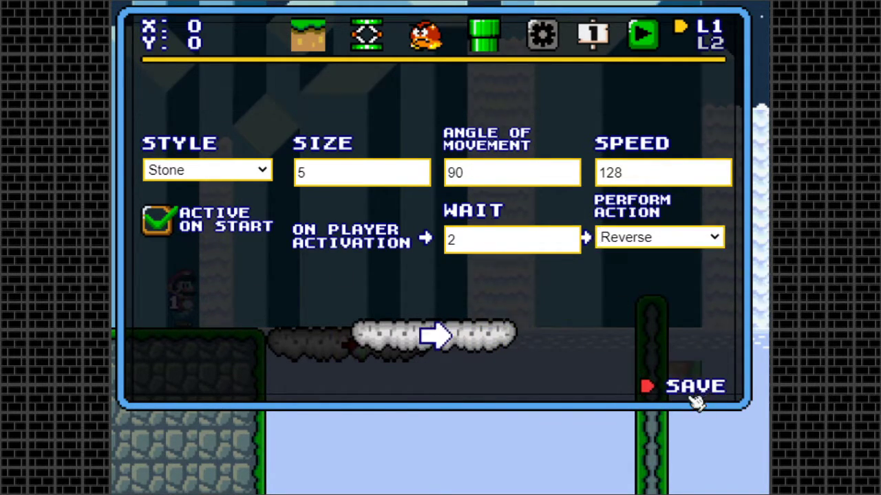
- Playtest the level by riding the stone platform until its reverse action triggers, and return to the editor
left_click(642, 38)
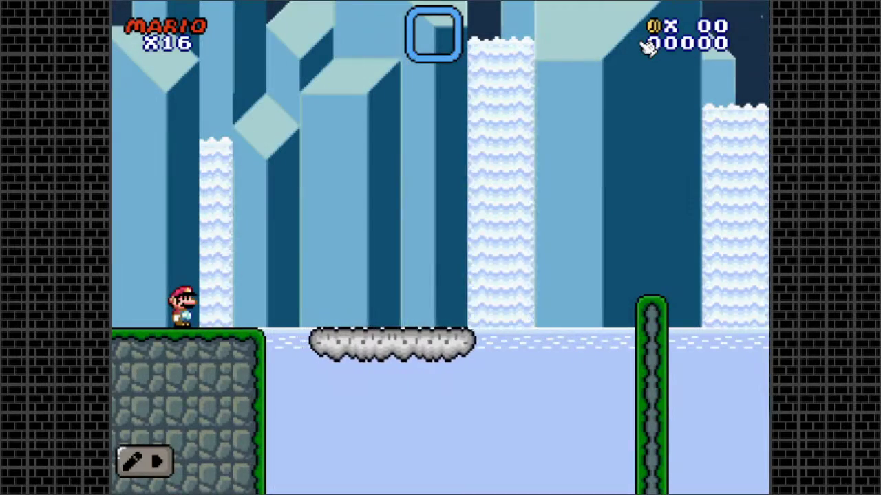
key("Right")
key("space")
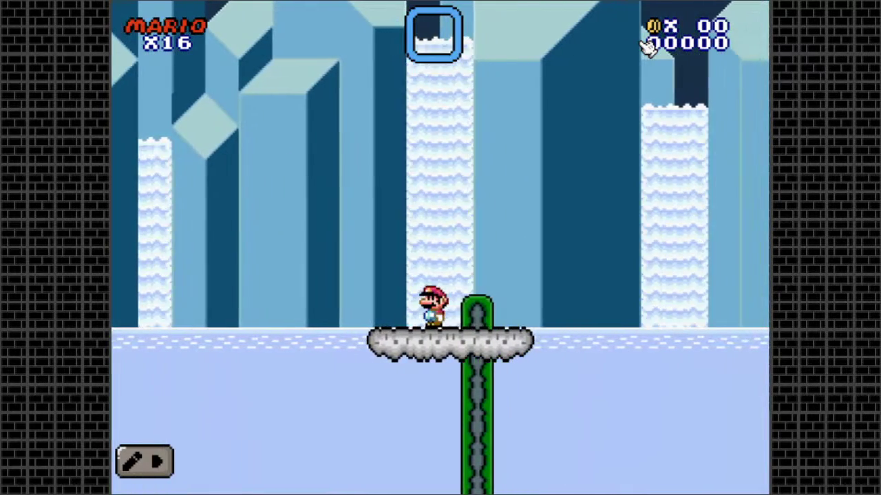
key("space")
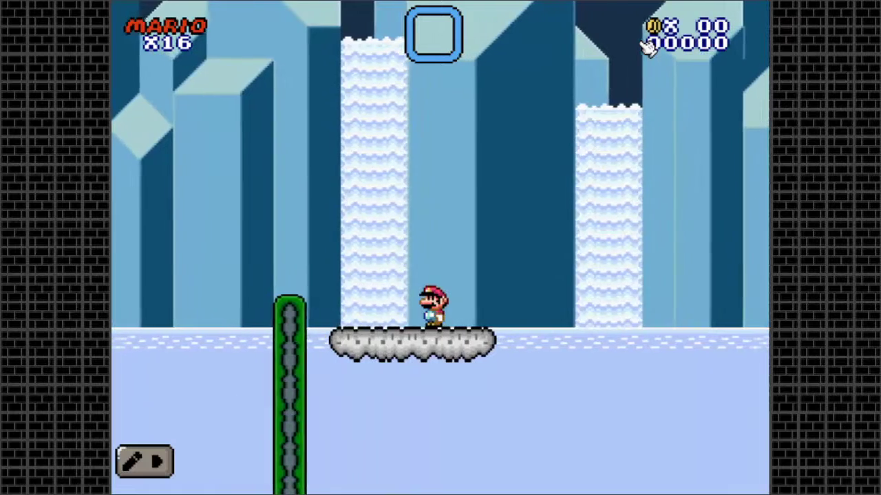
key("space")
key("Left")
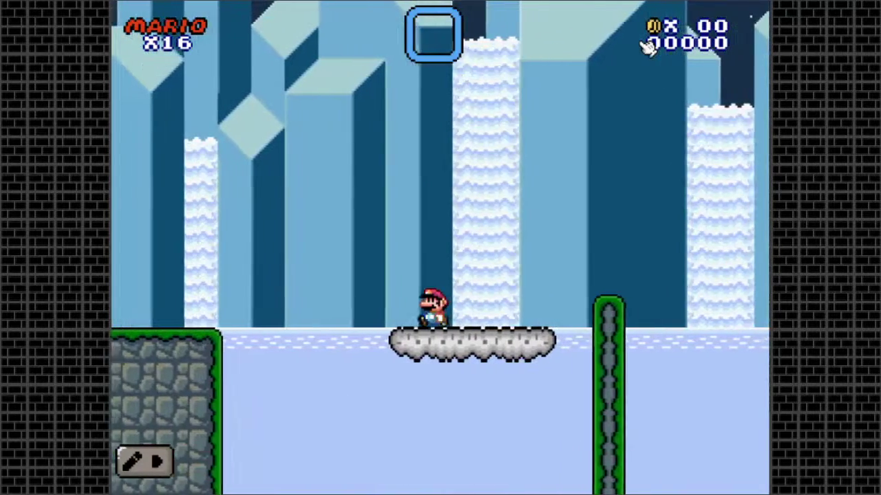
key("space")
key("Right")
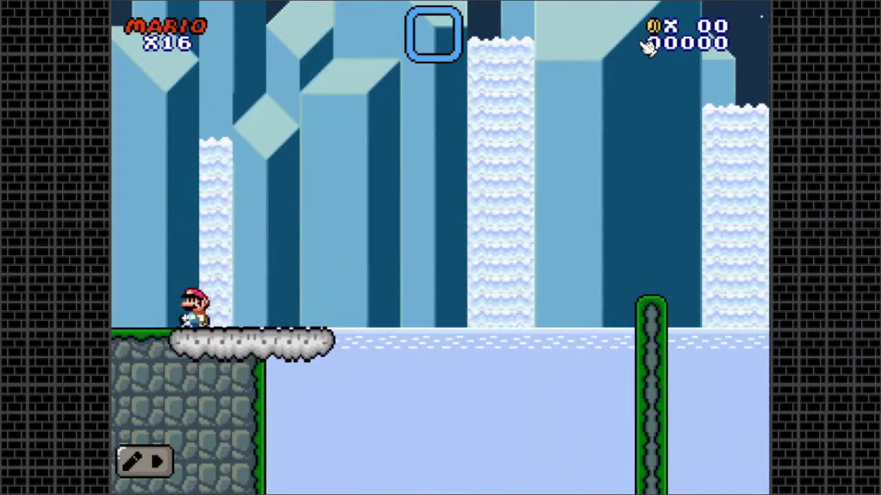
key("space")
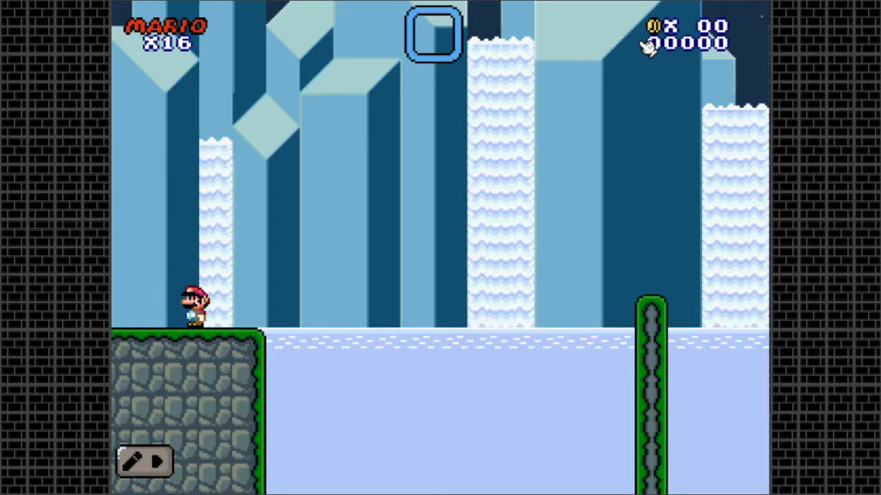
left_click(147, 465)
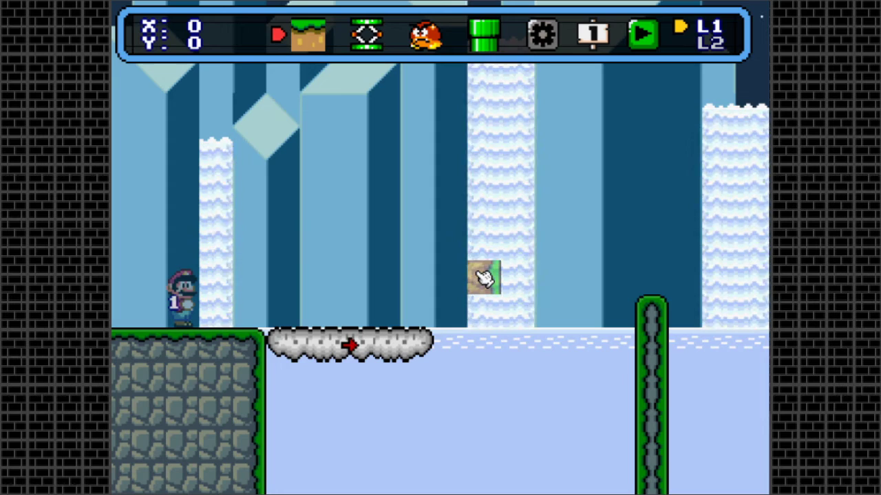
key("space")
key("space")
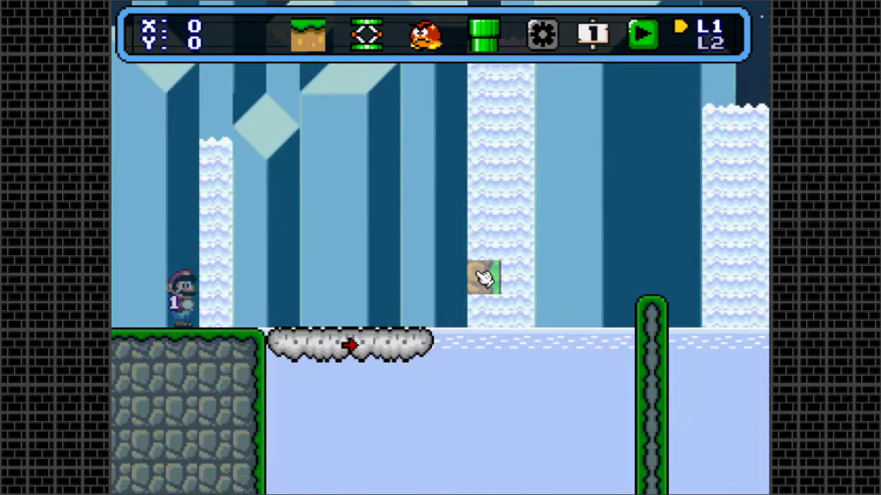
key("space")
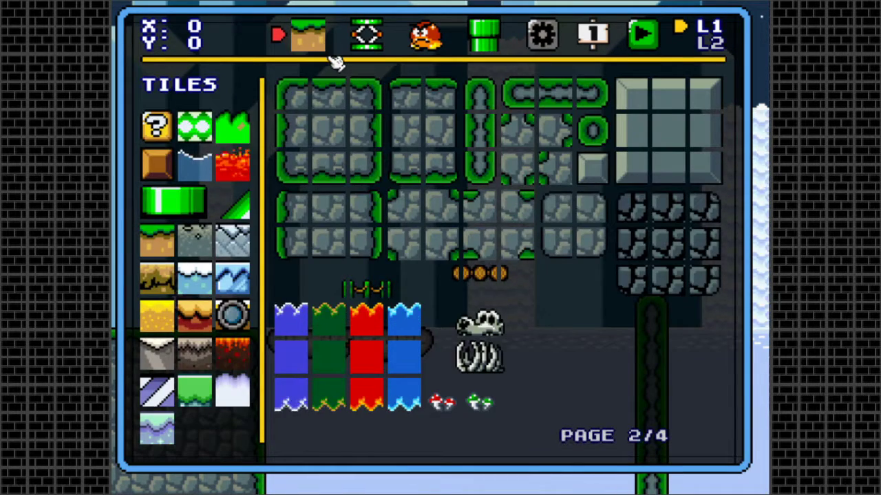
left_click(313, 44)
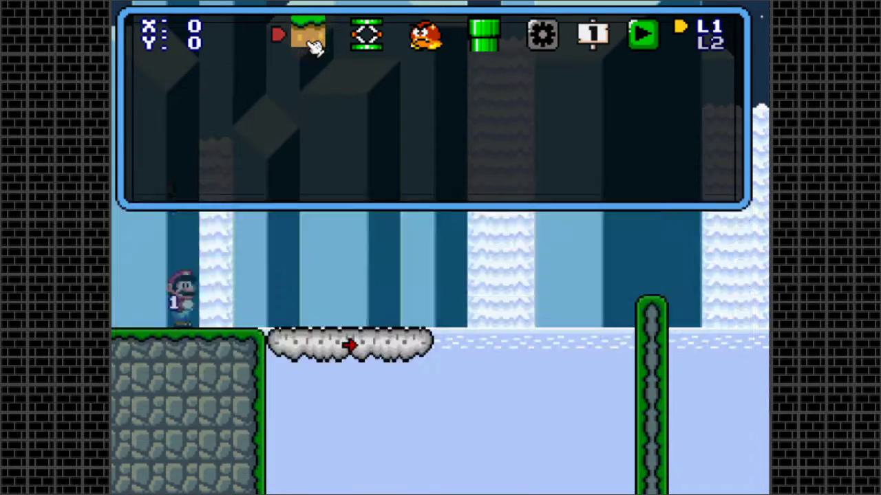
key("space")
- Delete the stone platform, place a new customizable platform in its spot over the water, and open its settings
right_click(347, 340)
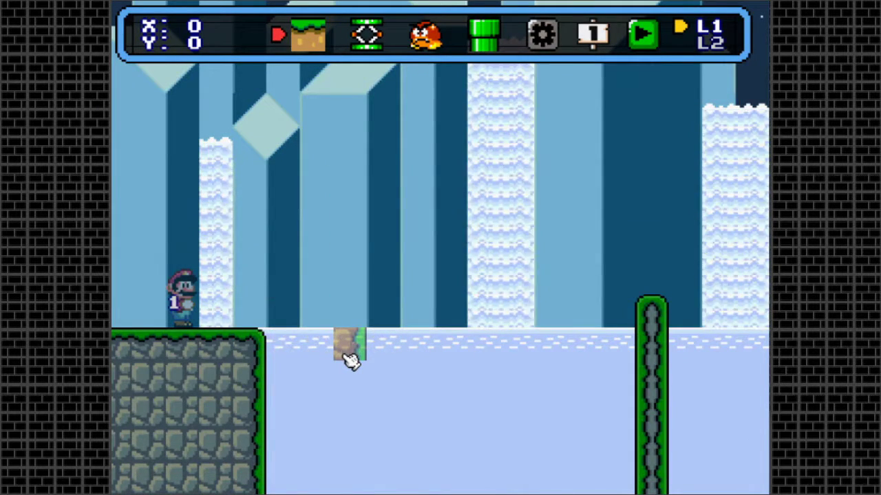
left_click(367, 36)
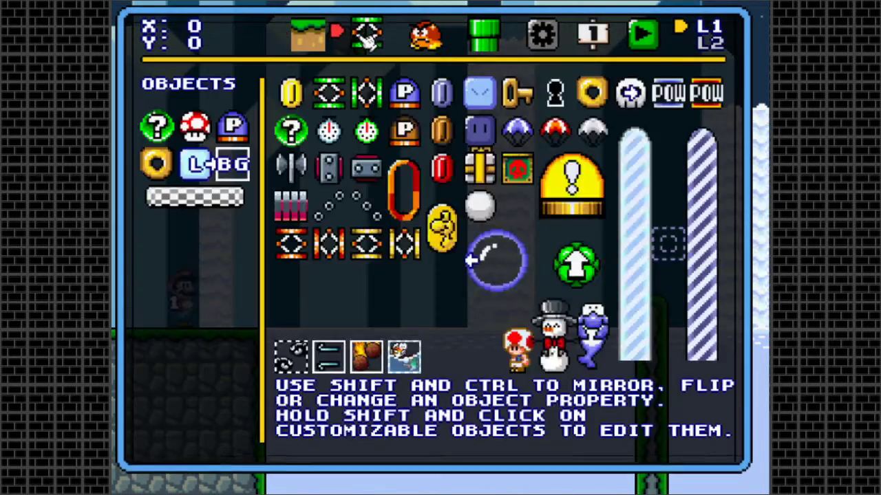
left_click(175, 207)
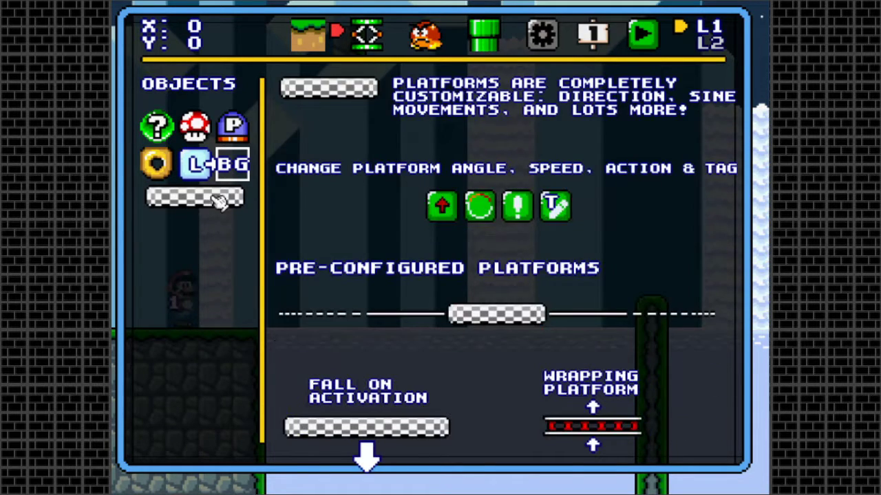
left_click(338, 92)
left_click(351, 342)
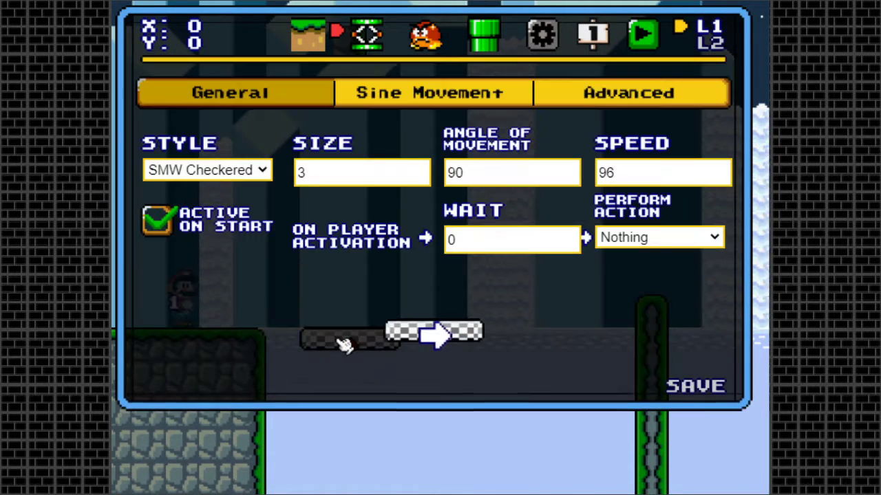
- Set the new platform's style to Stone, its size to 5 and its speed to 128
left_click(256, 176)
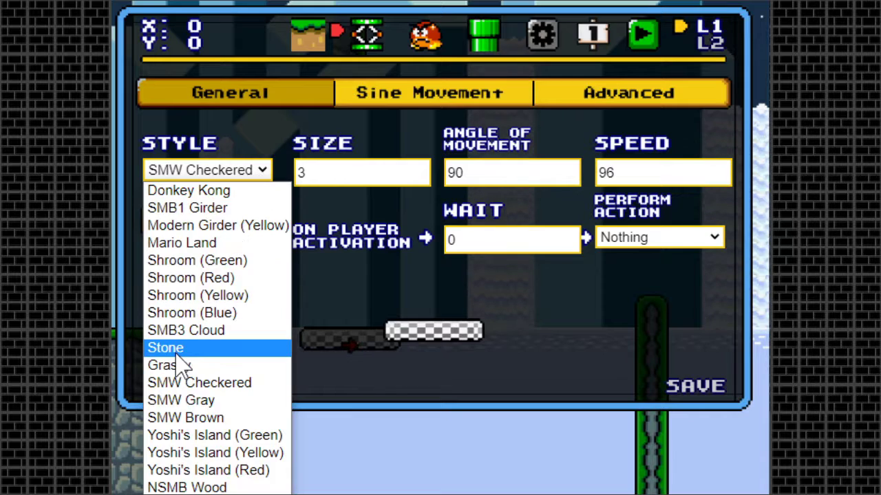
left_click(177, 348)
double_click(320, 171)
type("5")
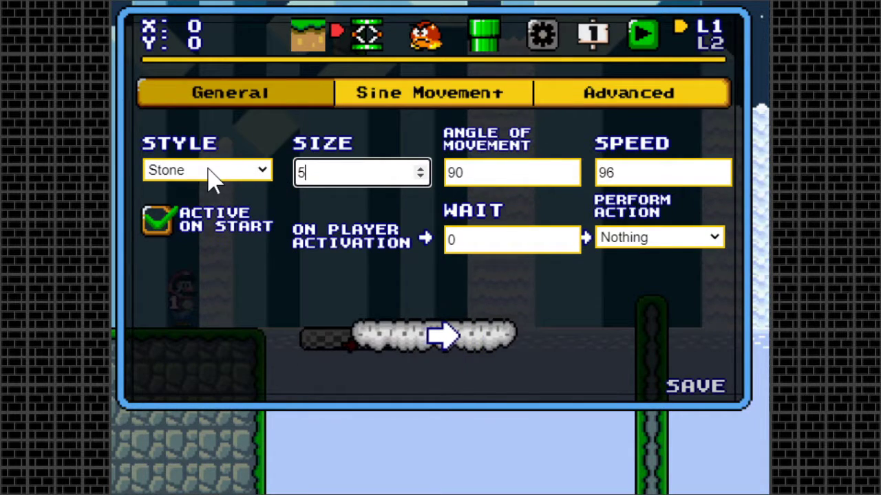
double_click(641, 177)
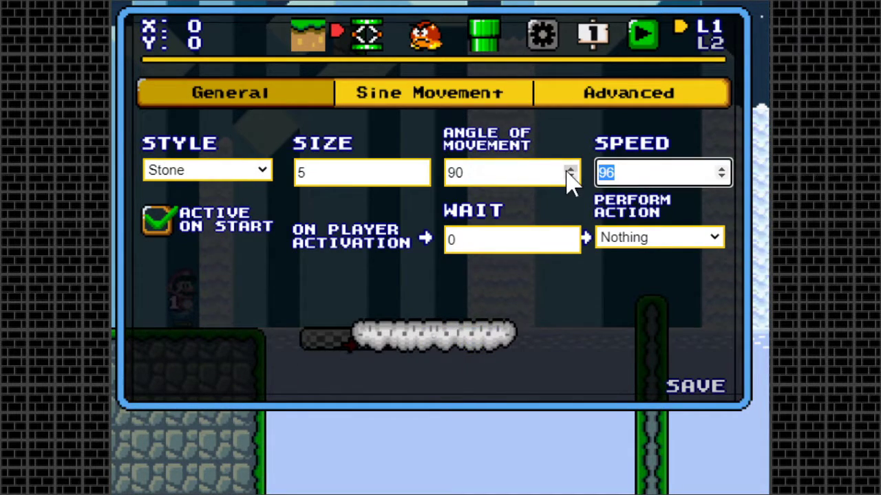
type("128")
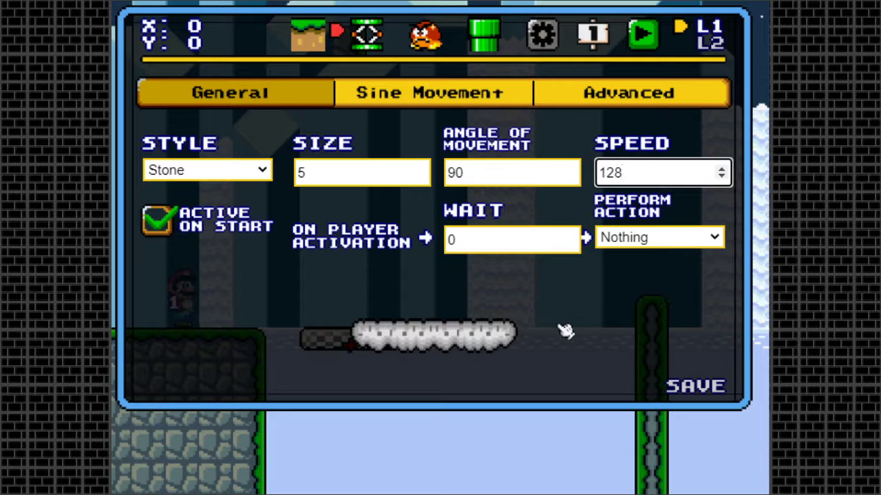
- Set the new platform to fall after a wait of 1 on player activation
left_click(655, 245)
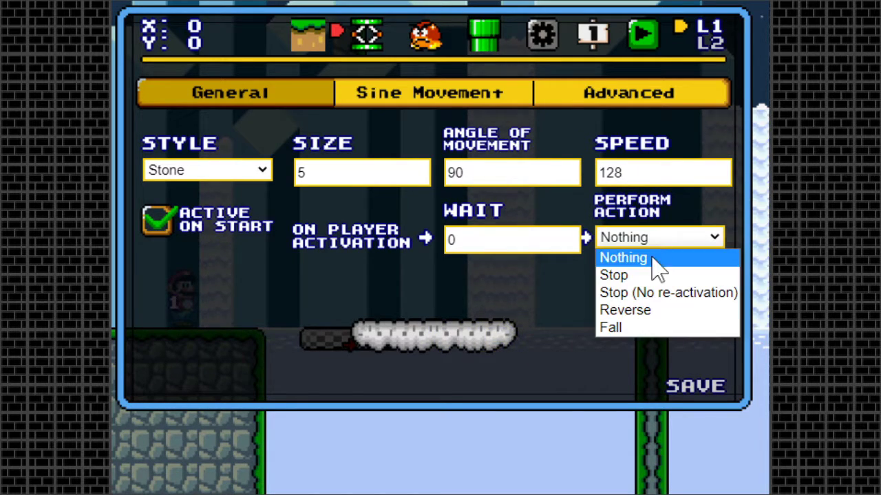
left_click(635, 330)
left_click(568, 240)
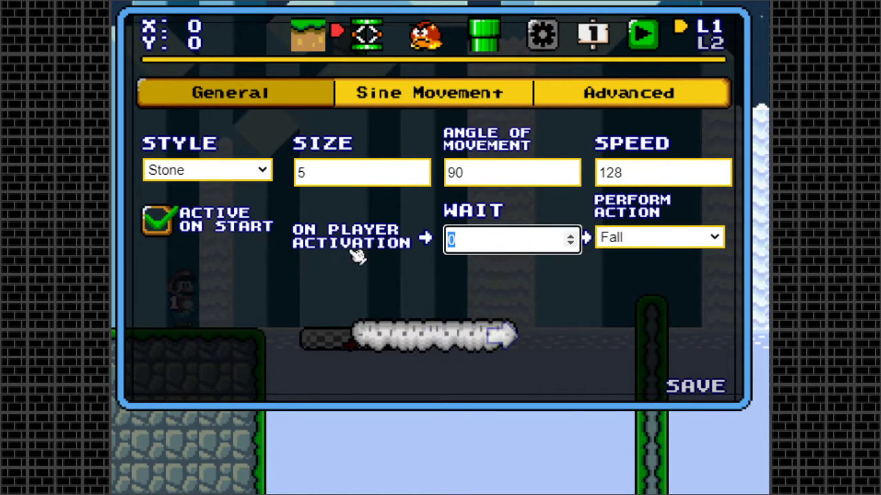
type("1")
- Playtest the level by jumping onto the new platform and riding it past the pillar, and return to the editor
left_click(647, 34)
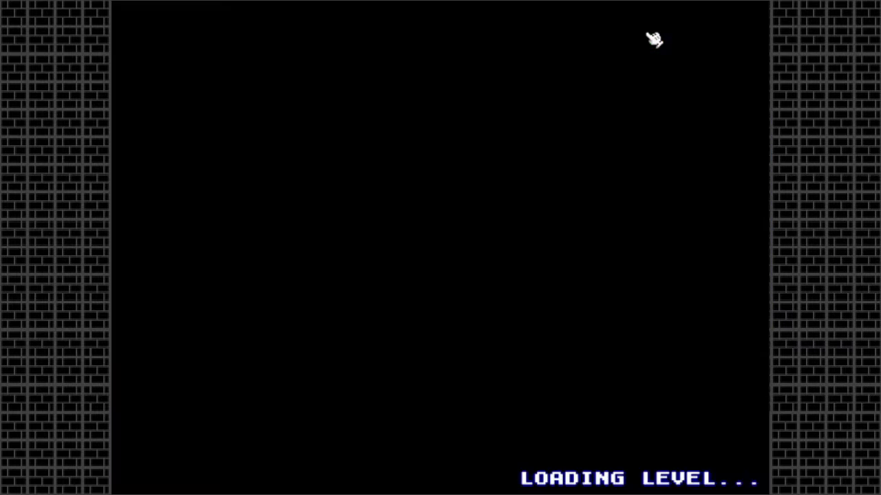
key("Right")
key("z")
key("Left")
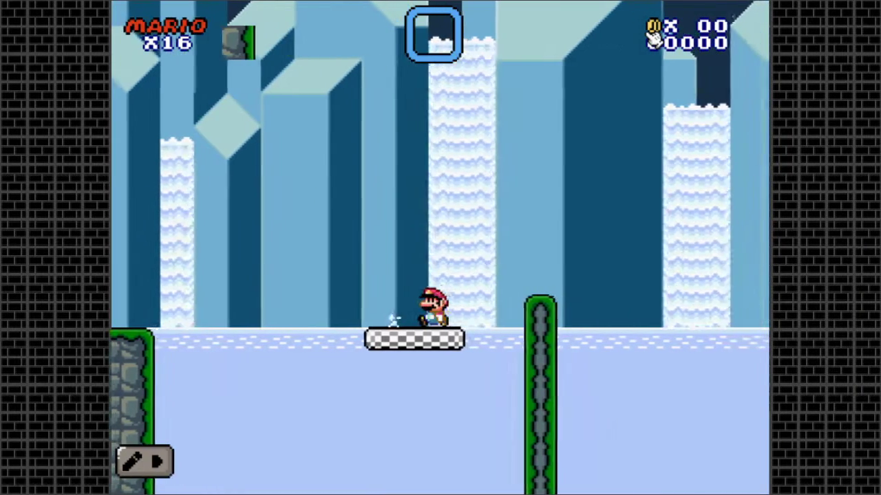
key("Right")
key("z")
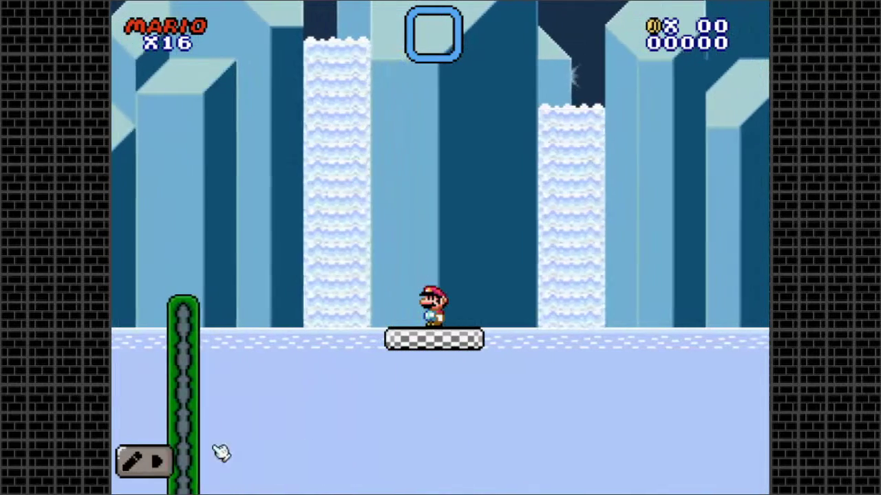
left_click(130, 463)
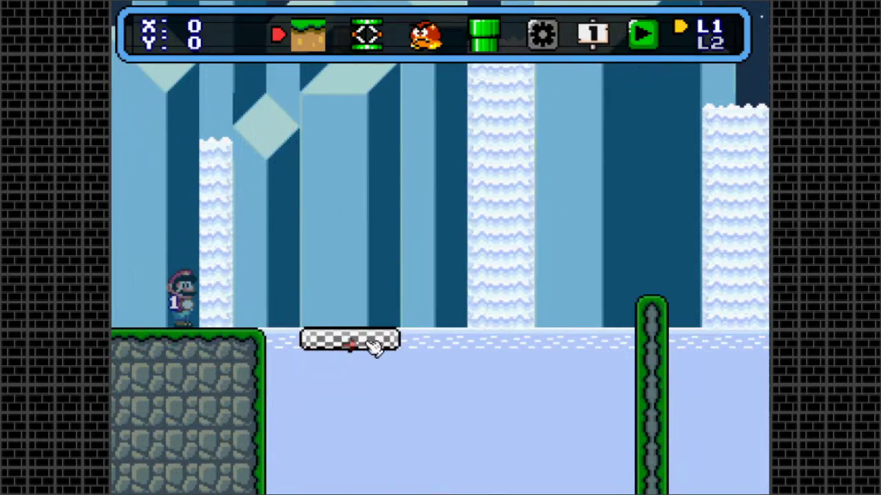
- Place a fresh checkered platform over the water beside the starting ledge and open its settings
left_click(374, 345)
left_click(470, 307)
left_click(354, 345)
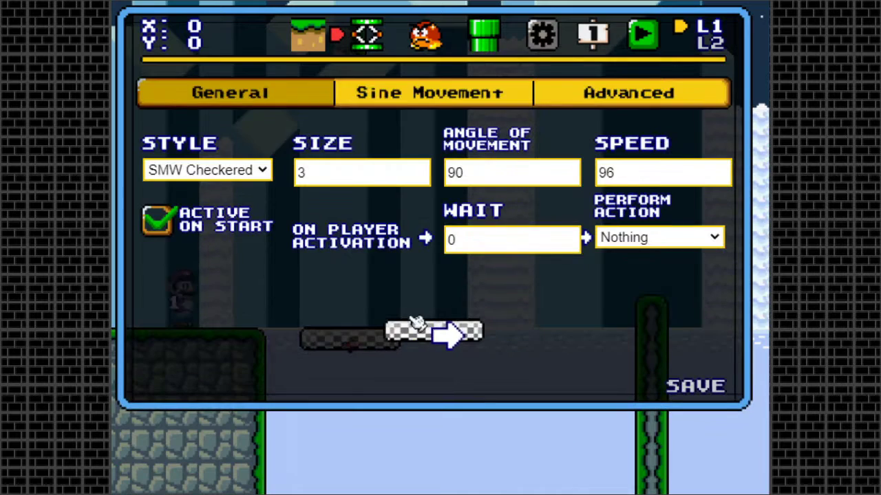
- Set the checkered platform to fall after a wait of 1 on player activation
left_click(540, 249)
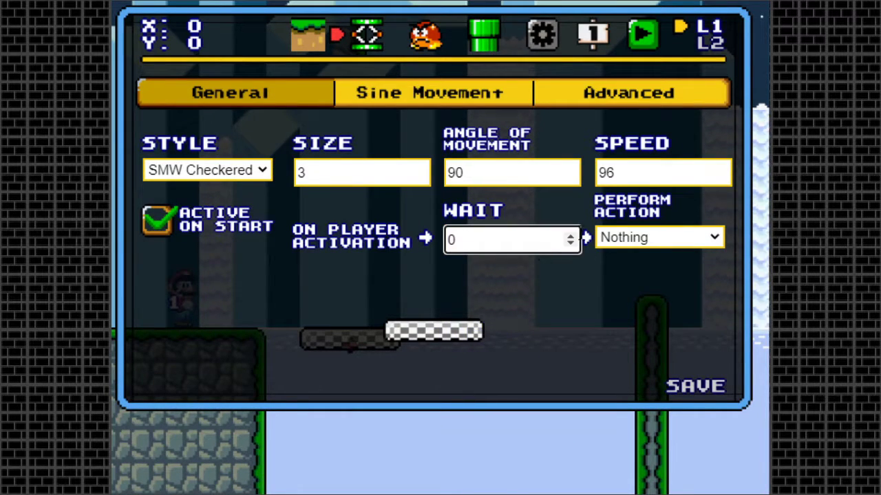
left_click(572, 242)
left_click(572, 245)
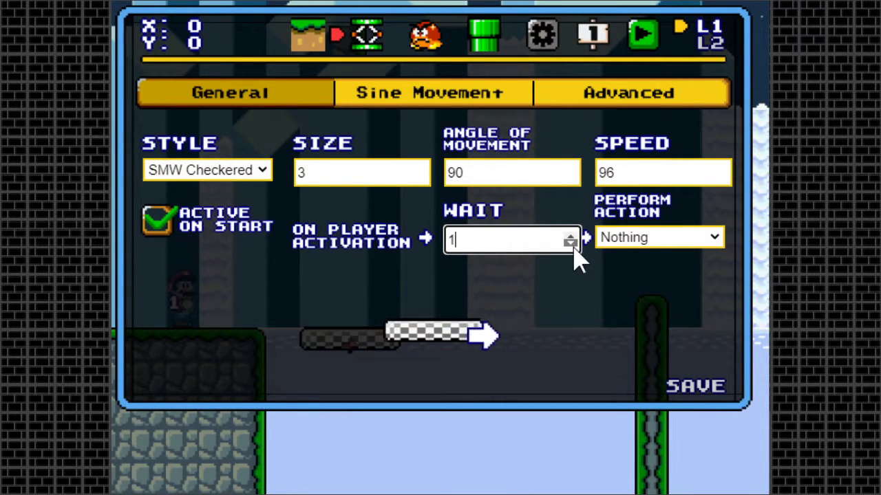
left_click(609, 238)
left_click(615, 328)
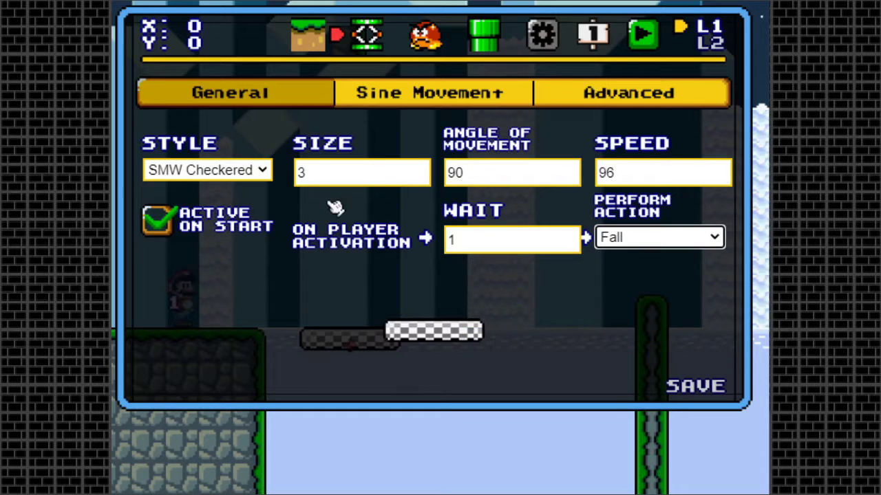
- Change the platform's style to Stone and its size to 5, and save its settings
left_click(263, 174)
left_click(167, 349)
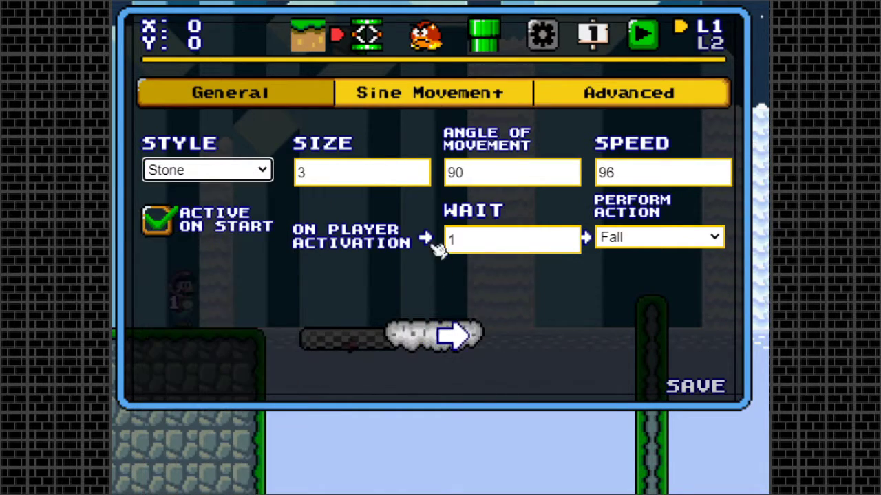
double_click(387, 175)
type("5")
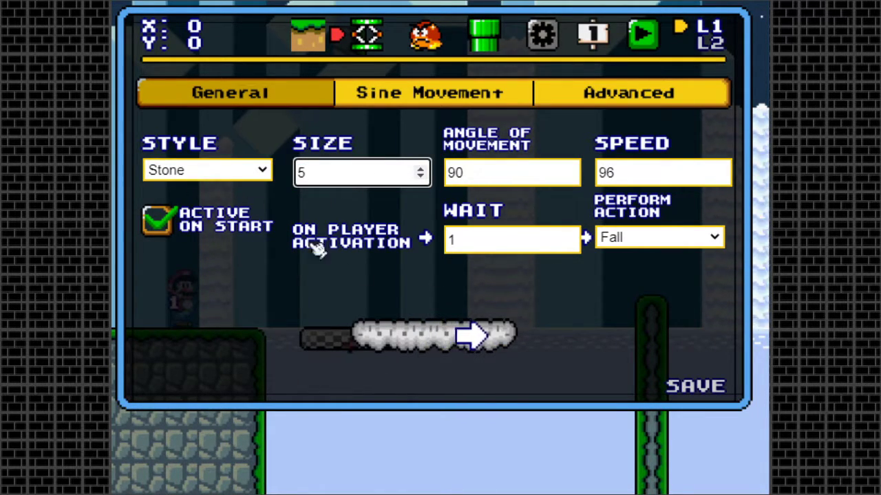
left_click(712, 387)
- Playtest the level by jumping onto the stone platform and on to the pillar, and return to the editor
left_click(644, 33)
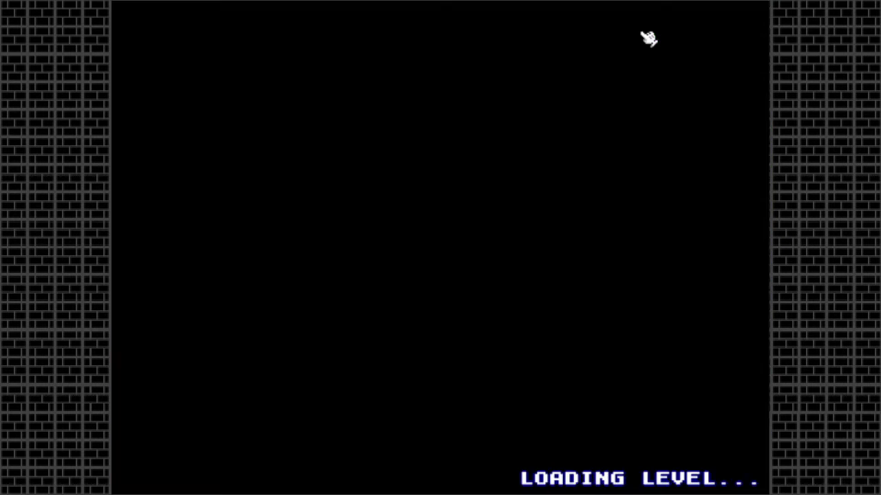
key("Right")
key("space")
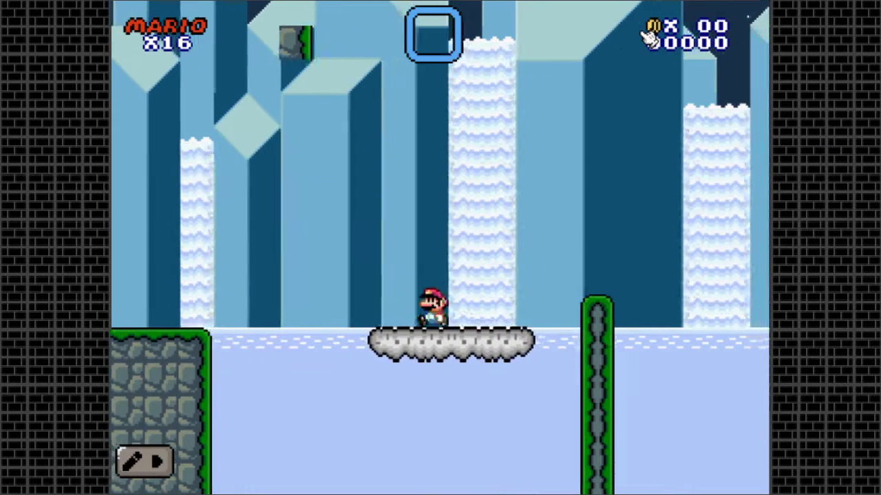
key("Right")
key("space")
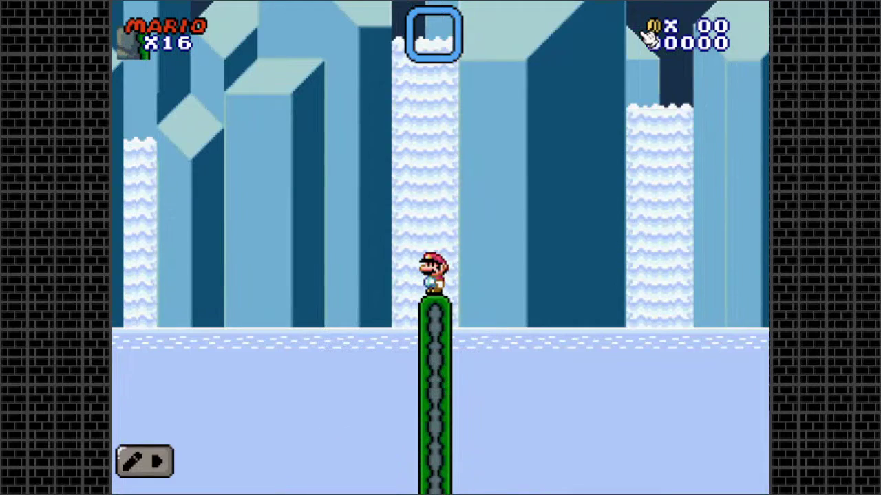
left_click(145, 462)
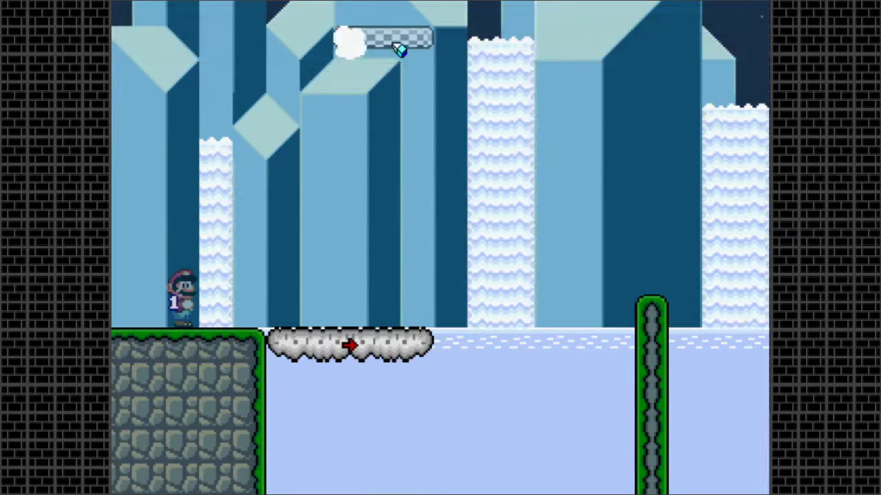
key("2")
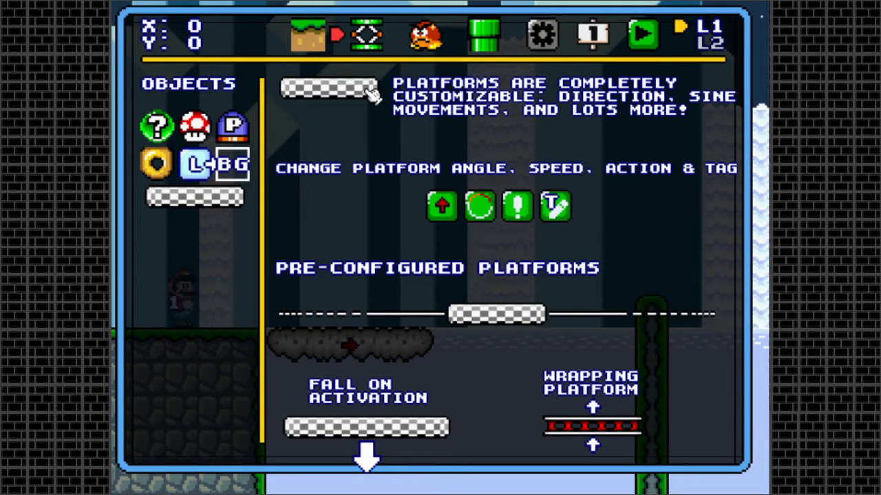
left_click(370, 90)
key("space")
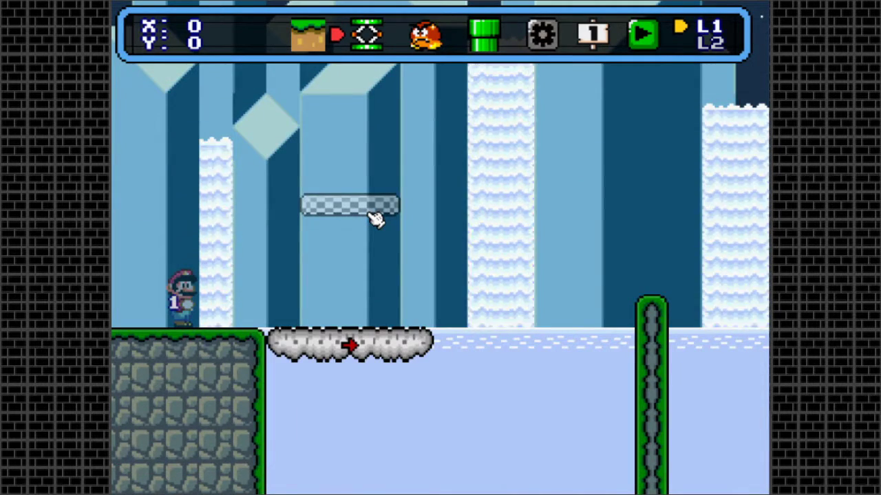
key("space")
key("space")
key("space")
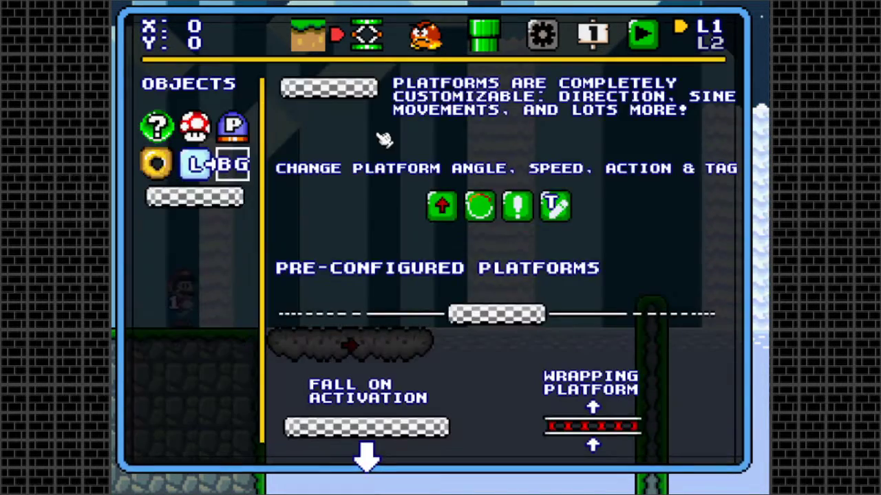
key("space")
key("space")
key("space")
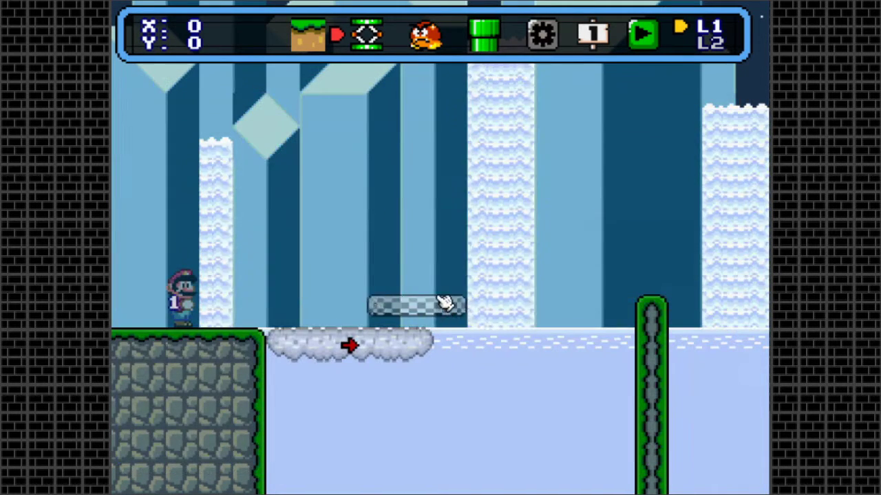
- Turn off Active on Start for the stone platform and save its settings
left_click(349, 344)
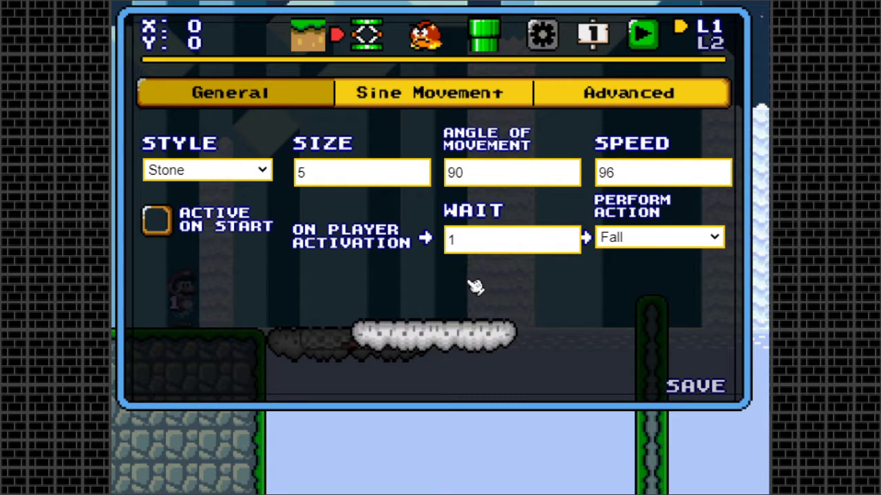
left_click(688, 389)
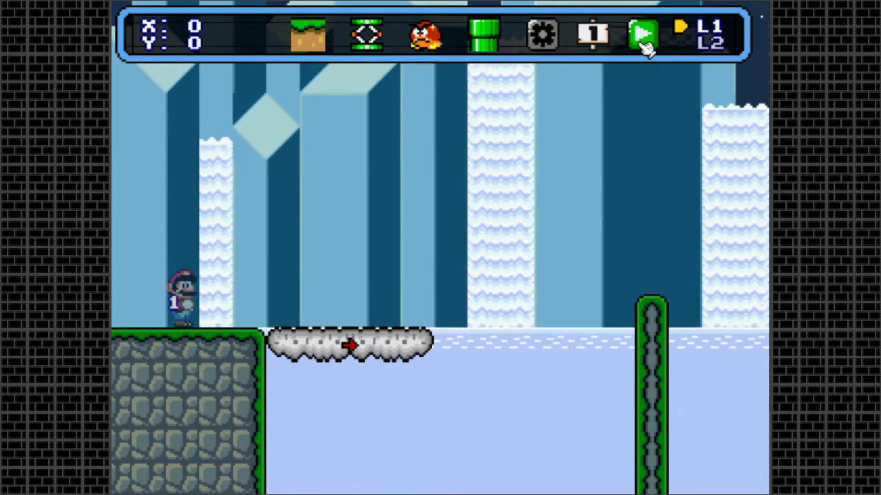
- Playtest standing on the initially inactive stone platform to check its activation and fall, and return to the editor
left_click(644, 40)
key("Right")
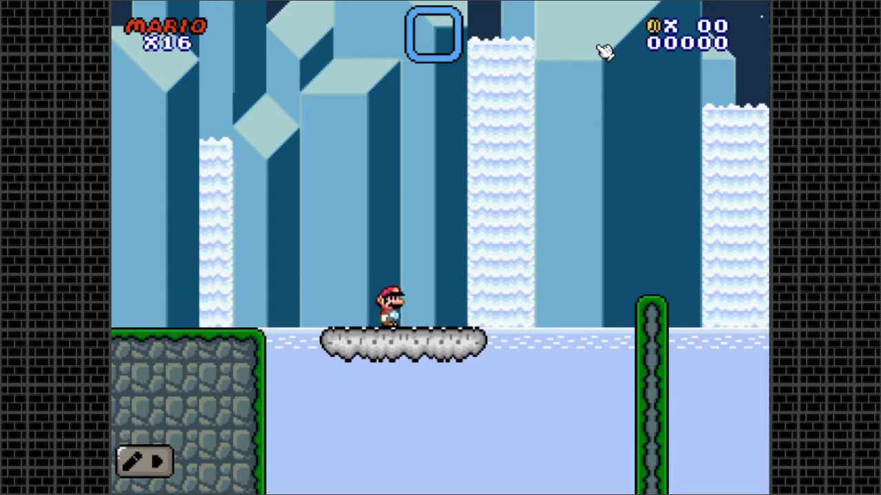
key("Left")
key("z")
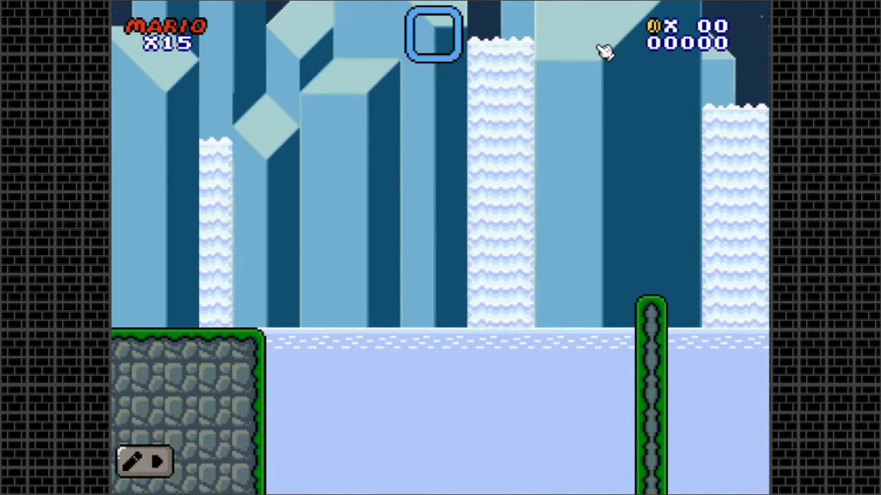
left_click(141, 462)
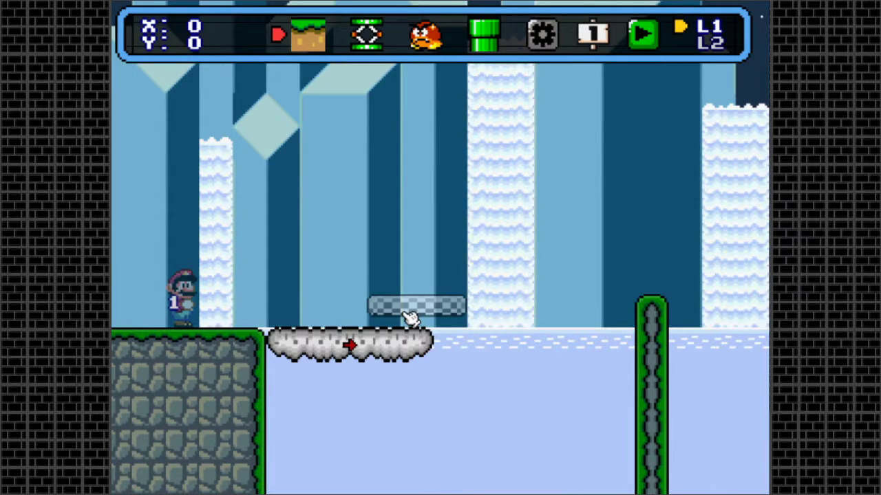
- Review the available Perform Action options for the stone platform and bring up its sine movement settings
left_click(356, 349)
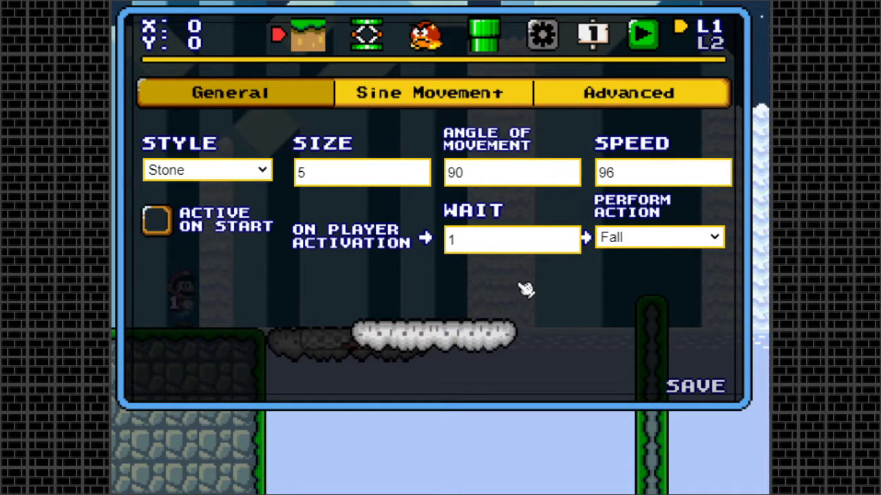
left_click(635, 239)
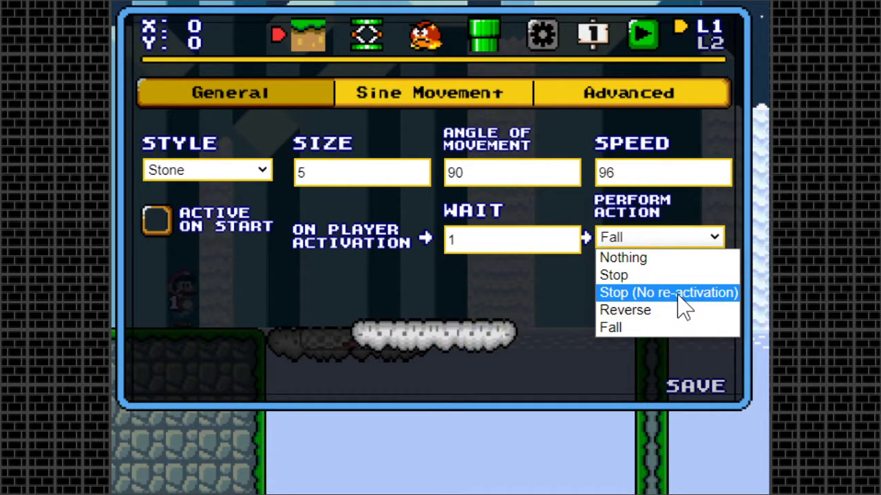
left_click(584, 311)
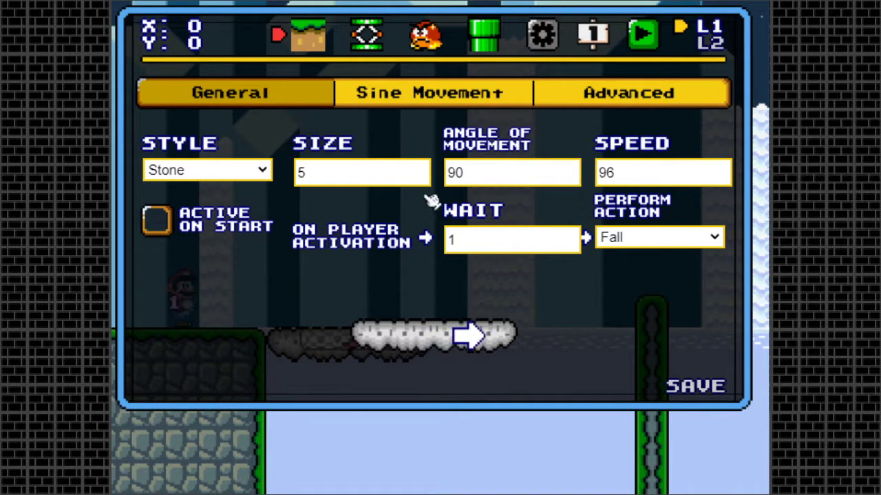
left_click(394, 103)
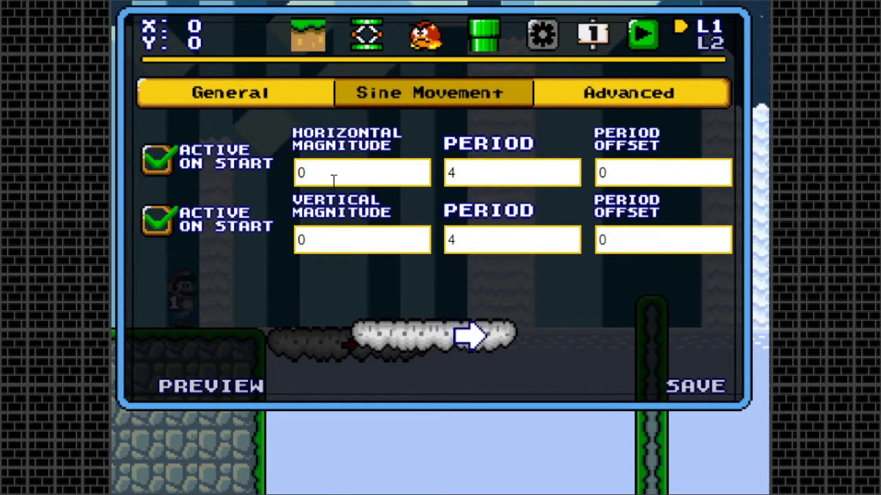
- Switch Active on Start off and back on for both the horizontal and vertical sine movement
left_click(171, 165)
left_click(158, 220)
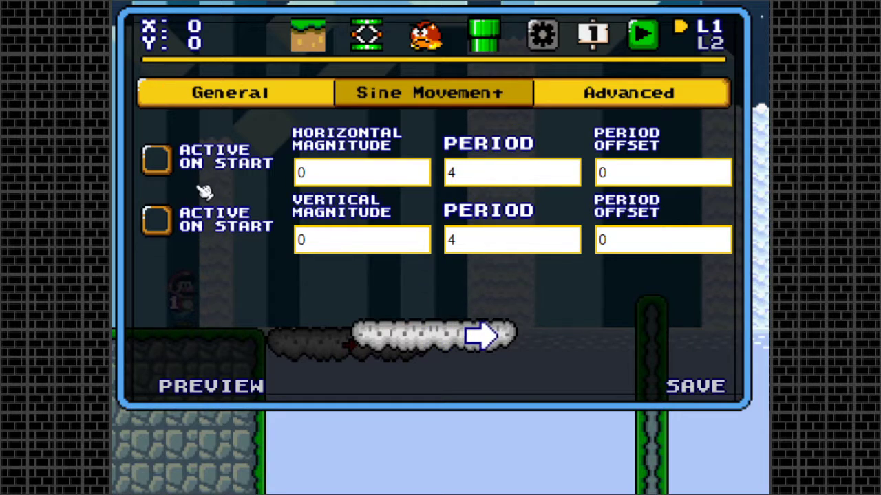
left_click(165, 167)
left_click(157, 219)
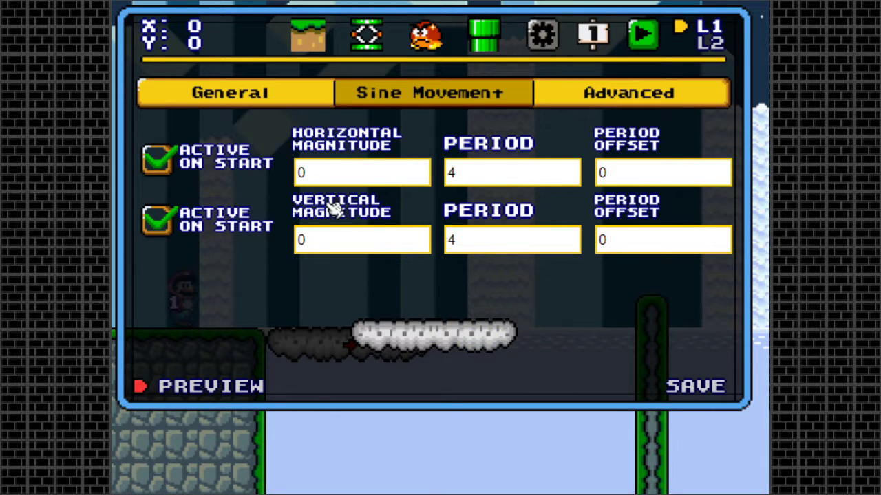
- Set the horizontal magnitude of the platform's sine movement to 10
left_click(344, 175)
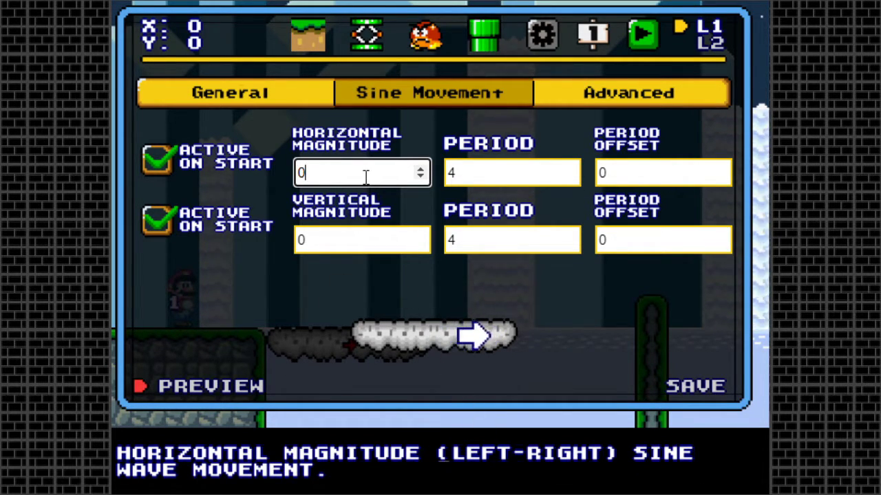
left_click_drag(367, 177, 246, 178)
type("16")
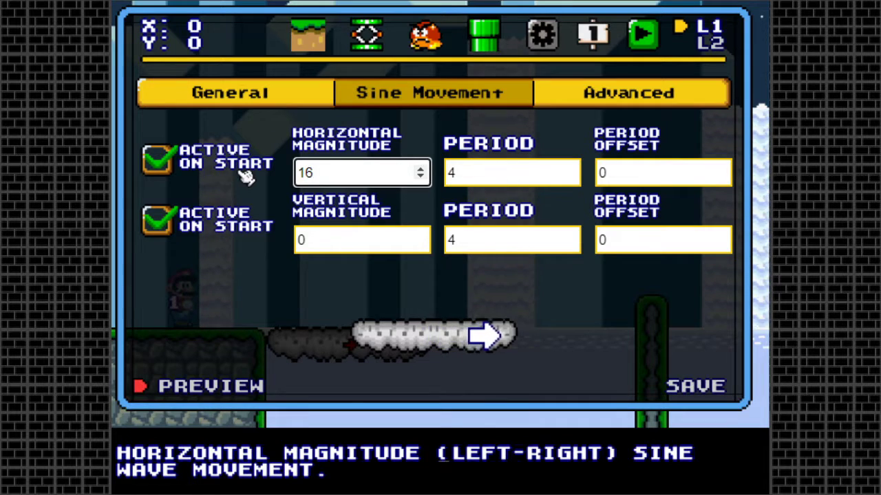
key("Up")
key("BackSpace")
key("BackSpace")
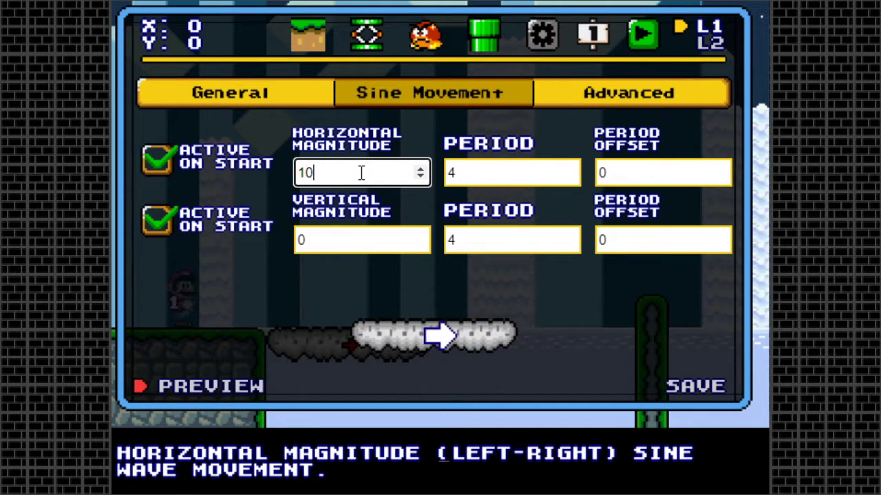
- Save the platform's settings, playtest the level to watch its horizontal sine movement, and return to the editor
left_click(709, 390)
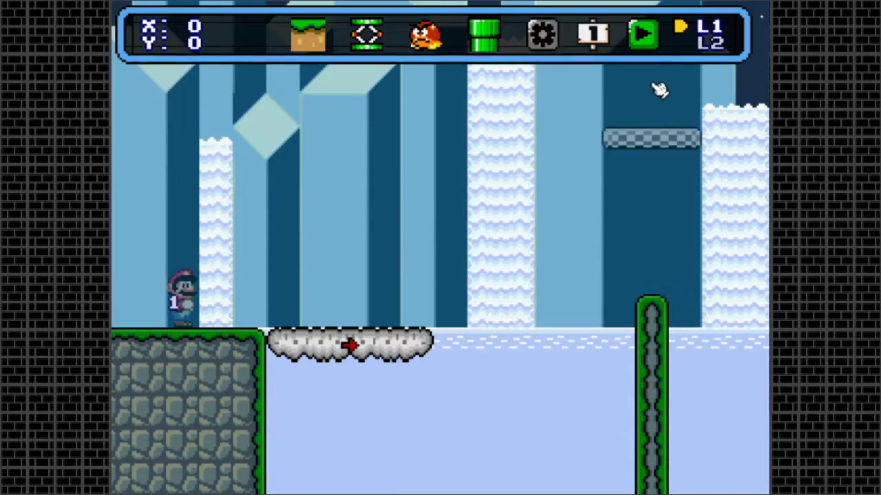
left_click(643, 41)
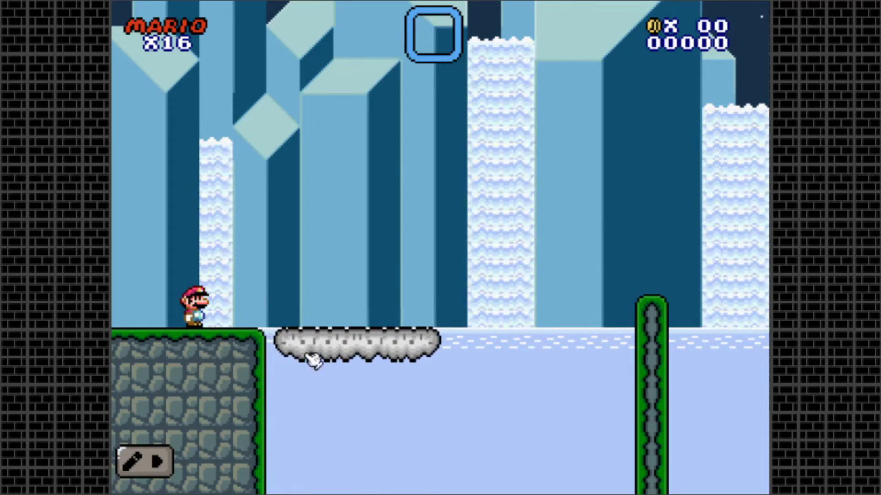
left_click(130, 462)
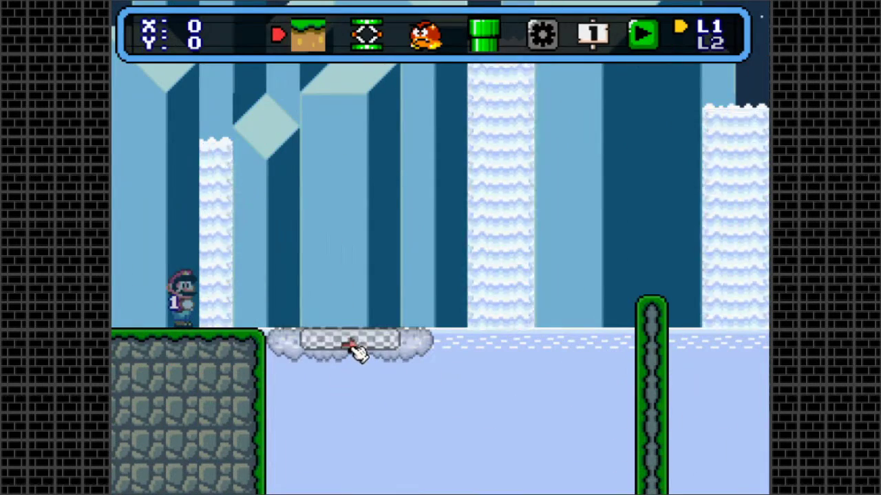
- Set the platform's horizontal sine magnitude to 0, enter a vertical magnitude instead, and save the settings
left_click(358, 349)
left_click(464, 92)
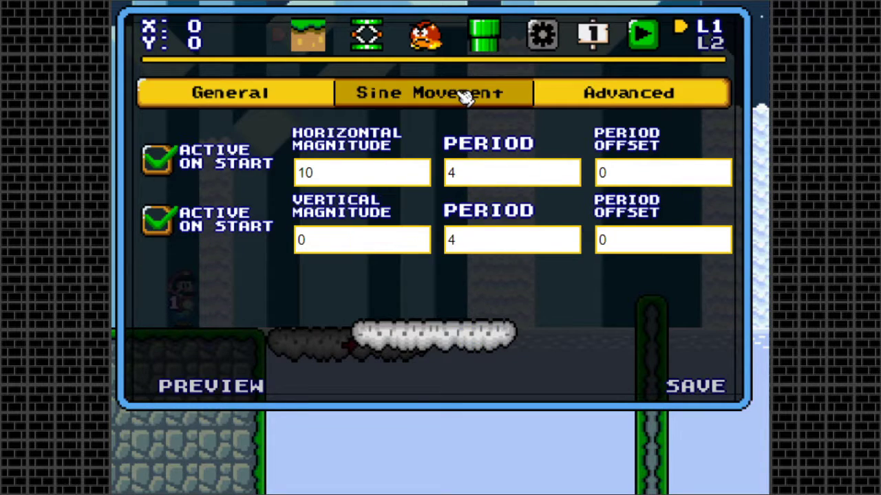
left_click_drag(337, 173, 154, 164)
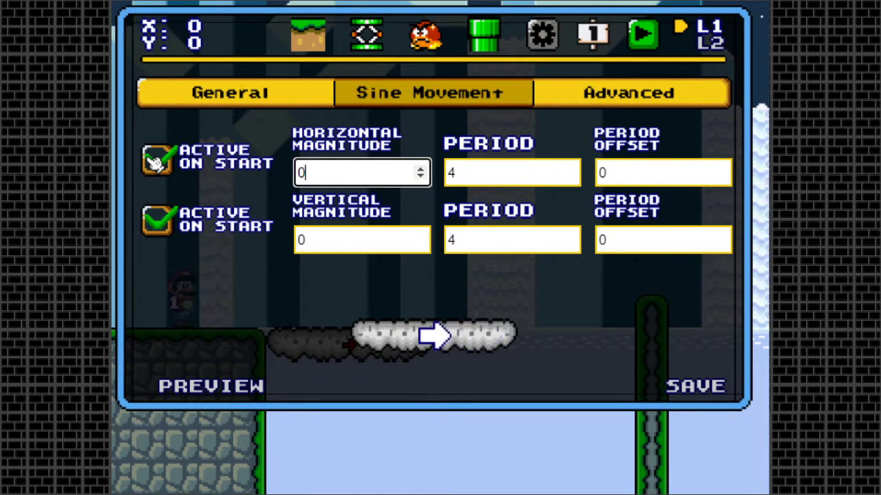
left_click_drag(344, 246, 201, 251)
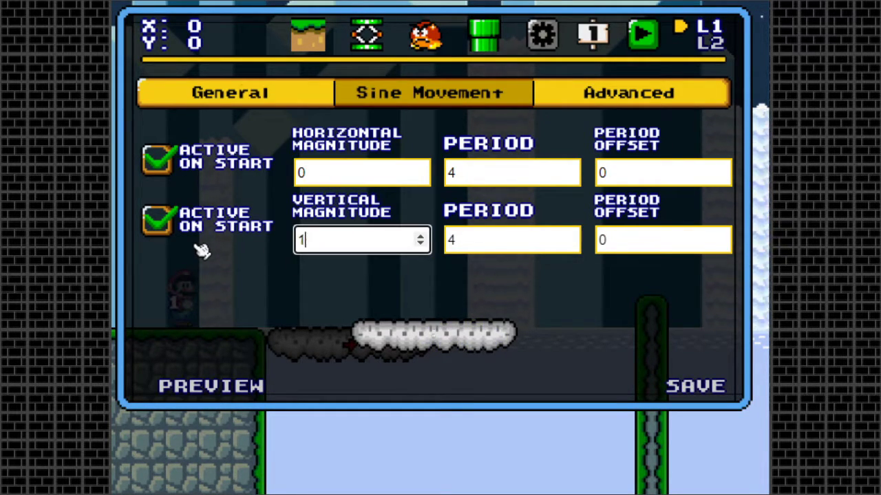
left_click(731, 392)
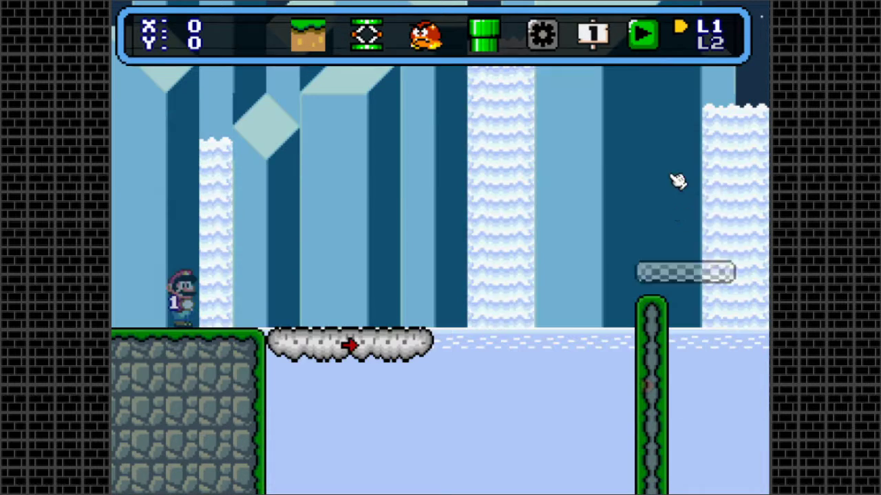
- Playtest the level to watch the platform's vertical sine movement, and return to the editor
left_click(643, 34)
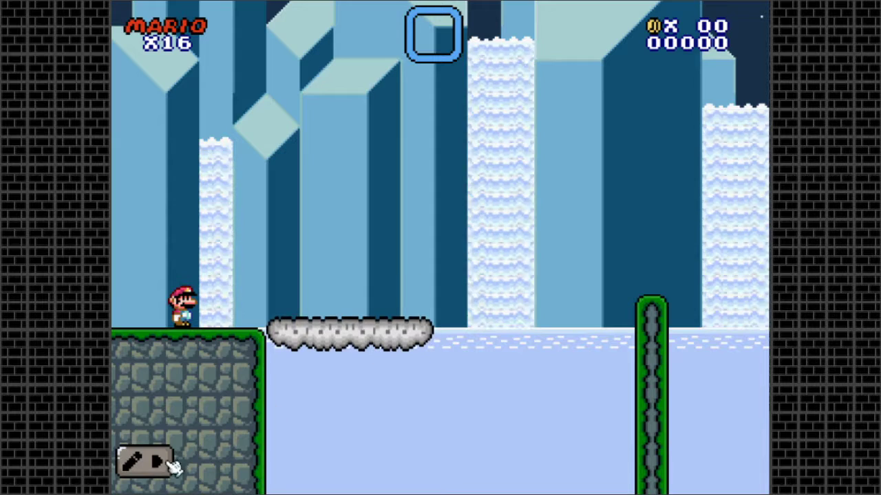
left_click(139, 464)
- Set the platform's horizontal sine magnitude to 2, save, and playtest the combined horizontal and vertical movement before returning to the editor
left_click(351, 351)
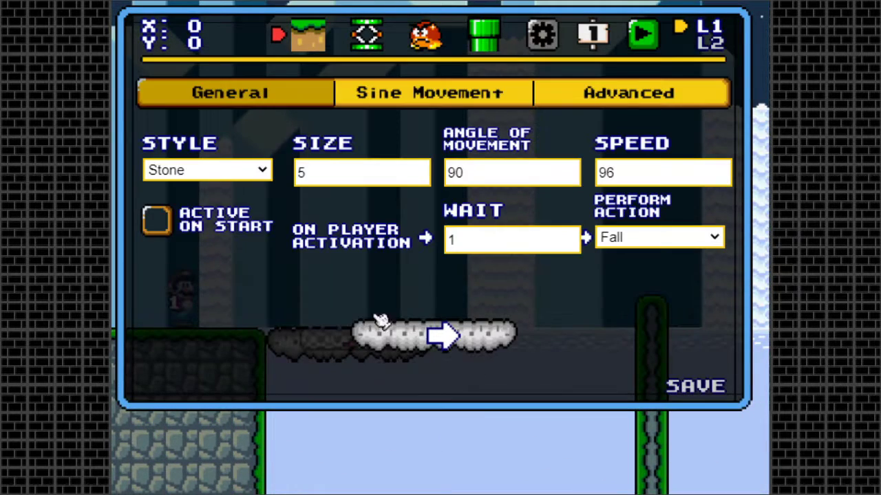
left_click(456, 97)
left_click(413, 172)
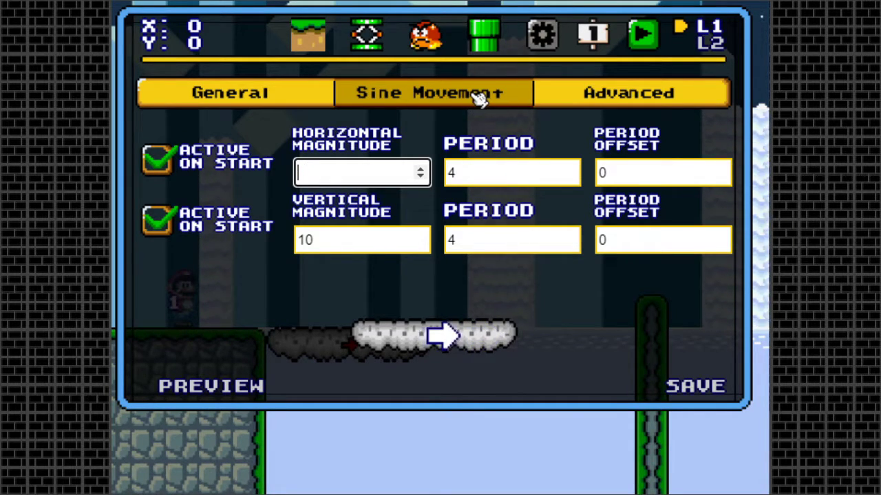
left_click(695, 387)
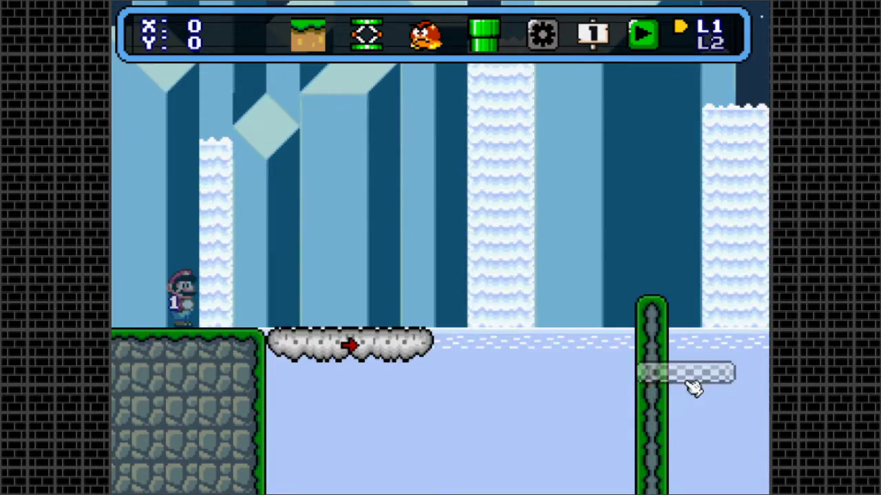
left_click(640, 38)
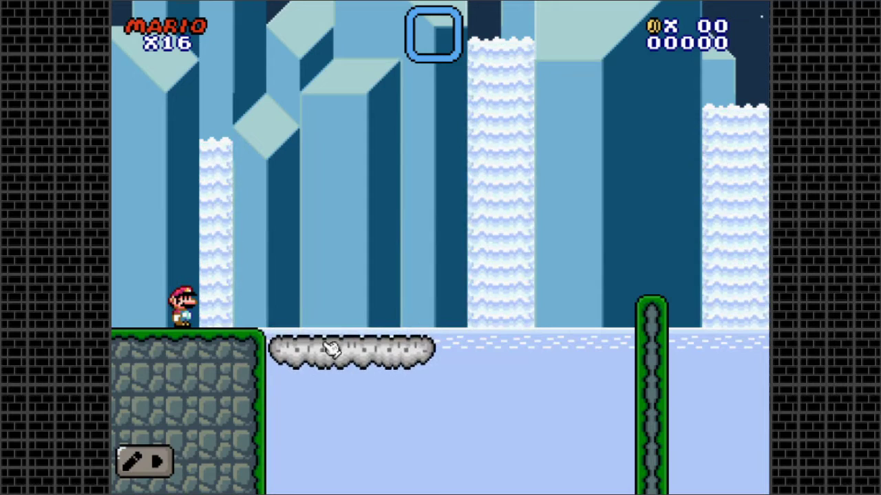
left_click(133, 478)
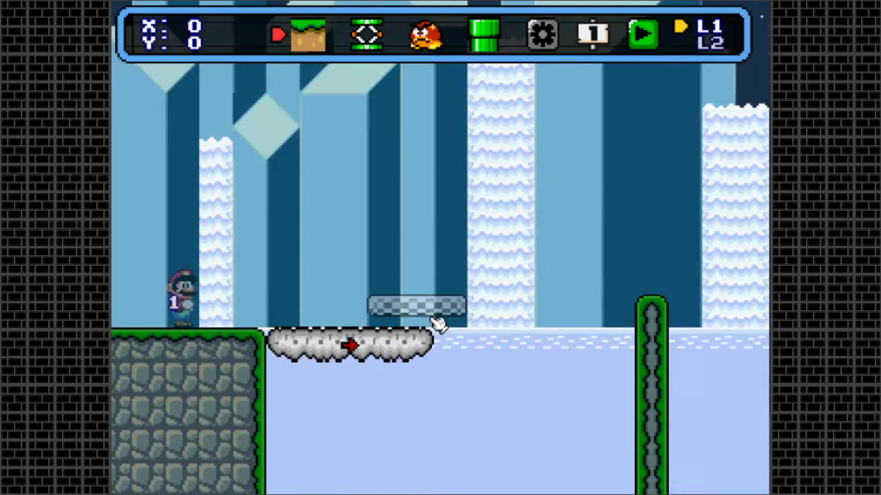
- Set the period of the platform's horizontal sine movement to 10 seconds, save, and playtest the slower cycle before returning to the editor
left_click(420, 318)
left_click(477, 90)
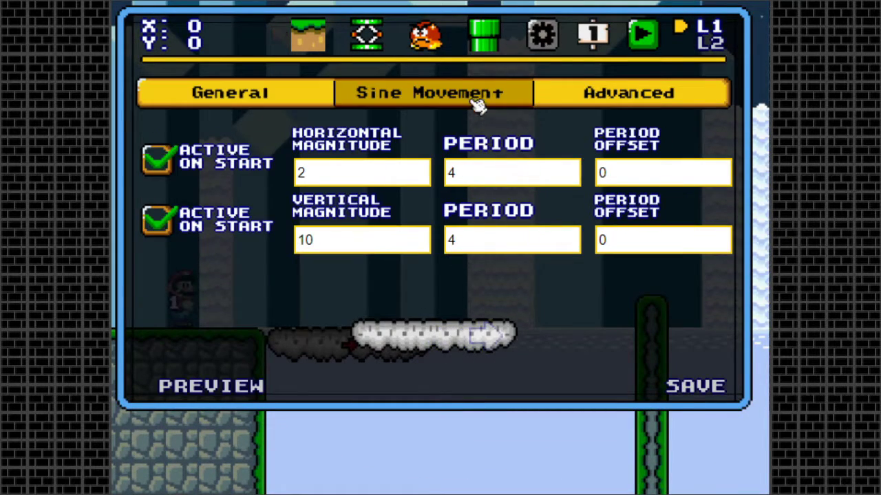
left_click(499, 168)
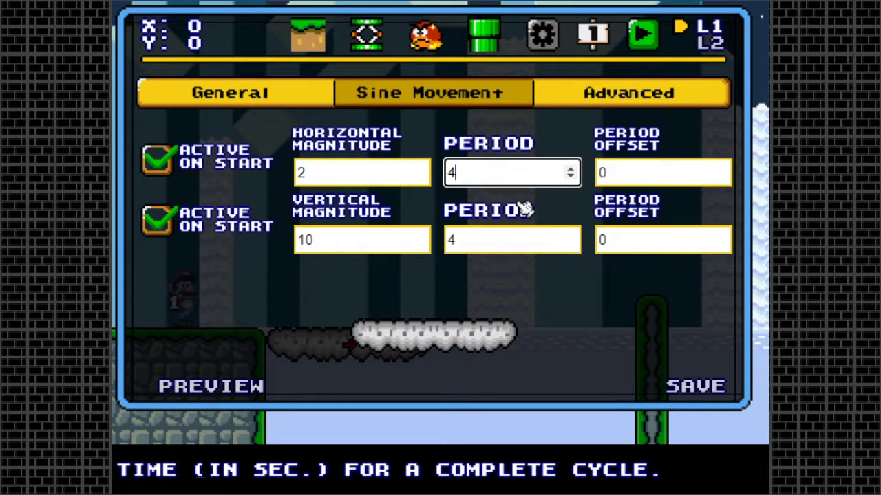
left_click(571, 177)
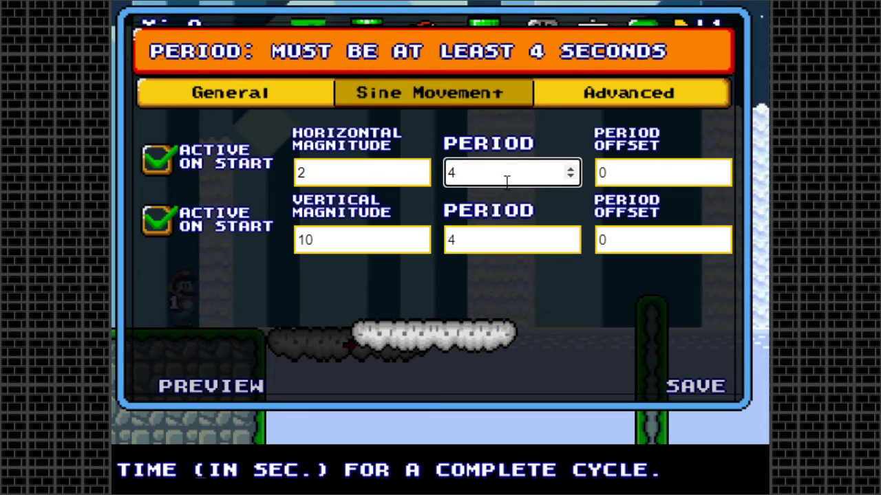
left_click_drag(507, 180, 429, 188)
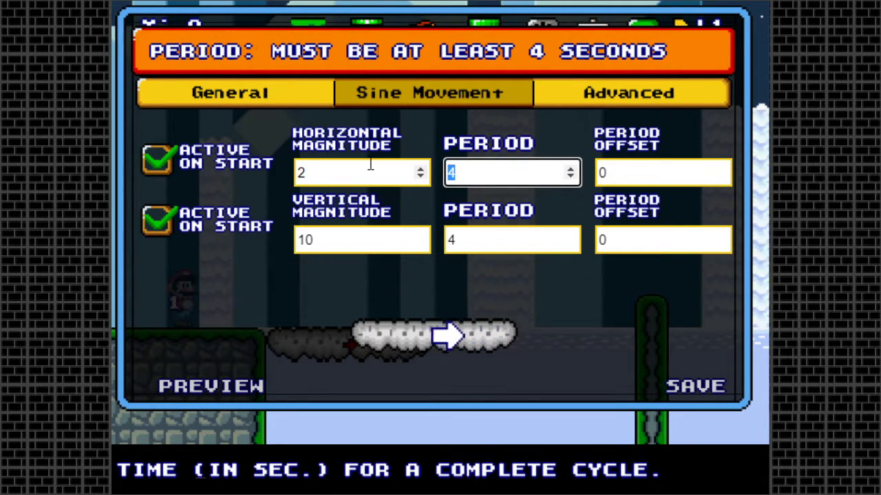
key("BackSpace")
type("4")
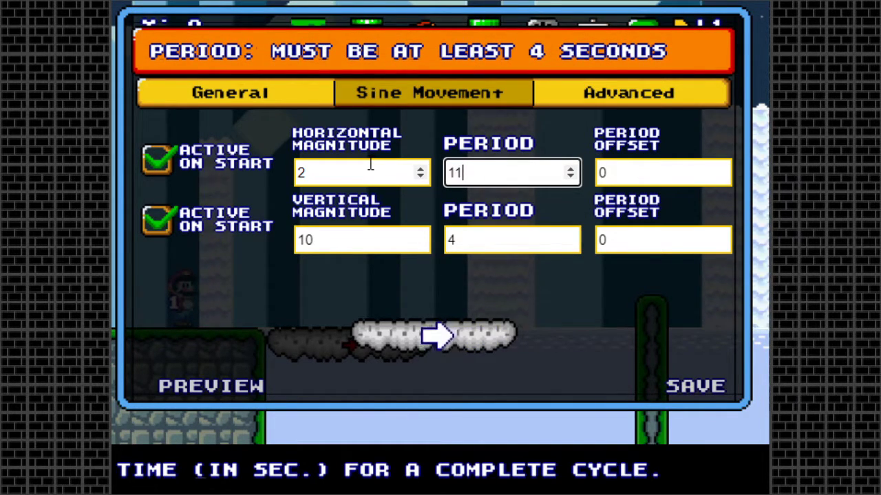
left_click(683, 386)
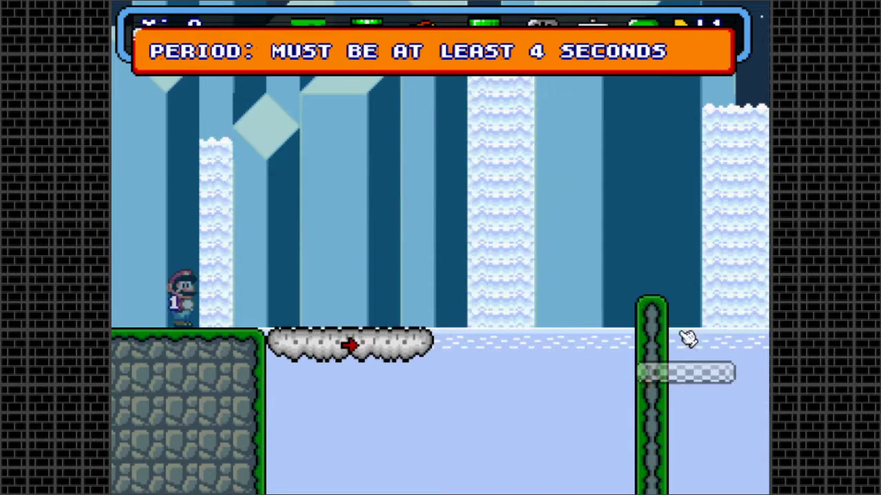
left_click(653, 33)
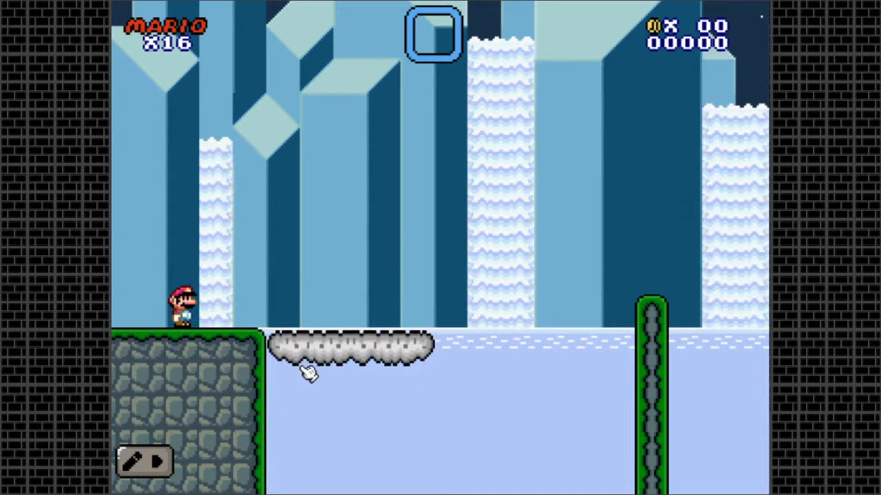
left_click(143, 461)
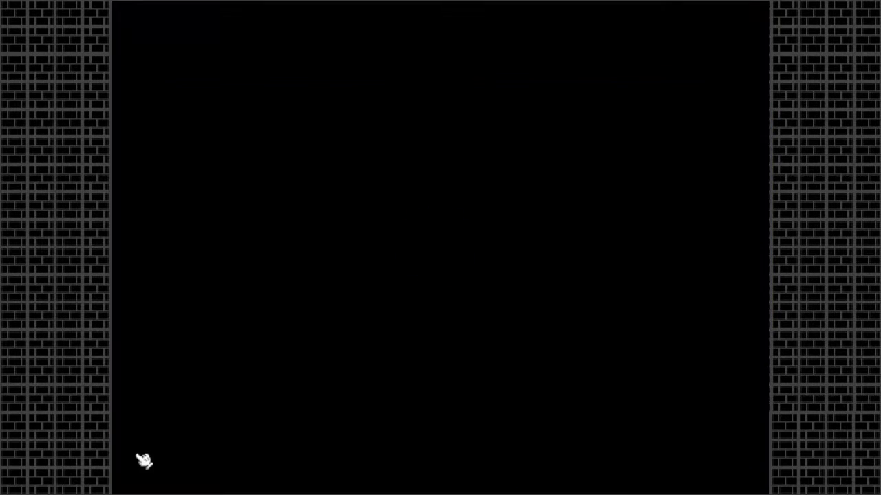
- Set the period offset of the platform's horizontal sine movement to 6, save, and playtest the level before returning to the editor
left_click(368, 346)
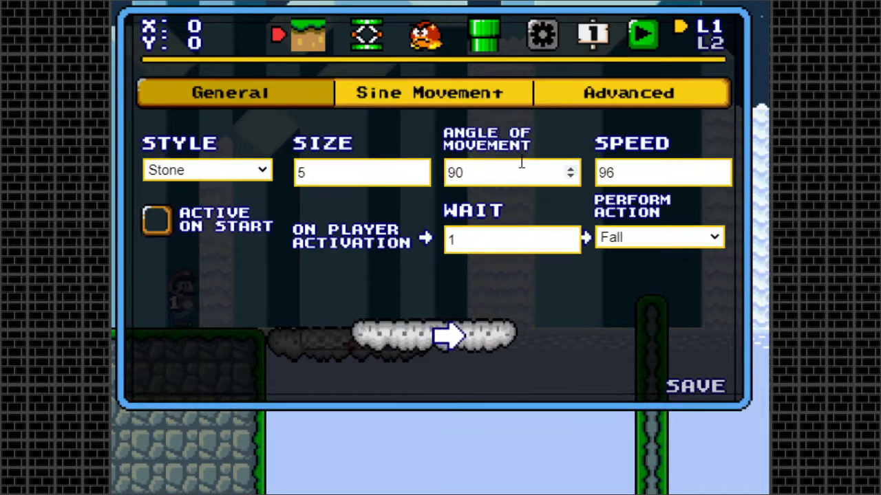
left_click(502, 91)
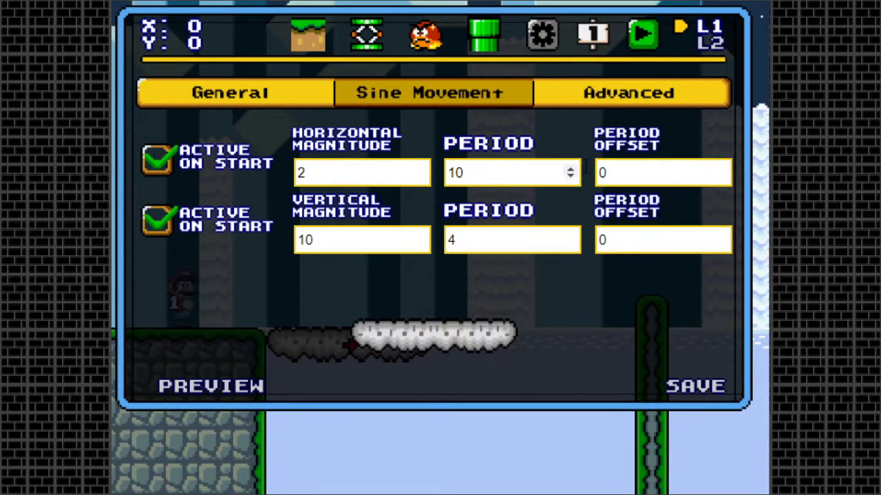
left_click(612, 167)
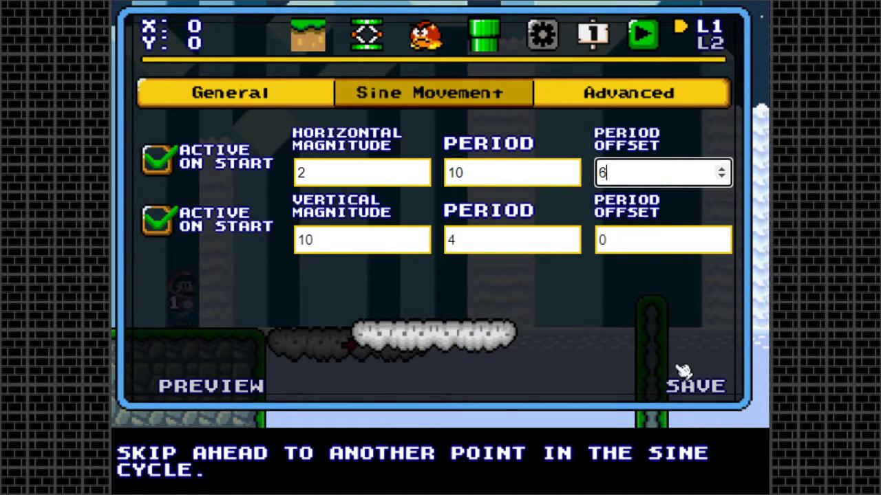
left_click(684, 375)
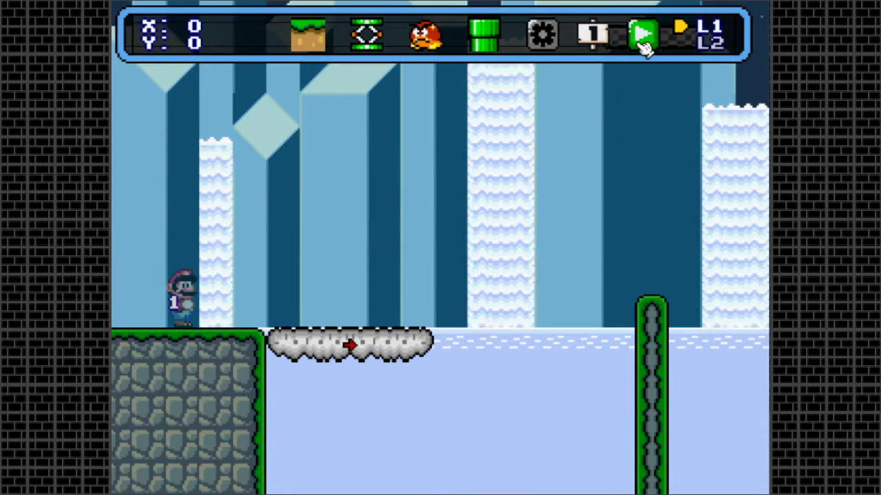
left_click(642, 38)
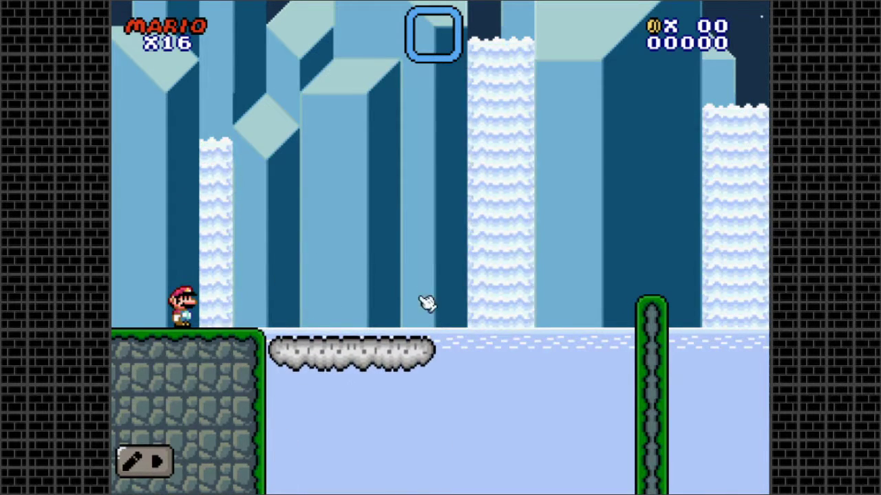
left_click(131, 465)
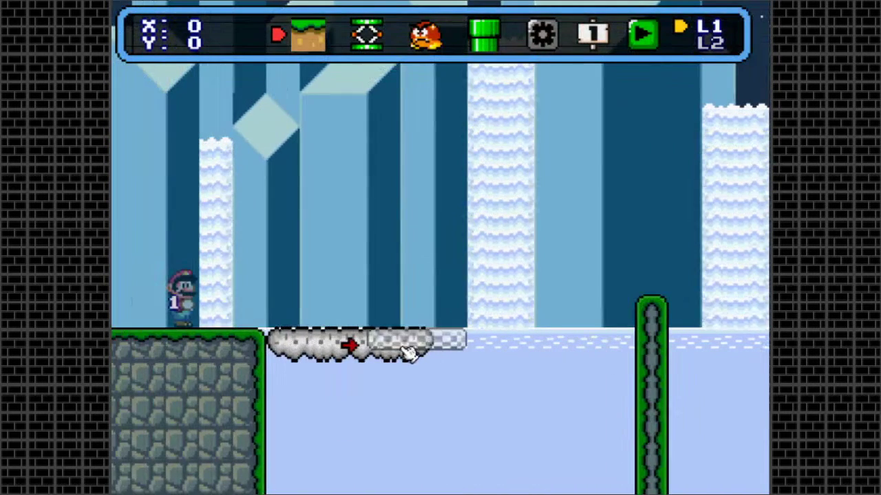
- Reopen the platform's settings, review its sine periods, and set the time to reach max speed to 5
left_click(351, 347)
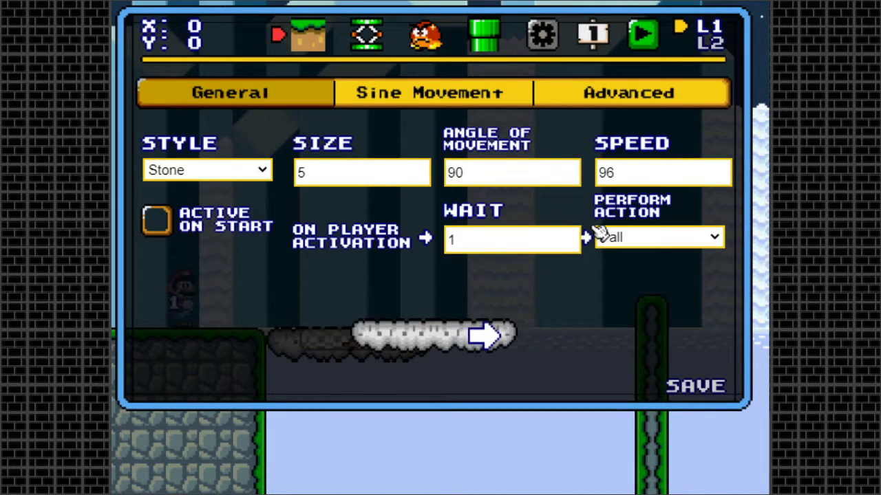
left_click(521, 90)
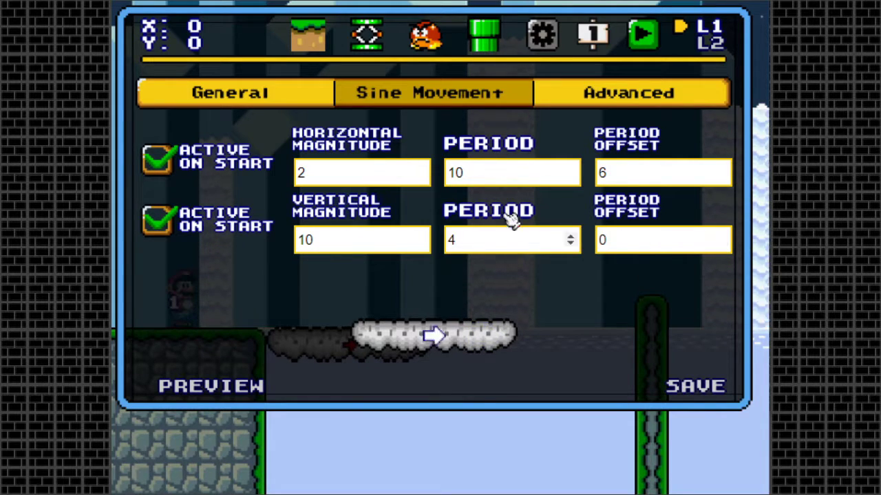
left_click(540, 240)
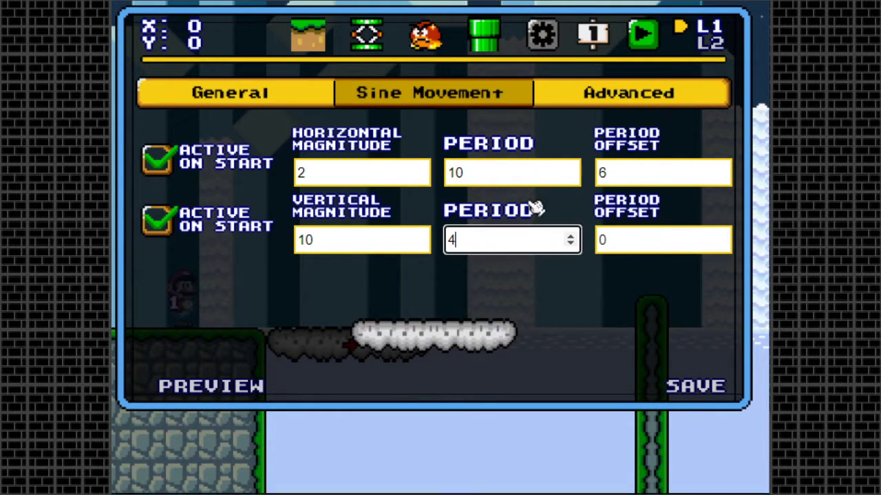
left_click(515, 172)
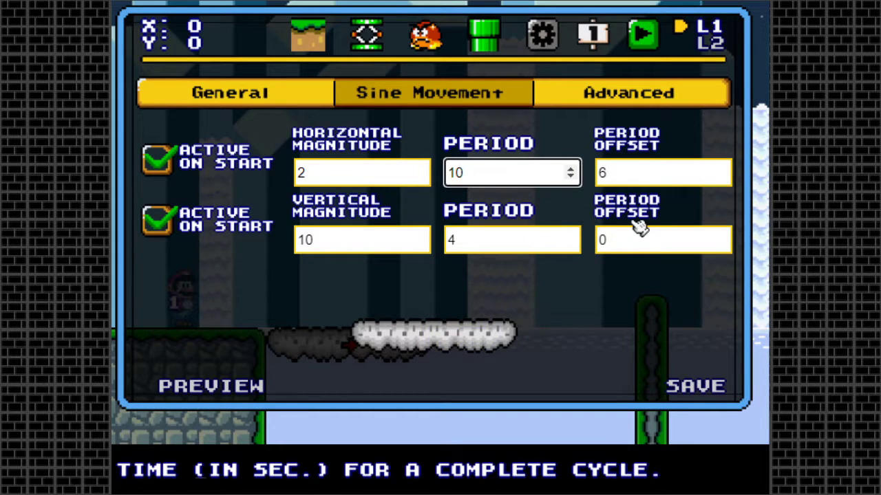
left_click(616, 108)
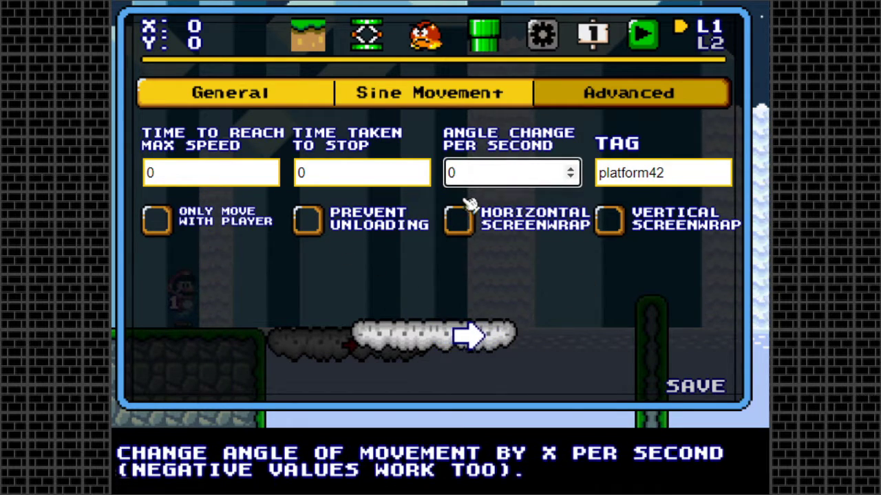
left_click(265, 177)
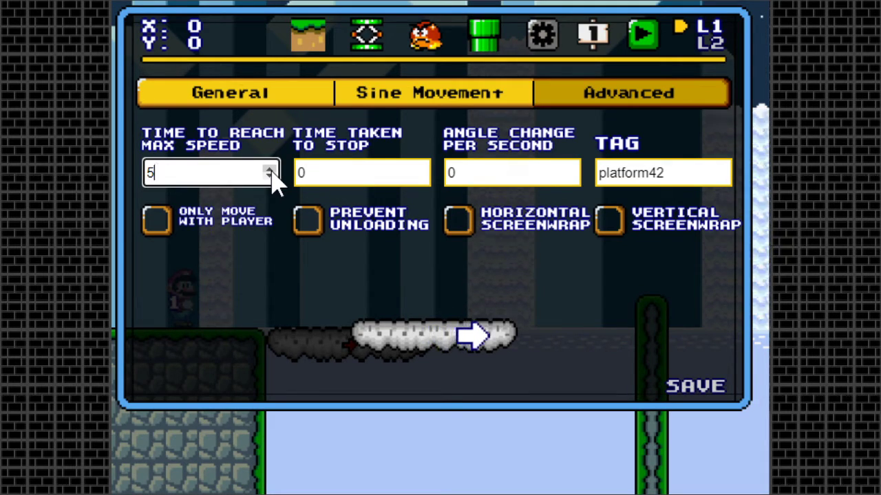
- Set the platform's speed to 210 in its general settings
left_click(235, 97)
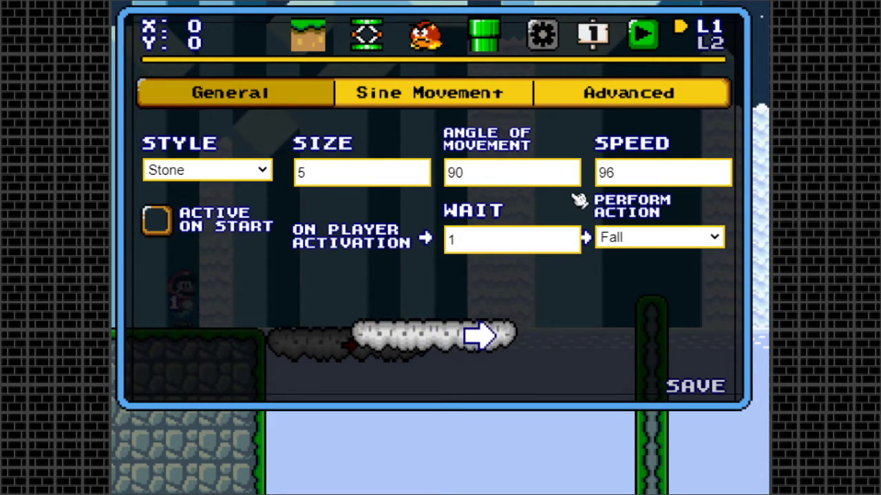
double_click(624, 172)
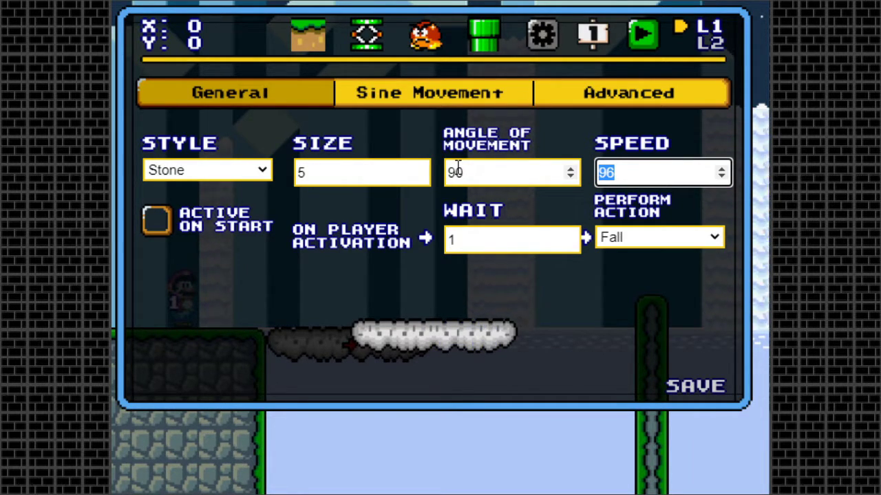
type("210")
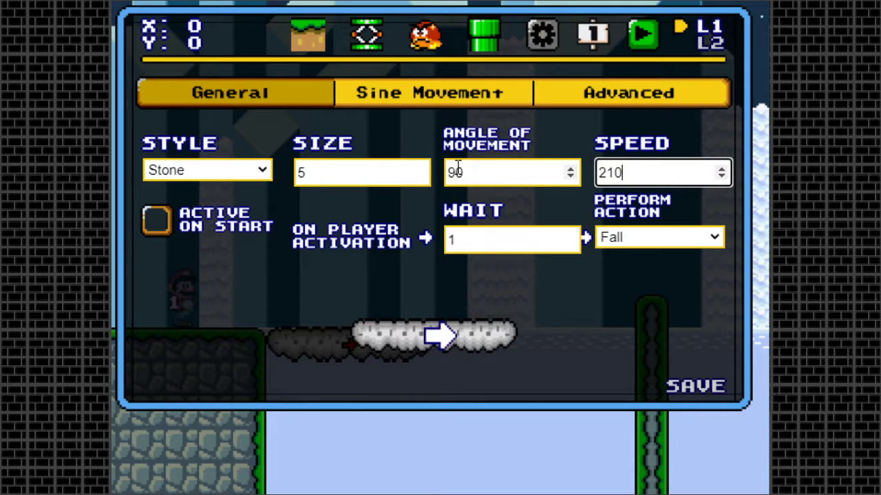
- Set the platform's time to reach max speed to 4 in its advanced settings
left_click(628, 102)
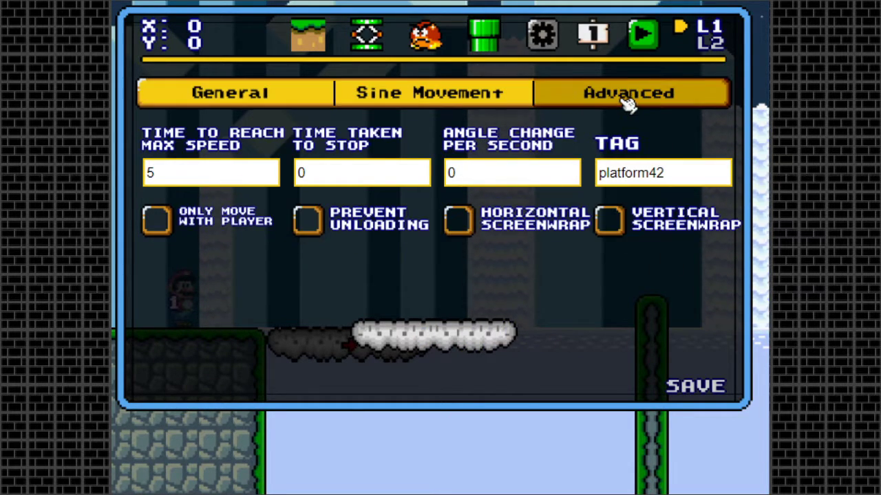
double_click(208, 173)
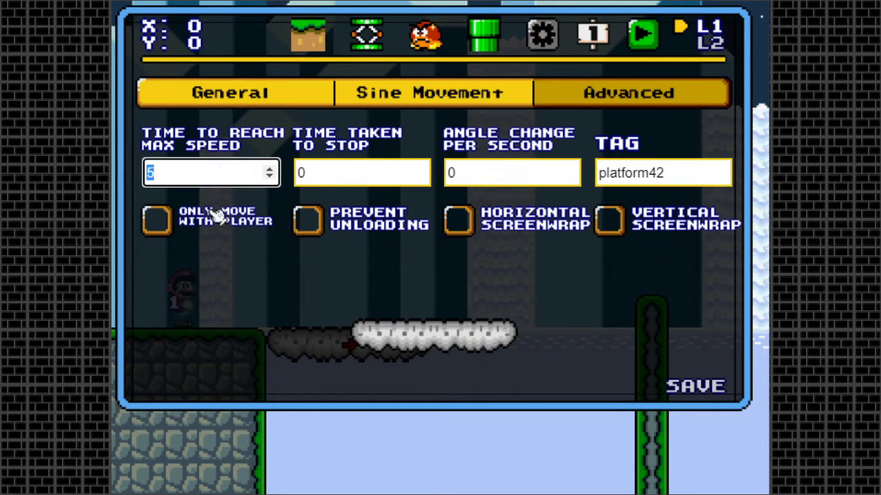
left_click_drag(198, 170, 122, 171)
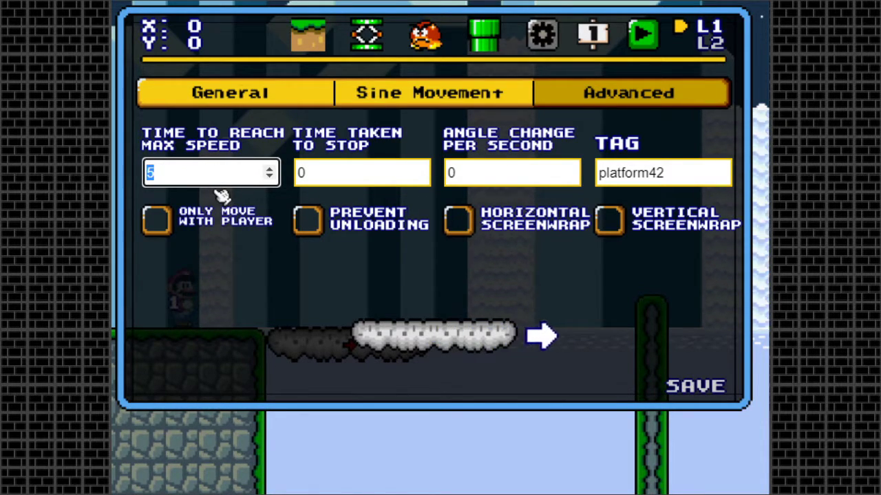
type("4")
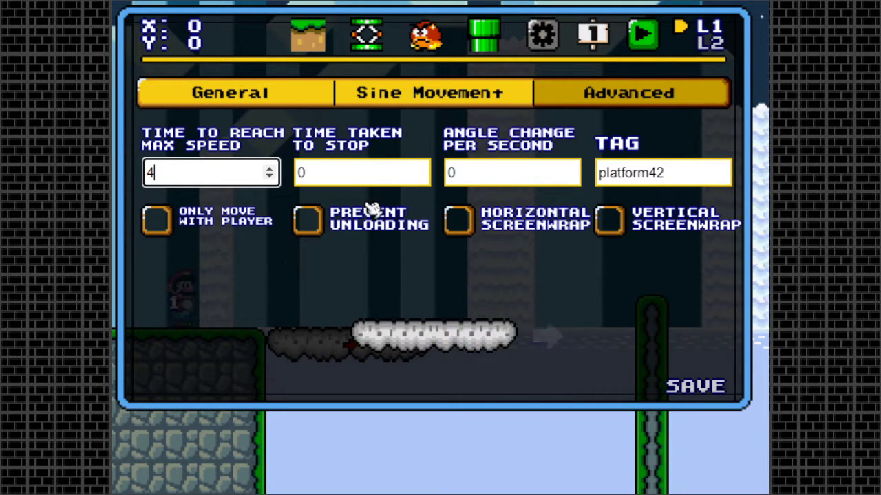
- Save the platform's settings and playtest the level, moving Mario onto the stone platform to activate it
left_click(696, 389)
left_click(641, 36)
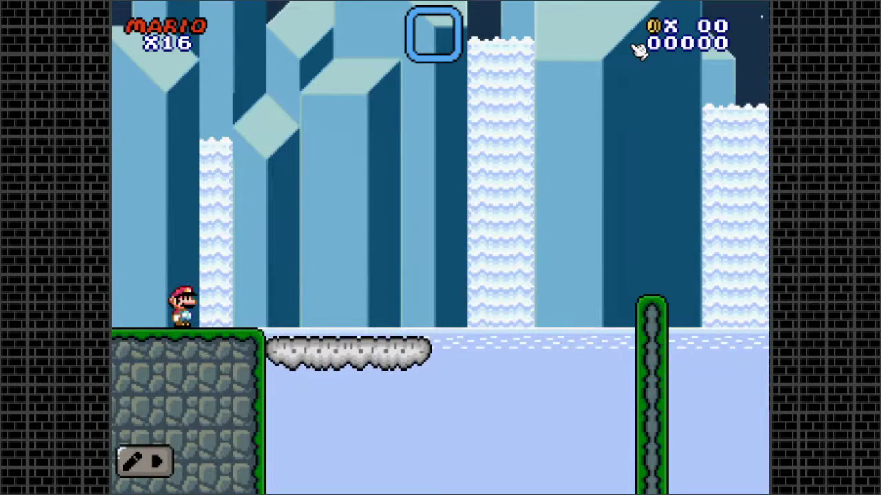
key("Right")
key("z")
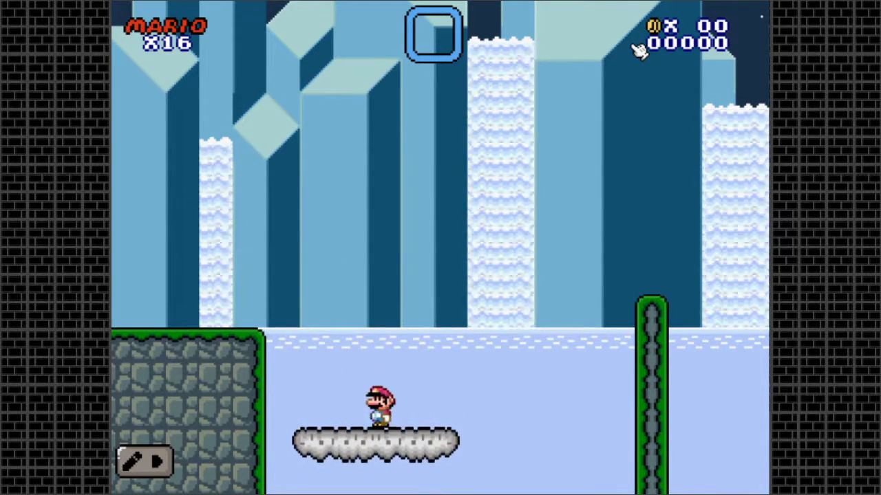
- Jump Mario off the stone platform back onto the ground and return to the level editor
key("Left")
key("z")
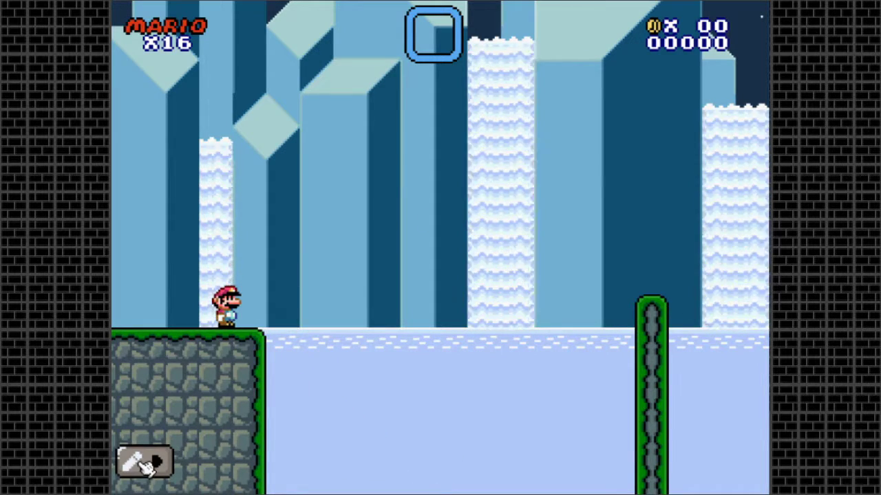
left_click(141, 461)
- Set the stone platform's player-activation action to Nothing with a wait of 0, and save the settings
left_click(358, 346)
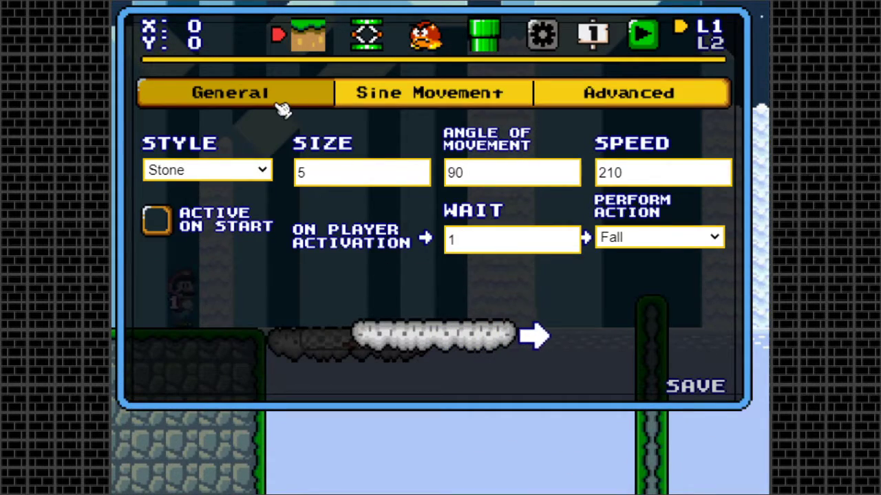
left_click(623, 241)
left_click(624, 257)
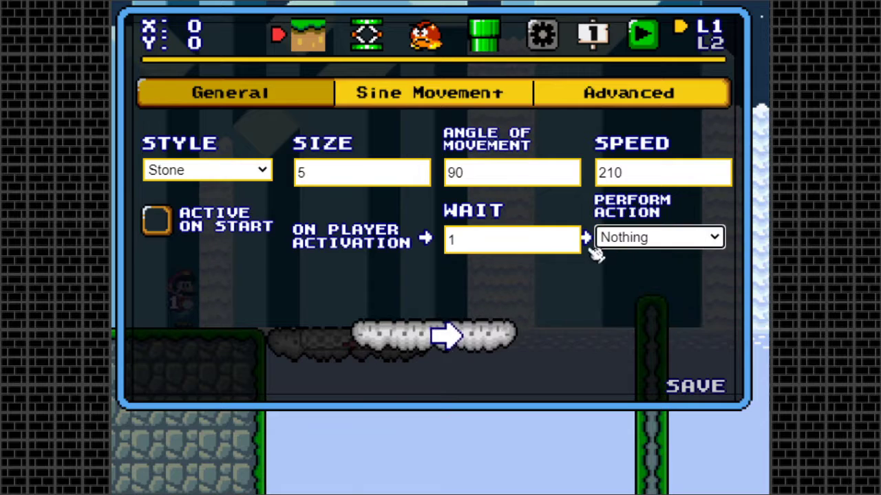
left_click(549, 241)
key("BackSpace")
type("0")
left_click(702, 392)
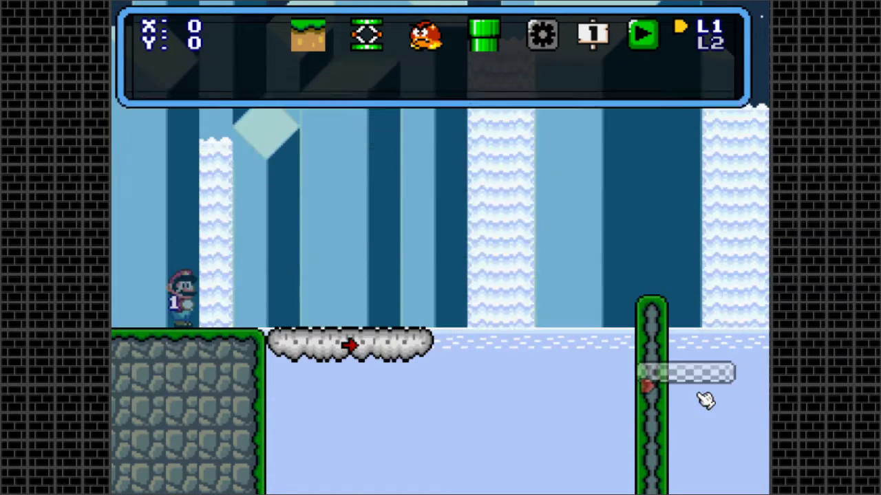
- Playtest the level, riding and jumping on the moving stone platform past the green pillar, and return to the editor
left_click(643, 38)
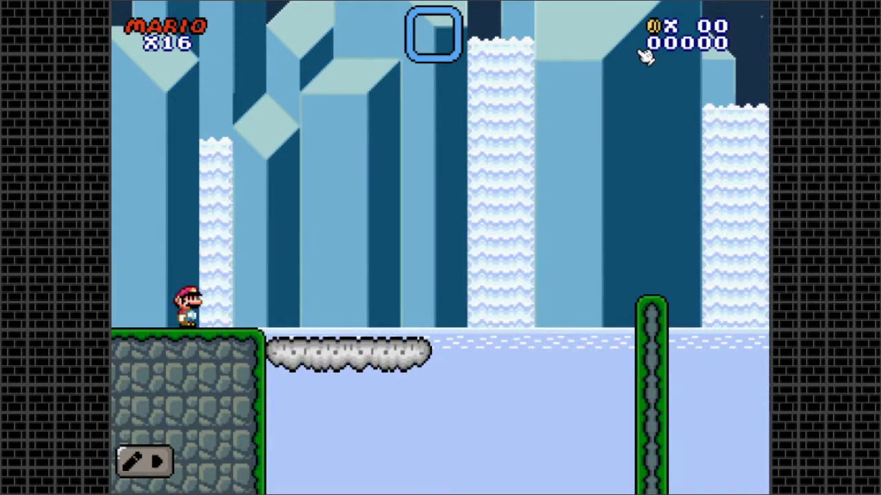
key("Left")
key("z")
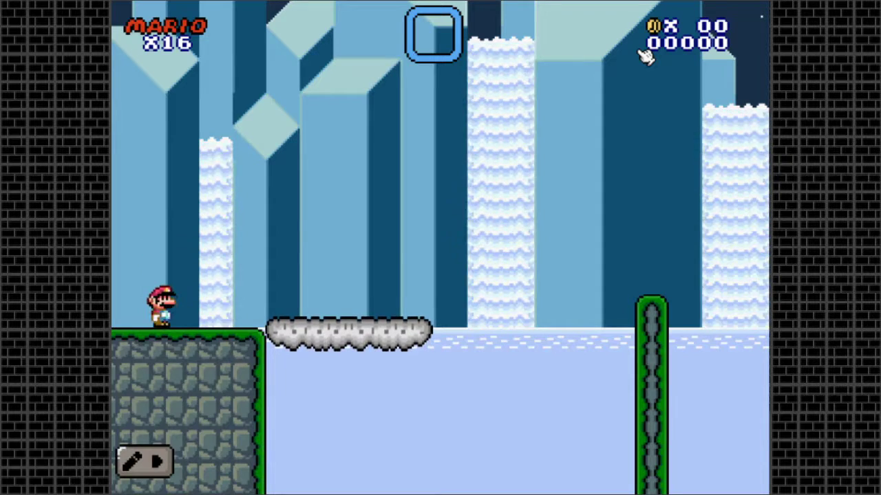
key("Right")
key("z")
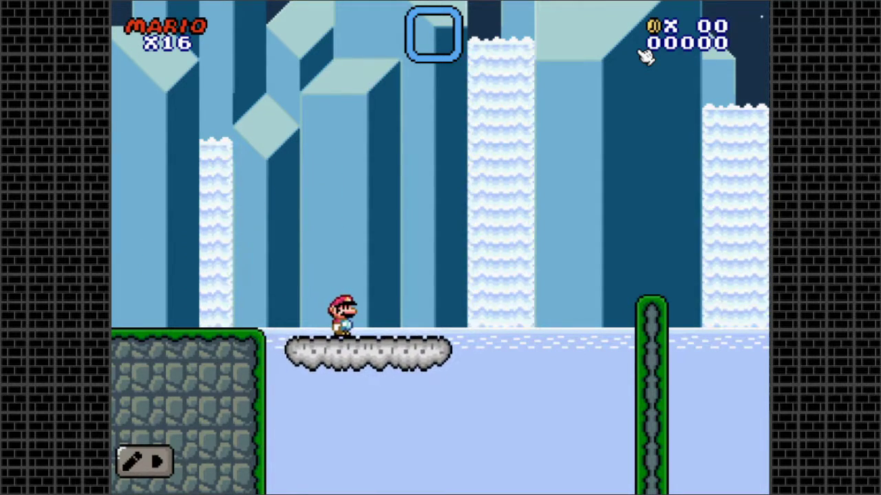
key("Right")
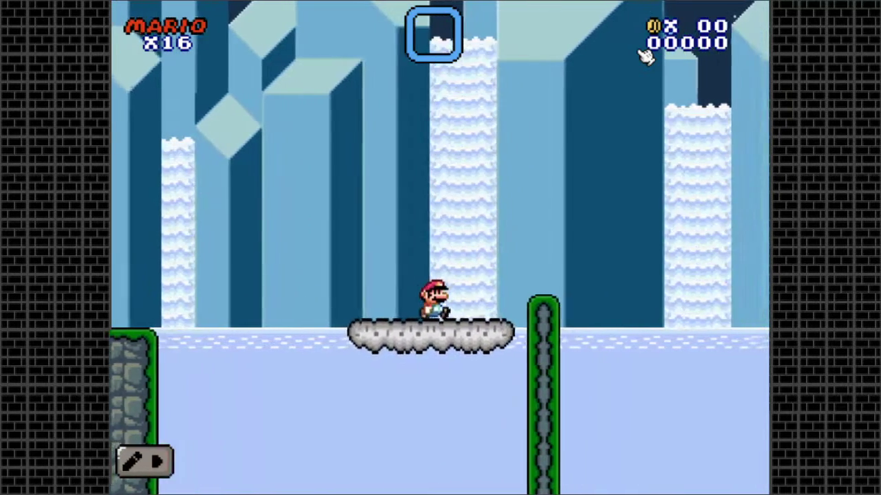
key("Right")
key("z")
key("Left")
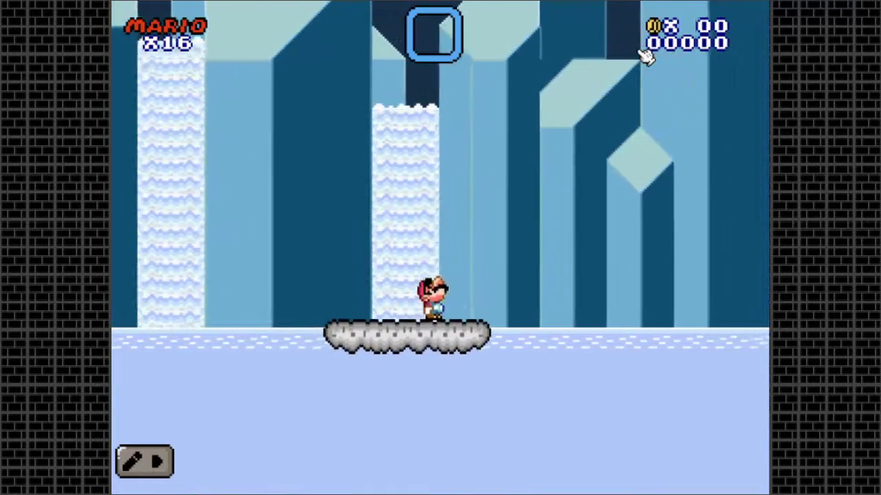
key("z")
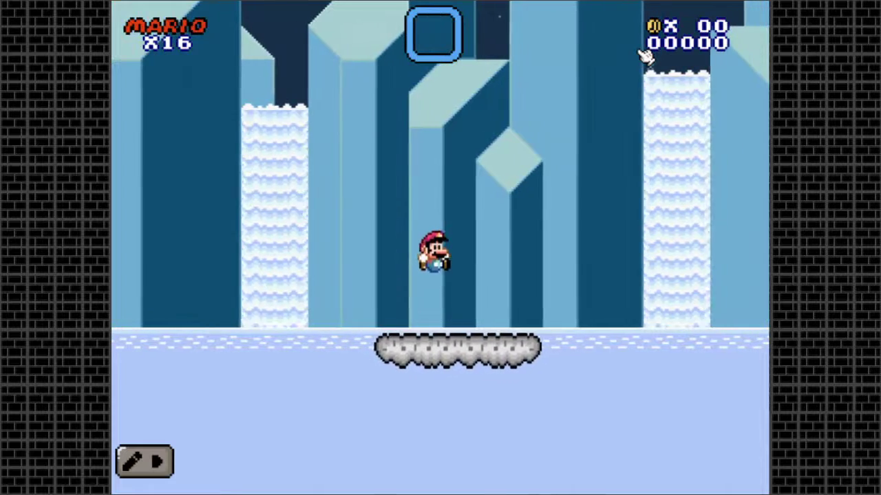
key("Right")
key("z")
key("Right")
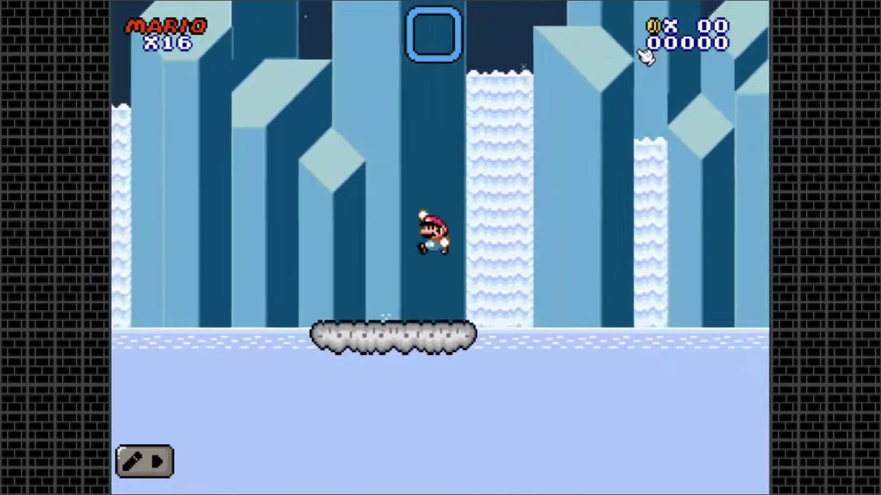
left_click(142, 462)
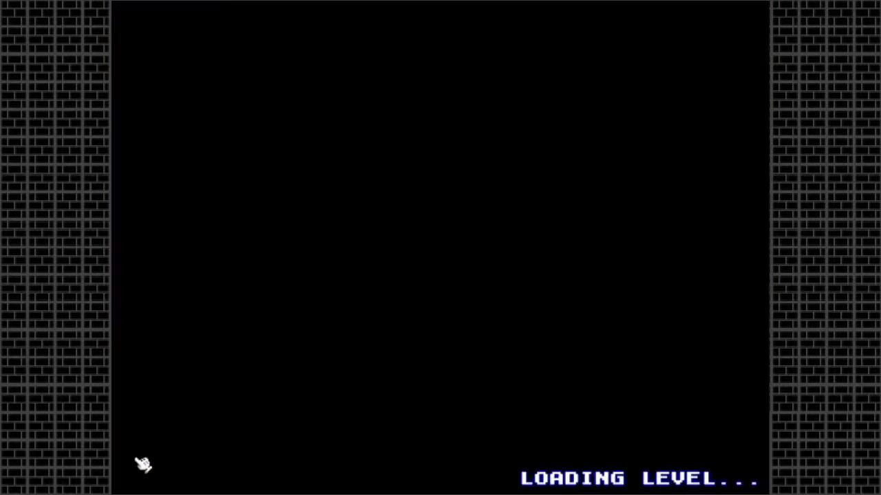
- Reopen the stone platform's advanced settings and set its time to reach max speed to 0
left_click_drag(507, 341, 507, 372)
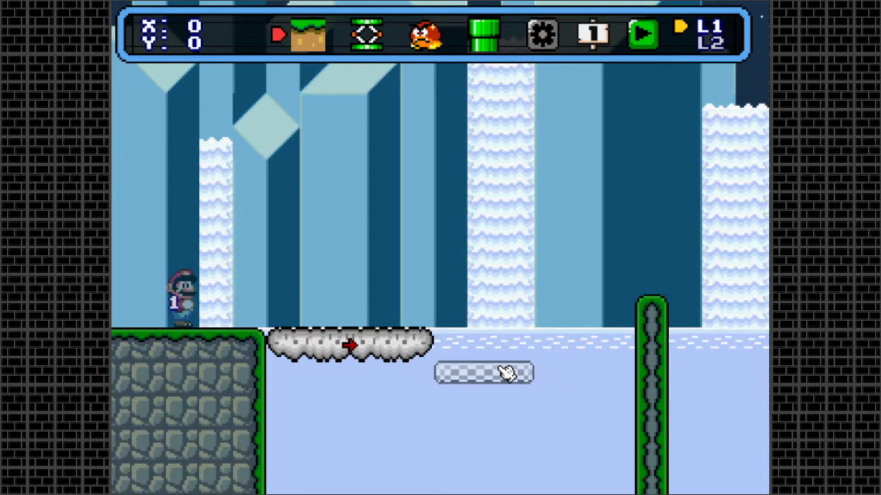
right_click(507, 373)
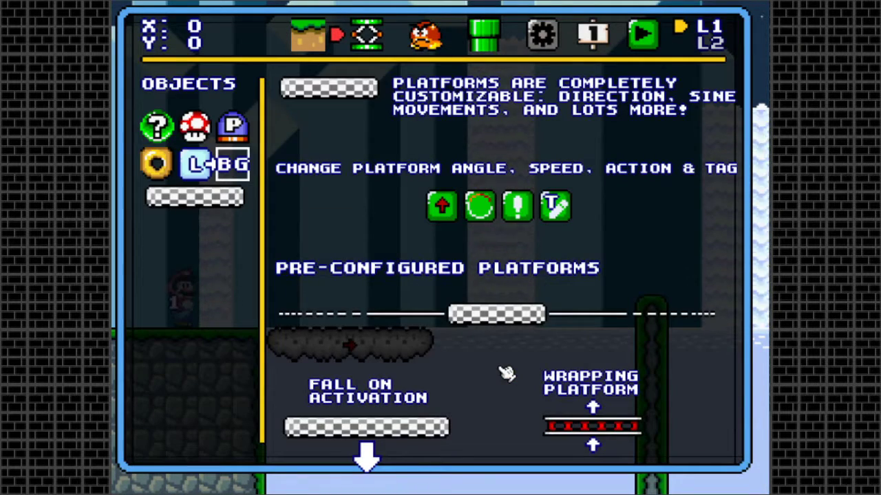
right_click(506, 372)
left_click_drag(505, 372, 362, 344)
right_click(363, 344)
left_click(567, 92)
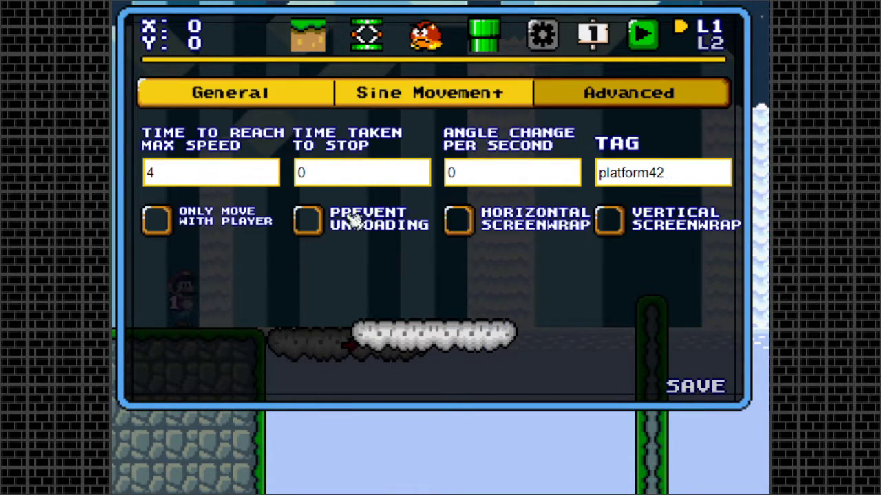
double_click(213, 173)
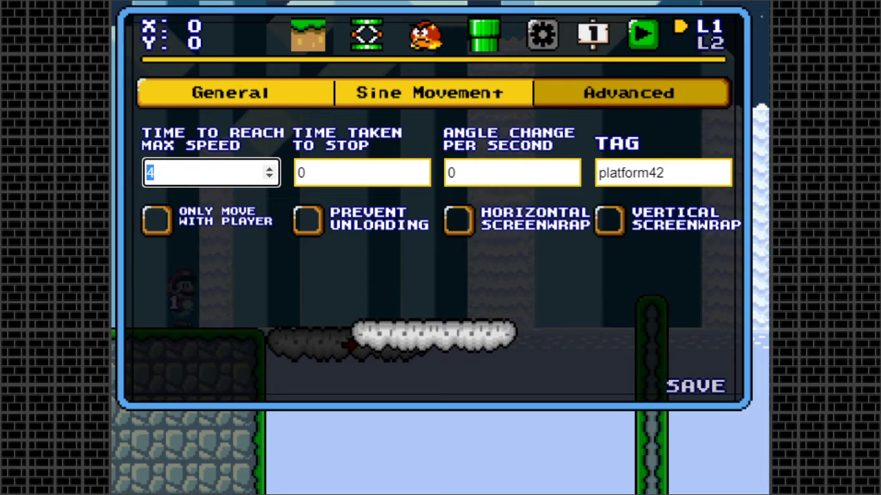
type("0")
- Set the platform's general speed to 114 and save its settings
left_click(242, 102)
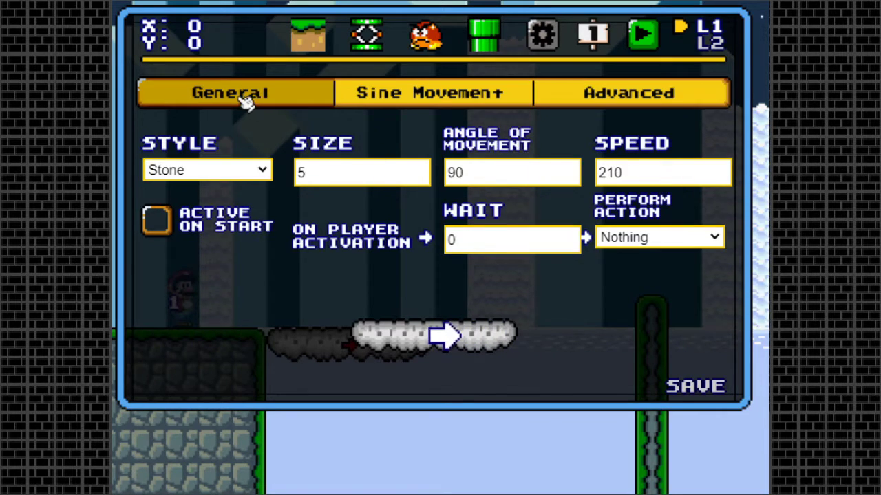
double_click(617, 173)
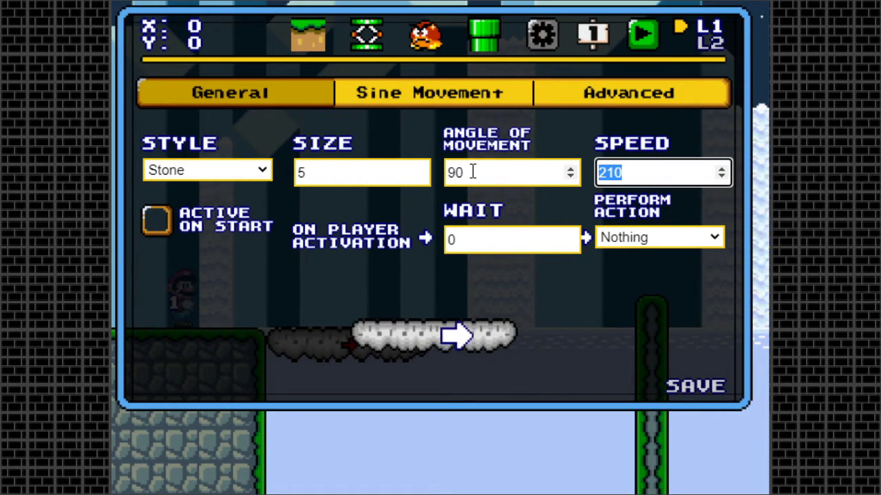
type("114")
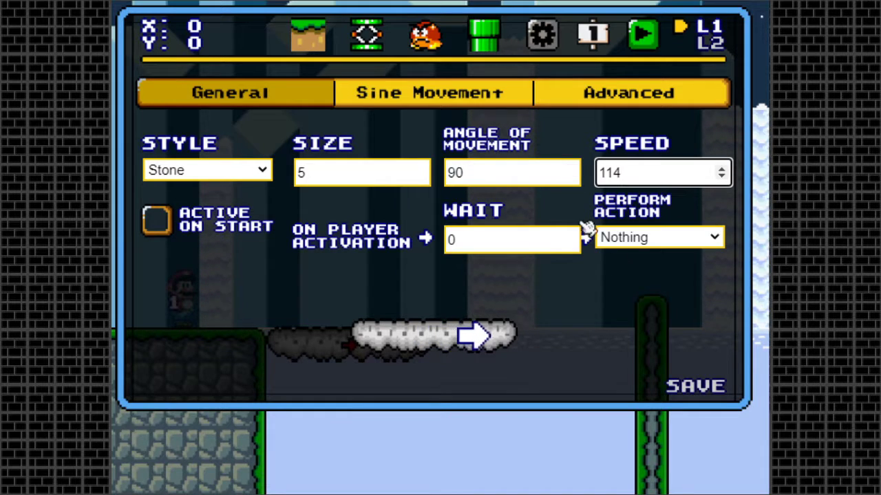
left_click(693, 390)
- Set the stone platform's time taken to stop to 3 and save its settings
left_click(347, 344)
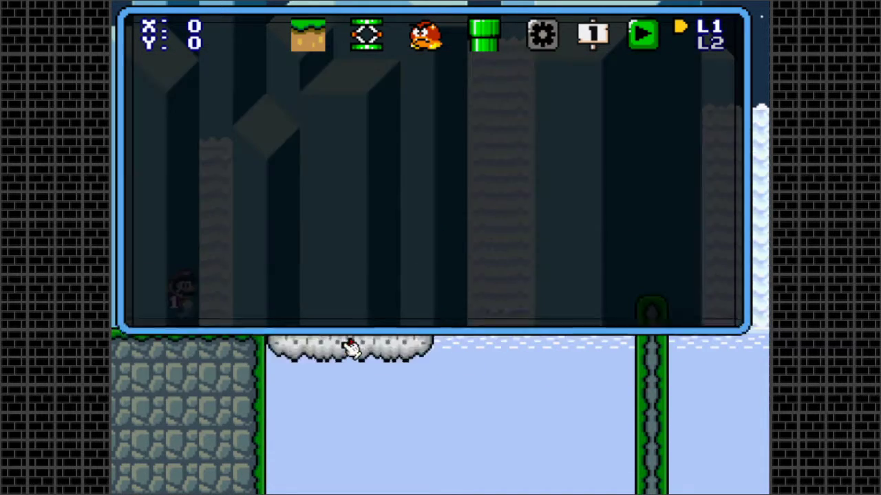
left_click(636, 103)
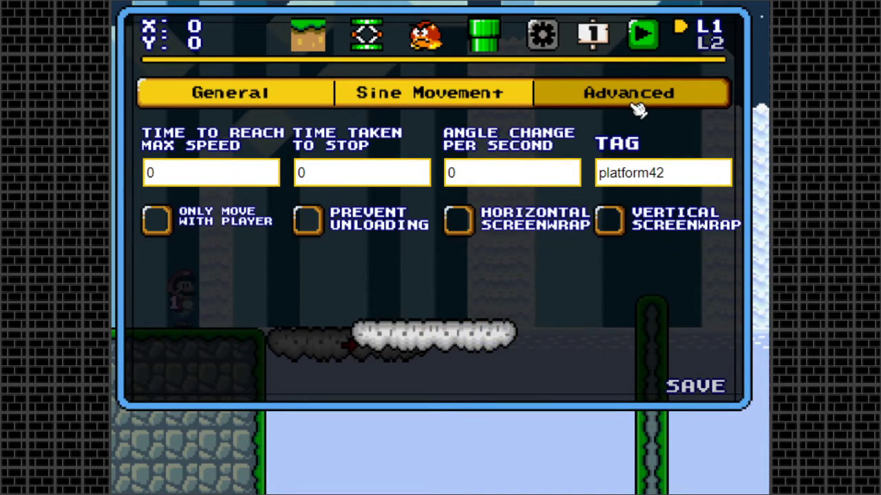
left_click(330, 176)
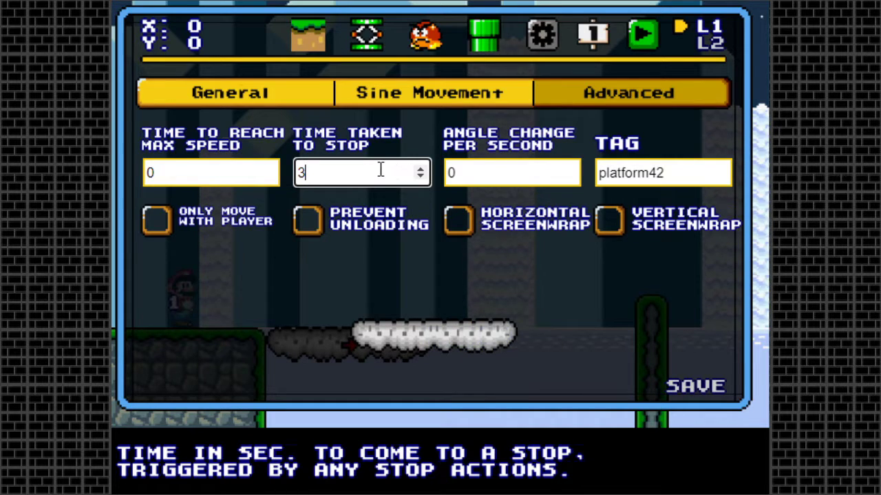
left_click(681, 387)
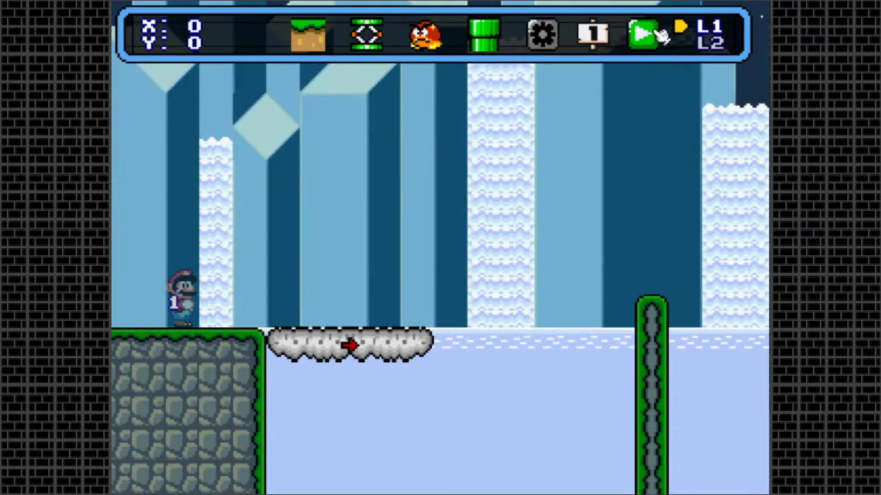
- Playtest the level, moving Mario onto the stone platform and riding it past the green pillar
left_click(639, 34)
key("Right")
key("Left")
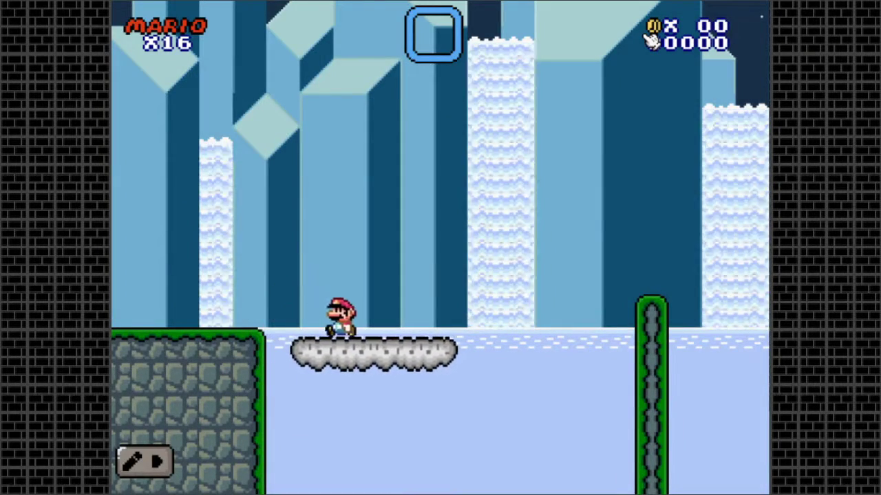
key("Right")
key("Right")
key("z")
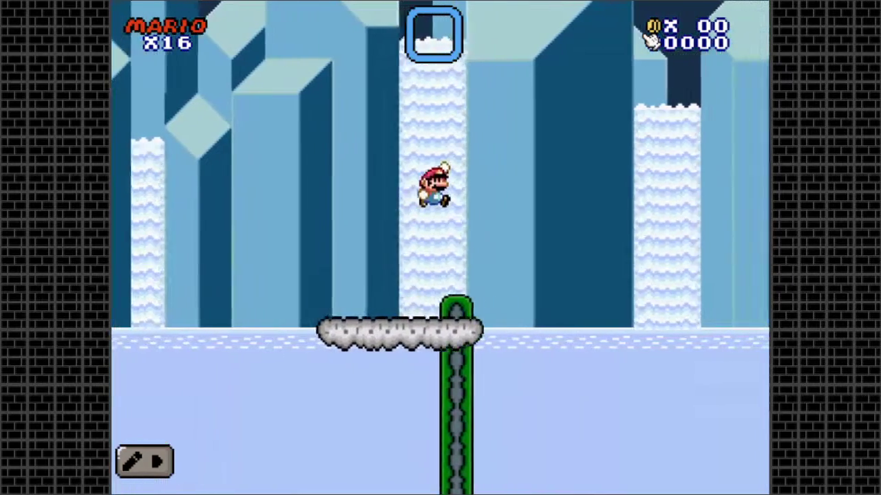
key("Left")
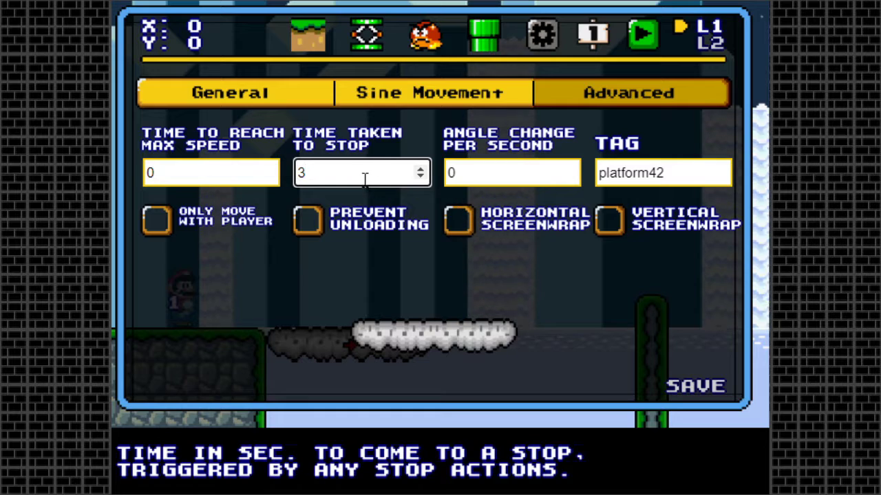
- Set the platform's time taken to stop to 0 and its angle change per second to 15
key("BackSpace")
type("0")
left_click(485, 180)
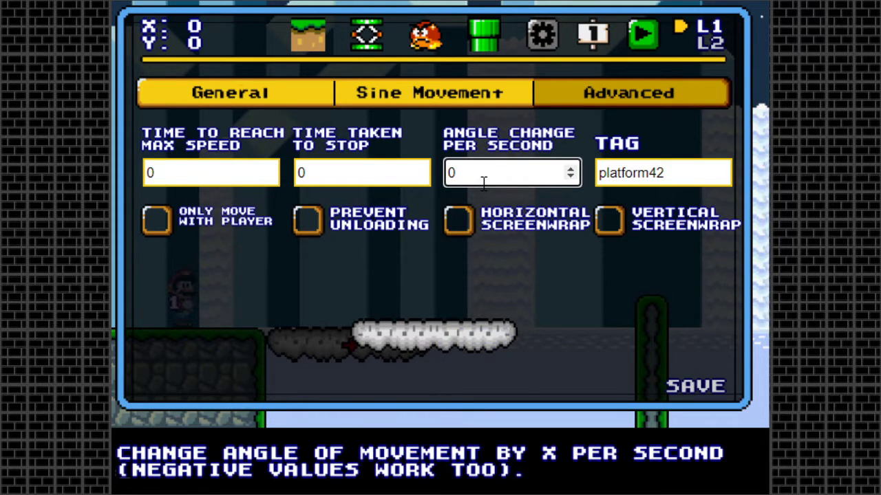
left_click(572, 168)
left_click(571, 168)
left_click(572, 167)
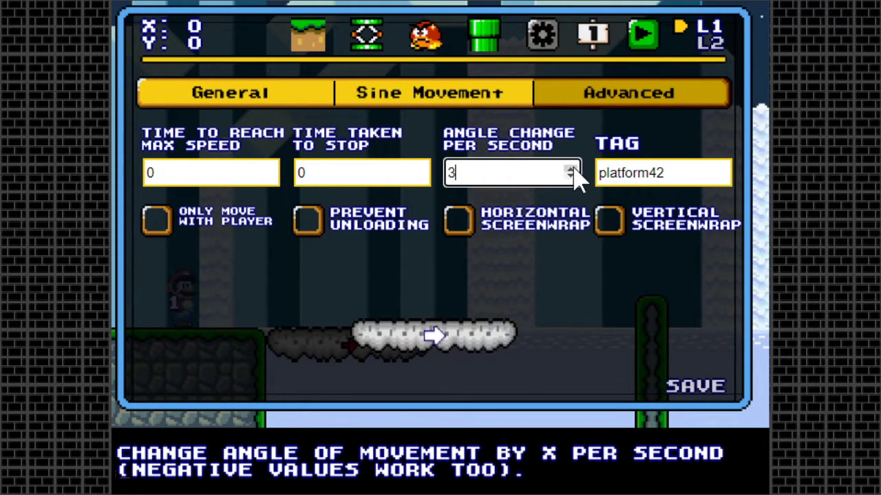
left_click(572, 168)
left_click(572, 168)
left_click(571, 168)
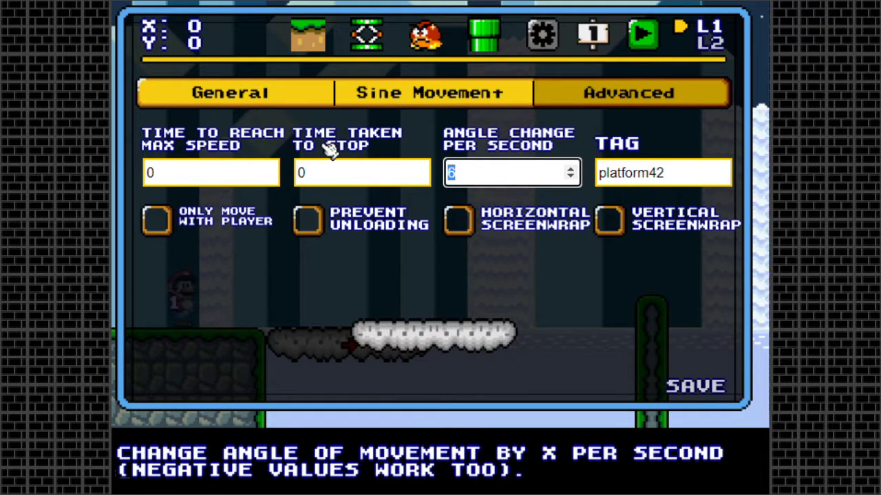
type("15")
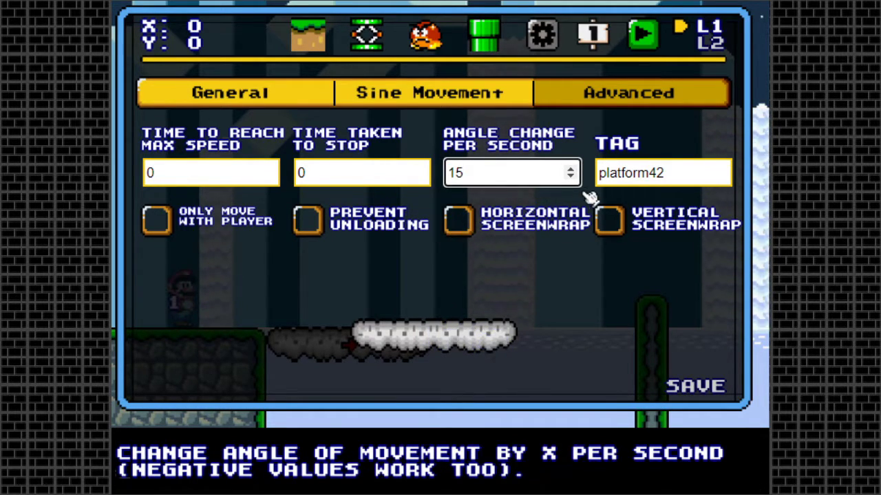
- Clear the platform's tag in its advanced settings
left_click_drag(683, 173, 370, 166)
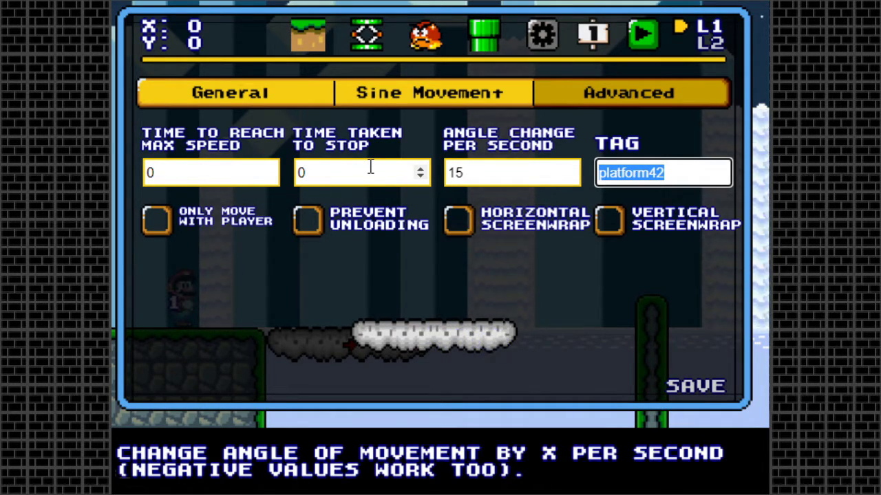
key("BackSpace")
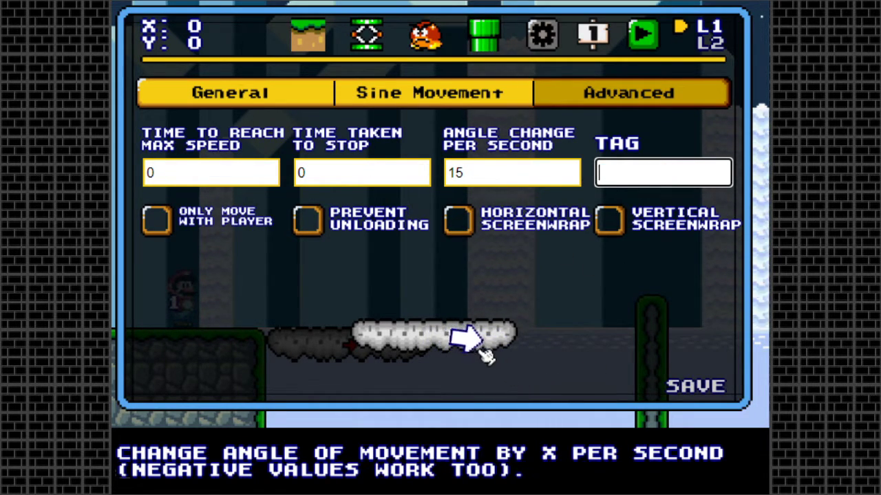
left_click(489, 173)
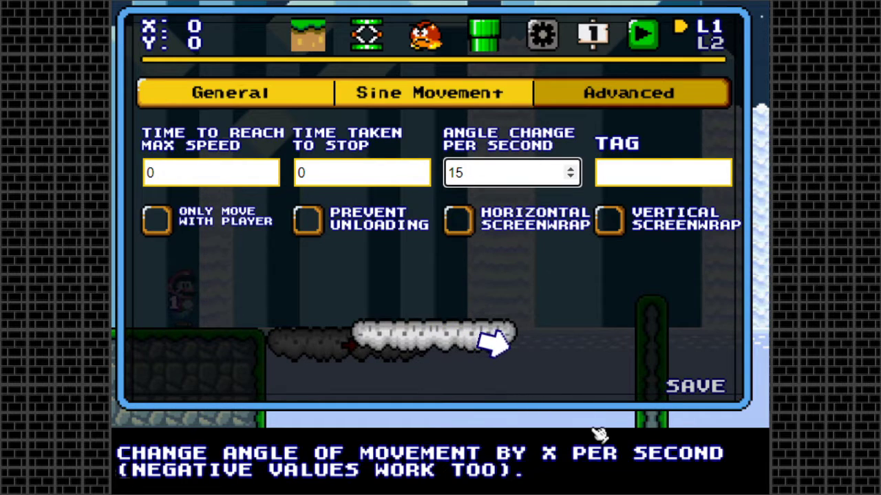
- Save the platform's settings and playtest its changing movement angle with Mario riding on it
left_click(696, 393)
left_click(640, 40)
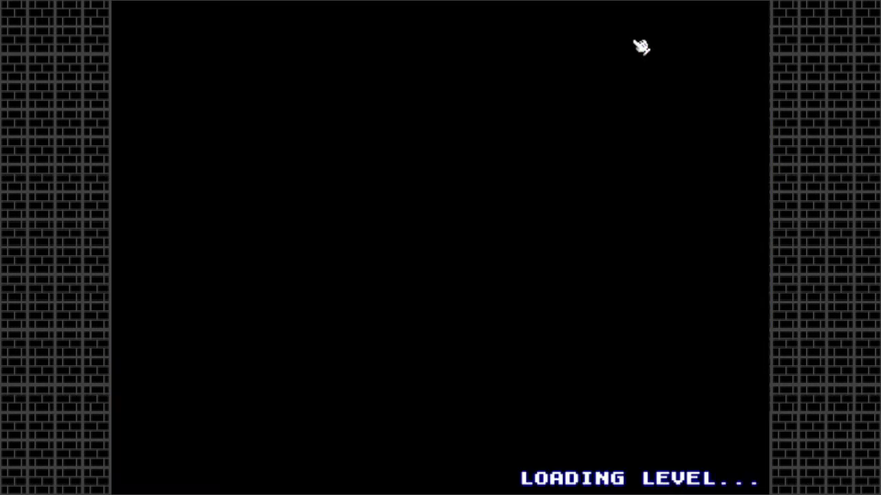
key("Right")
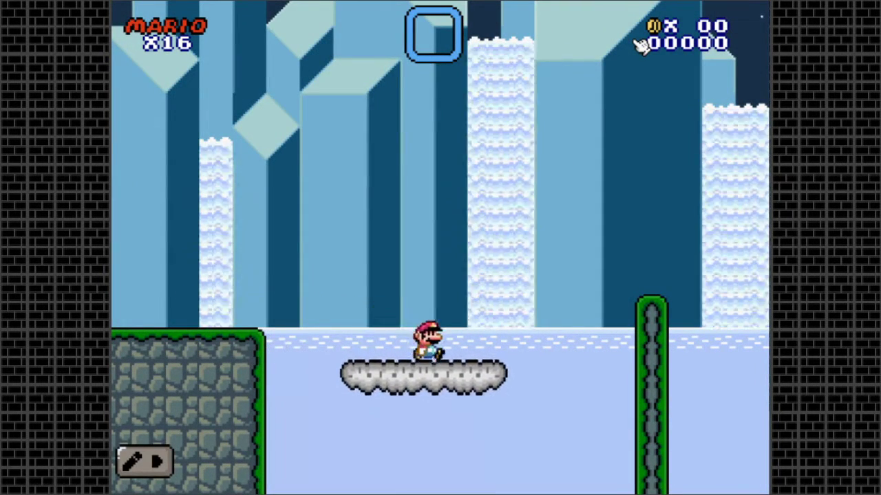
- Jump Mario from the moving platform onto the green pillar, and return to the level editor
key("Right")
key("z")
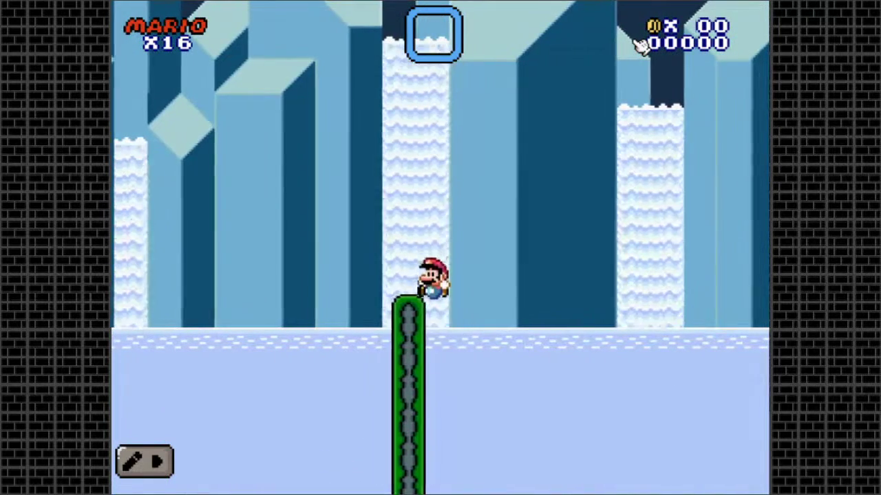
left_click(145, 461)
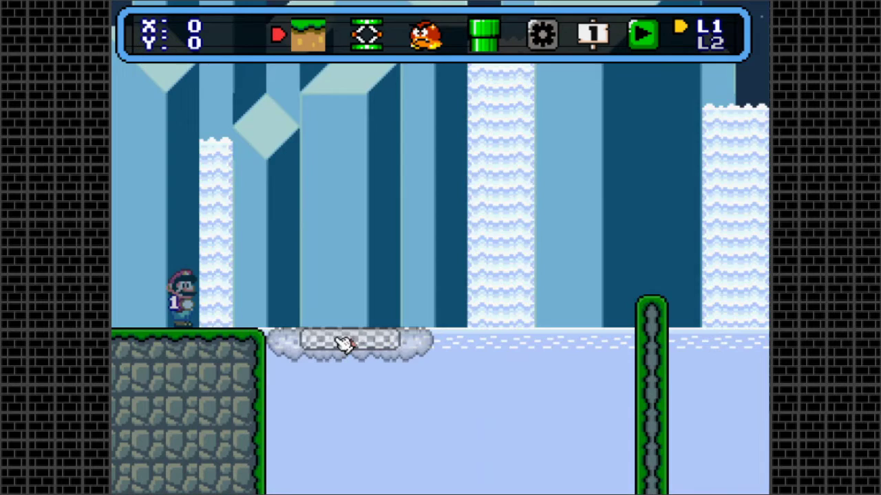
- Set the stone platform's angle change per second to 3 and save its settings
left_click(344, 344)
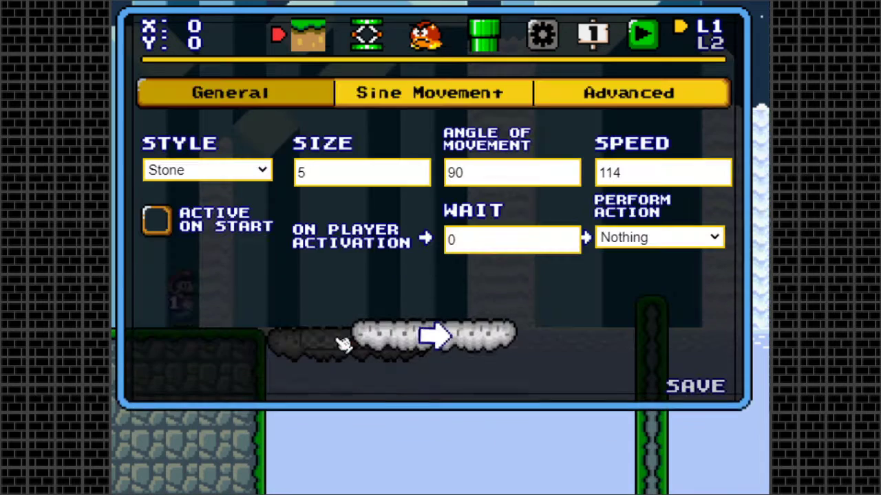
left_click(640, 95)
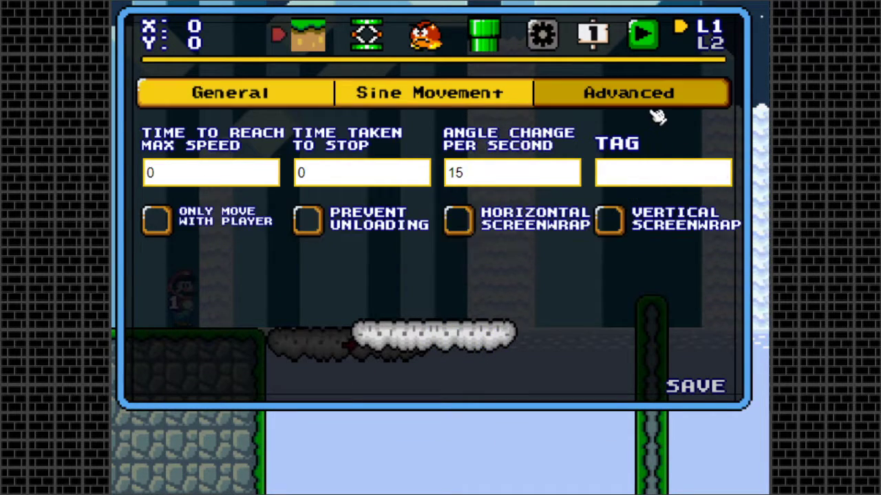
double_click(514, 173)
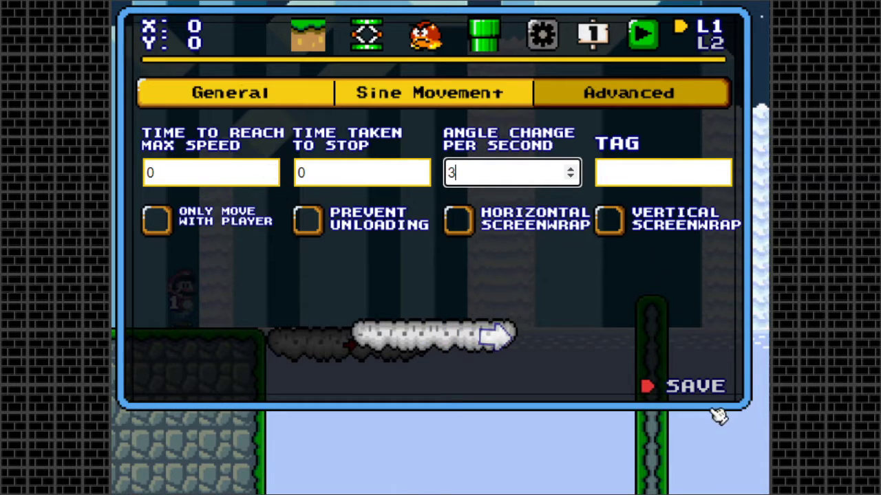
type("3")
left_click(709, 389)
- Playtest the slower angle change by riding the platform past the green pillar, and return to the editor
left_click(639, 33)
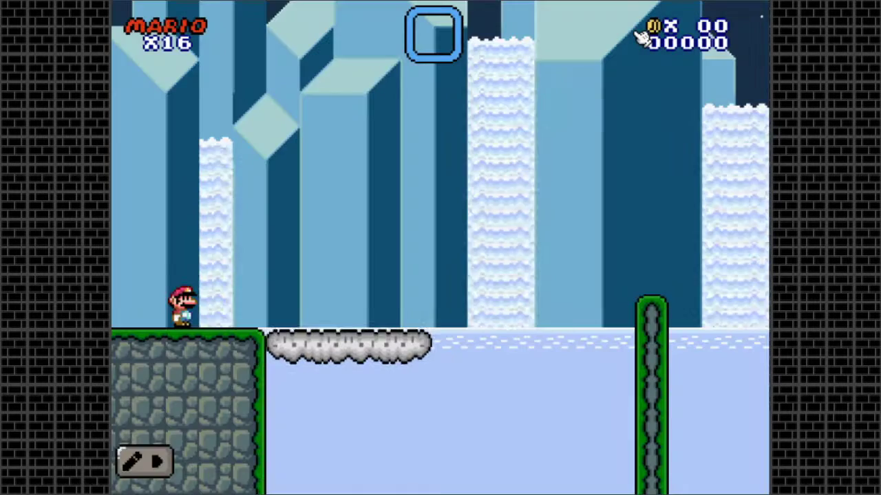
key("Right")
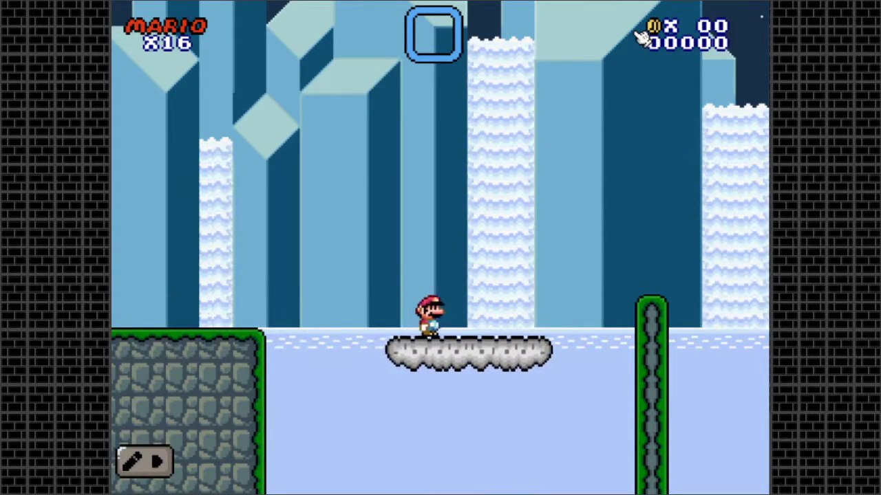
key("Right")
key("z")
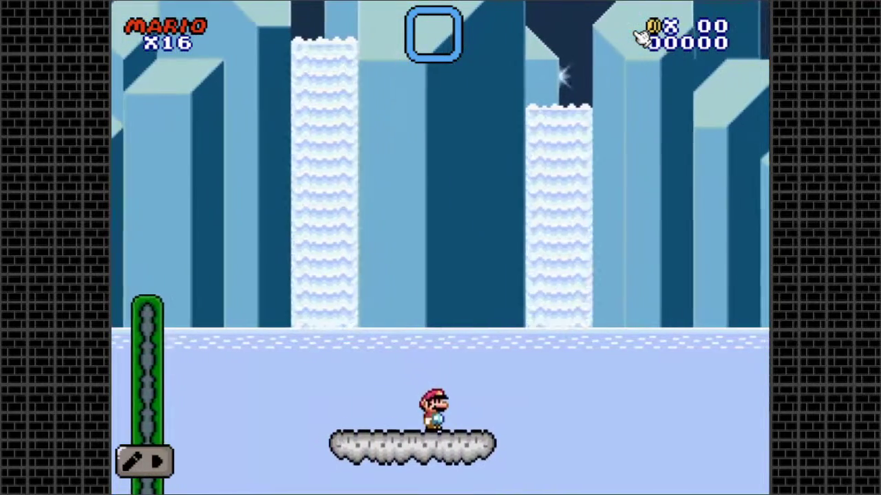
key("z")
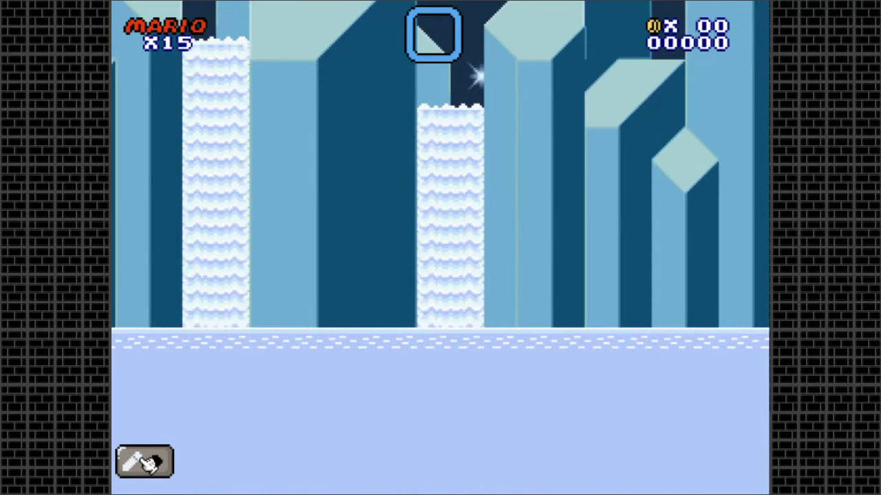
left_click(157, 456)
- Set the stone platform's angle change per second to 0, enable Only Move With Player, and save
left_click(366, 36)
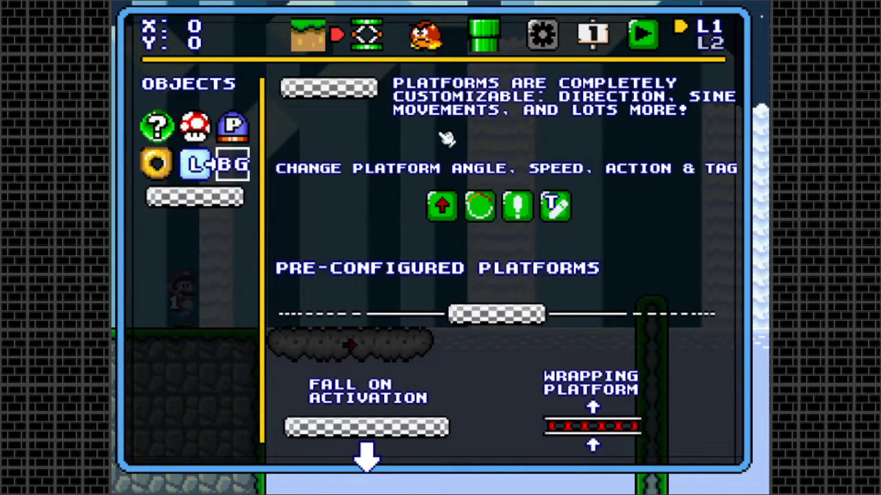
left_click(366, 36)
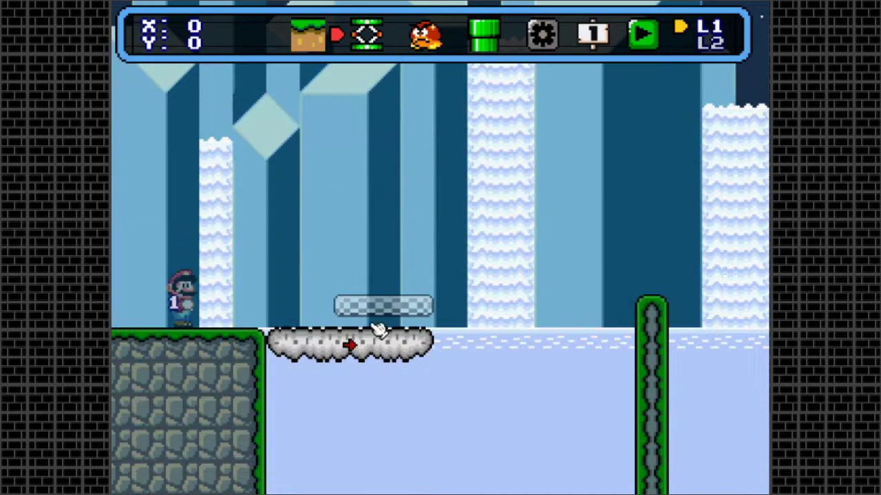
left_click(357, 341)
left_click(598, 110)
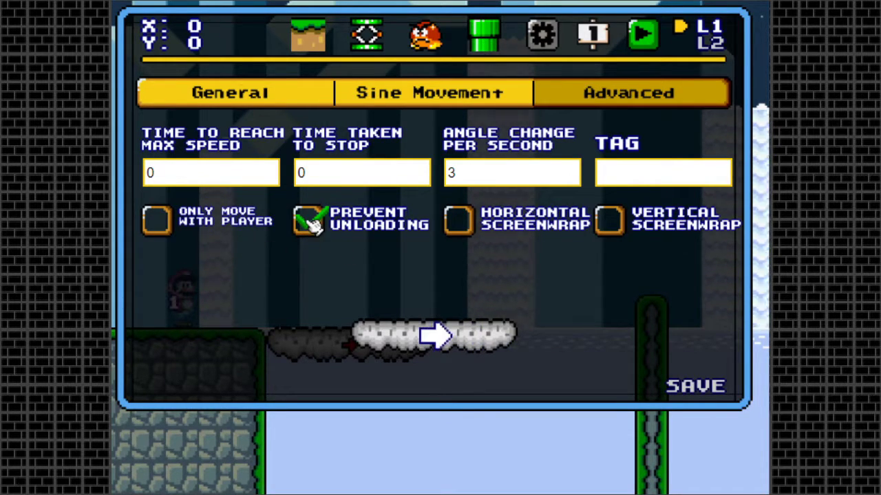
left_click(521, 177)
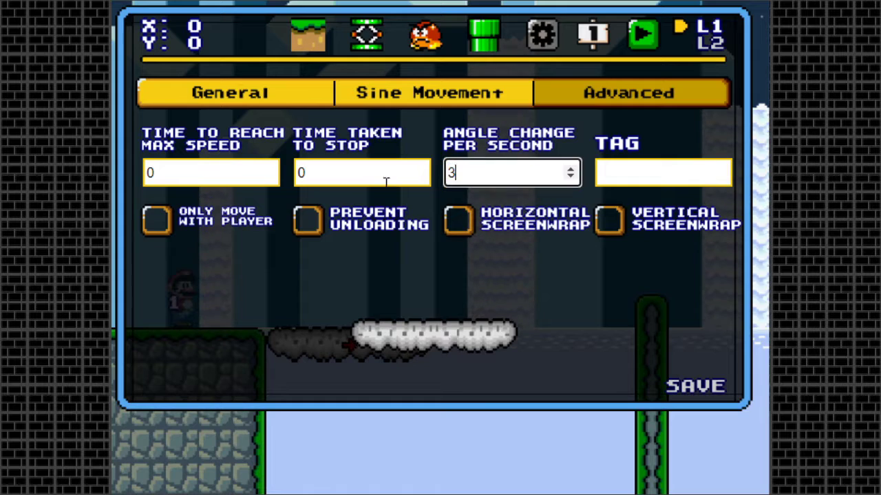
left_click(160, 220)
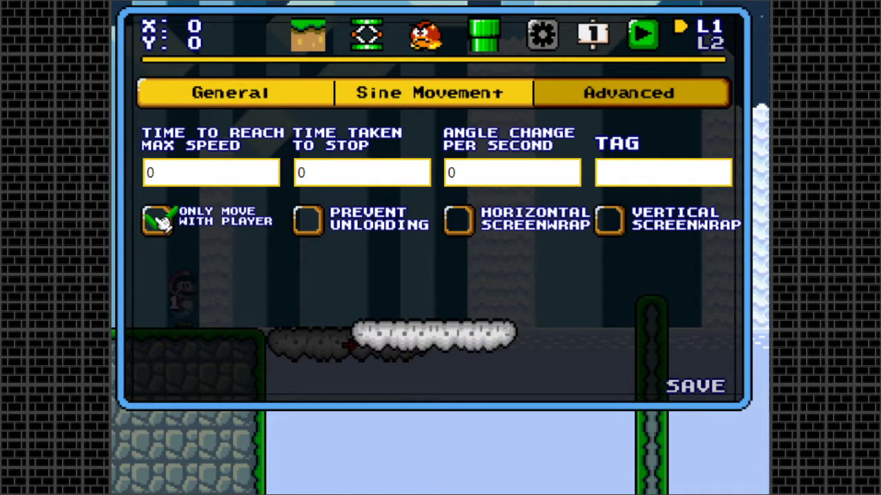
left_click(708, 386)
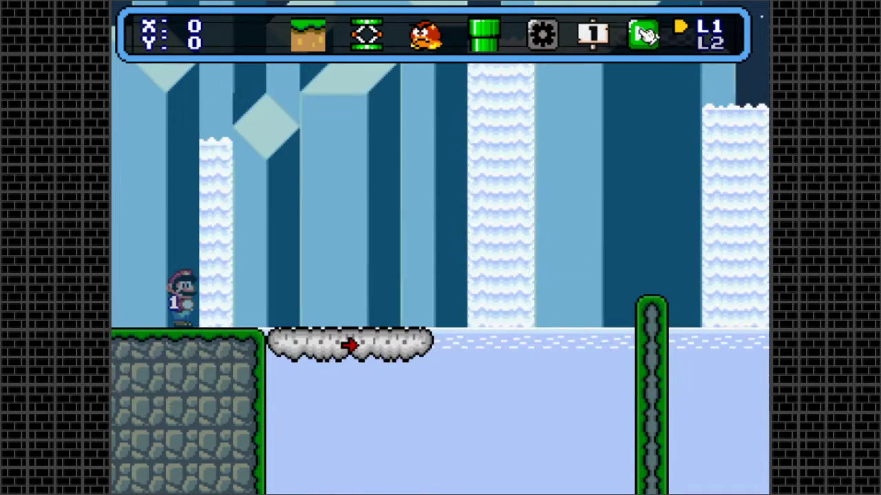
- Playtest the level, getting Mario onto the stone platform and jumping on it to test player-dependent movement
left_click(645, 34)
key("Right")
key("z")
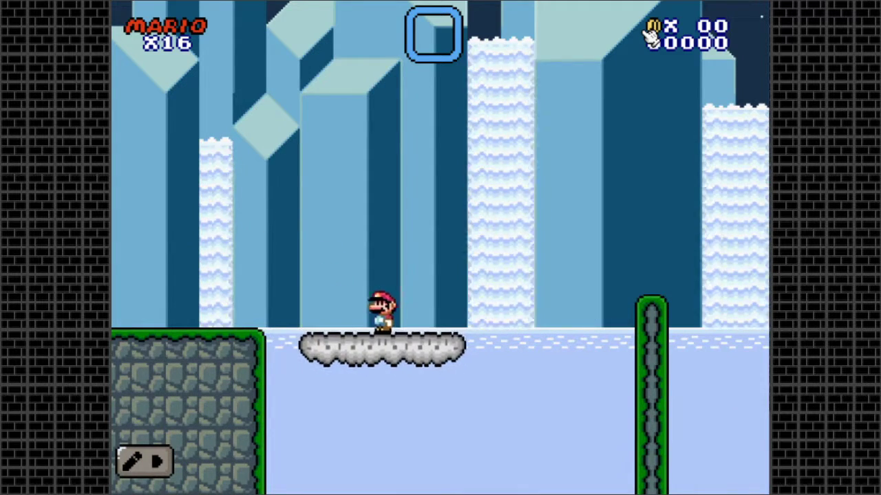
key("z")
key("Left")
key("Right")
key("z")
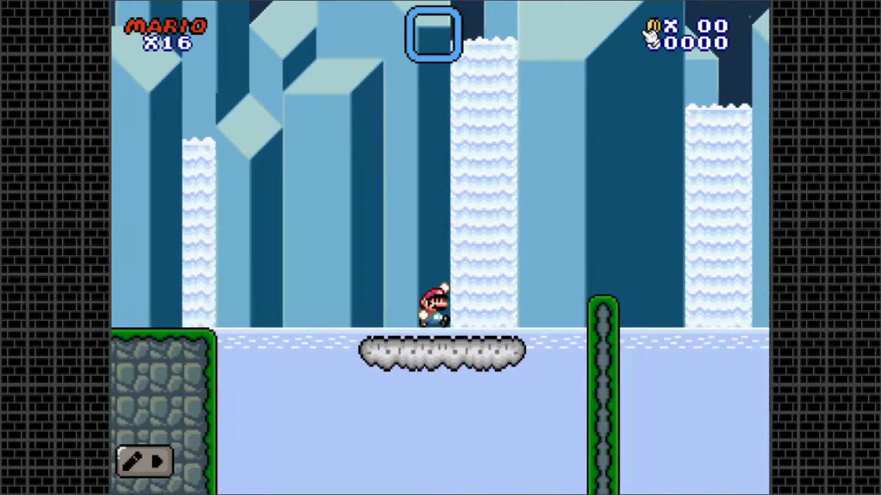
- Ride the platform past the green pillar with repeated jumps, and end the playtest
key("z")
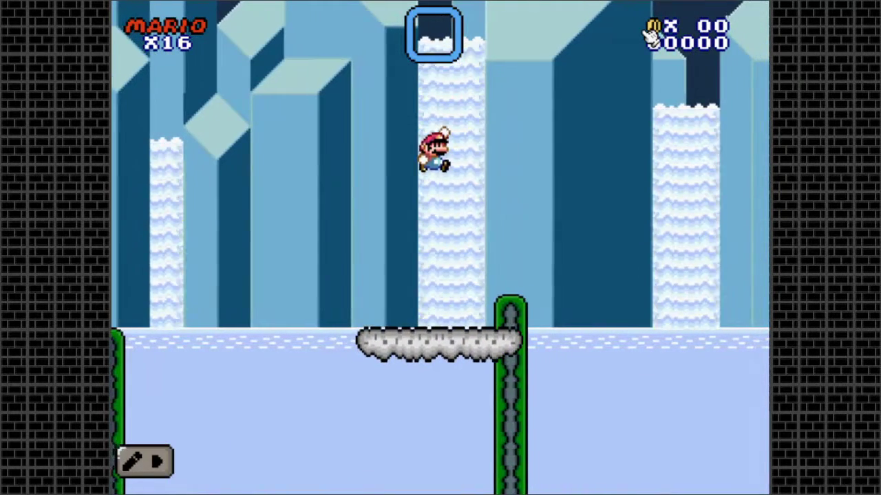
key("z")
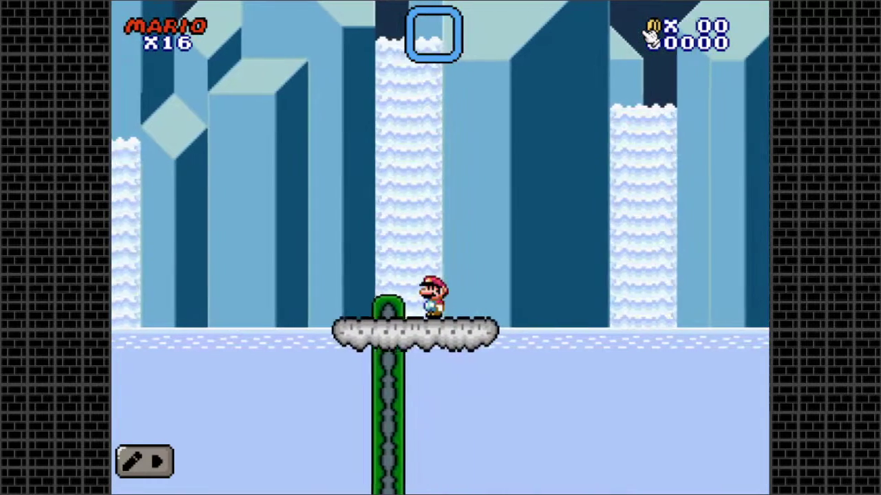
key("z")
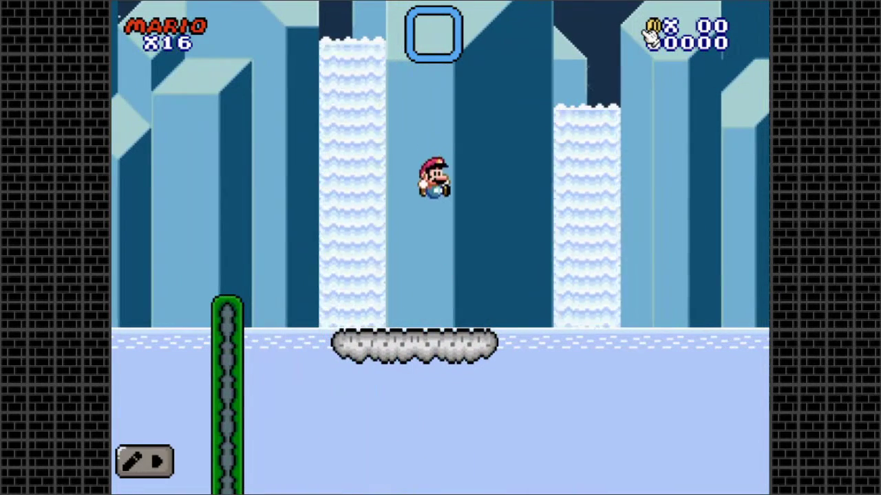
key("z")
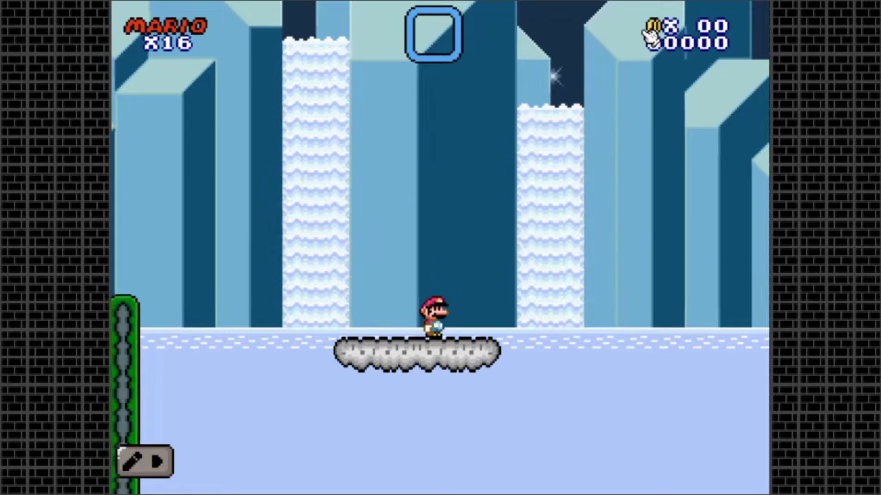
key("z")
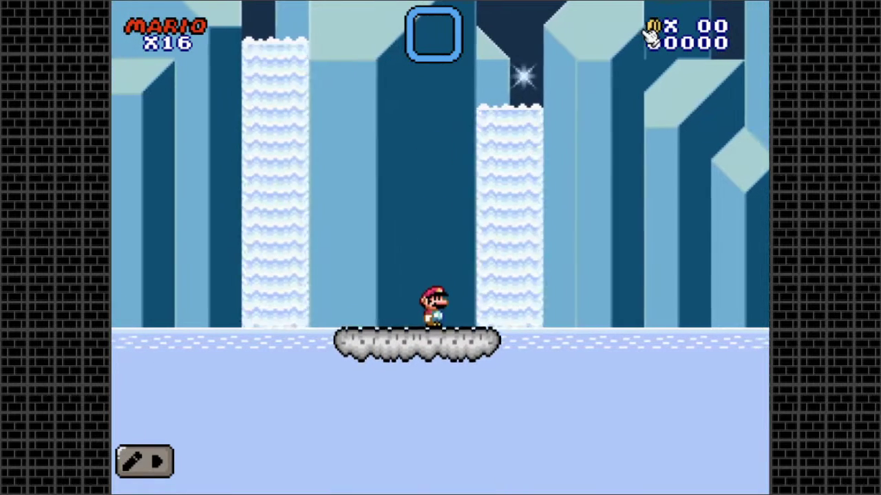
key("z")
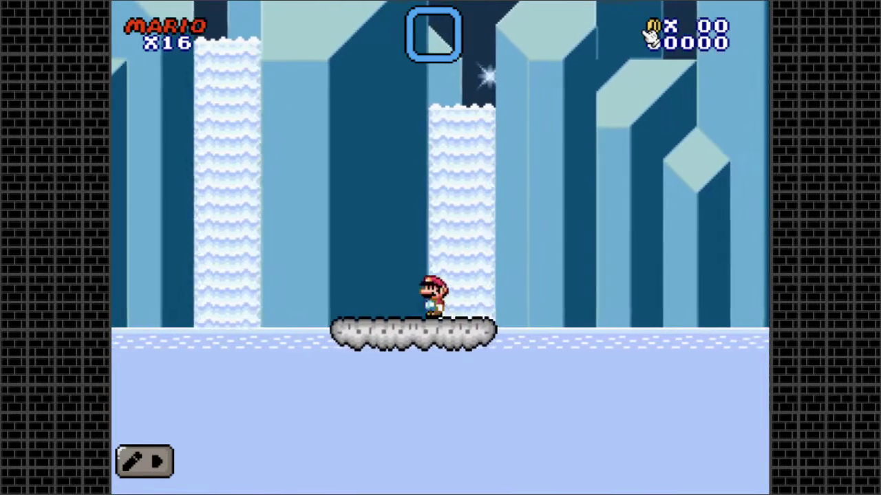
key("z")
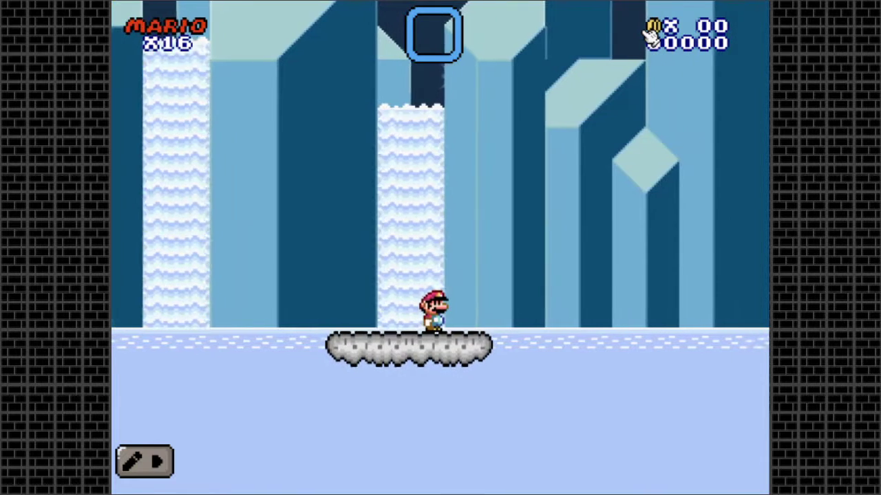
key("z")
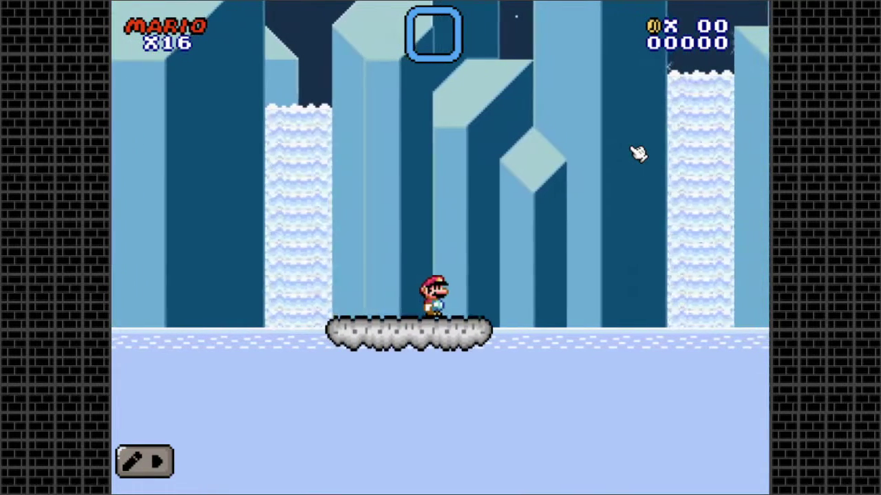
key("z")
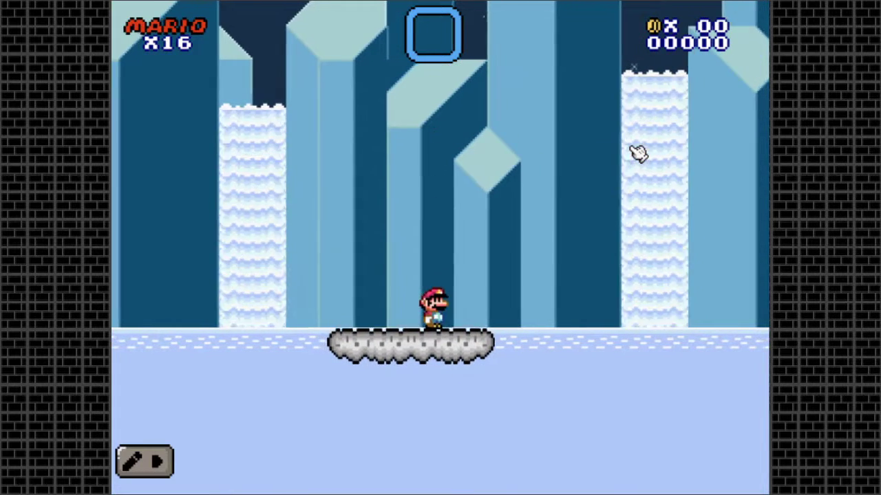
key("z")
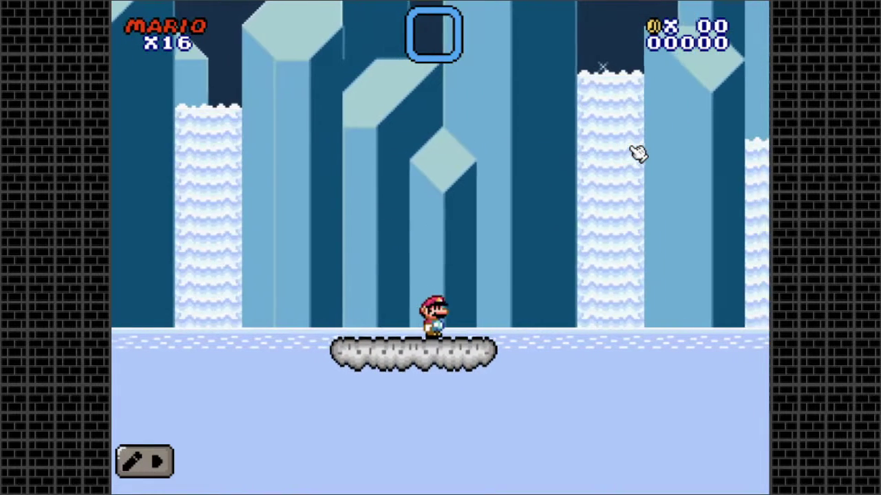
key("z")
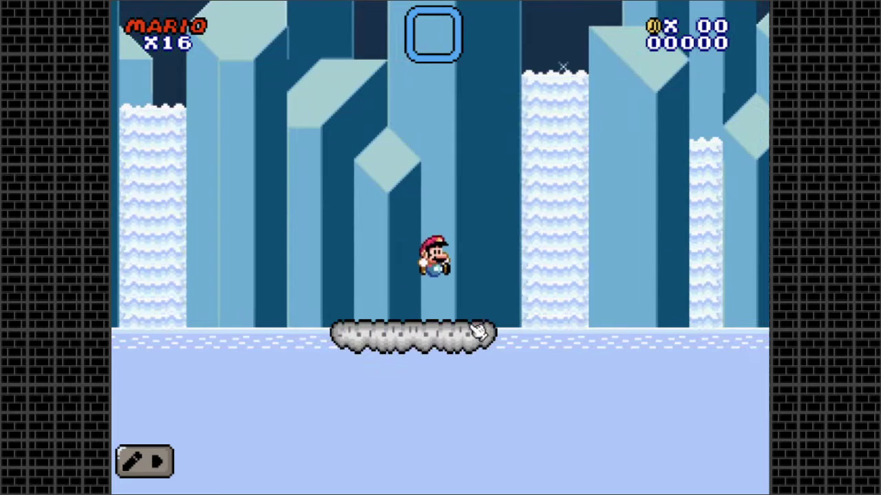
key("z")
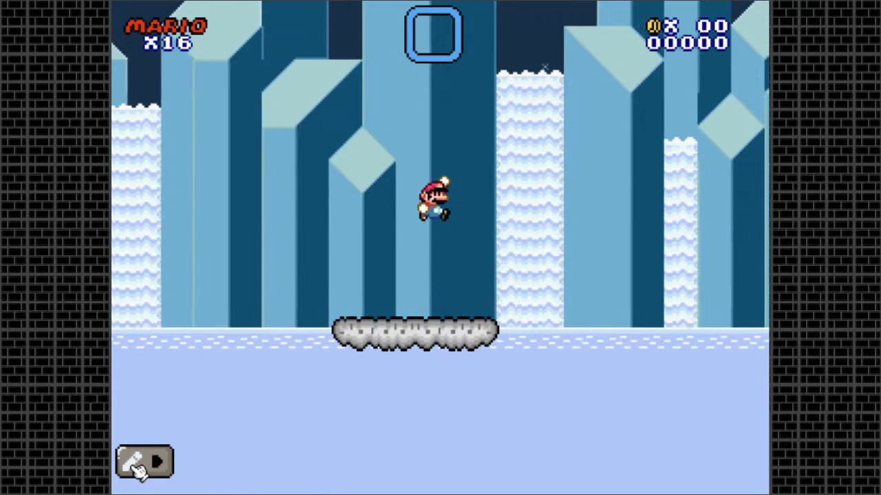
left_click(134, 465)
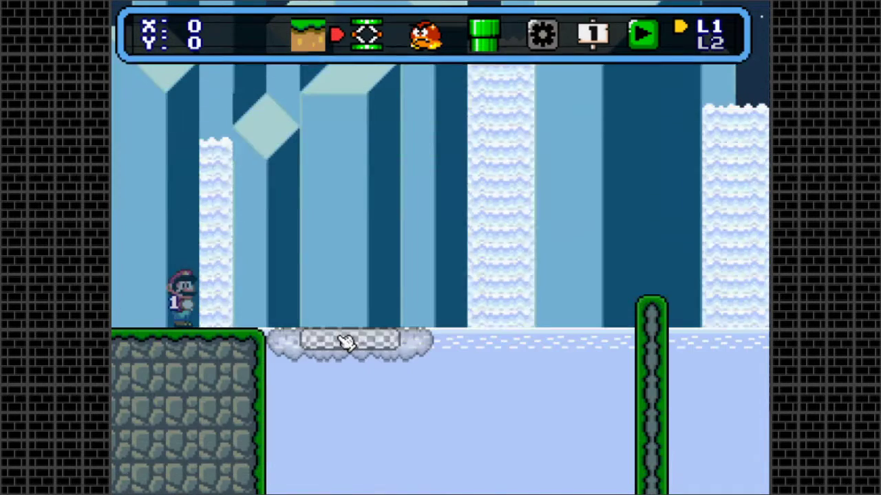
- Disable Only Move With Player for the stone platform, enable Prevent Unloading, and save
left_click(344, 339, "shift")
left_click(583, 87)
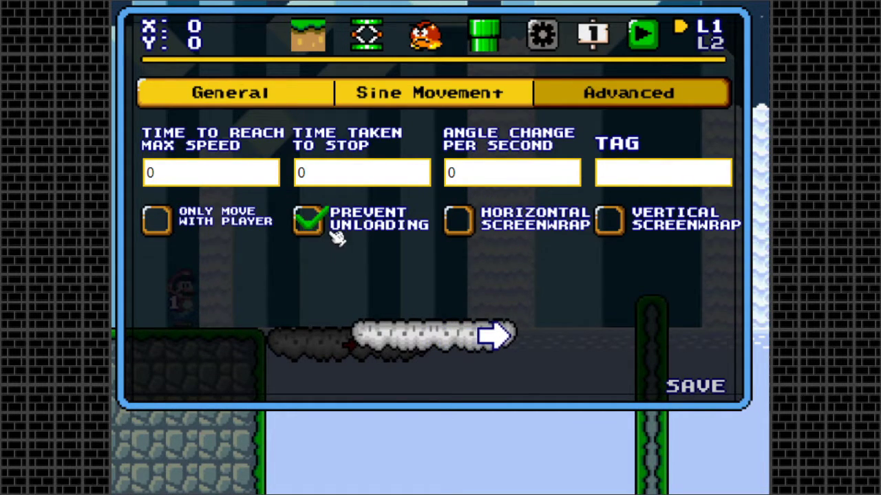
left_click(696, 377)
- Playtest the unloading setting by riding the platform and jumping Mario onto the green pillar
left_click(645, 41)
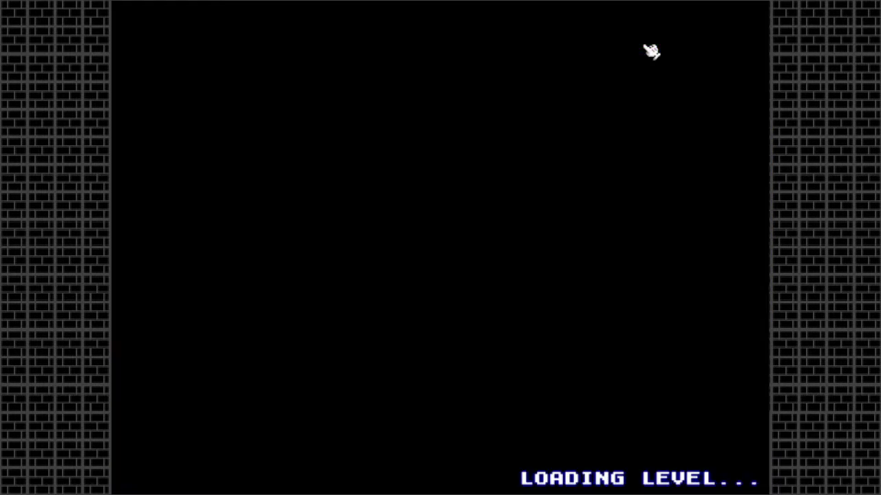
key("Right")
key("z")
key("Left")
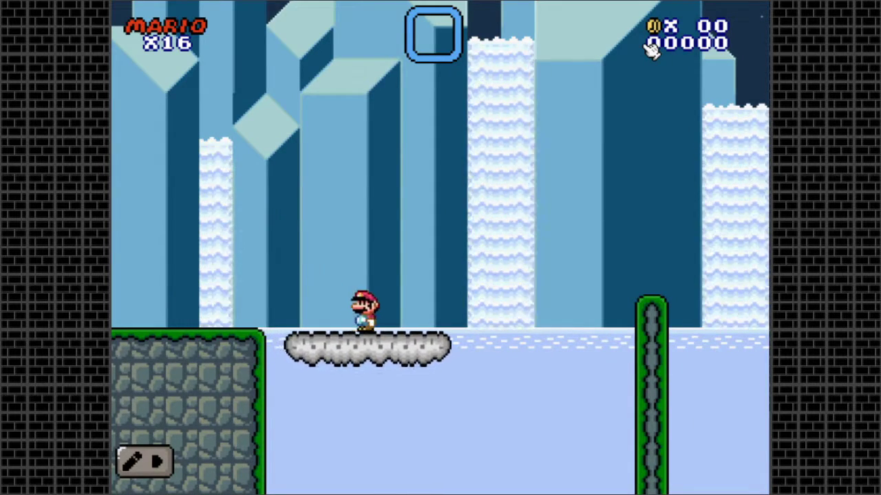
key("z")
key("Right")
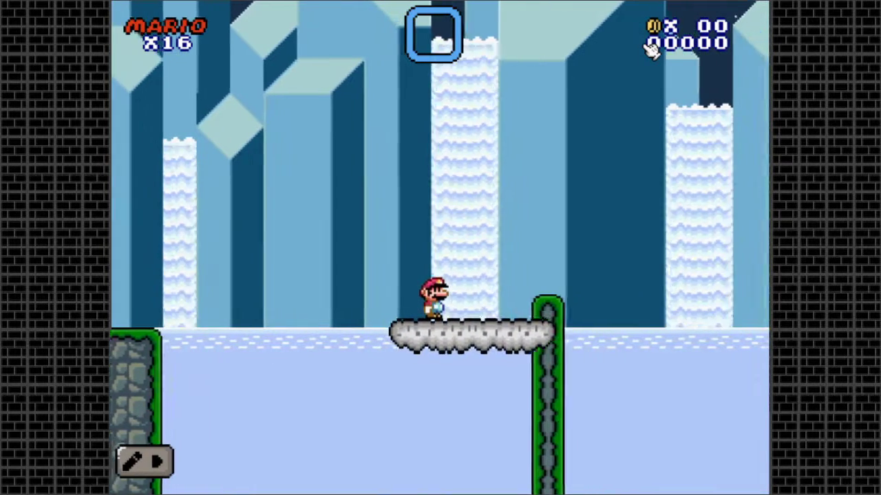
key("Right")
key("z")
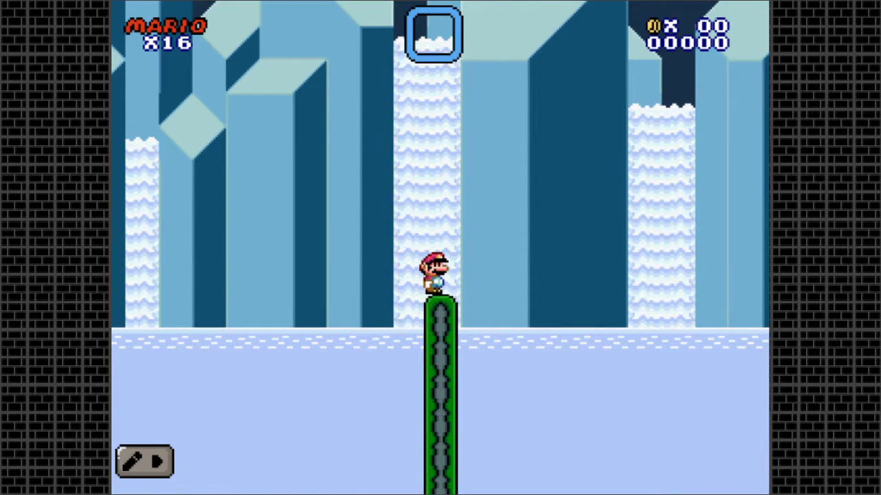
- End the playtest, then disable Prevent Unloading and enable Horizontal Screenwrap for the stone platform
left_click(143, 462)
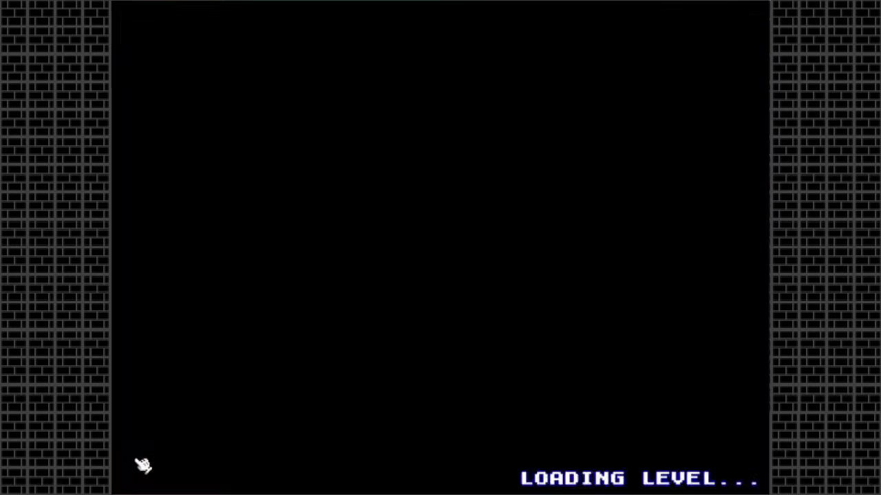
key("Right")
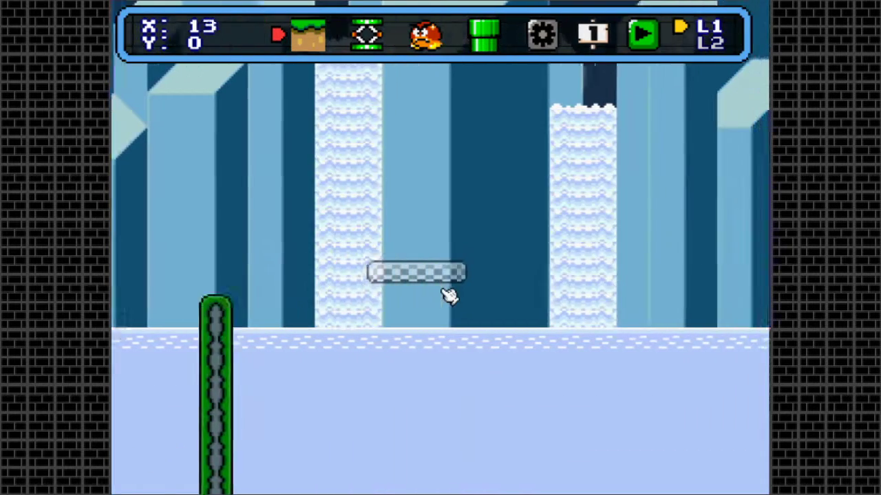
key("Left")
key("Right")
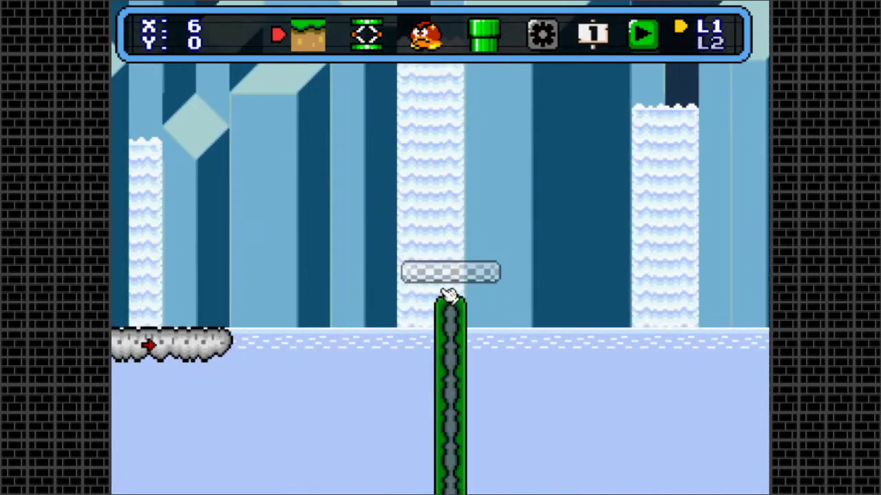
key("Left")
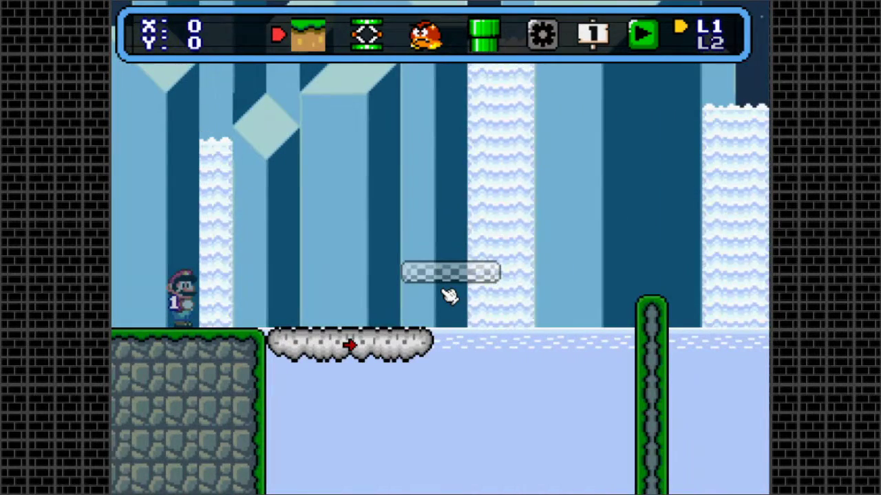
key("space")
key("space")
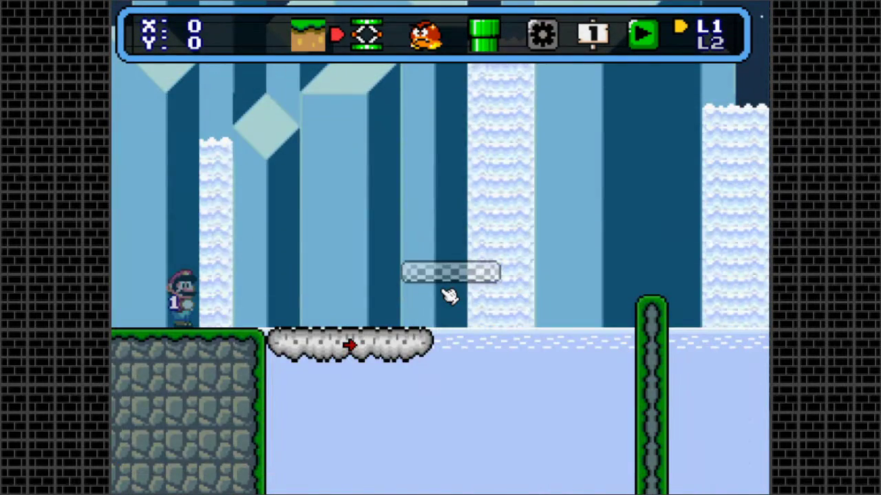
key("space")
key("space")
right_click(352, 349)
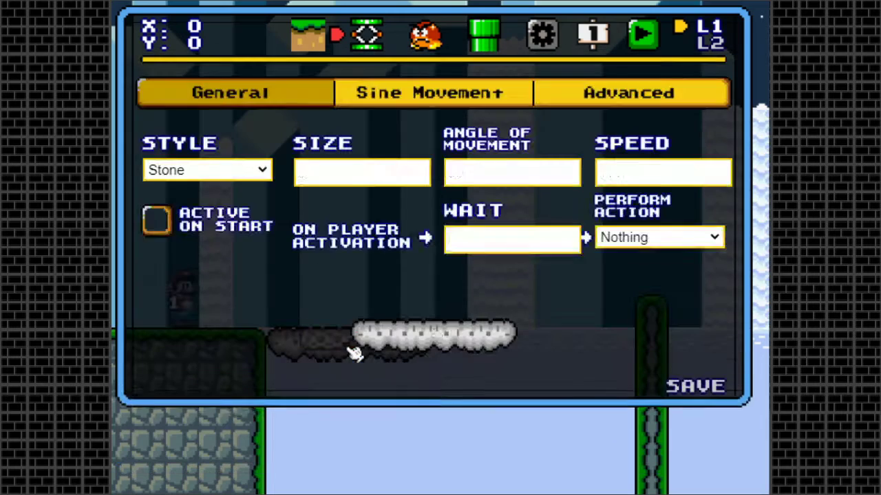
left_click(561, 109)
left_click(311, 223)
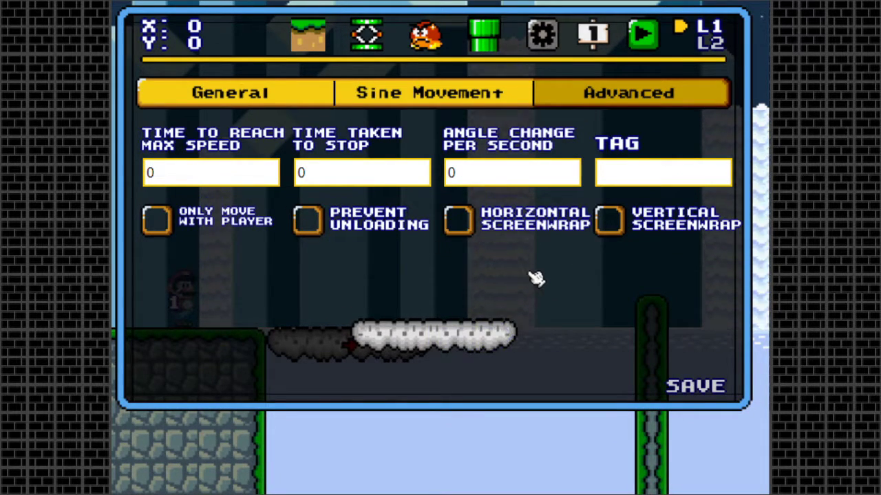
left_click(457, 223)
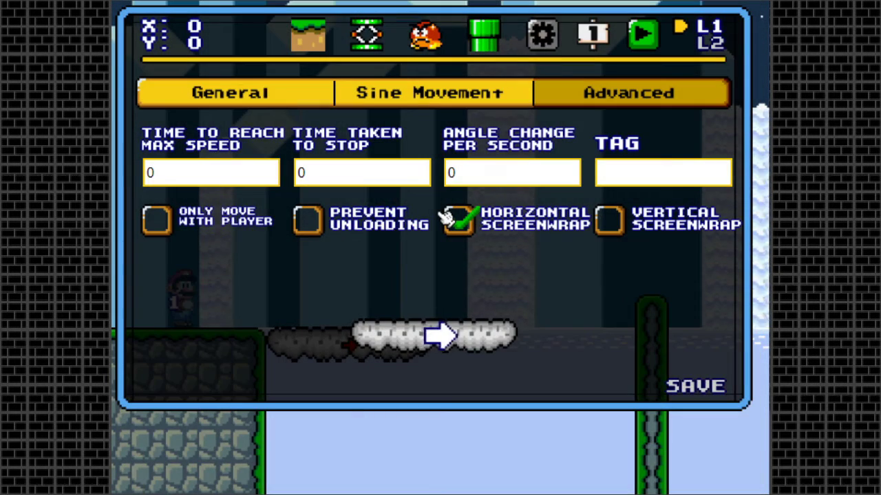
- Switch to Map #2 and enable Horizontal Screenwrap for the checkered platform to Mario's right, then save its settings
left_click(594, 38)
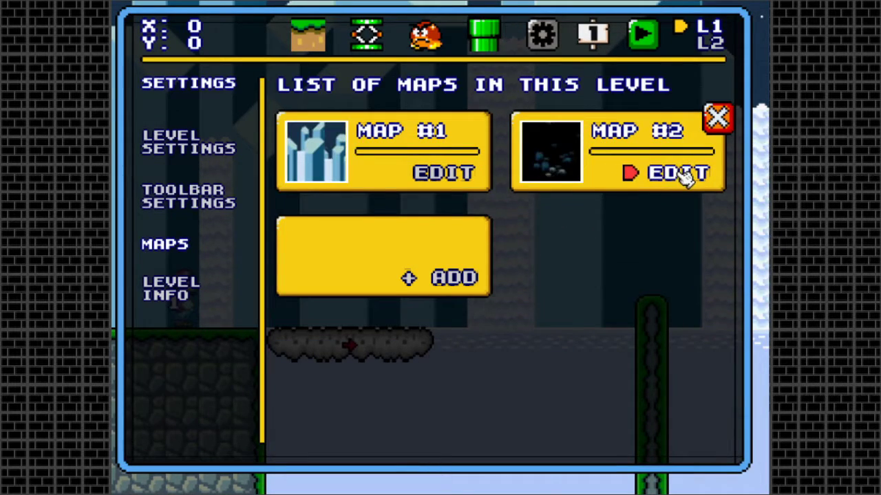
left_click(681, 173)
left_click_drag(430, 323, 659, 323)
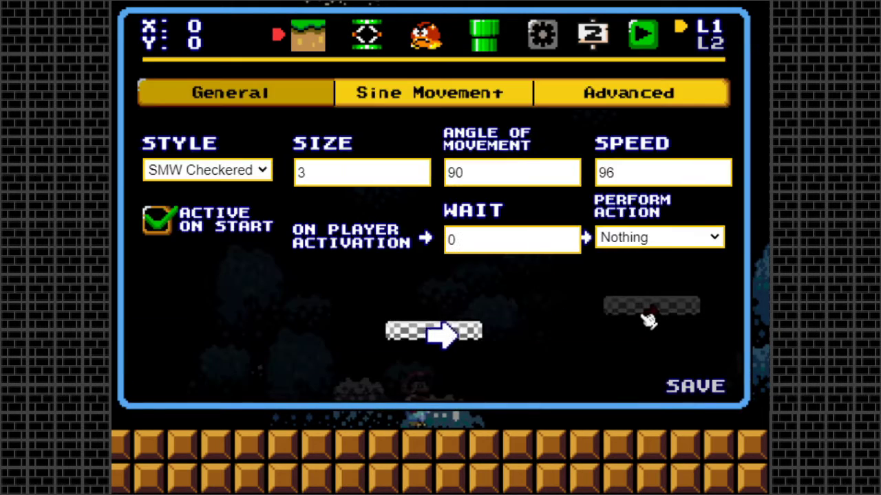
left_click(604, 102)
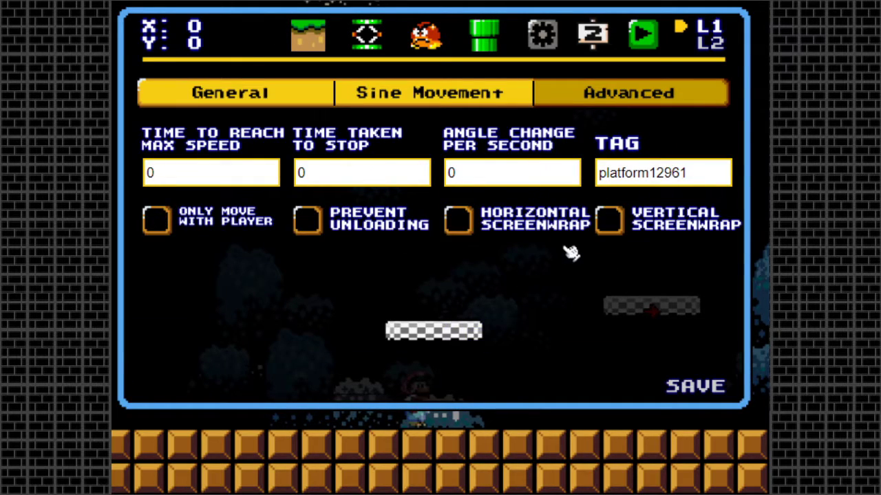
left_click(469, 225)
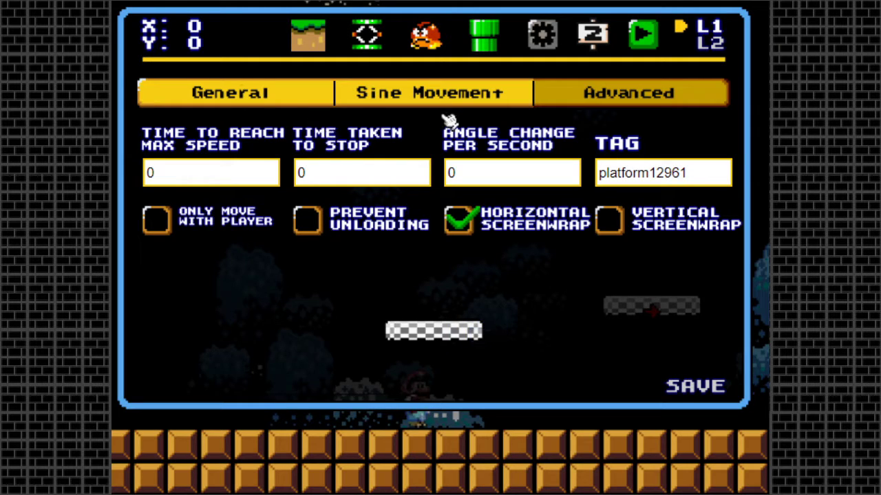
left_click(252, 99)
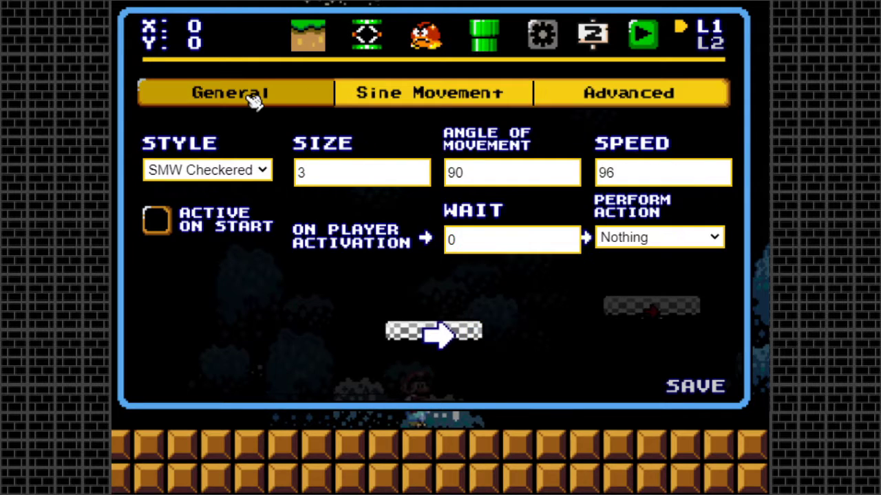
left_click(613, 103)
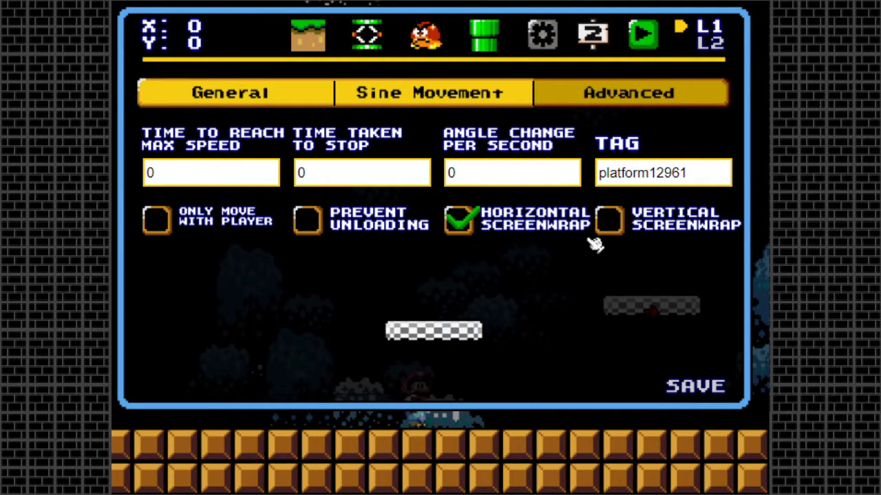
left_click(712, 398)
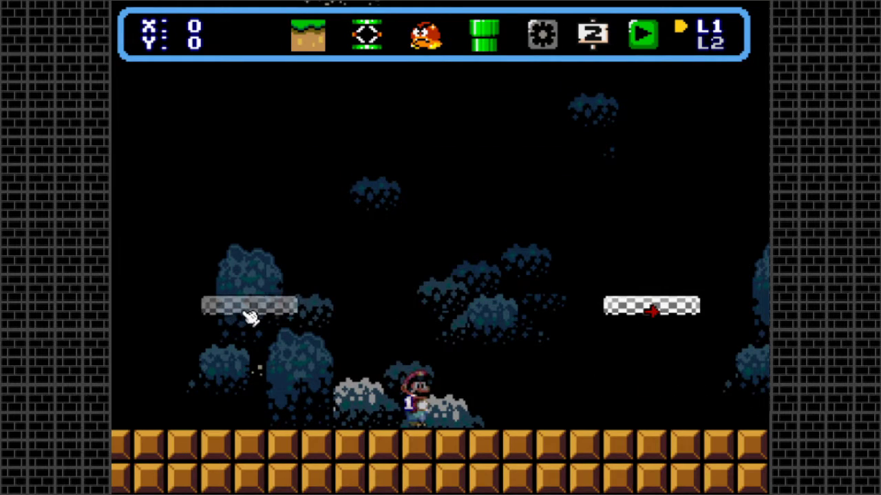
- Place a second checkered platform to Mario's left, set its speed to 128, and save
left_click(236, 314)
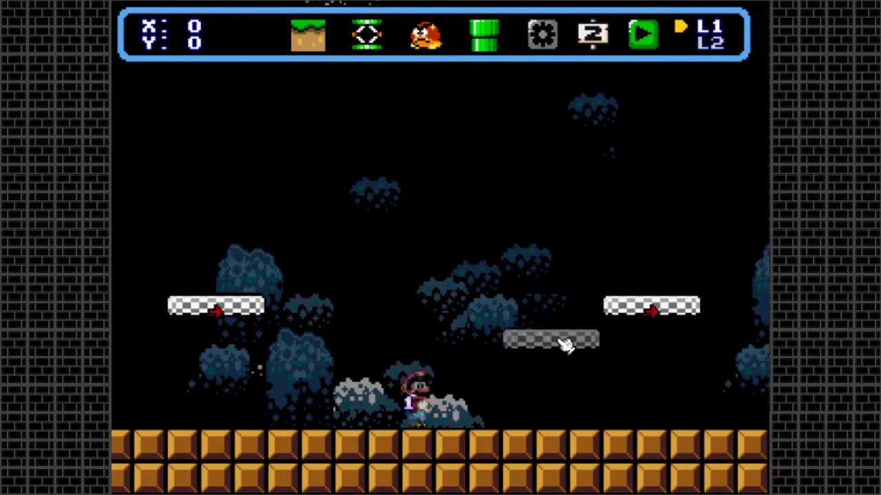
left_click(217, 306)
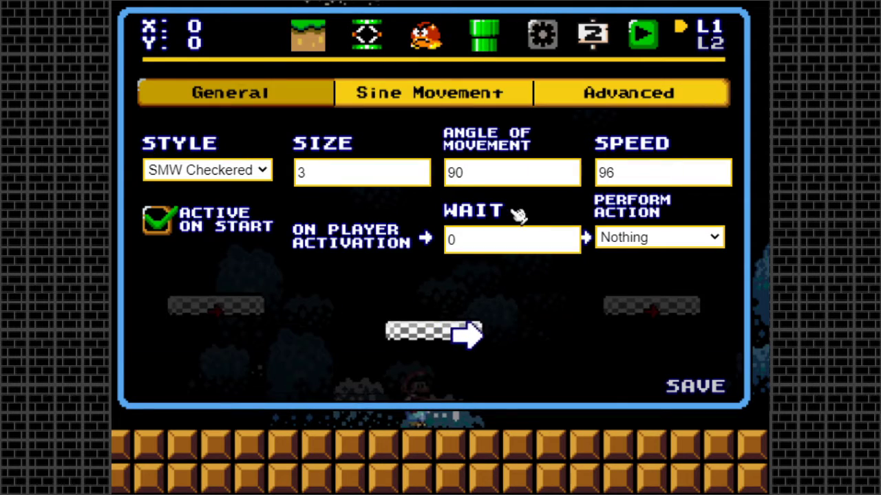
left_click_drag(503, 175, 369, 175)
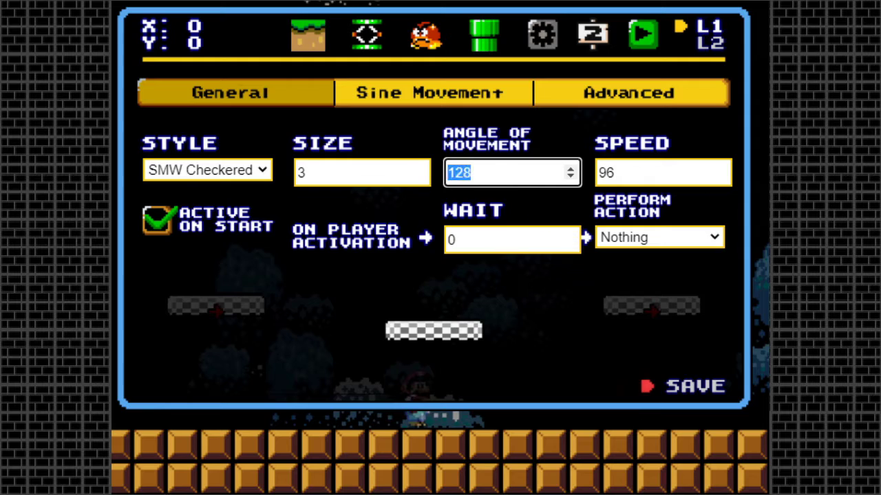
left_click(649, 188)
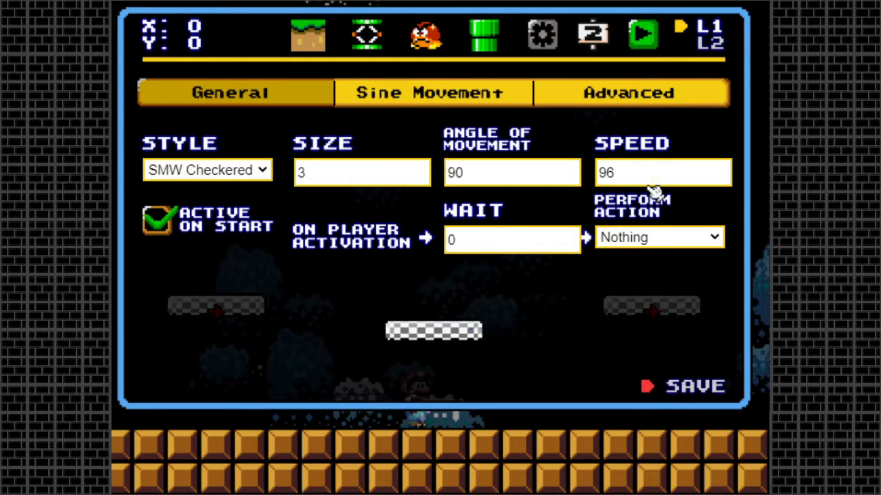
left_click_drag(645, 177, 421, 173)
type("128")
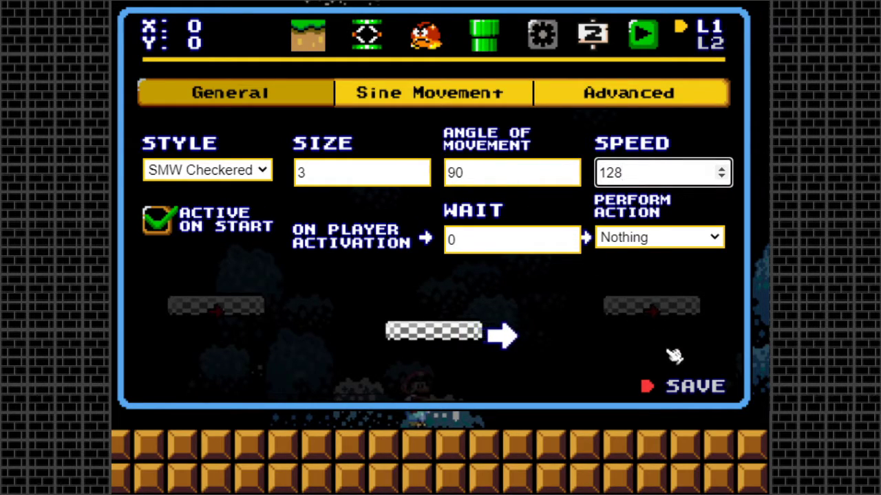
left_click(685, 390)
- Set the speed of the checkered platform on Mario's right to 128 and save
left_click(649, 318)
left_click_drag(654, 175, 473, 183)
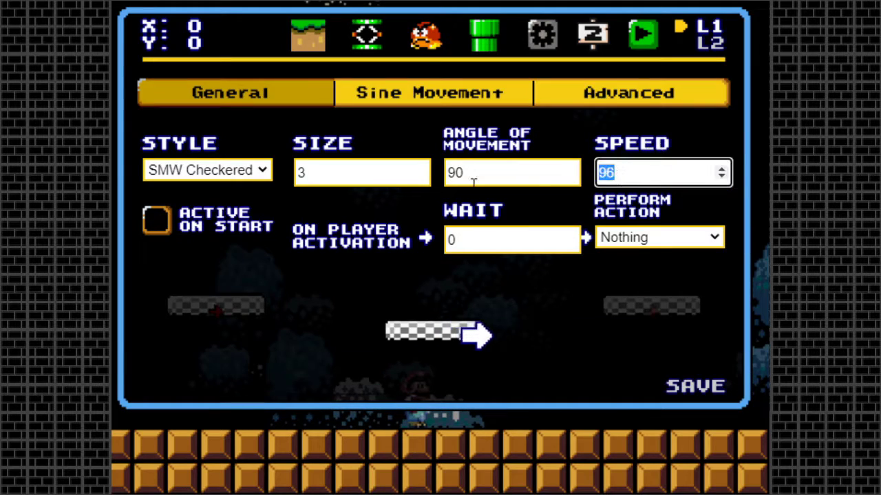
type("12")
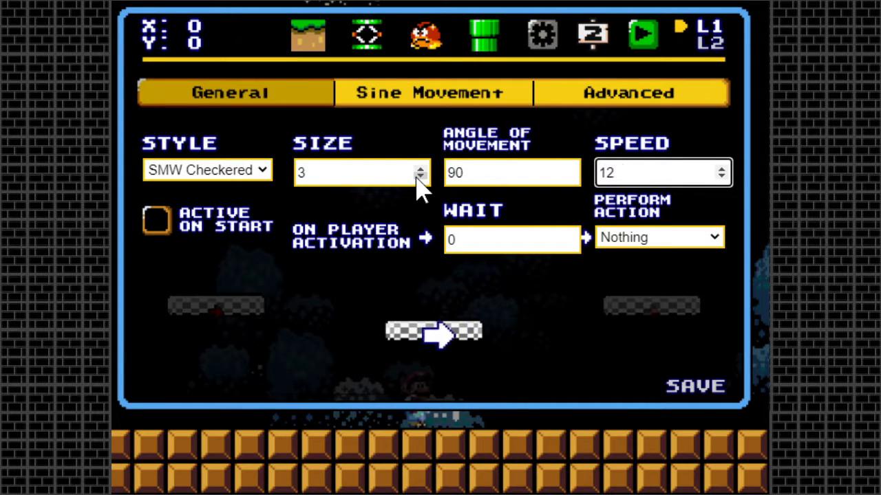
type("8")
left_click(689, 390)
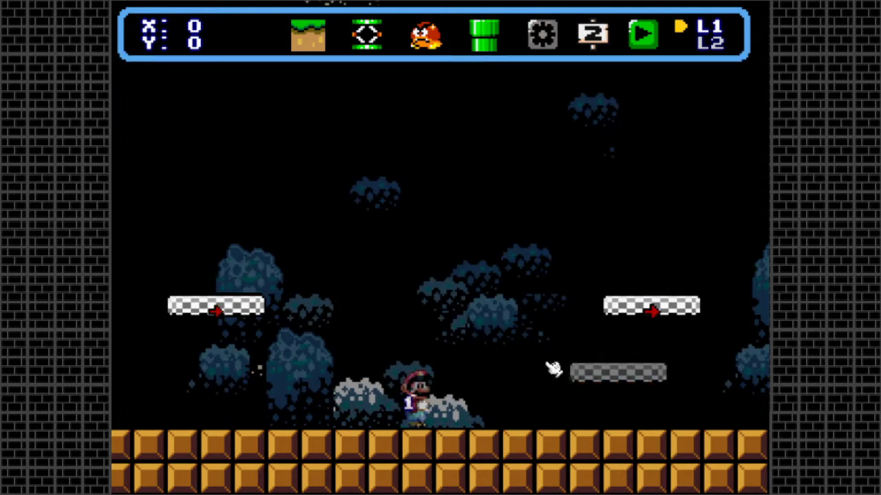
- Check the general settings of both checkered platforms, focusing on speed and Active On Start
left_click(216, 309)
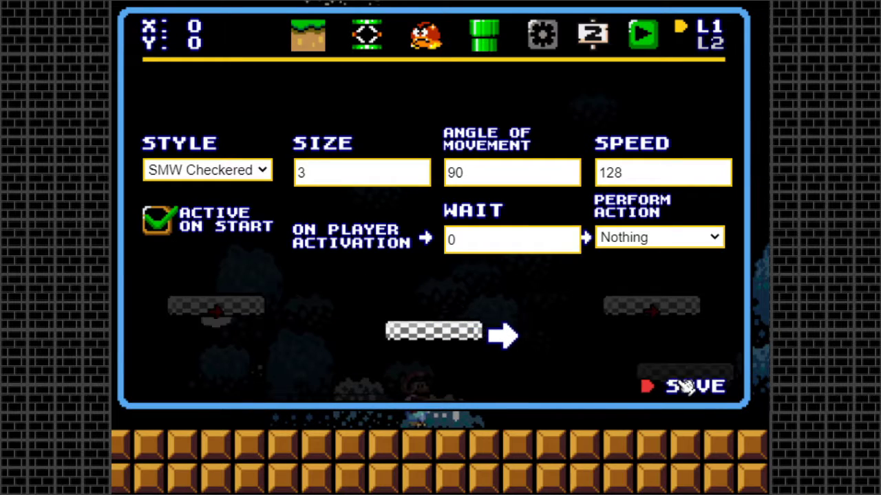
left_click(686, 388)
left_click(216, 309)
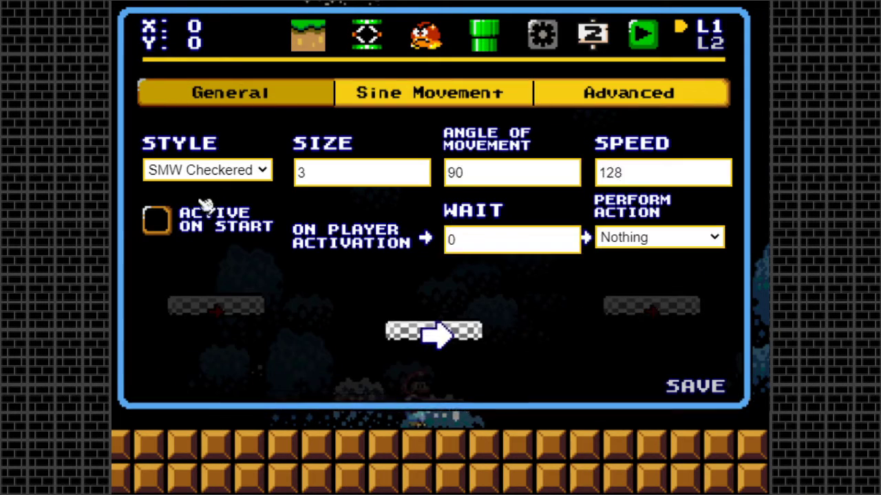
left_click(691, 385)
- Playtest Map #2, running Mario along the brick floor and jumping toward the moving checkered platforms to test horizontal screenwrap
left_click(641, 35)
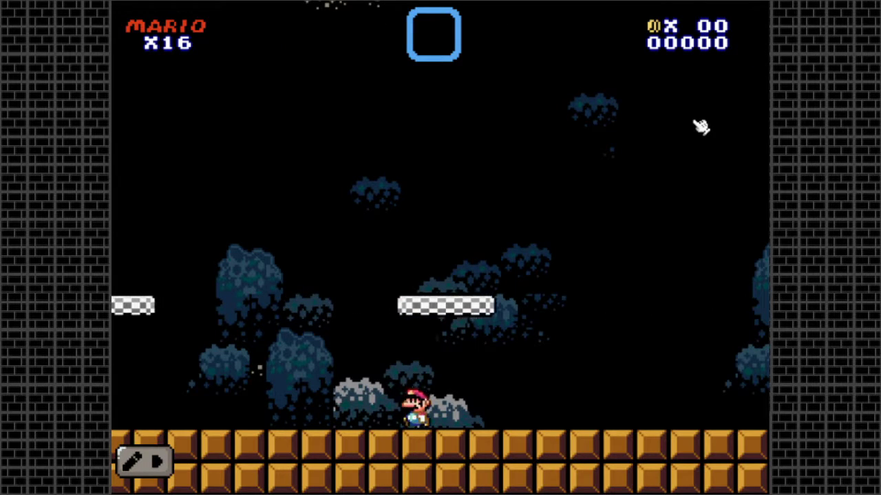
key("Left")
key("Right")
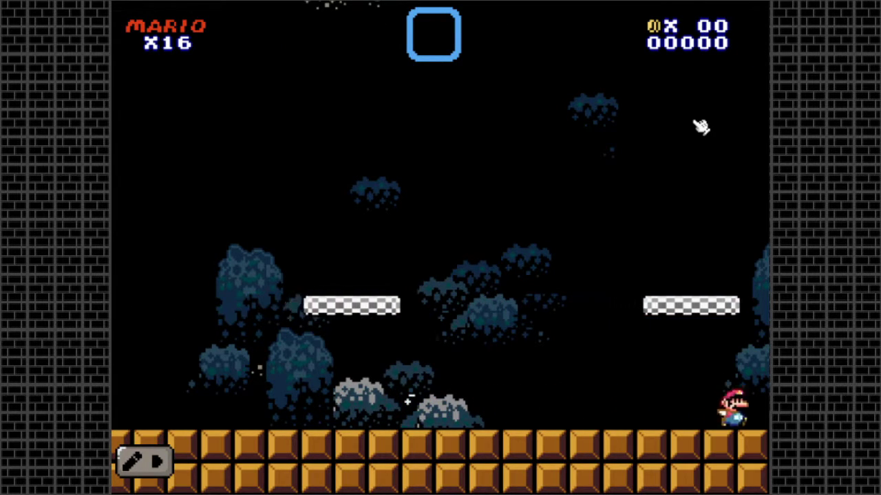
key("z")
key("z")
key("Left")
key("Right")
key("z")
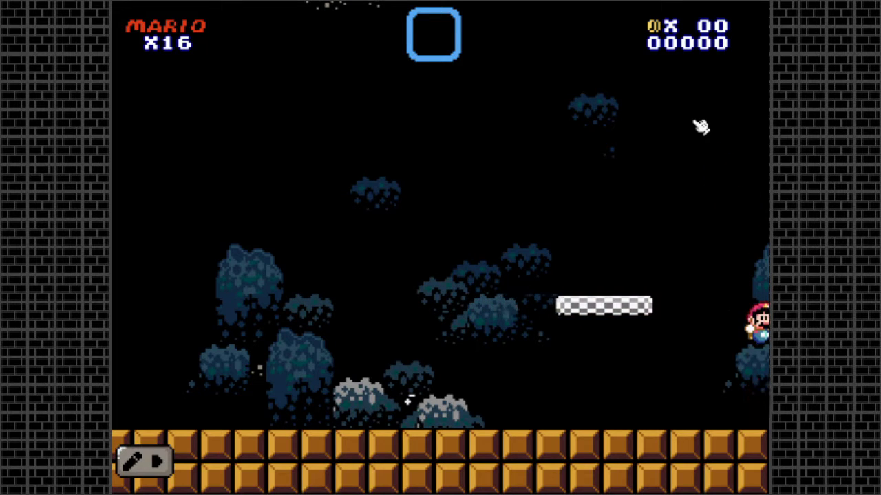
- Continue the screenwrap test by moving Mario back and forth with jumps near the checkered platform, and end the playtest
key("Left")
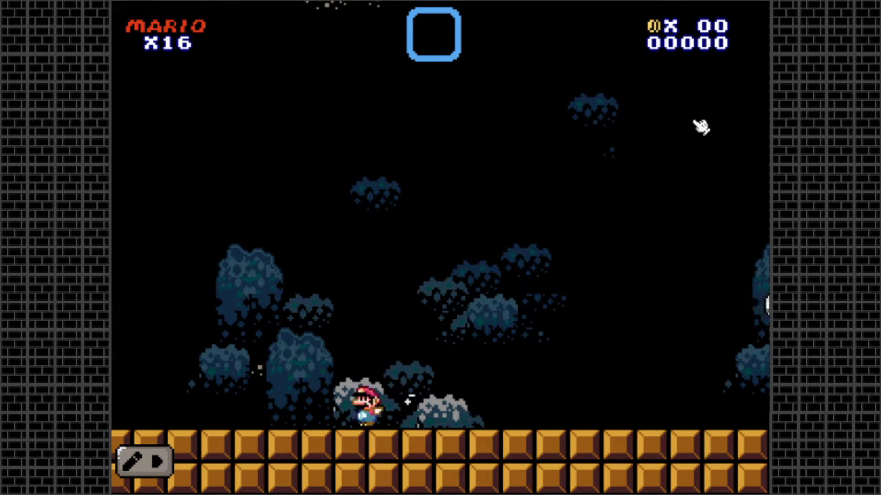
key("z")
key("Right")
key("z")
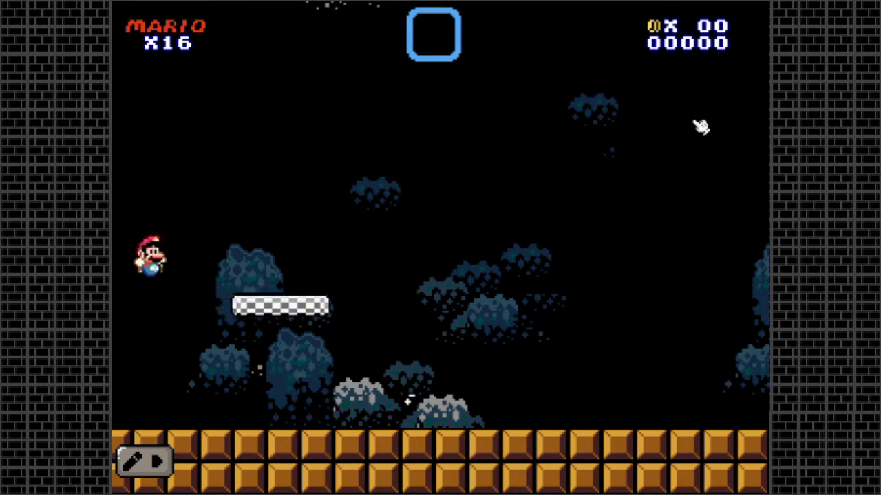
key("z")
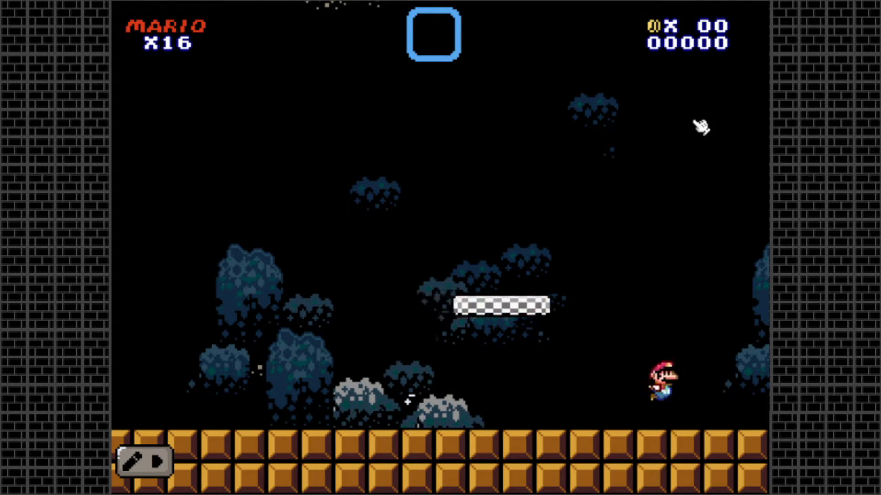
key("Left")
key("Right")
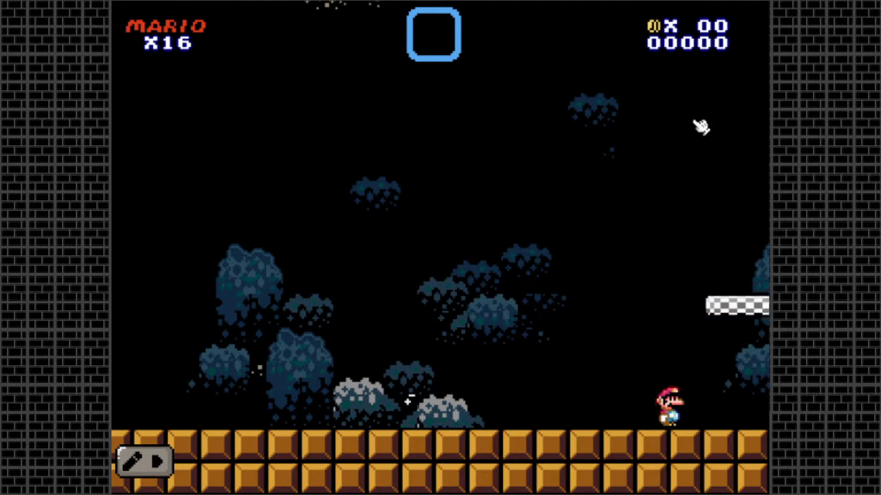
key("Left")
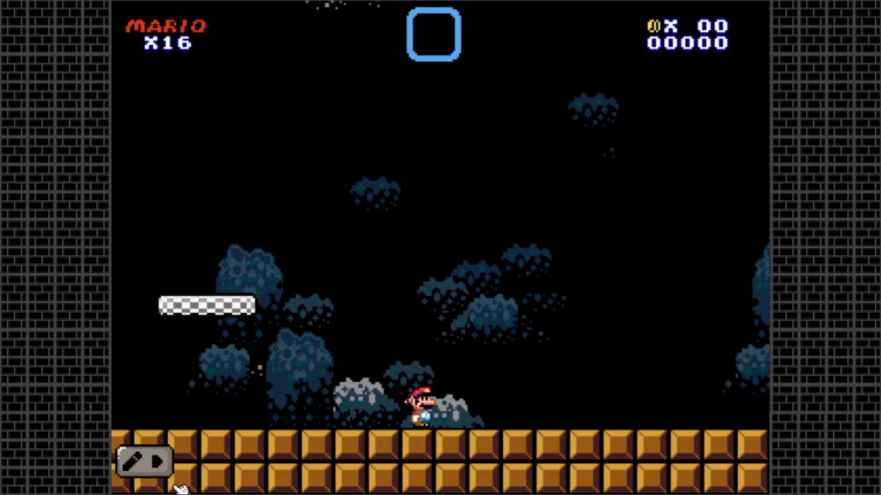
left_click(139, 462)
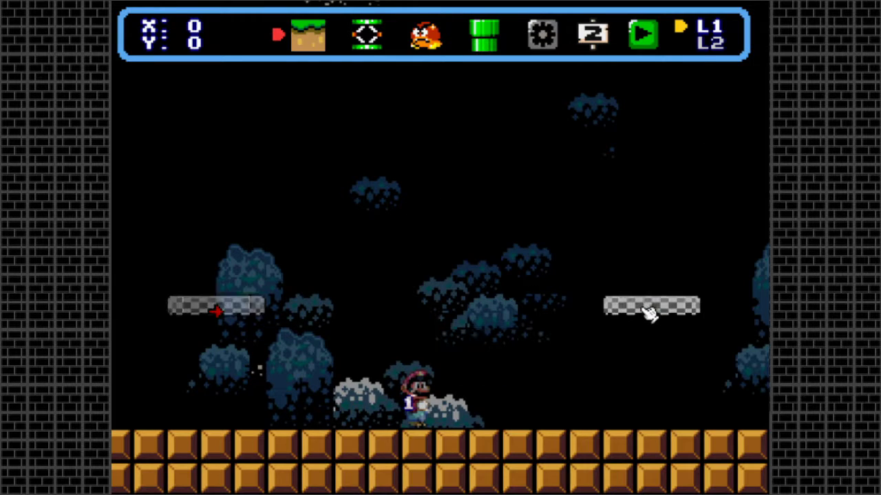
- Enable Prevent Unloading for the checkered platform on Mario's right and save its settings
left_click(650, 313)
left_click(578, 100)
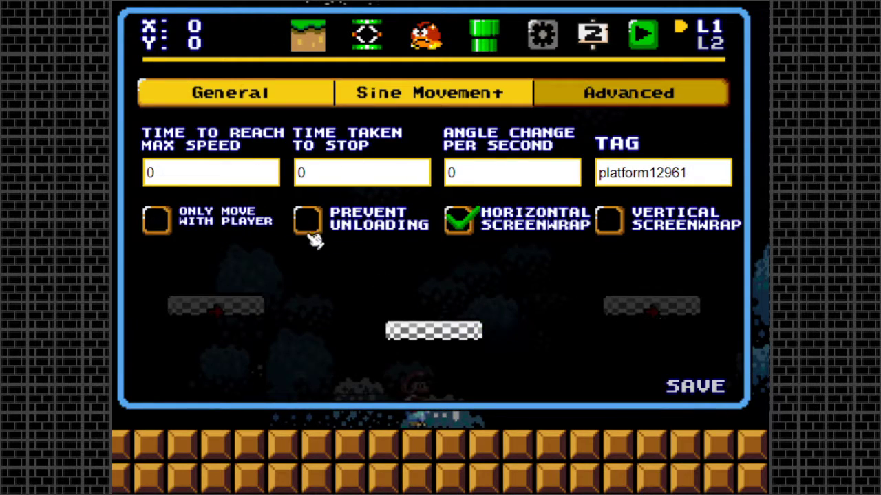
left_click(678, 388)
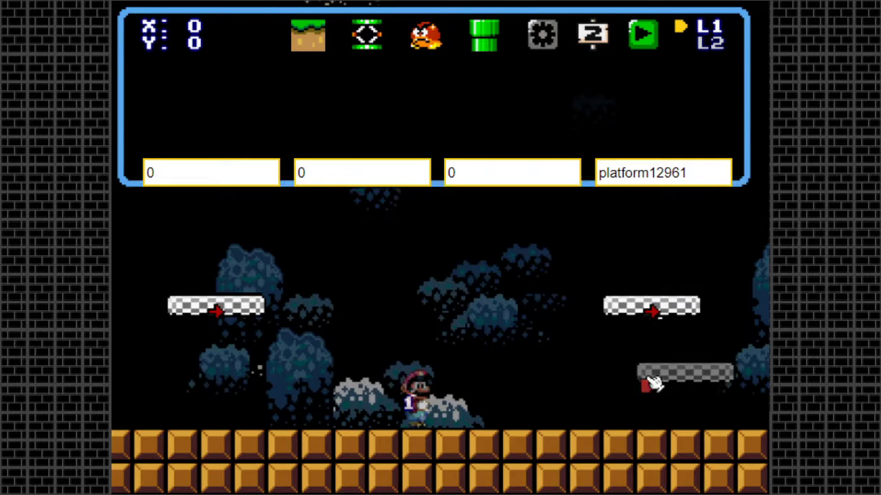
- Enable Prevent Unloading and Horizontal Screenwrap for the checkered platform on Mario's left and save
left_click(207, 310)
left_click(610, 103)
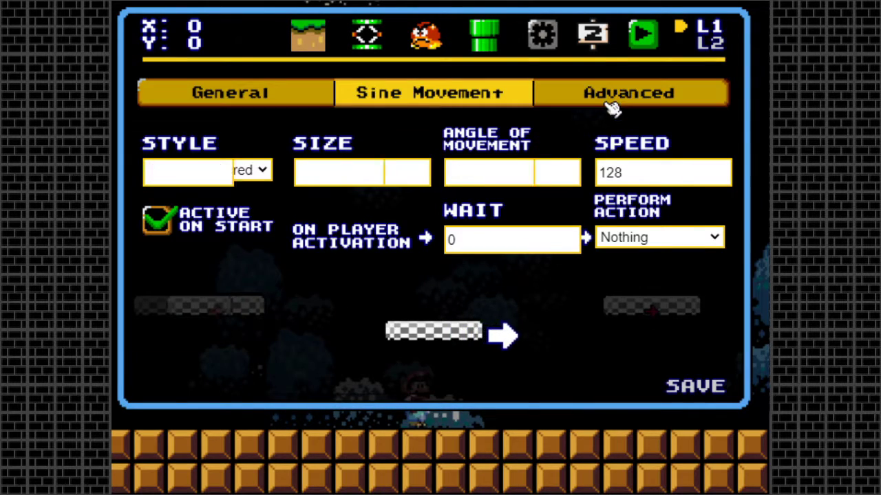
left_click(688, 392)
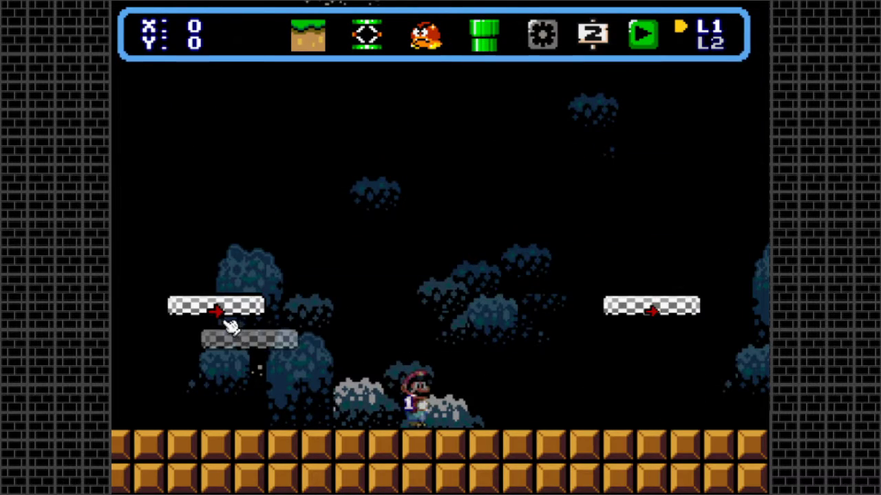
left_click(207, 311)
left_click(625, 95)
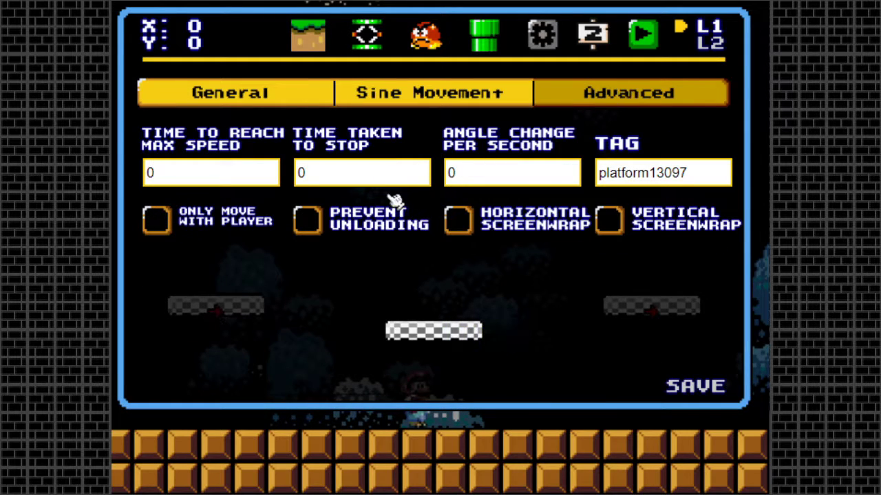
left_click(688, 384)
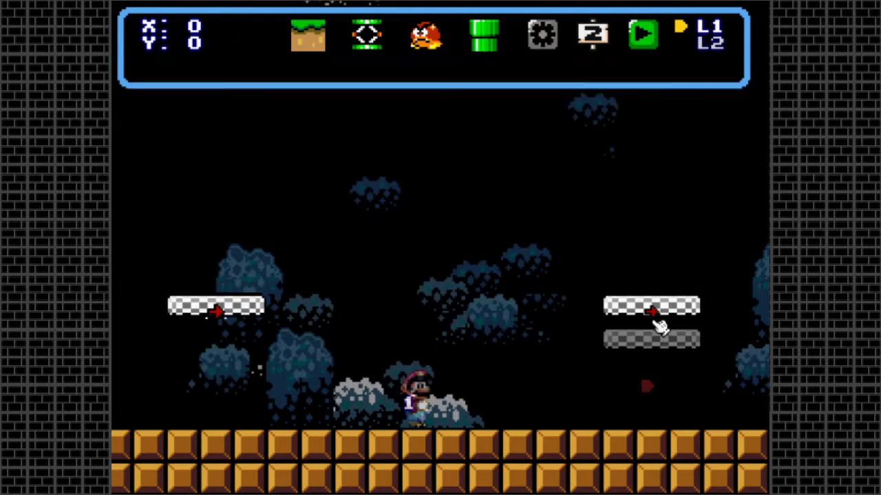
- Check the advanced settings of both checkered platforms, focusing on Prevent Unloading and Horizontal Screenwrap
left_click(656, 315)
left_click(630, 96)
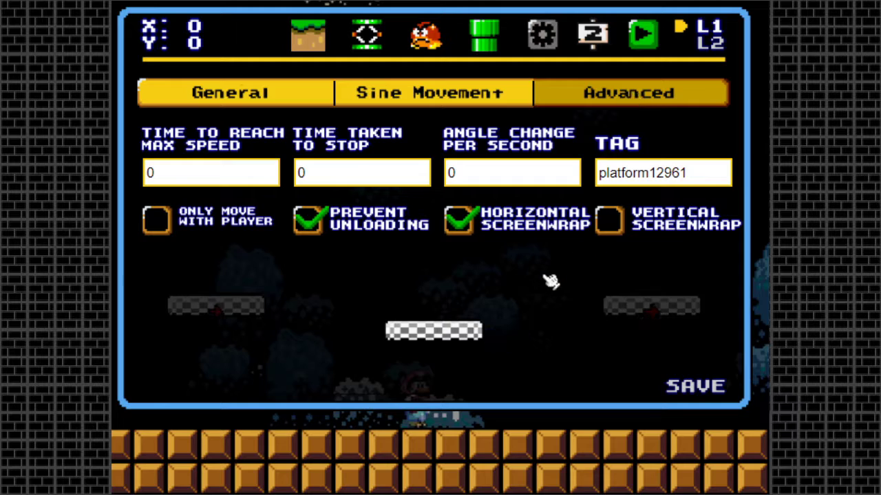
left_click(680, 394)
left_click(220, 308)
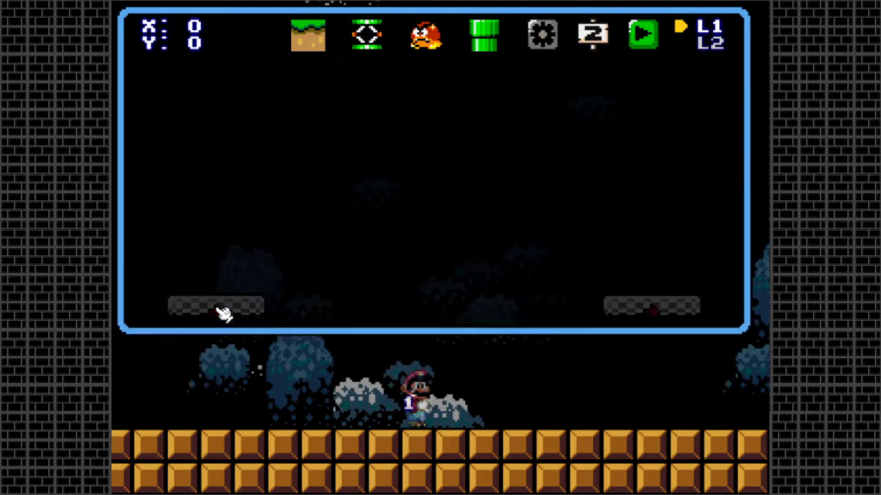
left_click(598, 100)
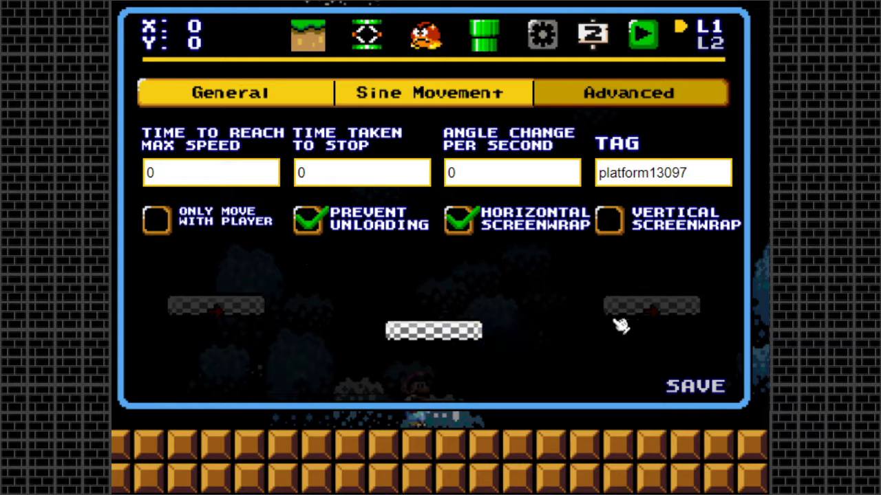
left_click(697, 385)
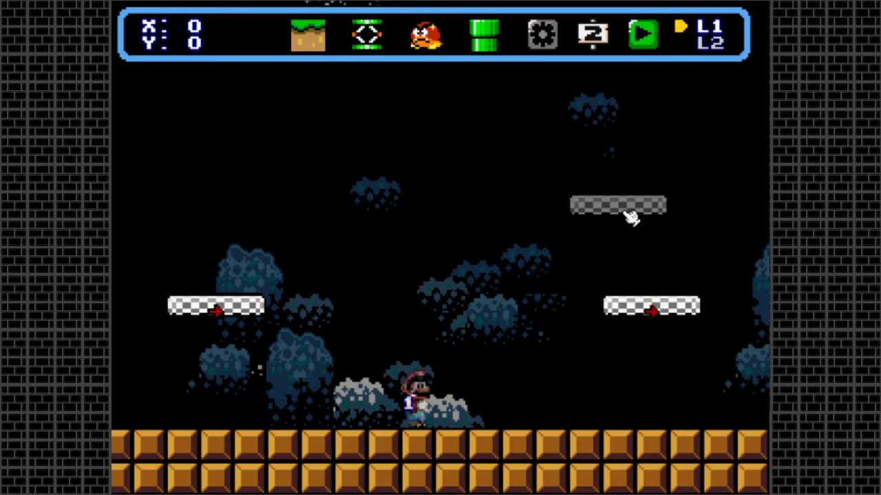
- Play-test the level from map 2, entrance 1, and return to the editor
left_click(652, 42)
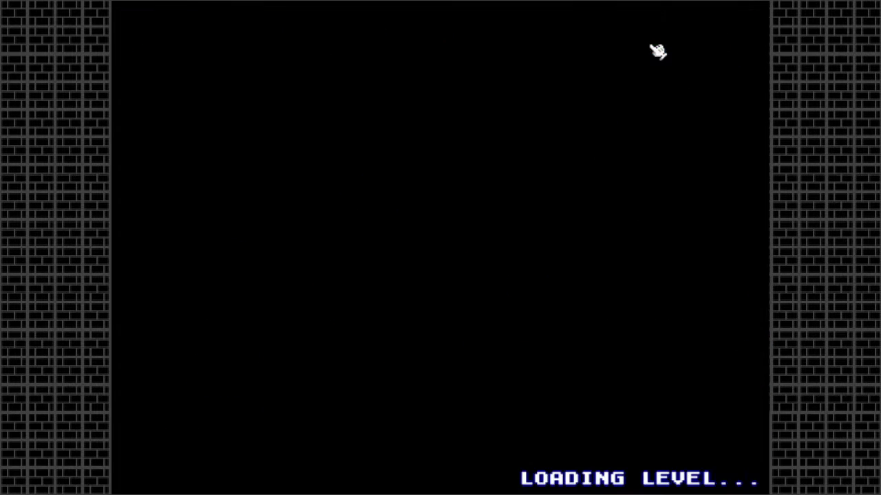
left_click(146, 472)
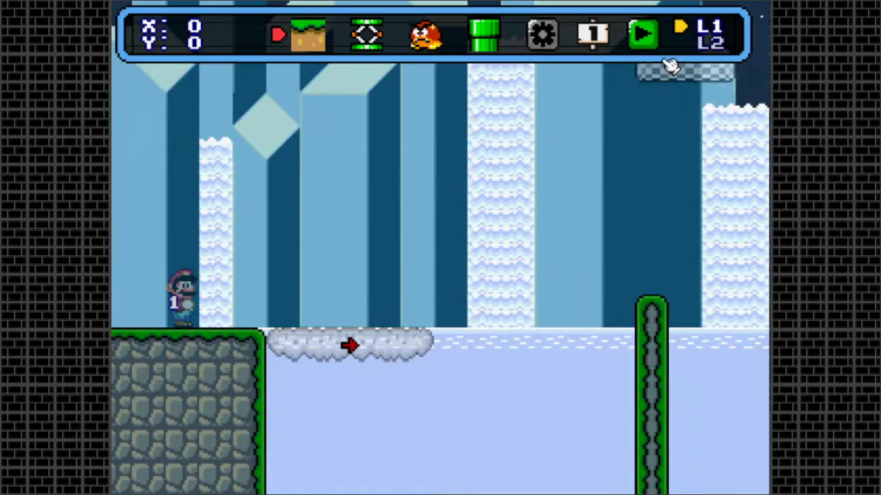
mouse_move(625, 61)
left_click(372, 95)
left_click(362, 130)
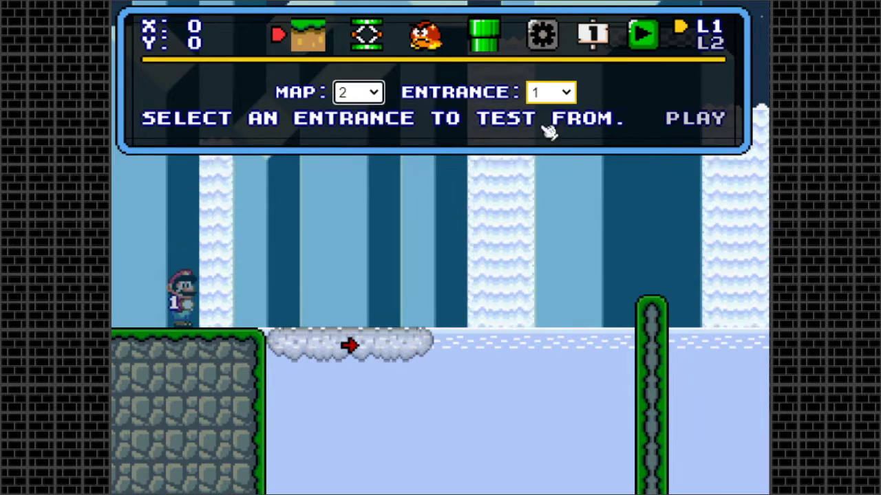
left_click(690, 119)
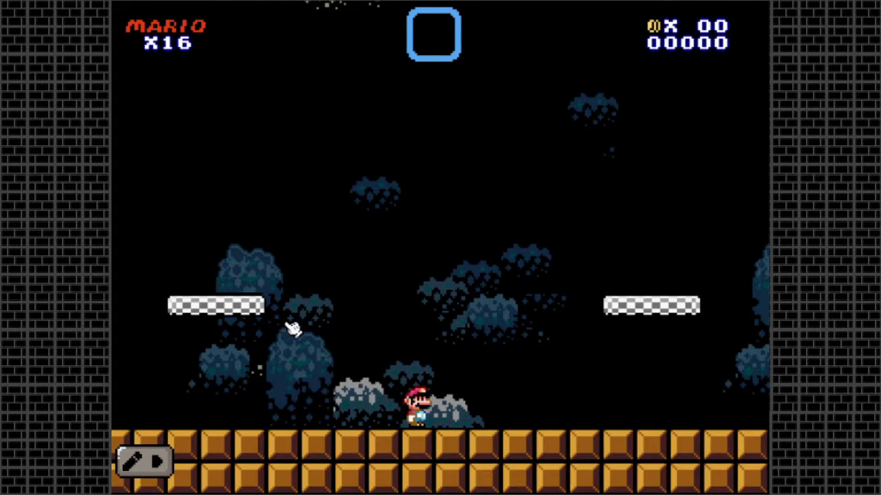
key("z")
left_click(144, 458)
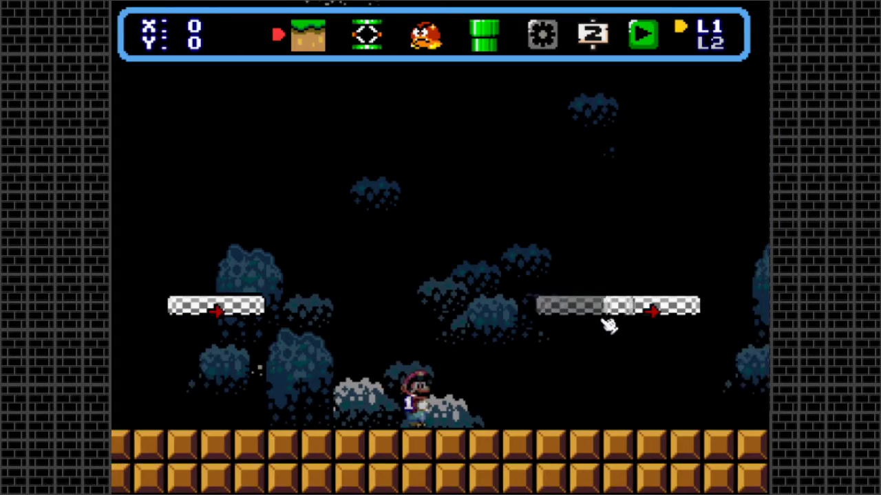
- Make both checkered platforms active on start and save their settings
left_click(650, 319)
left_click(193, 236)
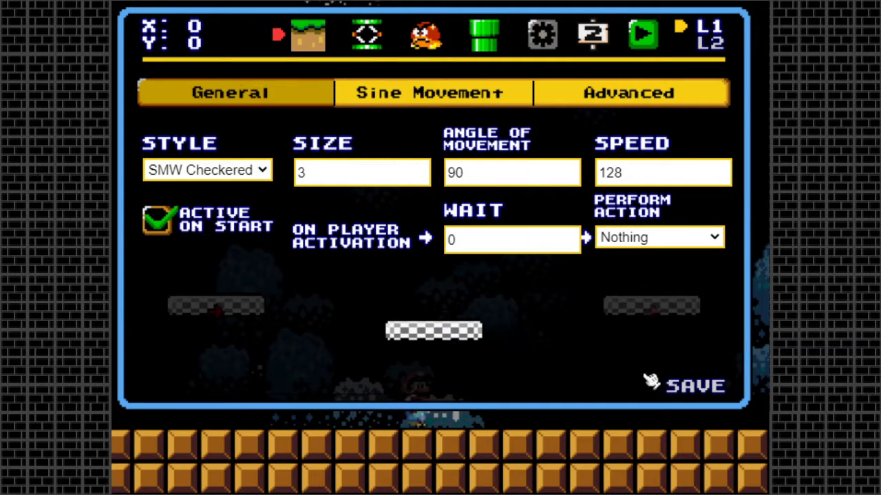
left_click(675, 386)
left_click(209, 301)
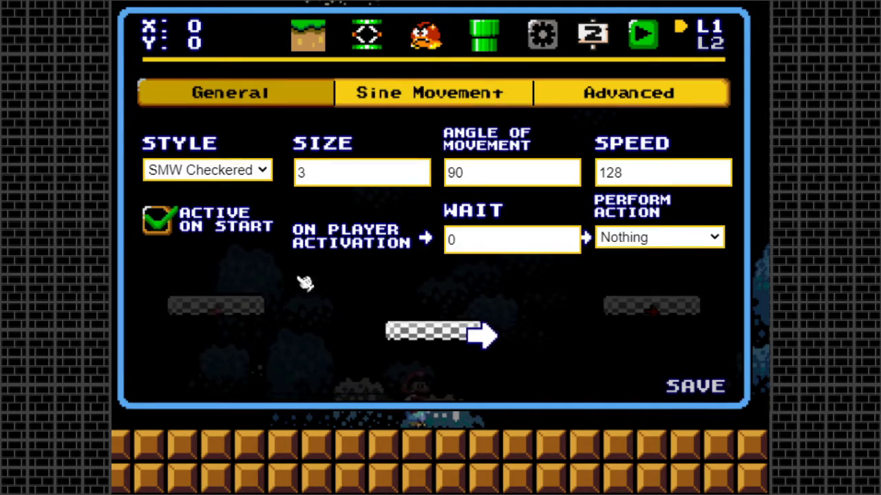
left_click(692, 390)
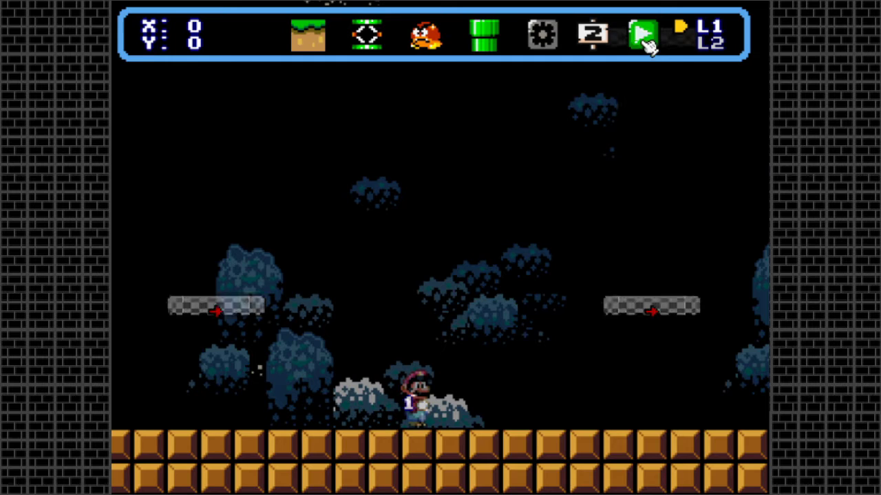
- Play-test map 2, running and jumping on the moving checkered platforms, and return to the editor
left_click(644, 37)
left_click(694, 120)
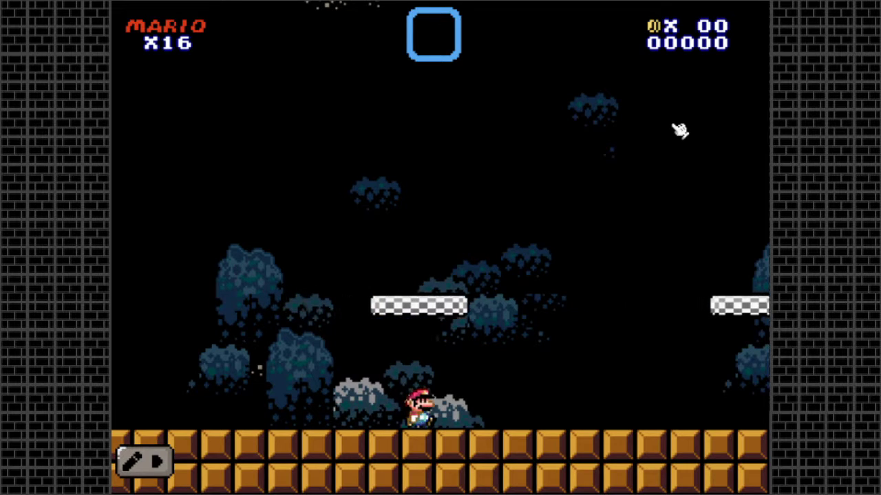
key("Right")
key("space")
key("Left")
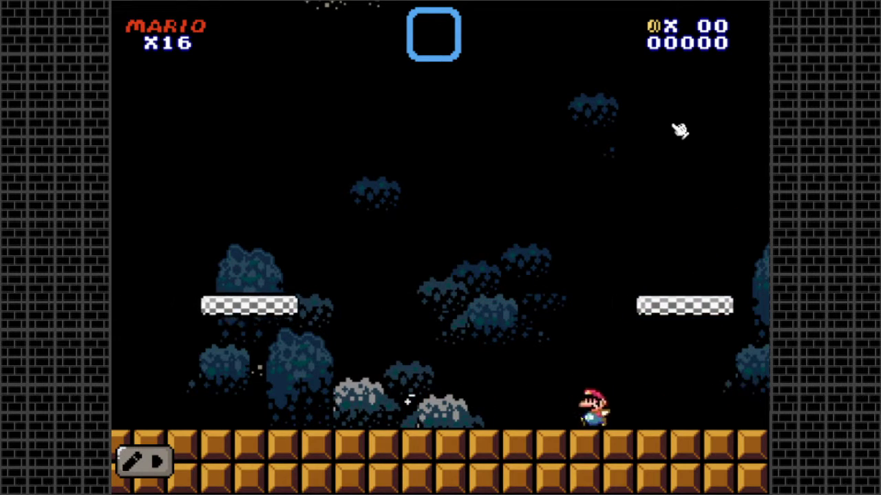
key("space")
key("Right")
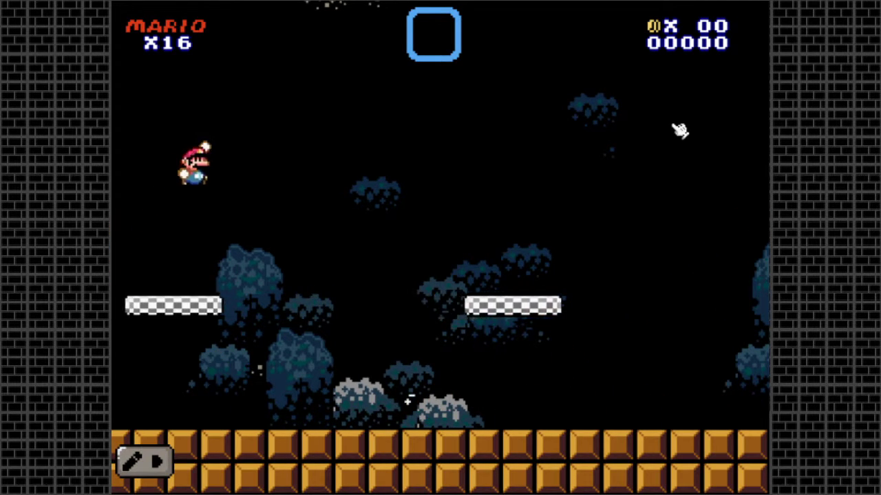
key("space")
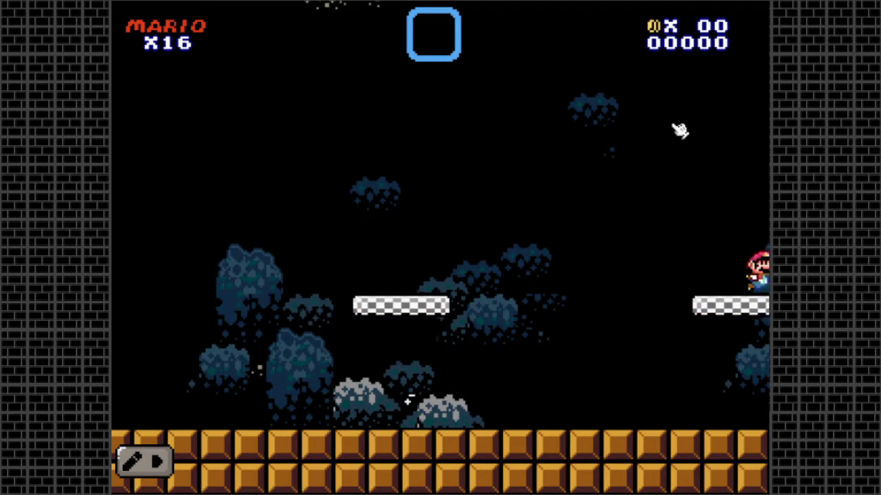
key("Left")
key("Right")
key("space")
key("Left")
key("Right")
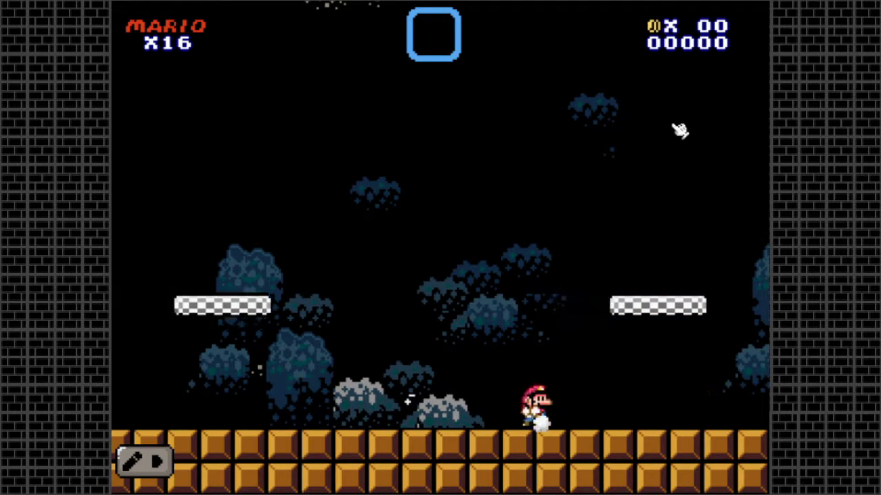
left_click(148, 470)
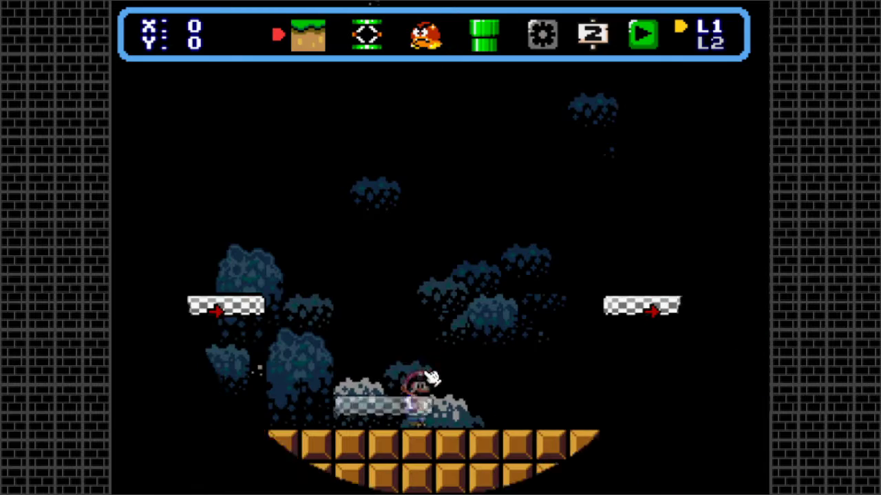
- Set the angle of movement of both checkered platforms to 270 and save the settings
left_click(228, 313)
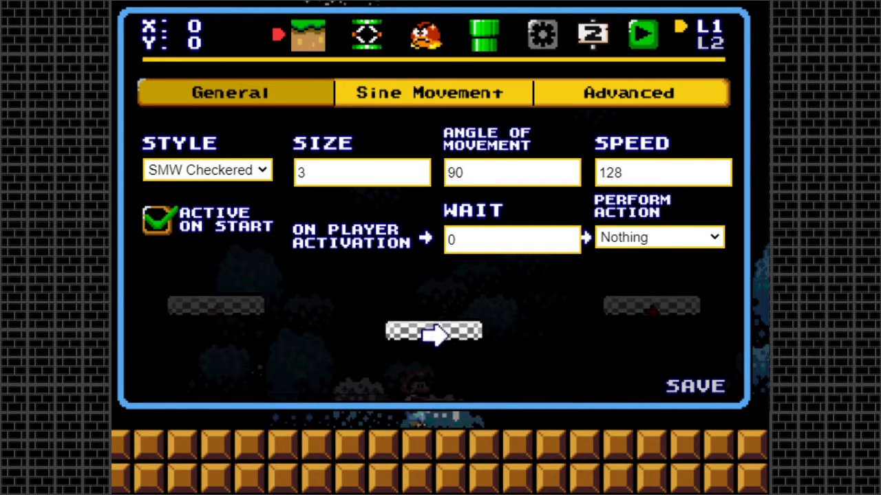
left_click(519, 172)
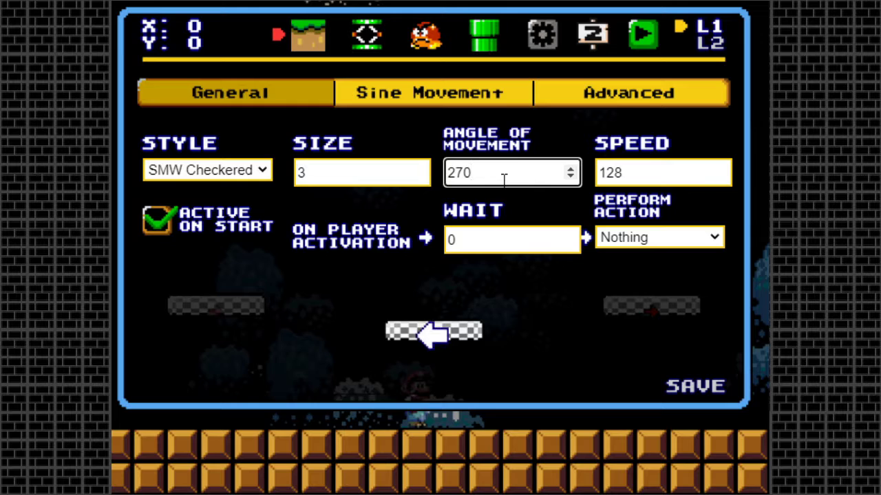
left_click(709, 387)
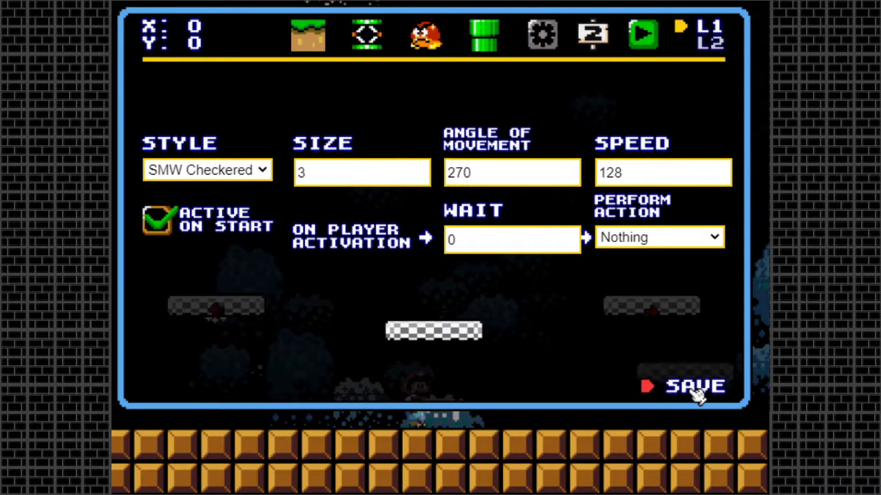
left_click(663, 321)
double_click(558, 169)
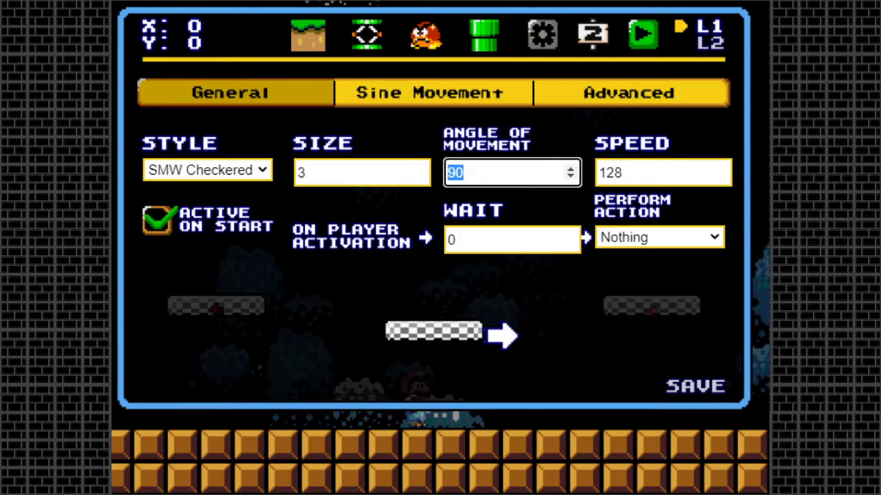
left_click(696, 389)
- Play-test map 2 with the changed movement angle, jump onto a platform, and return to the editor
left_click(644, 36)
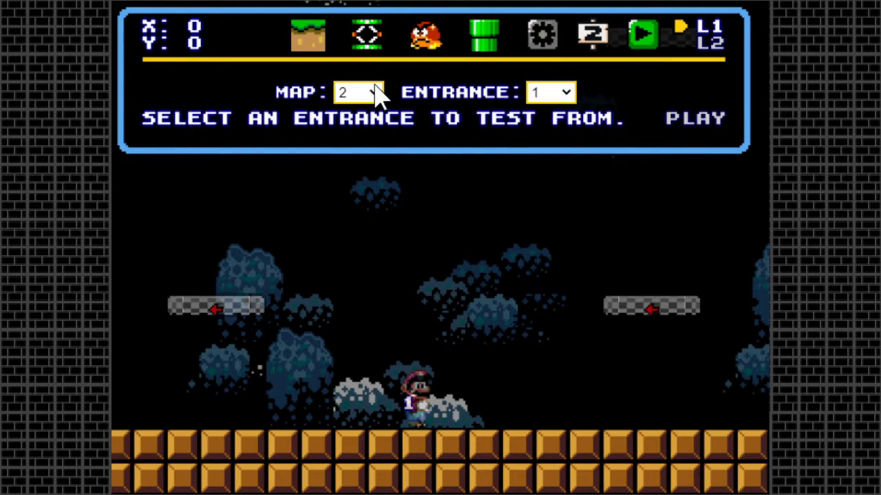
left_click(709, 126)
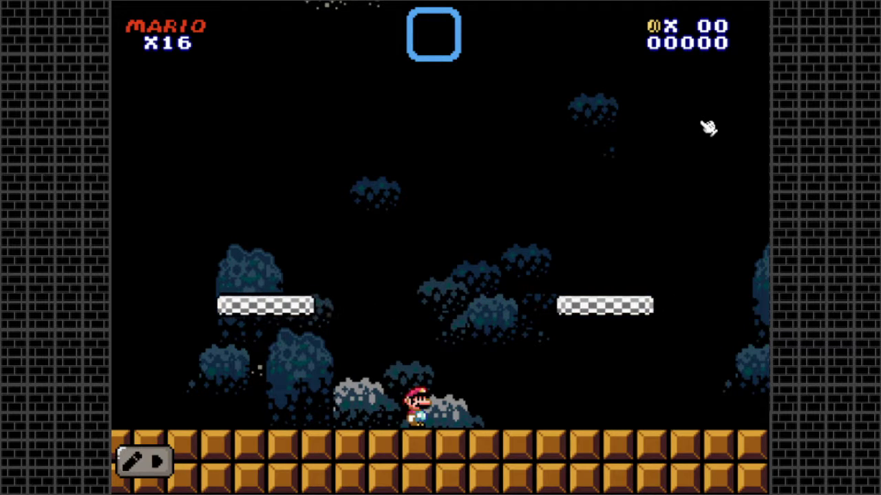
key("Left")
key("z")
key("z")
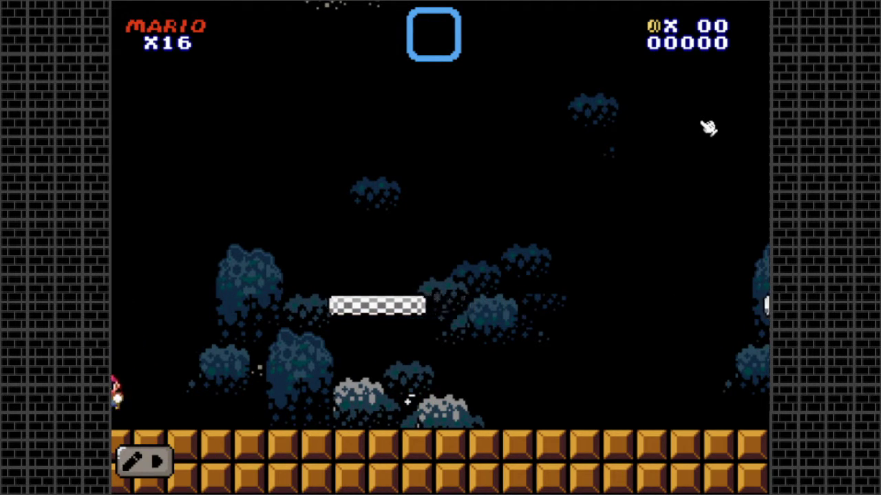
key("Right")
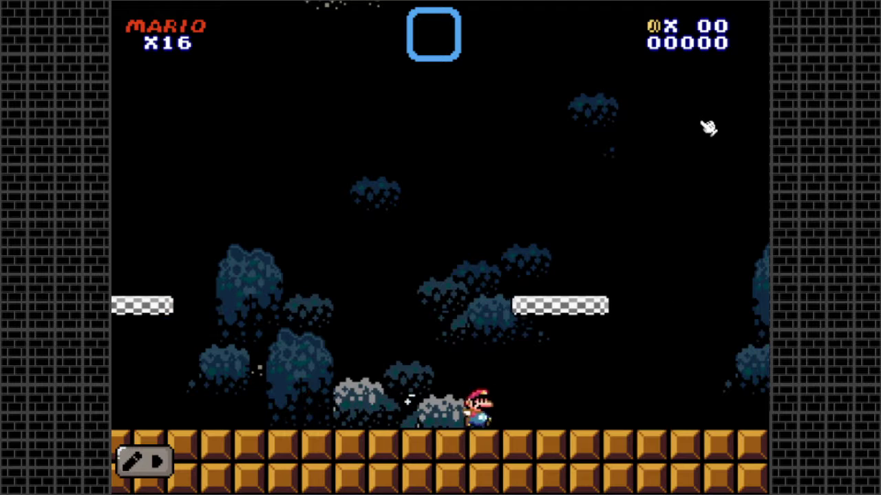
key("z")
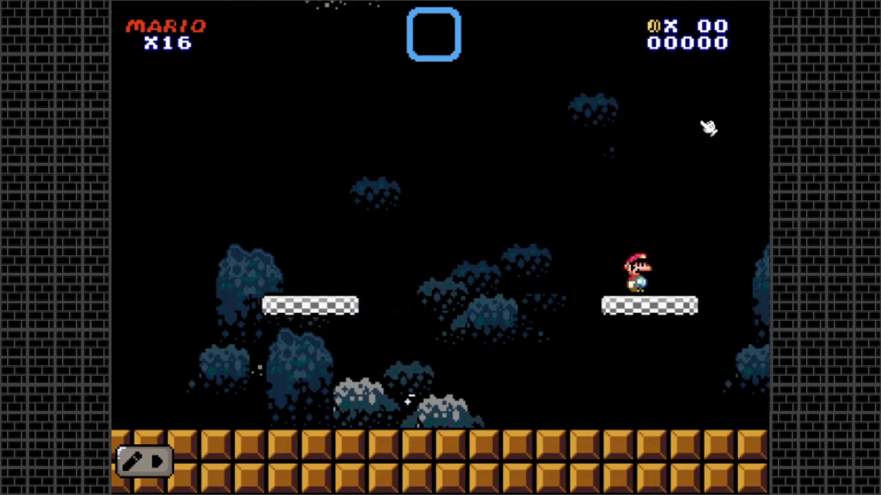
key("z")
left_click(135, 460)
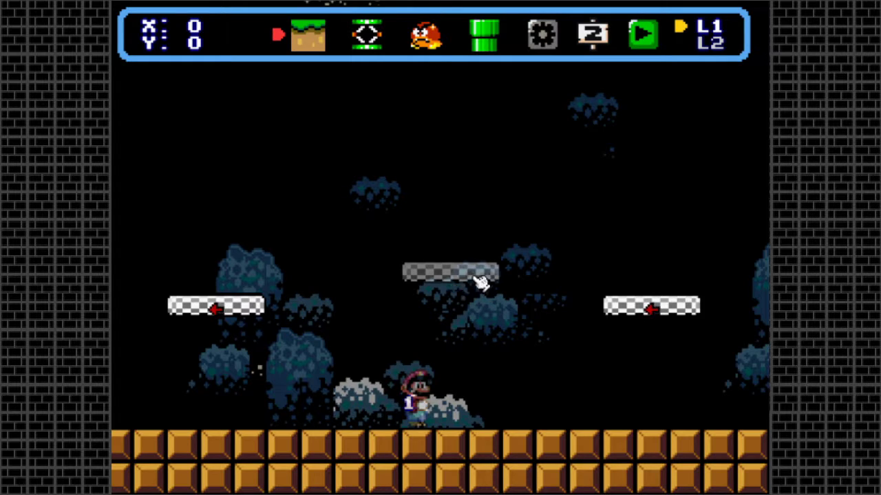
- Open the Advanced settings of the checkered platform on the right side of the map
left_click(649, 313)
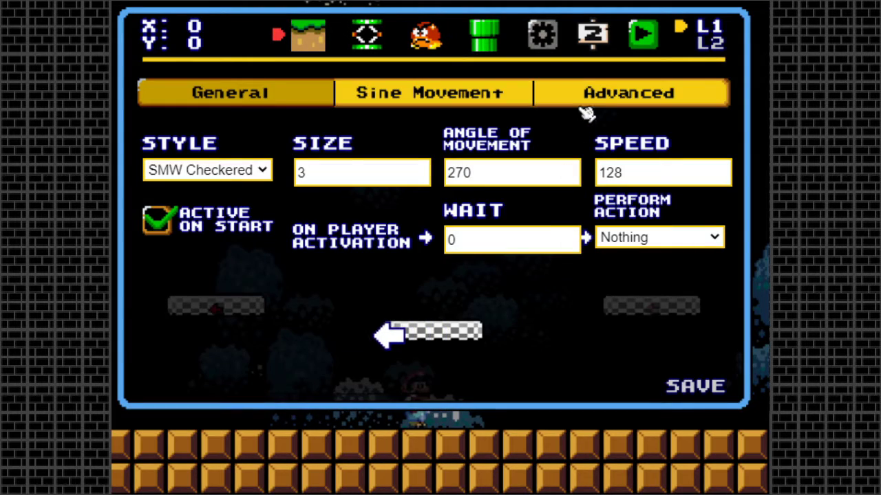
left_click(589, 103)
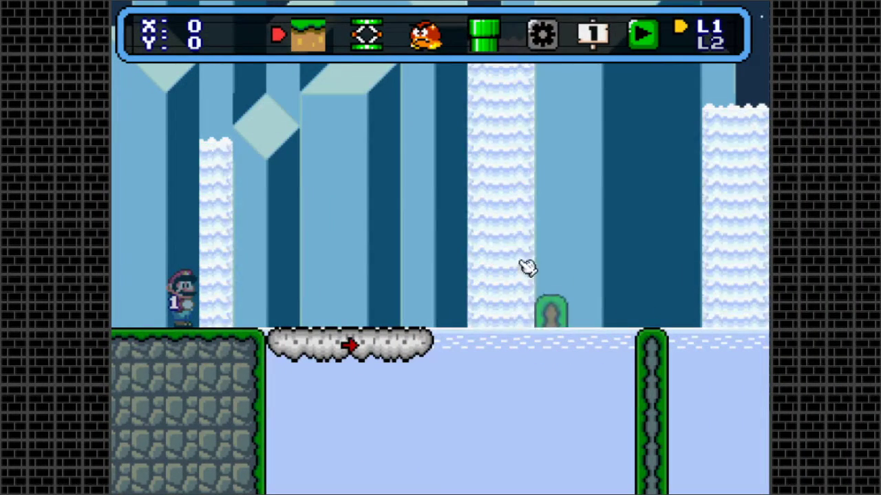
- Pick the green arrow block from the moving platform objects for placement in map 1
left_click_drag(569, 310, 372, 52)
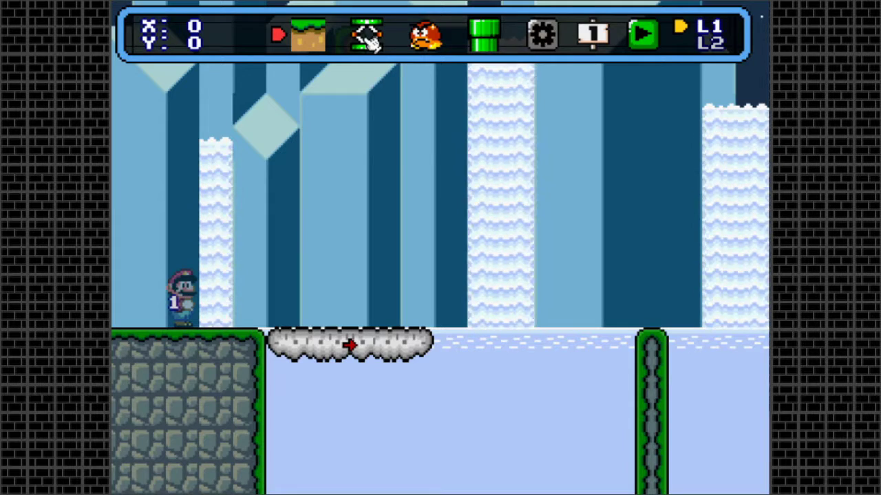
left_click(370, 41)
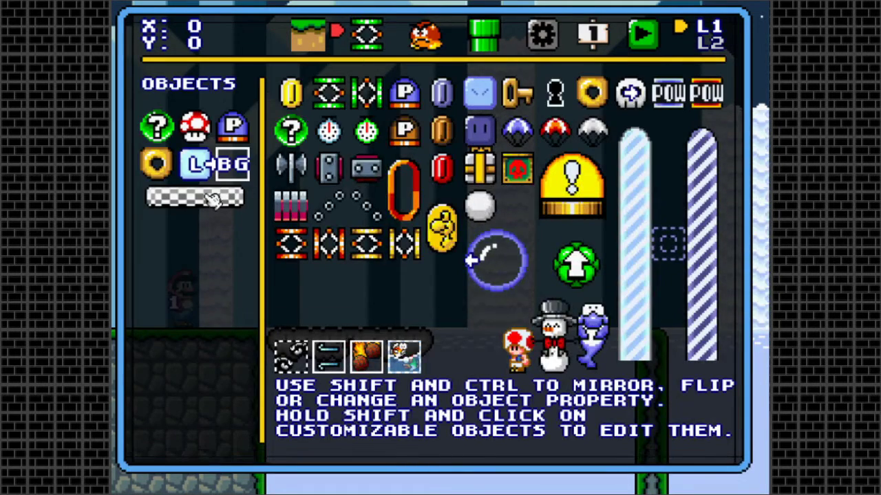
left_click(212, 199)
left_click(446, 214)
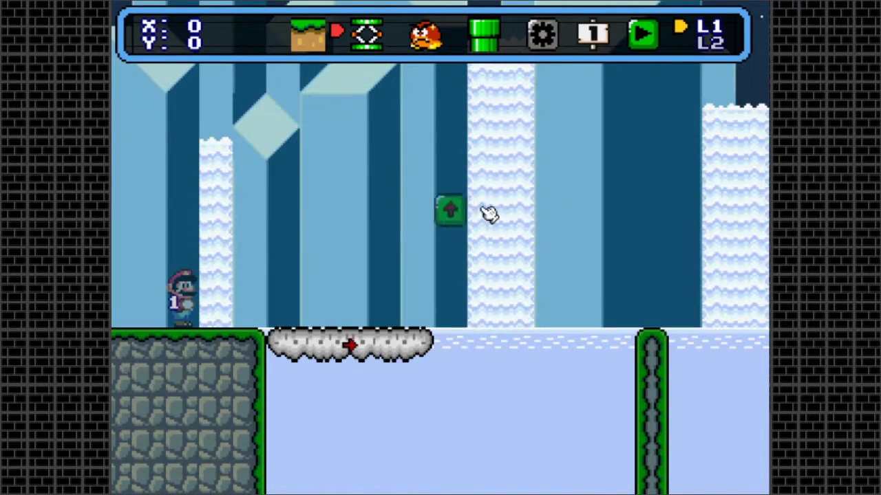
key("space")
left_click(440, 214)
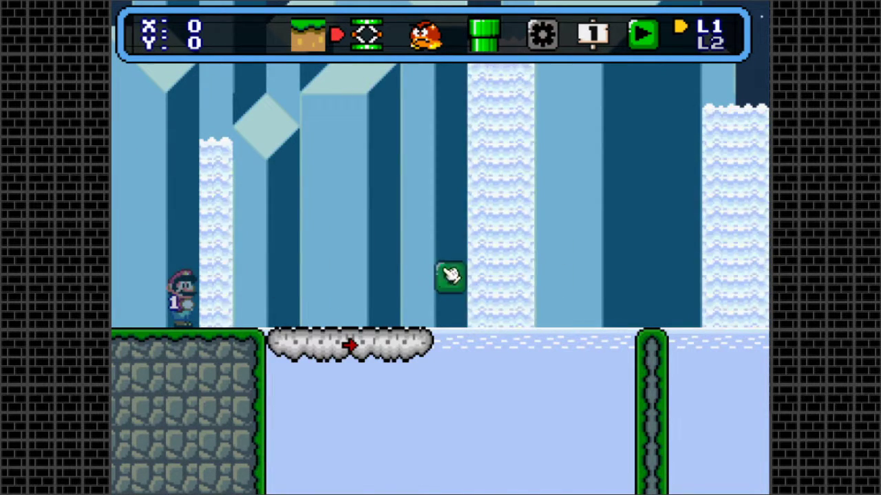
left_click(451, 276)
- Place plain green blocks on the ledge beside the raft, on top of the thin pillar, and in the water between them
left_click_drag(266, 311, 253, 318)
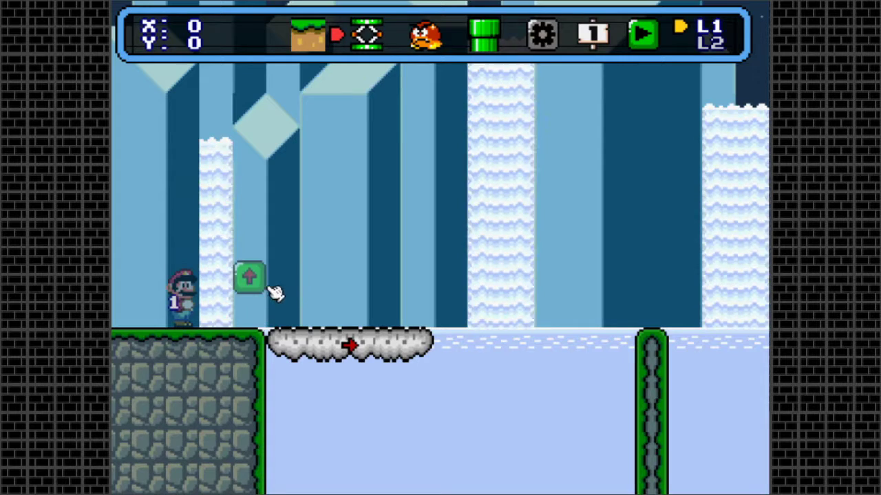
left_click_drag(274, 292, 363, 316)
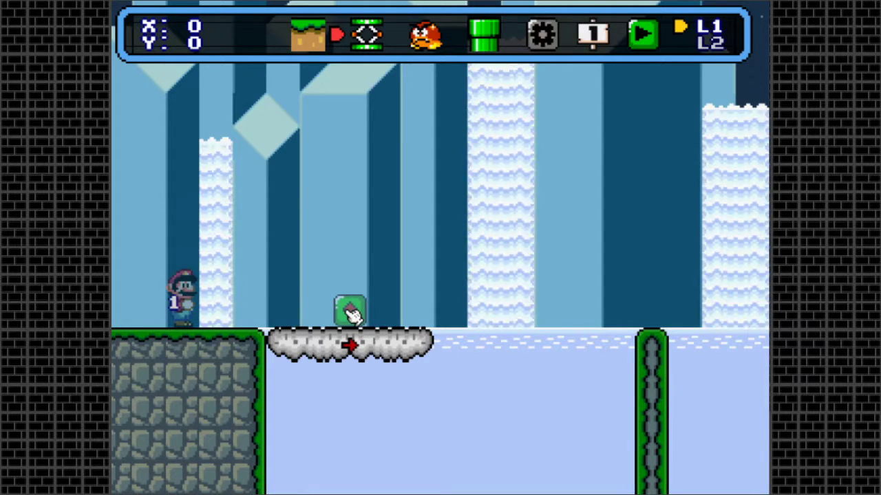
left_click_drag(352, 313, 256, 318)
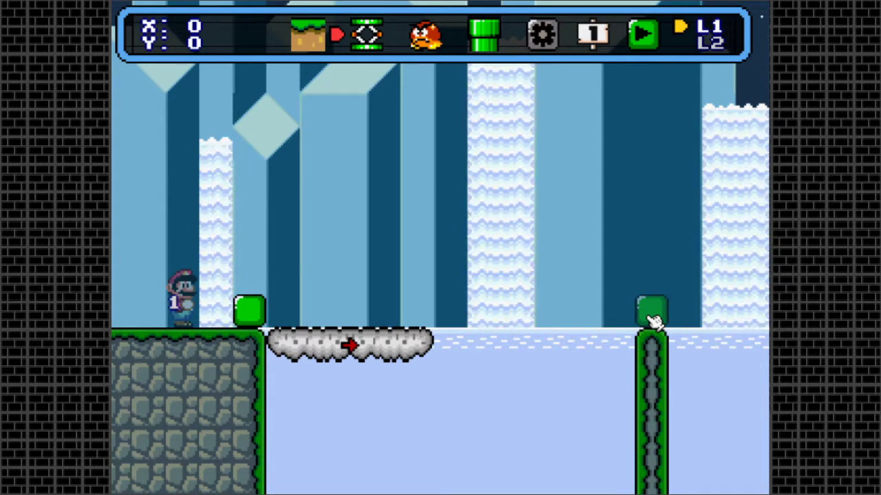
left_click(653, 318)
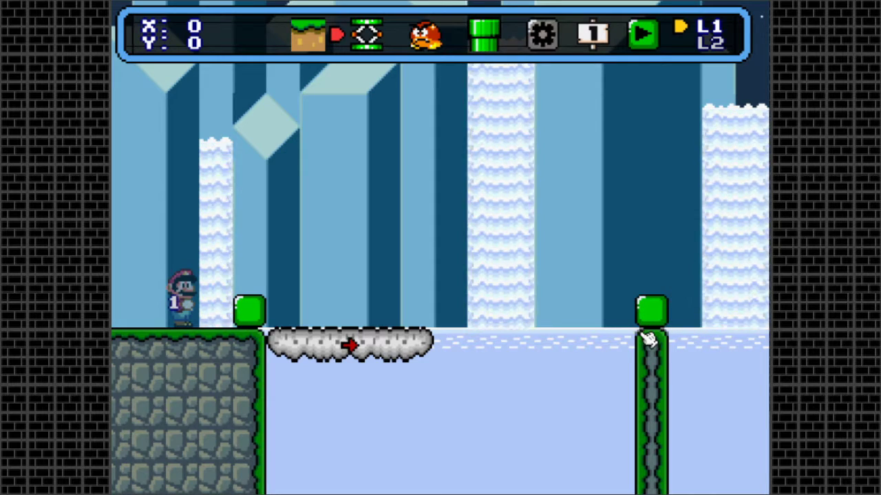
left_click(482, 359)
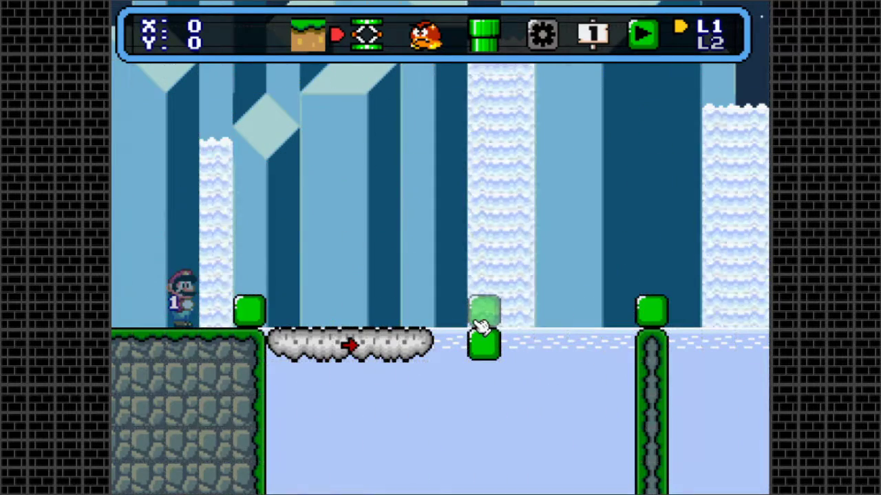
- Show the grid, raise the block on the thin pillar by one tile, and move the water block three tiles toward the pillar
key("g")
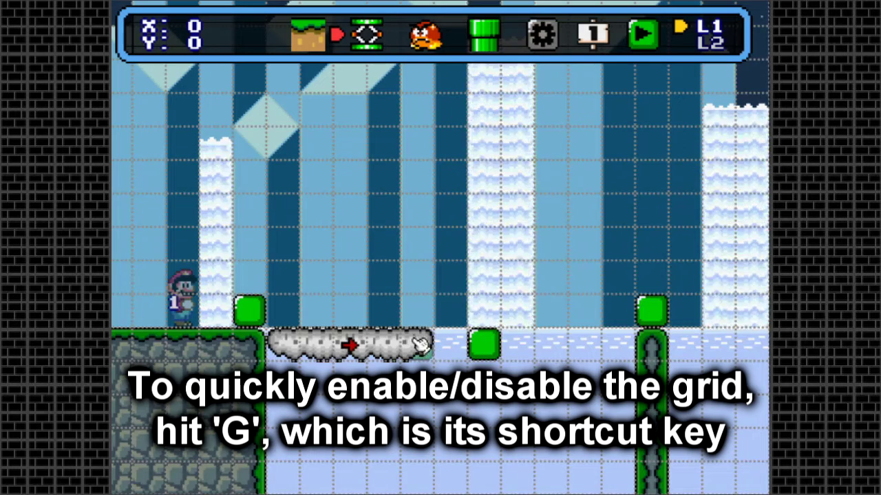
right_click(656, 313)
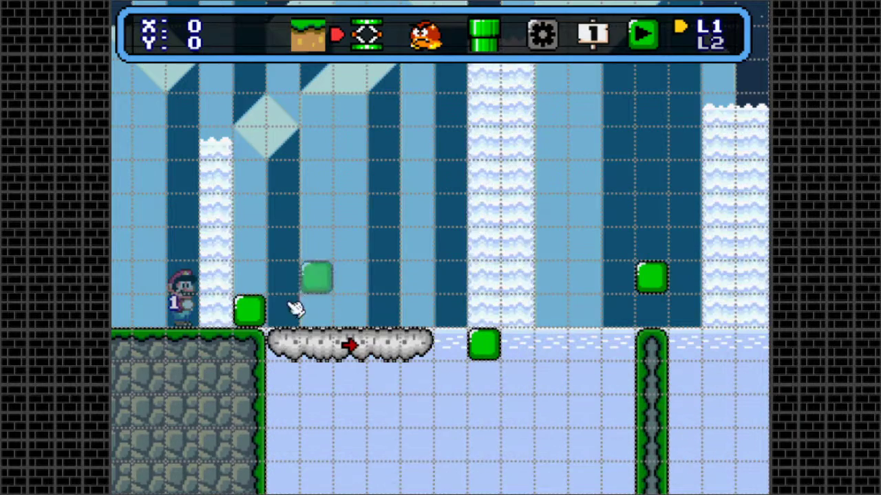
right_click(488, 346)
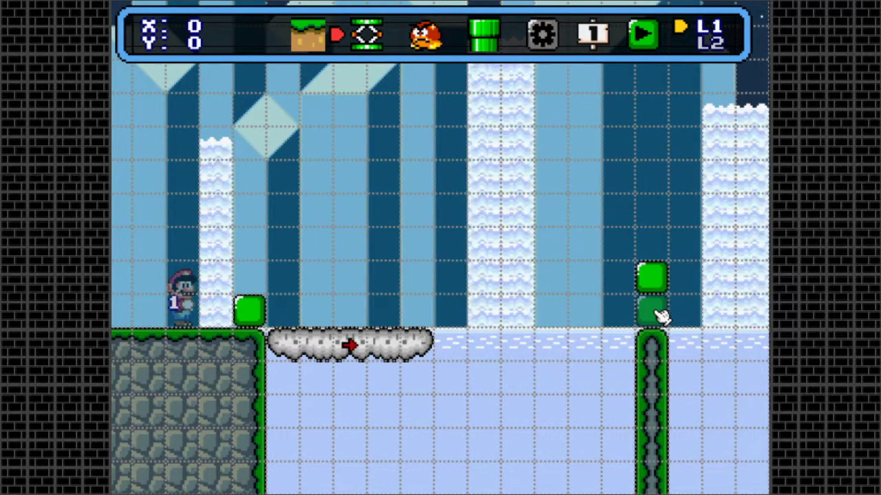
left_click(602, 350)
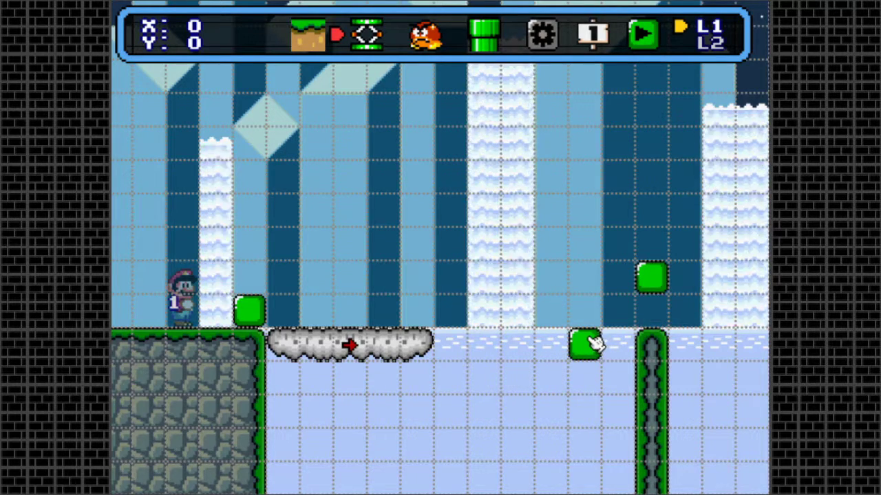
mouse_move(552, 347)
left_mouse_down()
mouse_move(467, 355)
mouse_move(554, 351)
left_mouse_up()
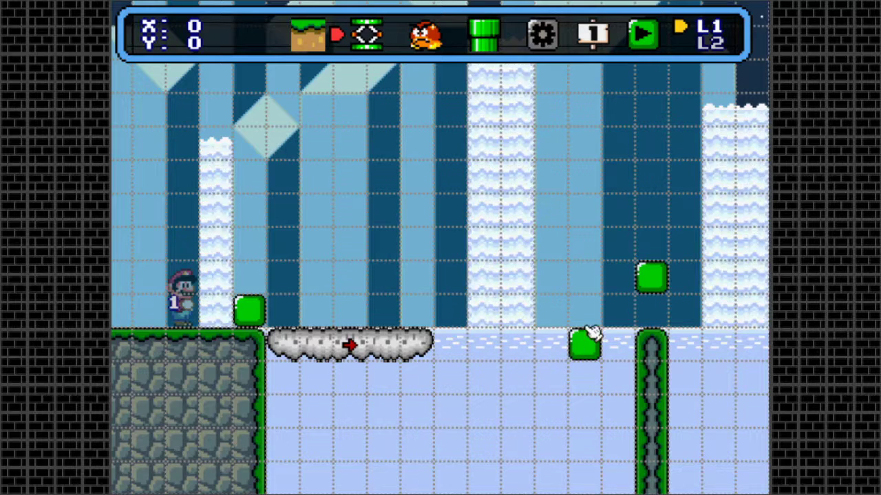
- Place a plain green block directly on the pillar, delete the one above it and the one in the water, and hide the grid
left_click(660, 318)
right_click(600, 349)
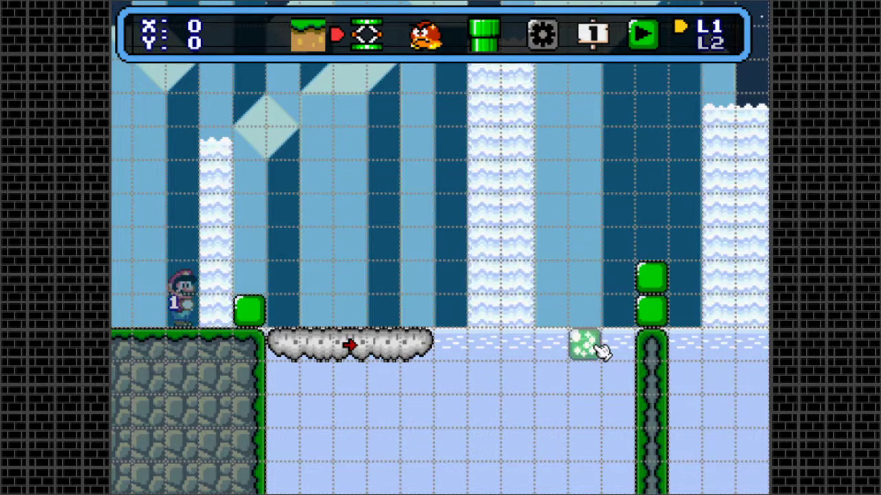
right_click(650, 279)
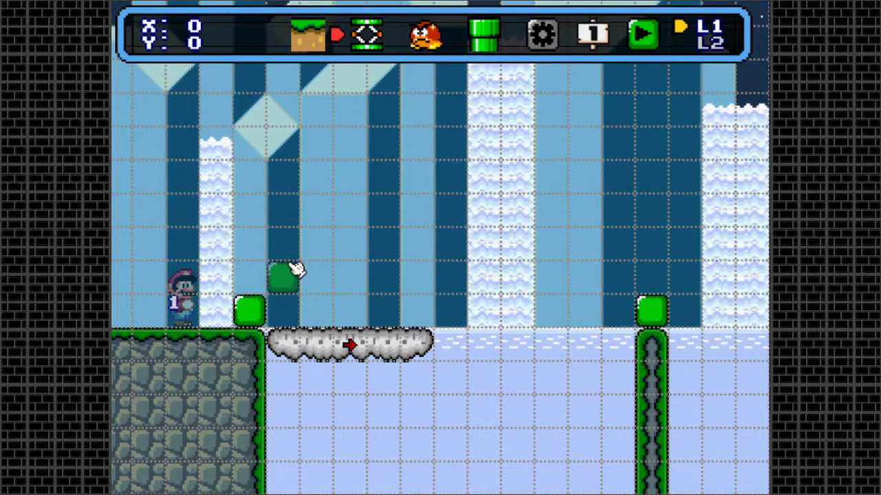
key("g")
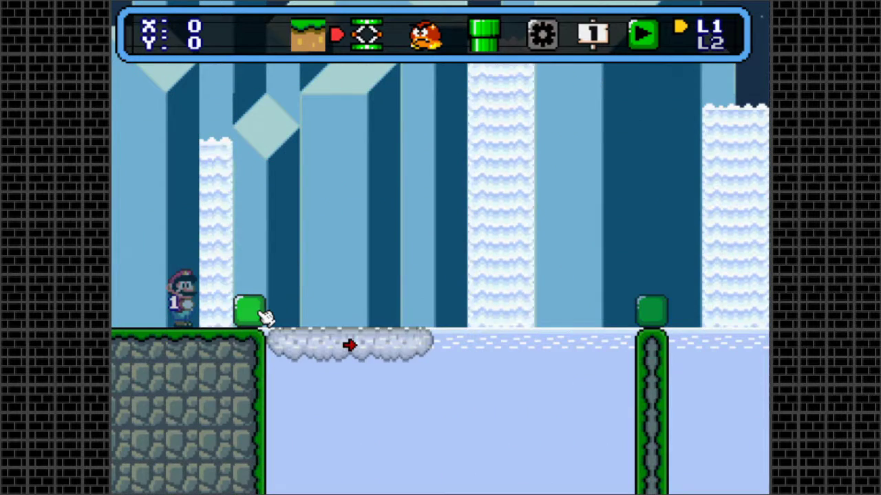
- Set the ledge's arrow block to angle 90 with an Instant turn, time 0 and an empty tag, and save it
left_click(261, 313)
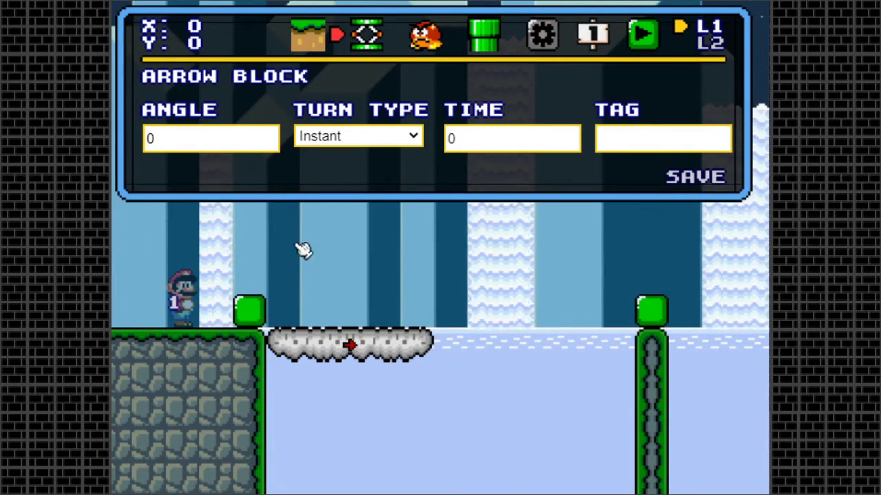
double_click(226, 140)
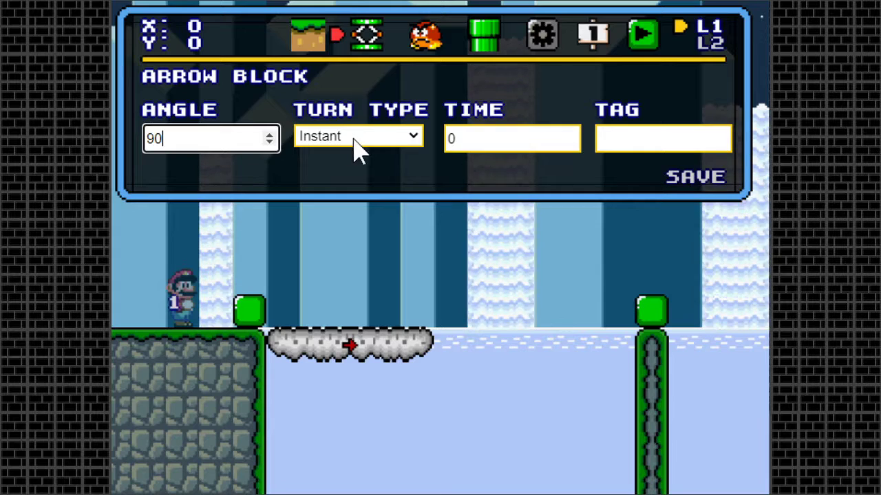
left_click(500, 135)
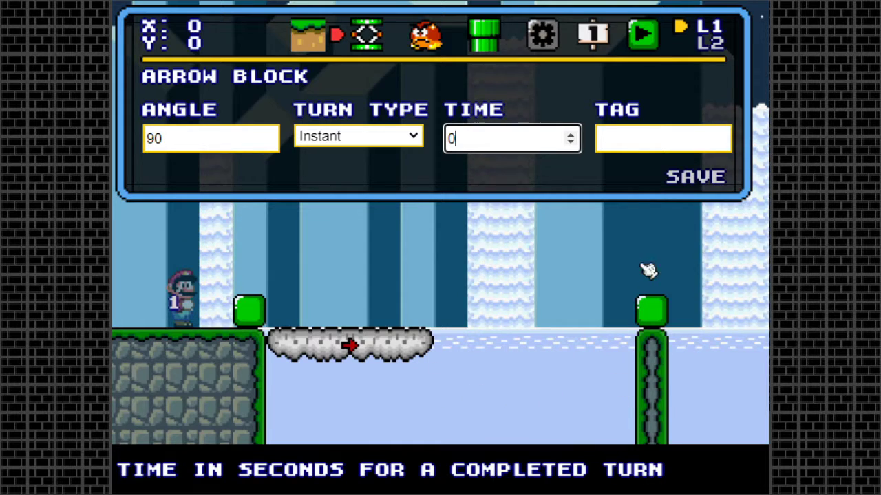
left_click(628, 136)
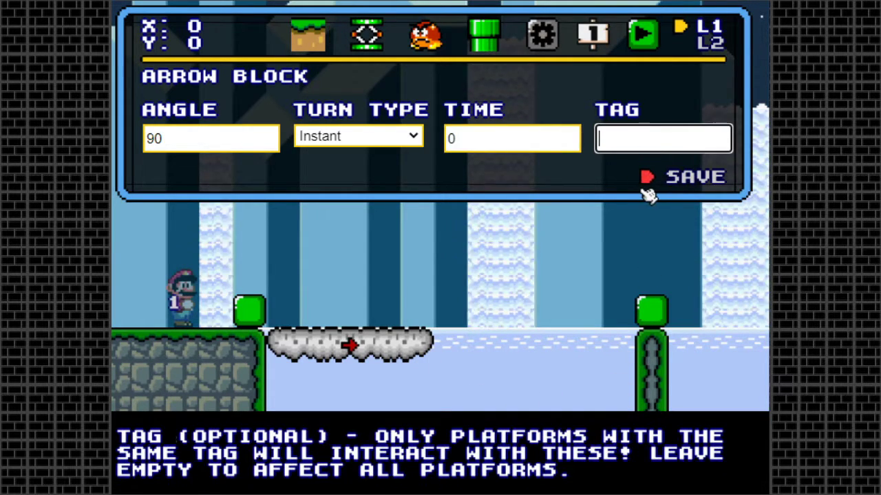
left_click(675, 180)
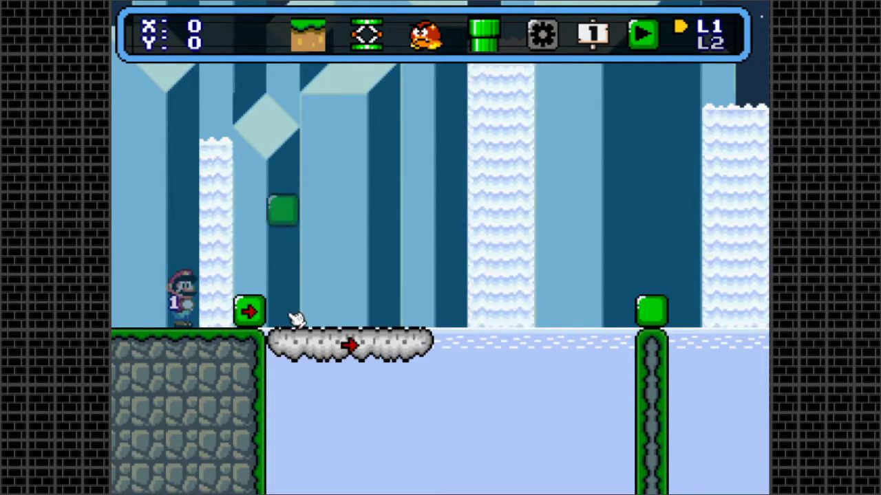
- Set the arrow block on top of the thin pillar to angle 270 and save it
left_click(655, 323)
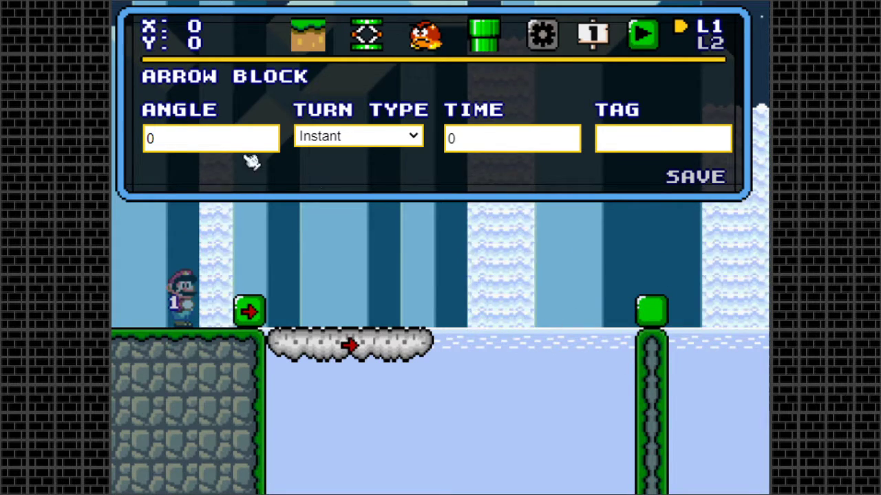
left_click(211, 147)
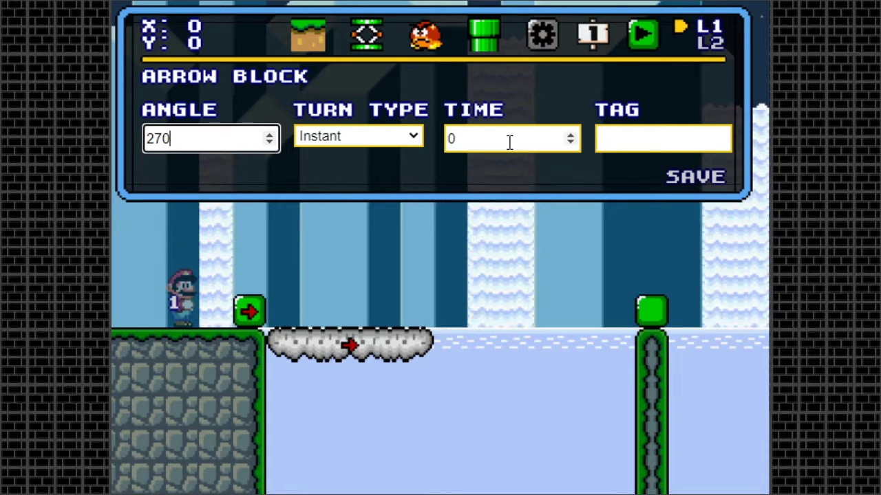
left_click(728, 178)
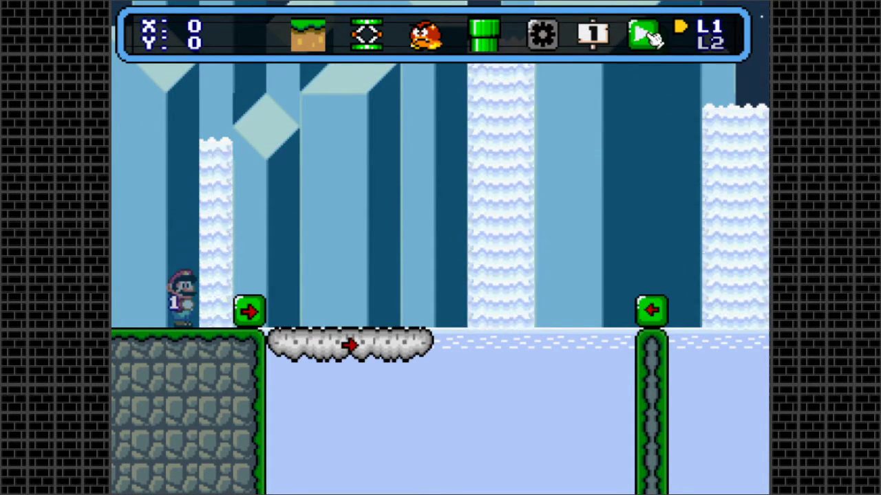
- Play-test map 1, riding the raft back and forth between the ledge and the pillar, and return to the editor
left_click(647, 36)
key("Right")
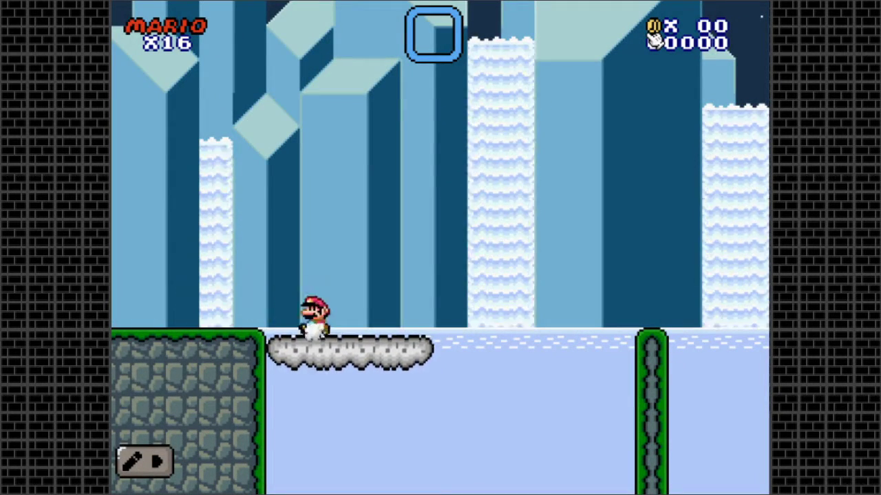
key("Right")
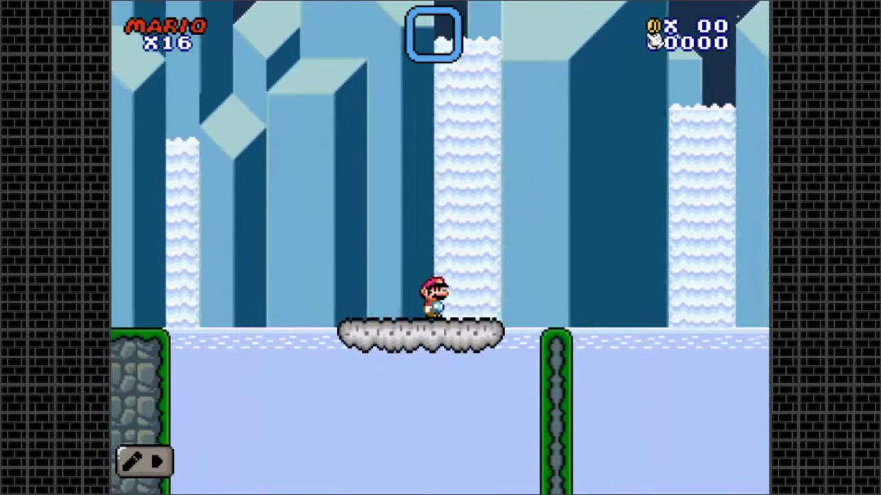
key("Left")
key("Up")
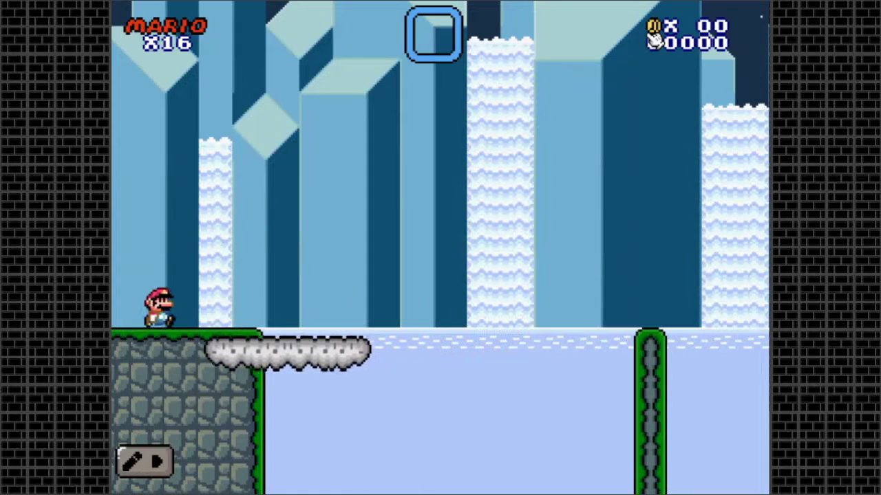
key("Right")
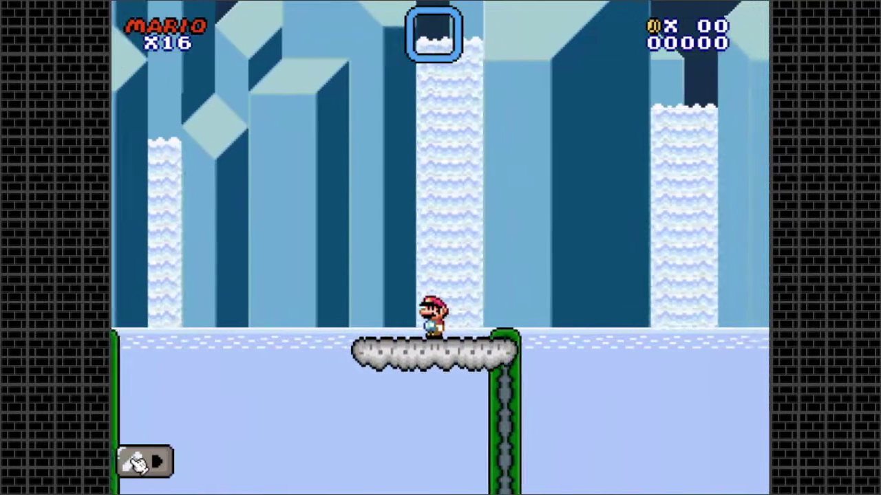
key("Left")
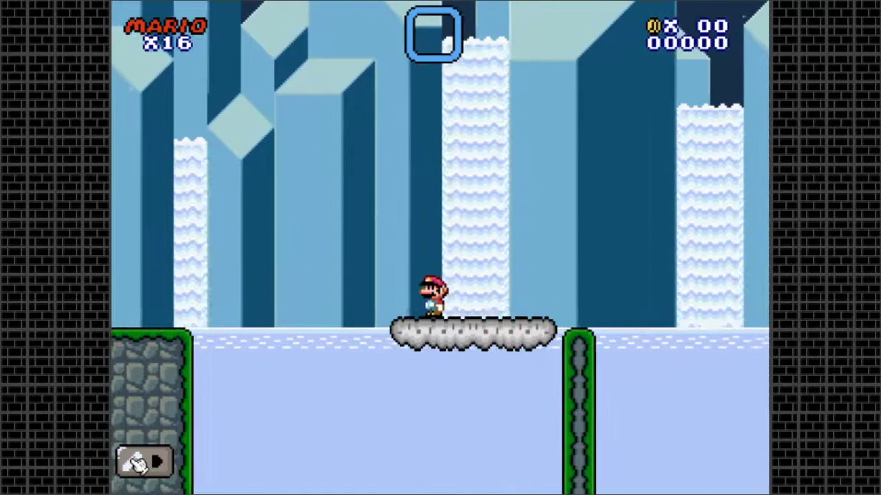
key("Left")
key("z")
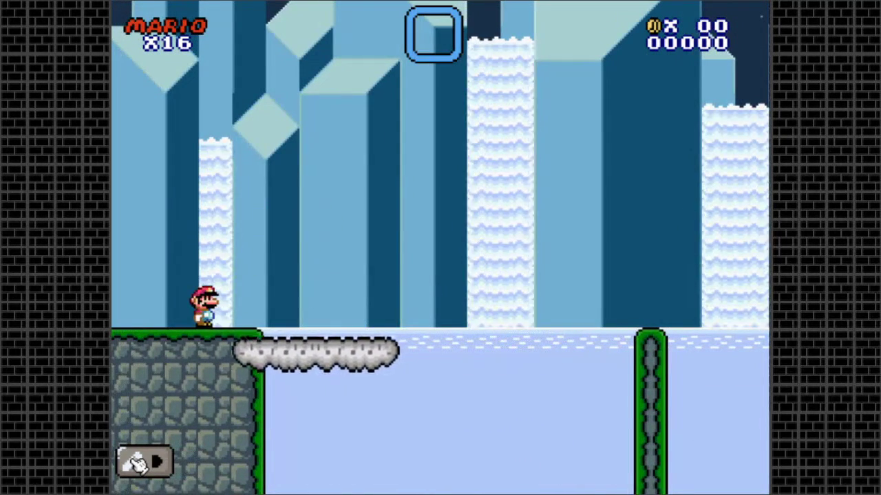
key("Right")
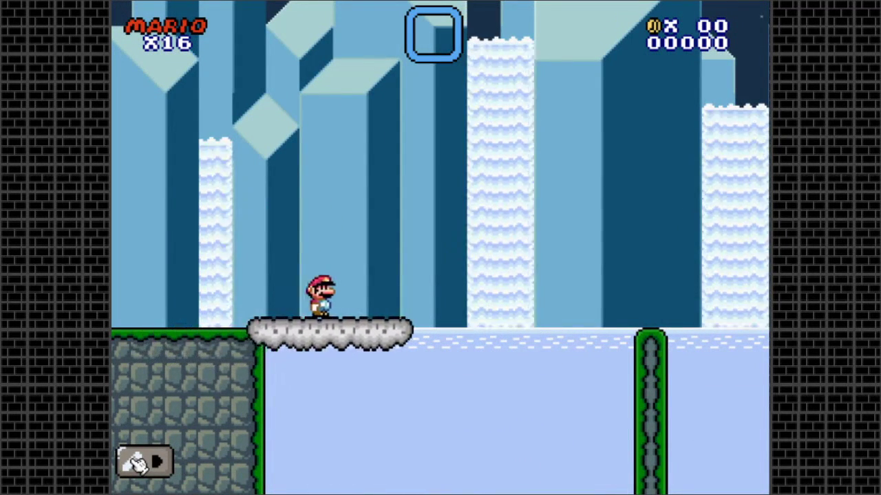
left_click(138, 462)
- Turn off Active on Start for both the horizontal and vertical sine movement of the raft and save
left_click(349, 346)
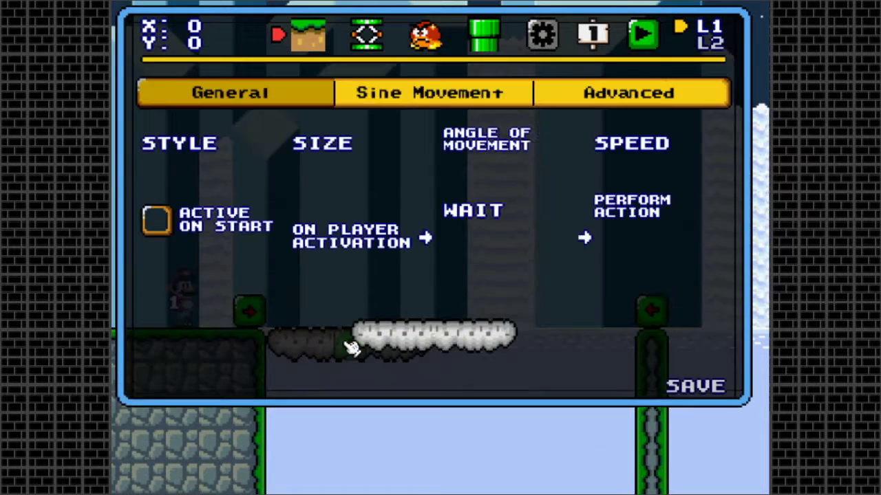
left_click(375, 92)
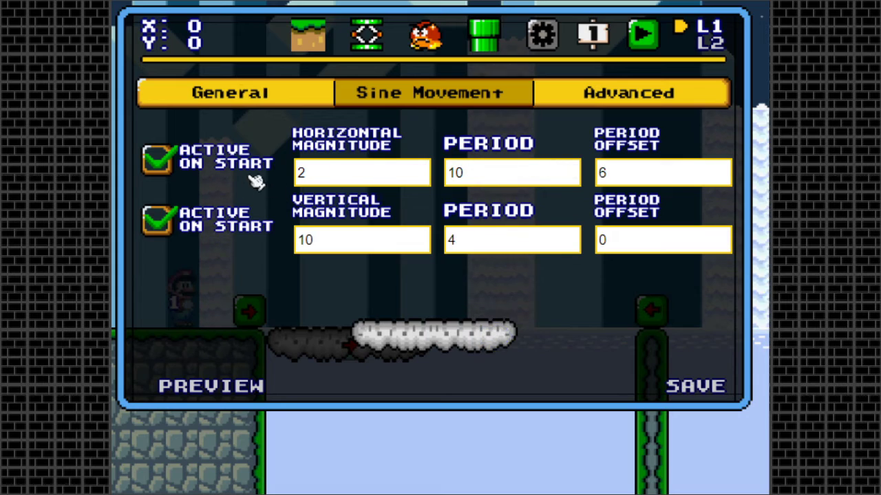
left_click(168, 166)
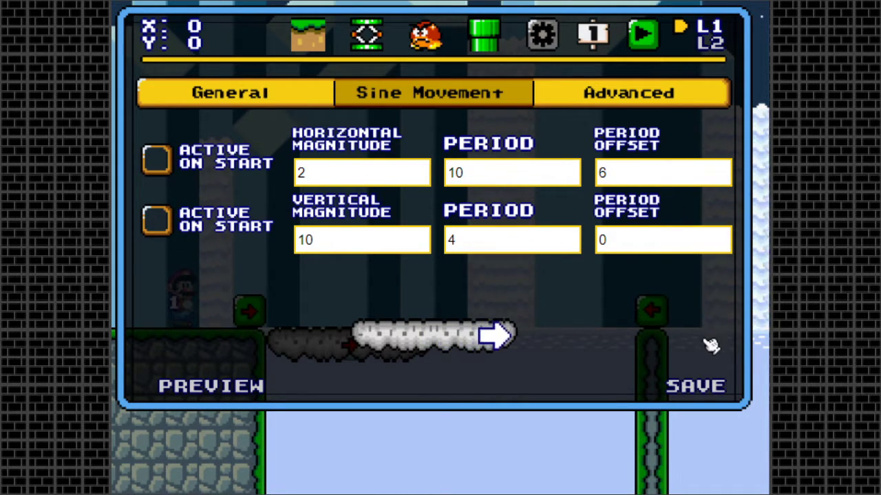
left_click(702, 386)
- Play-test map 1 with the raft's sine movement deactivated on start, boarding the raft and jumping on it
left_click(645, 40)
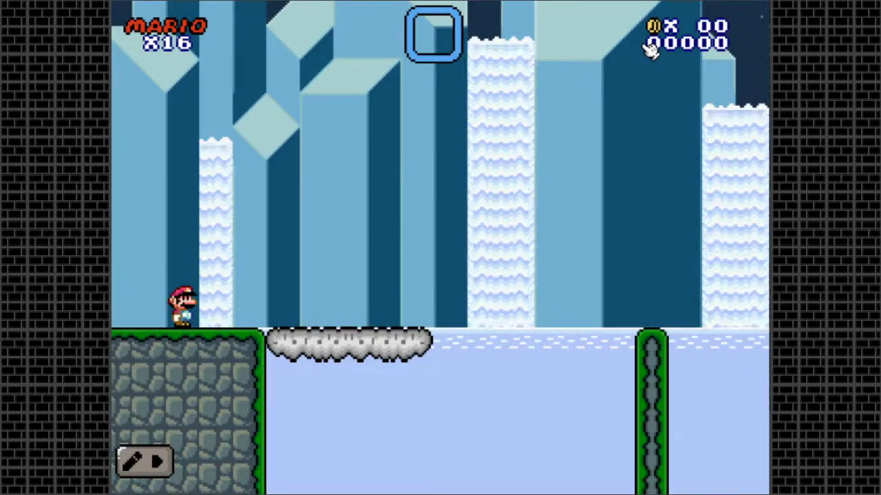
key("Right")
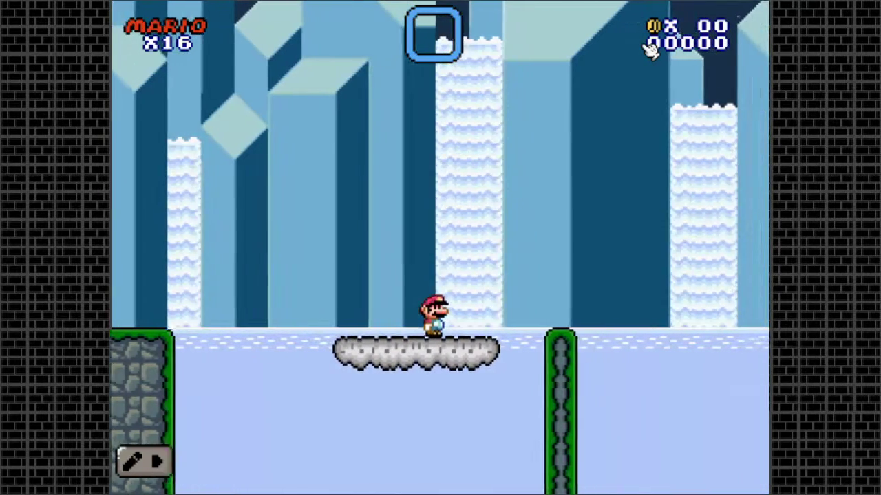
key("Left")
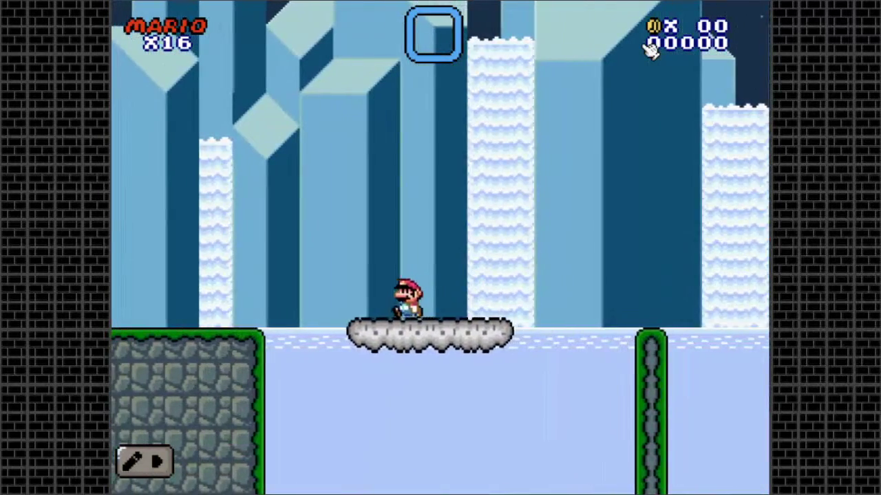
key("z")
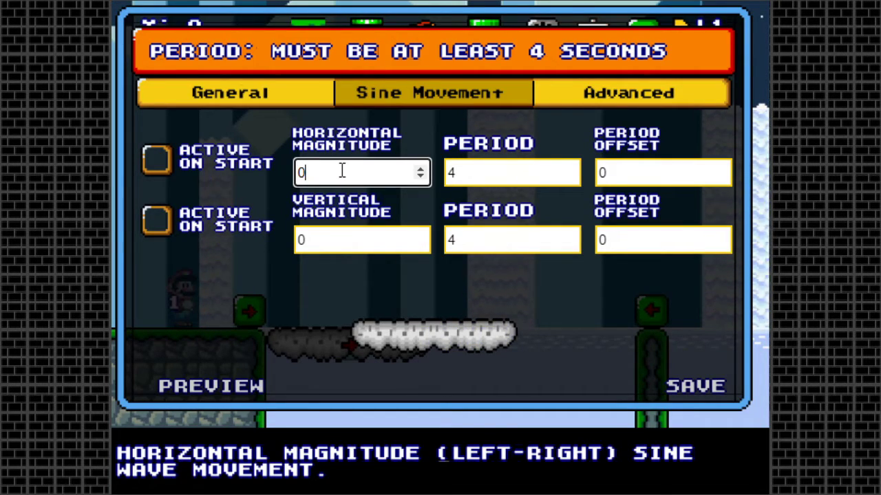
- Set the raft's horizontal and vertical sine magnitudes and period offsets to 0 with both periods at 4, and save
left_click(618, 170)
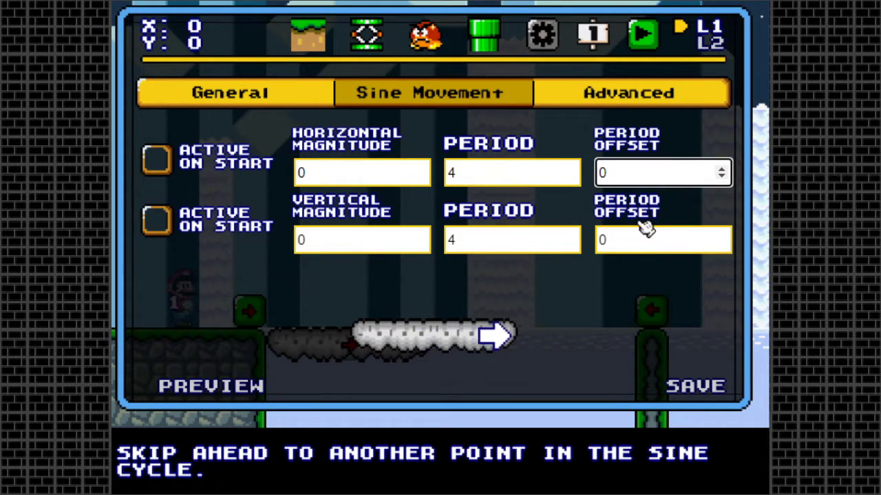
left_click(362, 173)
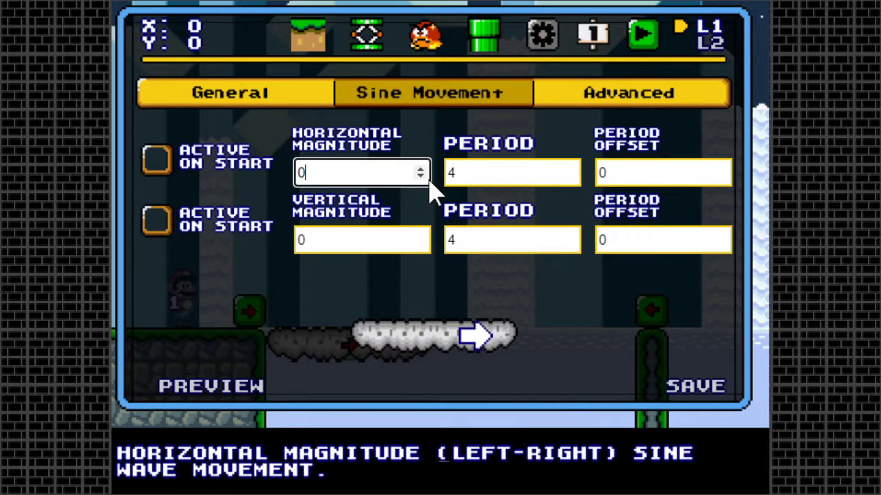
left_click(330, 267)
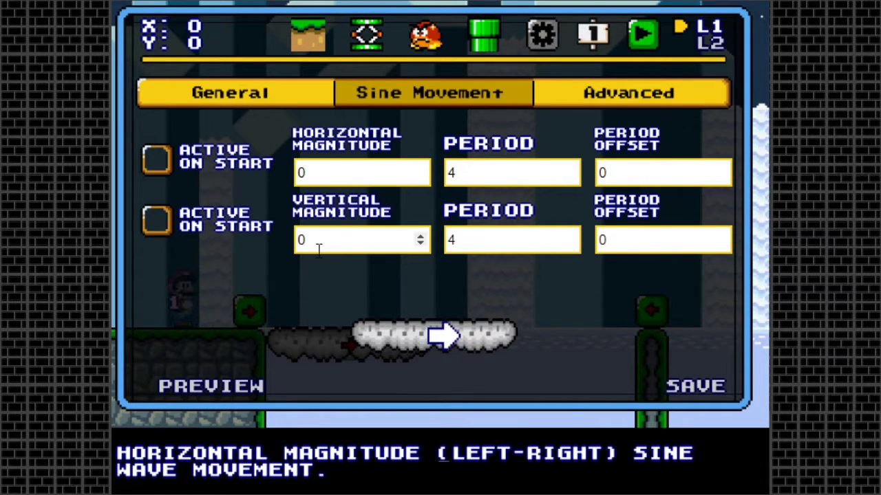
left_click(698, 387)
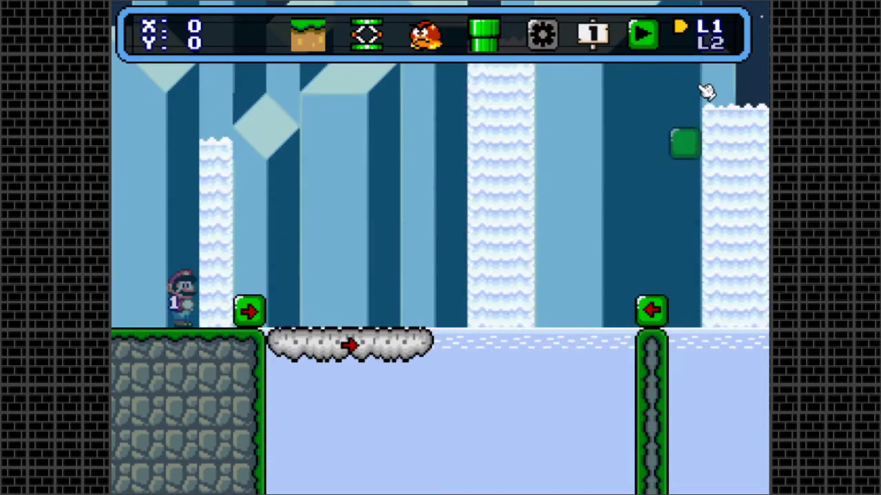
- Play-test map 1, jumping between the starting ledge and the moving raft, and return to the editor
left_click(652, 36)
key("Right")
key("z")
key("Left")
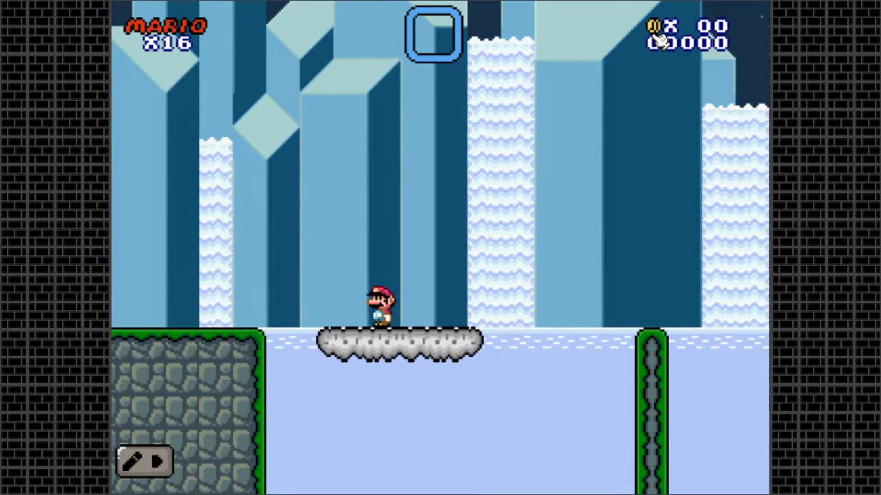
key("Right")
key("Left")
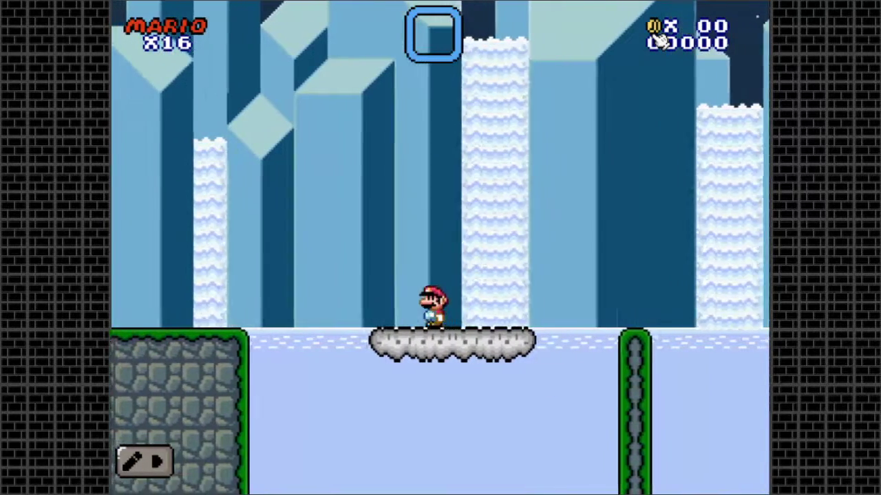
key("Right")
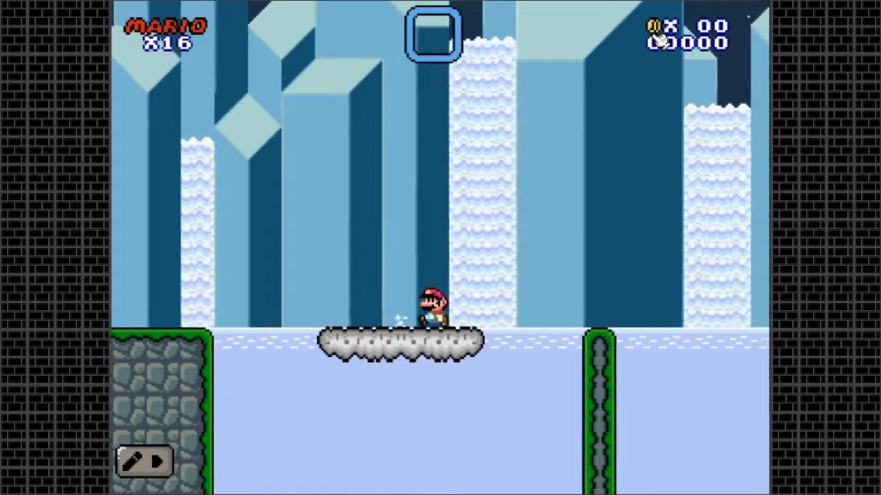
key("Left")
key("z")
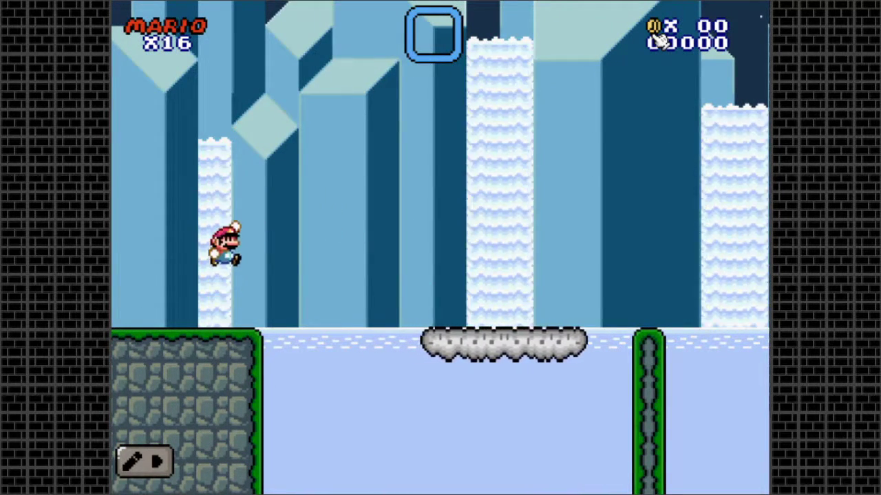
key("Right")
key("z")
key("Left")
key("z")
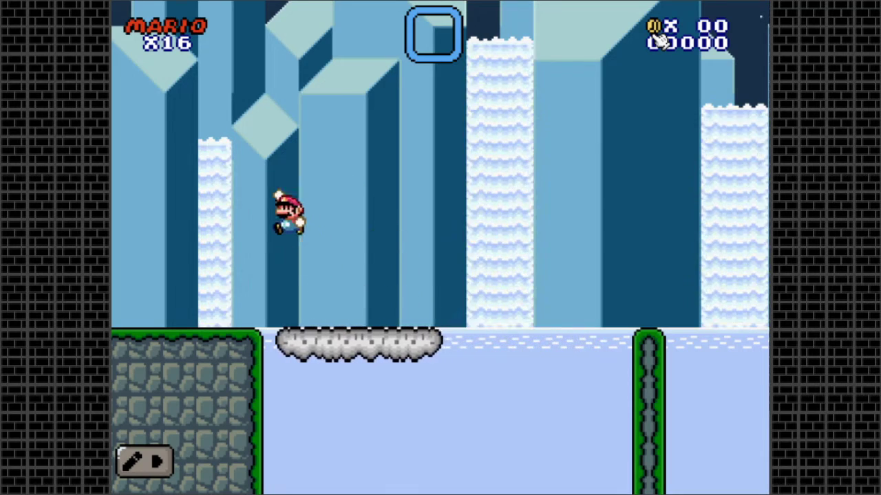
key("Right")
key("z")
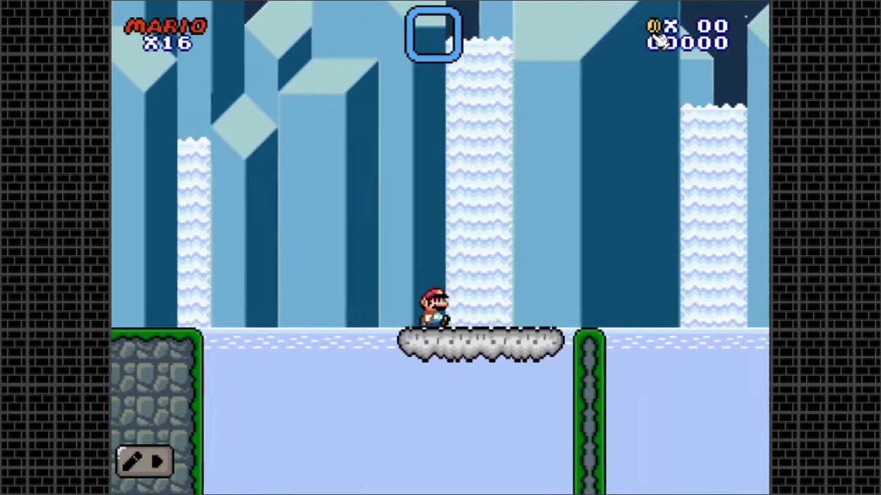
left_click(141, 463)
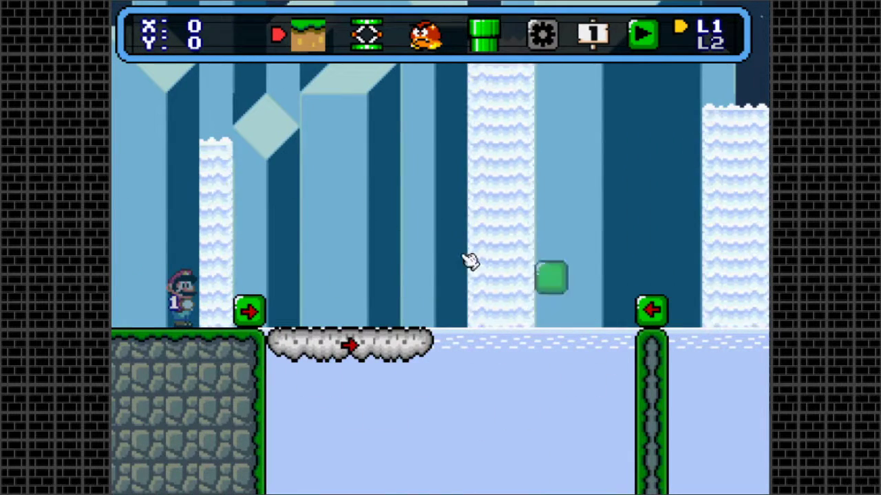
- Place a customizable checkered platform at water level in the open water beyond the pillar
key("Right")
key("Left")
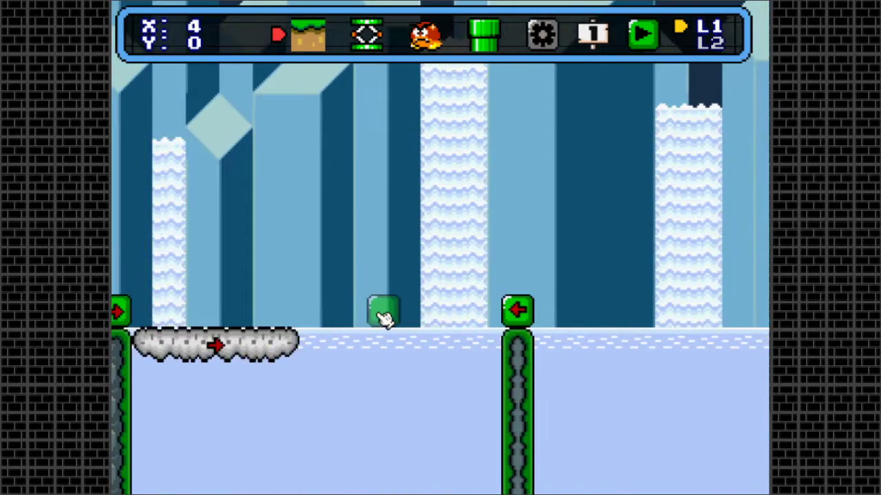
key("Right")
left_click(367, 35)
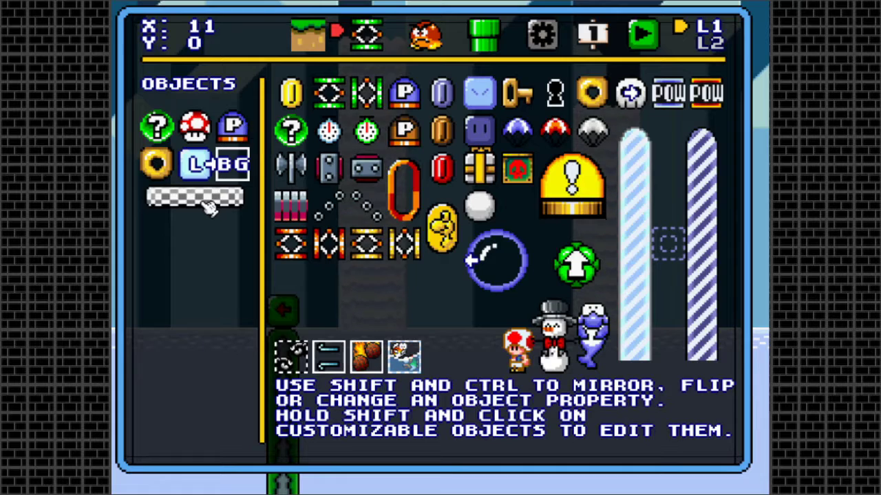
left_click(308, 40)
left_click(368, 38)
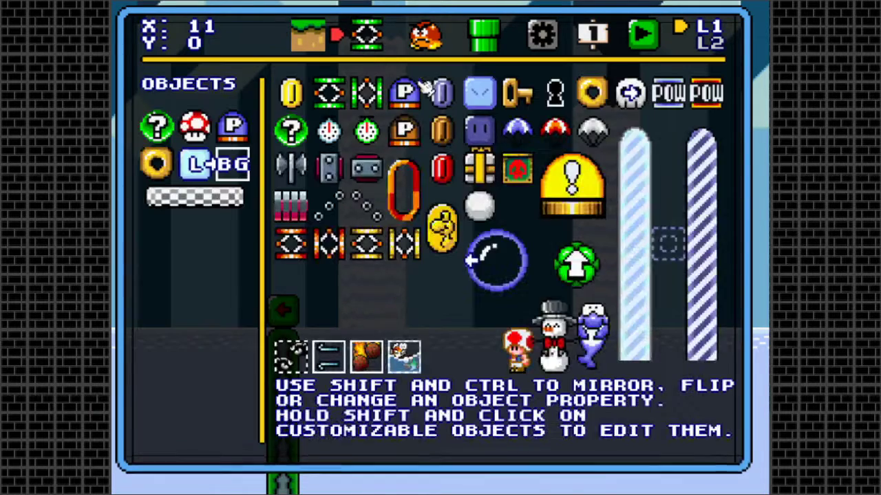
left_click(193, 206)
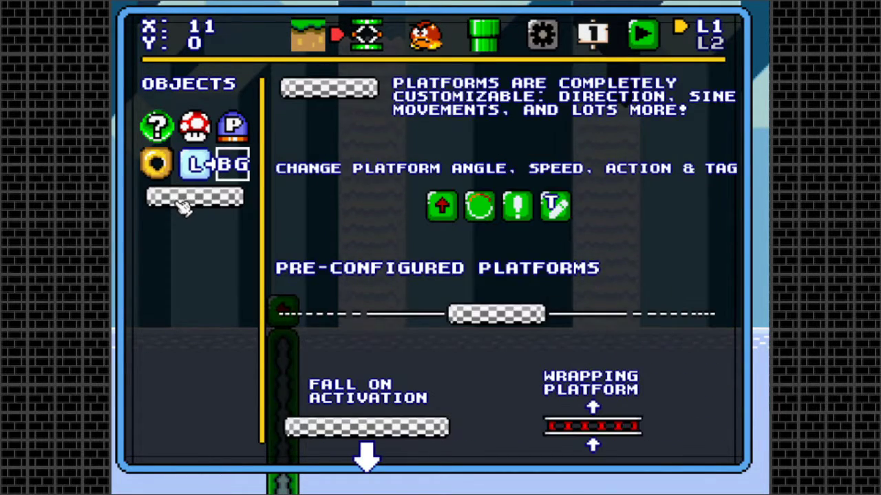
left_click(329, 88)
key("Right")
key("Right")
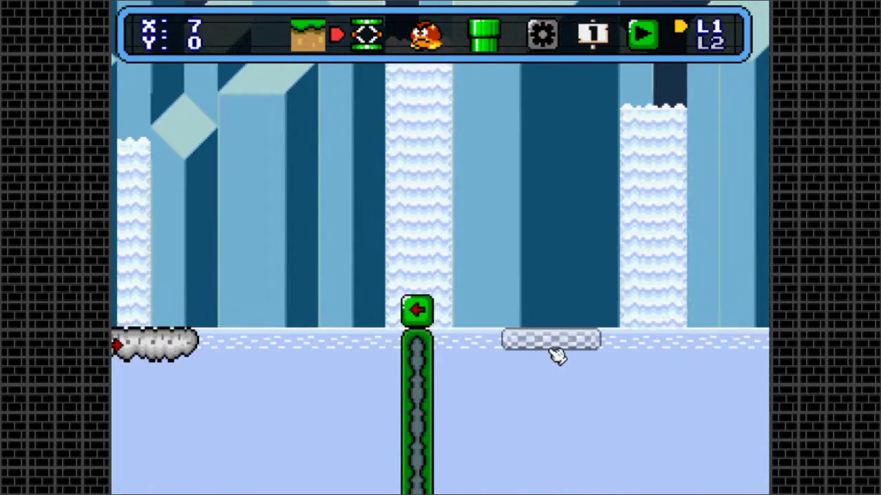
left_click(603, 352)
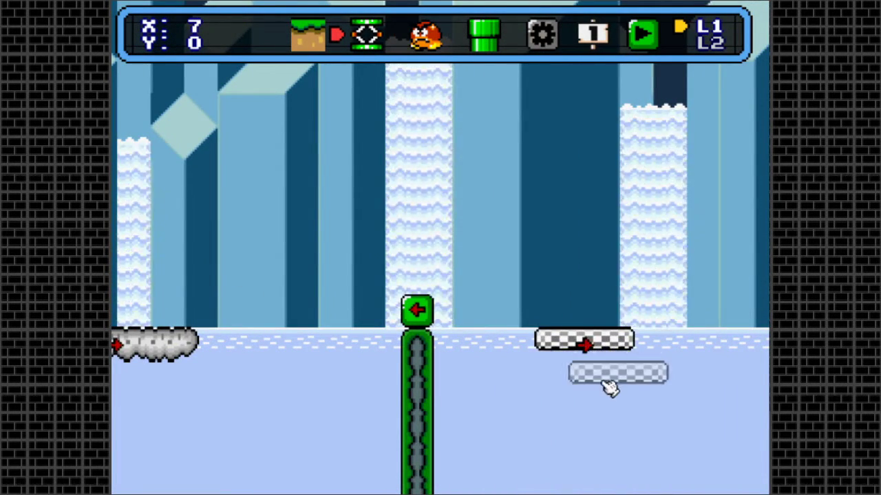
- Change the new platform's style to Donkey Kong and save
right_click(586, 350)
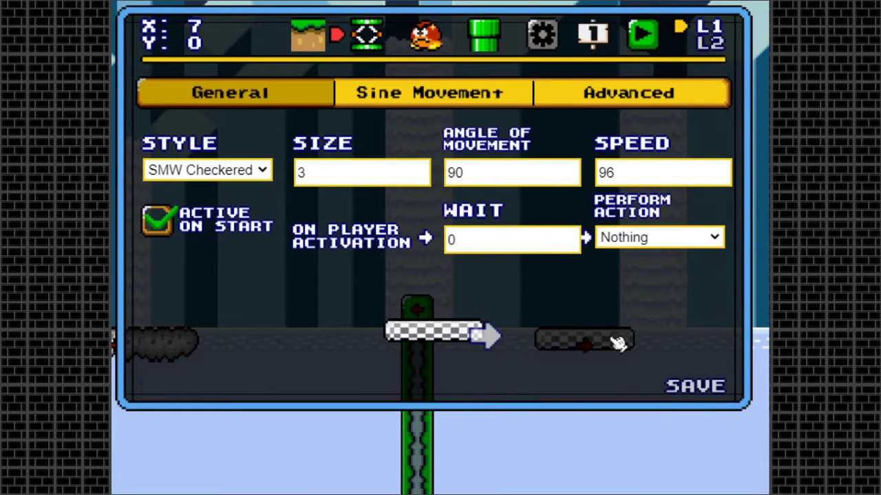
left_click(231, 173)
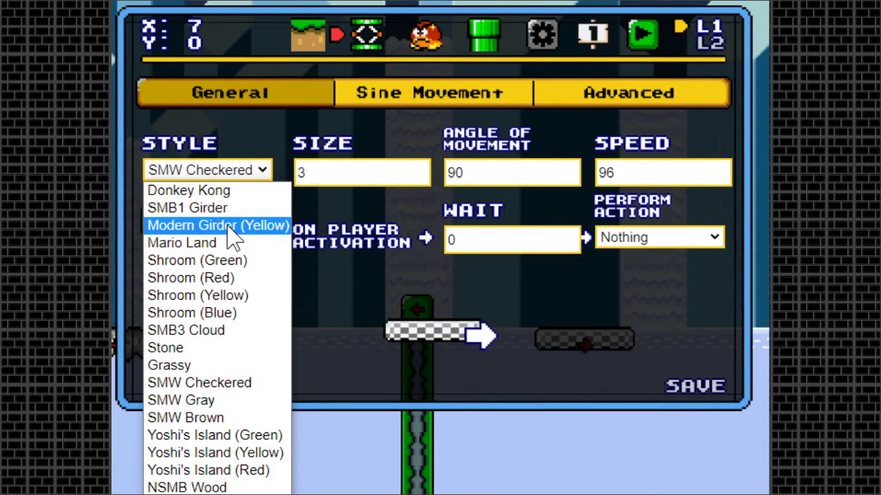
left_click(215, 193)
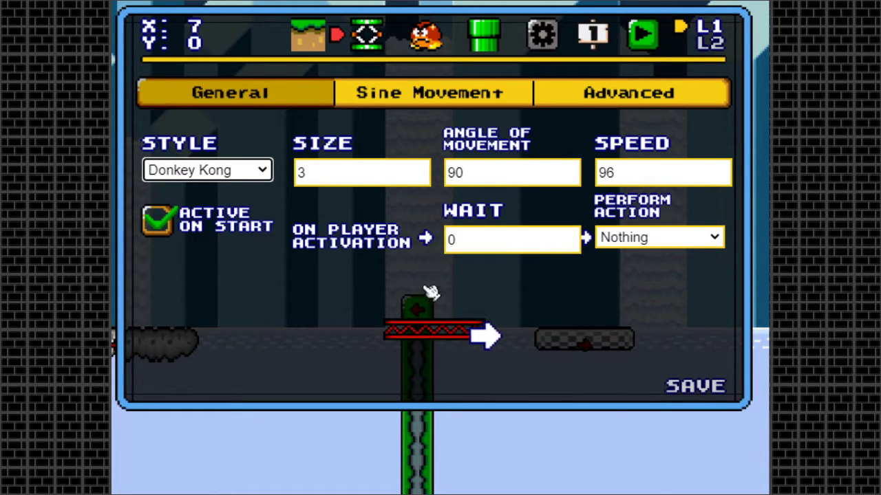
left_click(682, 388)
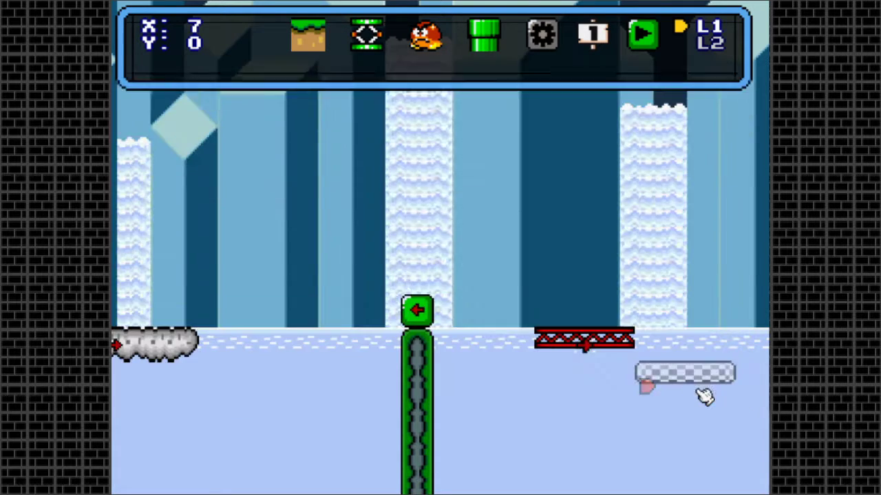
- Set the girder platform's angle of movement to 0, turn off Active on Start and save
key("Right")
left_click(417, 354)
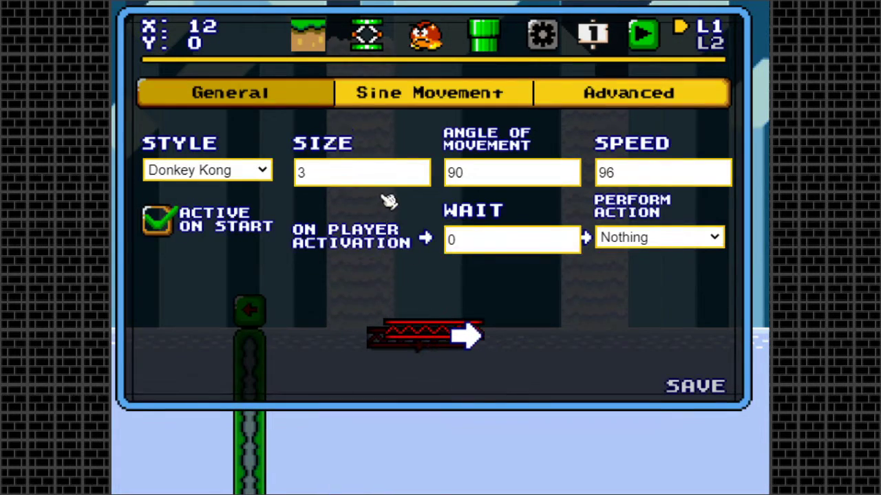
double_click(522, 174)
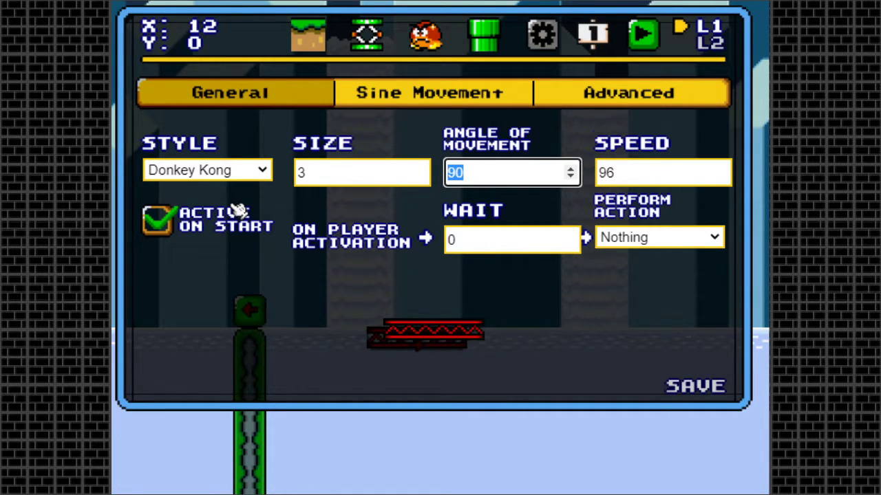
type("0")
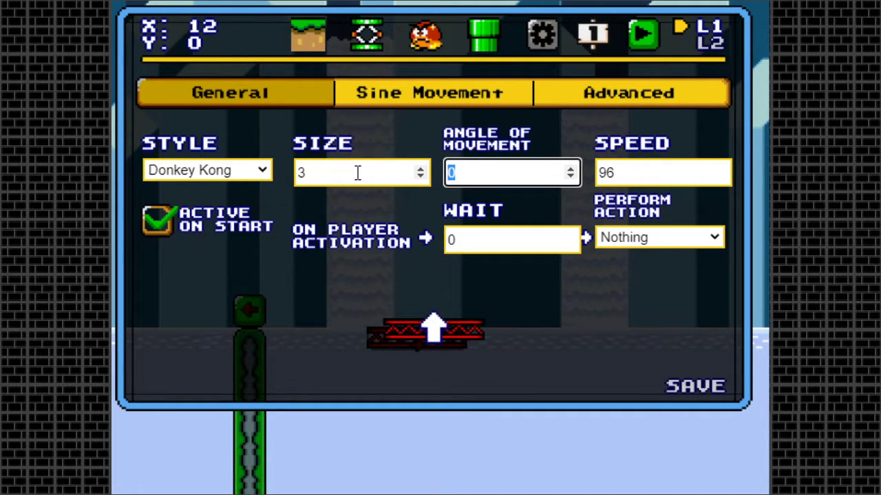
type("180")
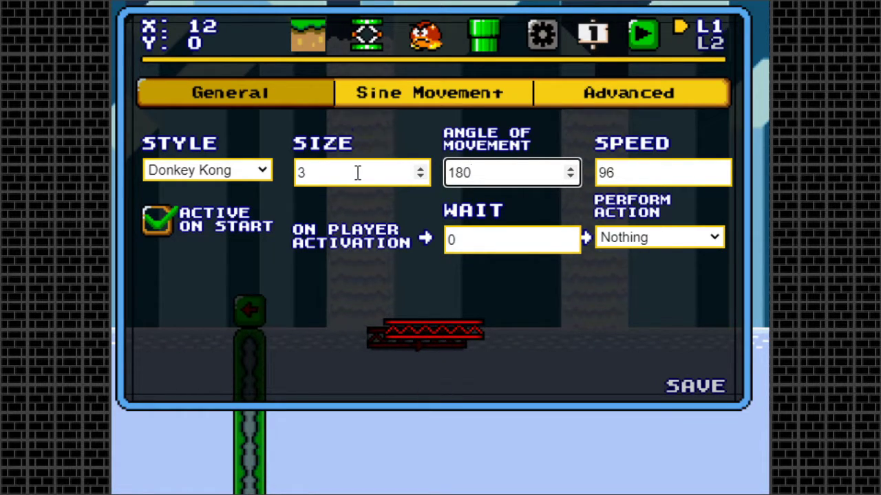
left_click_drag(493, 183, 409, 181)
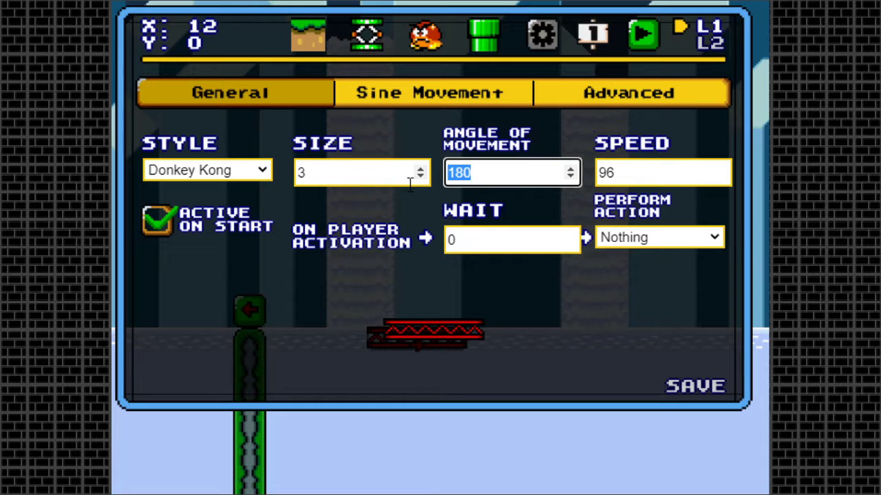
type("0")
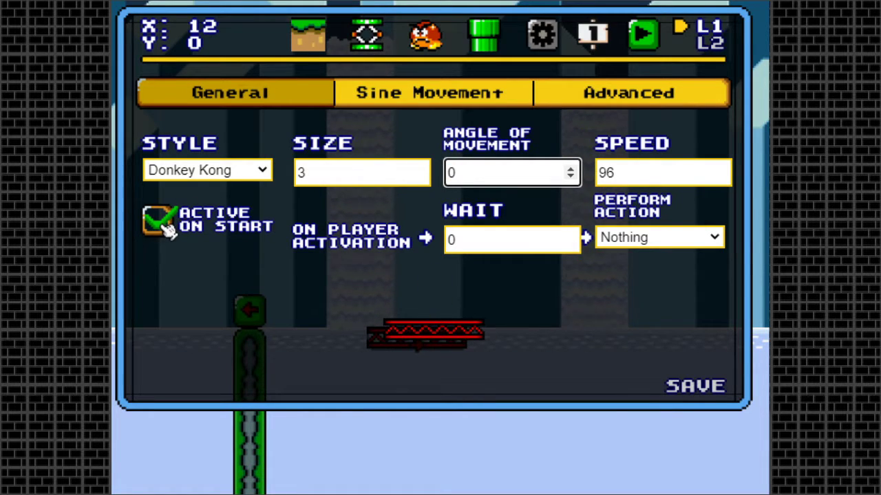
left_click(166, 228)
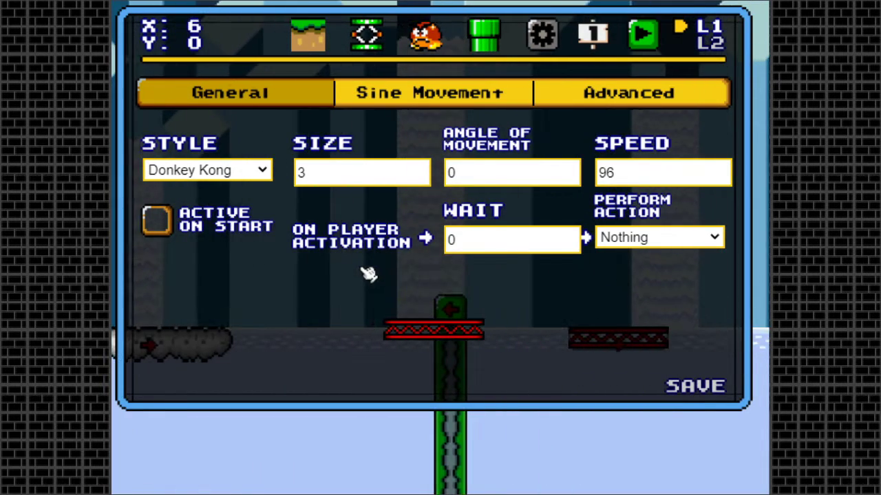
left_click(709, 389)
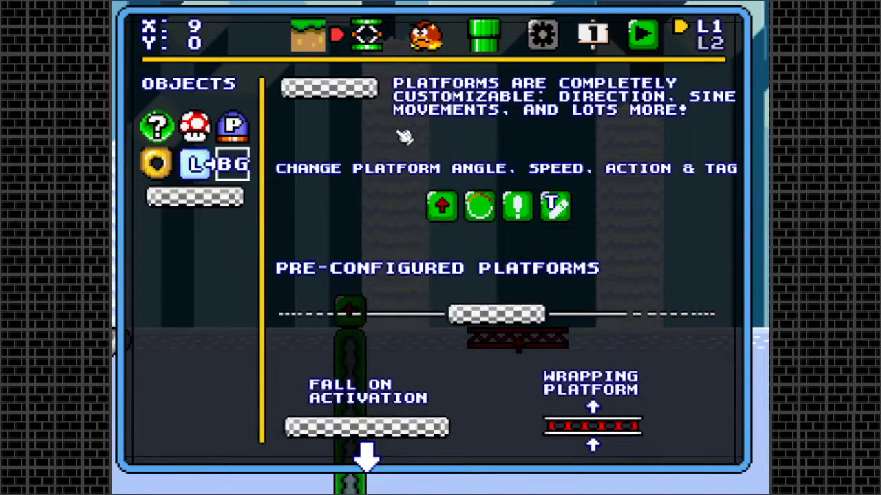
- Place two platform arrow blocks in line with the girder's centre, one below it and one high above it
left_click(447, 209)
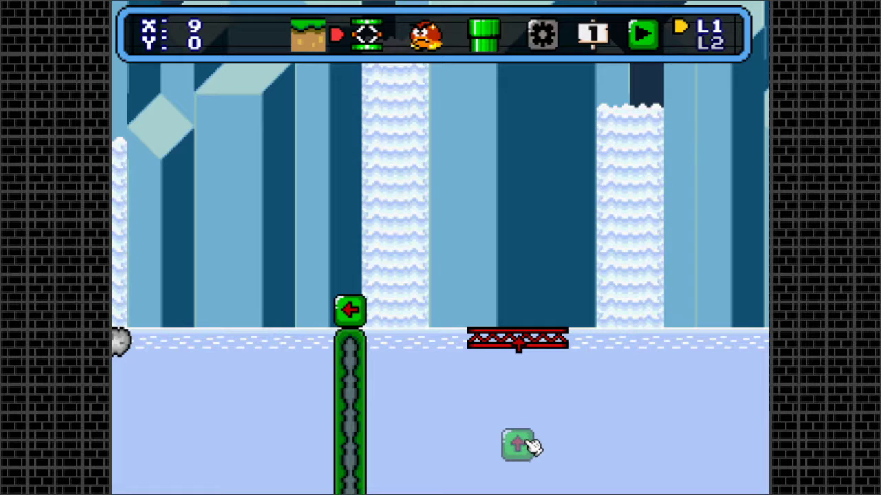
key("Left")
key("Right")
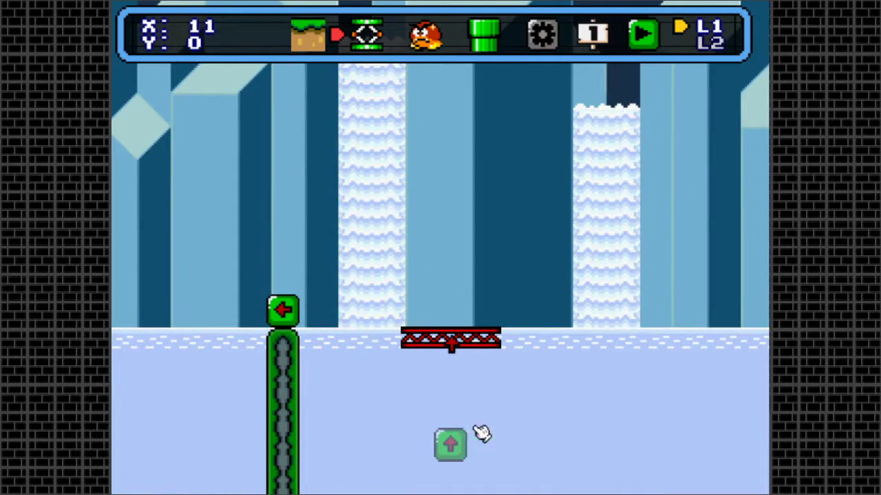
key("Left")
key("Right")
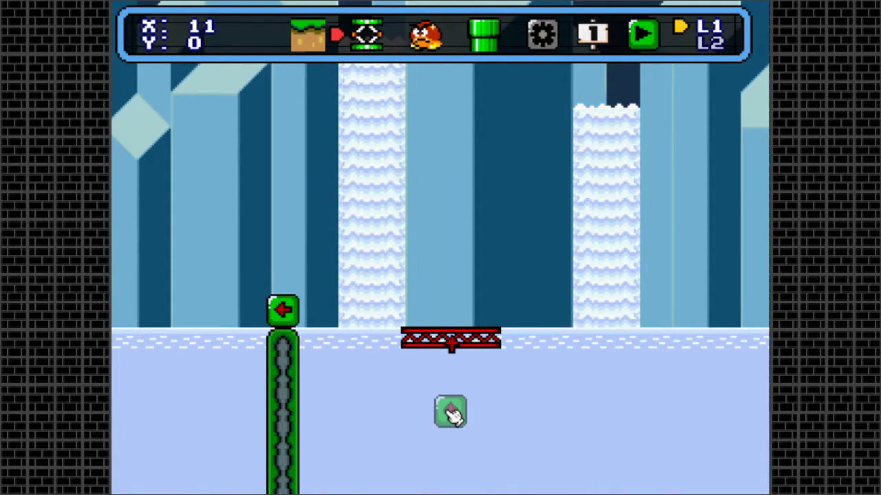
left_click(457, 419)
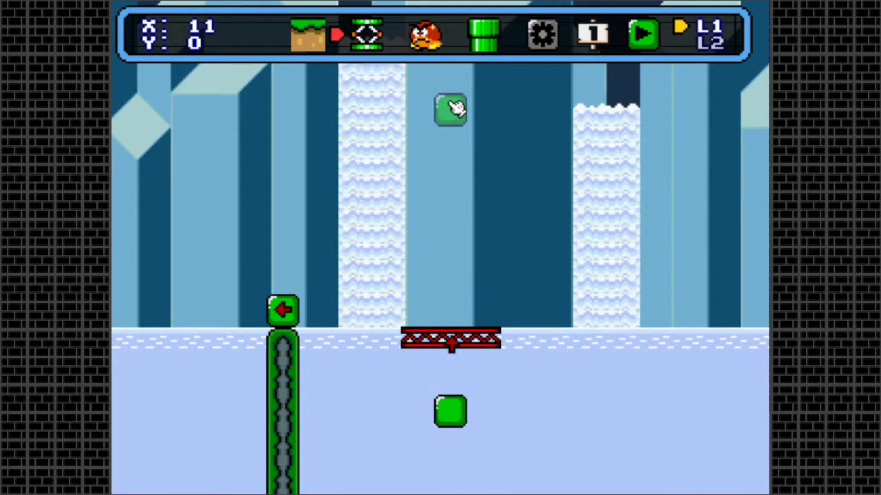
left_click(456, 112)
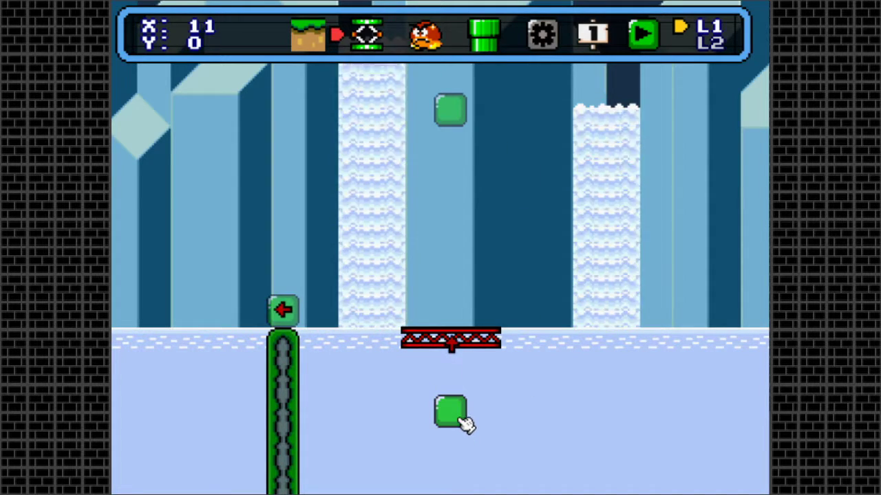
- Set the angle of the arrow block below the girder platform to 0 and save
left_click(462, 418)
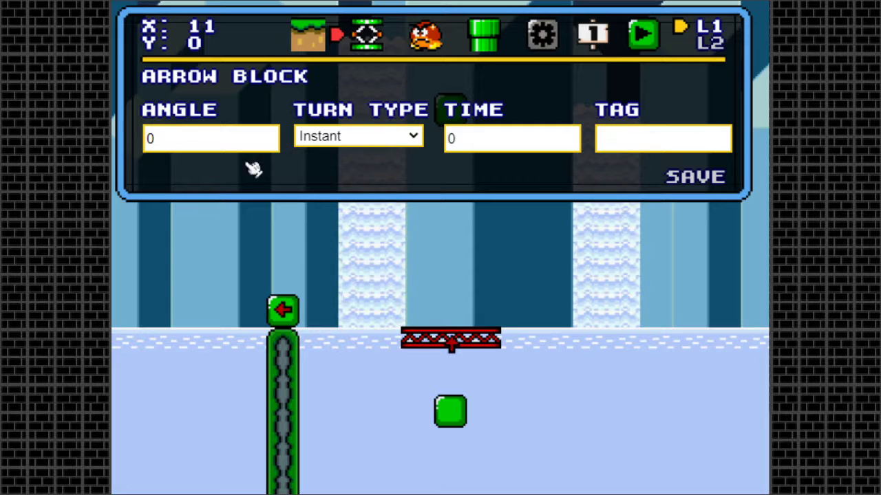
double_click(241, 139)
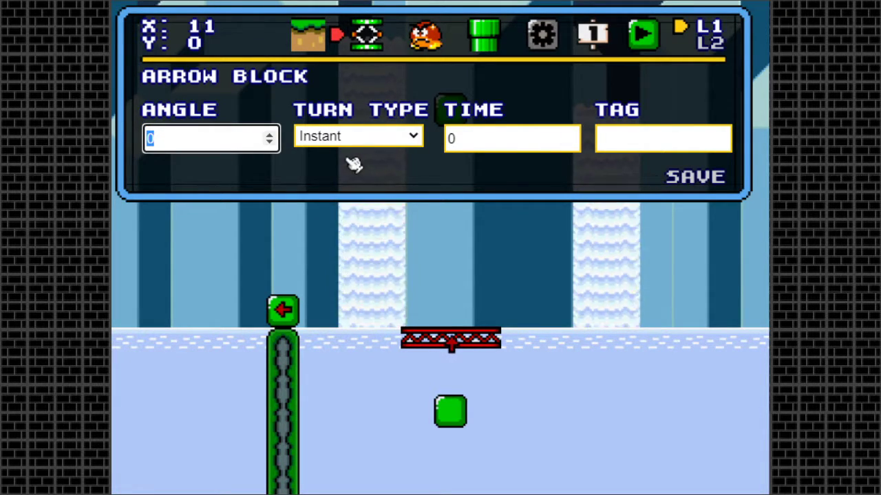
left_click(712, 177)
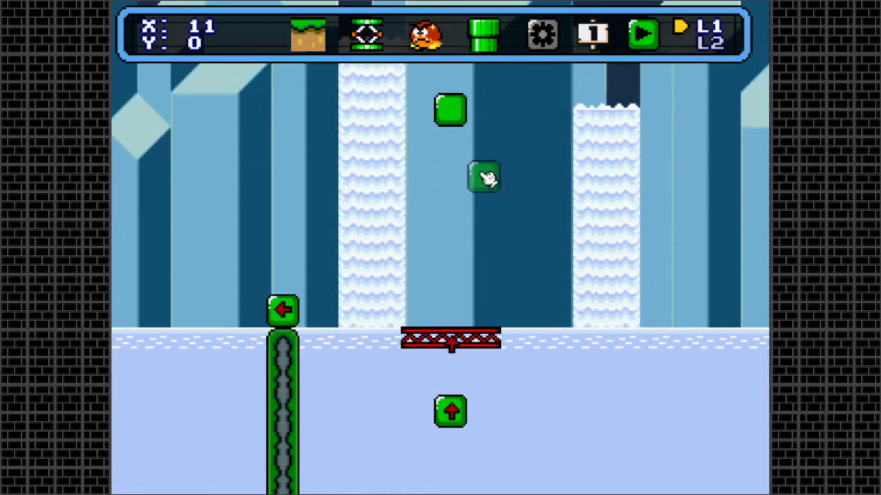
- Set the angle of the arrow block high above the girder platform to 180 and save
left_click(455, 115)
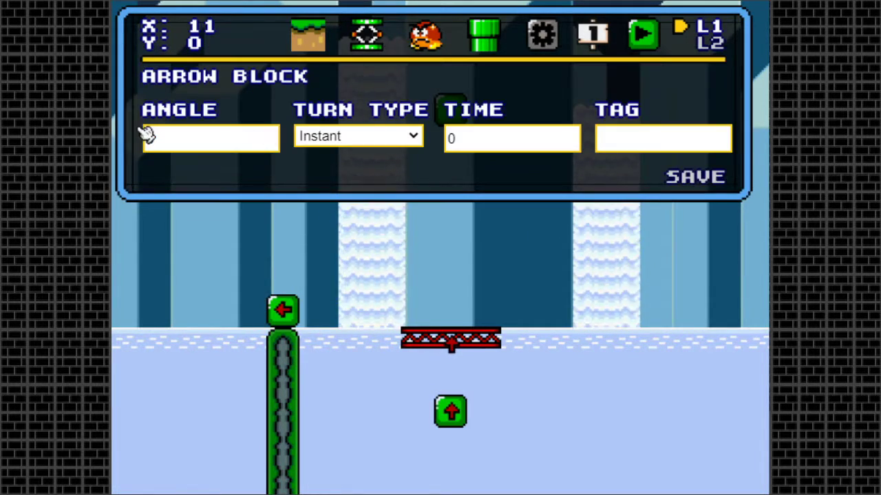
double_click(149, 137)
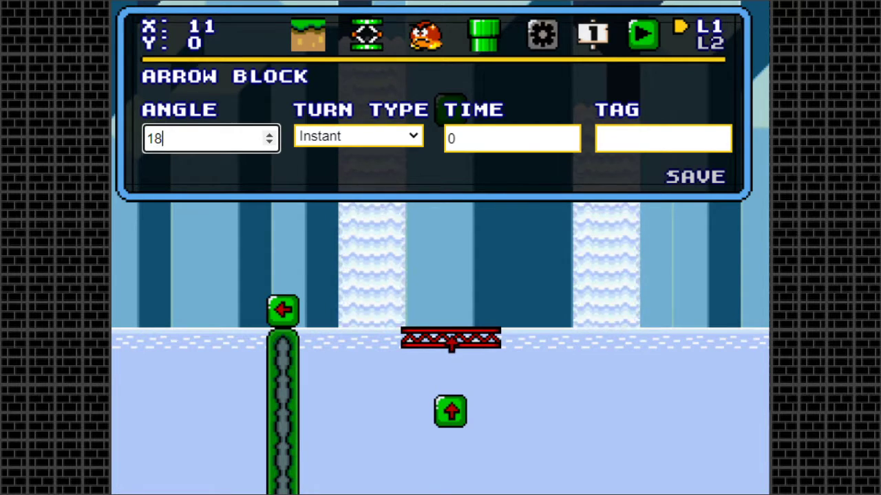
left_click(710, 177)
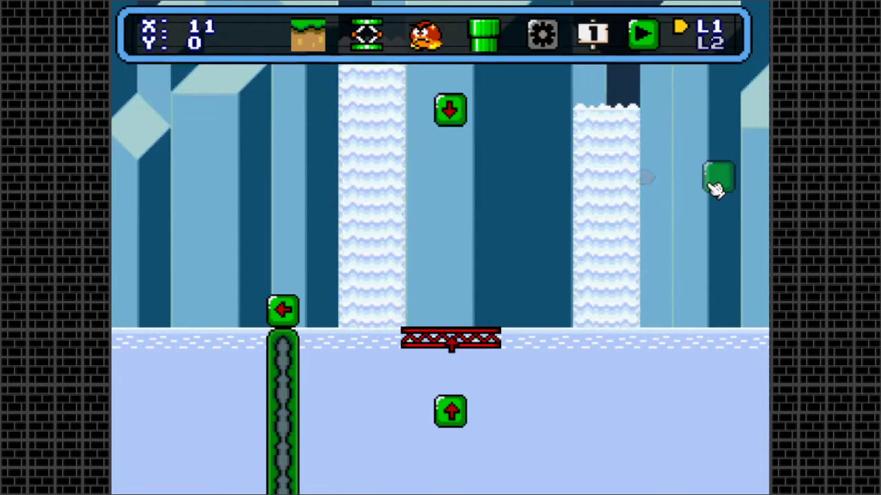
- Turn off both Active on Start options in the girder platform's sine movement settings, toggle the preview and save
key("Left")
key("Left")
key("Left")
key("Left")
key("Left")
left_click(600, 341)
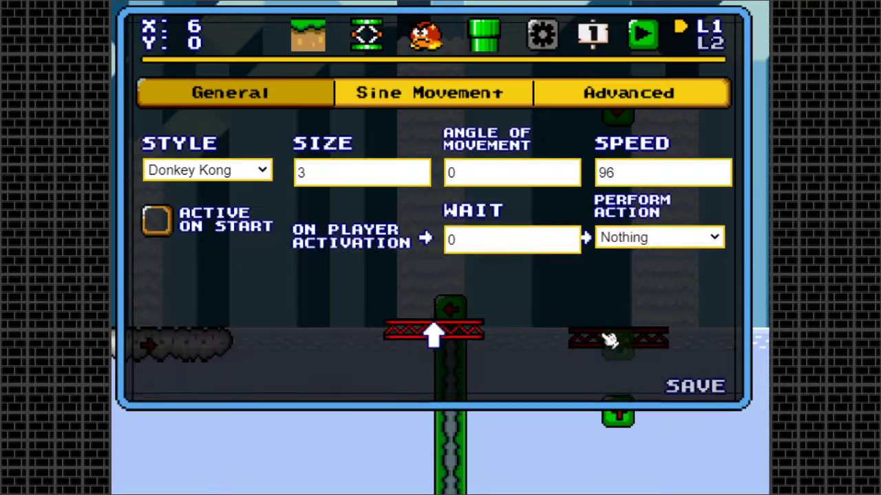
left_click(406, 102)
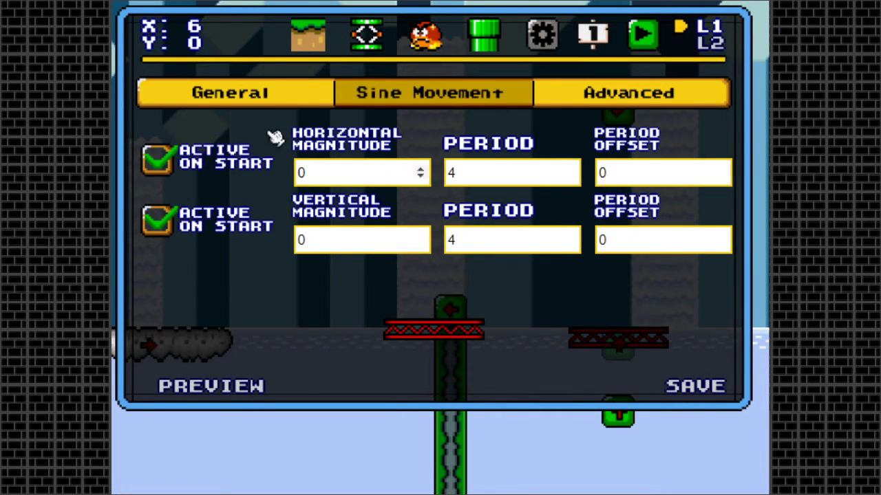
left_click(161, 160)
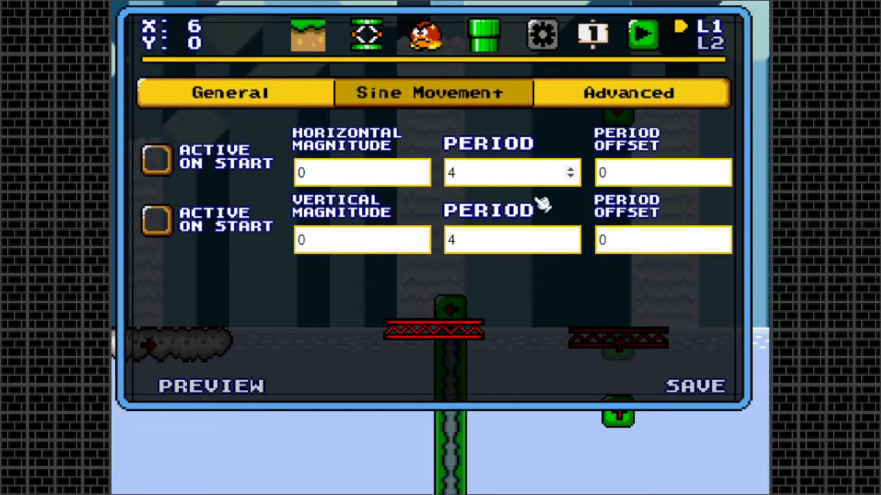
left_click(252, 393)
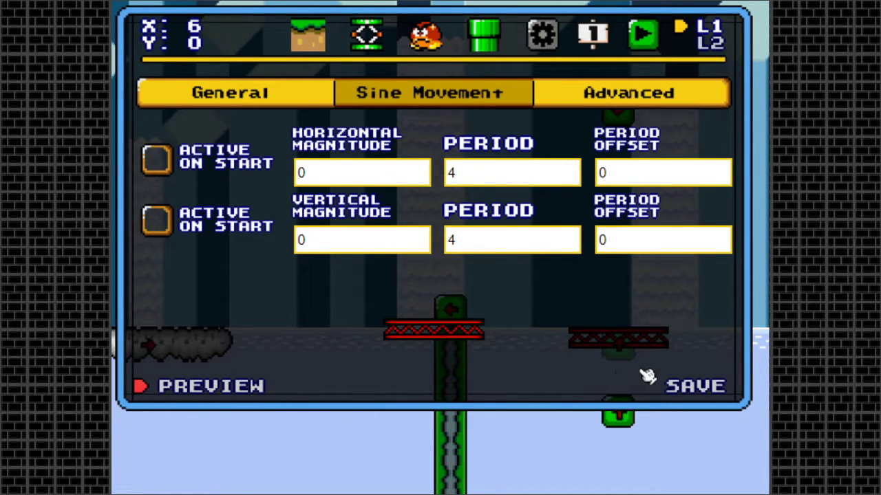
left_click(710, 387)
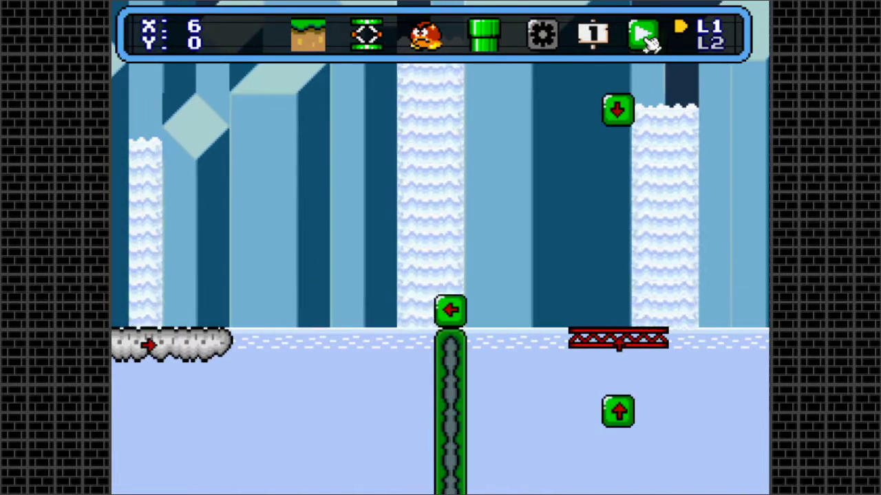
- Play-test the level, crossing on the grey platform and the pillar to land on the girder platform
left_click(644, 36)
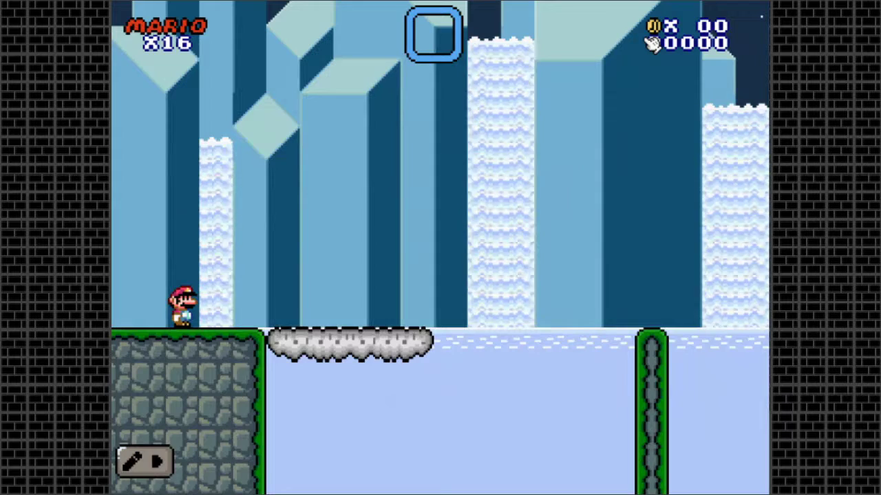
key("Right")
key("z")
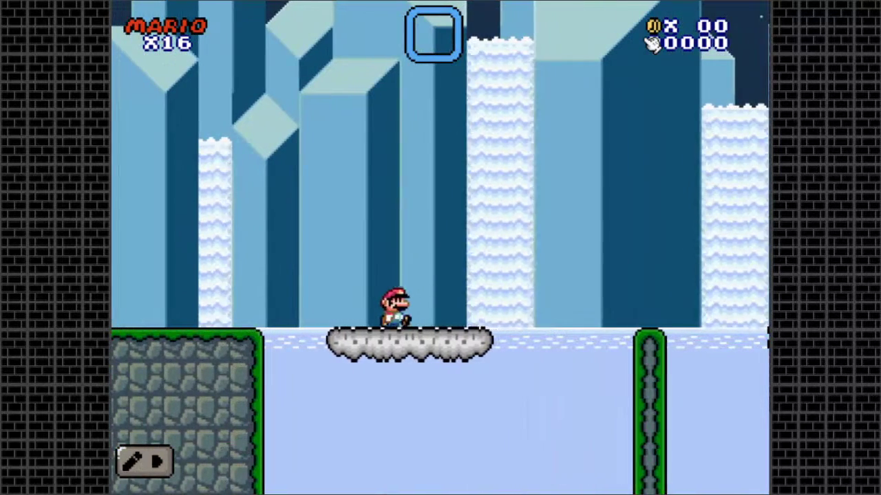
key("Right")
key("z")
key("Right")
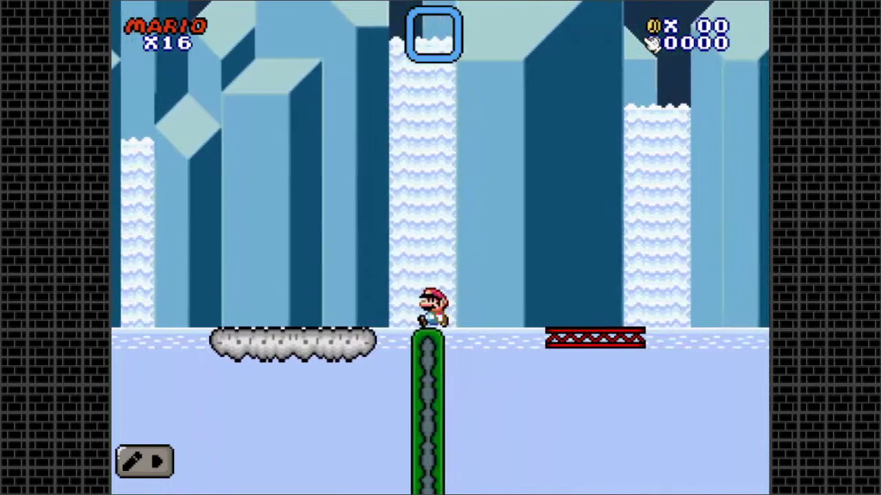
key("z")
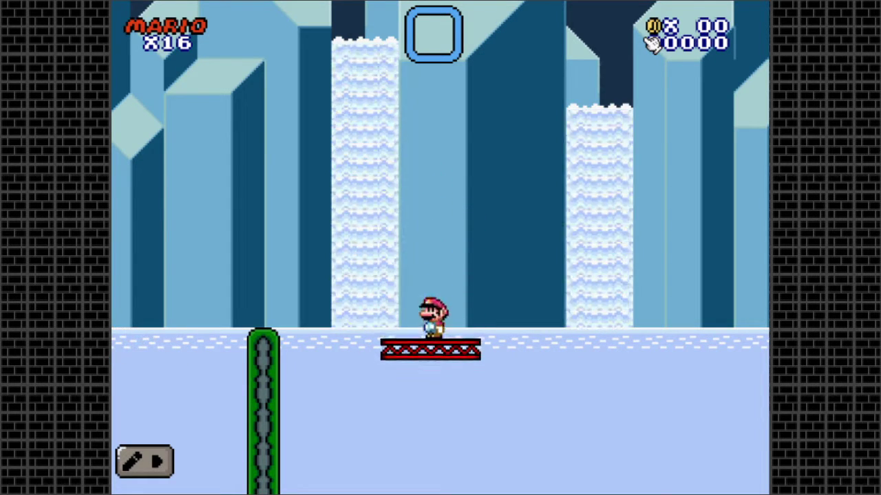
- Ride and jump on the girder platform as it moves between the two arrow blocks, and return to the editor
key("Left")
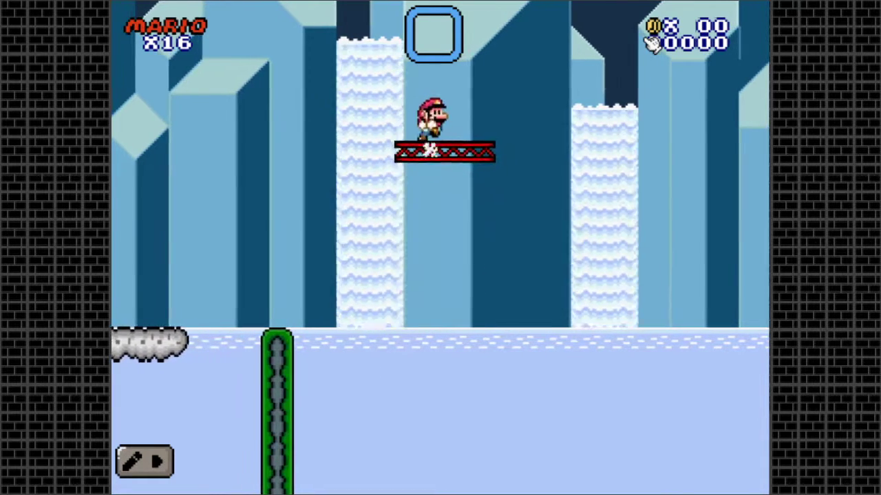
key("Right")
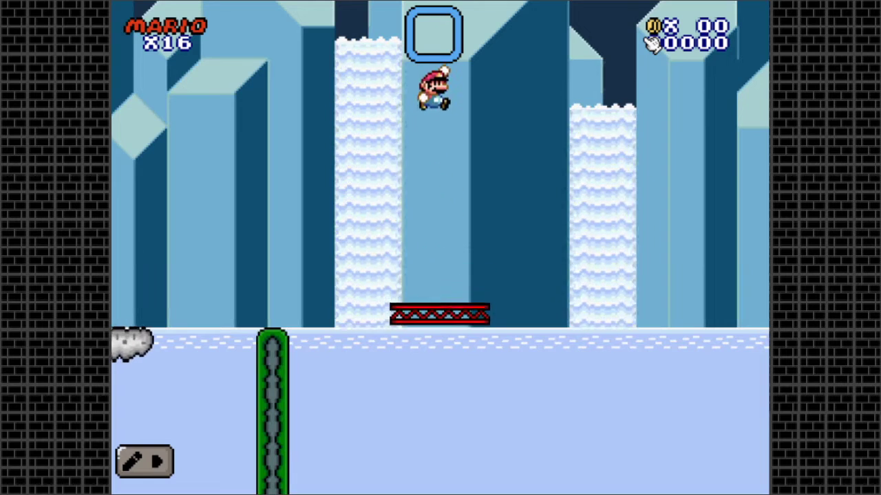
key("Right")
key("z")
key("Right")
key("Left")
key("z")
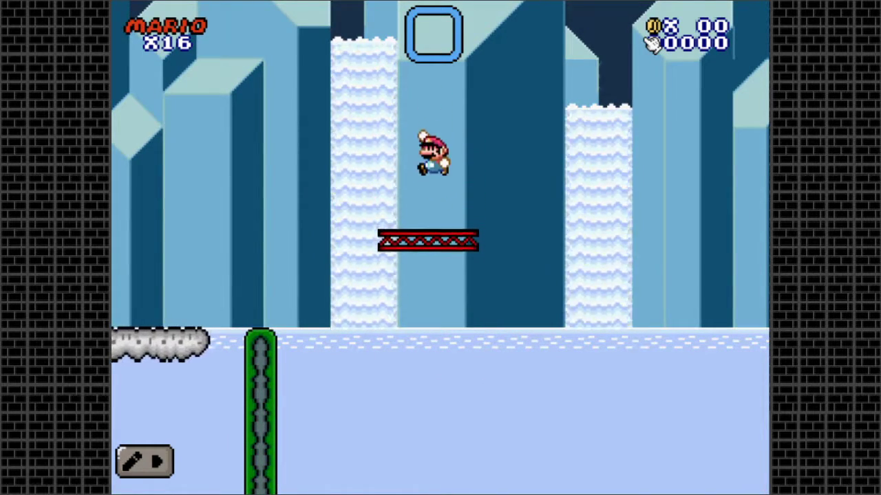
key("Right")
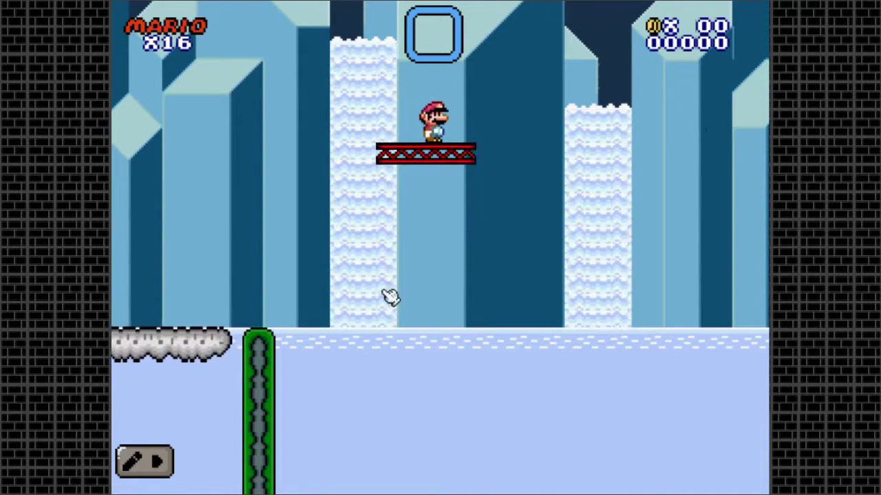
left_click(142, 465)
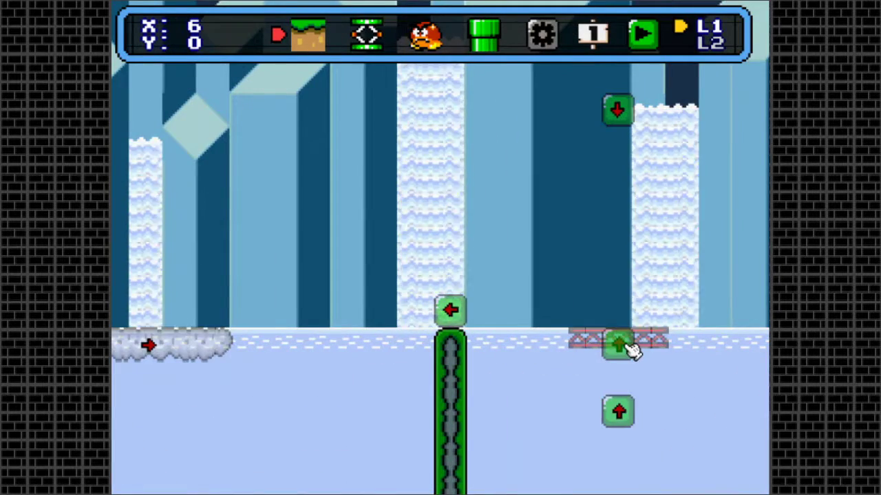
- Set the girder platform's speed to 192 and save
right_click(629, 347)
double_click(640, 175)
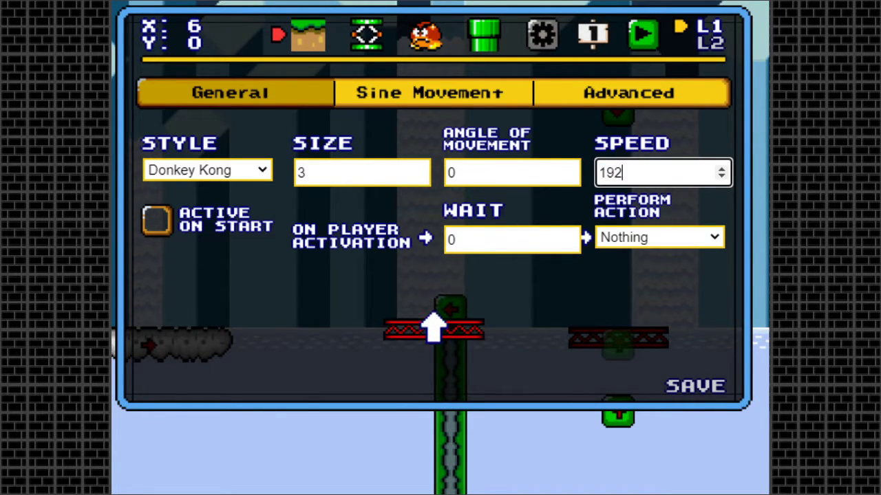
left_click(699, 388)
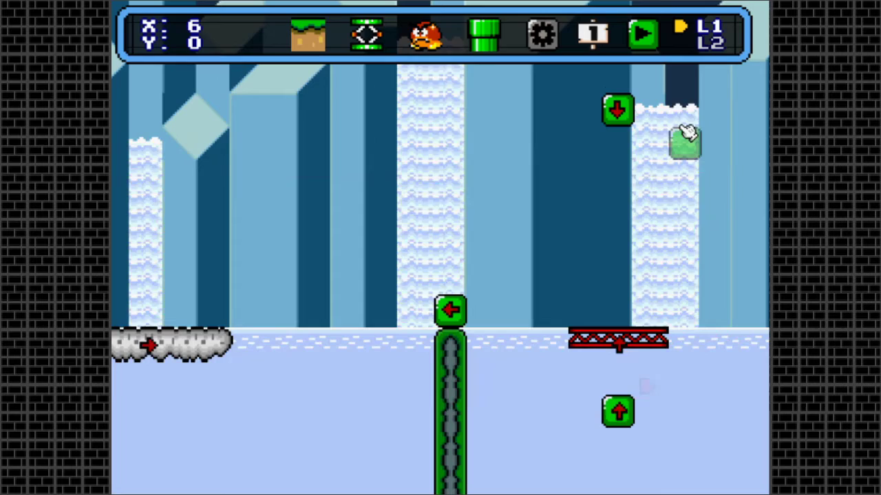
- Play-test the faster girder platform by riding it between its arrow blocks, and return to the editor
left_click(641, 32)
key("Right")
key("z")
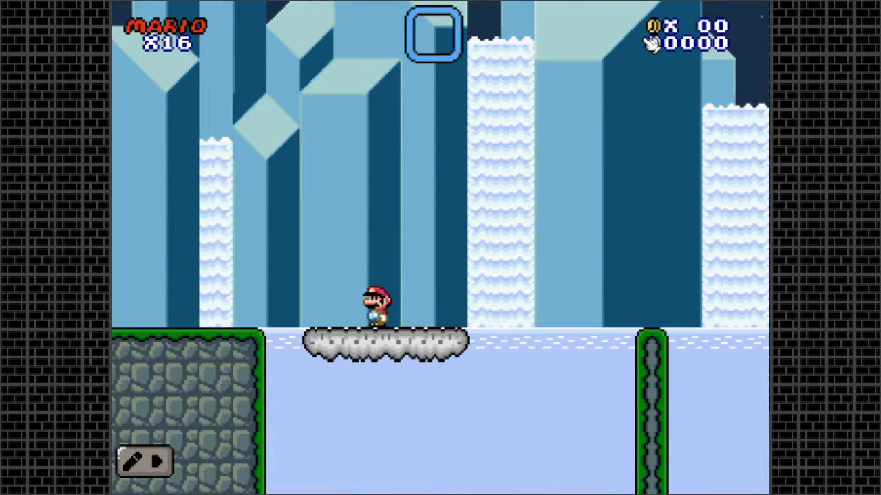
key("Right")
key("z")
key("z")
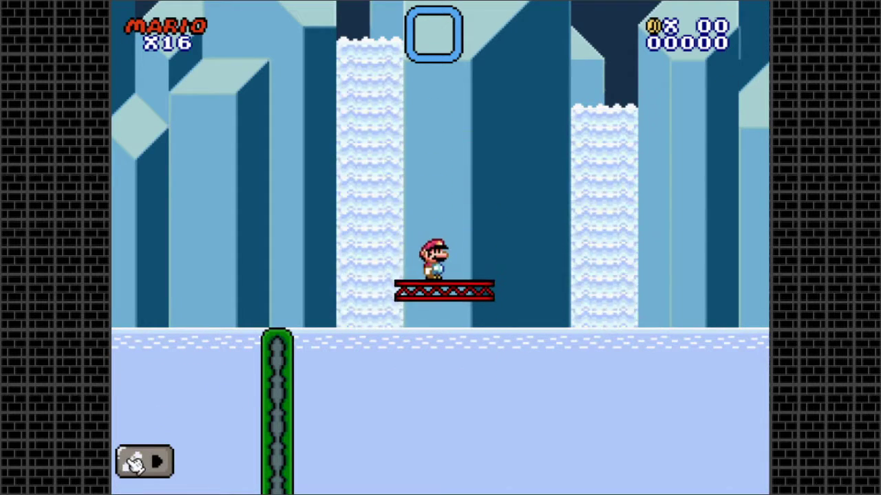
left_click(141, 462)
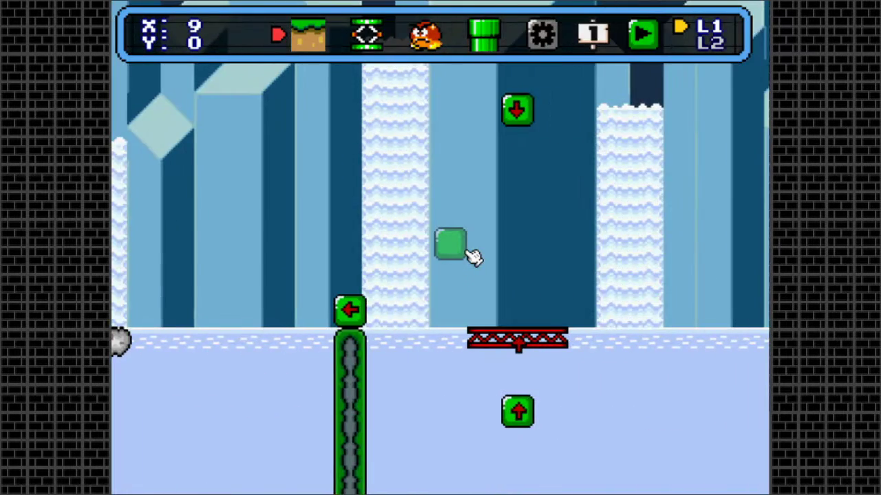
key("Left")
key("Right")
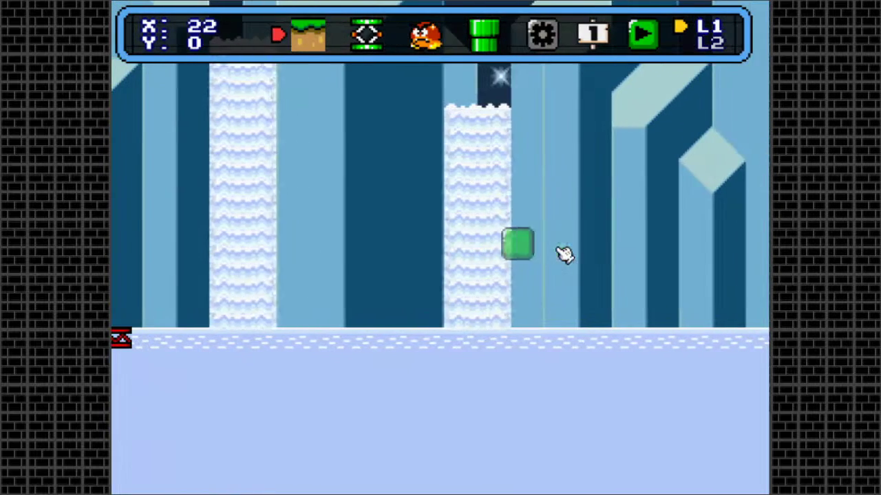
key("Left")
key("Right")
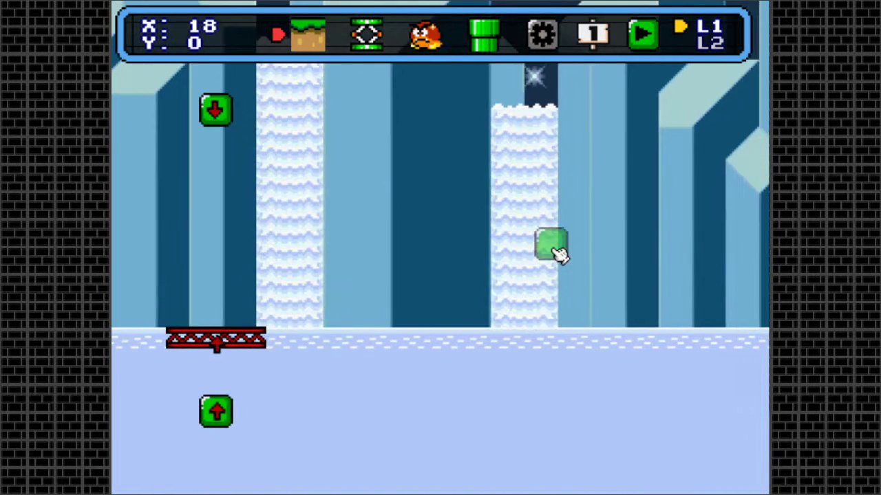
key("Left")
key("Right")
key("Left")
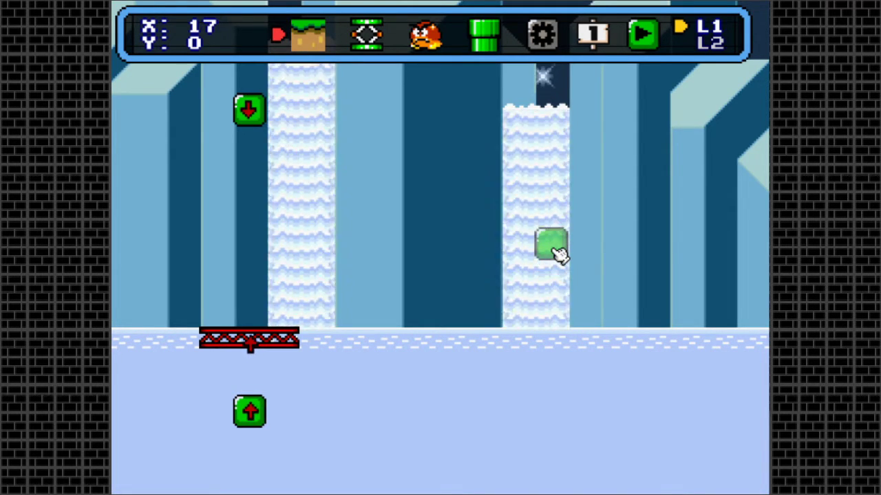
key("Left")
key("Right")
key("Left")
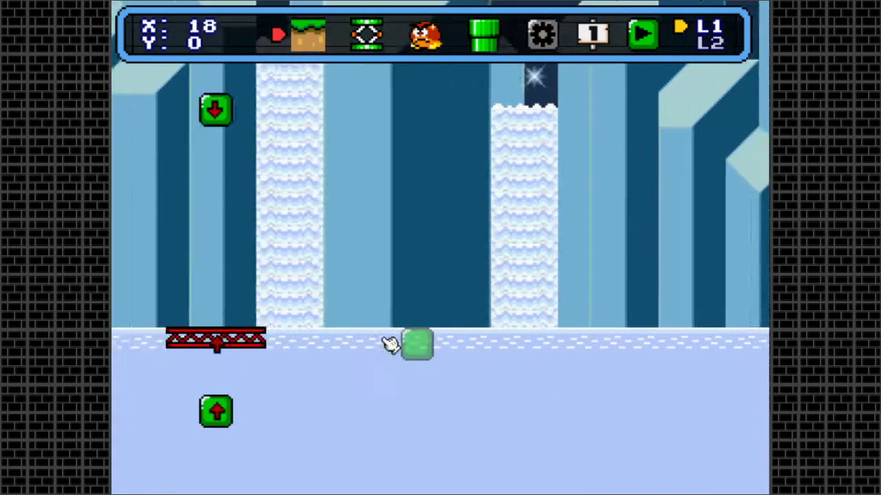
key("Right")
key("Left")
key("Right")
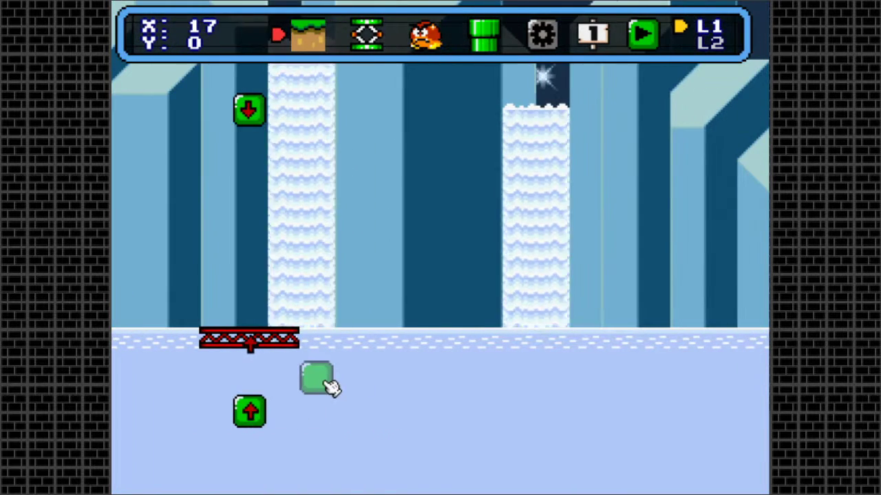
- Turn on the editor grid over the open area beyond the girder platform
left_click(371, 36)
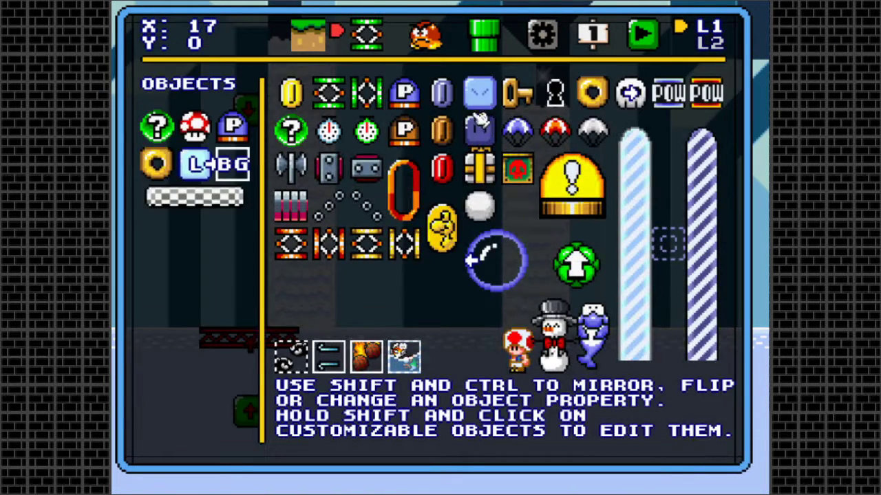
left_click(468, 267)
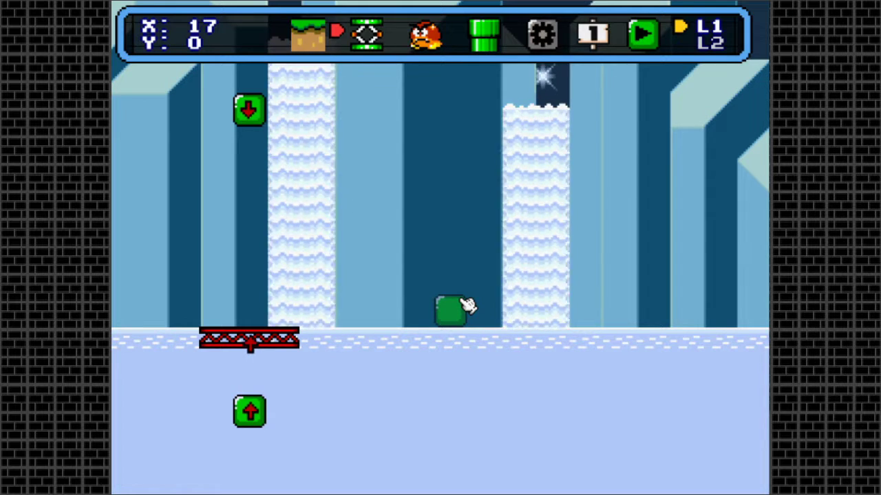
left_click_drag(468, 306, 461, 292)
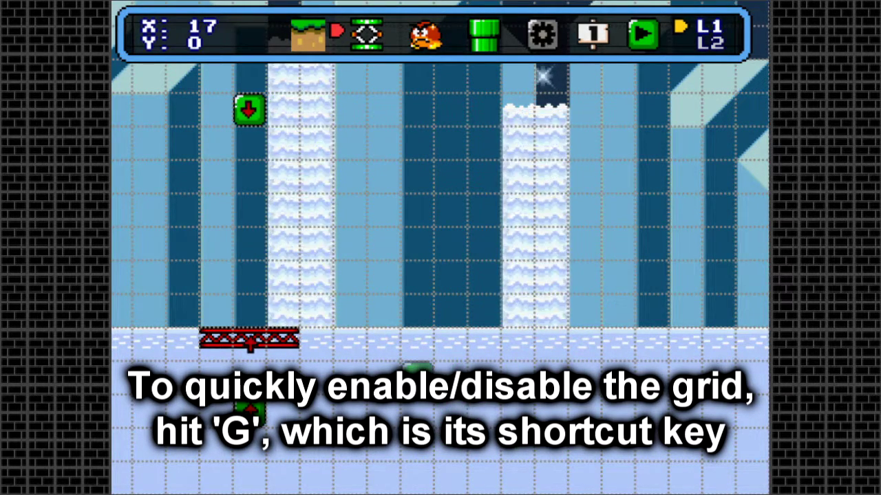
- Lay a rising diagonal of nine arrow blocks beyond the girder platform, one per grid cell, and erase all but the two end blocks
left_click(429, 384)
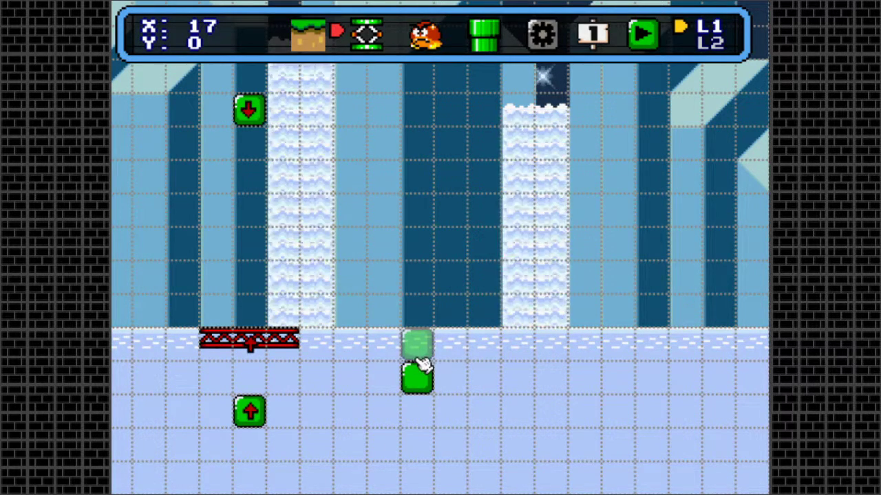
left_click(456, 348)
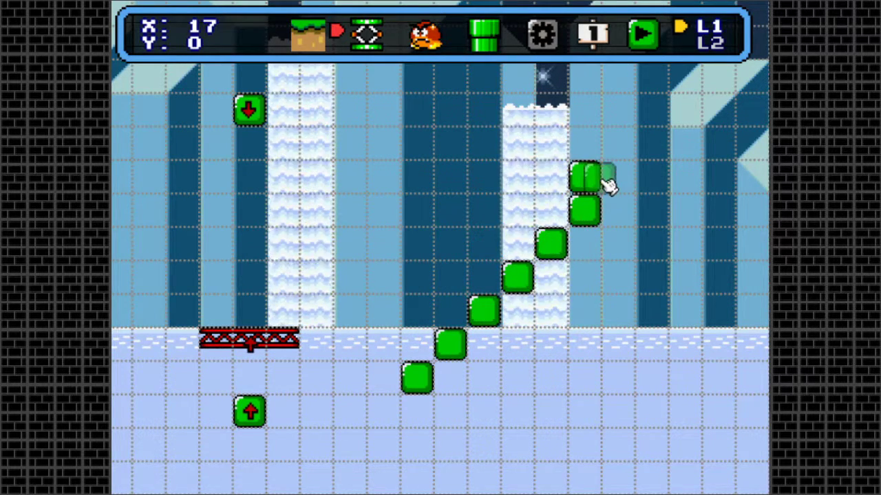
left_click(623, 183)
left_click(662, 142)
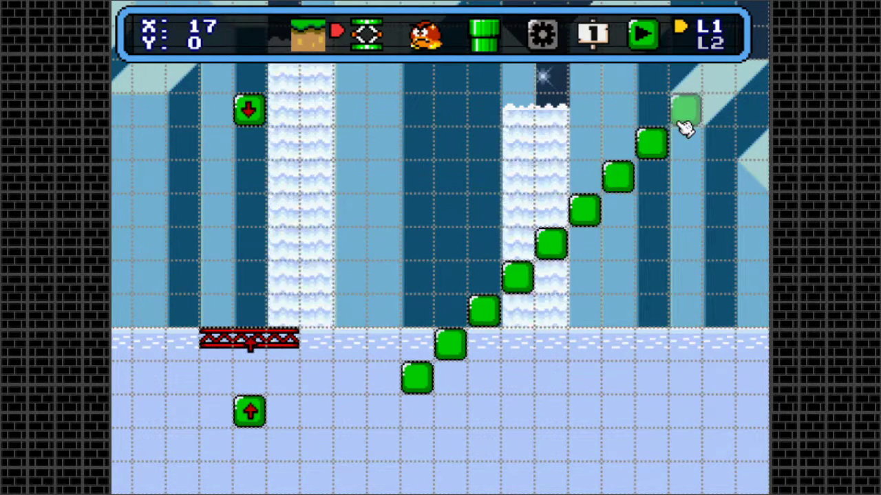
left_click(690, 127)
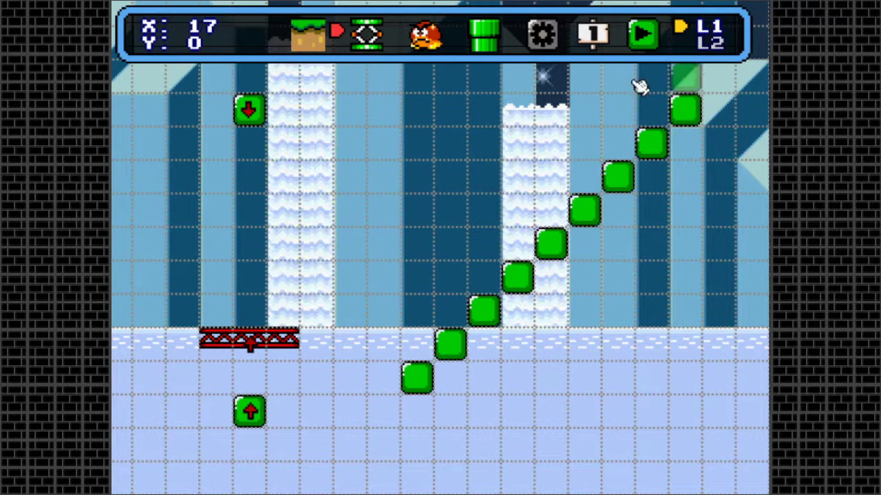
mouse_move(668, 172)
left_mouse_down()
mouse_move(479, 313)
mouse_move(454, 347)
left_mouse_up()
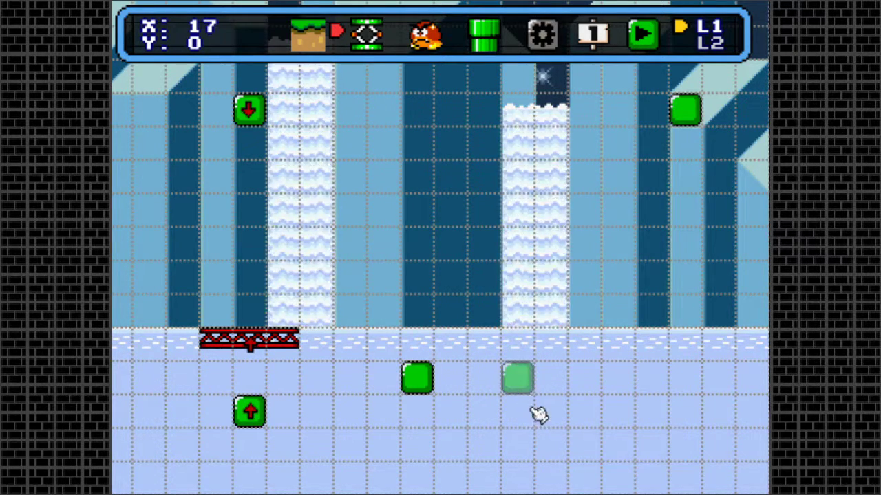
- Place a customizable platform above the lower blank arrow block, set its style to Mario Land, and save
left_click(370, 38)
left_click(222, 197)
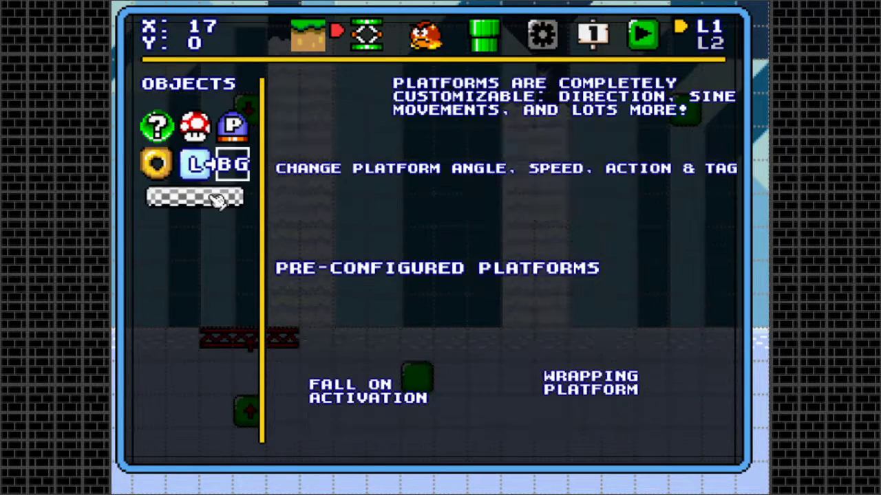
left_click(337, 95)
left_click(472, 354)
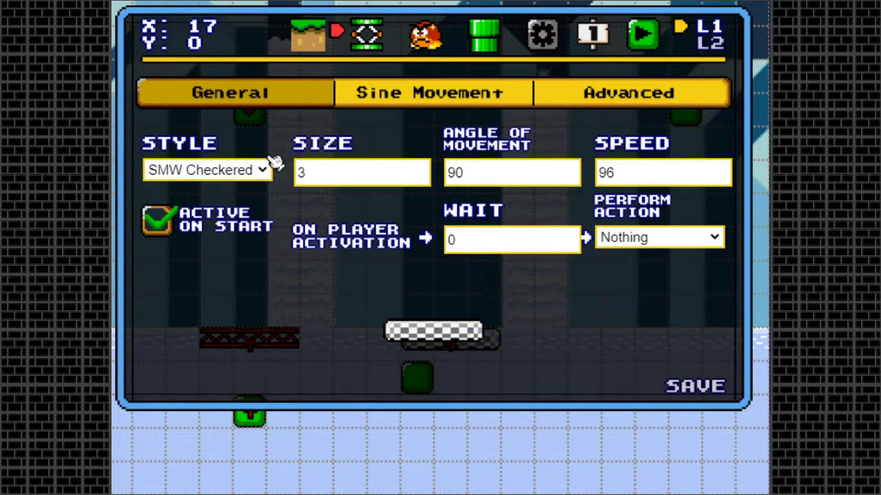
left_click(262, 171)
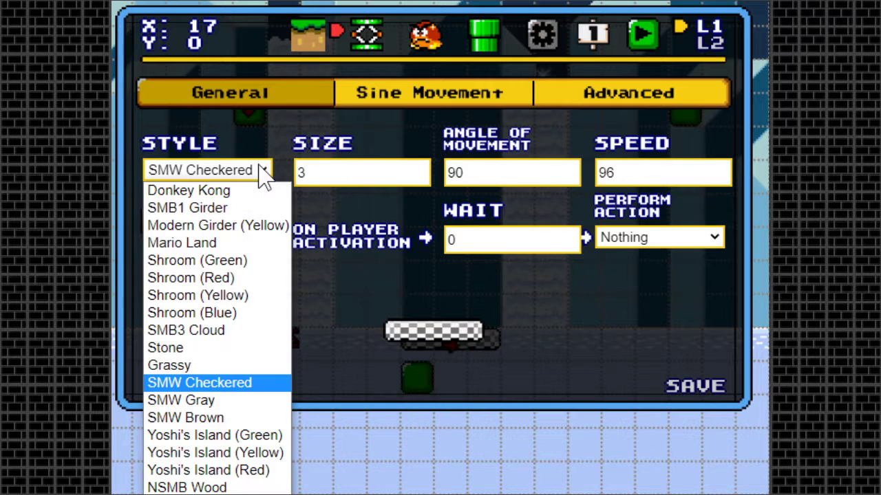
left_click(203, 246)
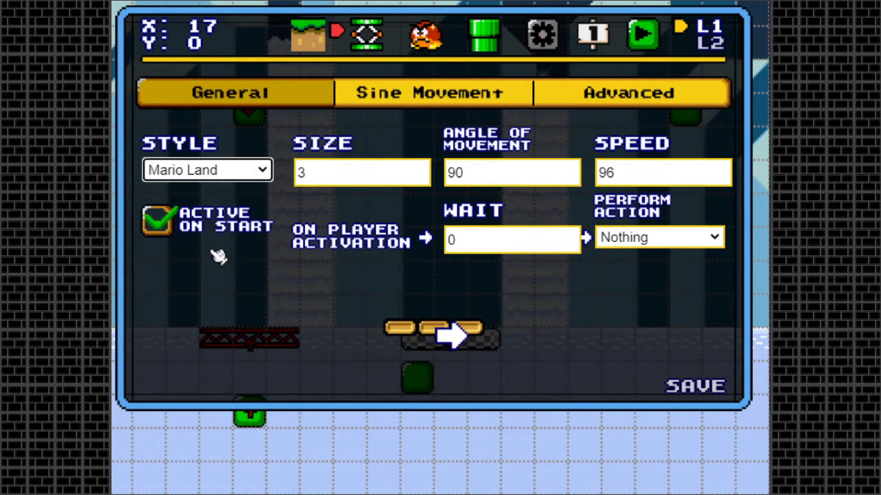
left_click(694, 399)
- Turn off Active on Start for the Mario Land platform, set its size to 5 and its movement angle diagonally up-right, and save
left_click(462, 347)
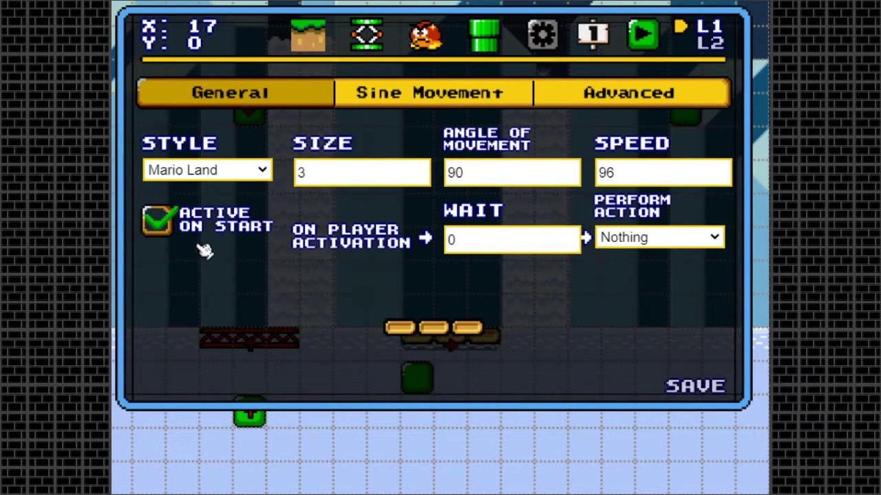
left_click(160, 220)
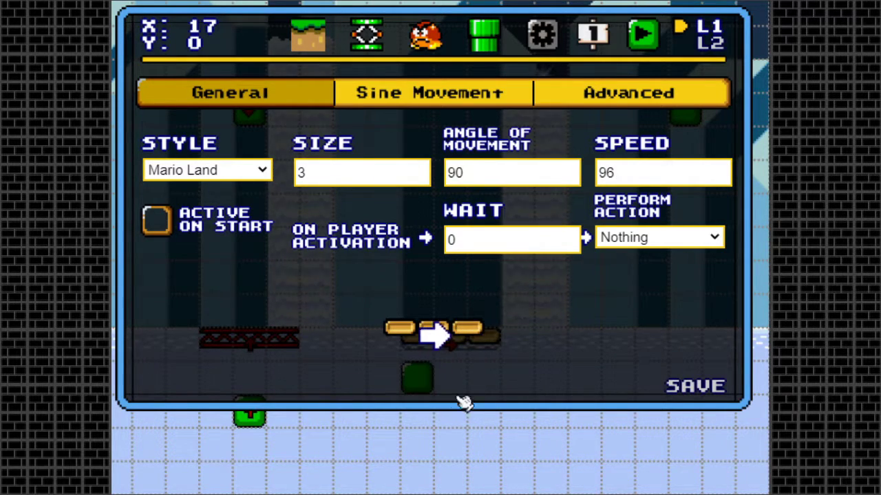
left_click(363, 169)
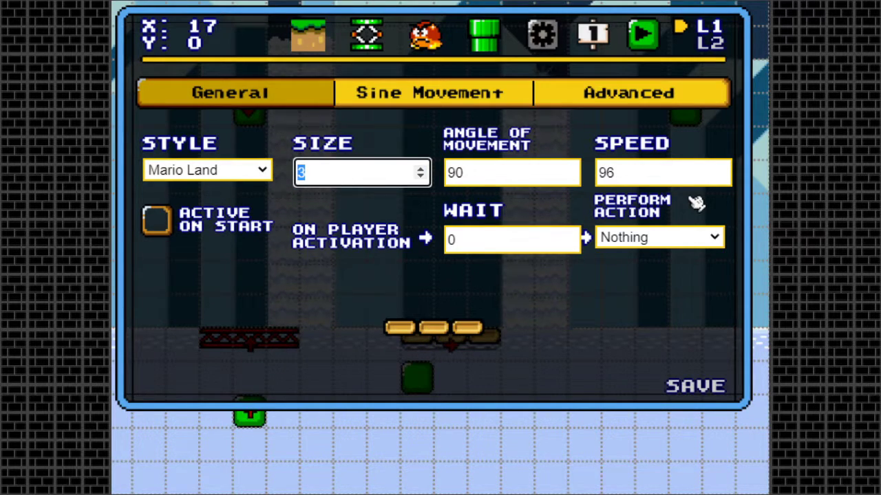
type("6")
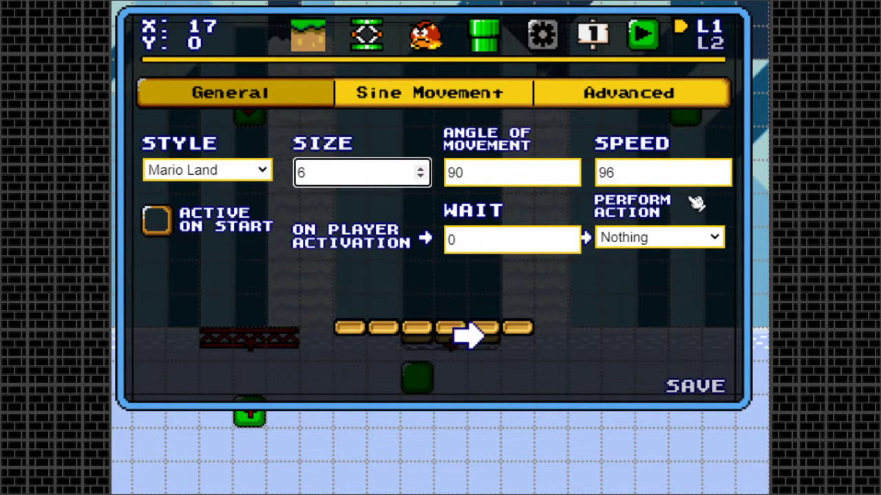
key("BackSpace")
type("15")
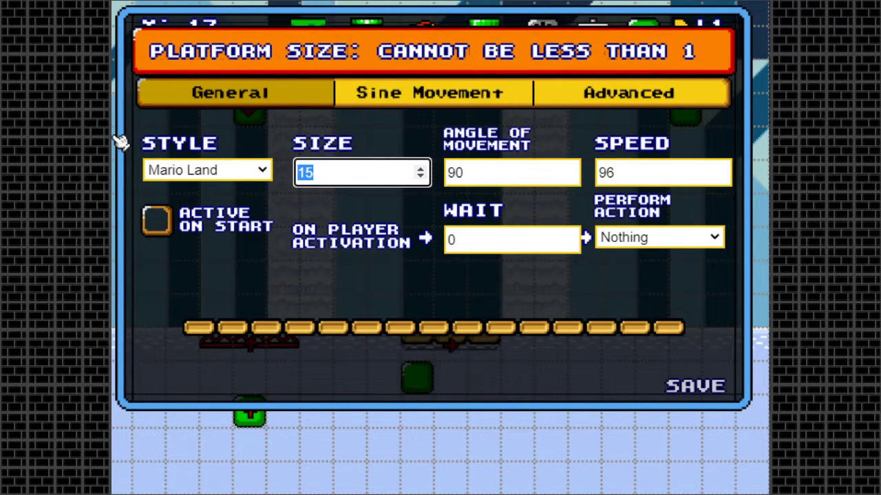
type("5")
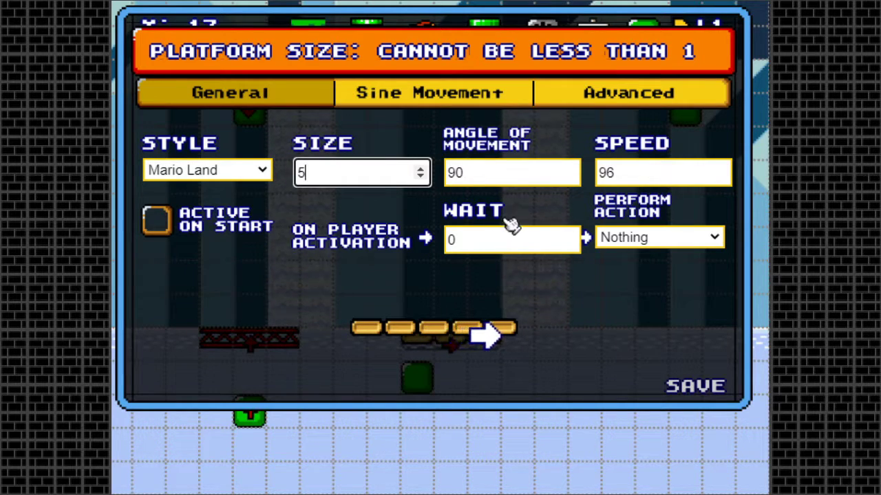
double_click(503, 172)
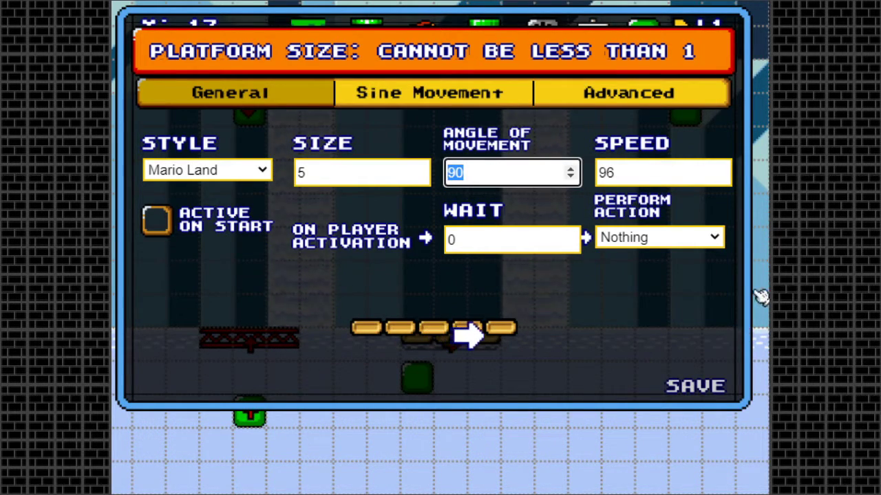
left_click(719, 387)
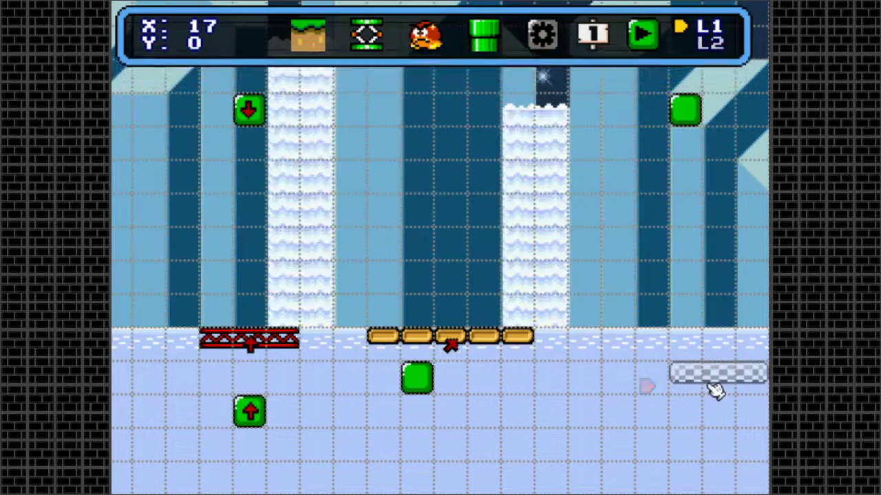
- Set the angle of the arrow block below the Mario Land platform to 45 and save it
left_click_drag(412, 448, 425, 387)
left_click(425, 387)
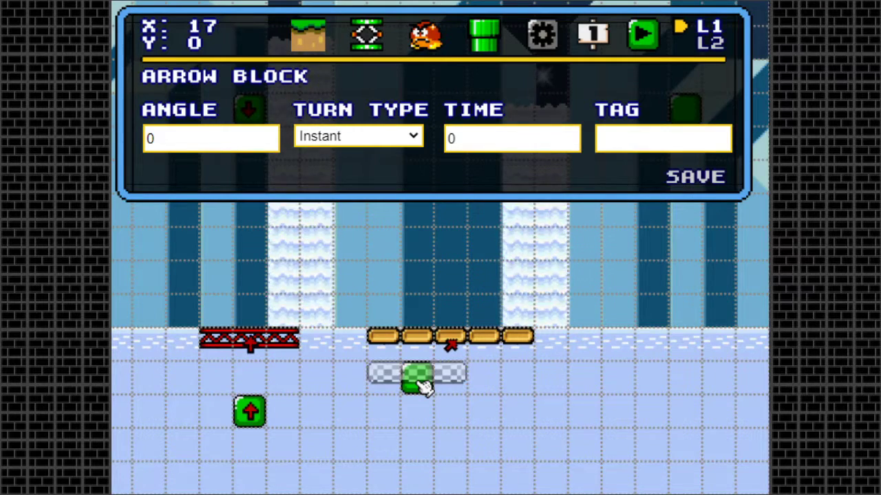
double_click(211, 137)
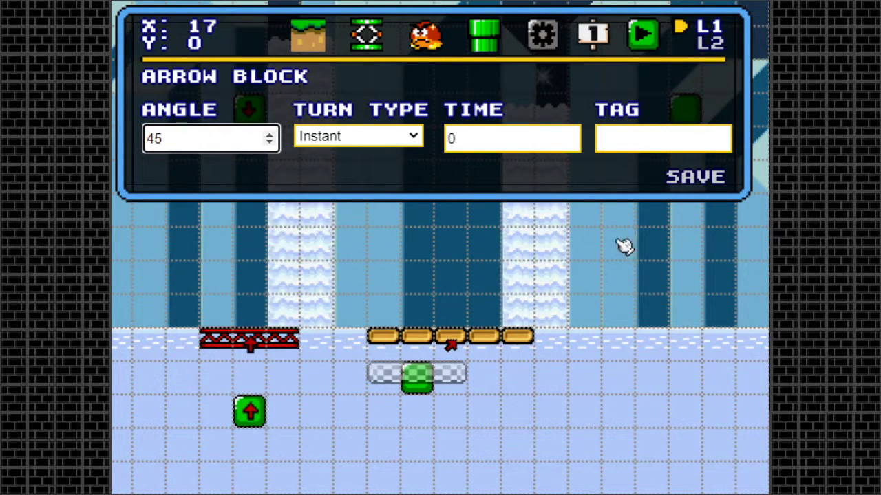
left_click(698, 178)
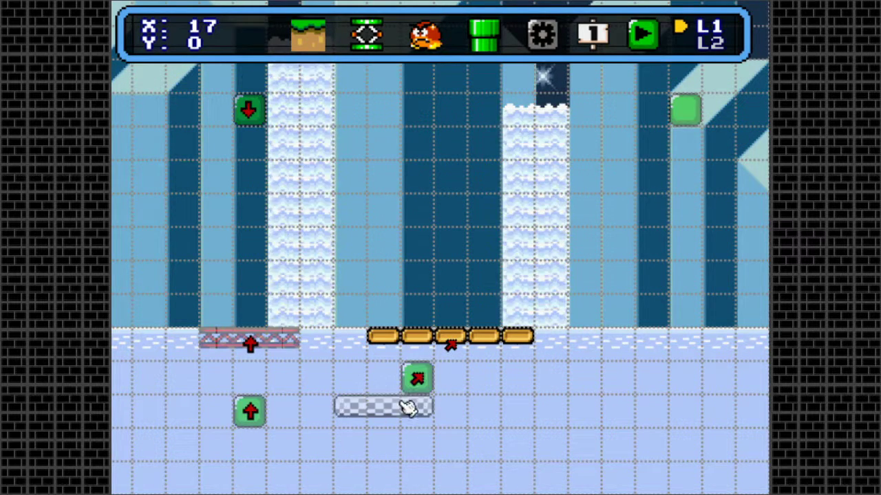
left_click(419, 382)
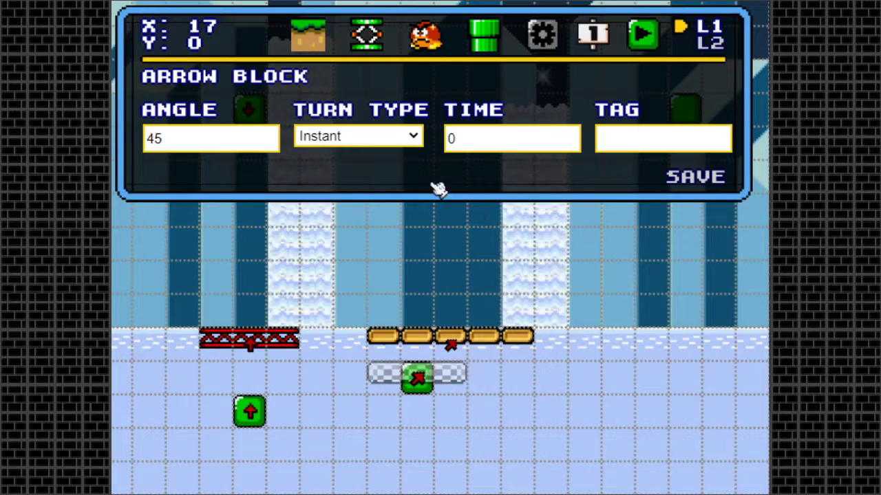
left_click(702, 176)
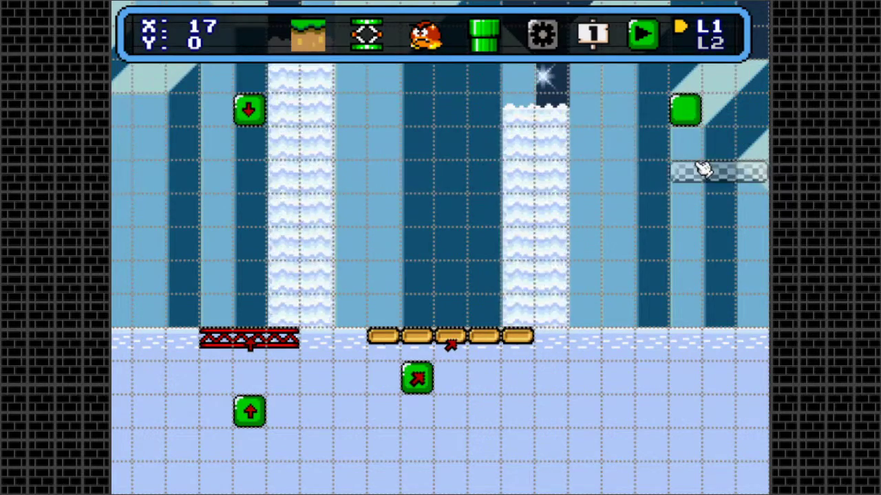
- Set the angle of the upper blank arrow block on the diagonal to 225 and save it
key("Left")
key("Left")
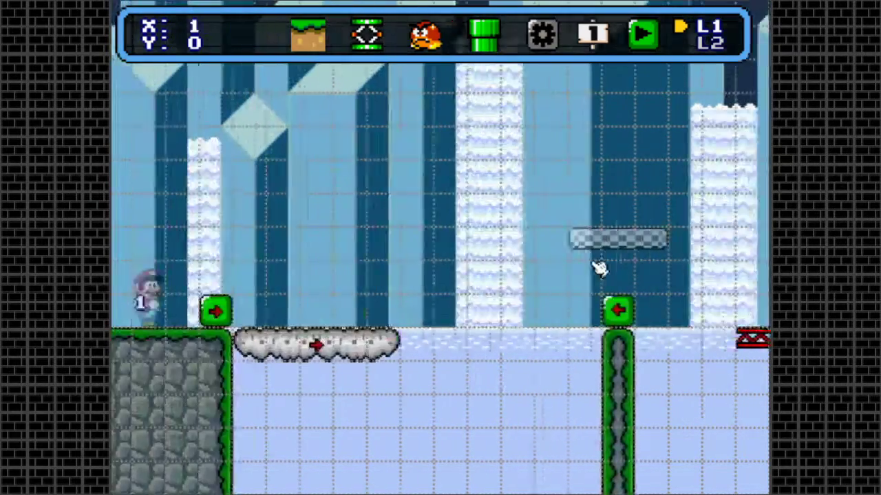
key("Right")
key("Right")
key("Left")
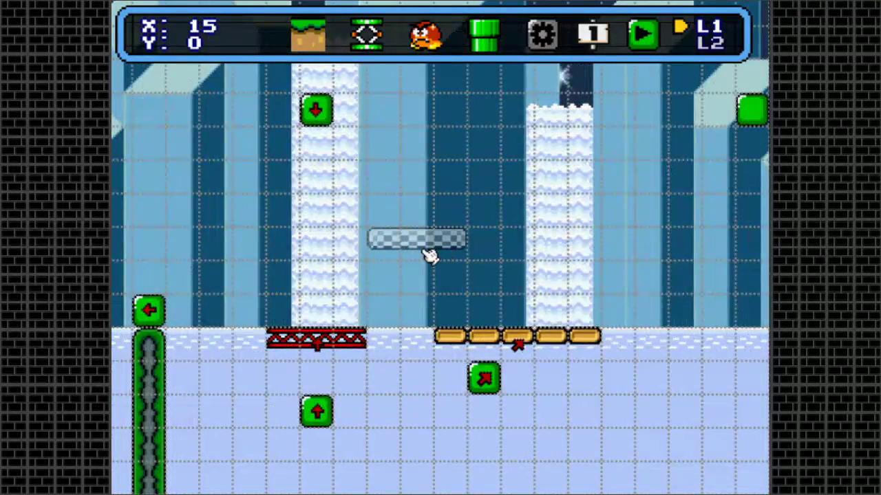
key("Left")
key("Right")
key("Left")
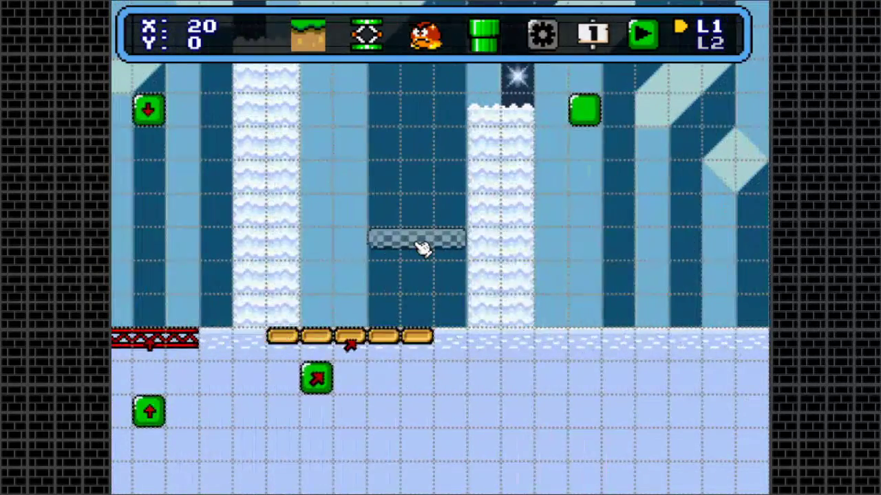
left_click(592, 115)
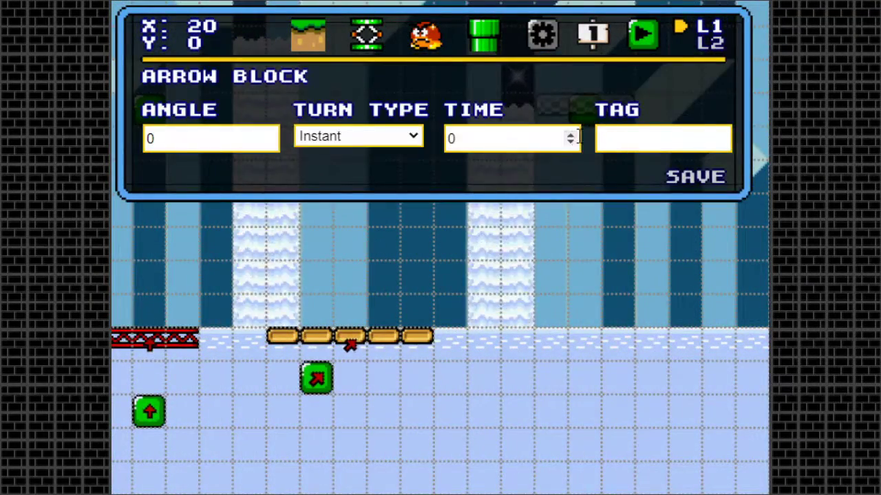
left_click(215, 133)
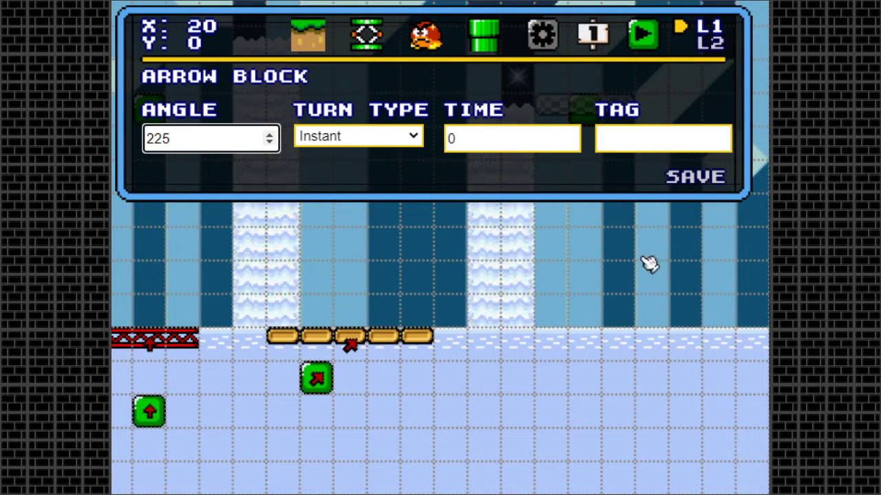
type("225")
left_click(694, 177)
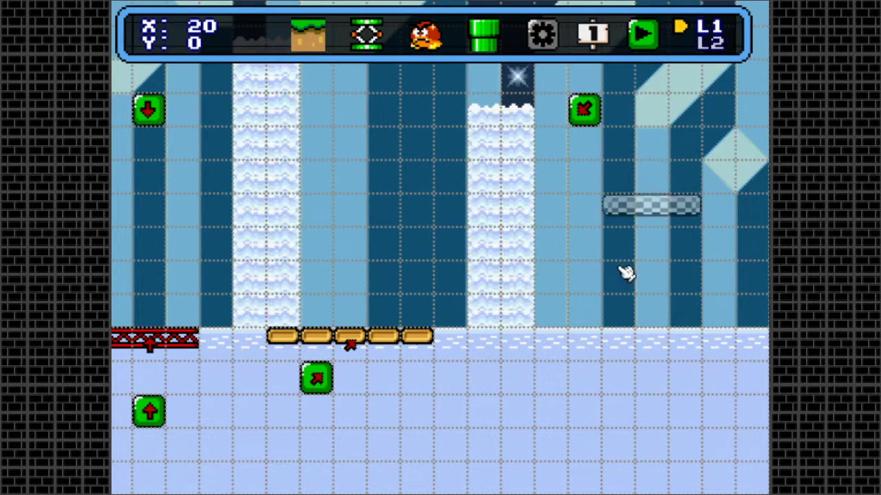
- Play-test the level from the start, crossing the cloud platform and getting onto the moving girder platform
left_click(643, 36)
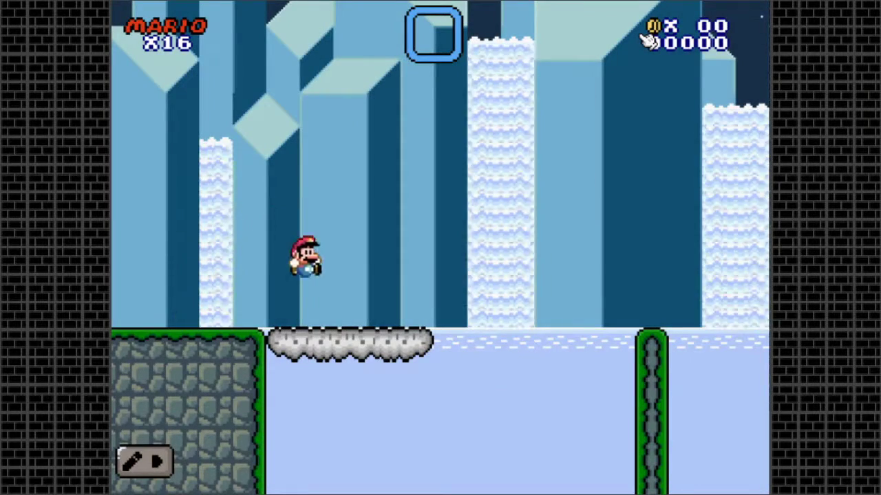
key("Right")
key("Left")
key("Right")
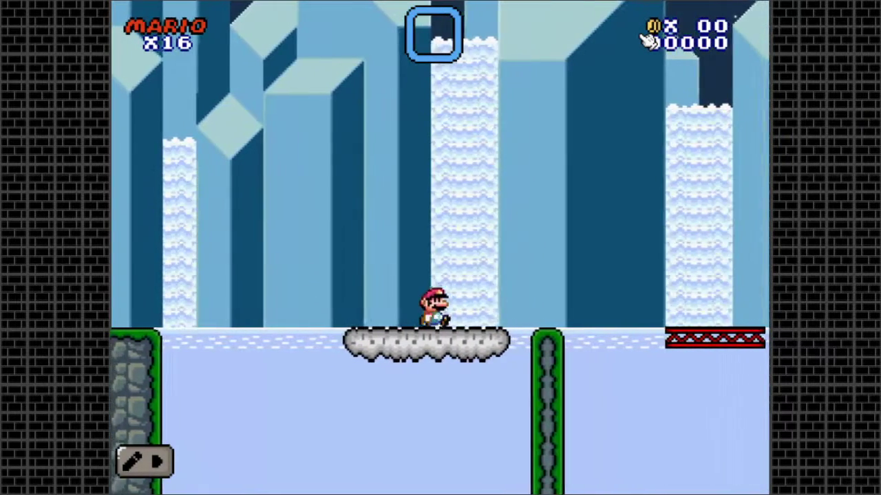
key("Left")
key("z")
key("Right")
key("z")
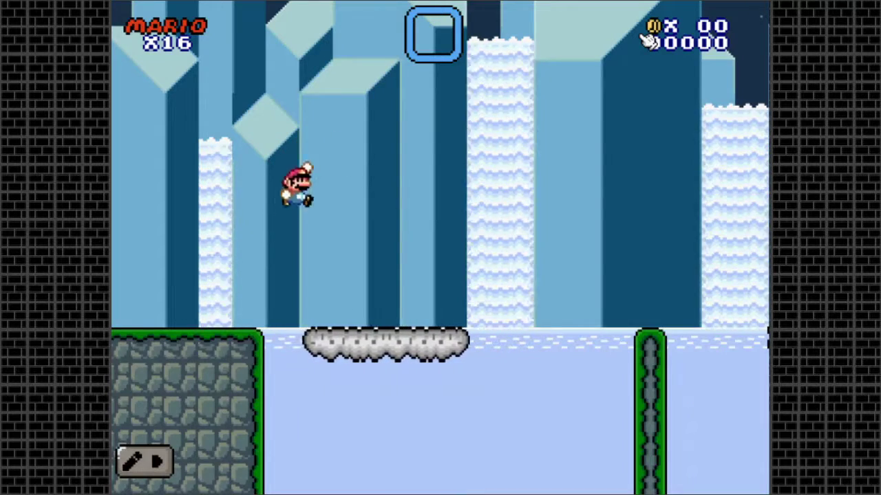
key("Right")
key("z")
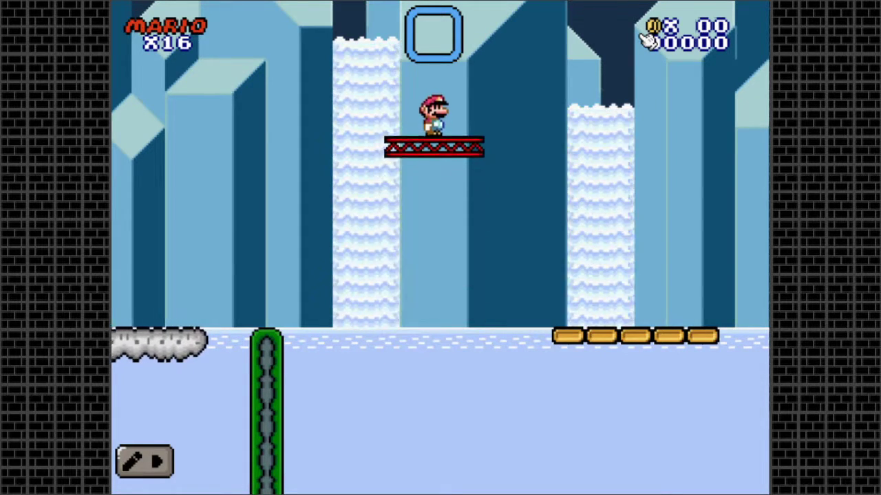
- Jump from the girder onto the Mario Land platform, ride it along its diagonal path, and return to the editor
key("Right")
key("z")
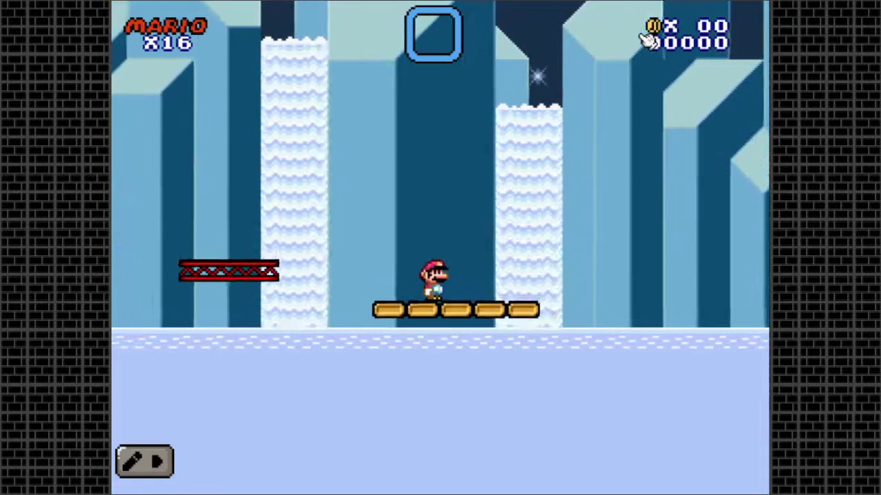
key("Right")
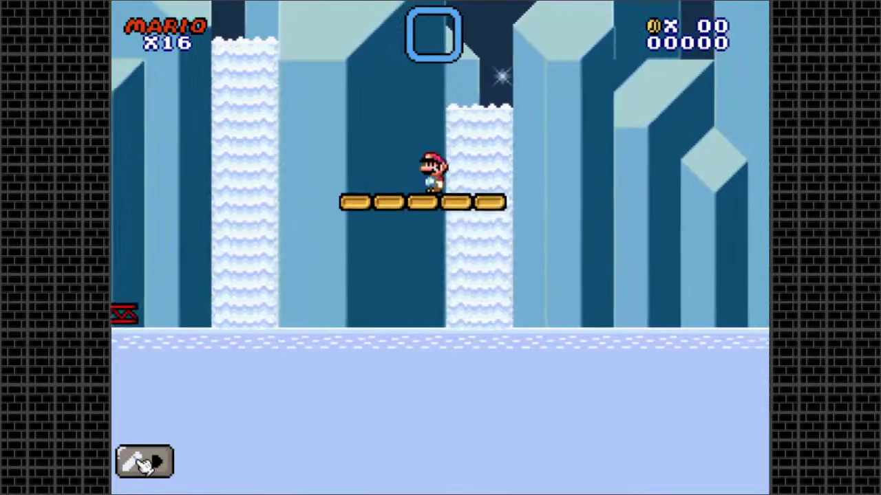
left_click(145, 462)
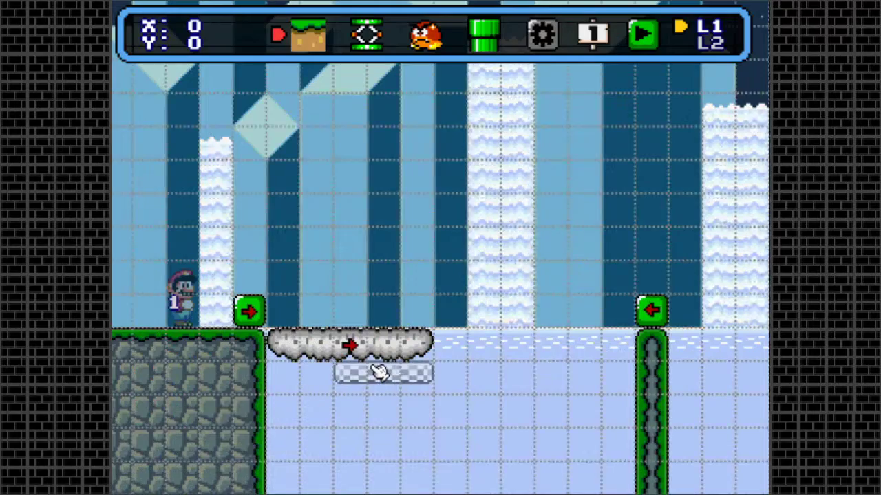
- Look over the placed platforms and their arrow blocks, from the cloud platform to the diagonal Mario Land platform
key("Right")
key("Left")
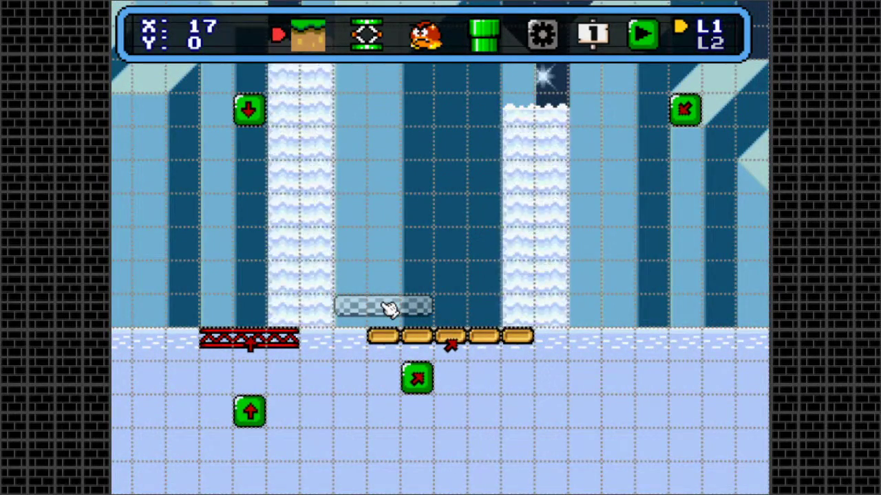
key("Left")
key("Right")
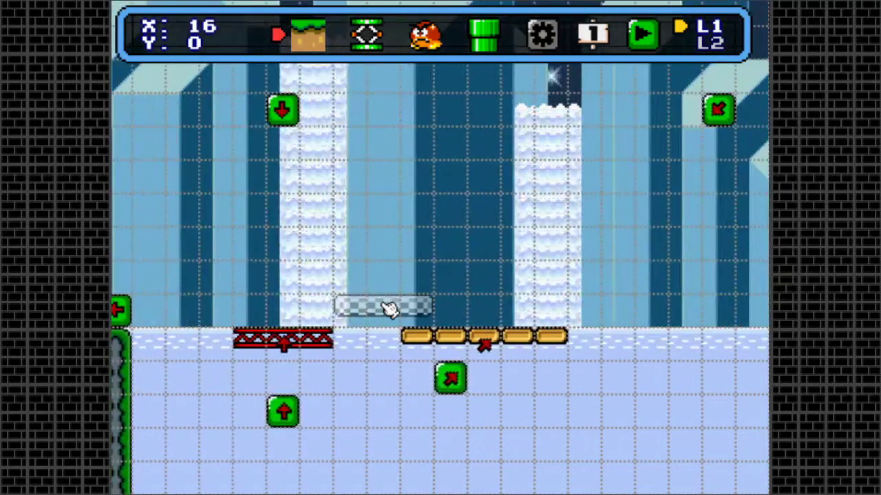
key("Left")
key("Right")
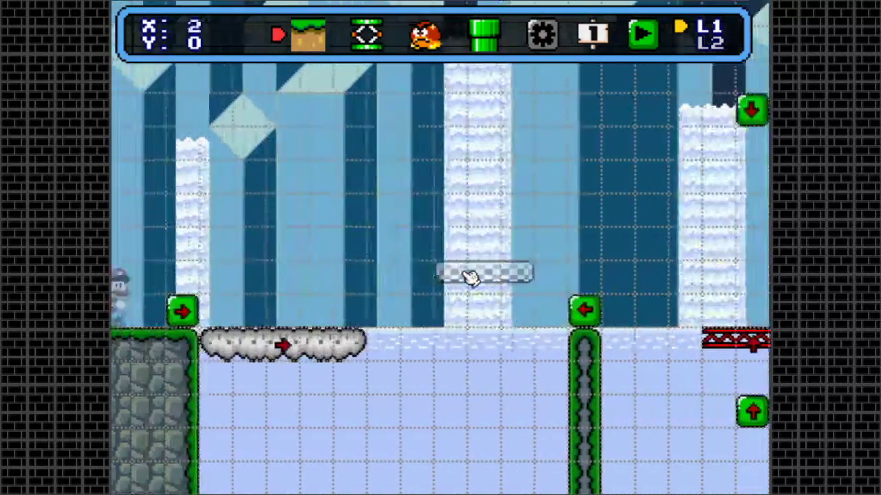
key("Left")
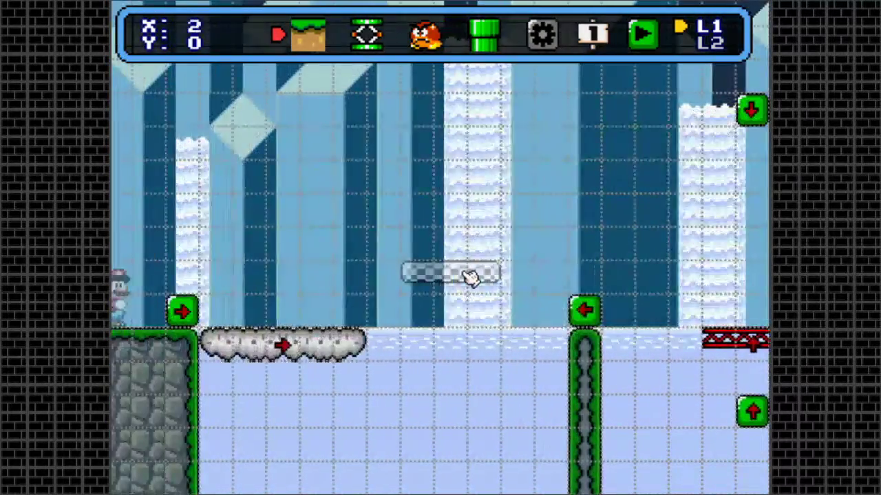
key("Right")
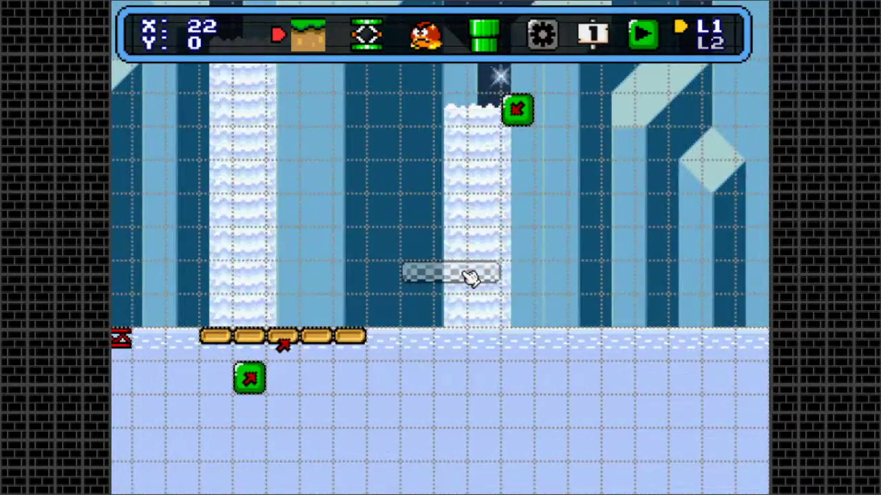
- Examine the general and sine movement settings of the Donkey Kong girder platform above the green pillar
key("Left")
key("Right")
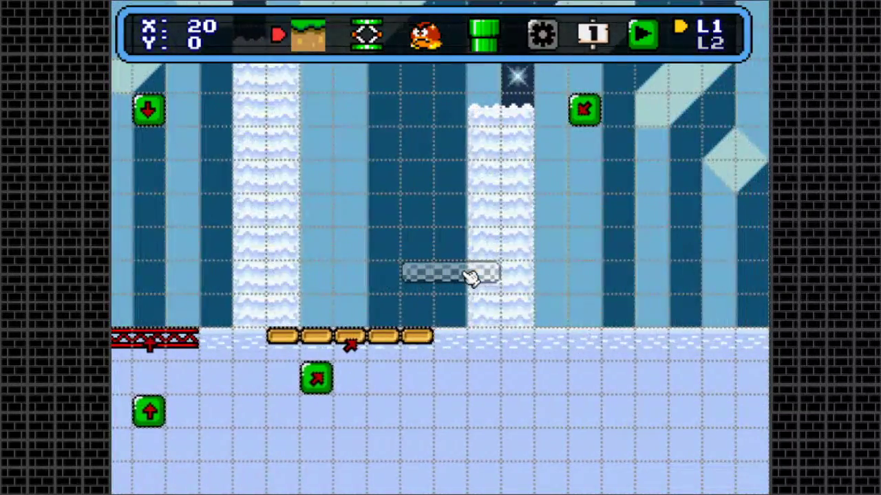
key("Left")
key("Right")
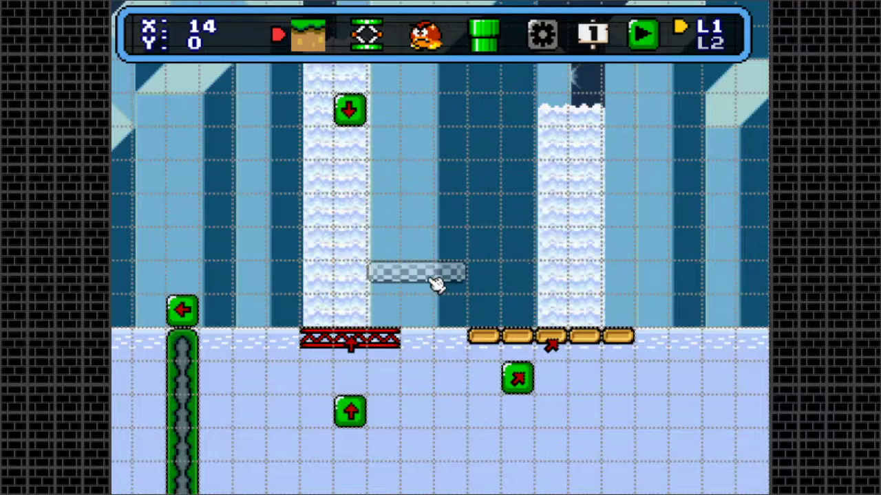
key("Left")
left_click(604, 344)
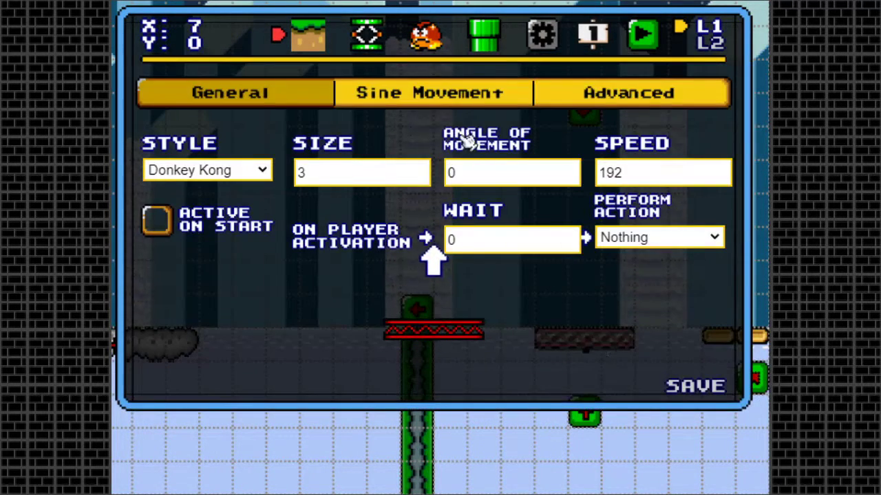
left_click(458, 106)
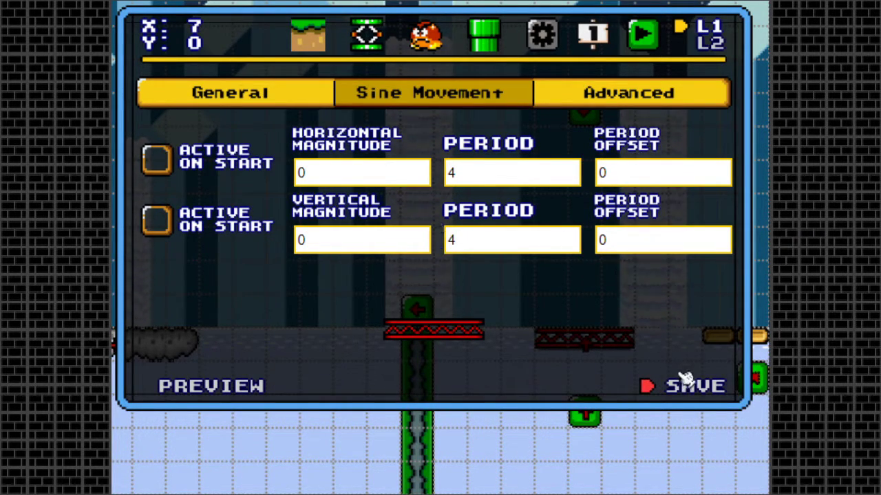
left_click(696, 388)
- Place a new customizable platform in the water directly against the right edge of the stone ground, beside the right-pointing arrow block
key("Right")
key("Left")
key("Right")
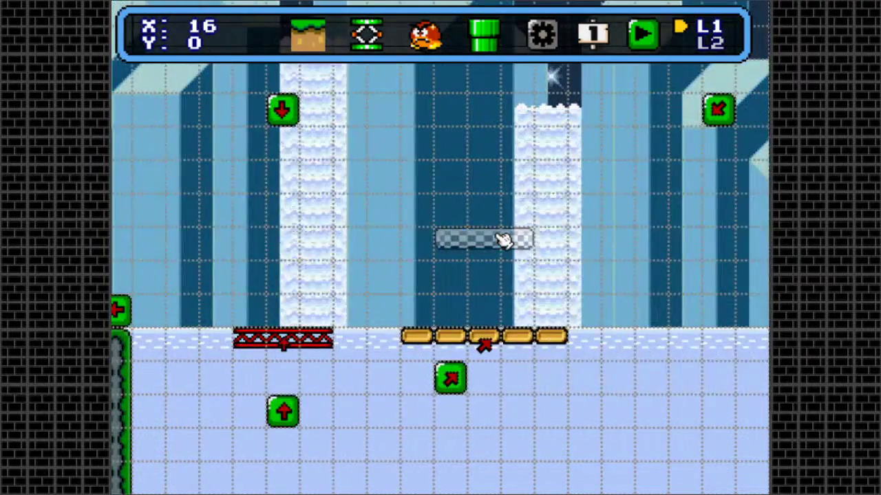
key("Right")
key("Left")
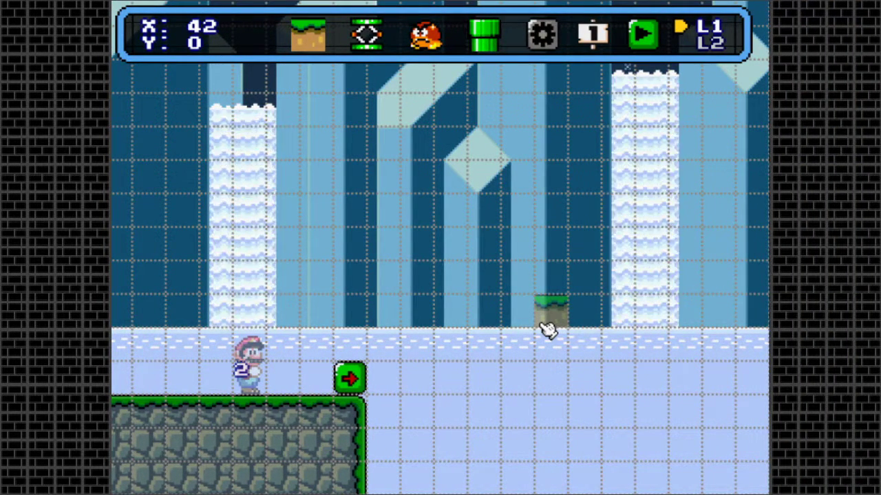
left_click(318, 45)
left_click(373, 44)
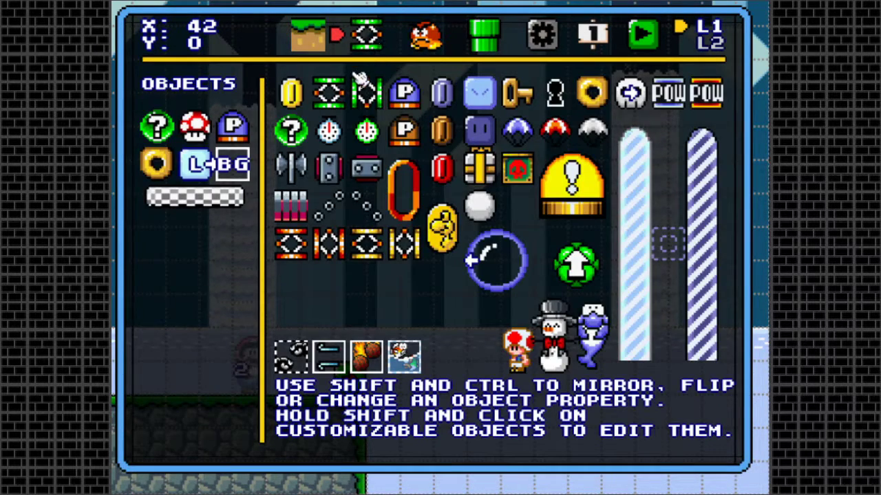
left_click(207, 206)
left_click(338, 87)
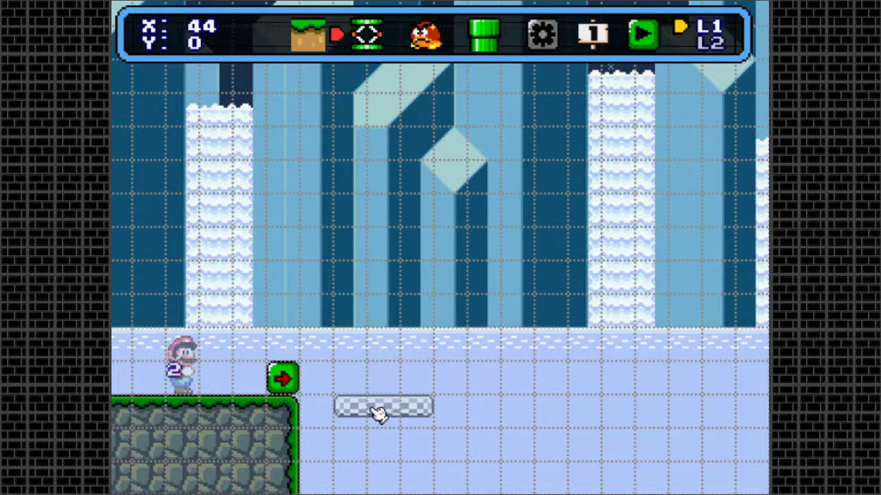
left_click(351, 411)
- Set the new platform's style to Yoshi's Island (Yellow) and save it
left_click(352, 413)
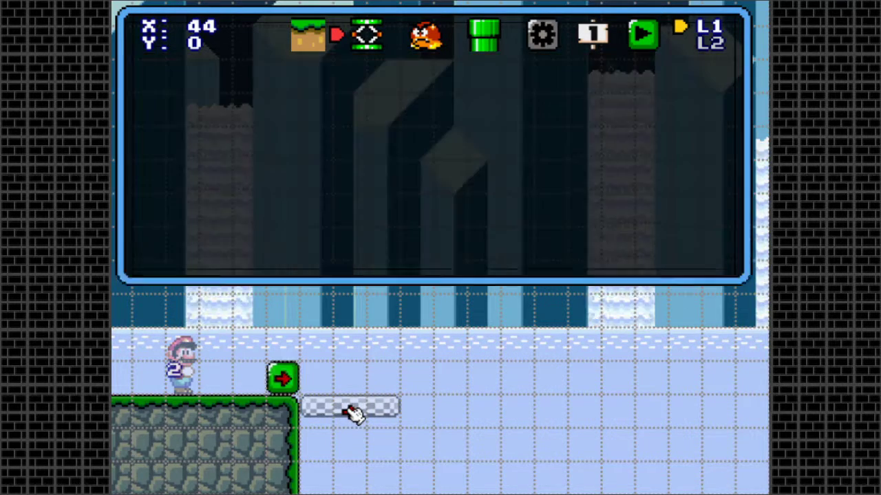
left_click(260, 172)
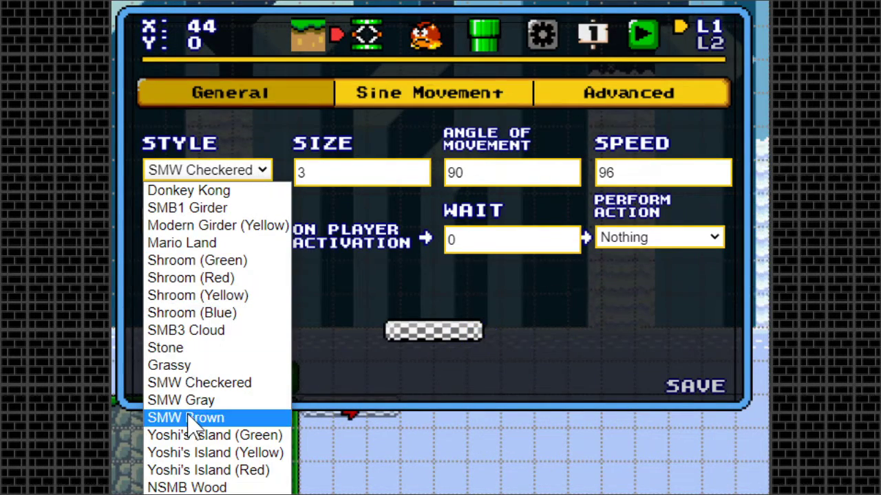
left_click(225, 453)
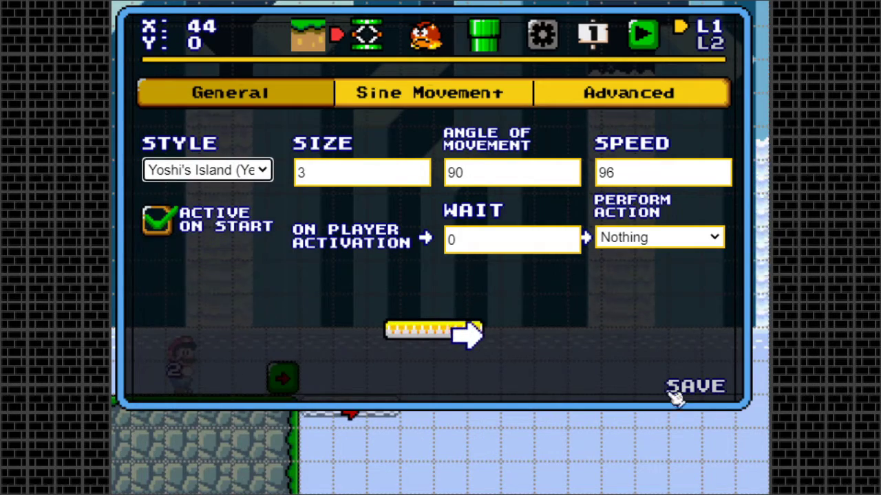
left_click(682, 391)
- Place a blank arrow block ten tiles right of the right-pointing arrow block, and another eight tiles above it
key("Left")
key("Left")
key("Left")
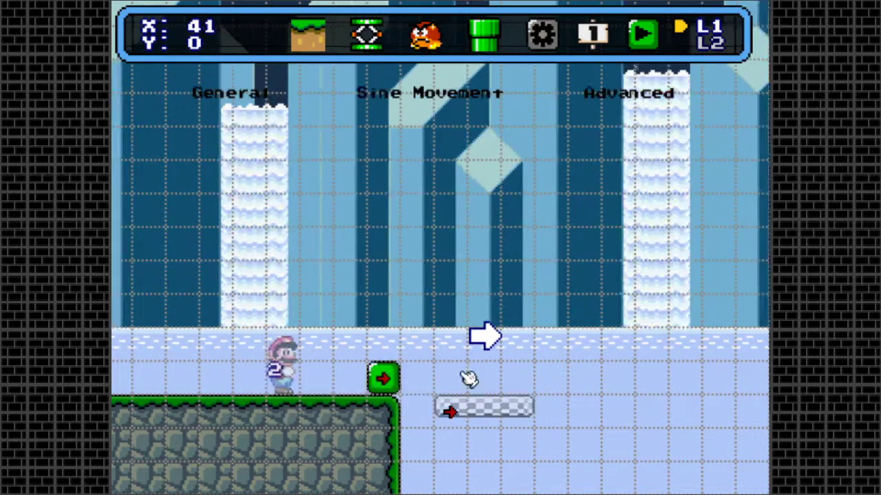
key("Right")
key("Right")
key("Right")
key("Right")
key("Right")
key("Left")
key("Left")
key("Left")
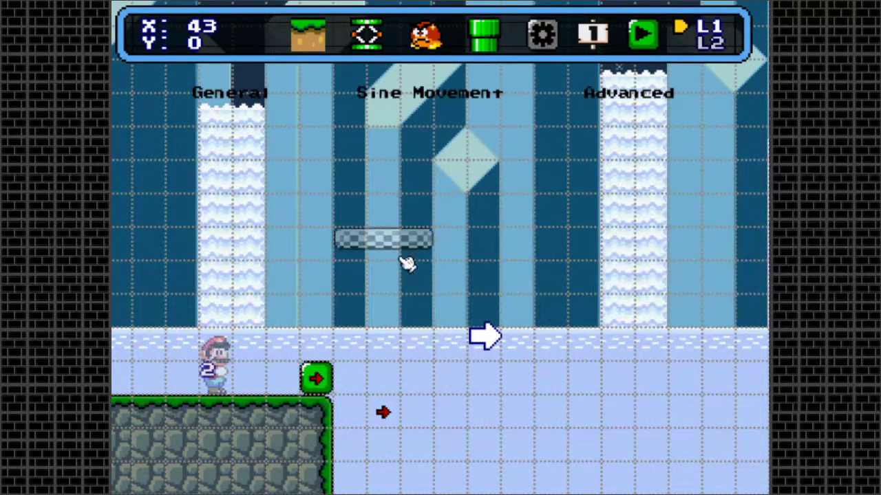
key("space")
key("space")
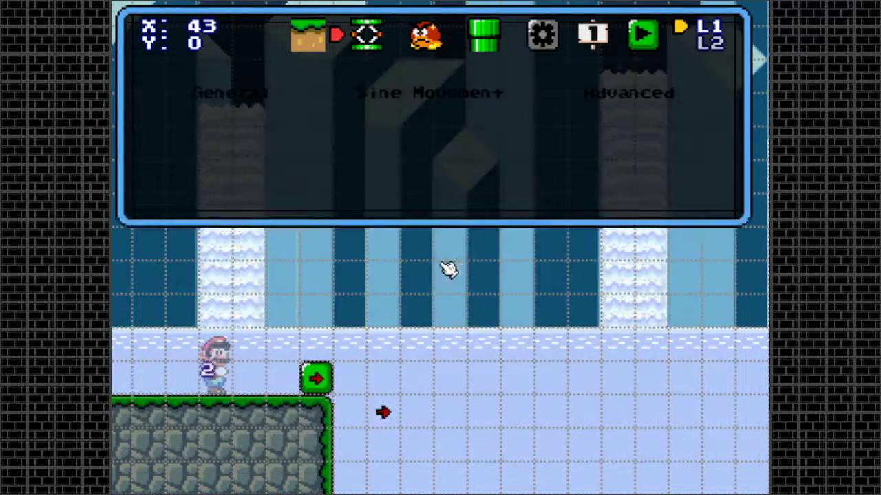
key("space")
left_click(435, 208)
key("Right")
key("Right")
key("Left")
key("Left")
key("Left")
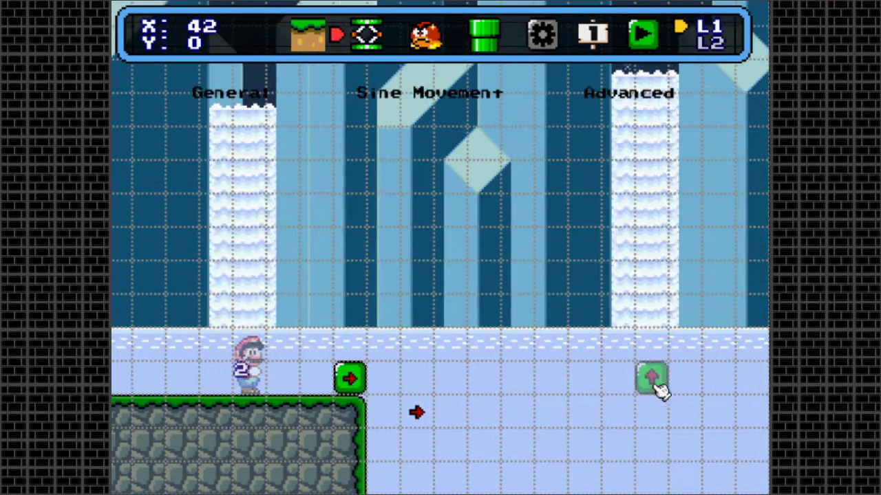
key("Right")
key("Right")
key("Right")
left_click(587, 379)
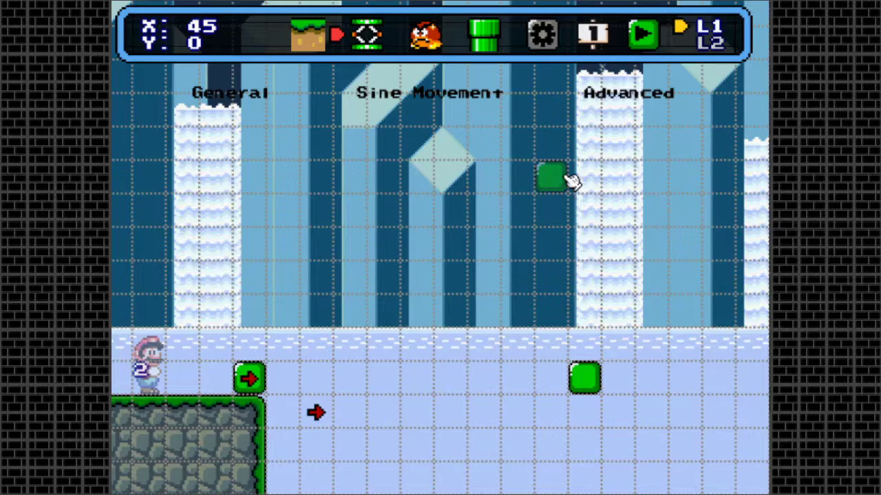
left_click(590, 123)
- Place a blank arrow block seven tiles right of the upper blank block, at the same height
key("Right")
key("Right")
key("Right")
key("Right")
key("Right")
key("Right")
key("Right")
key("Right")
key("Right")
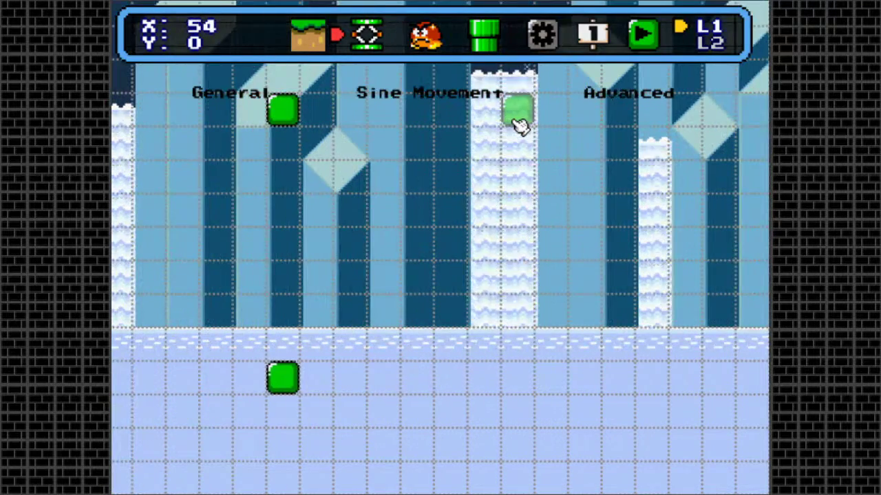
left_click(521, 125)
- Lay a 45-degree guide line of blank arrow blocks from that block down to the right into the water, erasing the stray blocks
key("Right")
key("Right")
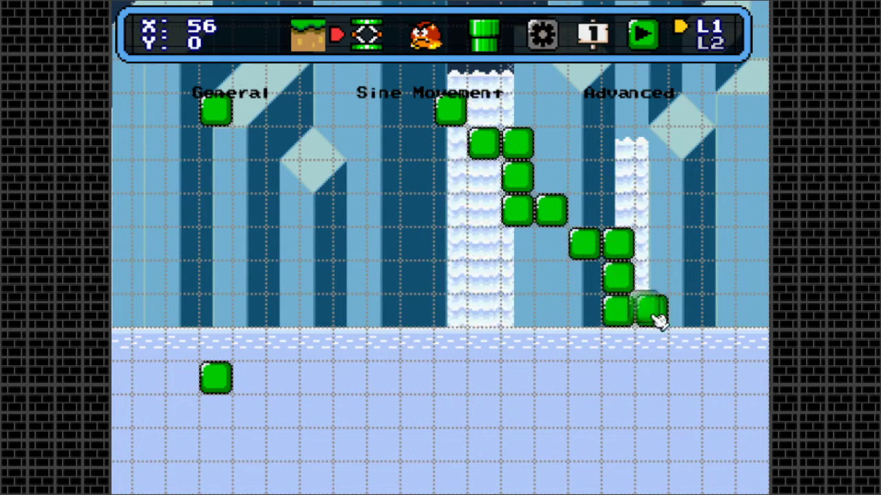
left_click_drag(659, 320, 747, 413)
left_click_drag(540, 254, 750, 440)
mouse_move(750, 441)
left_mouse_down()
mouse_move(677, 330)
mouse_move(549, 208)
left_mouse_up()
left_click_drag(517, 177, 570, 227)
left_click_drag(620, 252, 617, 330)
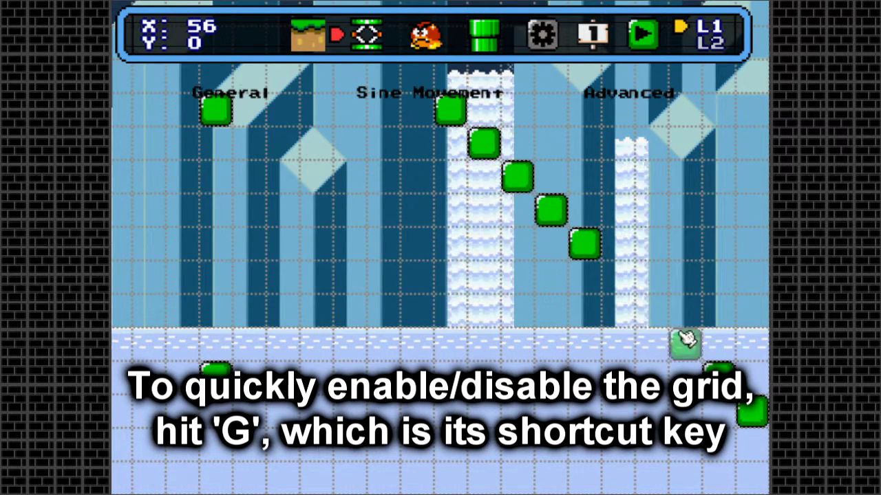
left_click_drag(618, 279, 688, 348)
- Extend the guide line with a seven-tile horizontal run to the right and a nine-tile vertical run upward
key("Right")
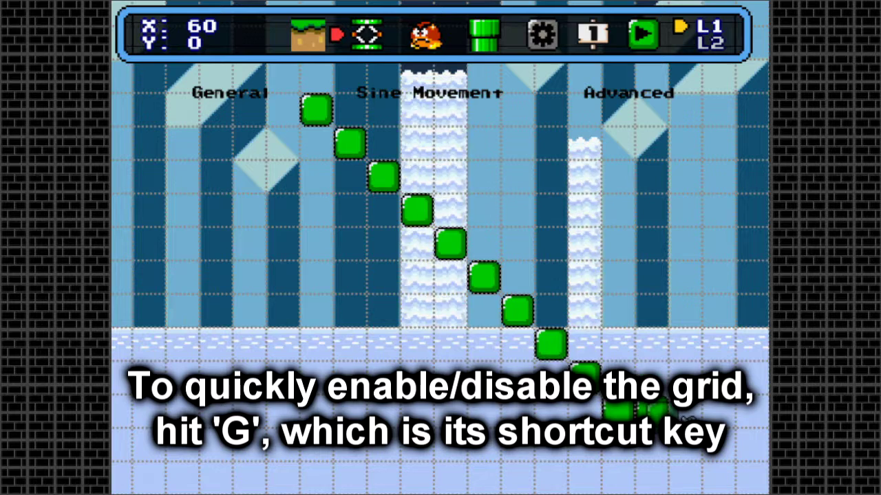
key("Right")
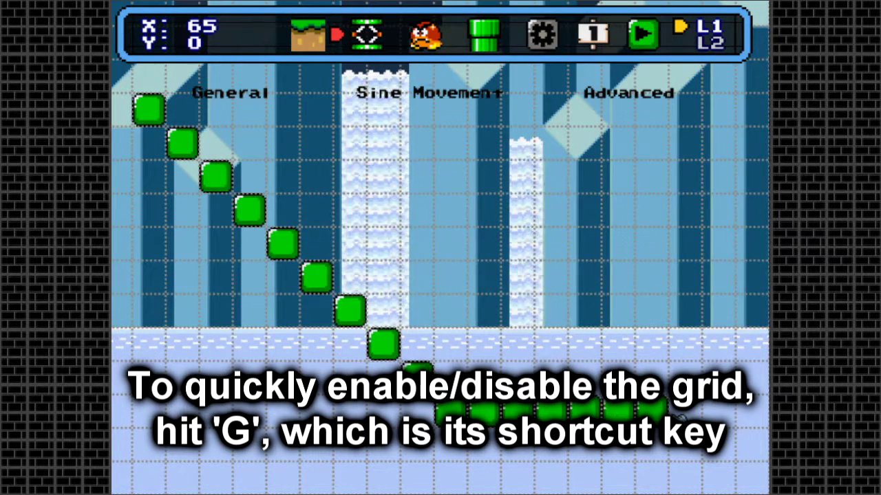
left_click_drag(685, 410, 685, 100)
- Erase the guide blocks, keeping the diagonal's two ends, the end of the horizontal run and the block four tiles above it
left_click_drag(451, 411, 521, 411)
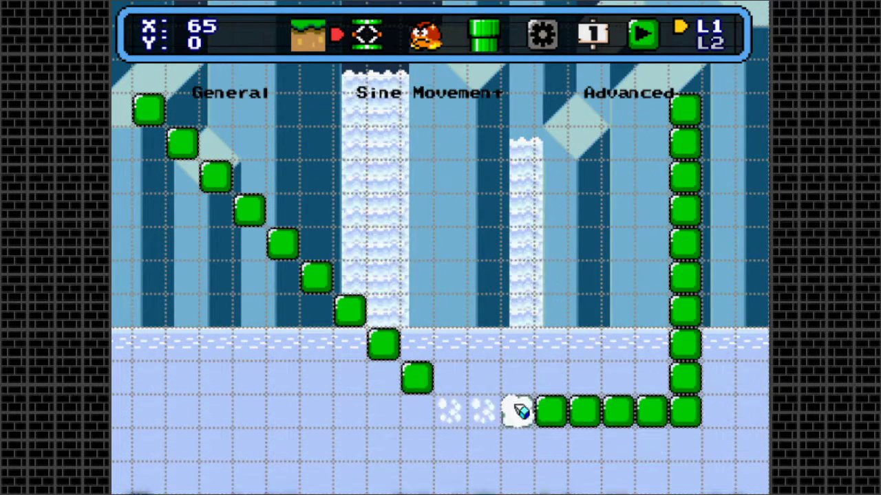
left_click(456, 417)
mouse_move(419, 380)
left_mouse_down()
mouse_move(342, 322)
mouse_move(182, 143)
left_mouse_up()
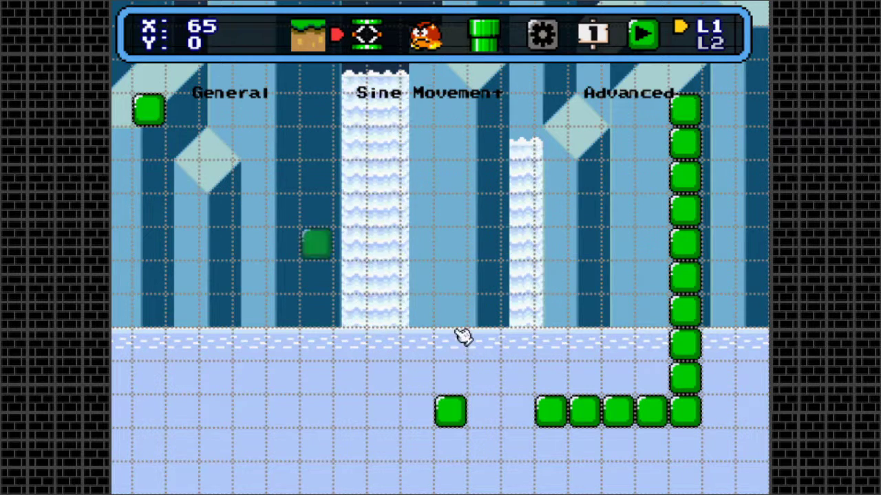
left_click_drag(618, 412, 552, 412)
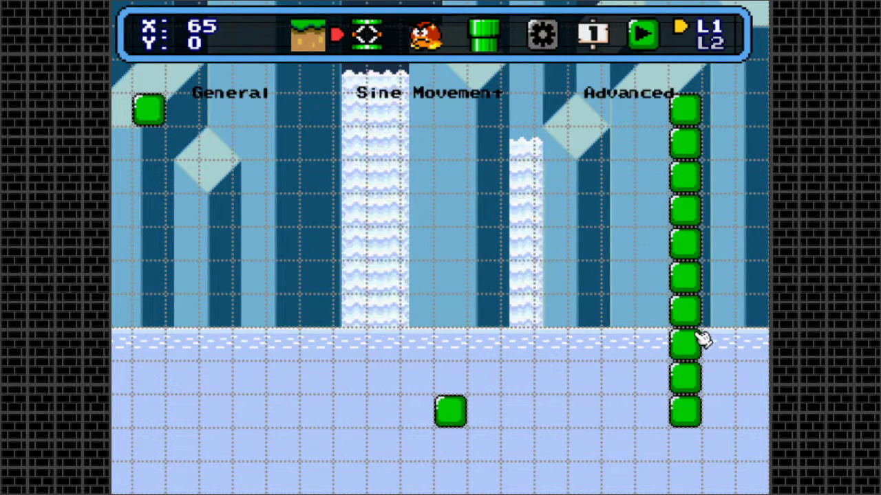
mouse_move(684, 177)
left_mouse_down()
mouse_move(704, 118)
mouse_move(677, 268)
left_mouse_up()
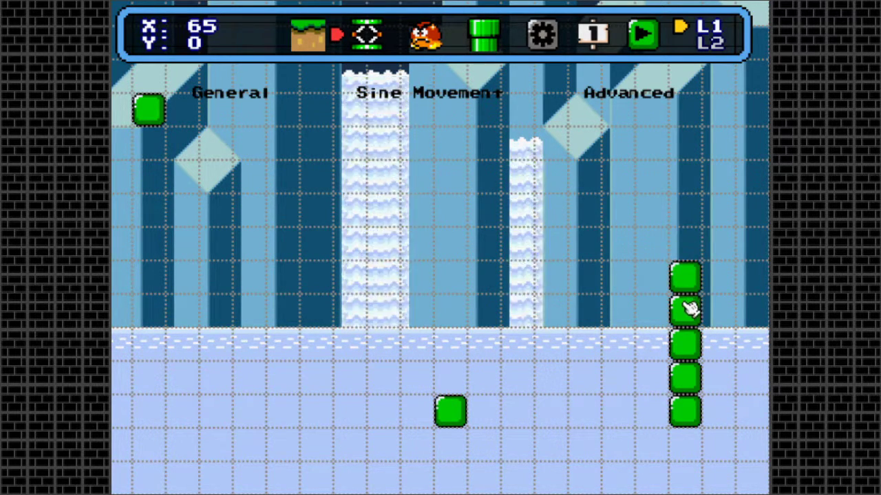
left_click_drag(687, 306, 683, 381)
- Place three more blank arrow blocks in a stair pattern: five tiles right, four tiles up, and five tiles right again
key("Right")
left_click(621, 284)
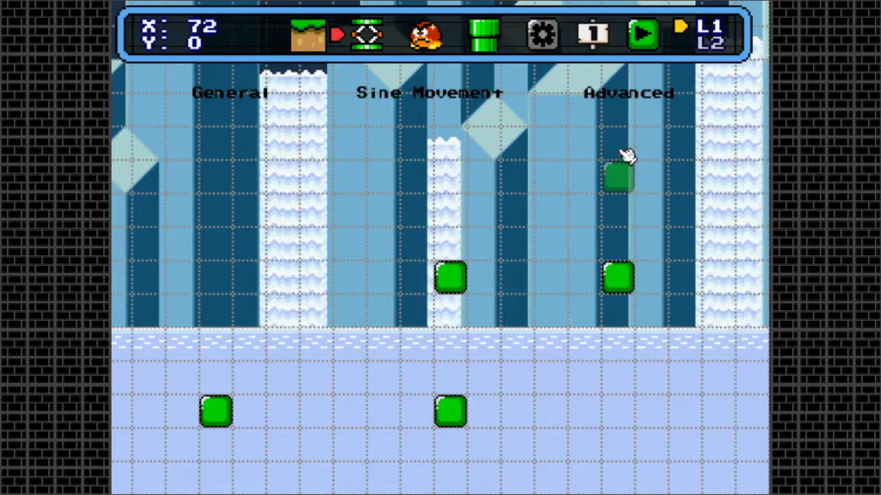
left_click(622, 143)
key("Right")
key("Right")
key("Right")
left_click(686, 145)
- Lay a six-tile diagonal guide of blank arrow blocks down-right from the last stair block to the waterline, erasing the stray blocks
key("Right")
key("Right")
key("Right")
key("Right")
key("Right")
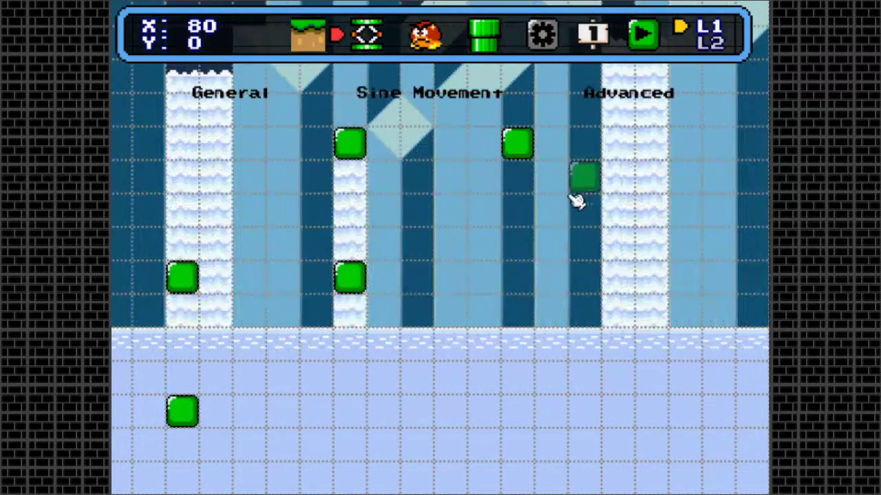
left_click(551, 177)
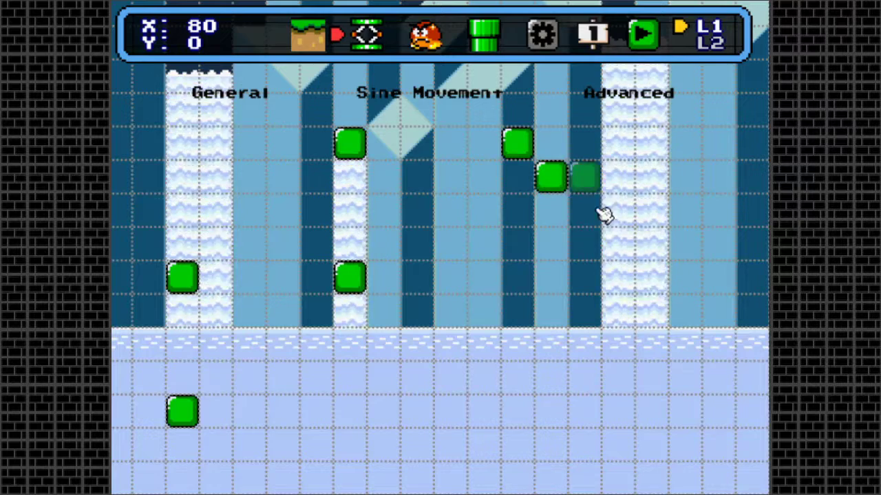
left_click(618, 211)
left_click(584, 211)
left_click(618, 244)
left_click(652, 278)
left_click(686, 344)
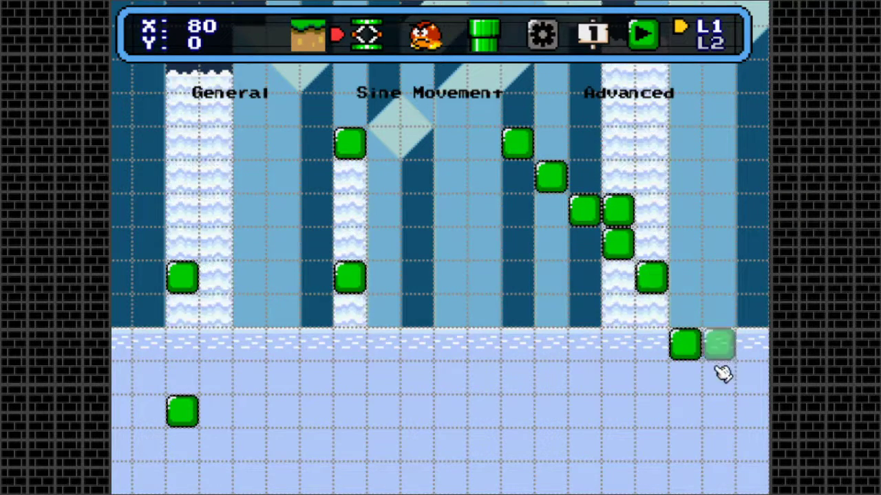
left_click(685, 312)
left_click(719, 344)
right_click(685, 344)
right_click(686, 312)
right_click(619, 211)
left_click(685, 312)
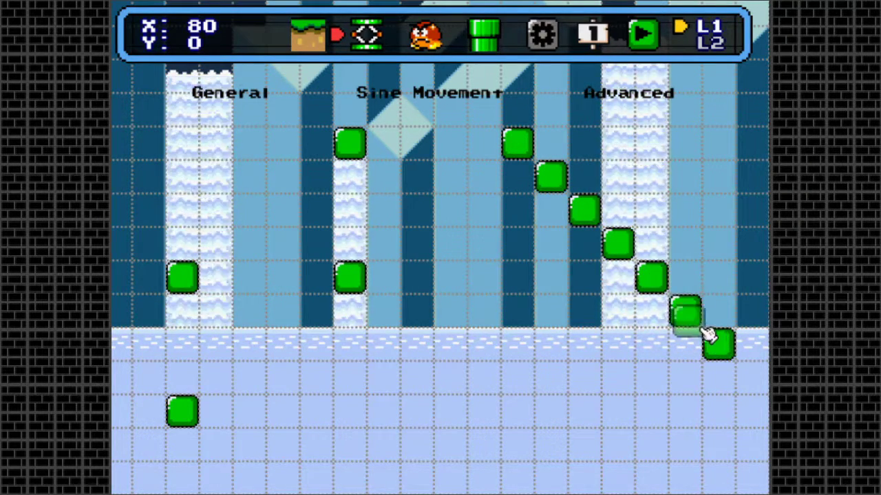
- Erase the guide blocks between the two ends of the descending diagonal
right_click(685, 312)
right_click(651, 278)
right_click(617, 244)
right_click(584, 210)
right_click(550, 177)
- Lay an eight-tile diagonal of blank arrow blocks up-right from the waterline block, erasing the strays beside it
key("Right")
key("Right")
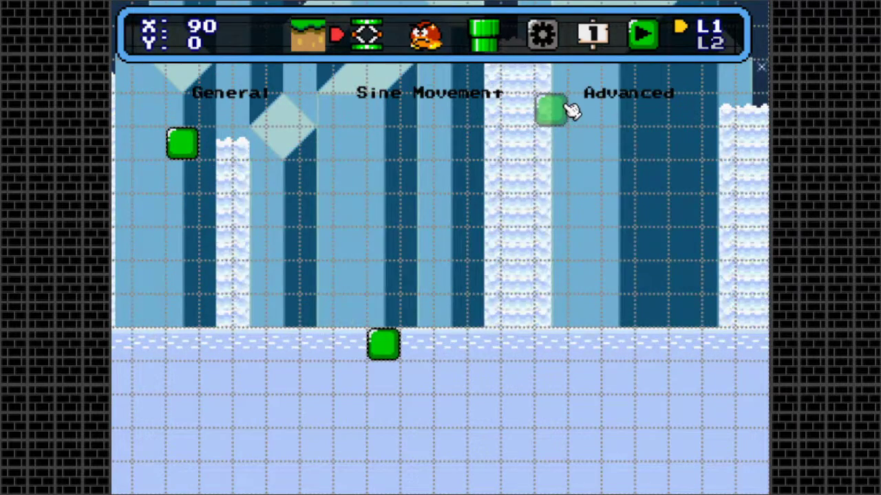
left_click_drag(467, 271, 621, 112)
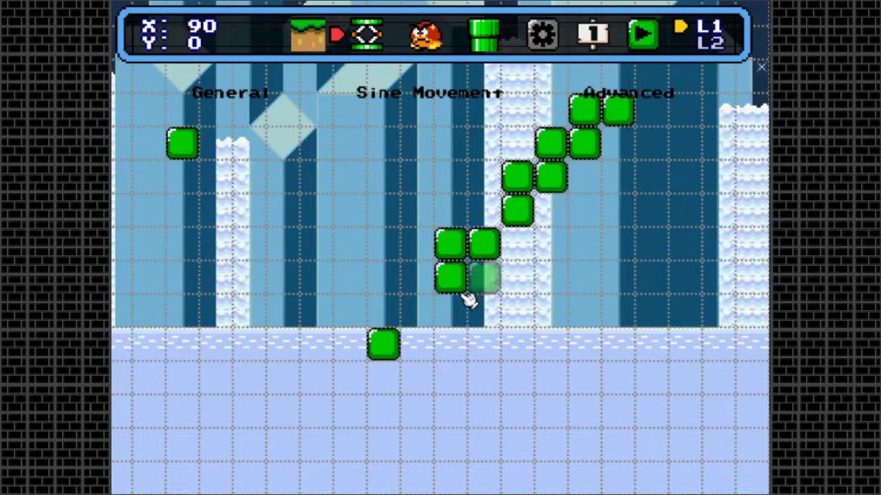
left_click(417, 311)
right_click(450, 245)
right_click(518, 176)
right_click(551, 143)
right_click(584, 110)
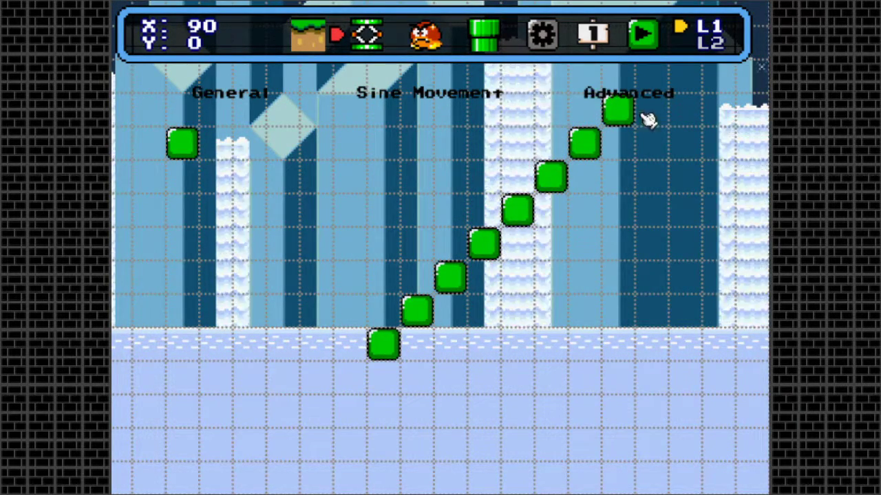
left_click(652, 79)
- Place a blank arrow block six tiles right of the rising diagonal's top end, at the same height
key("Right")
key("Right")
key("Right")
key("Left")
key("Left")
key("Left")
key("Left")
key("Left")
key("Left")
key("Left")
key("Left")
key("Right")
key("Right")
key("Right")
key("Right")
key("Right")
key("Right")
key("Right")
key("Right")
key("Right")
key("Right")
key("Right")
key("Right")
key("Right")
key("Right")
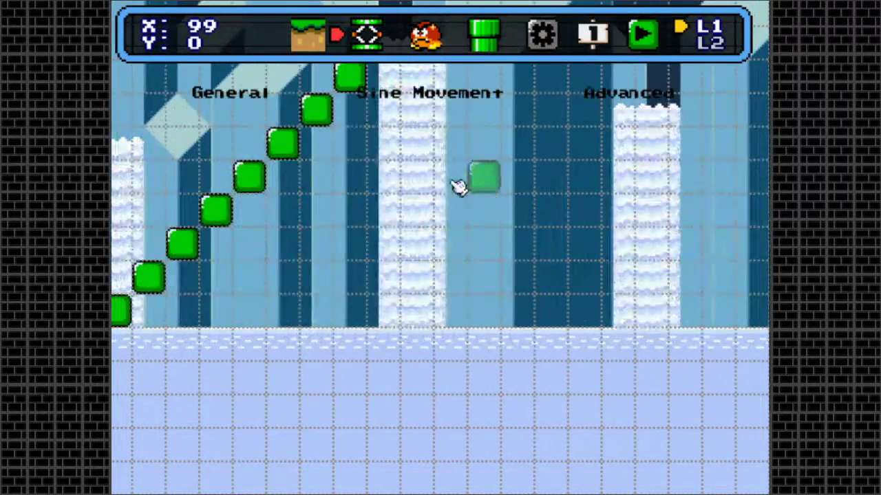
left_click(551, 78)
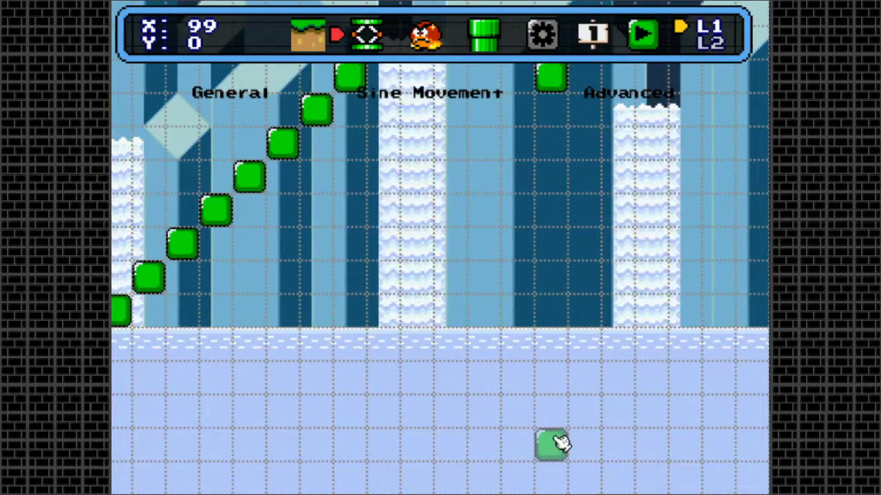
- Place a blank arrow block eleven tiles below the last one, and erase the guide blocks between the rising diagonal's two ends
left_click(552, 444)
right_click(282, 143)
right_click(249, 178)
right_click(215, 211)
right_click(183, 244)
key("Left")
key("Left")
key("Left")
key("Left")
key("Left")
key("Left")
key("Left")
key("Left")
key("Left")
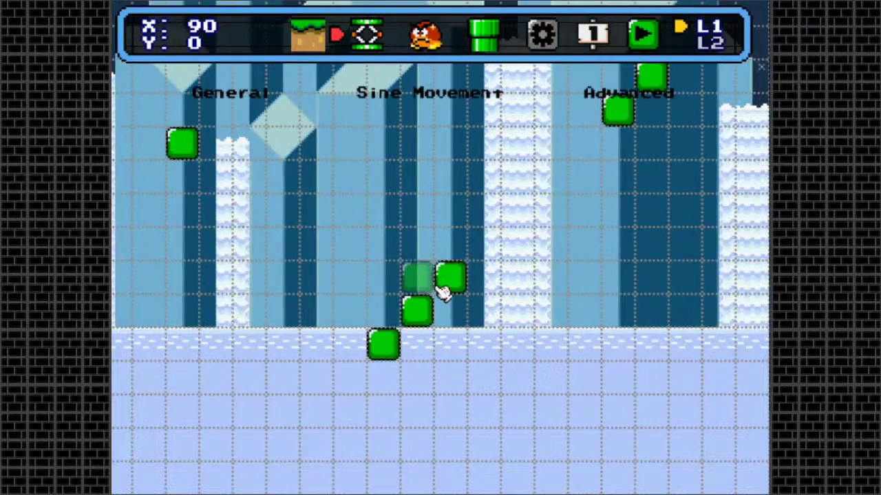
- Place a blank arrow block five tiles right of the lowest one and lay a six-block diagonal guide up-right from it
key("Right")
key("Right")
key("Right")
key("Right")
key("Right")
key("Right")
key("Right")
key("Right")
key("Right")
key("Right")
key("Right")
key("Right")
key("Right")
key("Right")
key("Right")
key("Right")
key("Right")
key("Right")
key("Right")
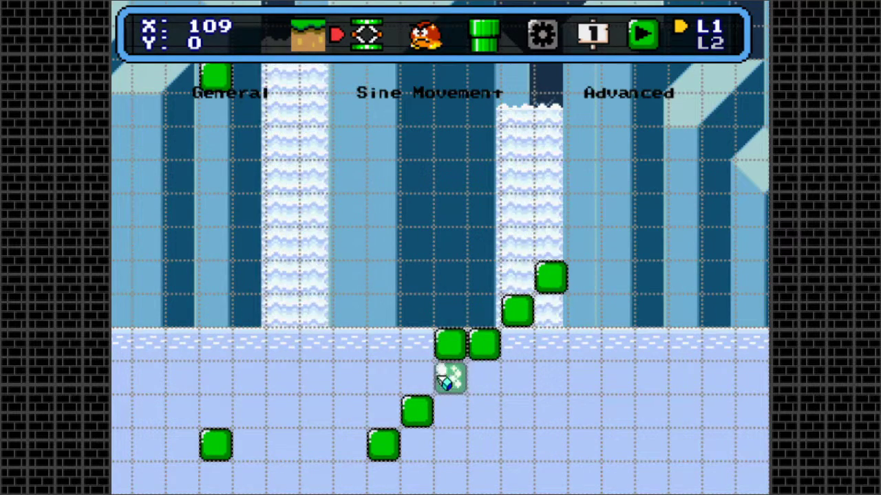
- Erase the stray and guide blocks between the two ends of the short rising diagonal
key("Right")
key("Right")
key("Right")
key("Right")
key("Right")
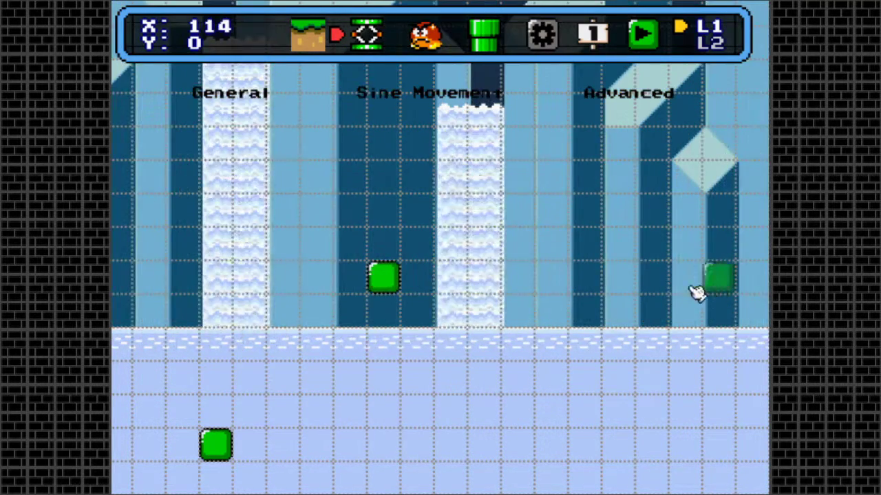
- Examine the blank arrow-block route from its far end back to the right-arrow start block
key("Left")
key("Left")
key("Left")
key("Left")
key("Right")
key("Right")
key("Right")
key("Right")
key("Right")
key("Left")
key("Left")
key("Left")
key("Left")
key("Left")
key("Left")
key("Left")
key("Left")
key("Right")
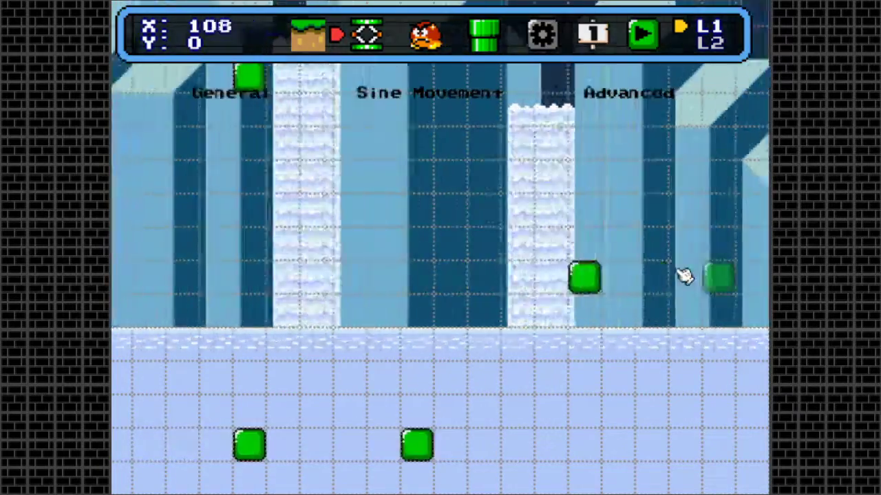
key("Left")
key("Left")
key("Left")
key("Left")
key("Left")
key("Left")
key("Left")
key("Left")
key("Left")
key("Left")
key("Left")
key("Left")
key("Left")
key("Left")
key("Left")
key("Left")
key("Left")
key("Left")
key("Left")
key("Left")
key("Left")
key("Left")
key("Left")
key("Left")
key("Left")
key("Left")
key("Left")
key("Left")
key("Left")
key("Left")
key("Left")
key("Left")
key("Right")
key("Right")
key("Right")
key("Right")
key("Right")
key("Right")
key("Right")
key("Right")
key("Right")
key("Right")
key("Right")
key("Right")
key("Right")
key("Right")
key("Right")
key("Left")
key("Left")
key("Left")
key("Left")
key("Left")
key("Left")
key("Left")
key("Left")
key("Left")
key("Left")
key("Left")
key("Left")
key("Left")
key("Left")
key("Left")
key("Left")
key("Left")
key("Left")
key("Left")
key("Left")
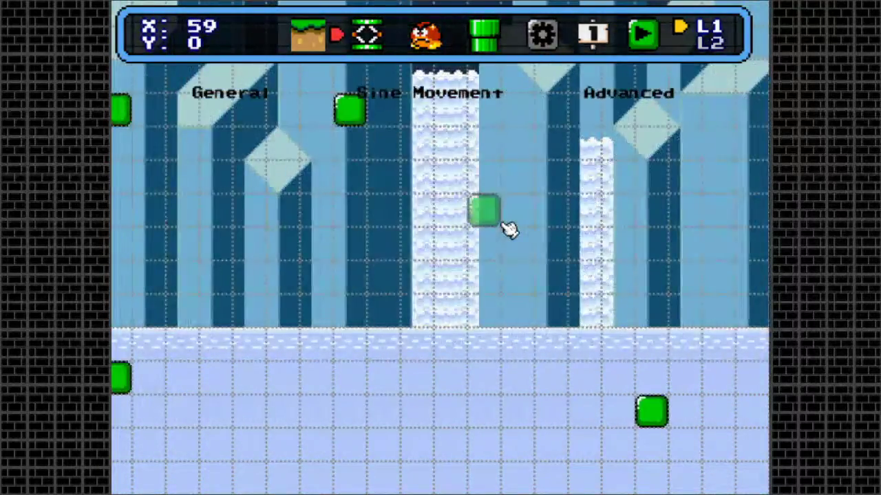
key("Left")
key("Left")
key("Left")
key("Left")
key("Left")
key("Right")
key("Right")
key("Right")
key("Right")
key("Right")
key("Right")
key("Right")
key("Right")
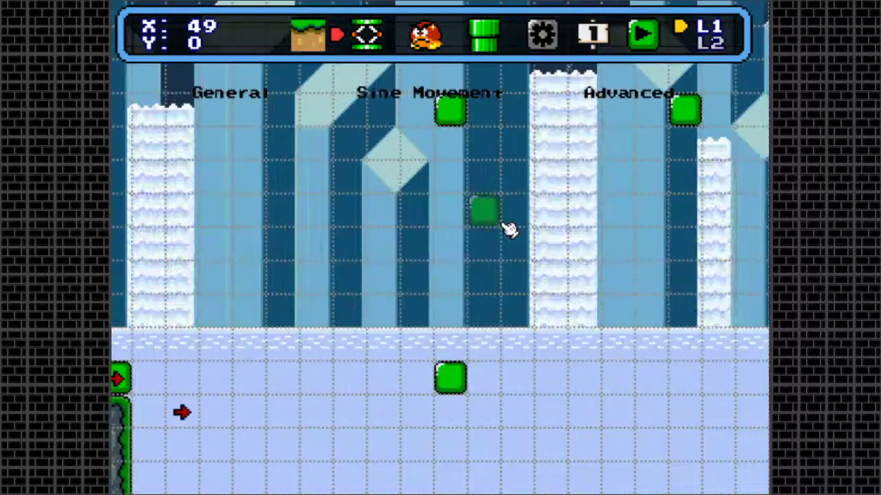
key("Left")
key("Left")
key("Right")
key("Right")
key("Left")
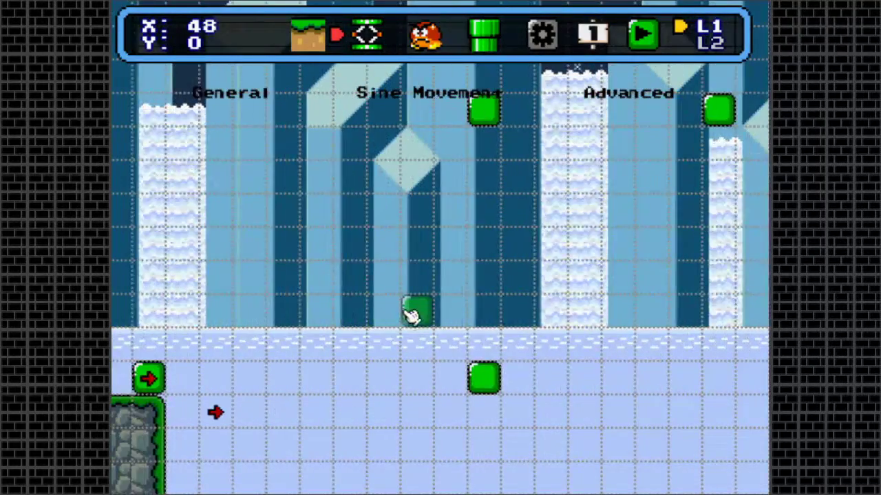
- Examine the blank arrow-block route from the right-arrow start block onward through its first bends
key("Right")
key("Right")
key("Right")
key("Right")
key("Right")
key("Right")
key("Right")
key("Right")
key("Right")
key("Right")
key("Right")
key("Right")
key("Right")
key("Right")
key("Right")
key("Right")
key("Right")
key("Right")
key("Right")
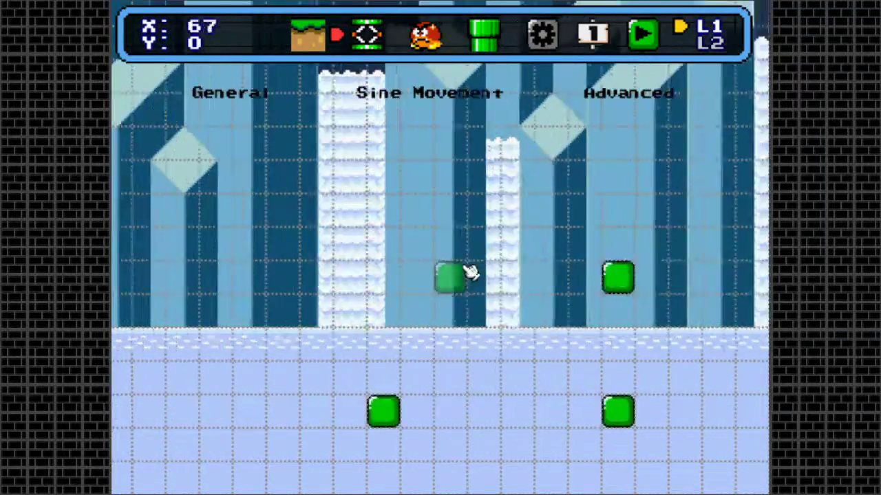
- Check the arrow directions on the route's blocks from the far left-arrow block back towards the start
key("Left")
key("Left")
key("Left")
key("Left")
key("Left")
key("Left")
key("Left")
key("Left")
key("Left")
key("Left")
key("Left")
key("Left")
key("Left")
key("Left")
key("Left")
key("Left")
key("Left")
key("Left")
key("Left")
key("Left")
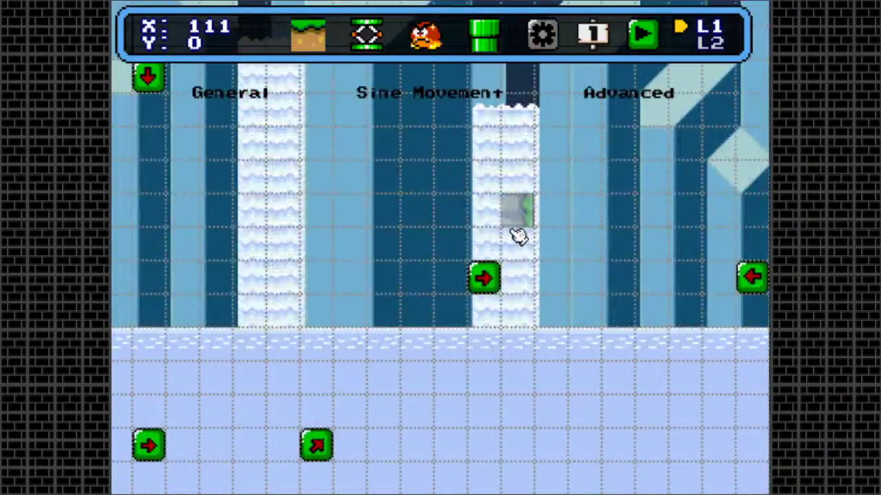
key("Left")
key("Left")
key("Left")
key("Left")
key("Left")
key("Left")
key("Left")
key("Left")
key("Left")
key("Left")
key("Left")
key("Left")
key("Left")
key("Left")
key("Left")
key("Left")
key("Left")
key("Left")
key("Left")
key("Left")
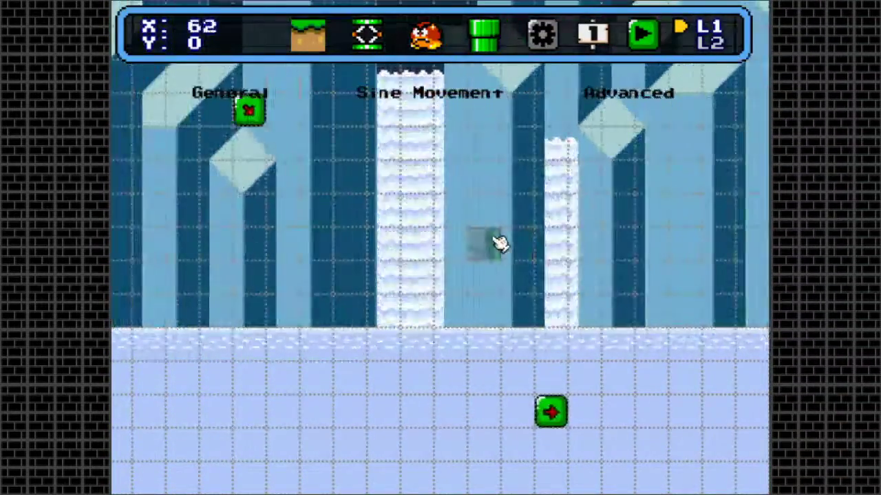
key("Left")
key("Left")
key("Left")
key("Left")
key("Left")
key("Left")
key("Left")
key("Left")
key("Left")
key("Left")
key("Left")
key("Left")
key("Left")
key("Left")
key("Left")
key("Left")
key("Left")
key("Left")
key("Left")
key("Left")
key("Right")
key("Right")
key("Right")
key("Right")
key("Right")
key("Right")
key("Right")
key("Right")
key("Right")
key("Right")
key("Right")
key("Right")
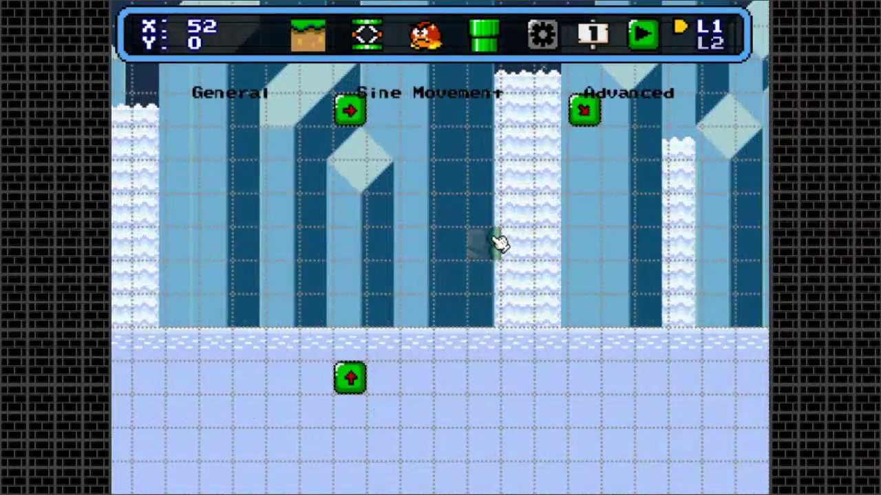
key("Left")
key("Left")
key("Left")
key("Left")
key("Left")
key("Left")
key("Left")
key("Left")
- Follow the arrow-block route forward from its start to the stone ground at the far end, checking each block's direction
key("Right")
key("Right")
key("Right")
key("Right")
key("Right")
key("Right")
key("Right")
key("Right")
key("Right")
key("Right")
key("Right")
key("Right")
key("Right")
key("Right")
key("Right")
key("Right")
key("Right")
key("Right")
key("Right")
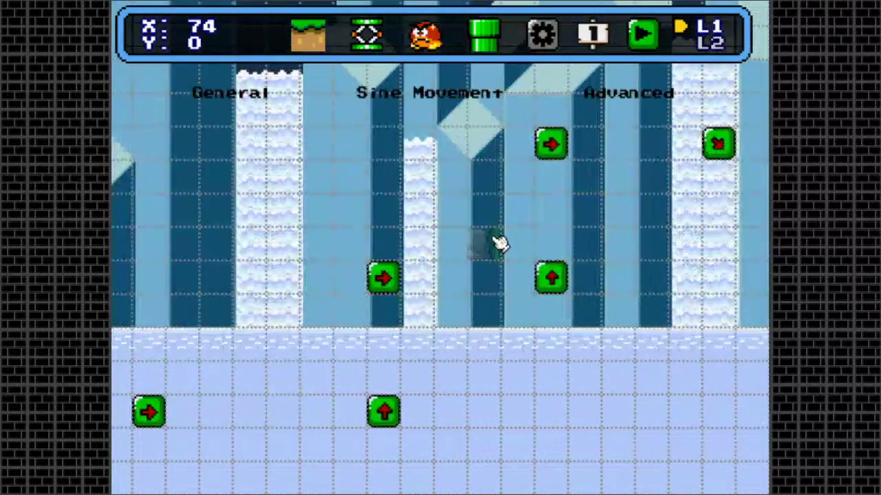
key("Right")
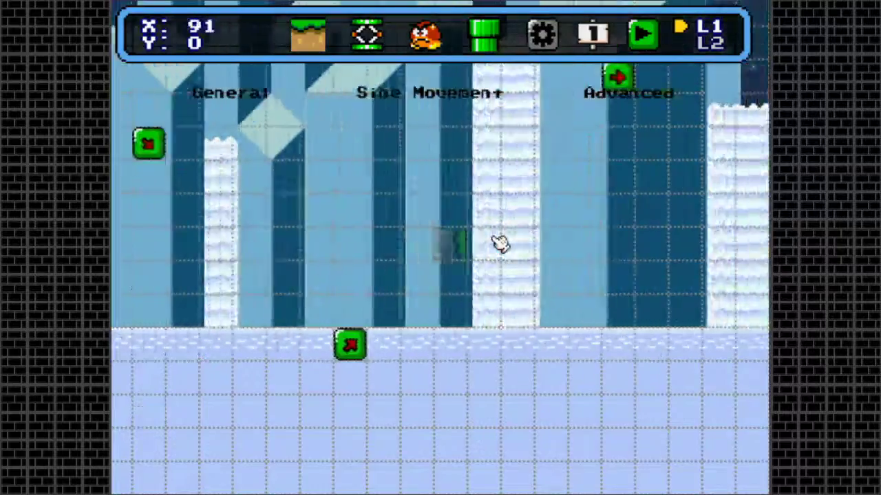
key("Right")
key("Right")
key("Right")
key("Right")
key("Right")
key("Right")
key("Right")
key("Right")
key("Right")
key("Right")
key("Right")
key("Right")
key("Right")
key("Right")
key("Right")
key("Right")
key("Right")
key("Right")
key("Right")
key("Right")
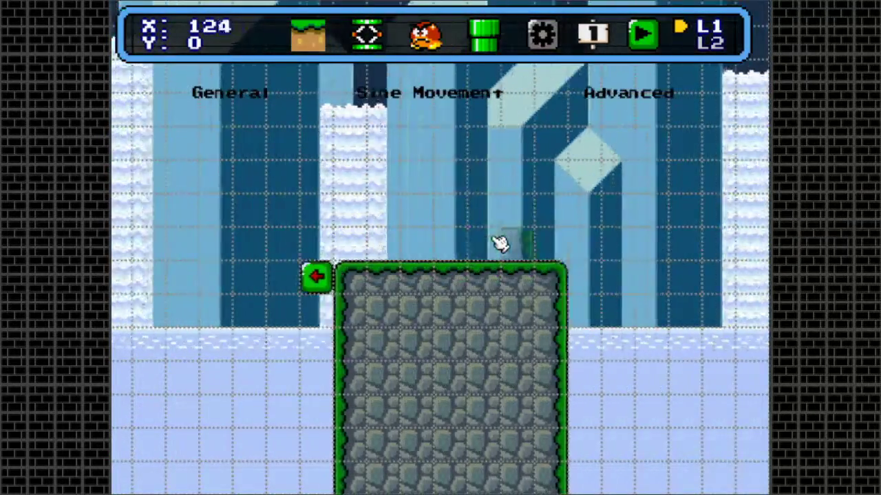
key("Left")
key("Left")
key("Left")
key("Left")
key("Left")
key("Left")
key("Left")
key("Left")
key("Left")
key("Left")
key("Right")
key("Right")
key("Right")
key("Right")
key("Right")
key("Right")
key("Left")
key("Left")
key("Left")
key("Left")
key("Left")
key("Left")
key("Left")
key("Left")
key("Left")
key("Left")
key("Left")
key("Left")
key("Left")
key("Right")
key("Right")
key("Right")
key("Right")
key("Right")
key("Right")
key("Right")
key("Right")
key("Right")
key("Right")
key("Right")
key("Right")
key("Right")
key("Right")
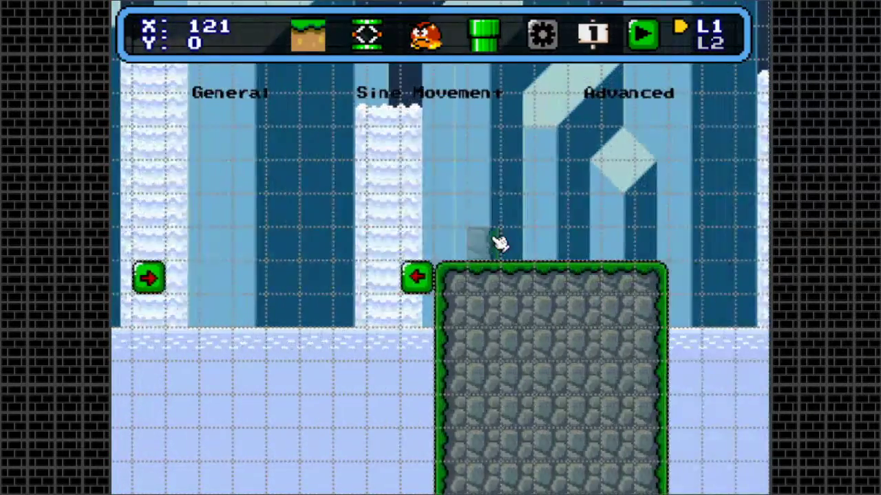
- Playtest Map 1 from Entrance 2, jump onto the yellow platform beside the ledge, and return to the editor
key("Left")
key("Left")
key("Left")
key("Left")
key("Left")
key("Left")
key("Left")
key("Left")
key("Left")
key("Left")
key("Left")
key("Left")
key("Left")
key("Left")
key("Left")
key("Left")
key("Left")
key("Left")
key("Left")
key("Left")
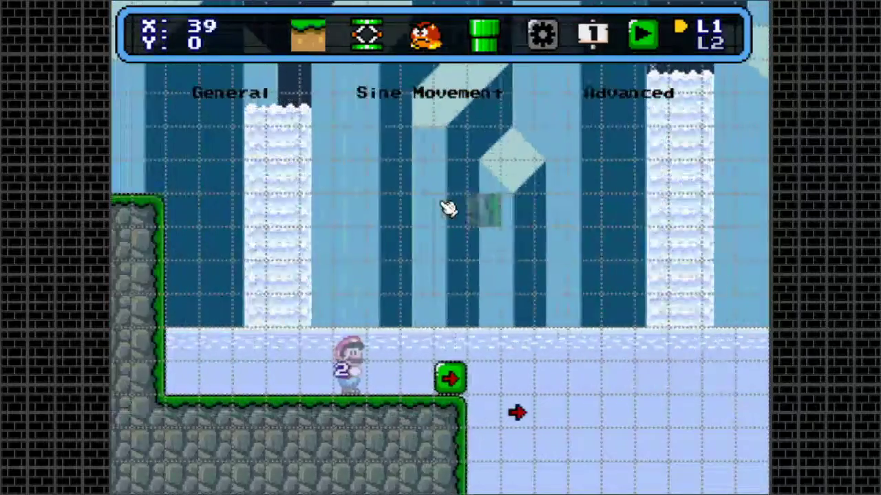
key("Right")
key("Right")
key("Right")
key("Right")
key("Right")
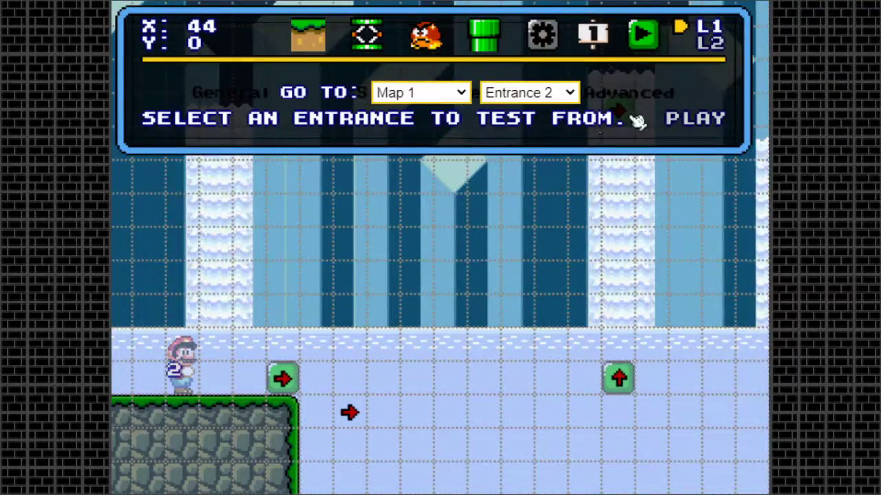
left_click(676, 122)
key("Right")
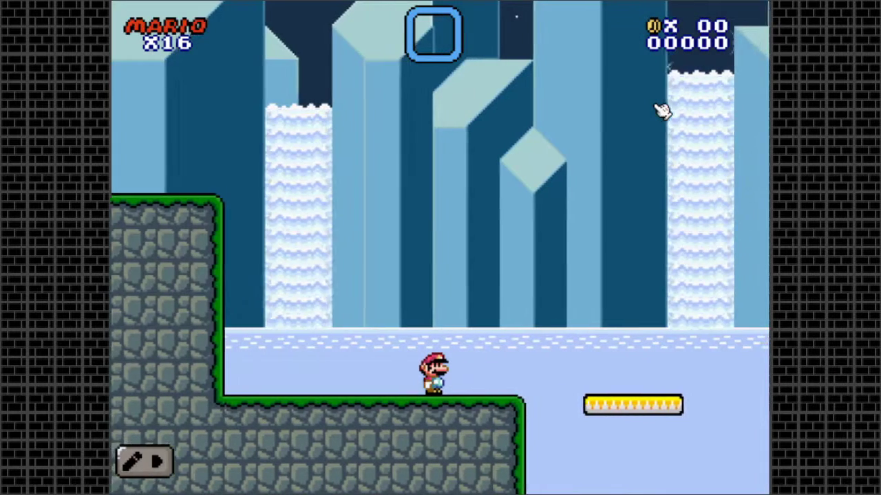
key("z")
key("Left")
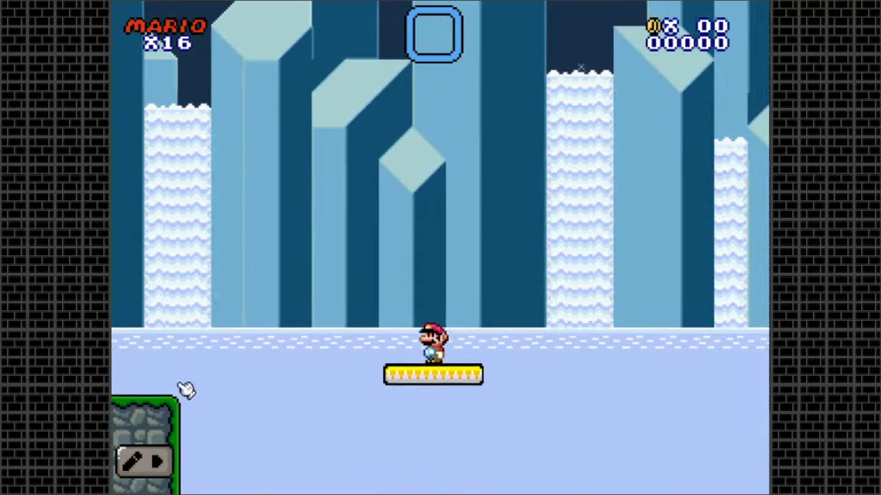
left_click(137, 461)
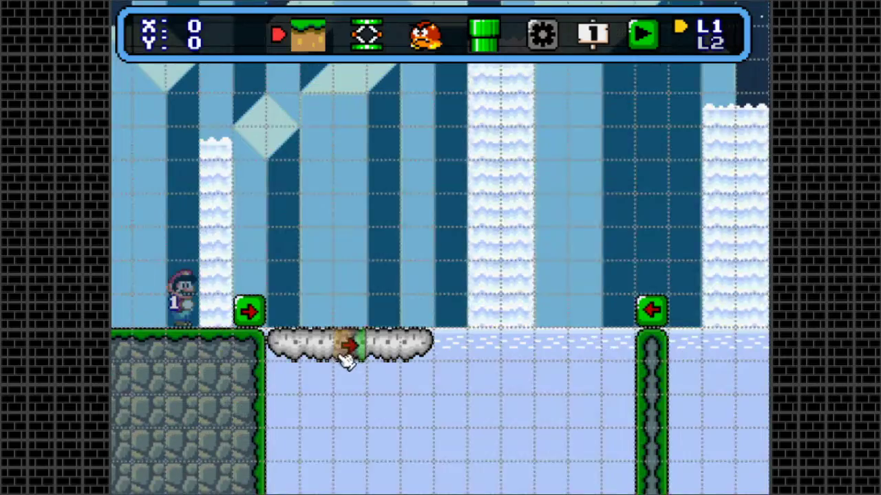
- Turn off Active on Start for the Yoshi's Island (Yellow) platform beside the ledge and save its settings
key("Right")
key("Left")
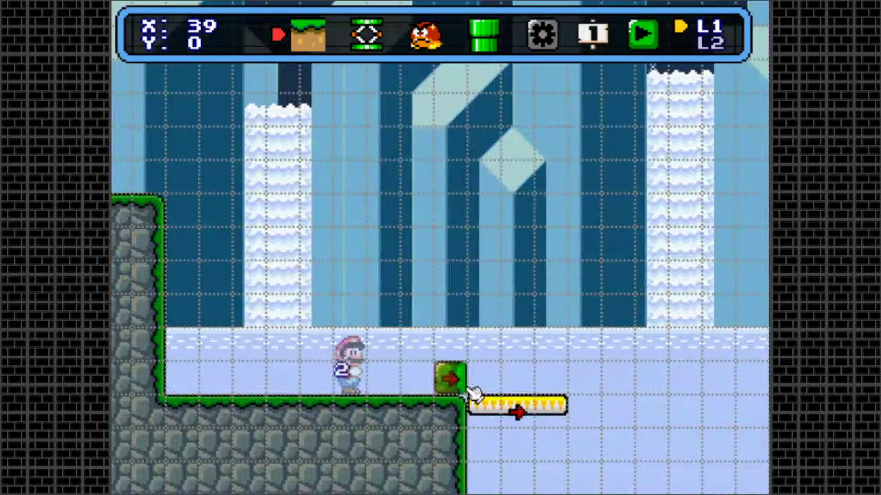
right_click(504, 404)
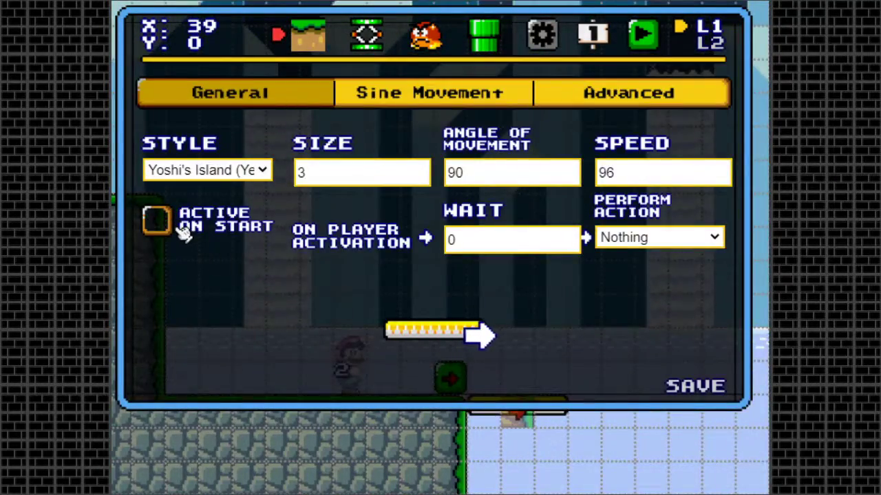
left_click(696, 388)
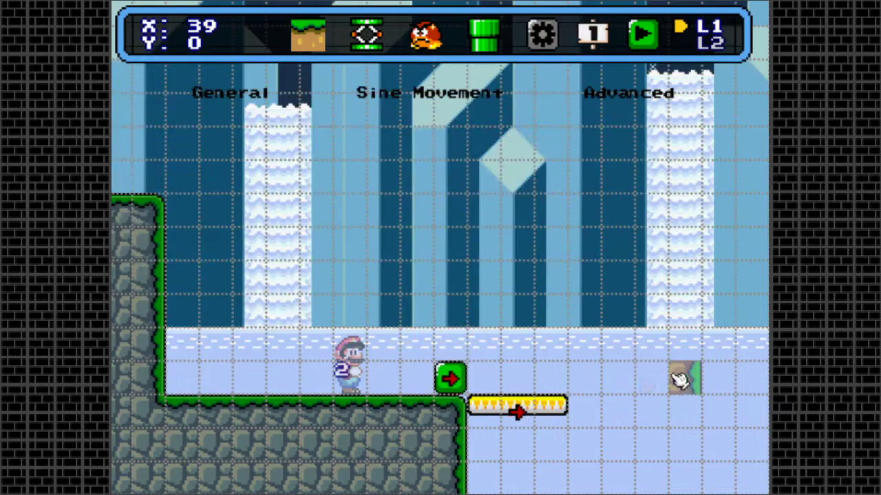
- Place spaced coins from the right-arrow start block to the first up-arrow block and up towards the right-arrow block above it
key("Right")
key("Right")
key("Right")
key("Right")
key("Right")
key("Right")
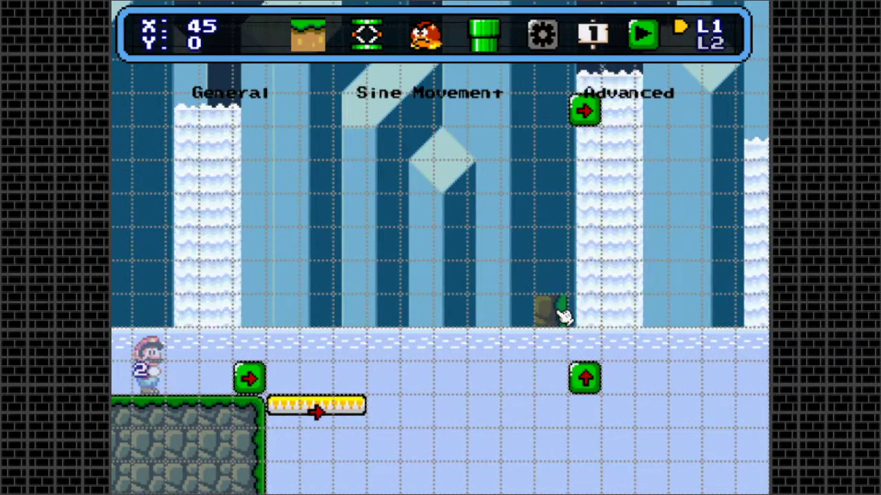
key("Right")
key("Right")
key("Right")
key("Right")
key("Right")
key("Left")
key("Left")
key("Left")
key("Left")
key("space")
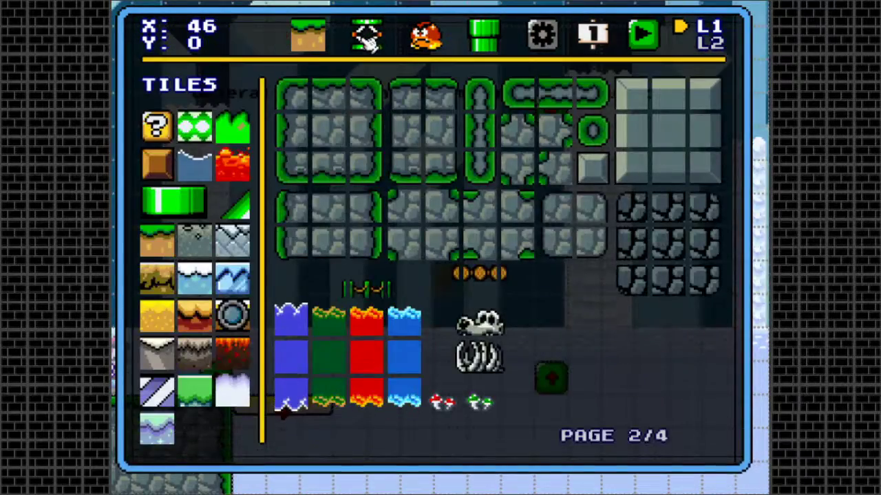
left_click(368, 40)
left_click(309, 42)
left_click(364, 40)
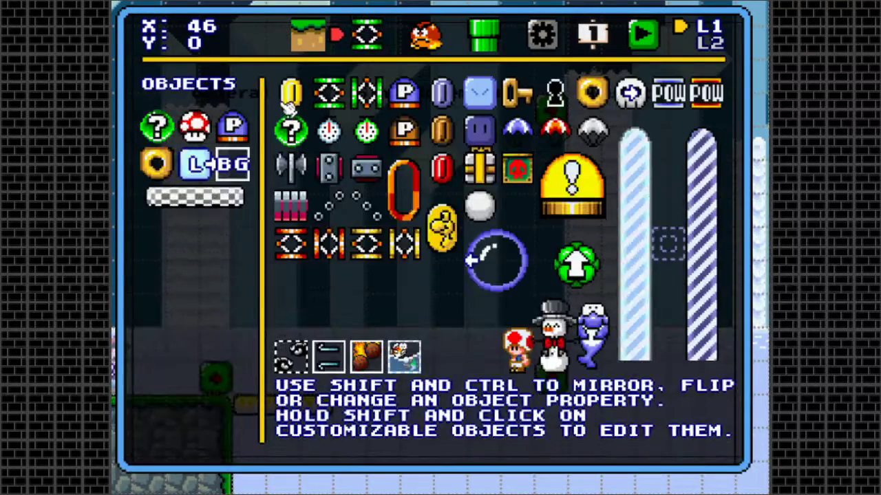
left_click(291, 100)
left_click_drag(269, 393, 513, 386)
left_click_drag(289, 389, 424, 379)
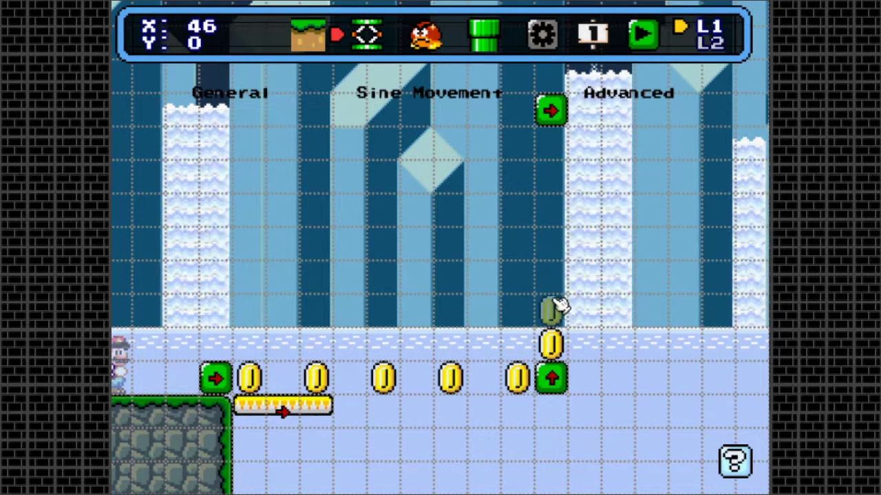
- Add three spaced coins along the upper row between the right-arrow block and the down-right arrow block
key("Right")
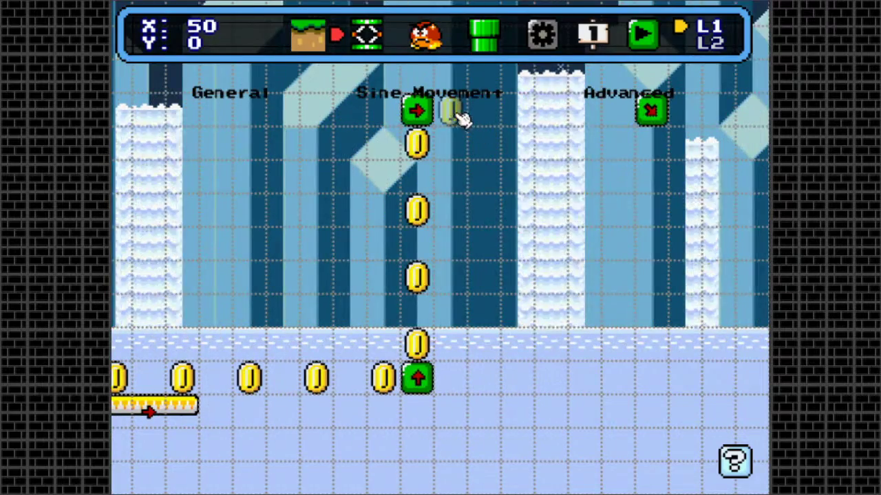
left_click(454, 116)
left_click(520, 119)
left_click(589, 121)
key("Right")
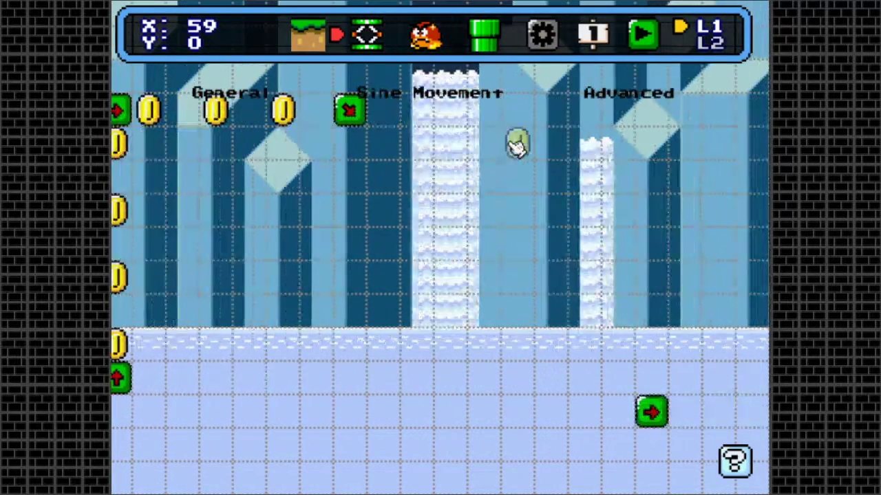
- Place four coins down the diagonal from the down-right arrow block and three along the low row to the next up-arrow block
left_click(389, 153)
left_click(448, 215)
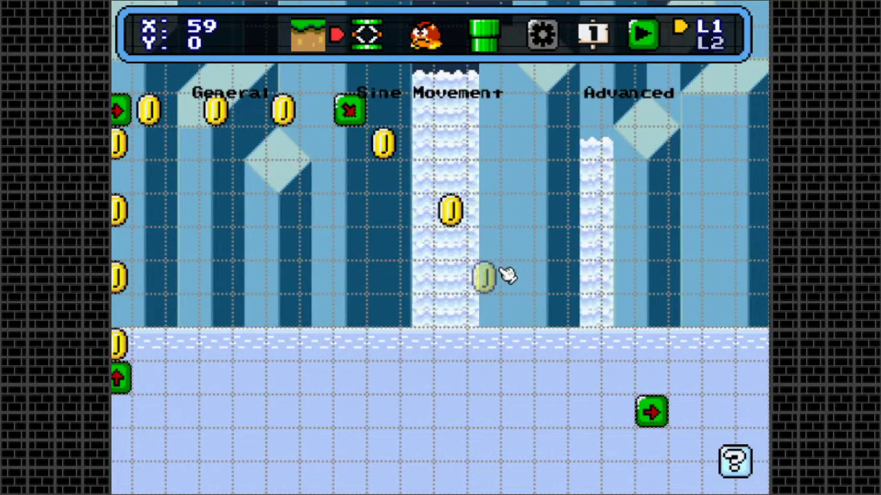
left_click(517, 278)
left_click(584, 346)
key("Right")
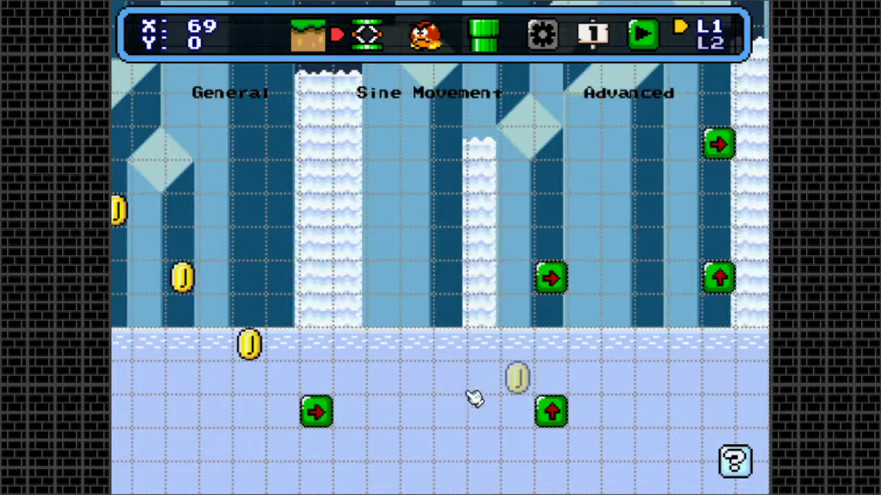
left_click(386, 414)
left_click(452, 416)
left_click(519, 415)
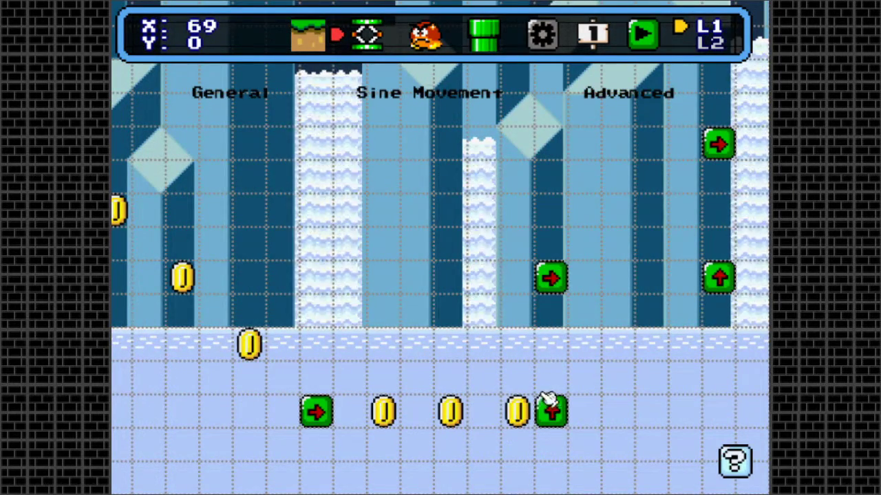
- Mark the two stair-like climbs with a coin above each up-arrow block, two along the middle row and one on the top row
left_click(552, 348)
key("Right")
left_click(452, 280)
left_click(517, 278)
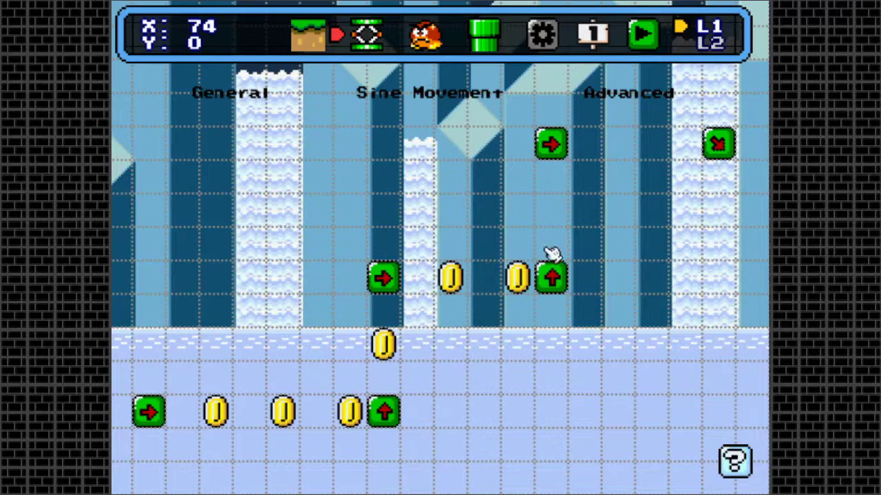
left_click(552, 212)
left_click(617, 146)
- Place three coins down the second diagonal, from the down-right arrow block to the up-right arrow block
key("Right")
key("Right")
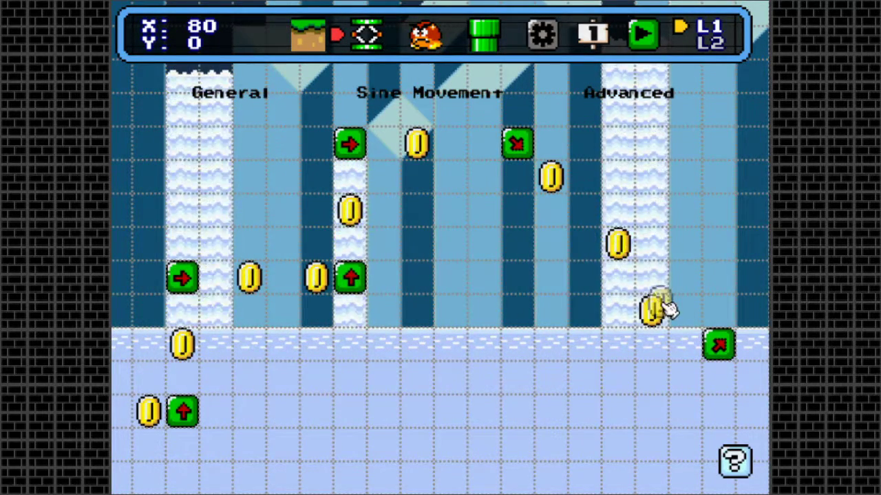
left_click(685, 313)
- Continue the spaced coins up the diagonal, across the high row, down the long drop and on to the final left-arrow block
key("Right")
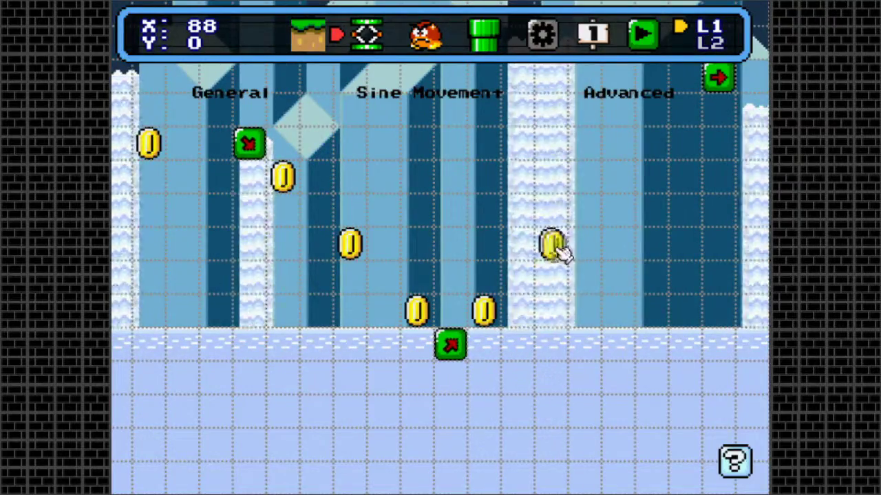
left_click(685, 111)
key("Right")
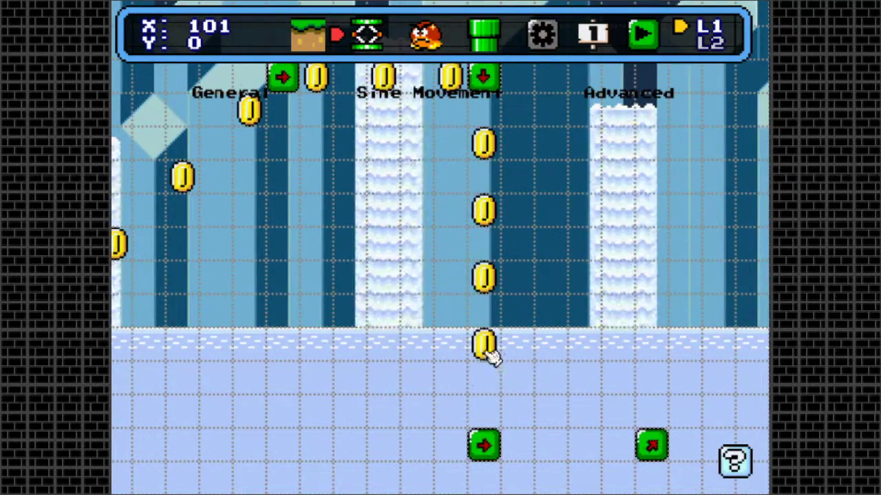
key("Right")
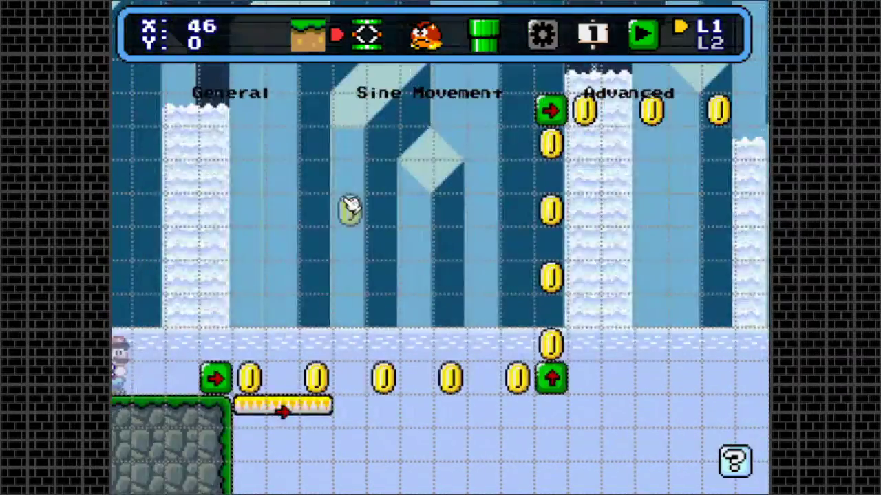
- Playtest Map 1 from Entrance 2, ride the platform along the coin-marked route to the far stone ground, and return to the editor
key("Left")
key("Right")
key("Left")
key("Right")
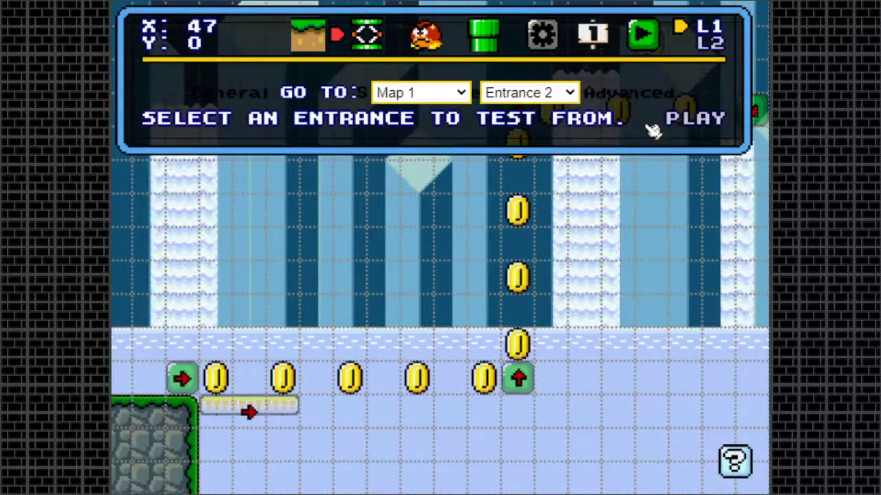
left_click(703, 124)
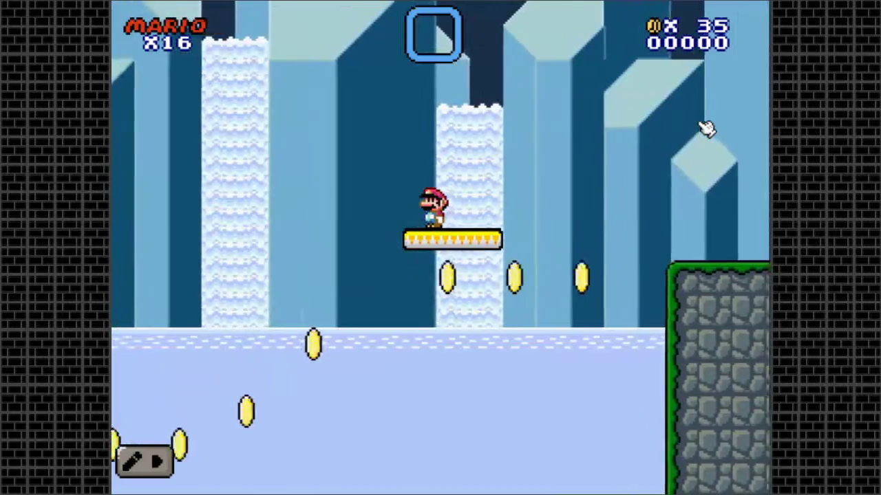
left_click(141, 462)
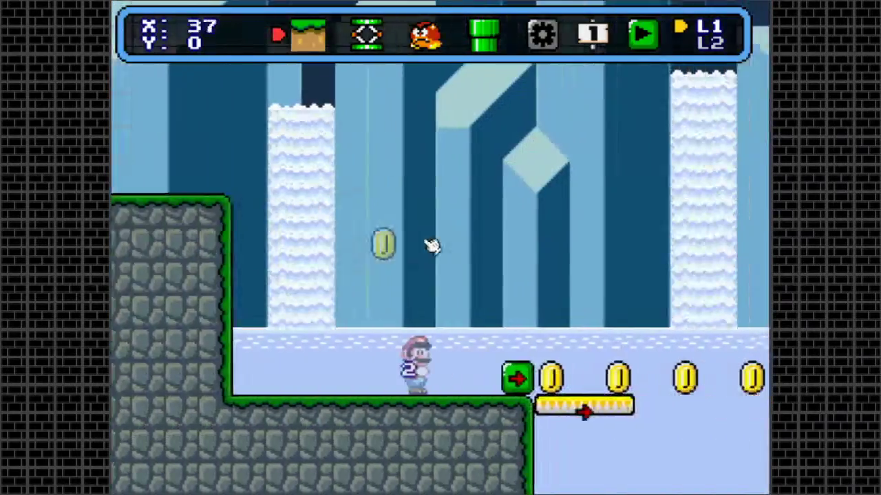
- Examine the coin-marked route around its final bends by the stone ground, and follow it back towards the start
key("Right")
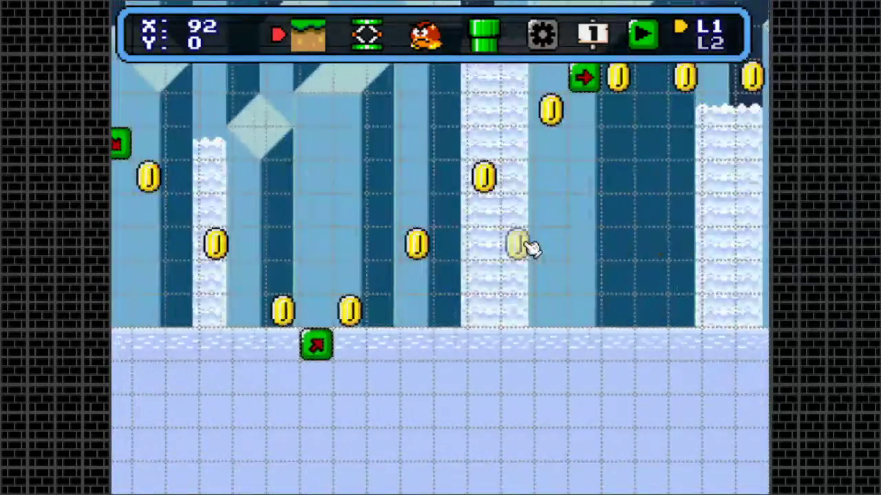
key("Right")
key("Left")
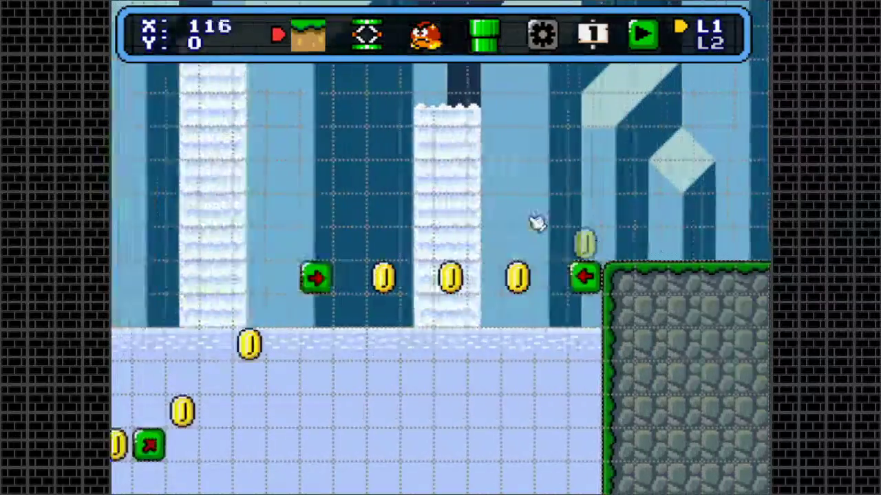
key("Right")
key("Left")
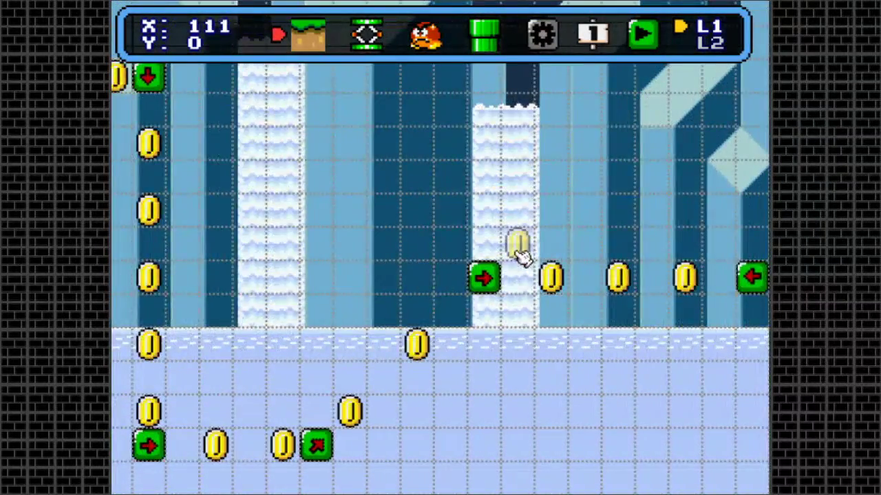
key("Right")
key("Left")
key("Right")
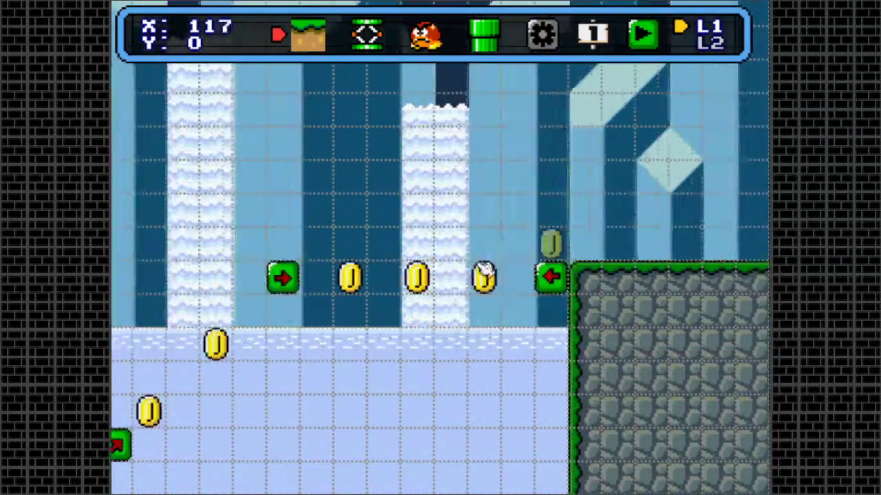
key("Left")
key("Left")
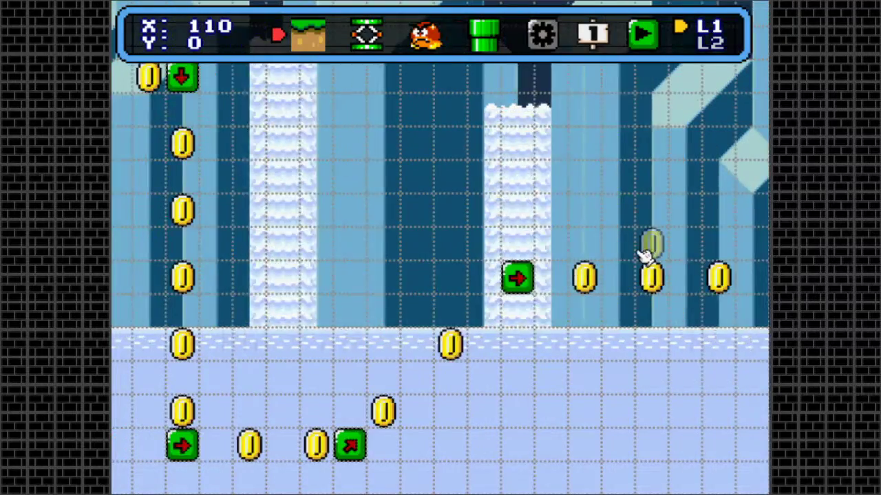
key("Right")
key("Left")
key("Left")
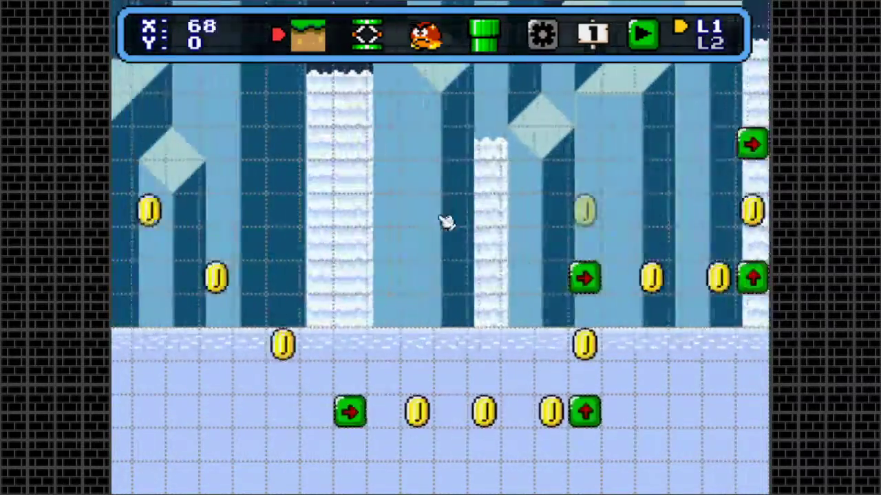
- Review the Time setting of the up-arrow block at the end of the first horizontal run, and save its settings
key("Right")
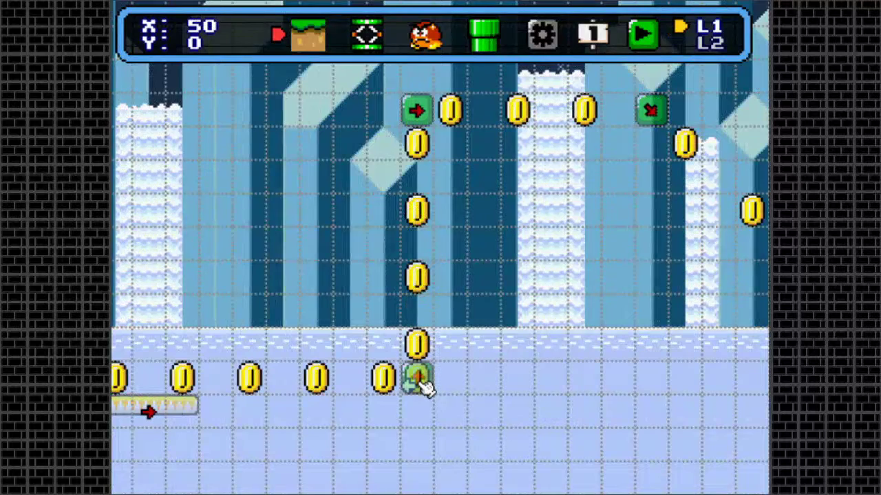
left_click(424, 385)
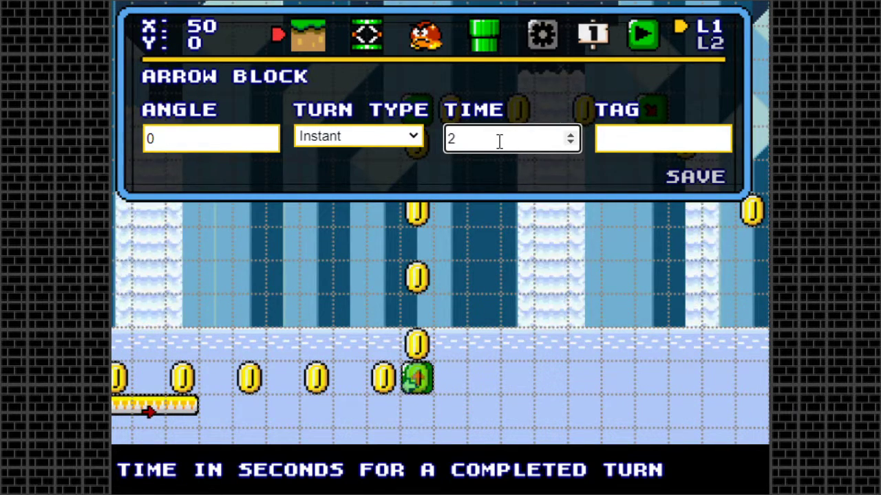
left_click(683, 179)
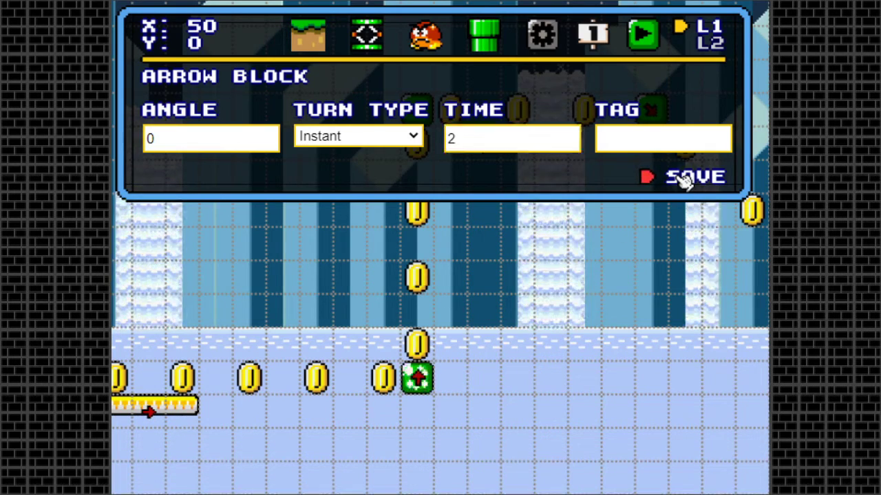
- Playtest Map 1 from Entrance 2, ride the platform around the first bend to the high coin row, and return to the editor
left_click(643, 36)
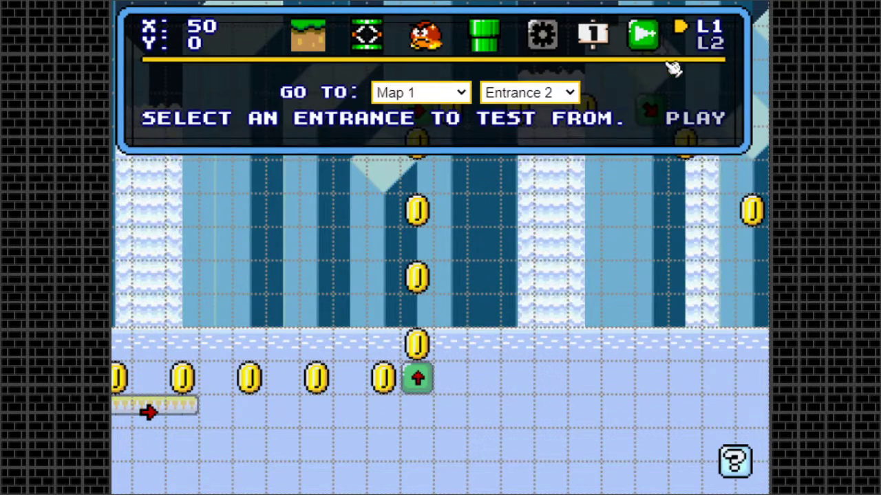
left_click(695, 118)
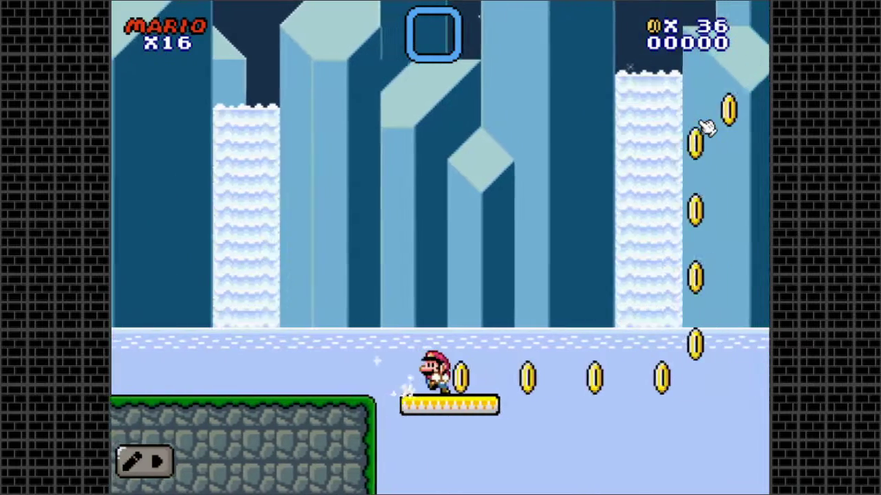
key("Right")
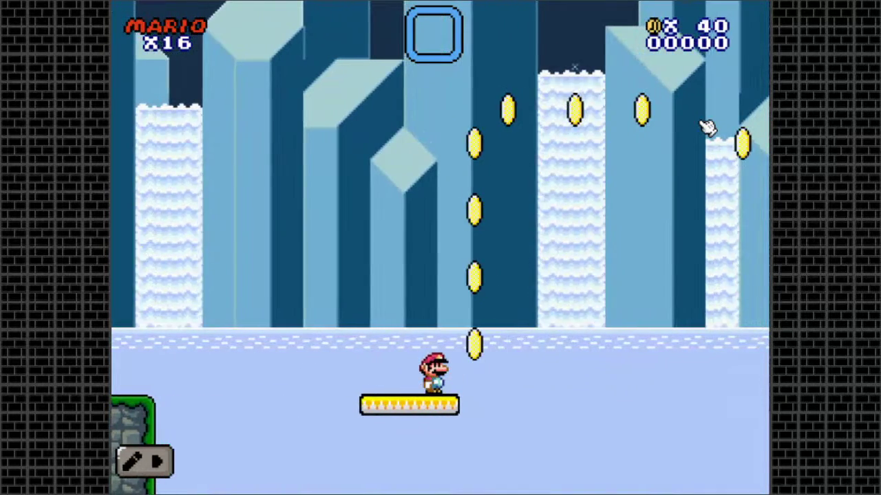
key("Right")
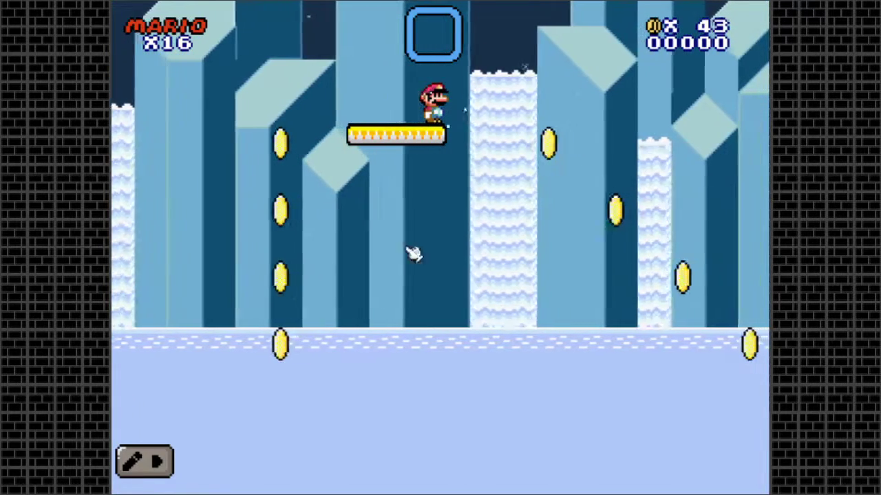
left_click(141, 462)
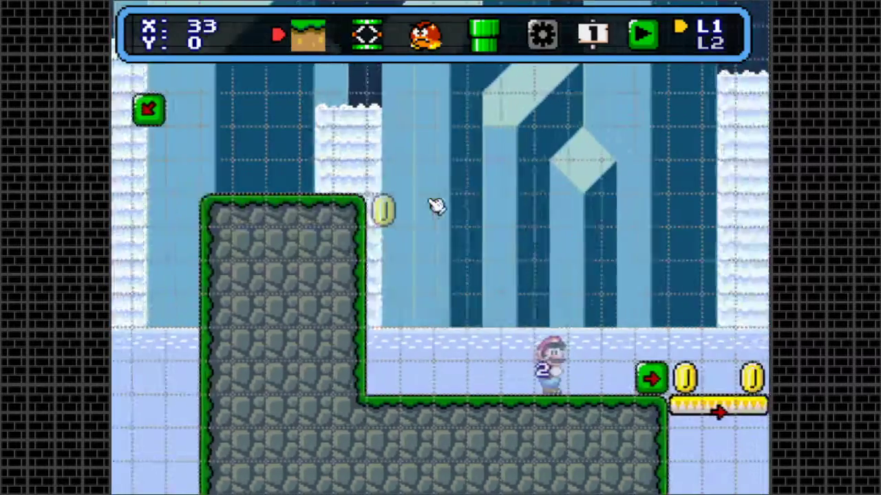
- Save the down-right diagonal arrow block with a Time of 3, and playtest the platform from Entrance 2 of Map 1 to the high row
key("Right")
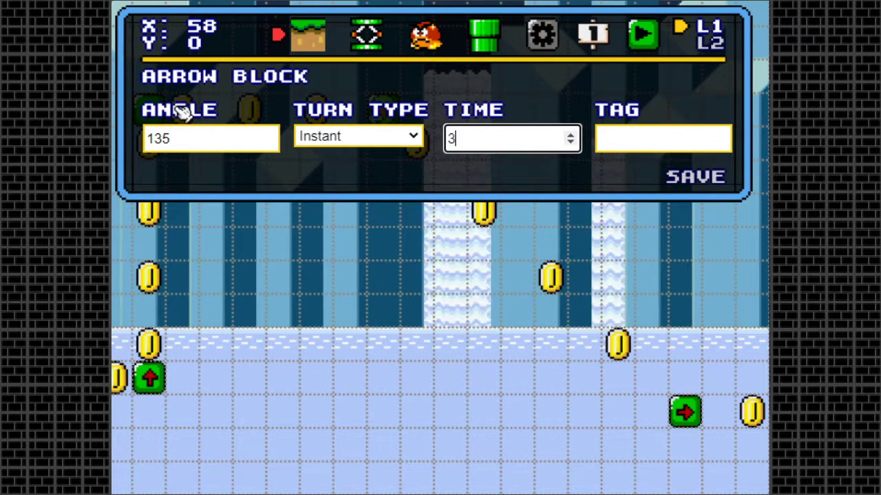
left_click(693, 177)
left_click(642, 34)
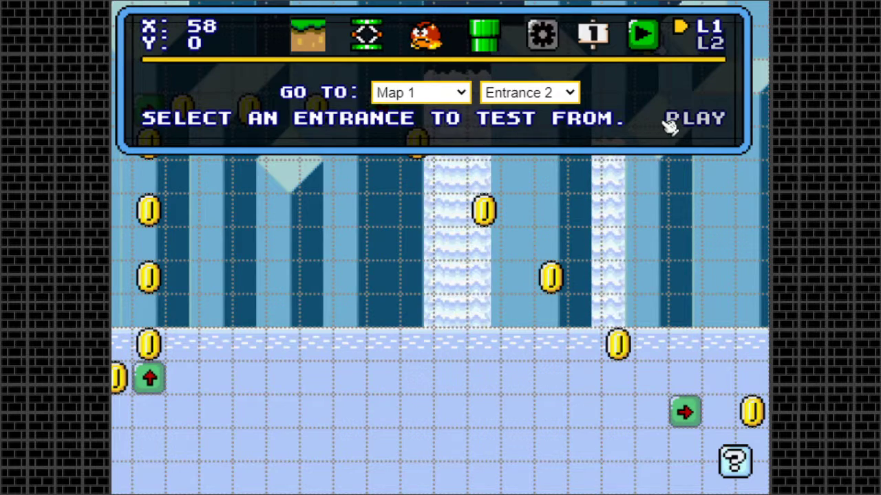
left_click(691, 119)
key("Right")
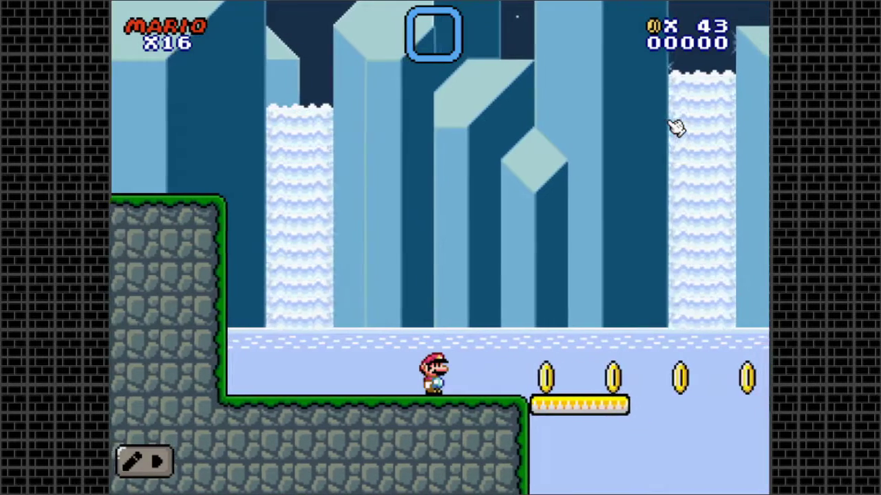
key("Left")
key("Right")
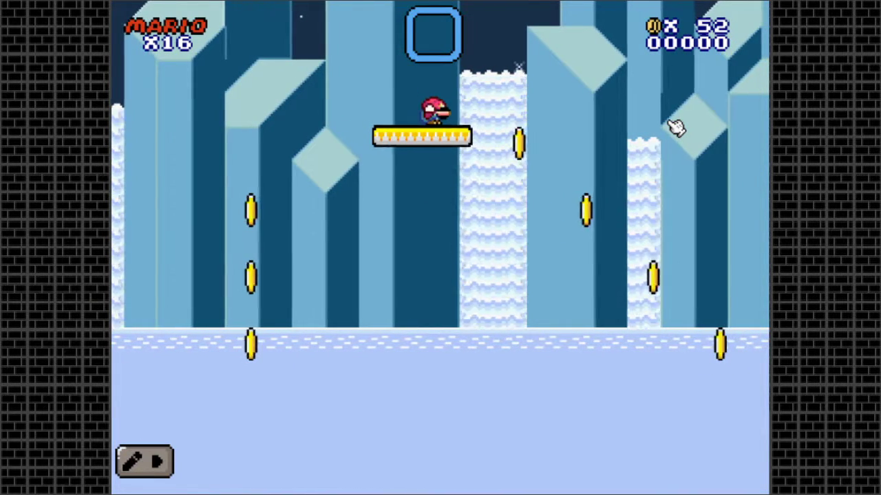
left_click(152, 463)
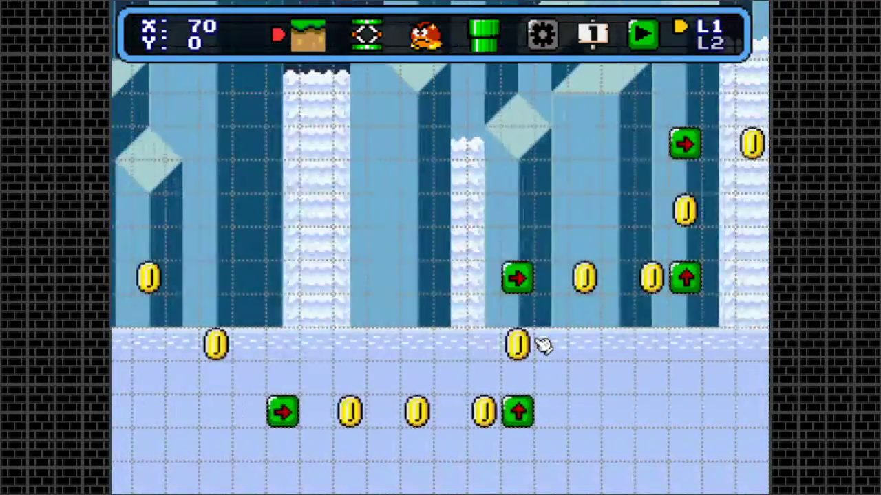
- Examine the arrow-block bends along the coin-marked route, from the starting platform to the long drop and back
key("Left")
key("Right")
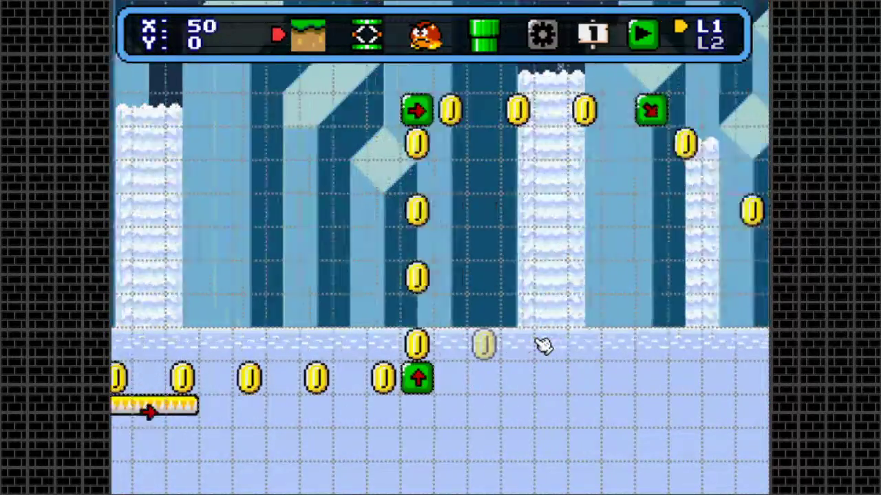
key("Left")
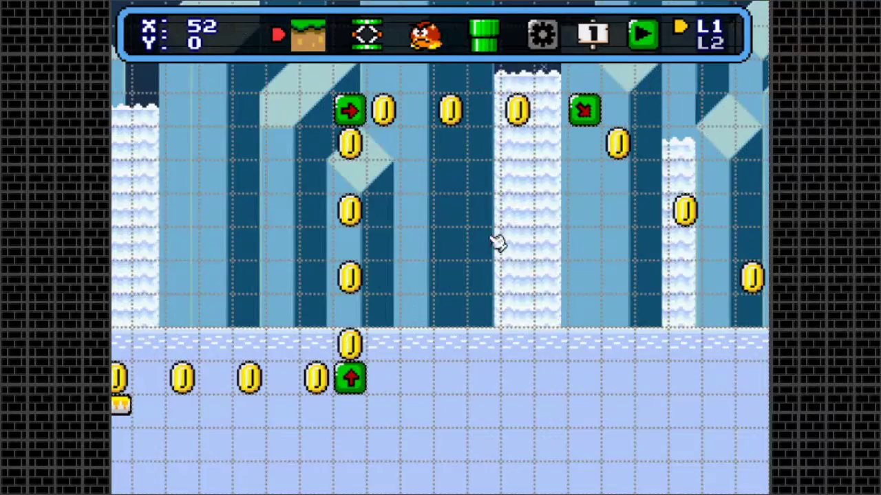
key("Left")
key("Right")
key("Left")
key("Right")
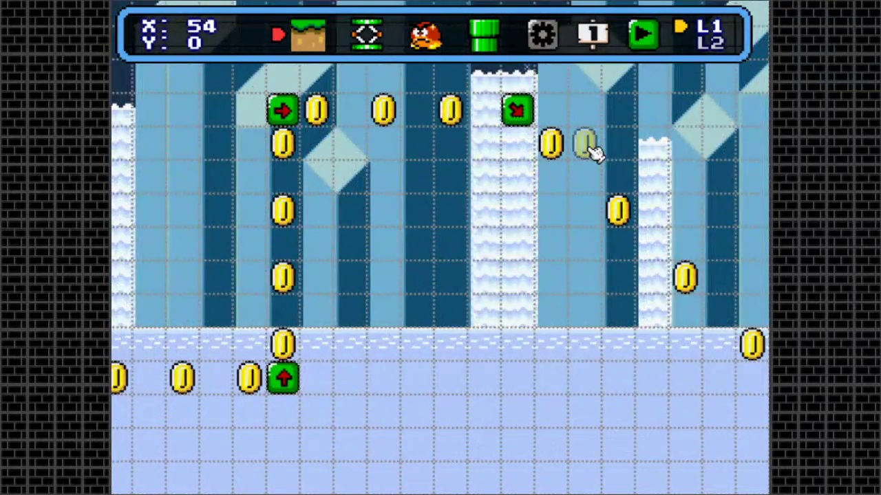
key("Left")
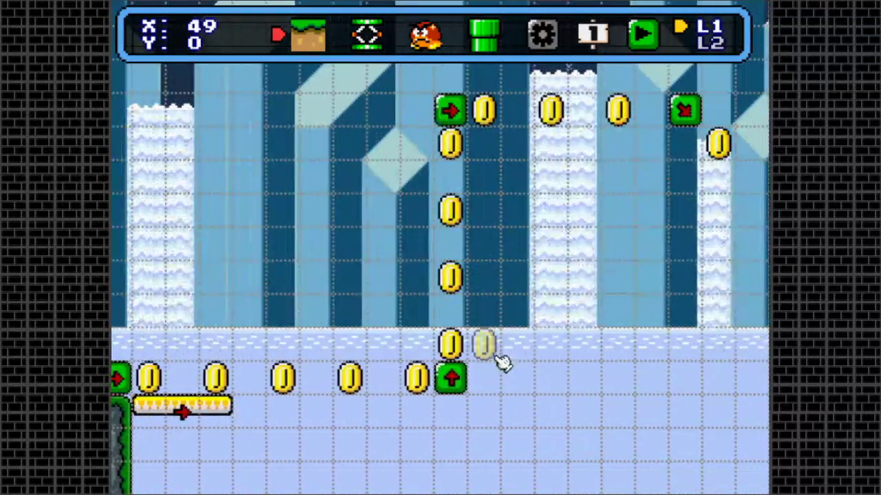
key("Left")
key("Right")
key("Left")
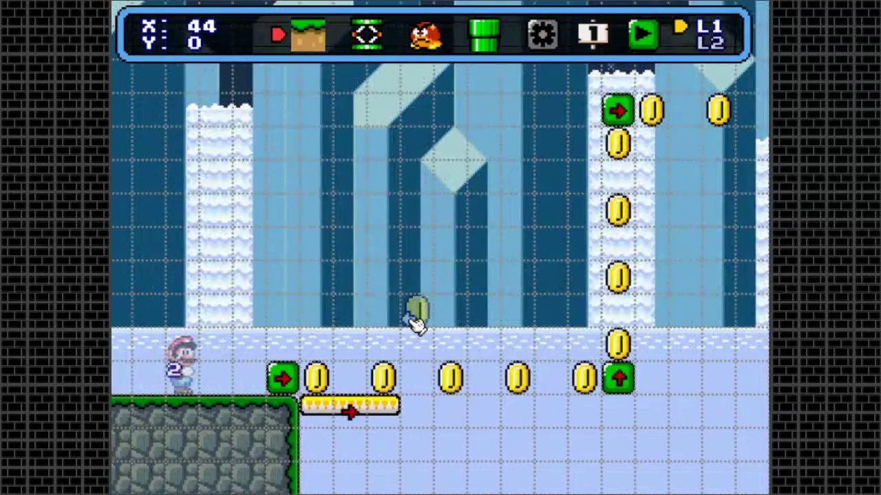
key("Right")
key("Right")
key("Left")
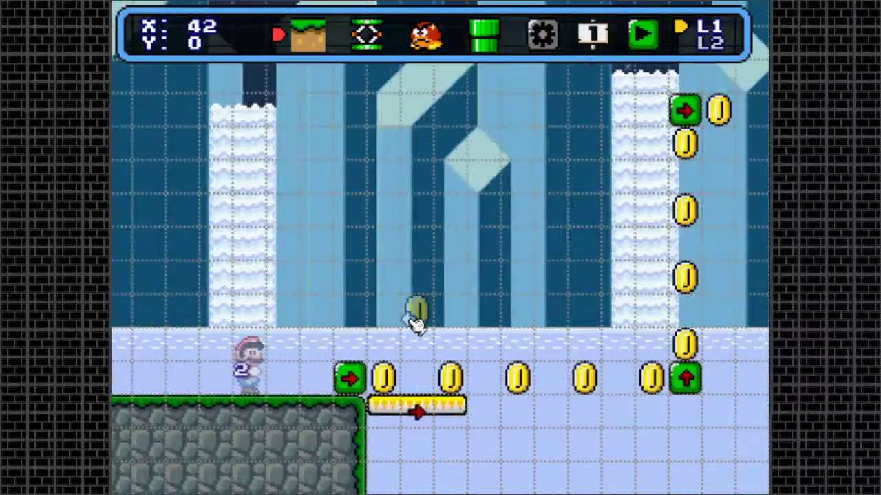
key("Right")
key("Left")
key("Right")
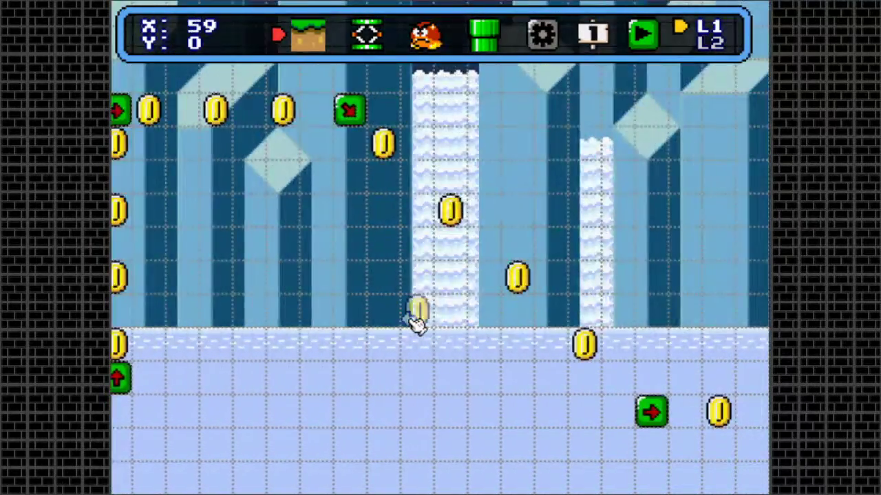
key("Right")
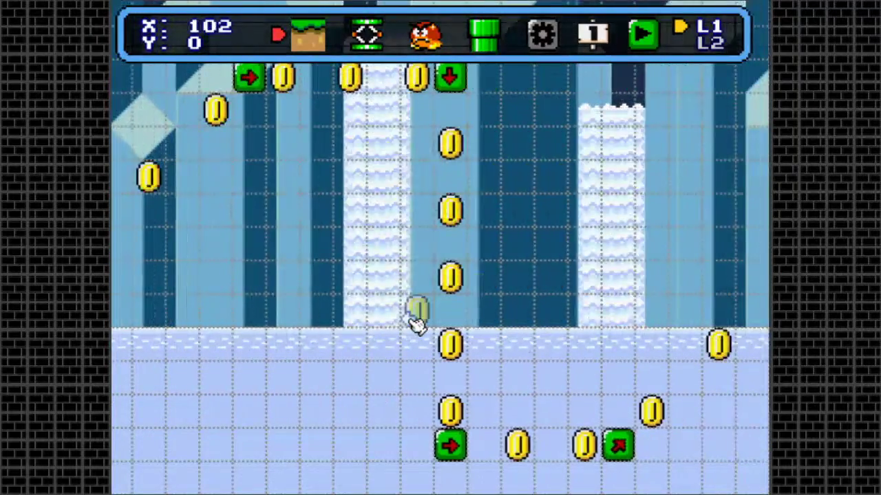
key("Left")
key("Right")
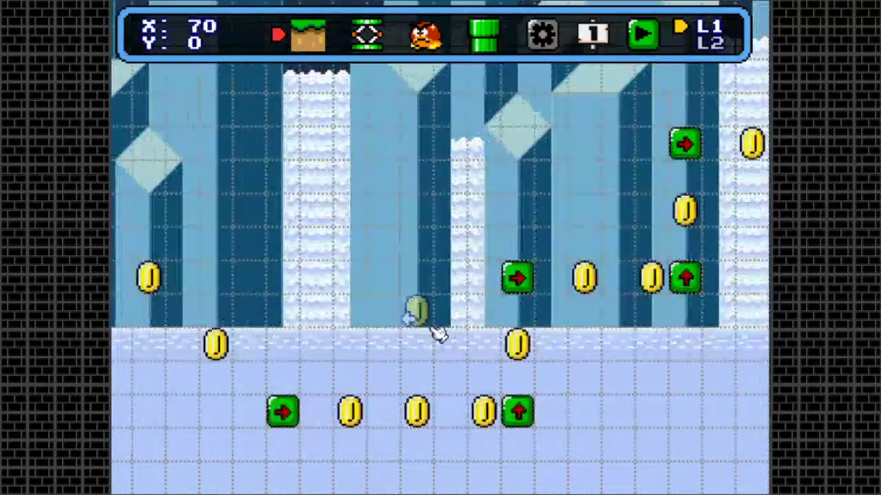
- Set the Turn Type of the up-arrow block at the end of the first horizontal run to Tween, and save its settings
key("Left")
key("Left")
key("Right")
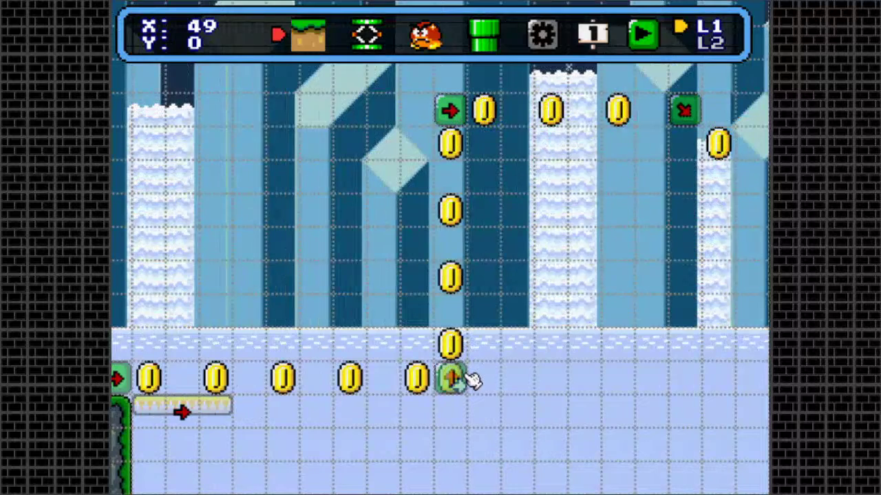
left_click(467, 379)
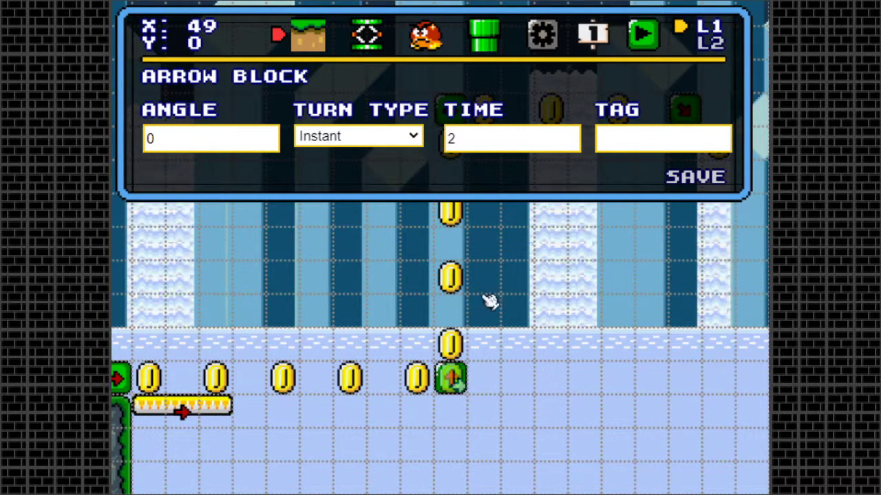
left_click(411, 138)
left_click(361, 162)
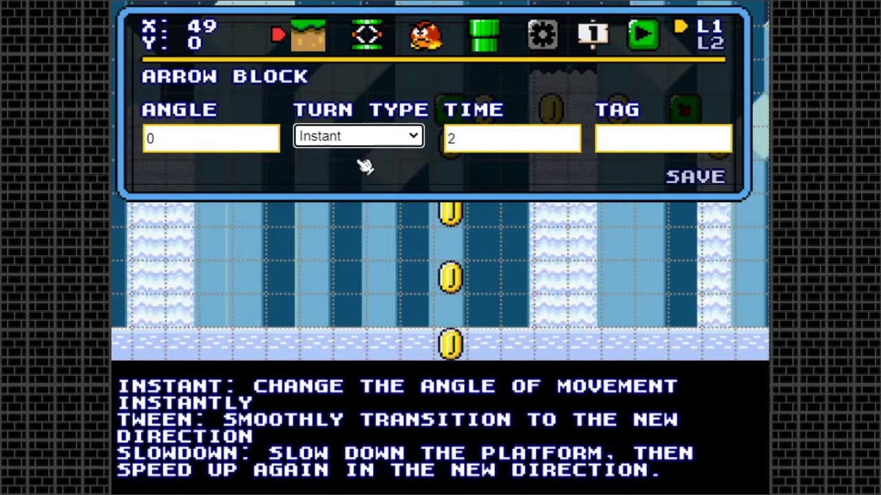
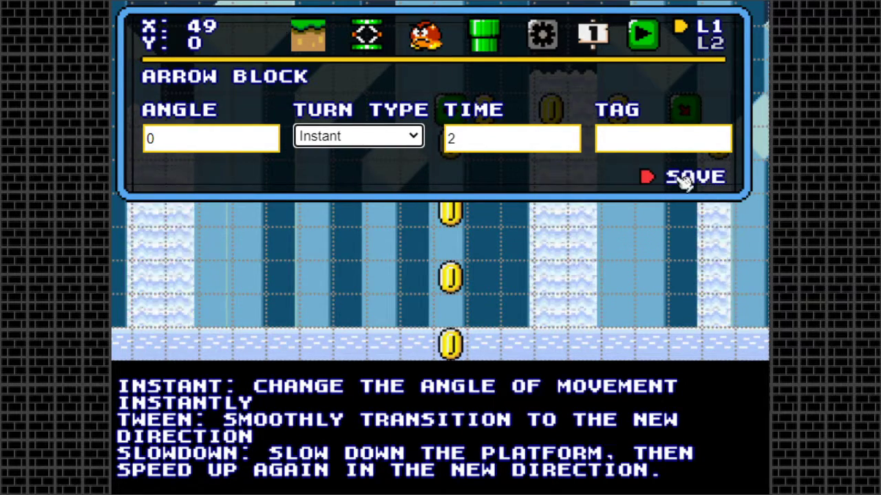
left_click(408, 141)
left_click(352, 173)
key("Tab")
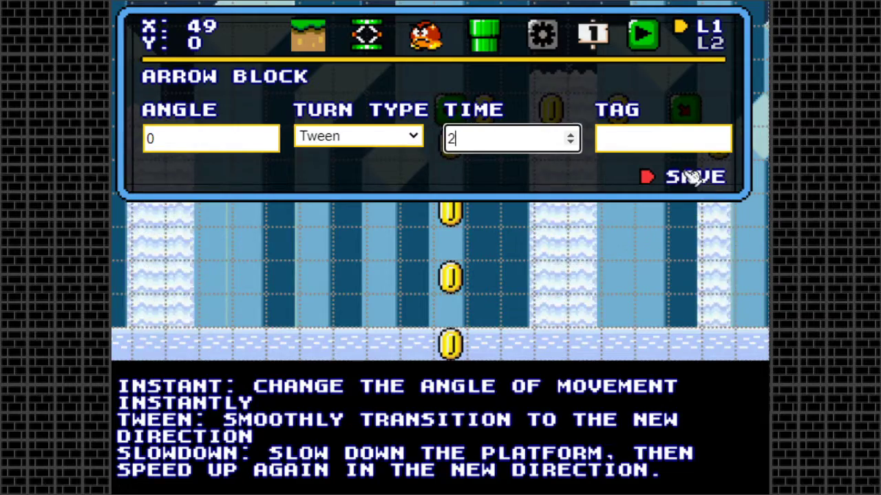
left_click(661, 140)
left_click(701, 177)
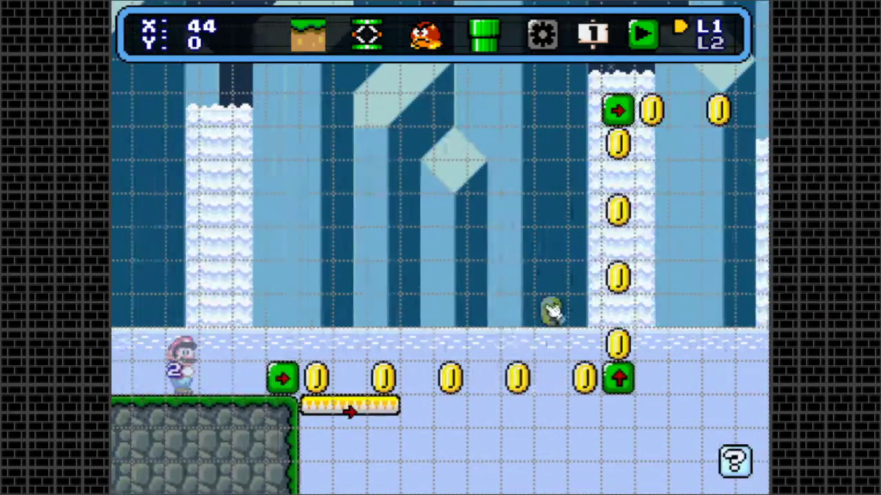
- Examine the first stretch of the route, from the starting platform up the vertical rise to the diagonal arrow block
key("Right")
key("Right")
key("Right")
key("Right")
key("Right")
key("Left")
key("Left")
key("Left")
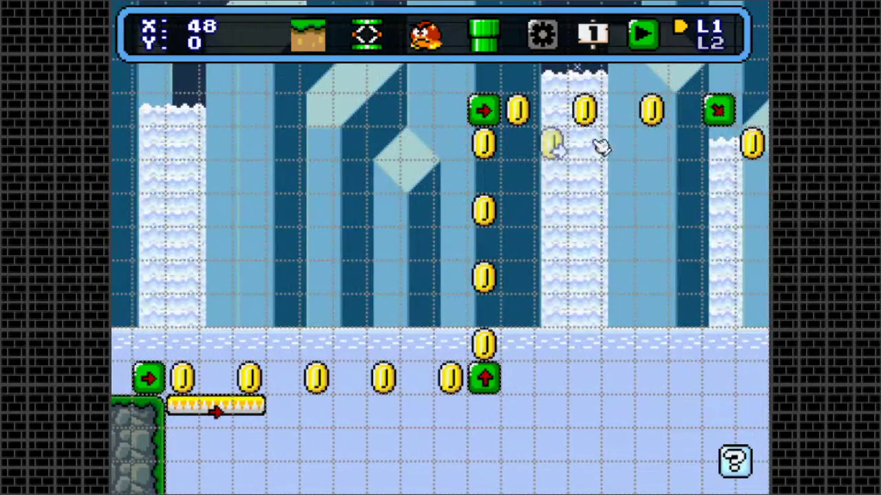
key("Right")
key("Right")
key("Right")
key("Left")
key("Left")
key("Left")
key("Left")
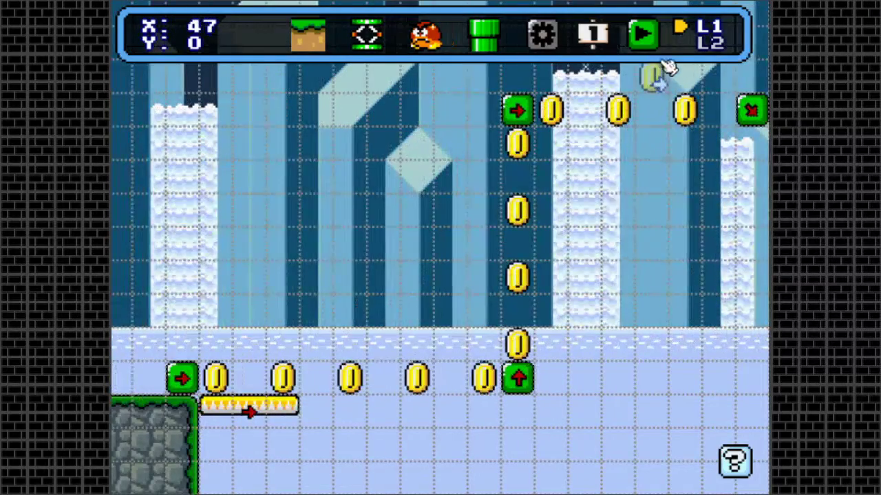
- Playtest the moving platform's route from Entrance 2 of Map 1, and return to the level editor
left_click(639, 32)
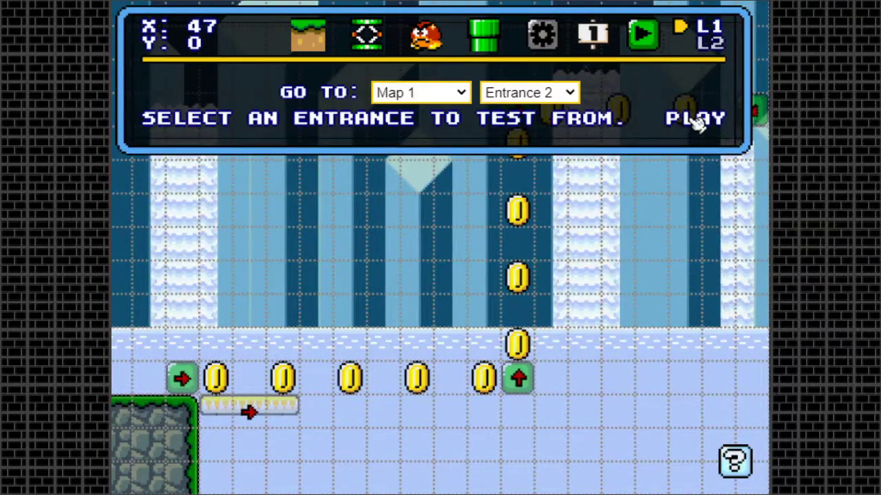
left_click(696, 120)
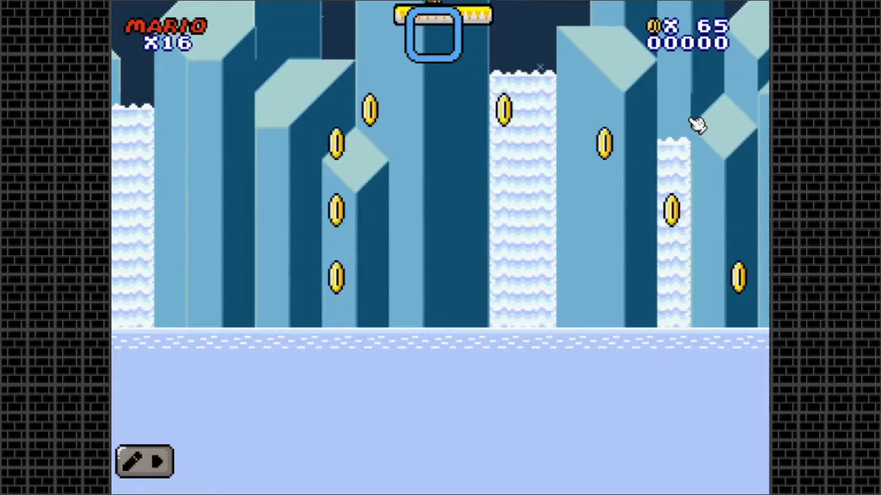
left_click(144, 463)
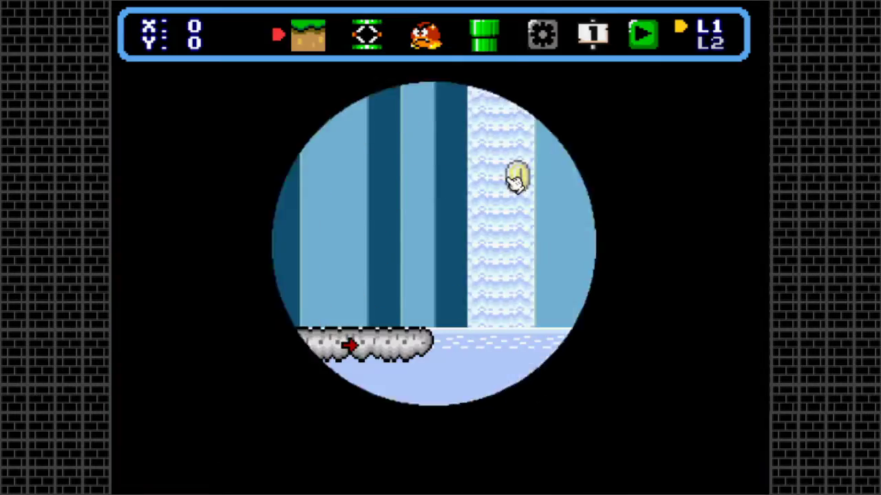
- Set the turn time of the upward arrow block at the end of the first coin row to 1 and save it
key("Right")
key("Left")
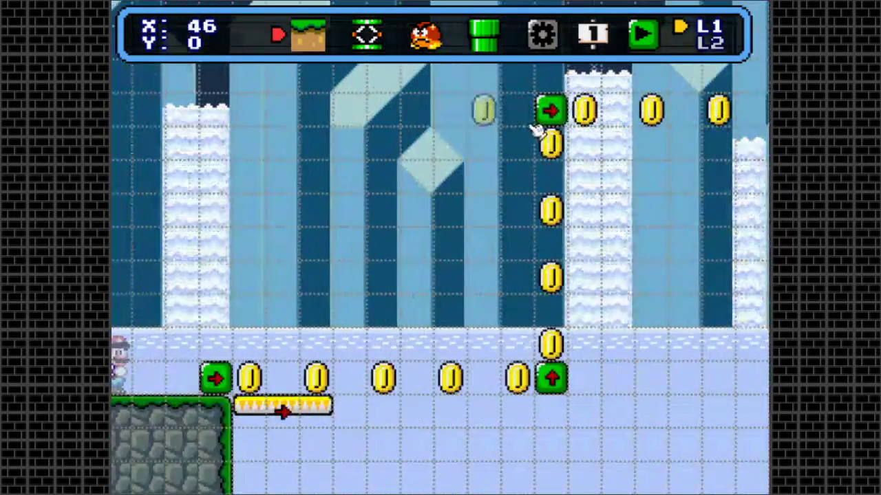
key("Right")
key("Left")
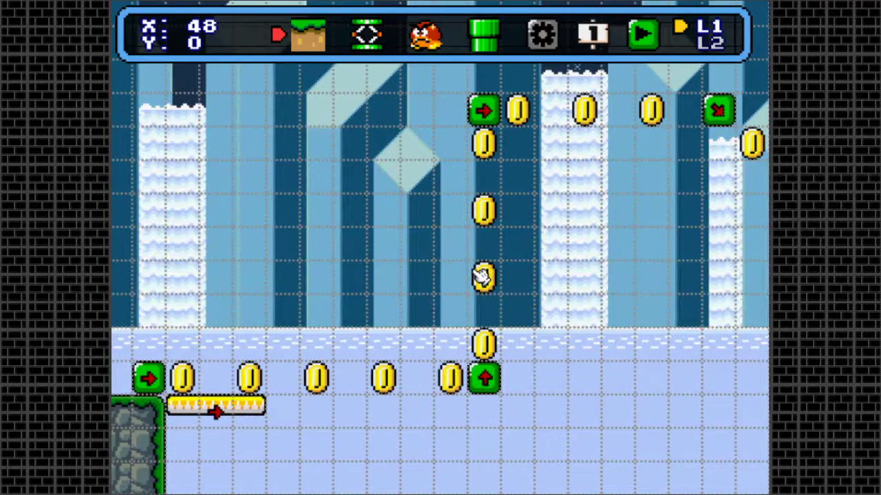
left_click(487, 378)
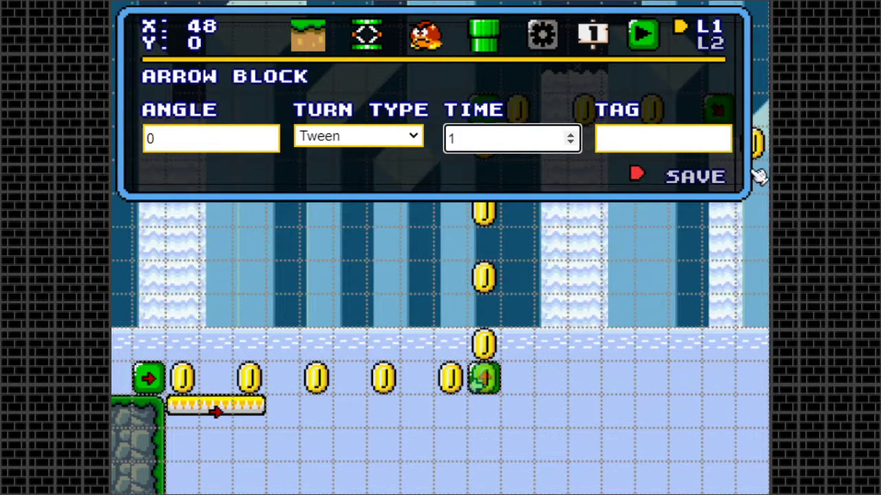
left_click(716, 176)
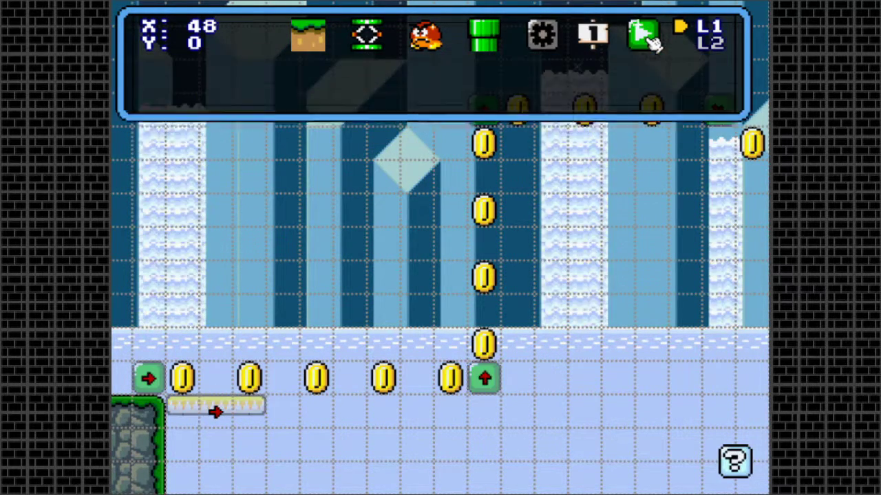
- Playtest from Entrance 2 of Map 1, riding the spiked platform through the first turns, and return to editing
left_click(647, 38)
left_click(713, 123)
key("Right")
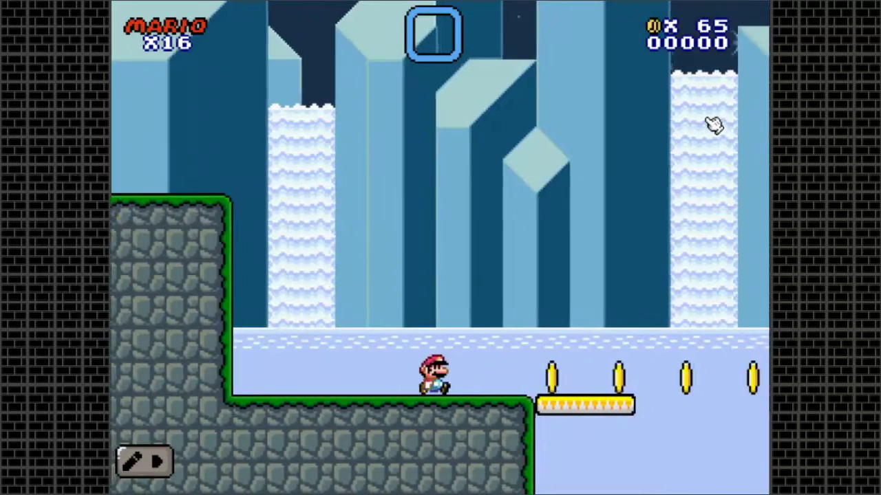
key("Left")
key("Left")
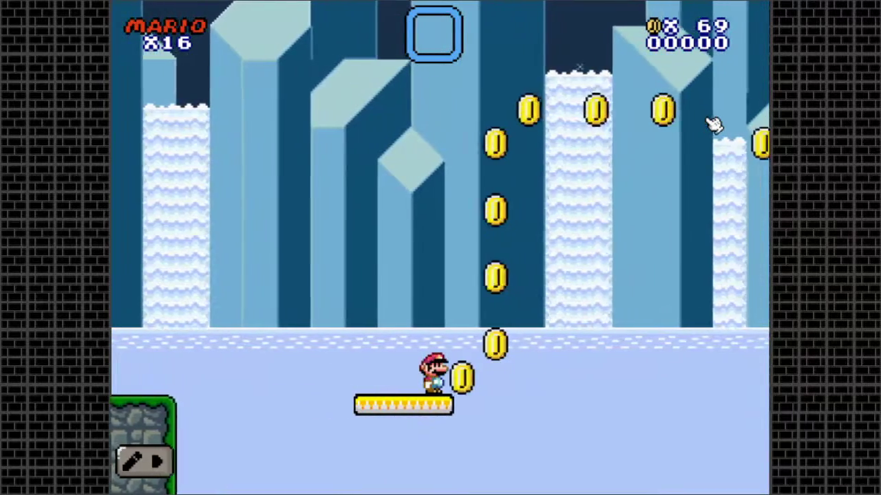
key("Right")
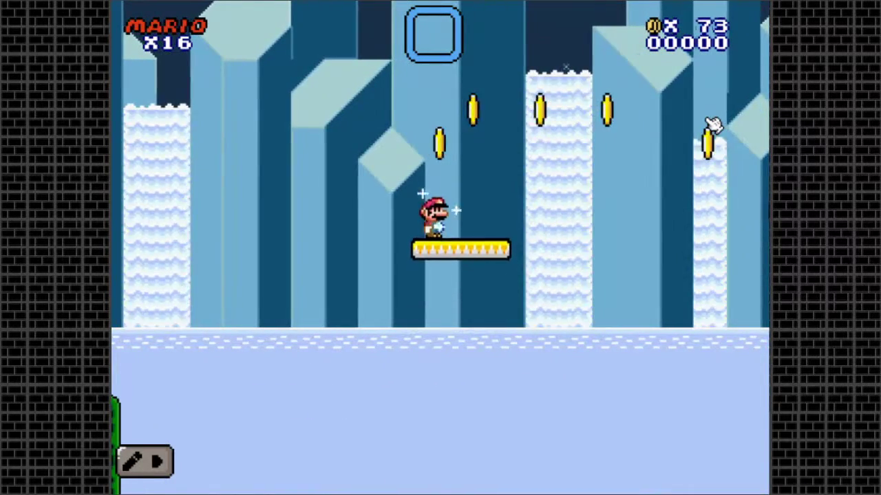
key("Right")
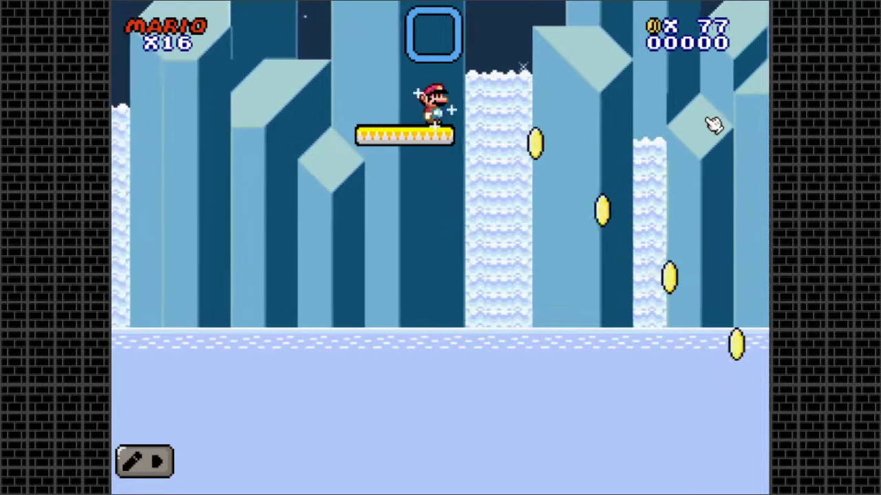
key("Left")
key("Right")
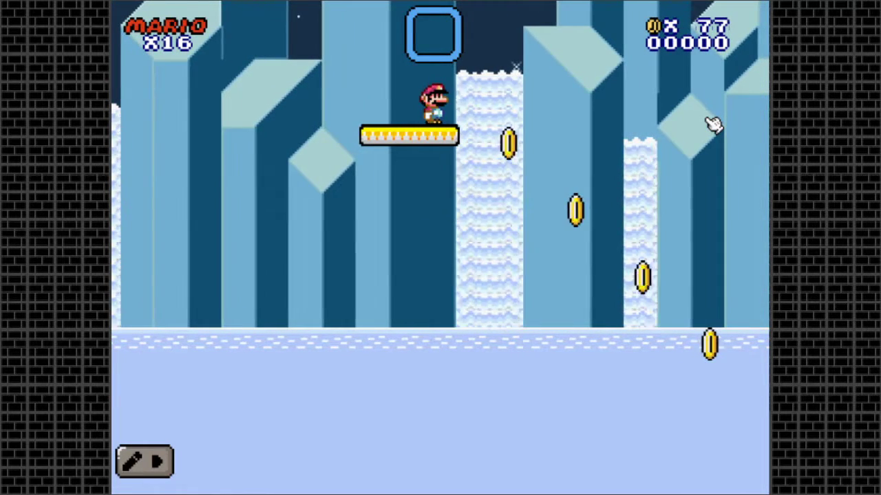
key("Left")
key("Right")
key("Right")
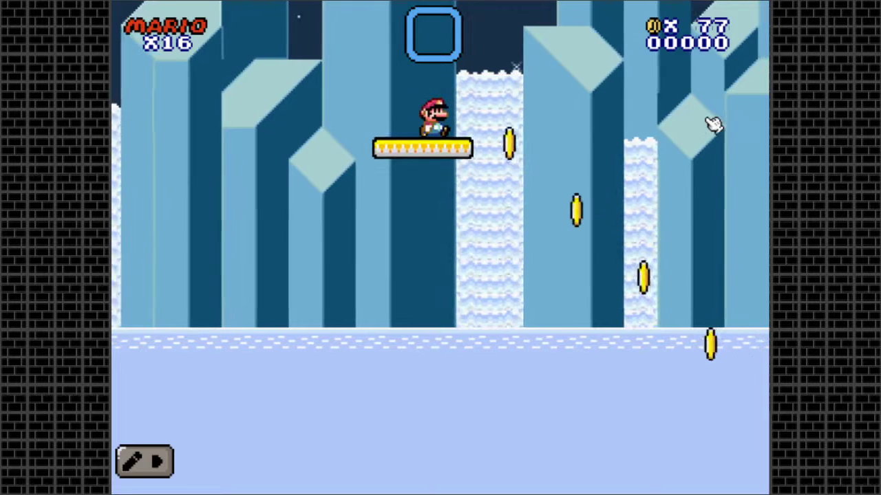
left_click(144, 461)
- Change the right-pointing arrow block above the vertical coin column to turn type Tween with time 1, and save it
key("Right")
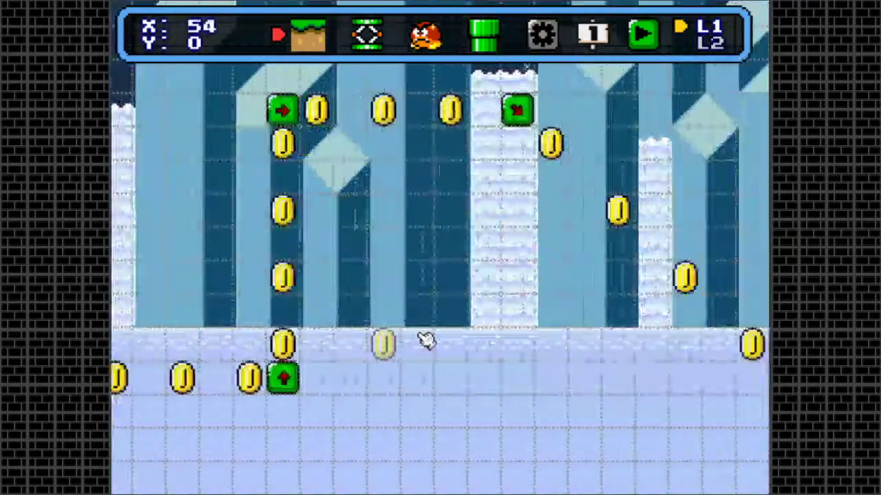
key("Left")
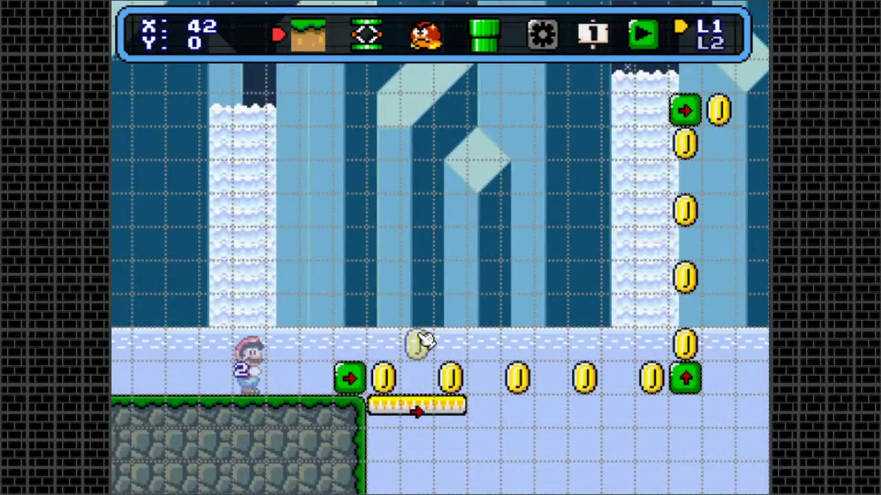
key("Right")
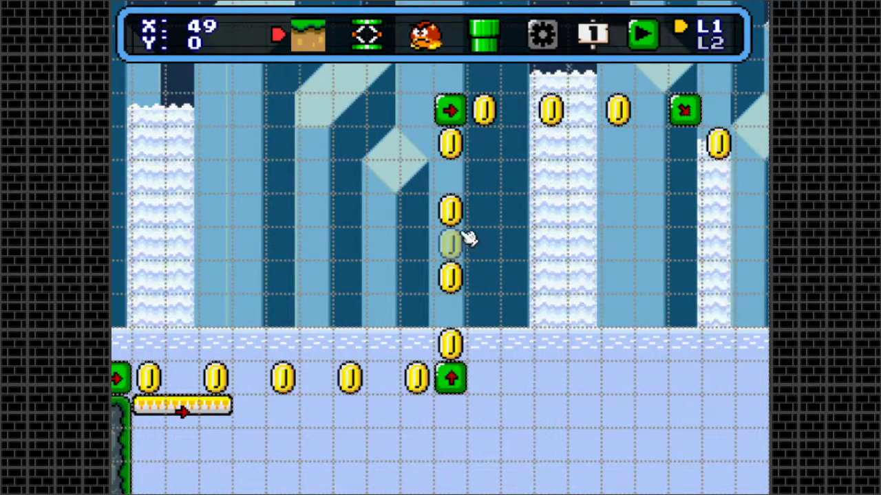
left_click(450, 112)
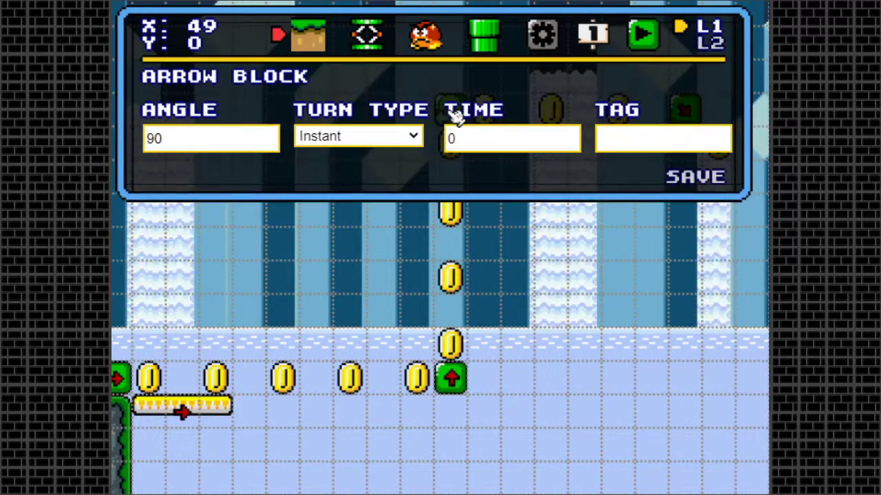
left_click(342, 140)
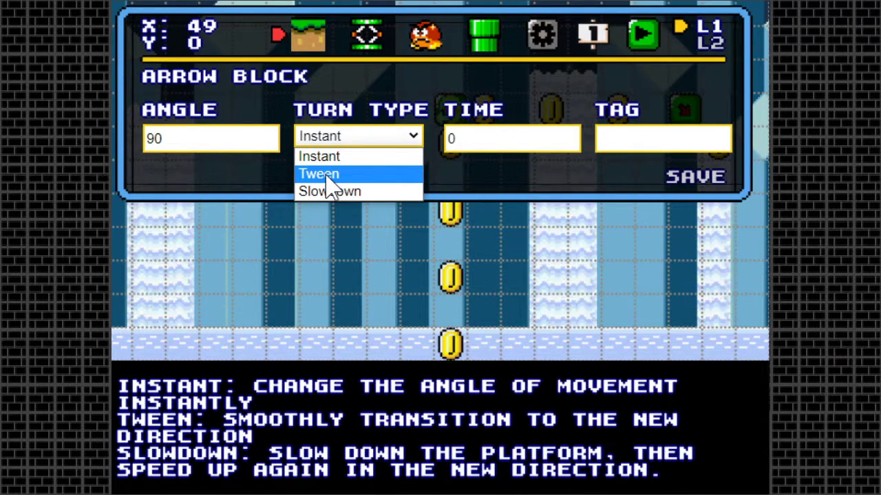
left_click(323, 174)
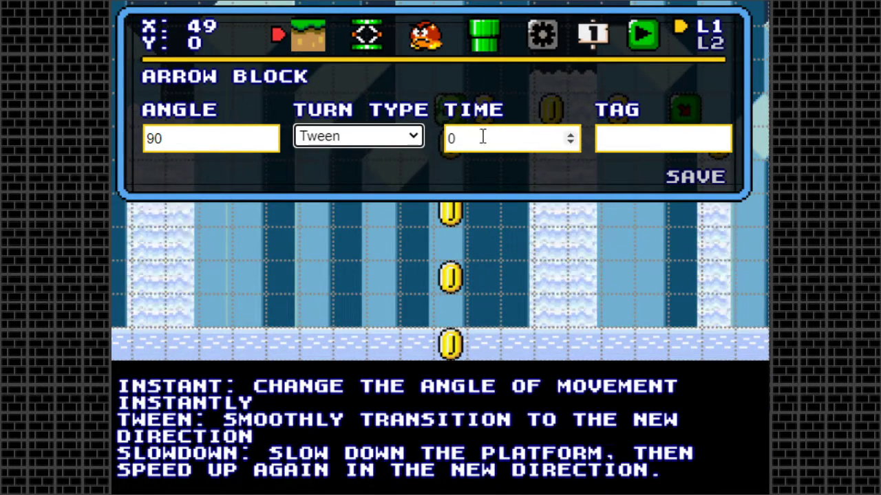
key("Tab")
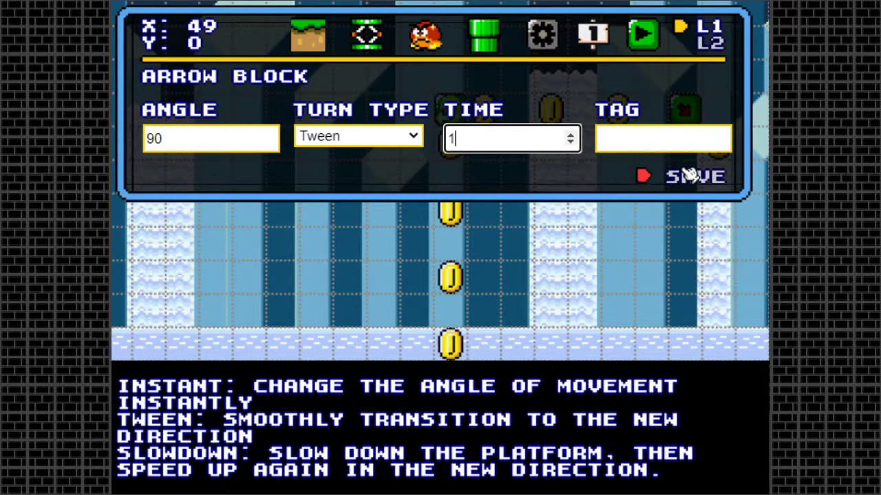
left_click(713, 180)
- Playtest the platform's Tween turns again from Entrance 2 of Map 1, and go back to the editor
left_click(643, 38)
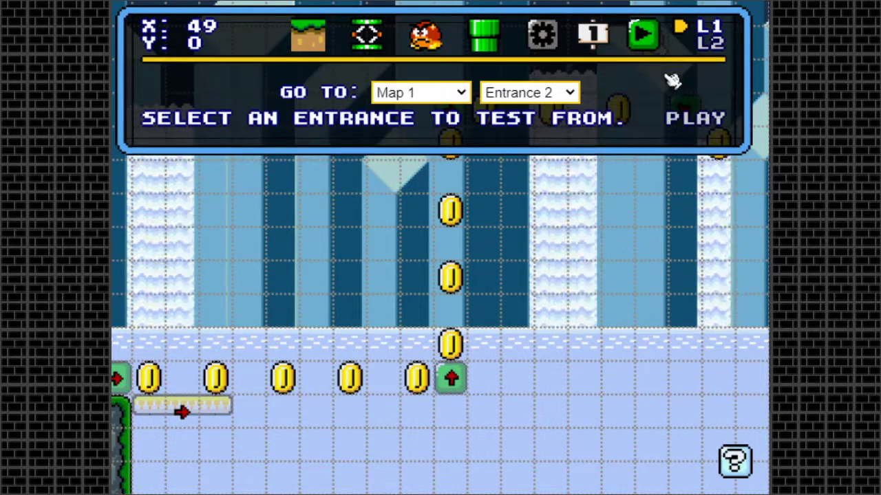
left_click(698, 119)
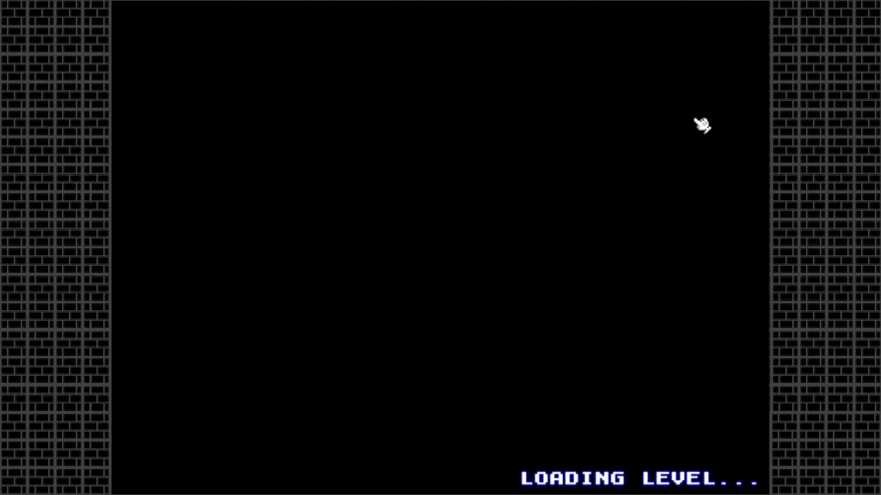
key("Right")
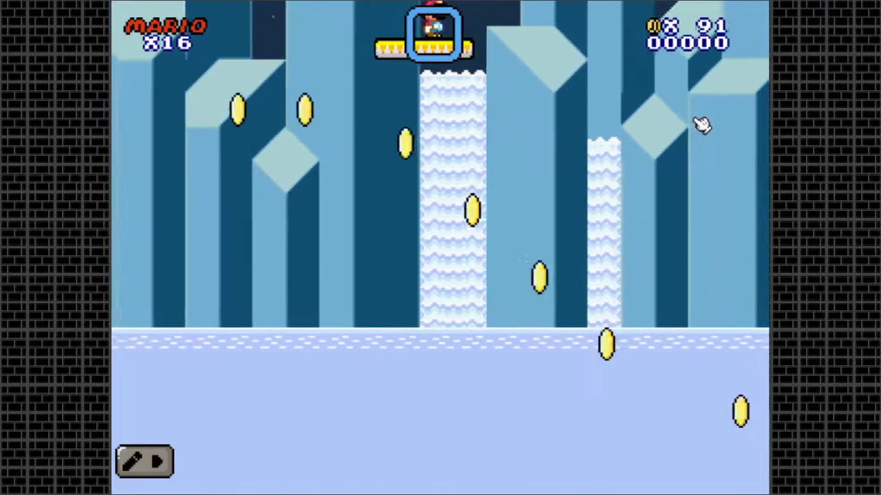
left_click(143, 463)
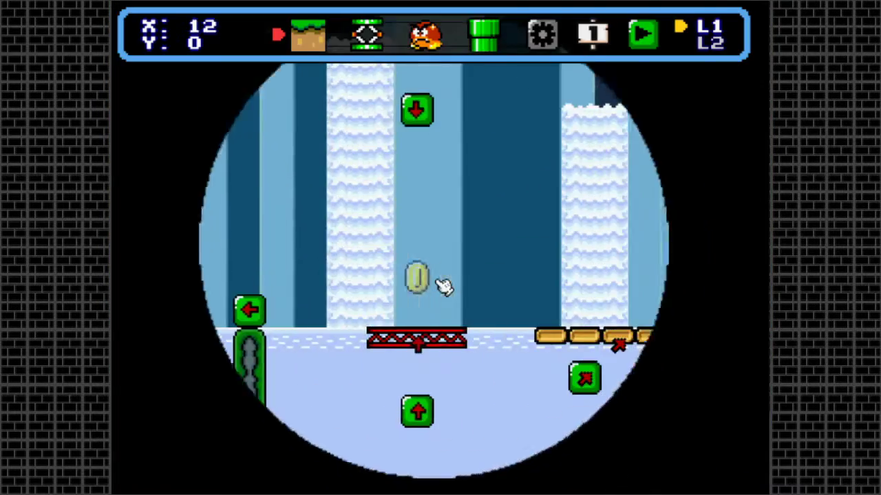
- Hide the editor's toolbar and examine the arrow blocks and coin trail along the rest of the platform's route
scroll(444, 286, "down", 7)
scroll(444, 286, "down", 5)
scroll(467, 273, "up", 2)
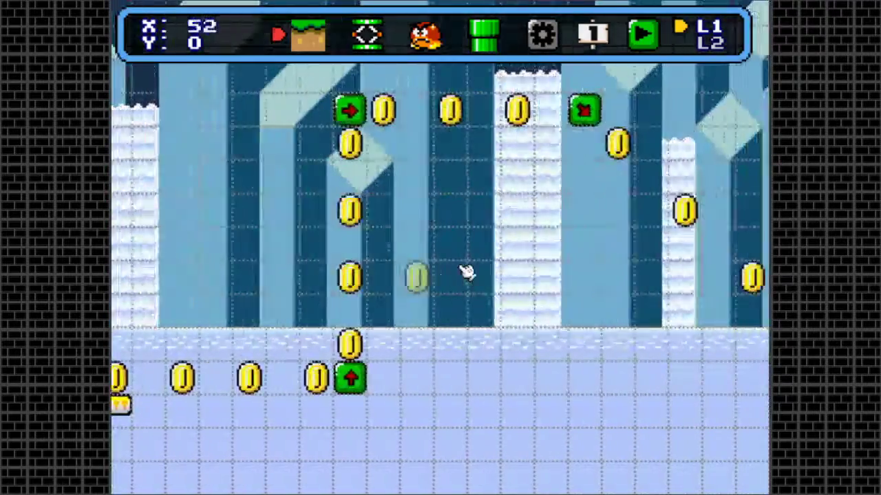
scroll(466, 271, "up", 1)
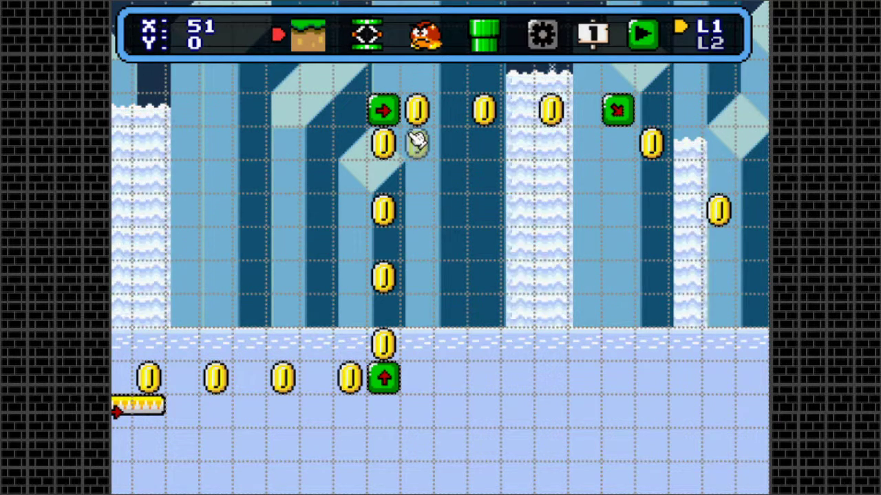
key("space")
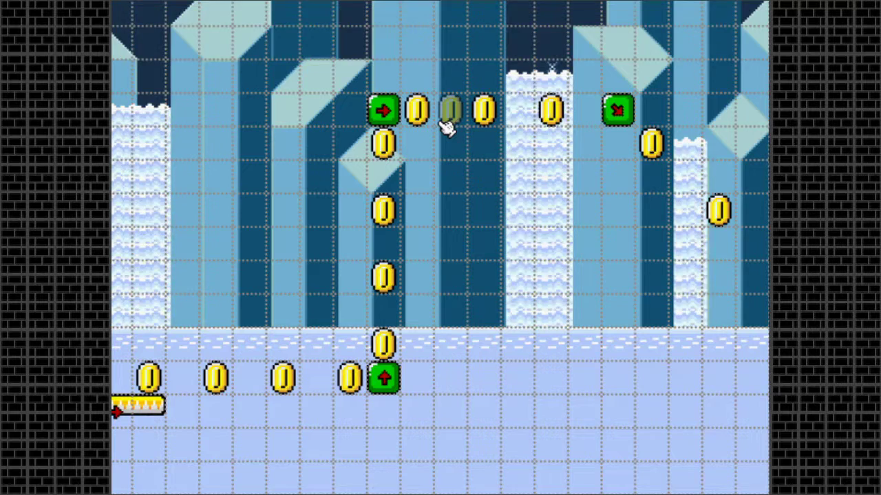
key("Right")
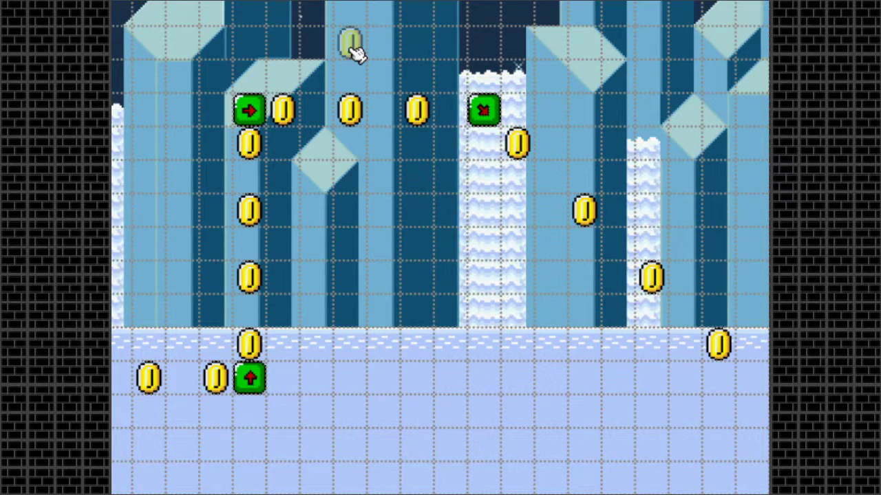
key("Left")
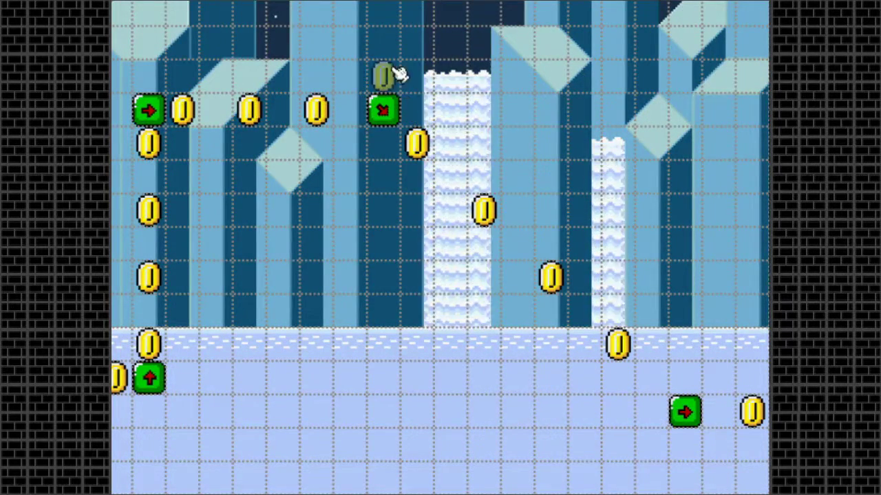
mouse_move(397, 74)
left_mouse_down()
mouse_move(399, 65)
mouse_move(412, 77)
left_mouse_up()
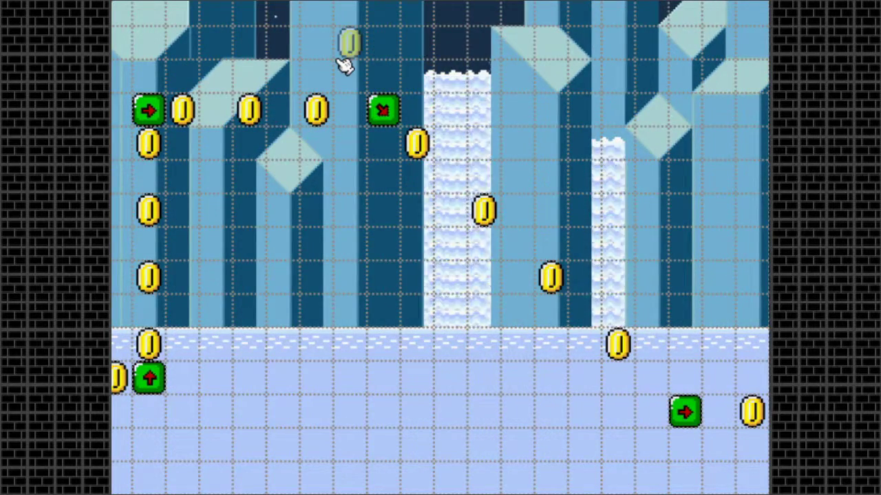
key("Left")
key("Right")
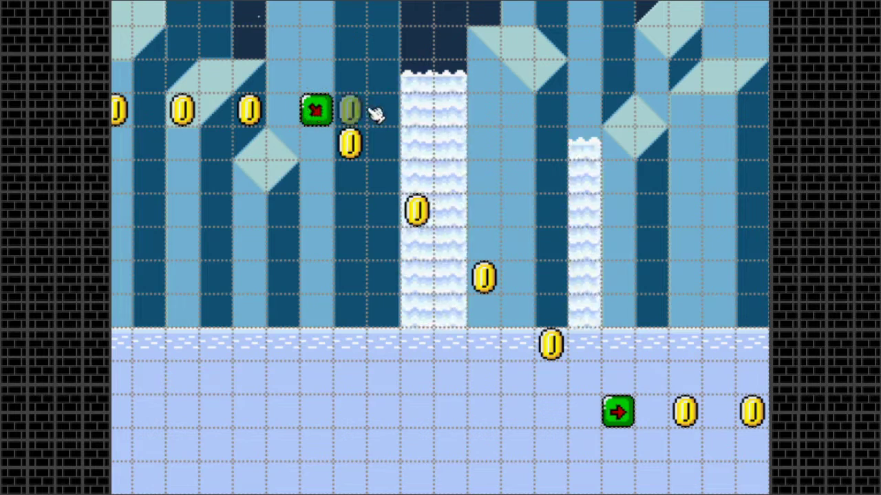
key("Left")
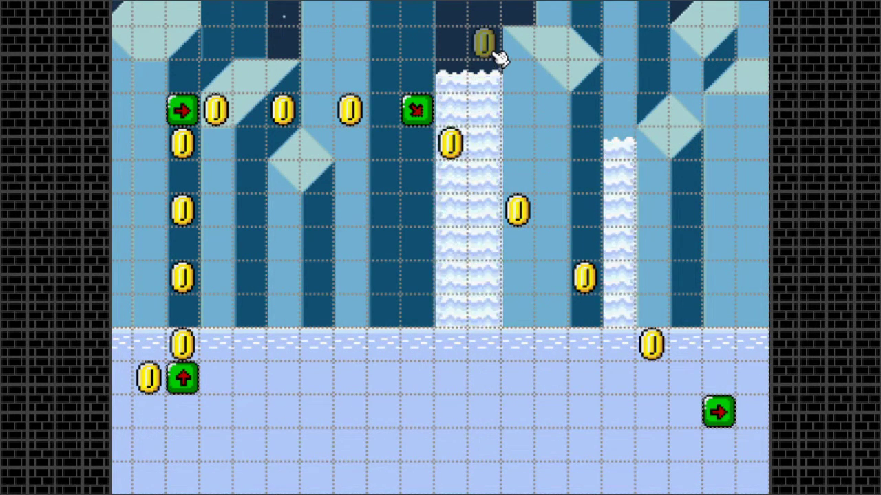
key("Right")
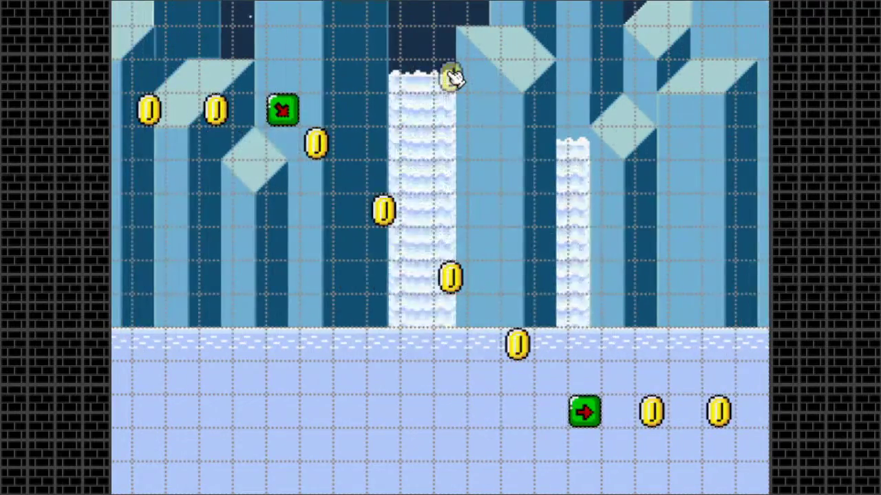
key("Right")
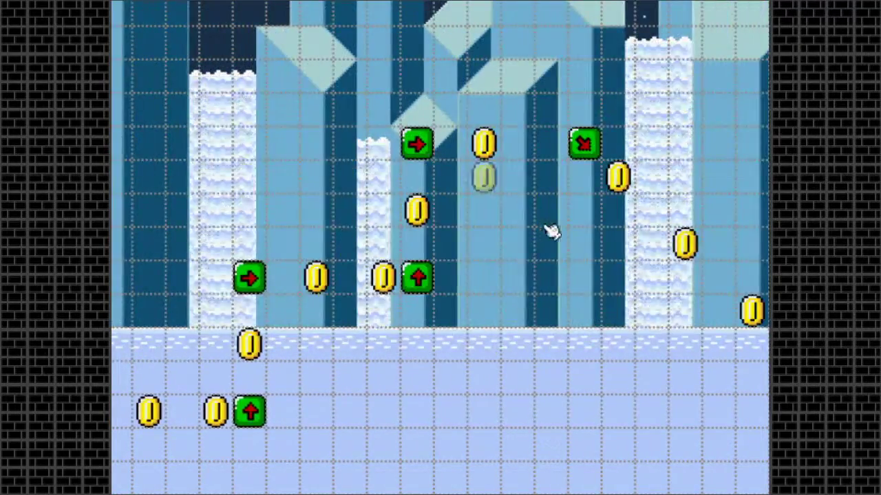
key("Left")
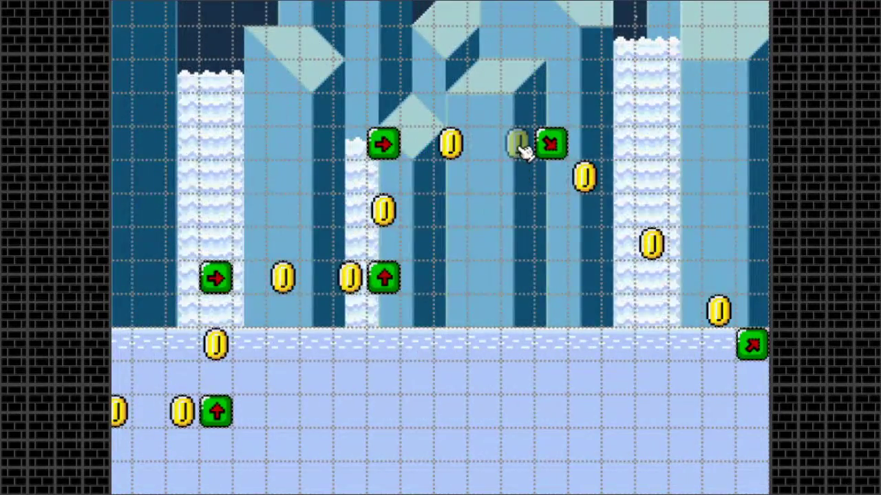
- Examine the platform's route from its far end back to the starting platform, checking each arrow block and the coins between them
key("Right")
key("Right")
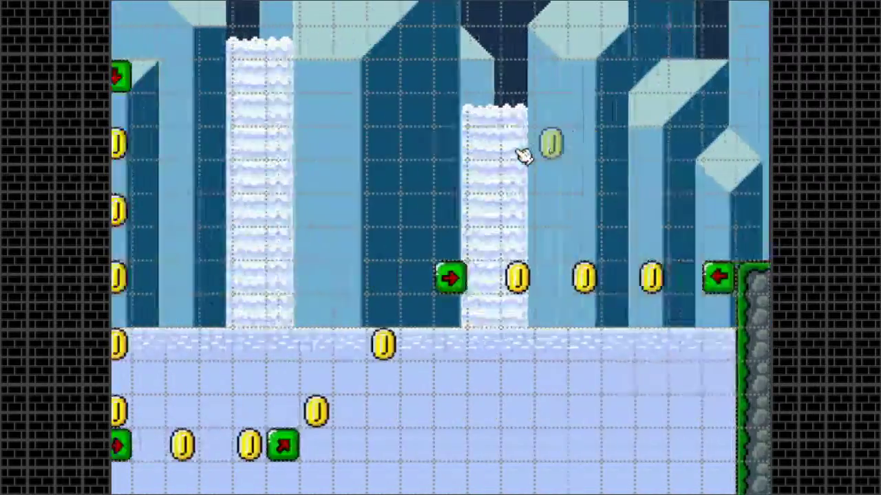
key("Left")
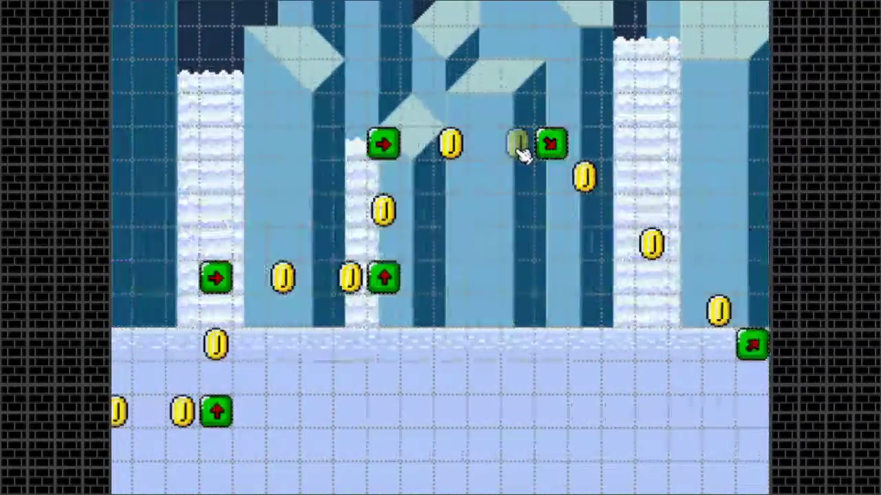
key("Left")
key("Right")
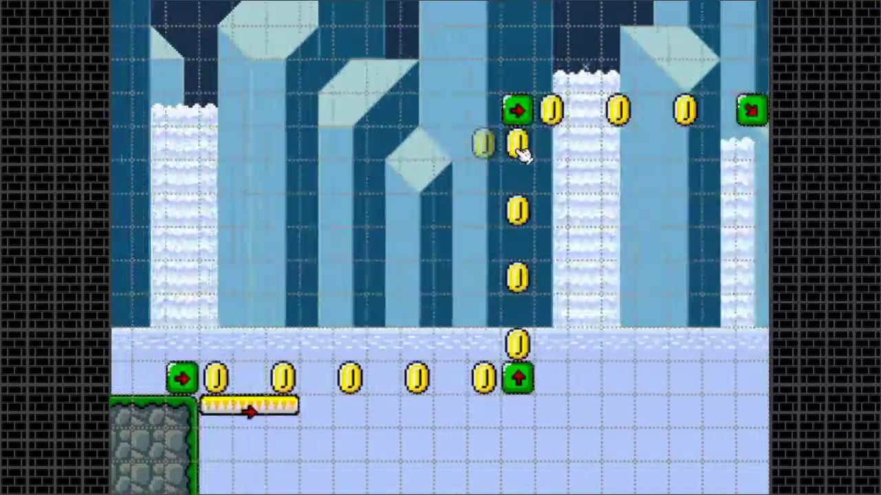
key("Left")
key("Right")
key("Left")
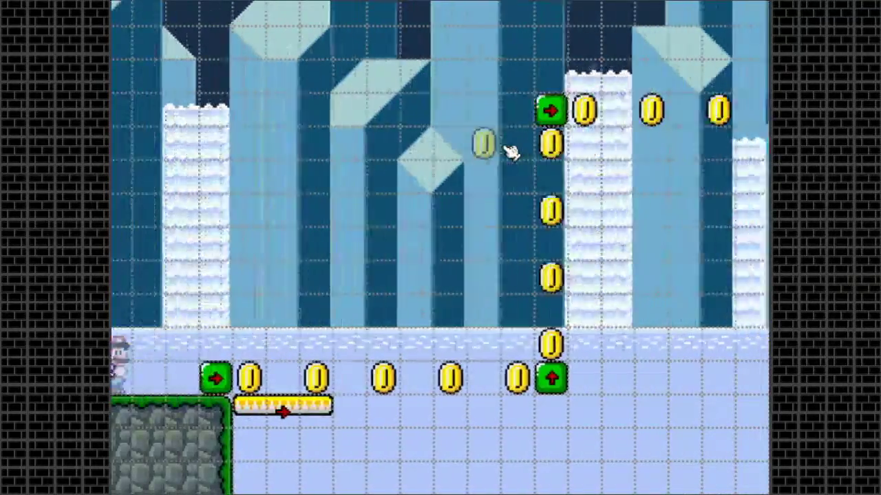
key("Right")
- Check the turn settings of the up-pointing arrow block below the vertical coin column, and bring the editor's toolbar back
key("space")
left_click(508, 161)
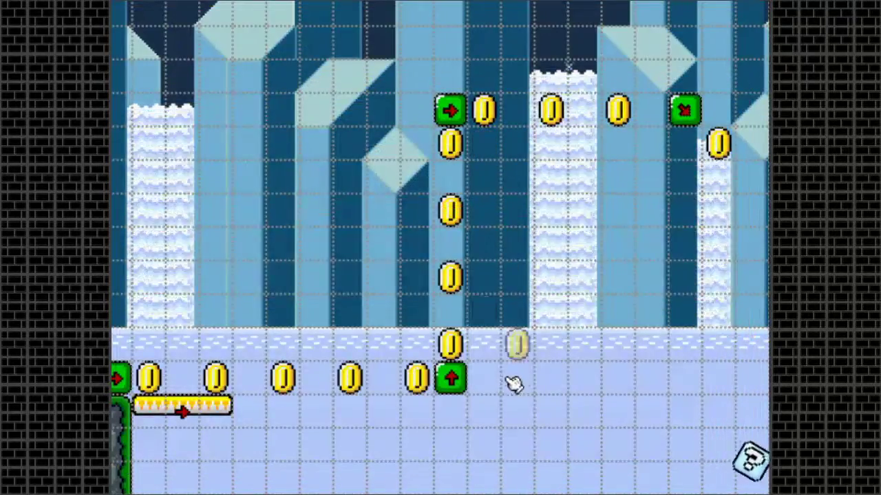
left_click(456, 384)
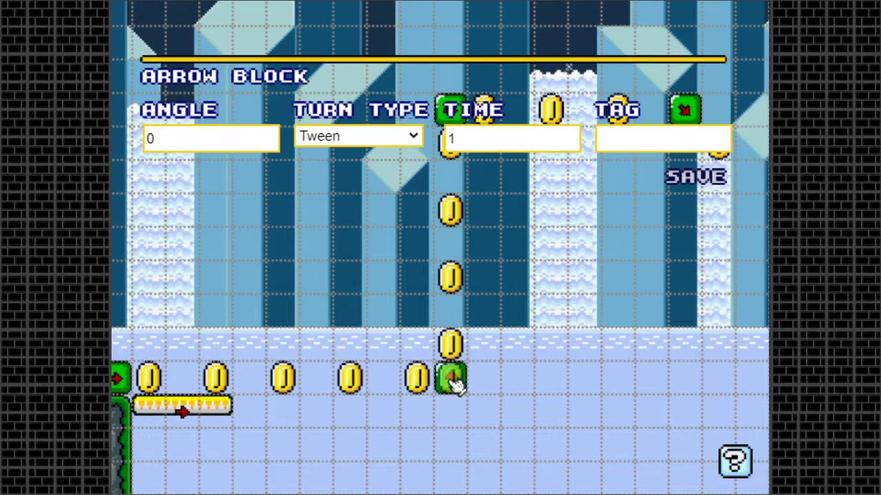
left_click(695, 178)
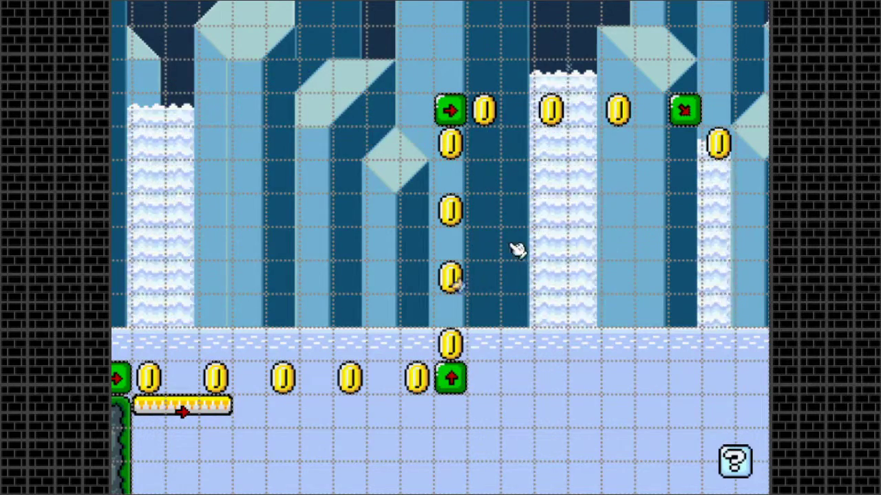
key("Left")
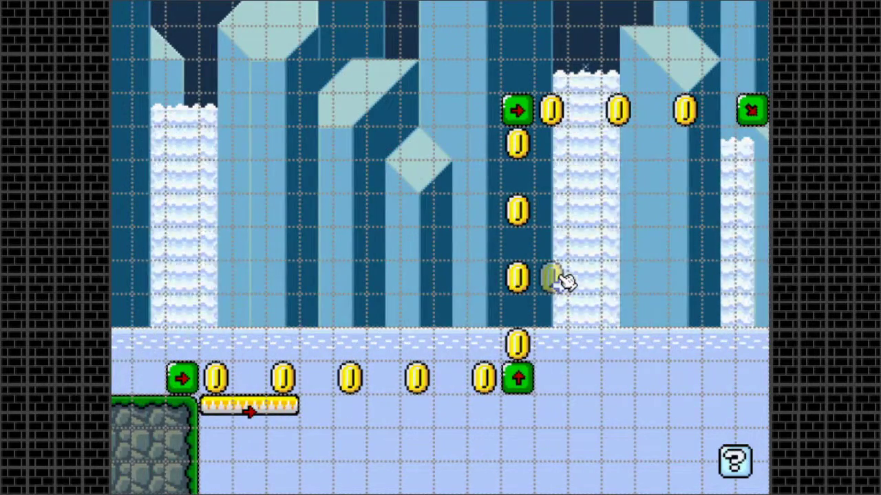
key("space")
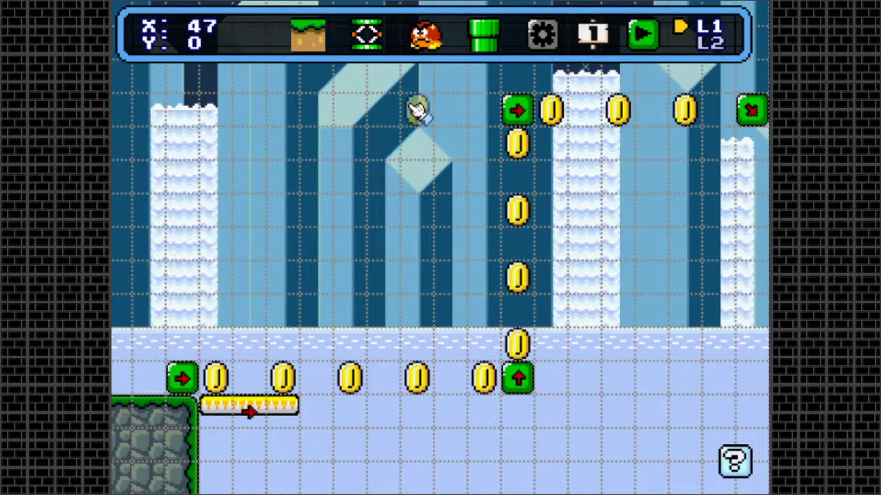
key("space")
key("space")
- Change the up-pointing arrow block below the coin column to turn type Slowdown with time 1, and save it
left_click(525, 376, "shift")
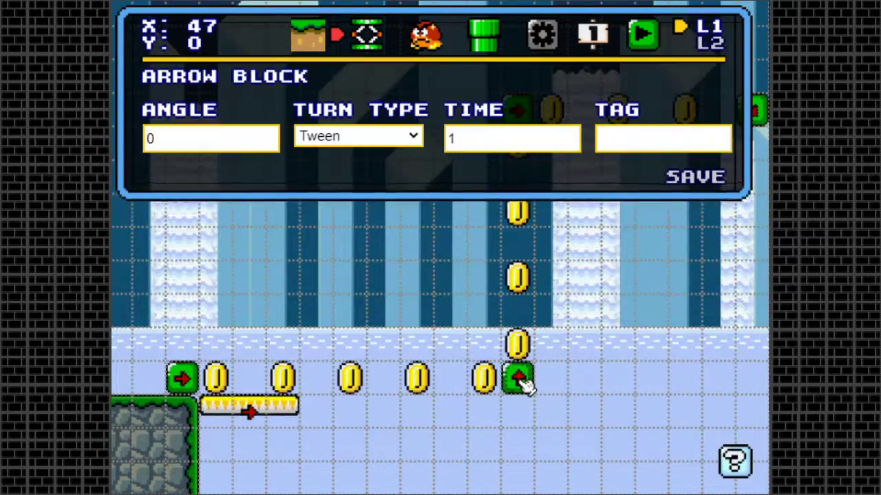
left_click(351, 136)
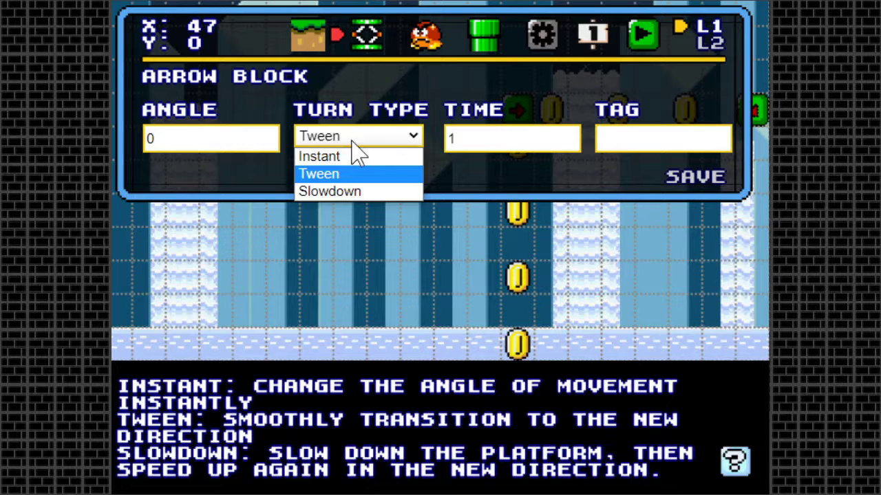
left_click(331, 192)
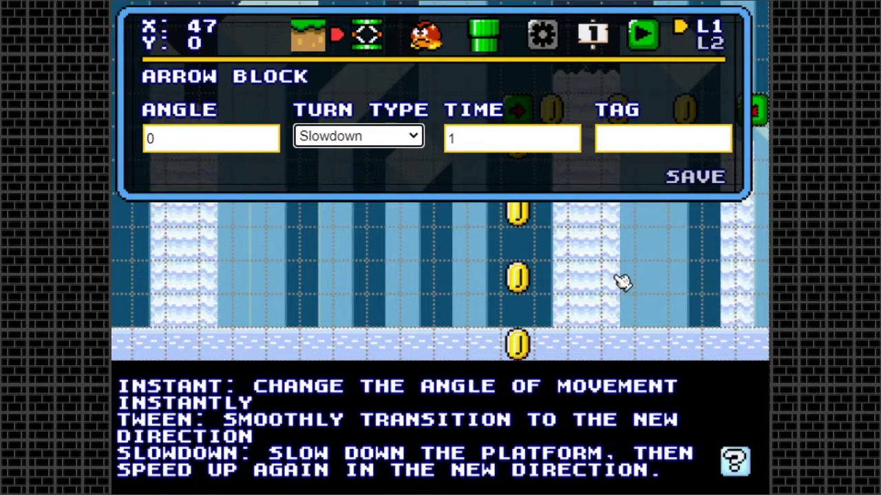
left_click(505, 141)
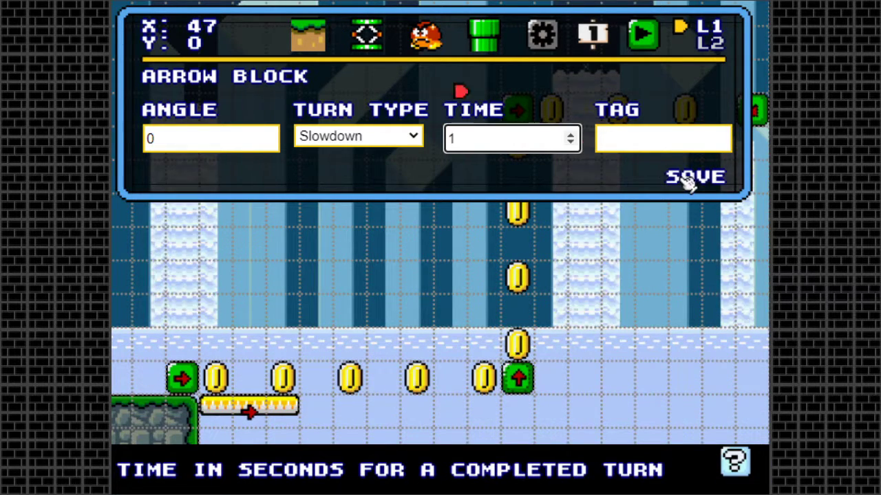
left_click(688, 181)
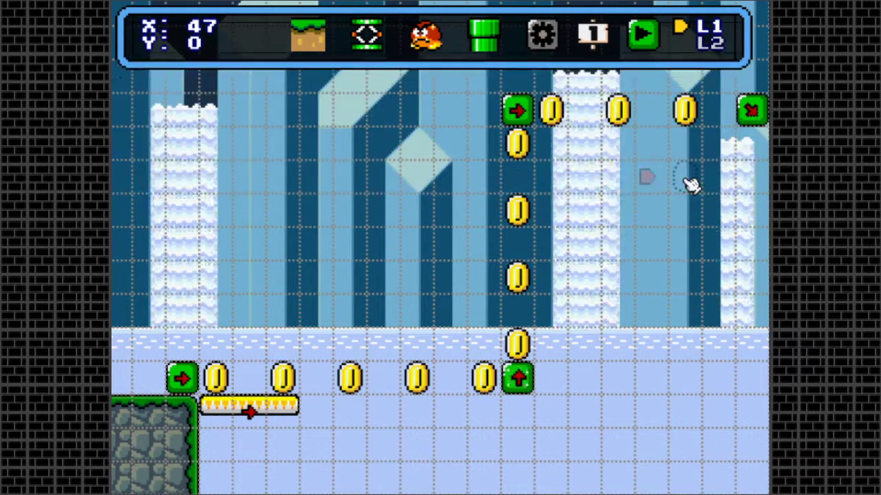
left_click(647, 46)
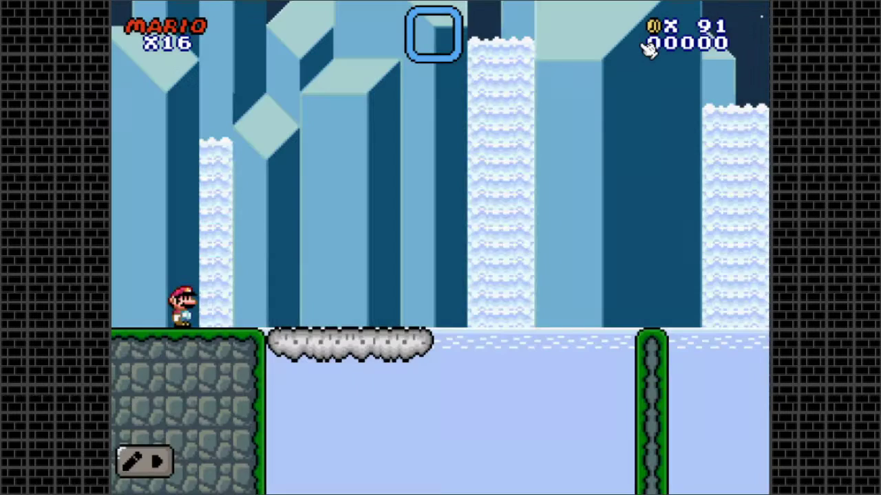
key("Right")
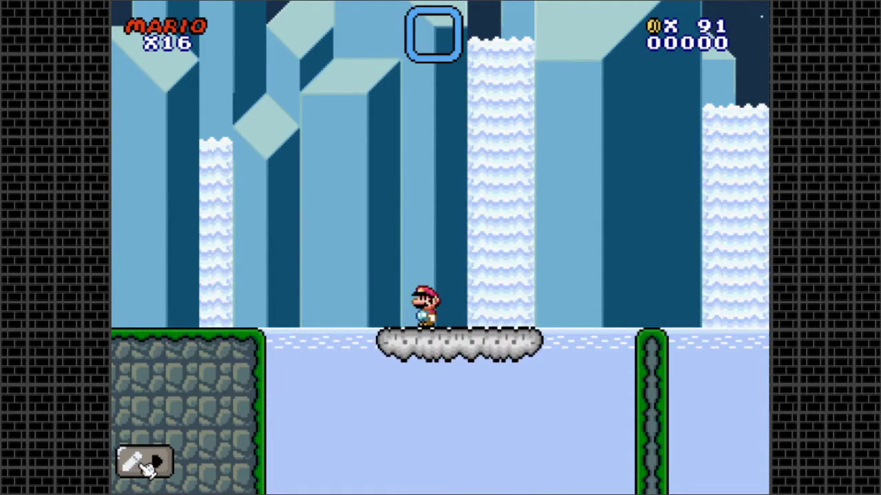
left_click(153, 462)
- Playtest the platform's Slowdown turn from Entrance 2 of Map 1, riding it up the coin column, and return to editing
left_click(642, 31)
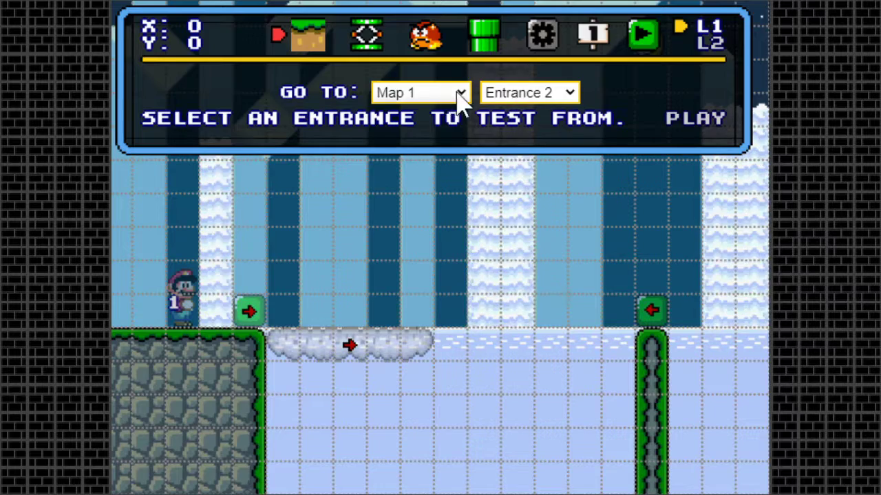
left_click(462, 94)
left_click(688, 124)
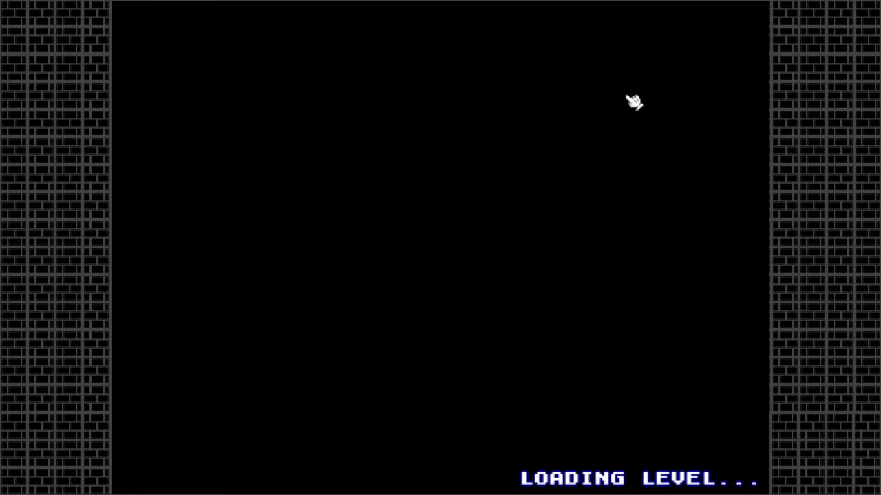
key("Right")
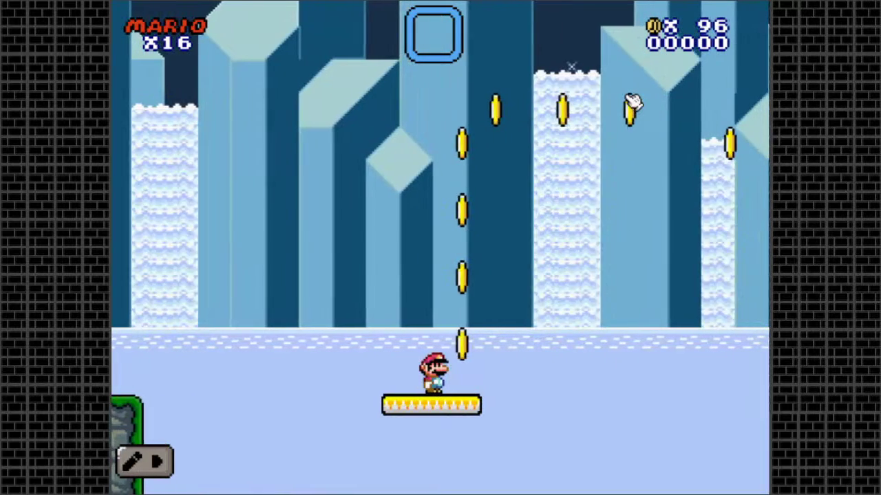
key("Right")
key("Right")
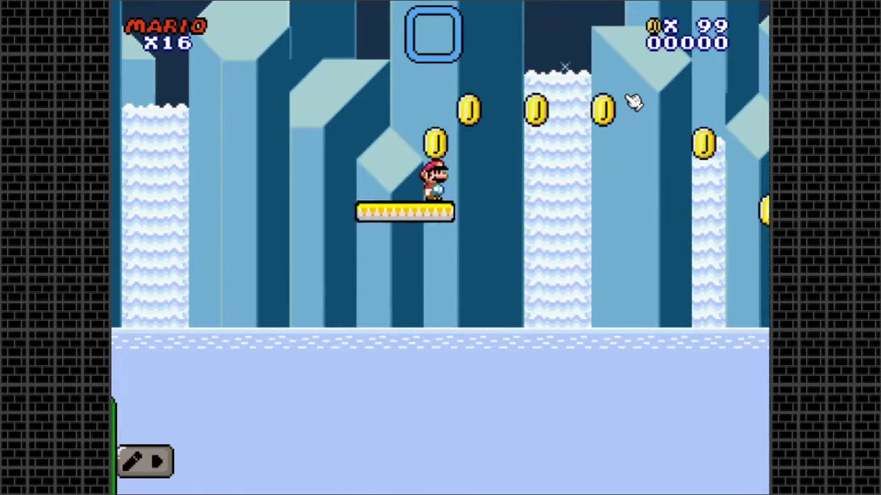
key("Left")
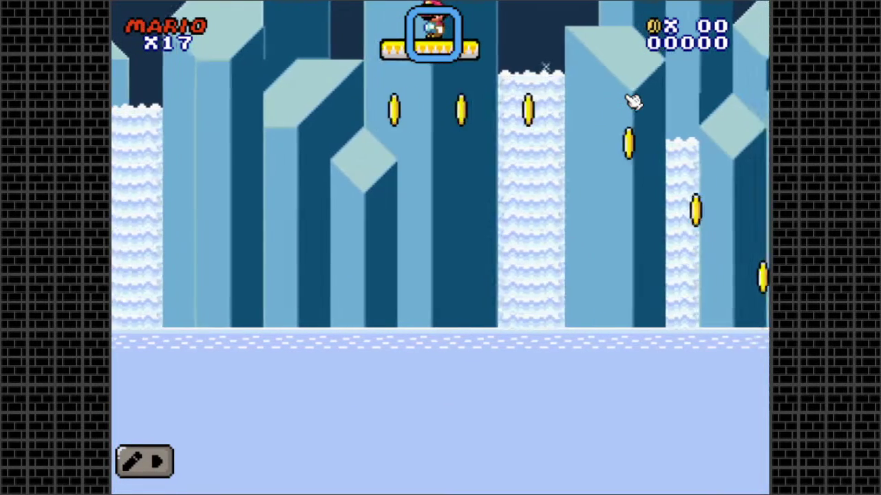
left_click(146, 461)
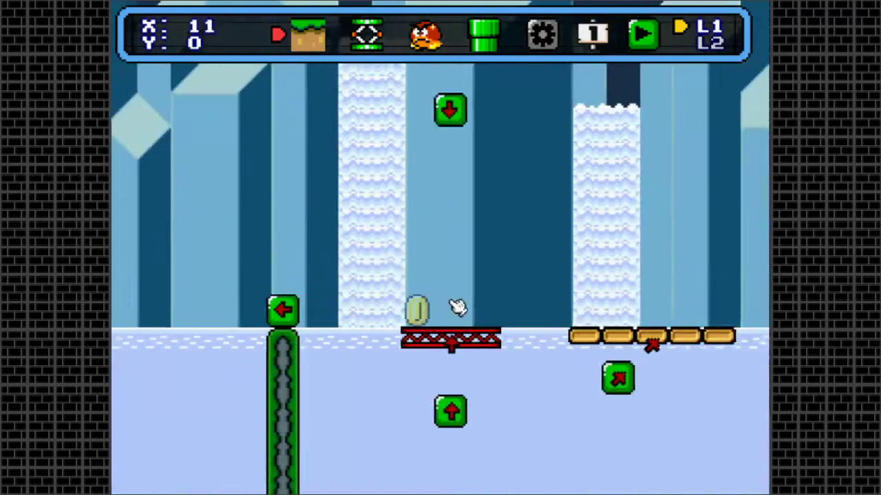
- Set the time of the up-pointing Slowdown arrow block below the coin column to 0, and save it
key("Right")
left_click(424, 380)
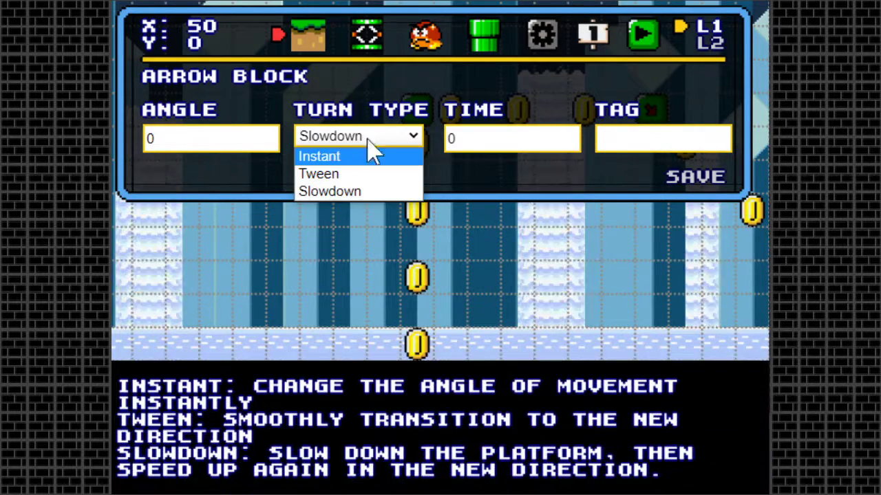
left_click(695, 177)
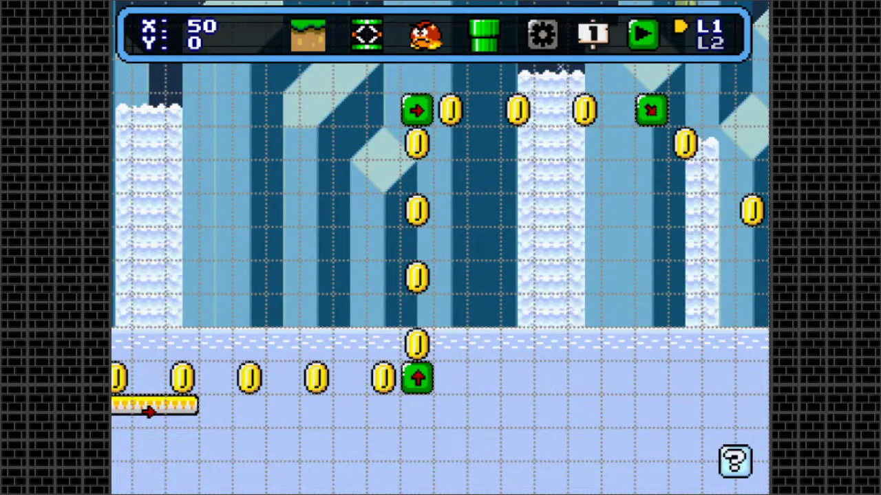
left_click(647, 36)
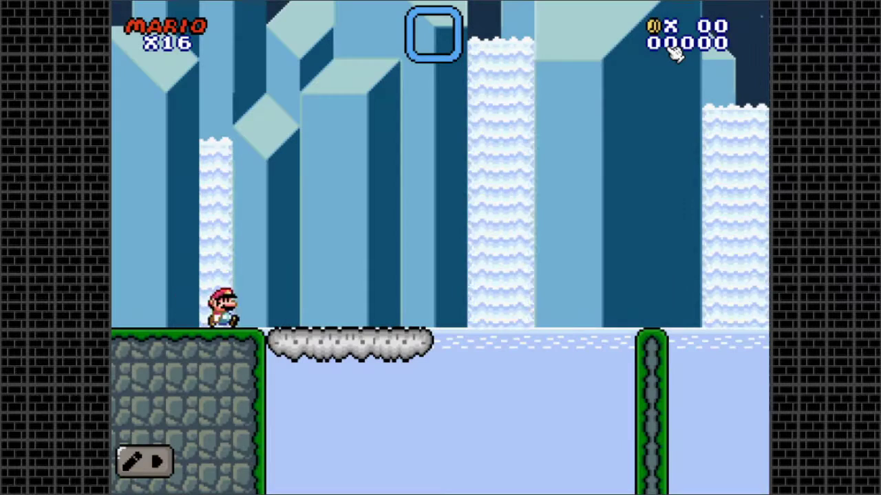
key("Right")
left_click(147, 466)
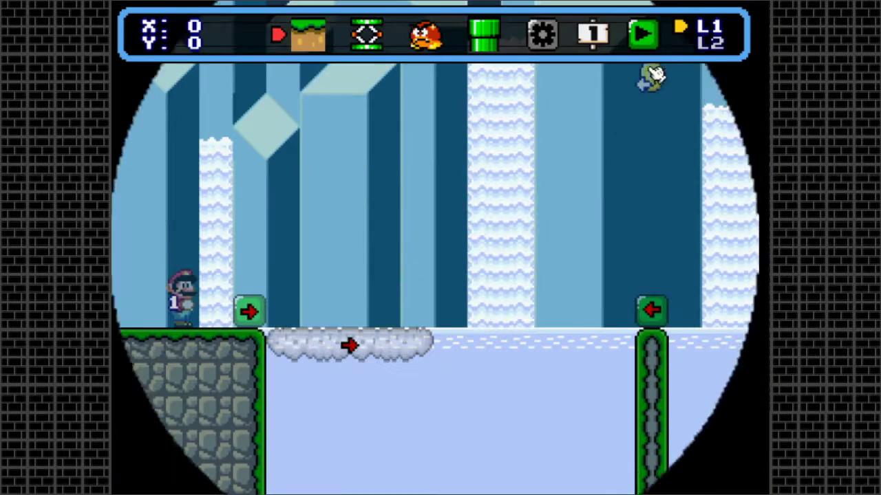
- Playtest the zero-time Slowdown turn from Entrance 2, riding the spiked platform past the first arrow block, and return to the editor
left_click(644, 34)
left_click(695, 119)
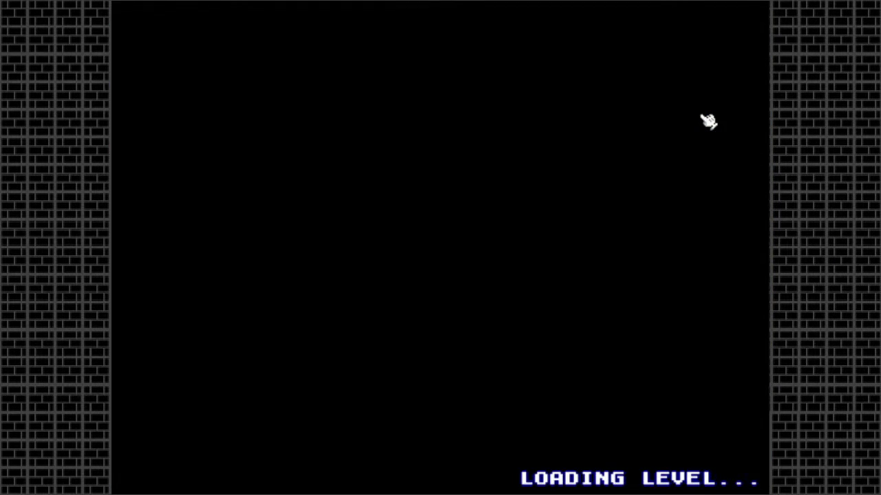
key("Right")
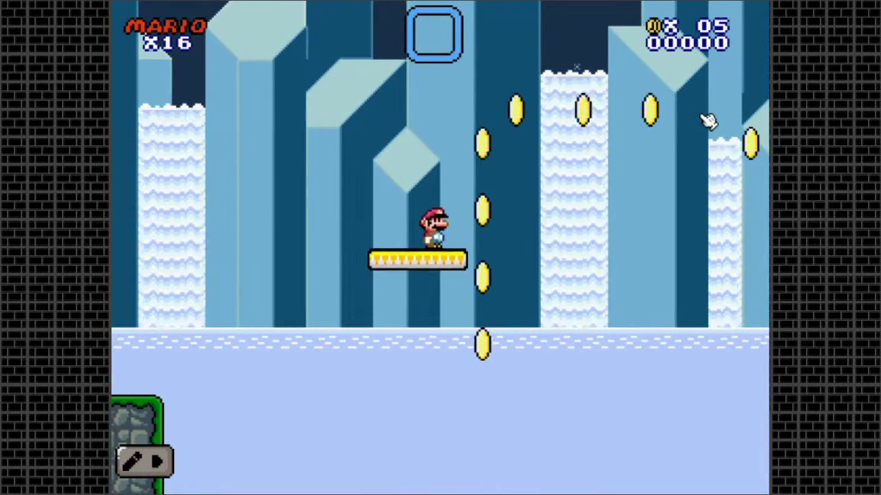
left_click(143, 461)
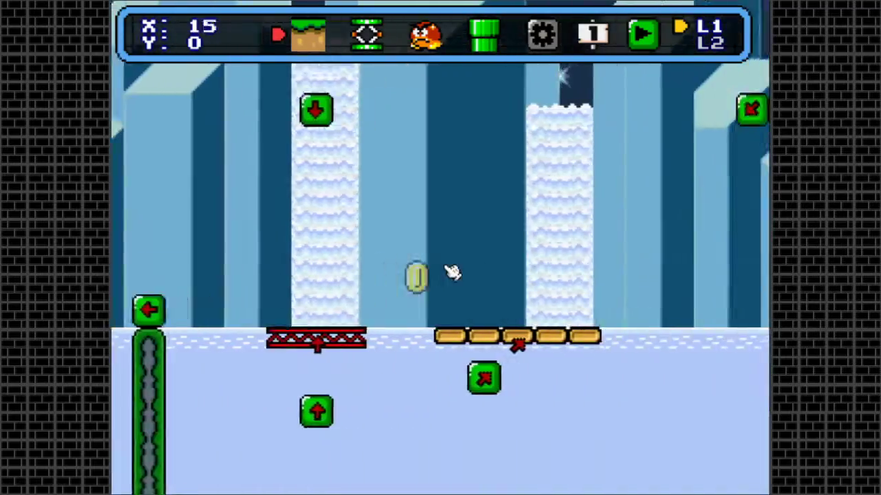
- Review the up-pointing arrow block's settings and its turn type options, keep Slowdown with time 0, and look over the following coins
key("Right")
key("Left")
key("Left")
key("space")
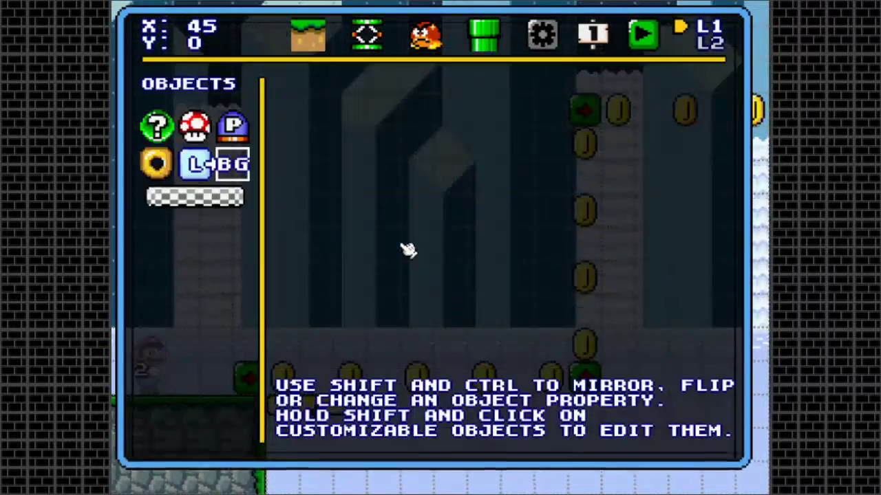
key("space")
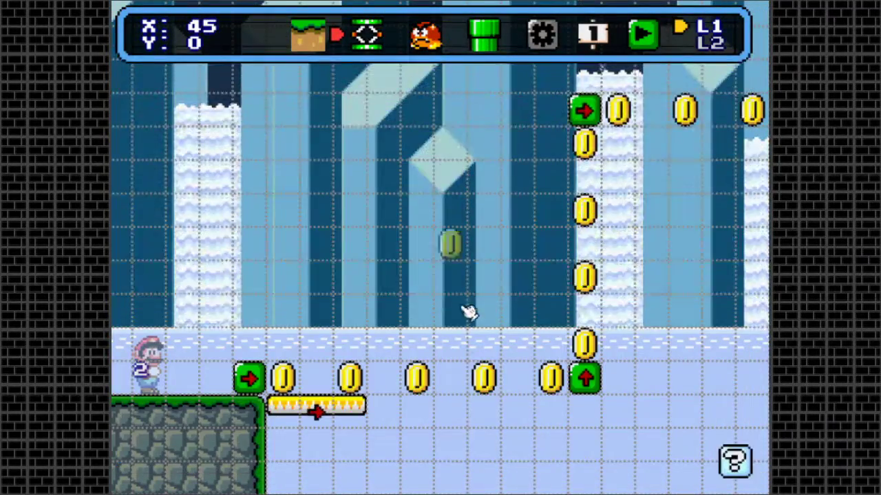
left_click(586, 378, "shift")
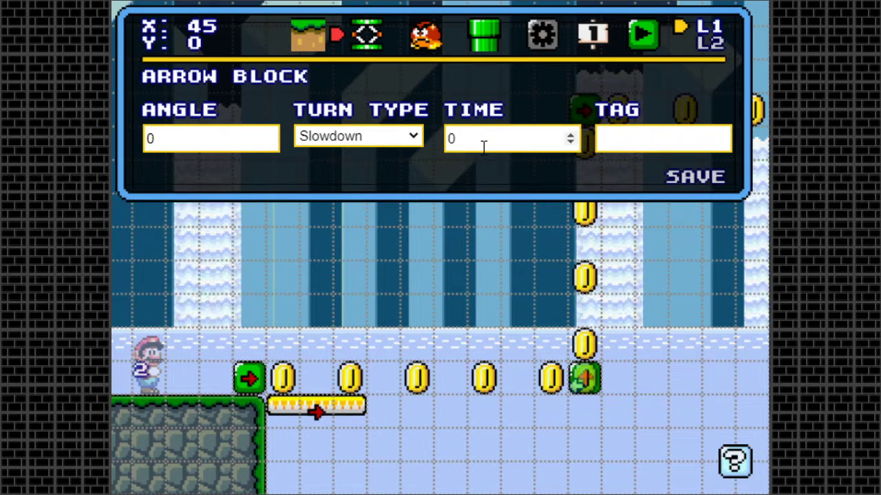
left_click(406, 141)
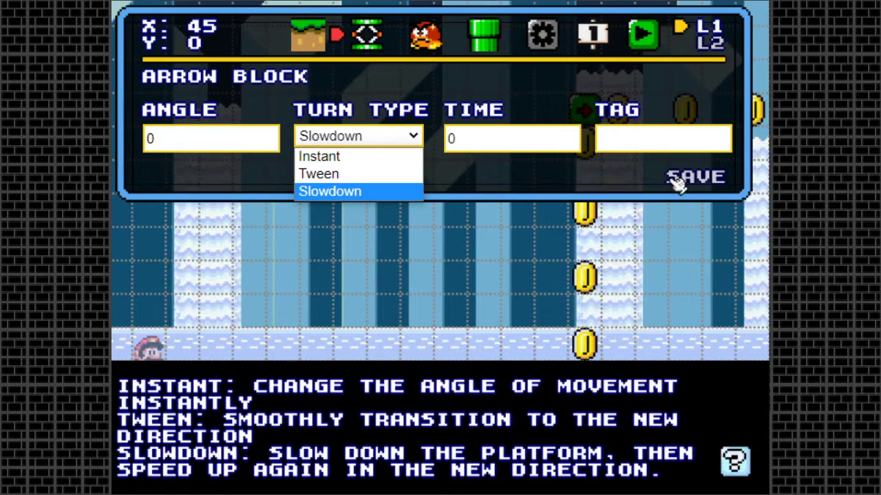
left_click(695, 177)
key("Right")
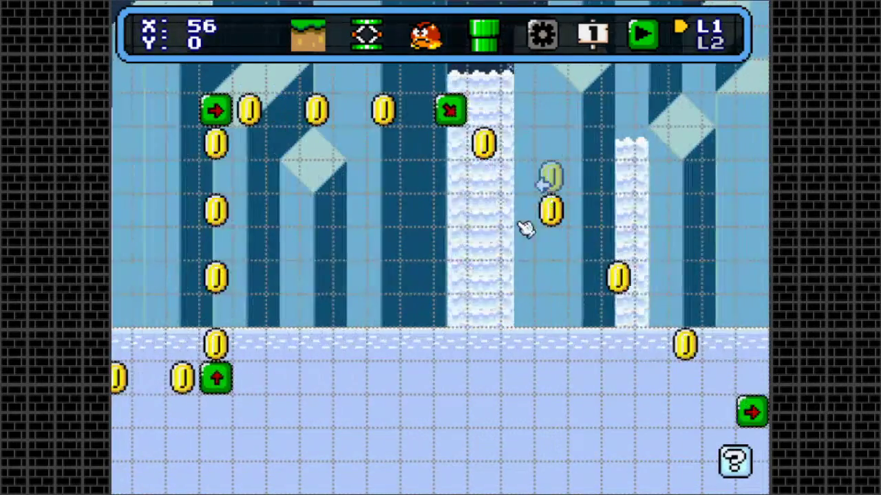
key("Left")
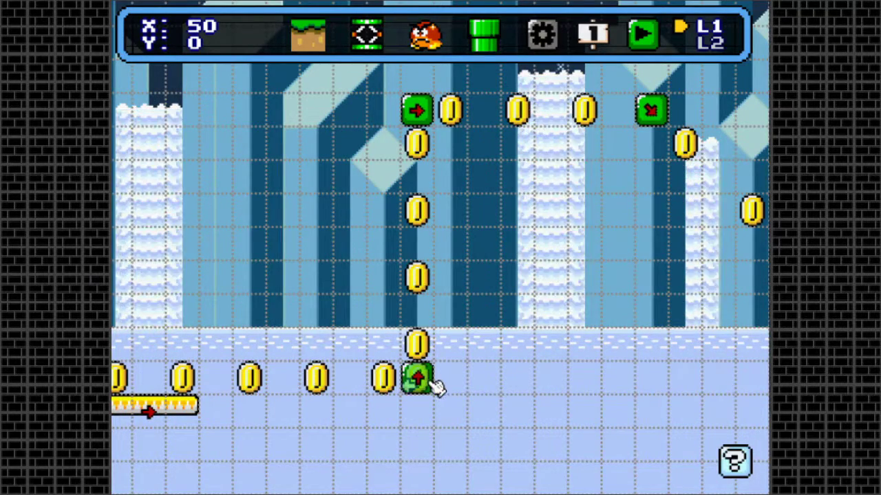
- Review the Instant, Tween and Slowdown turn type options of the up-pointing arrow block once more and save it with Slowdown kept
key("Left")
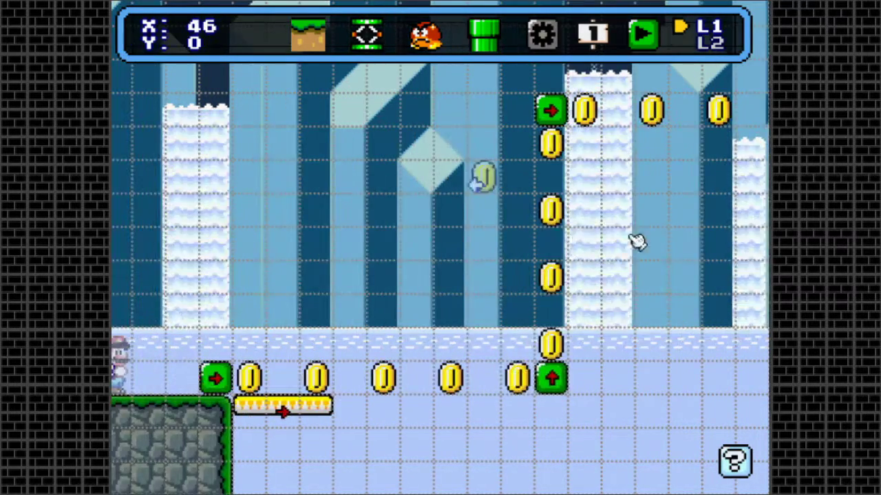
key("Right")
key("space")
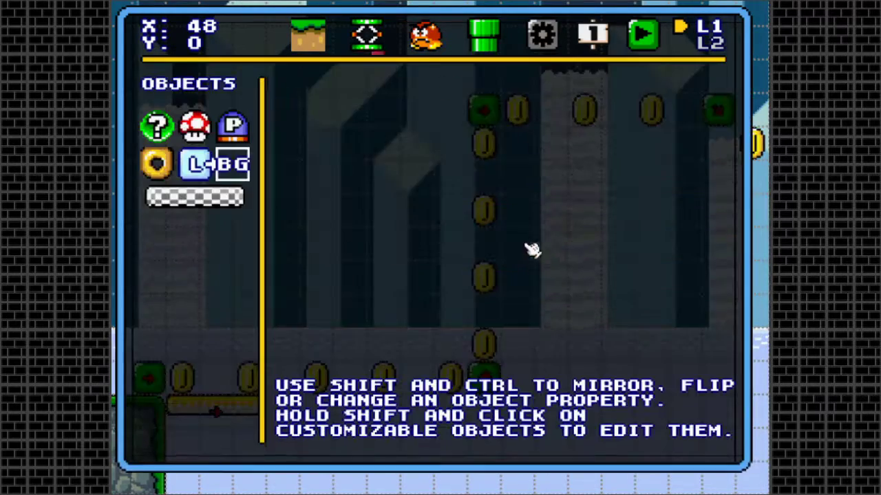
key("space")
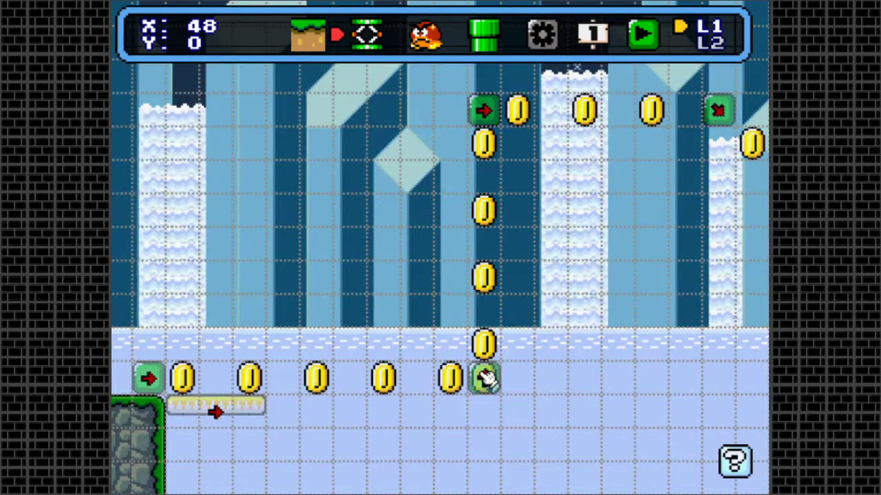
left_click(484, 378, "shift")
left_click(412, 139)
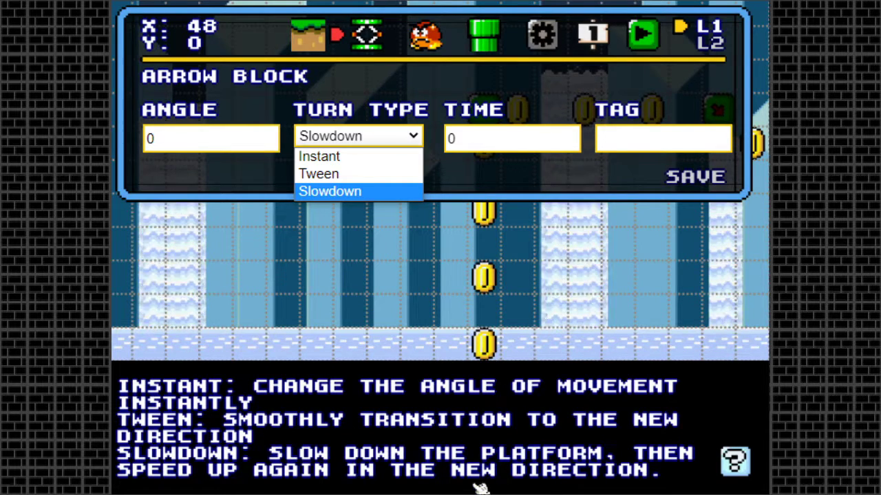
left_click(590, 278)
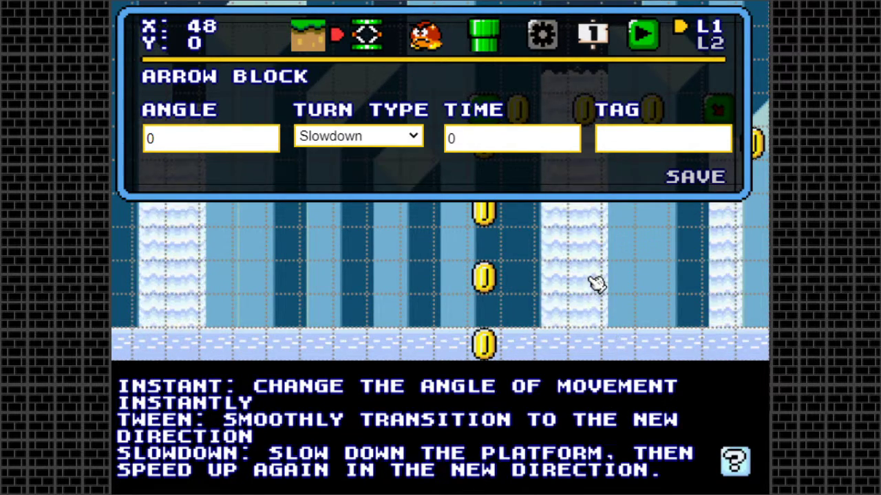
left_click(681, 180)
- Look over the remaining arrow blocks and coins of the route as far as the stone ledge with entrance 3
key("Right")
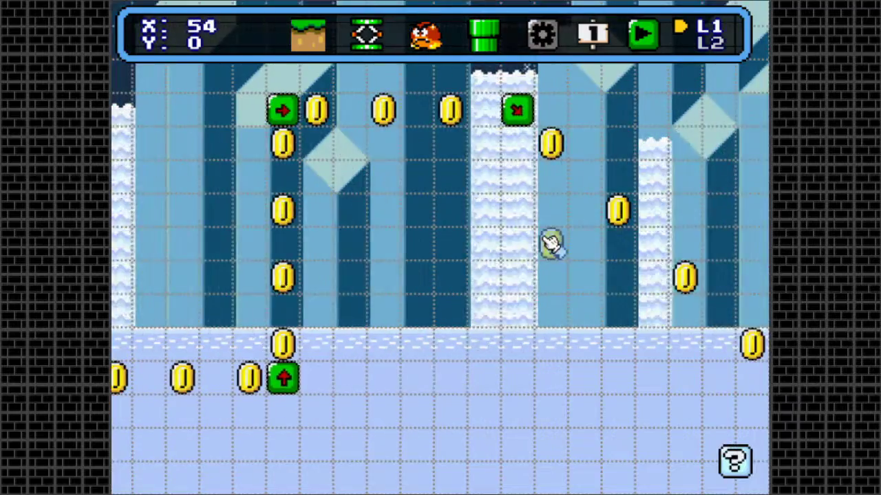
key("Right")
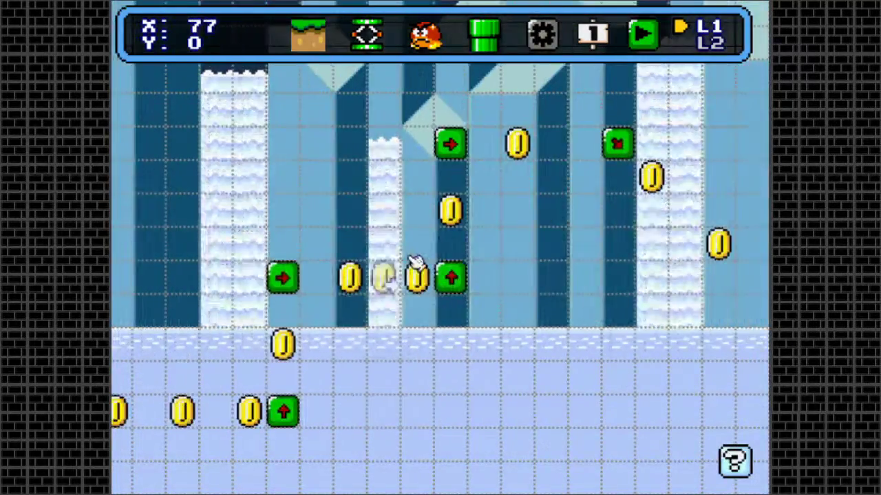
key("Left")
key("Right")
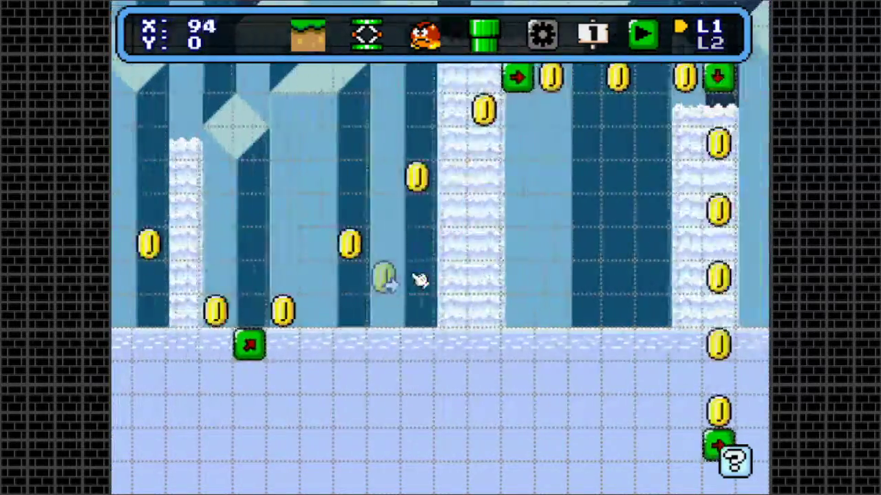
key("Right")
key("Left")
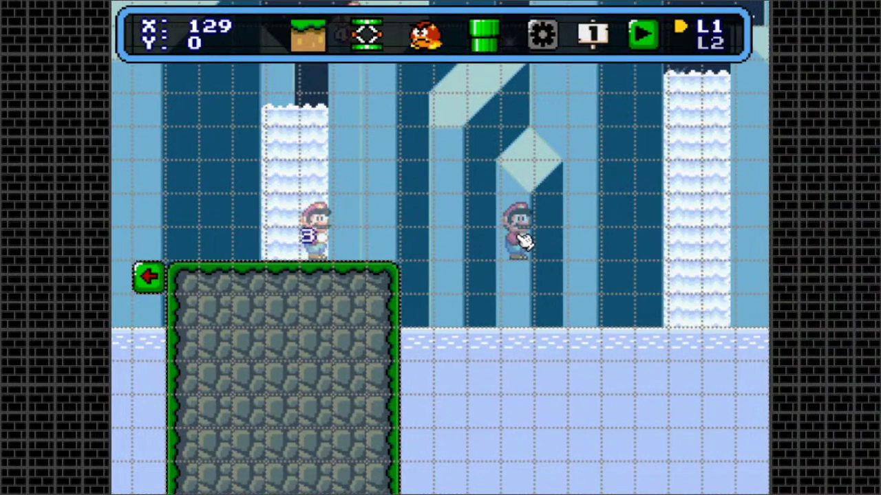
left_click(313, 34)
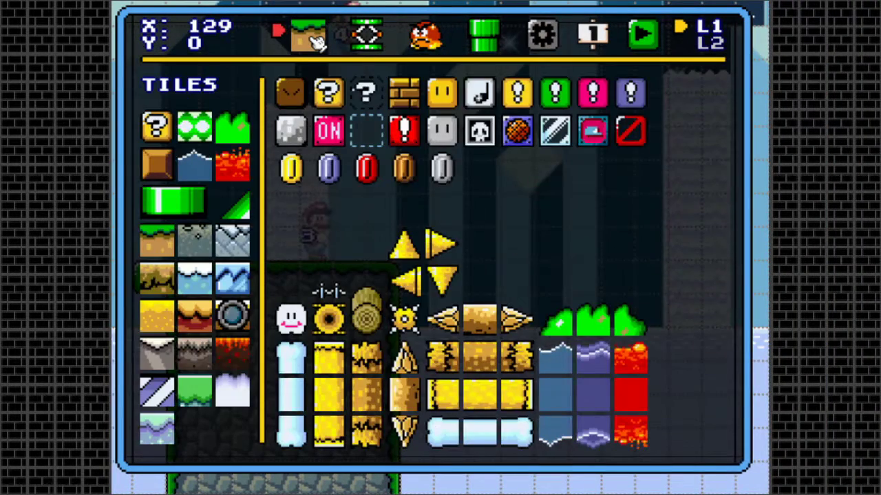
left_click(367, 34)
left_click(203, 200)
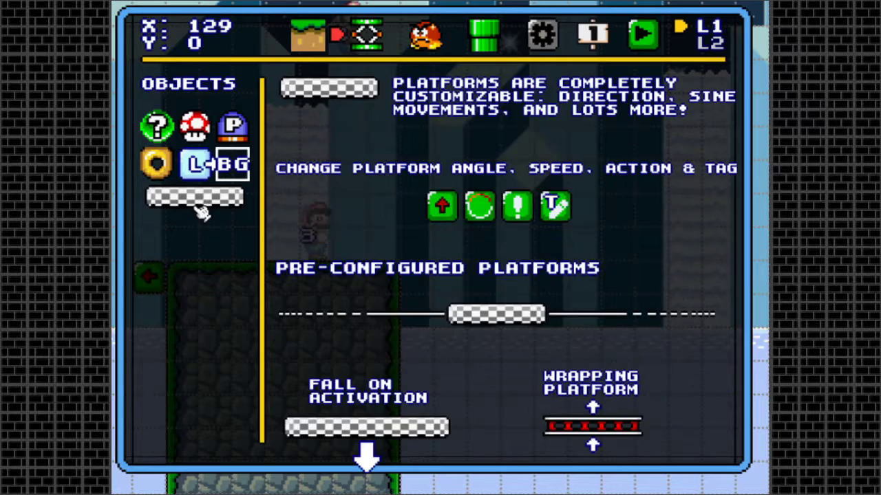
left_click(483, 216)
key("Right")
key("Left")
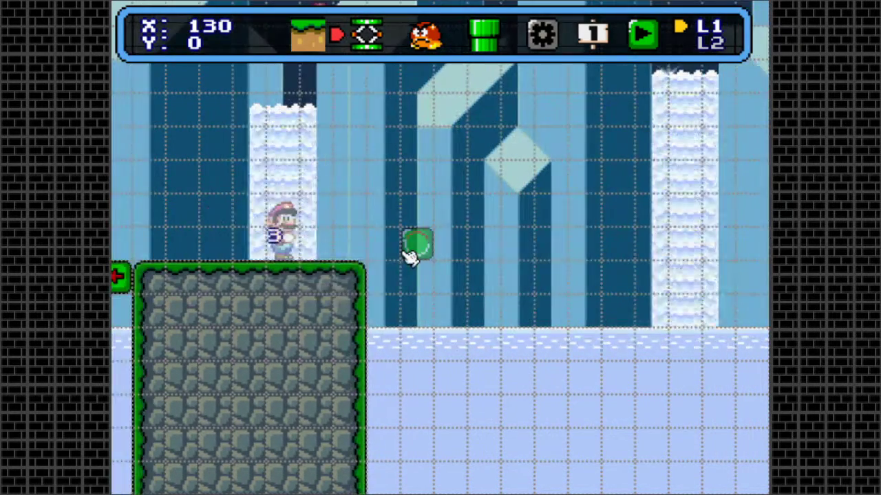
key("Right")
- Place a customizable checkered platform directly against the right edge of the stone ledge at entrance 3, level with its surface
key("space")
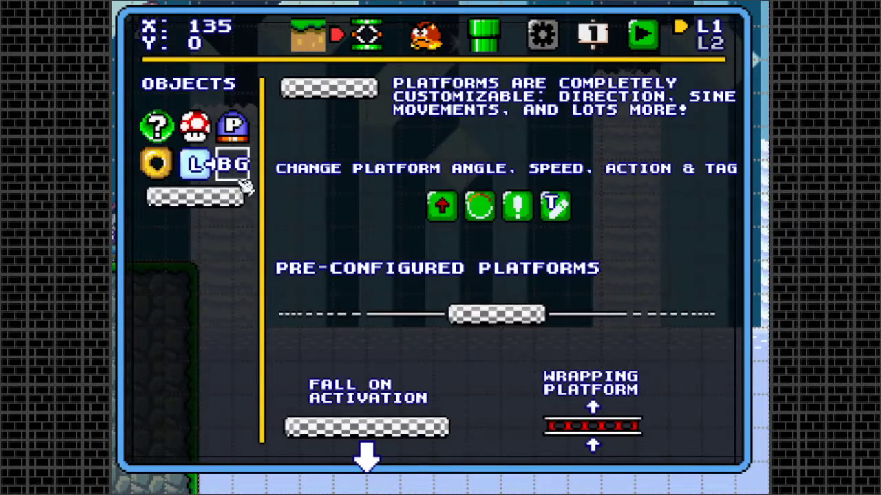
left_click(323, 100)
key("Left")
key("Left")
left_click(387, 282)
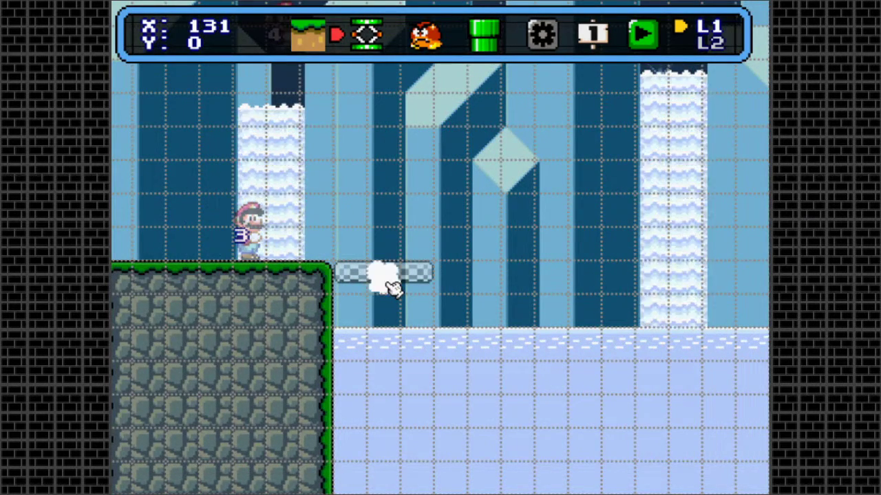
- Set the checkered platform's speed to 70 and save its settings
left_click(386, 282)
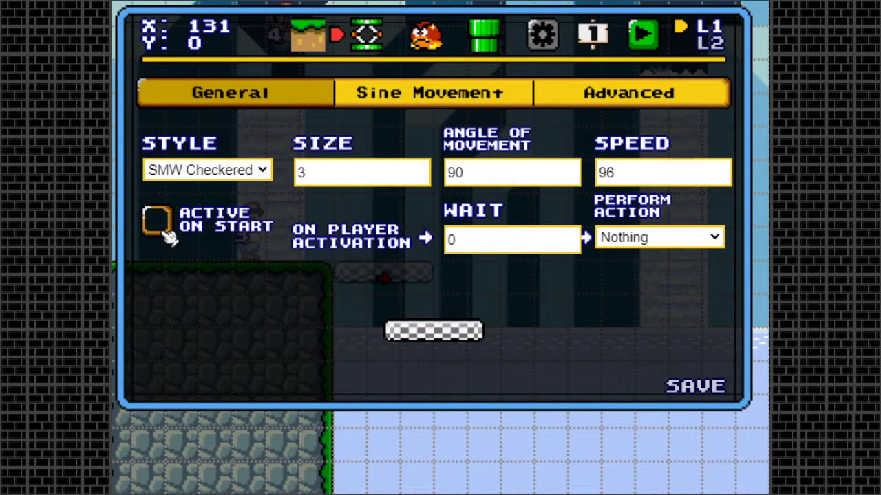
double_click(647, 172)
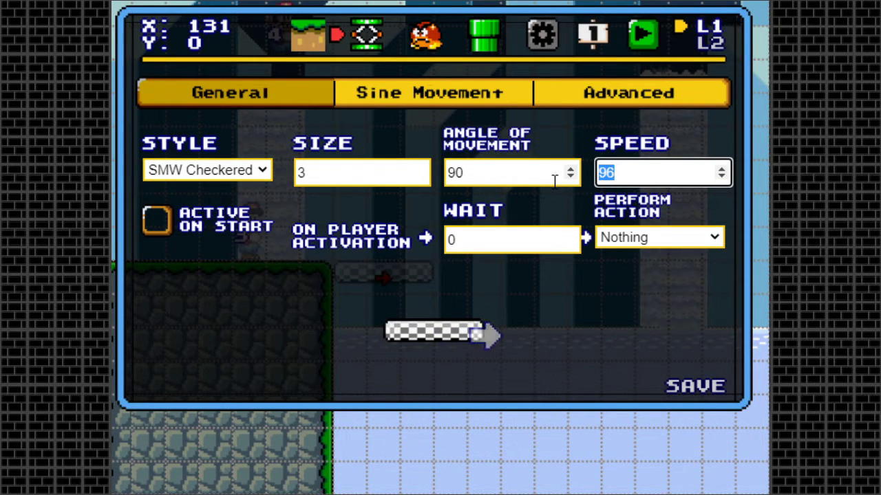
type("70")
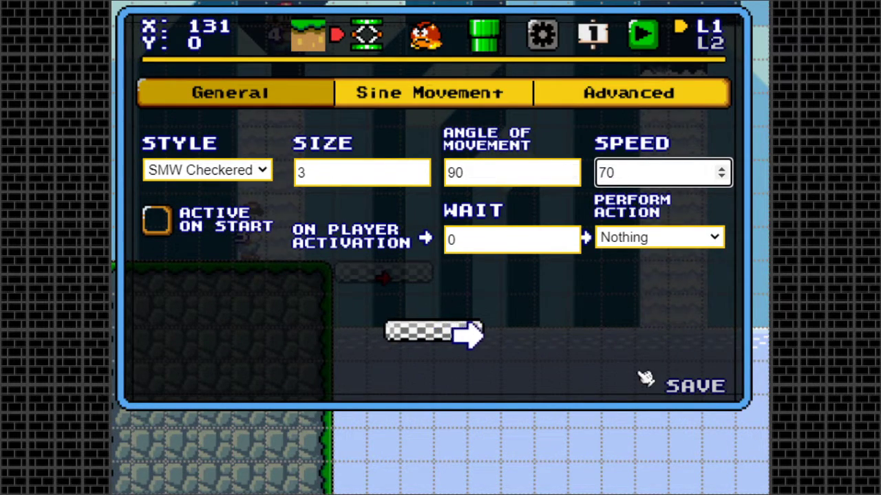
left_click(694, 388)
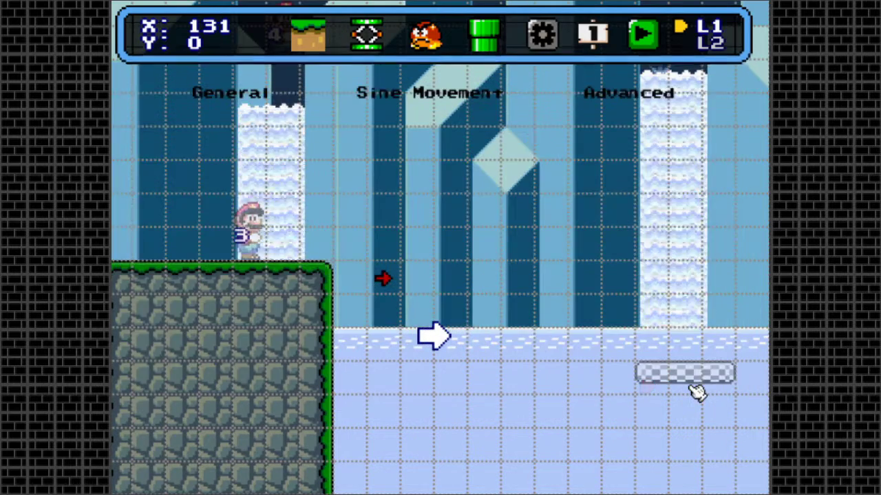
- Place a platform speed block four tiles right of the checkered platform's centre and one tile higher
key("space")
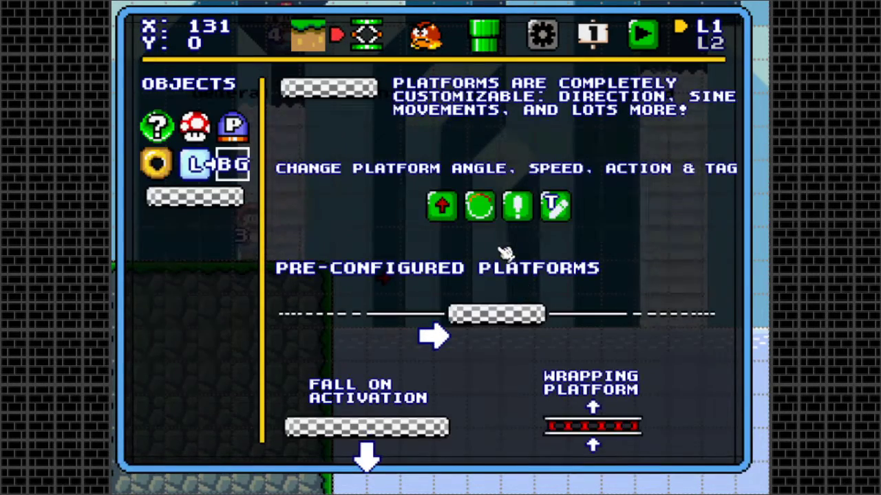
key("space")
key("space")
key("space")
key("space")
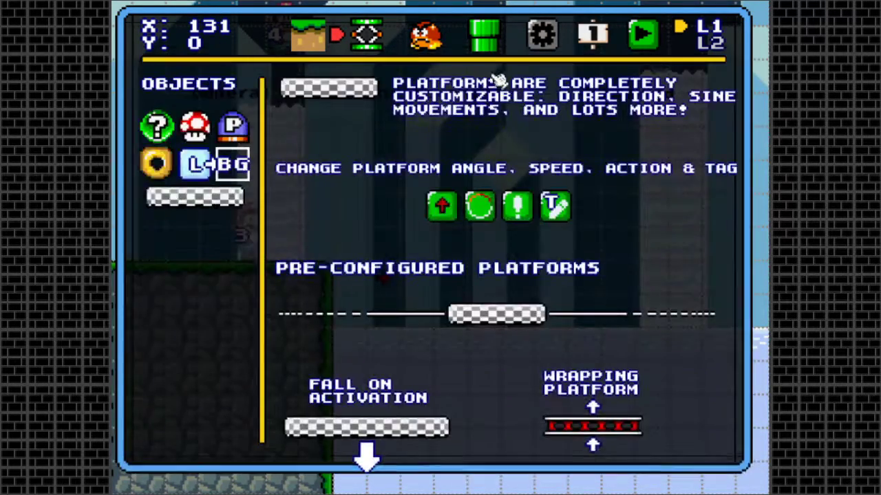
left_click(479, 208)
left_click(521, 247)
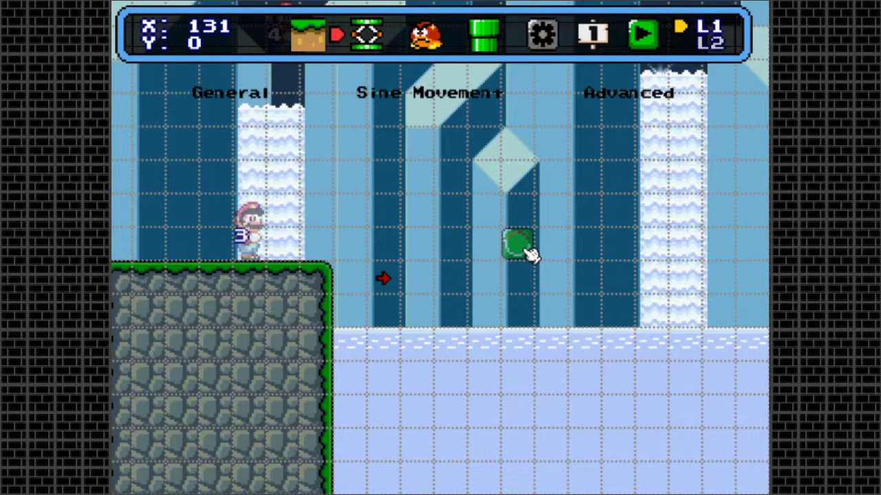
- Set the speed block's slowdown/speedup time to 4, keep its new speed at 256, and save it
left_click(530, 250)
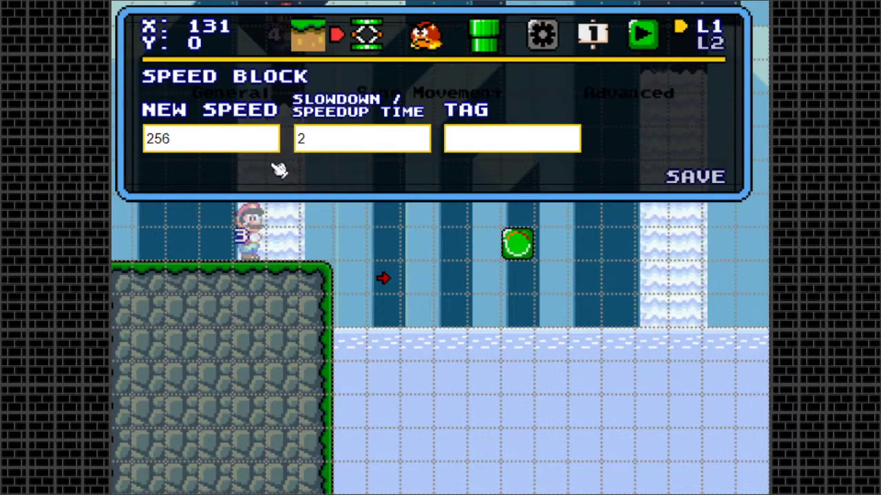
left_click(226, 146)
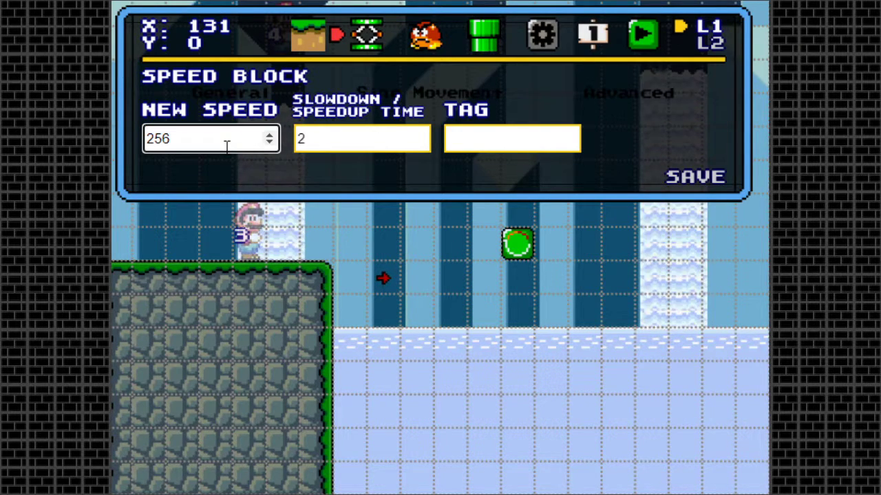
key("ctrl+a")
left_click(200, 143)
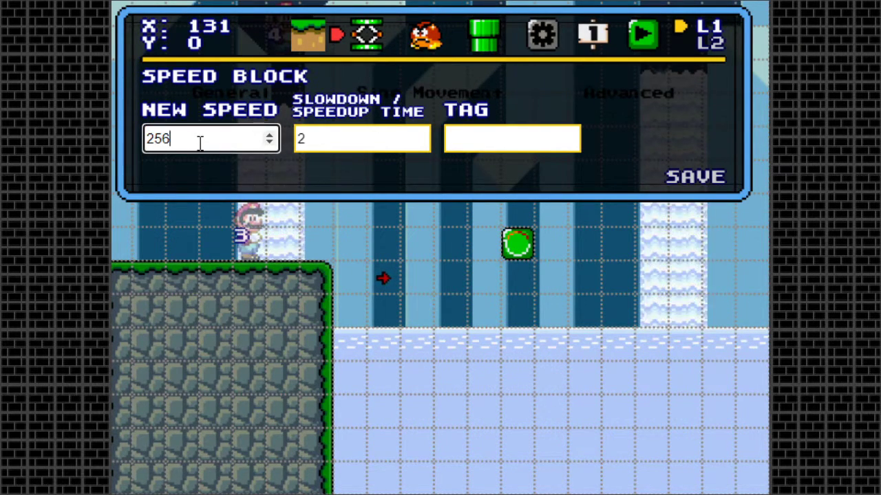
key("ctrl+a")
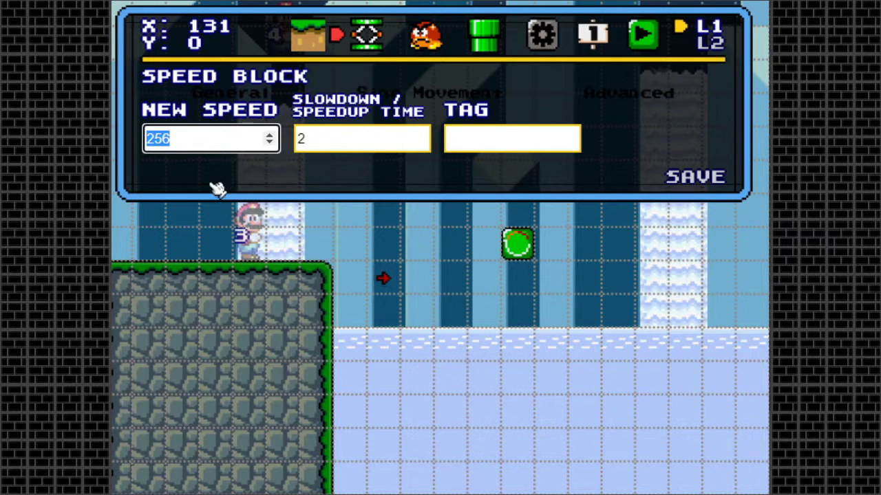
left_click(268, 140)
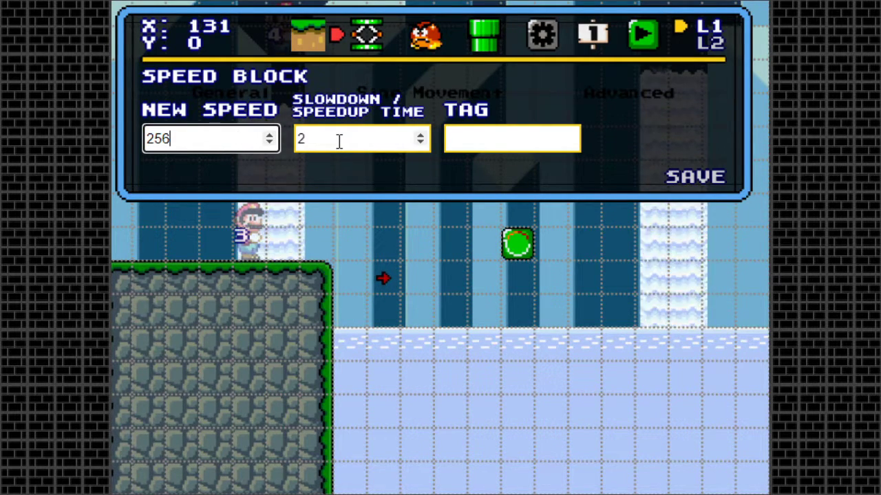
left_click(338, 141)
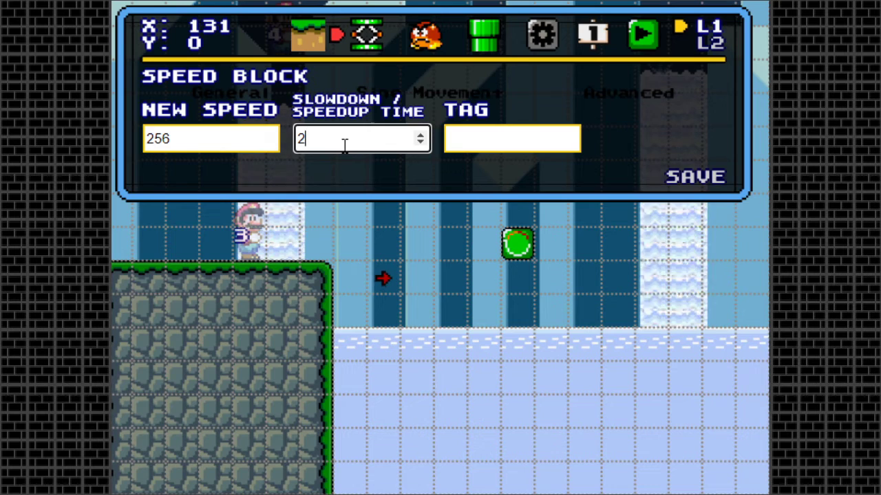
double_click(298, 140)
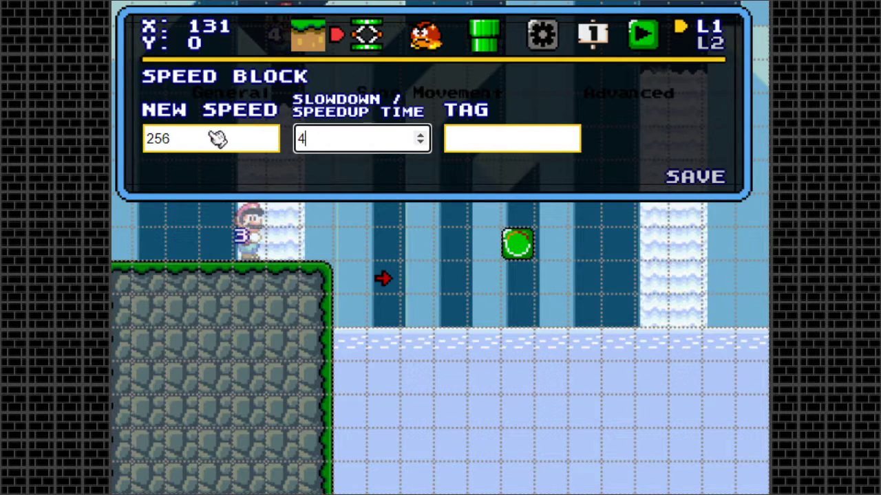
left_click(336, 176)
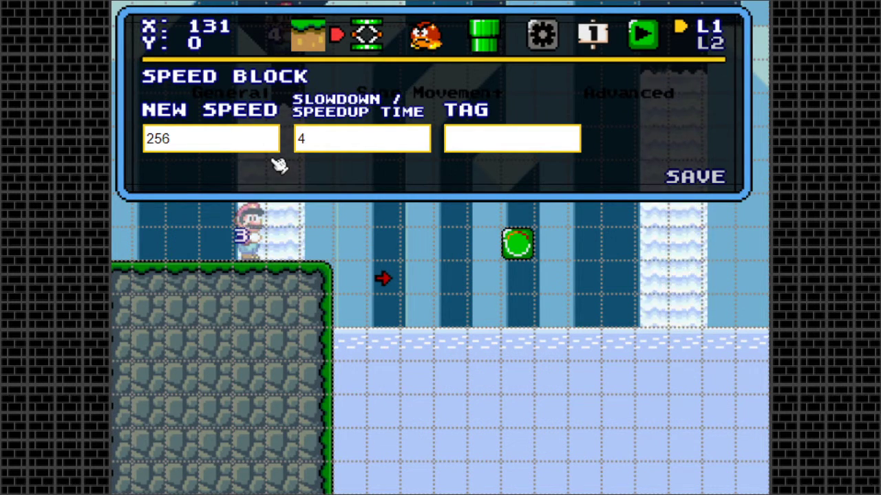
left_click(713, 181)
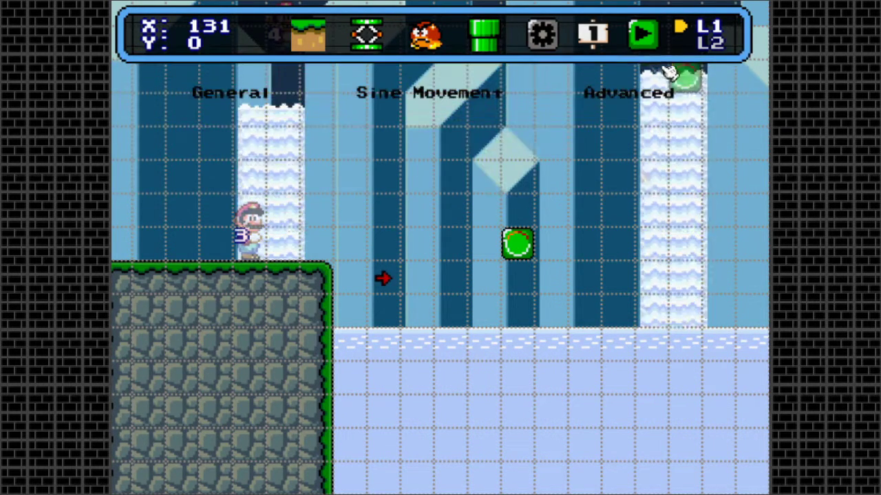
- Playtest Map 1 from entrance 3, riding the checkered platform past the speed block, and return to the editor
left_click(646, 40)
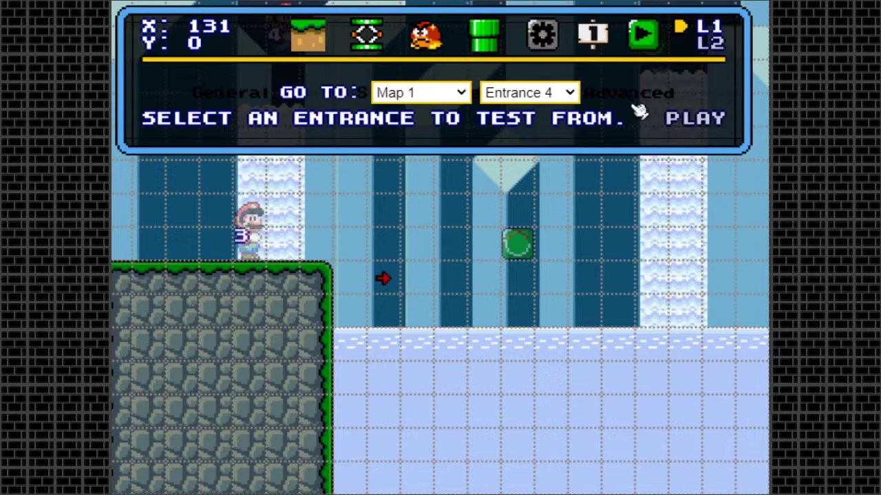
left_click(574, 96)
left_click(545, 163)
left_click(690, 127)
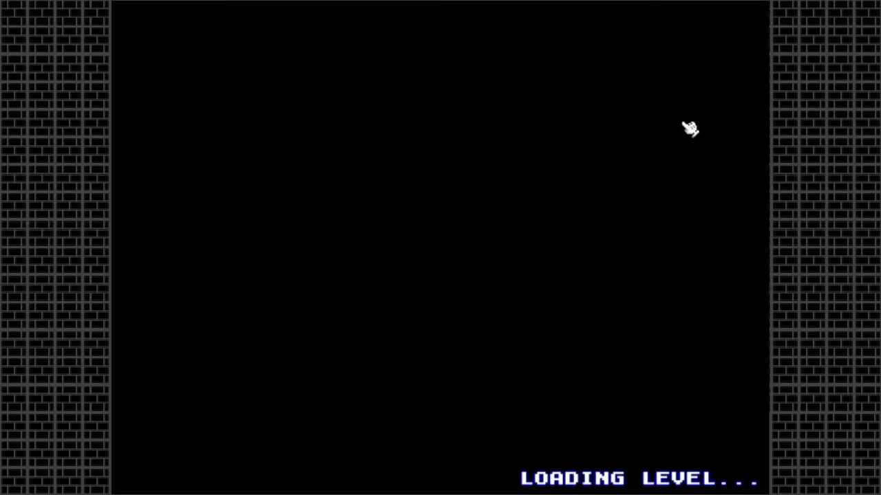
key("Right")
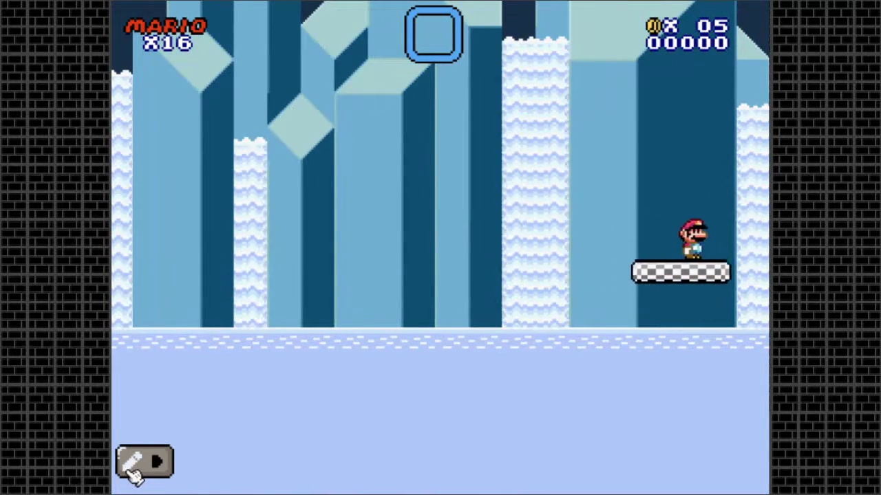
left_click(135, 471)
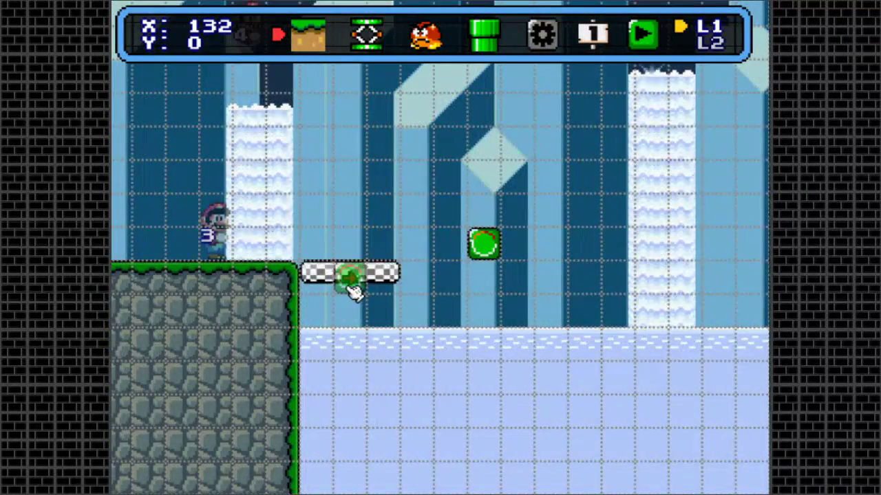
- Set the checkered platform's speed to 315 and save its settings
right_click(360, 274)
double_click(648, 172)
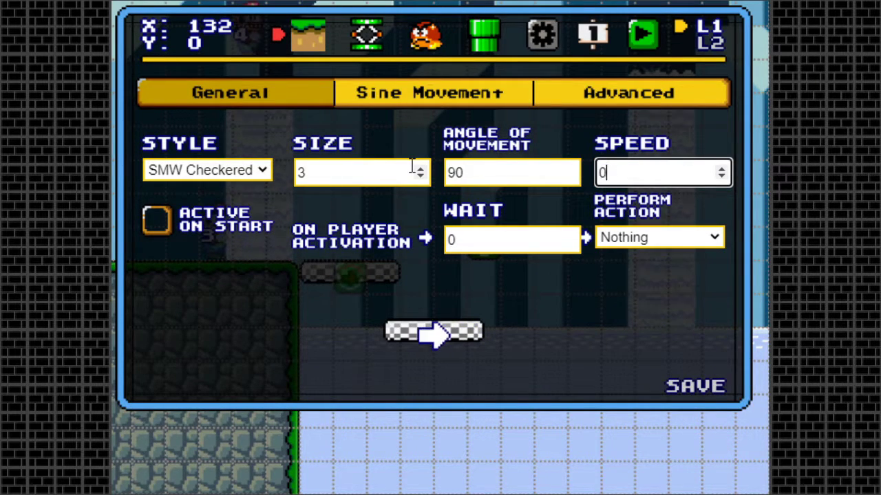
key("BackSpace")
type("2")
key("BackSpace")
type("0")
type("15")
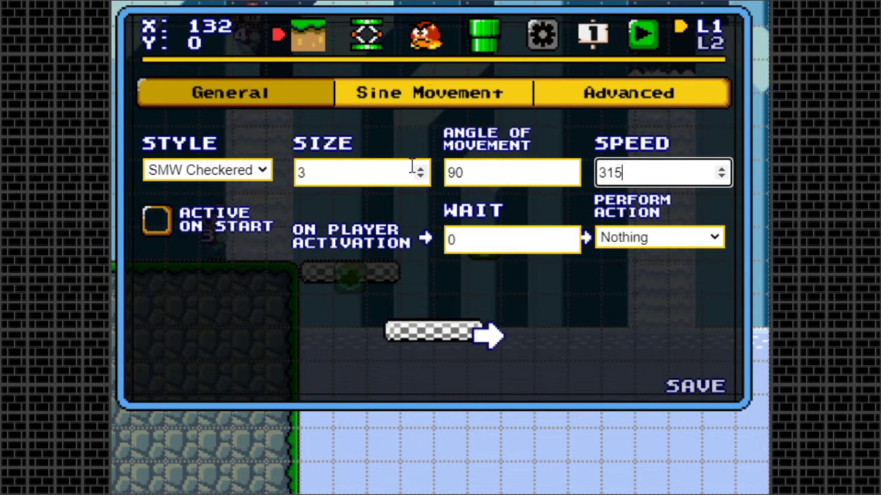
left_click(690, 387)
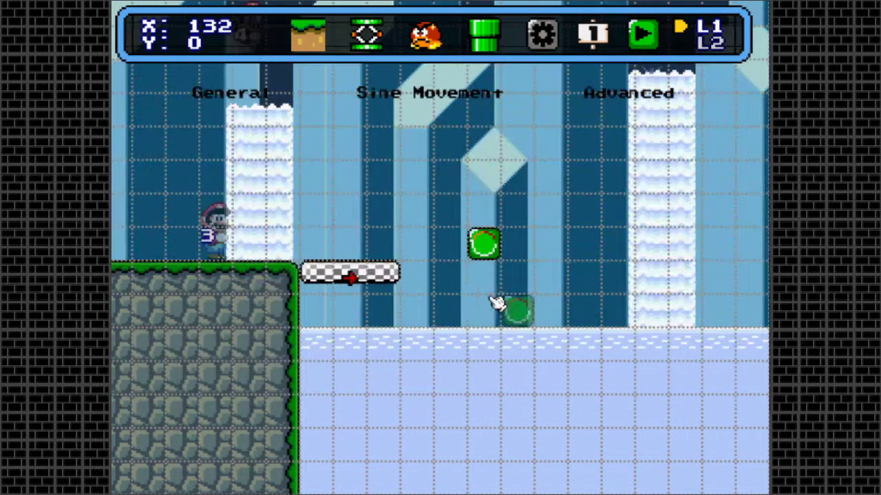
- Set the speed block's new speed to 50 and its slowdown/speedup time to 6, and save it
left_click(497, 251)
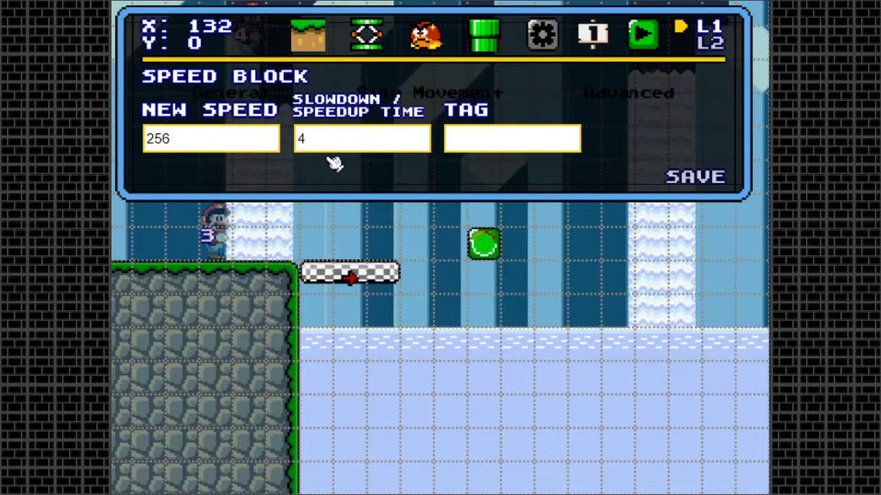
left_click_drag(332, 142, 226, 144)
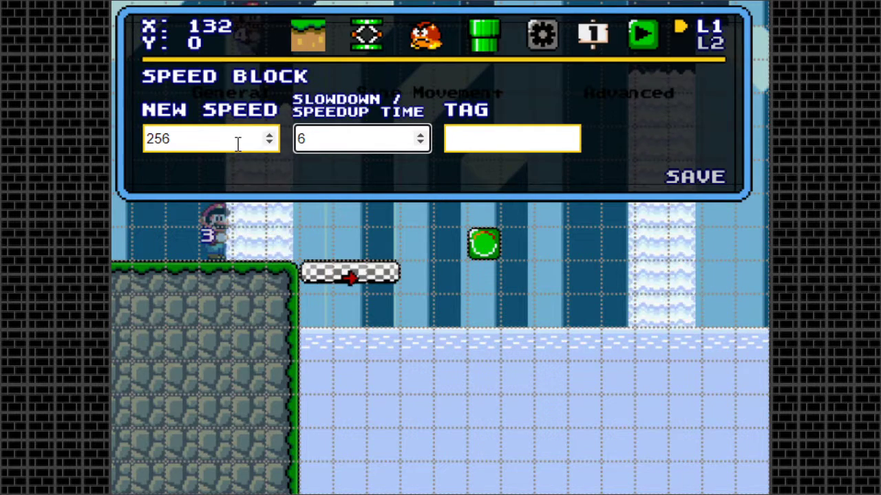
left_click(217, 135)
left_click_drag(216, 137, 145, 139)
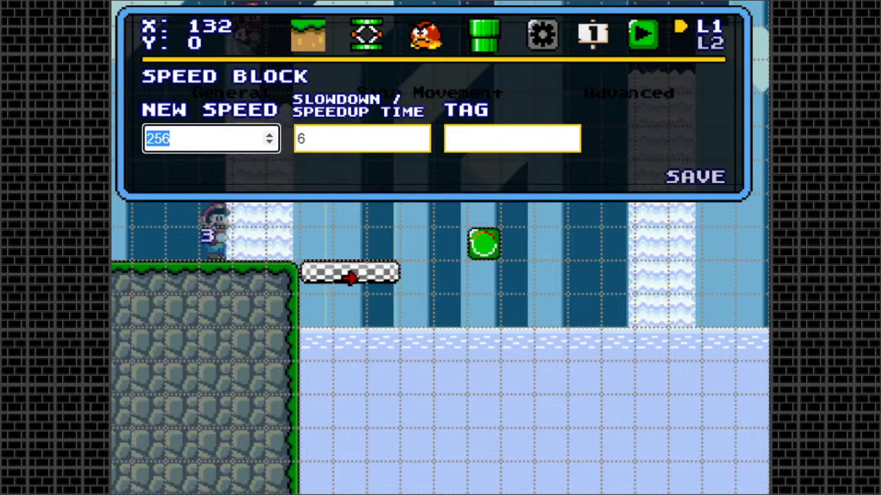
type("50")
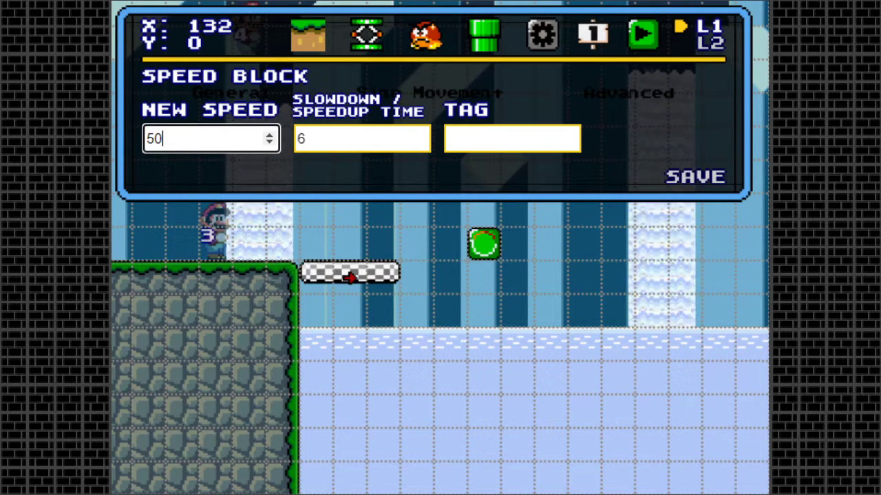
left_click(692, 174)
- Playtest Map 1 from entrance 4, try to jump onto the checkered platform, and return to the editor
left_click(644, 34)
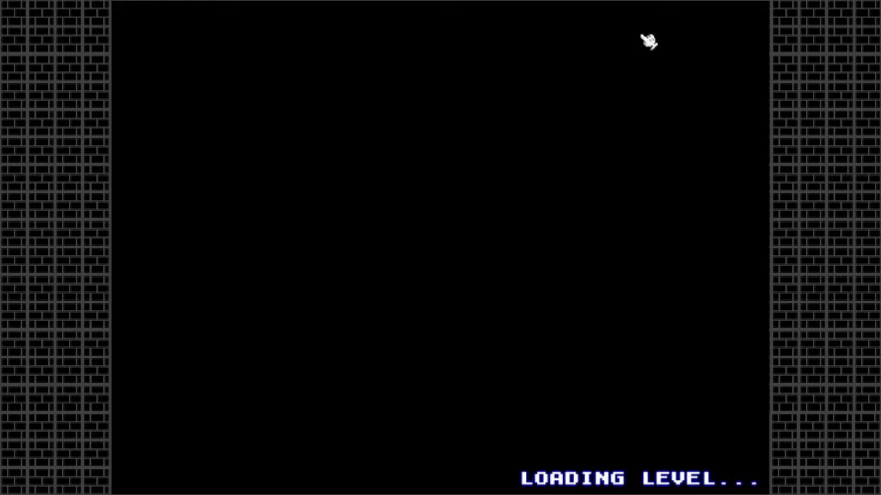
key("Right")
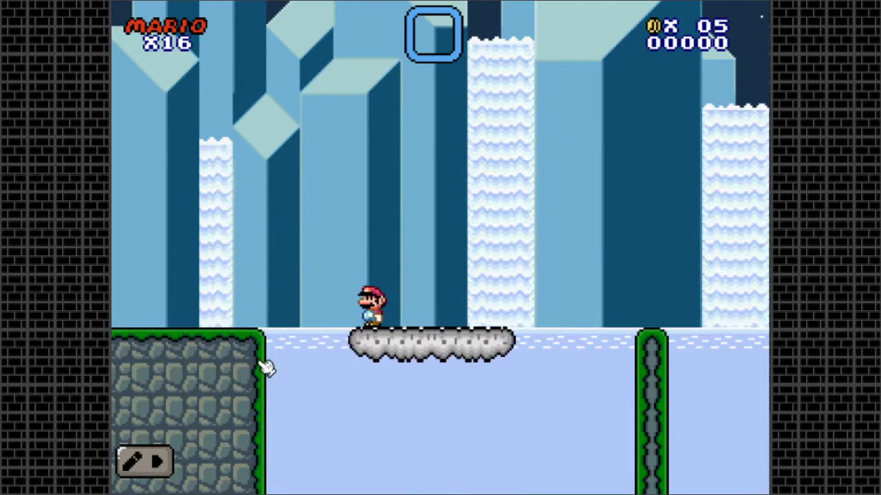
left_click(134, 465)
mouse_move(643, 34)
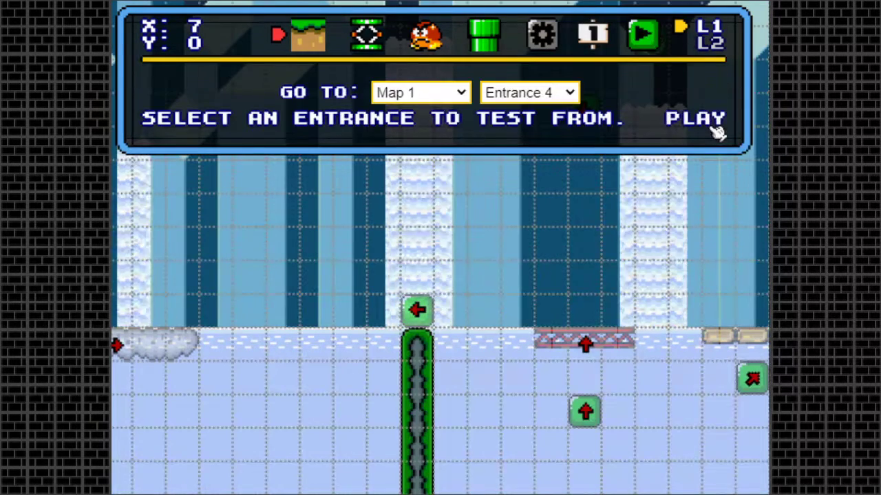
left_click(716, 126)
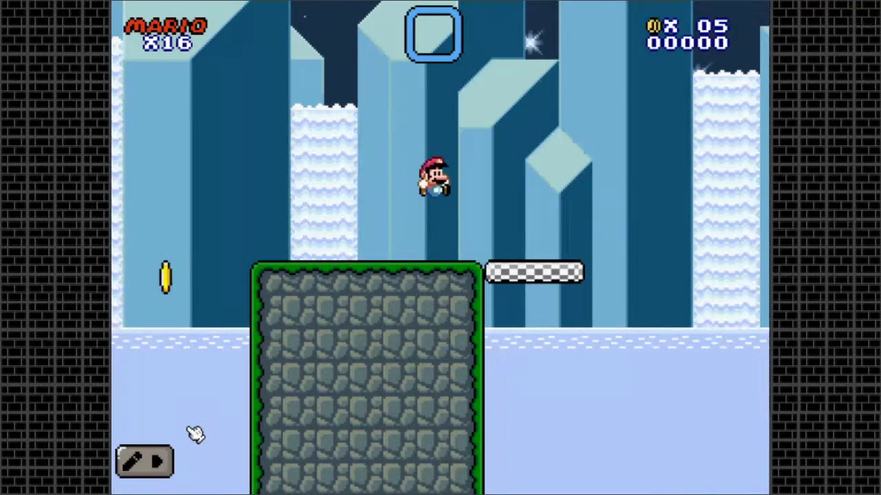
key("Right")
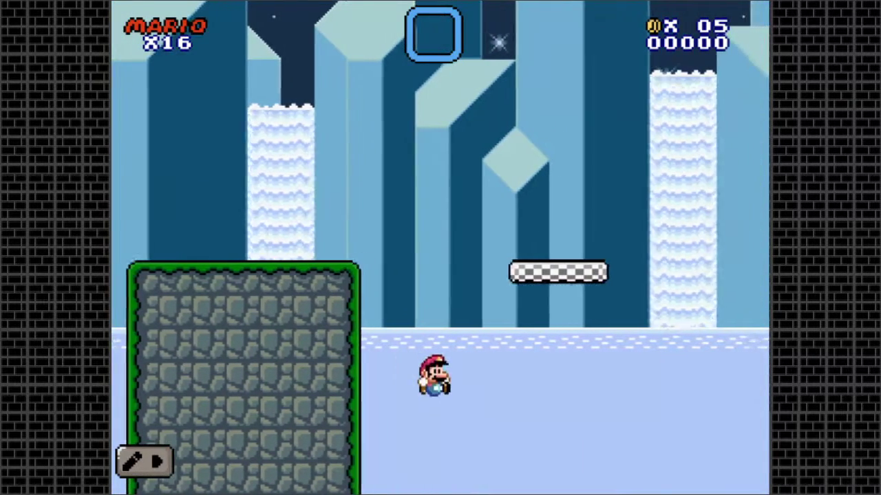
left_click(164, 473)
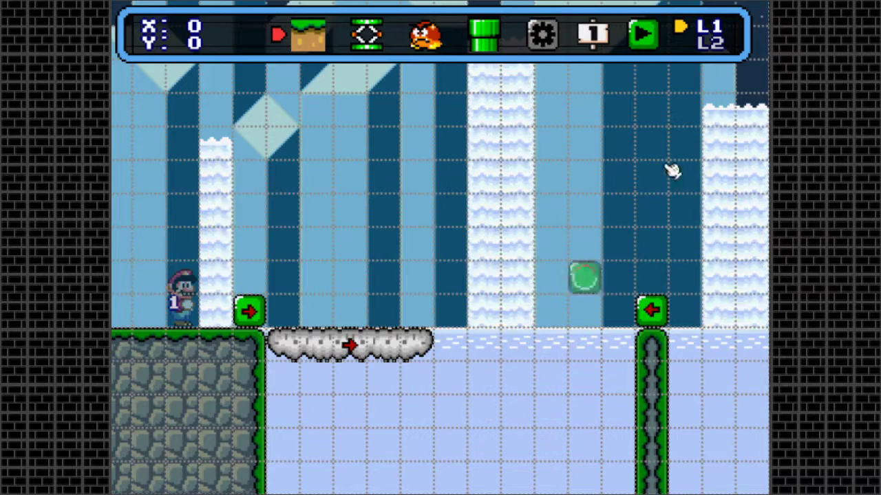
- Repeat the Map 1 playtest from entrance 4, riding the checkered platform past the speed block, and return to the editor
left_click(647, 33)
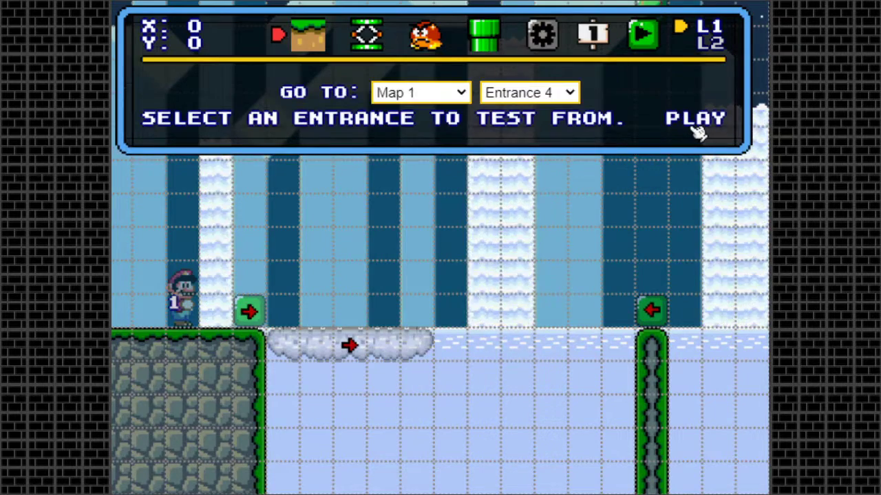
left_click(697, 126)
key("Right")
key("z")
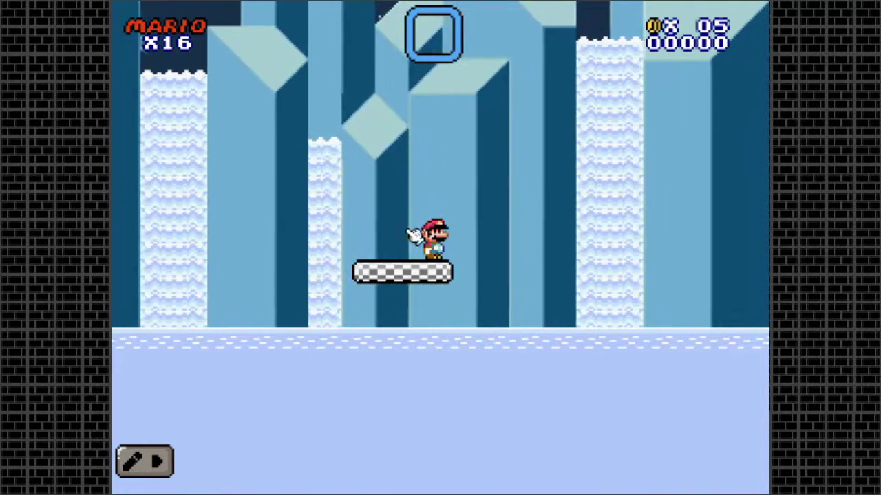
left_click(137, 465)
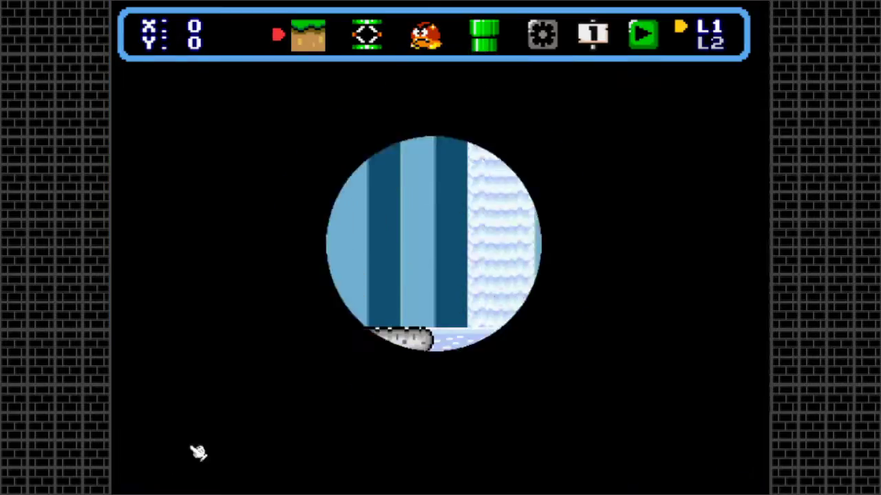
- Go back to the checkered platform near entrance 3 and select the platform speed block among the platform objects
key("Right")
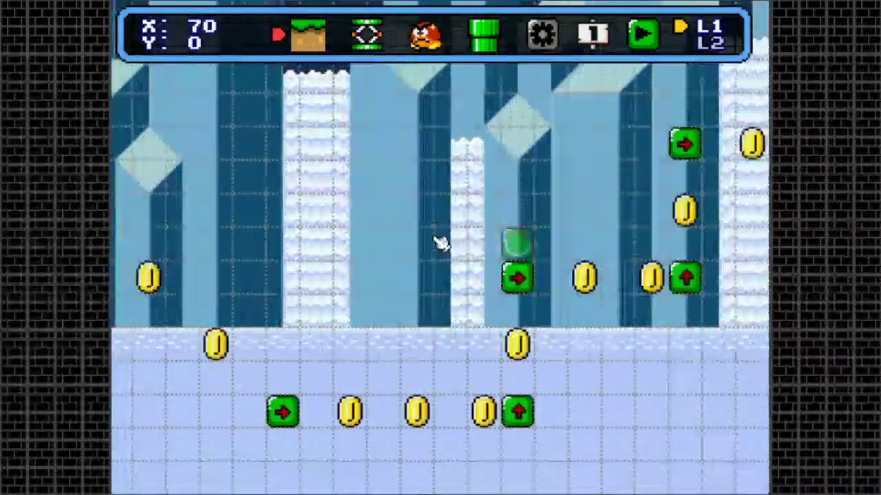
key("Right")
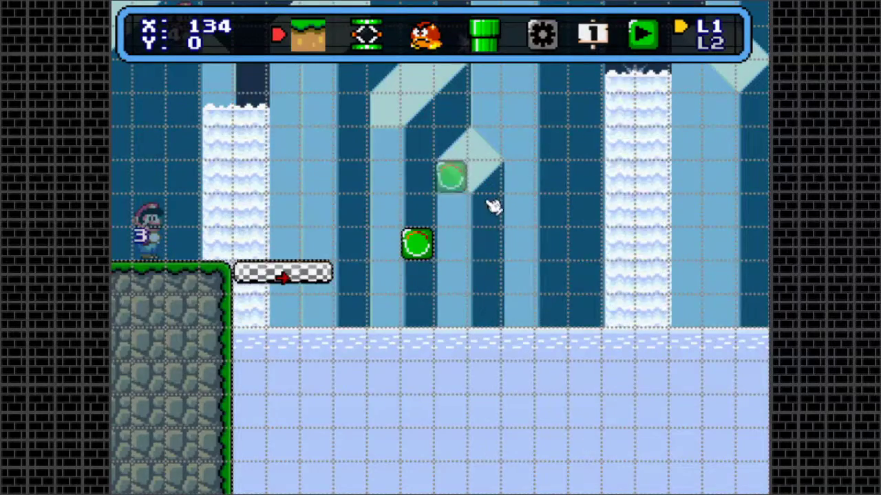
key("Left")
key("Right")
key("Left")
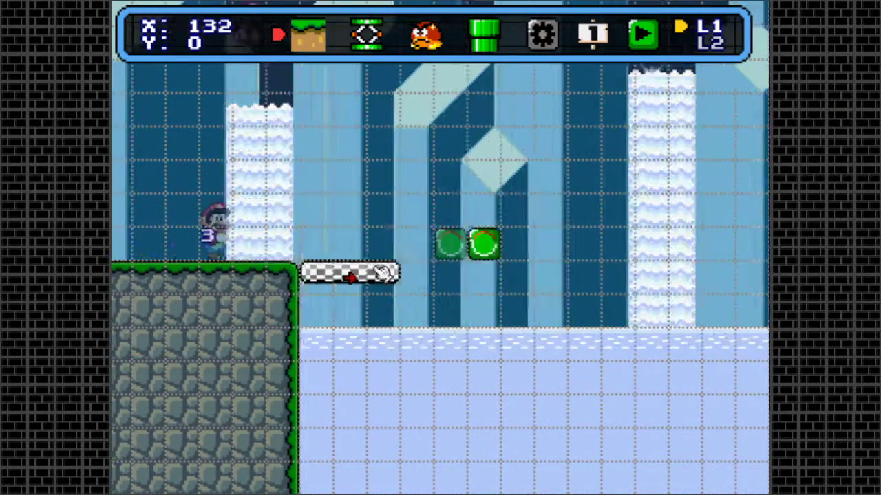
key("Right")
key("Left")
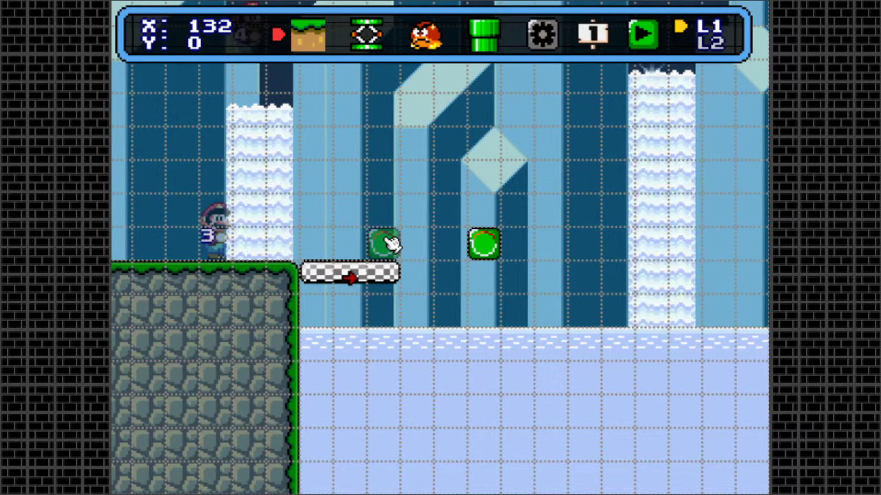
key("d")
key("d")
key("space")
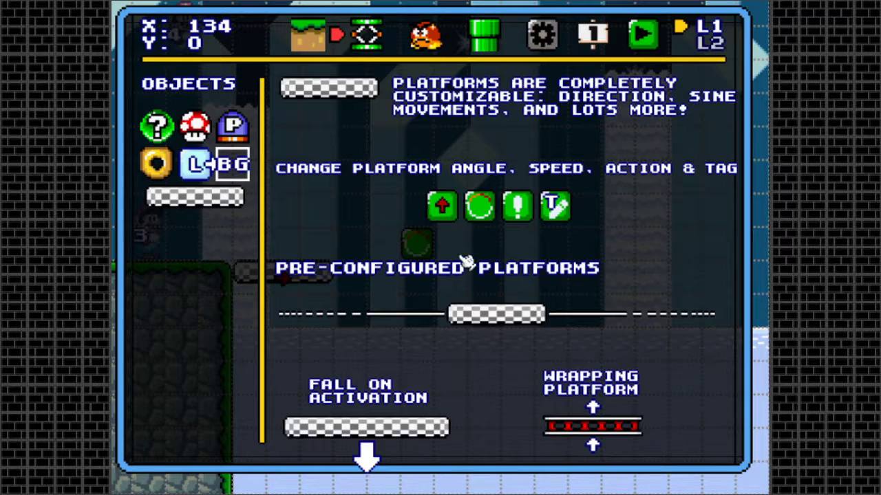
left_click(482, 209)
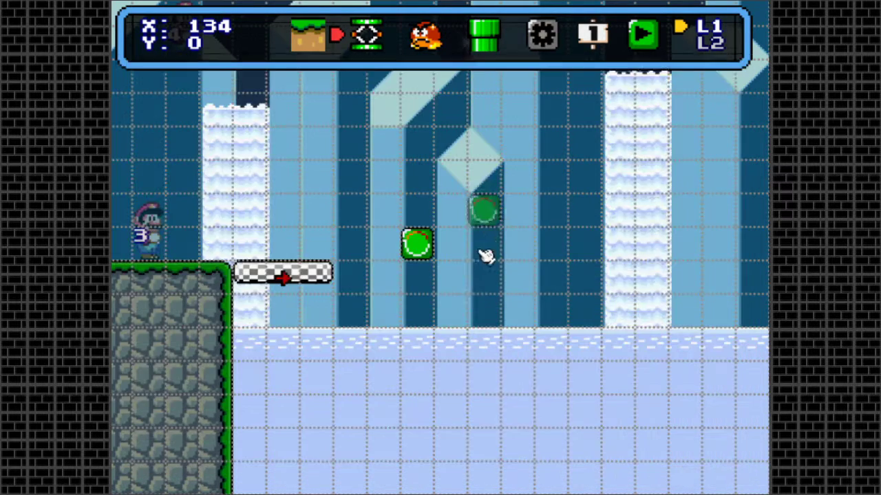
key("space")
key("space")
- Review the placed speed block's new speed, slowdown/speedup time and tag fields, and save it
left_click(427, 249)
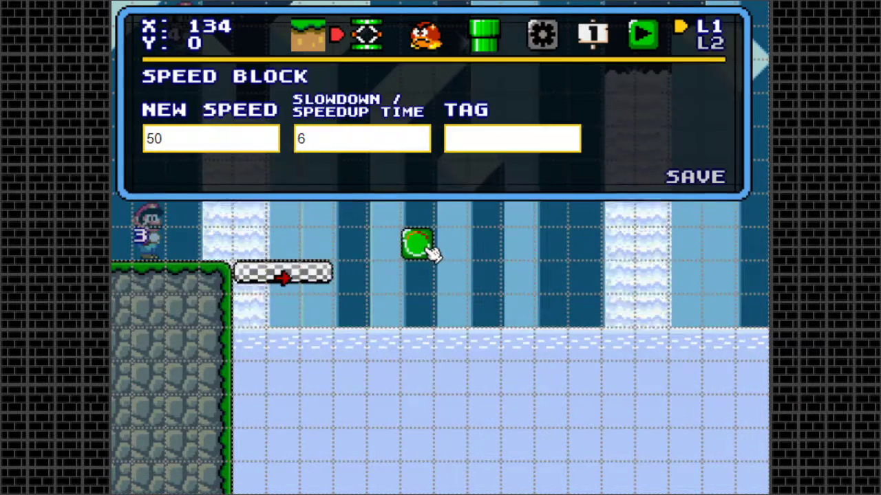
left_click(231, 137)
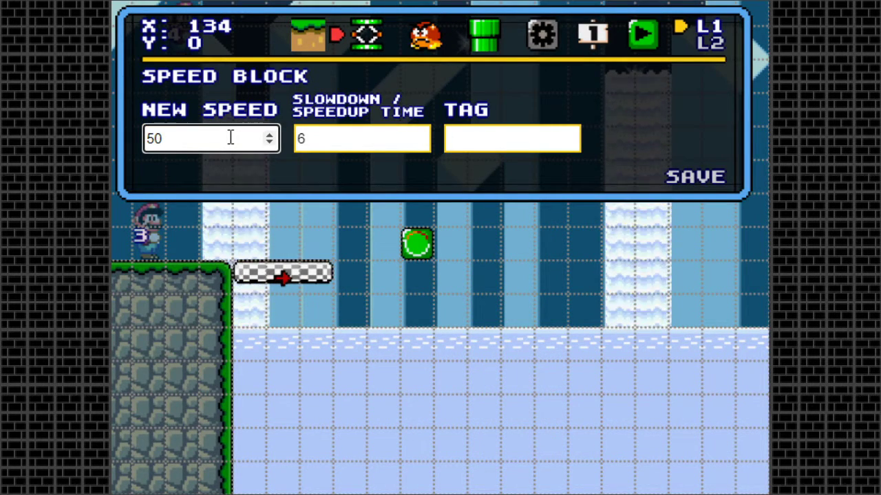
left_click(362, 138)
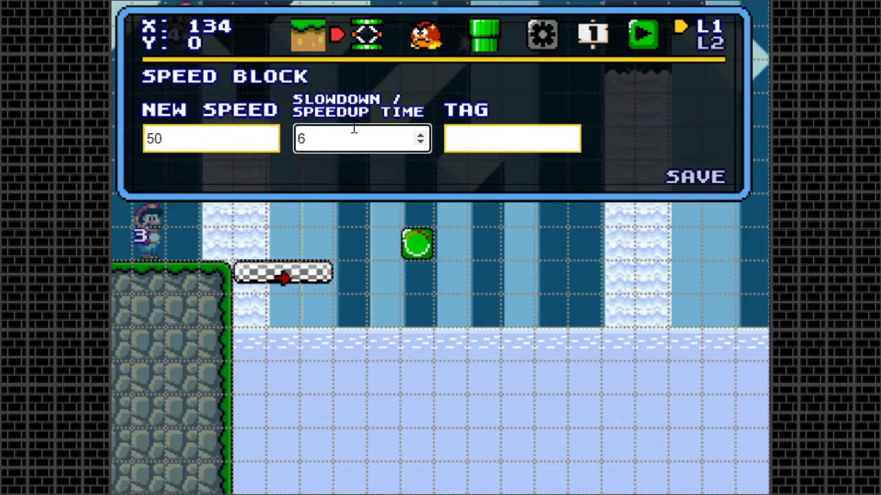
left_click(471, 138)
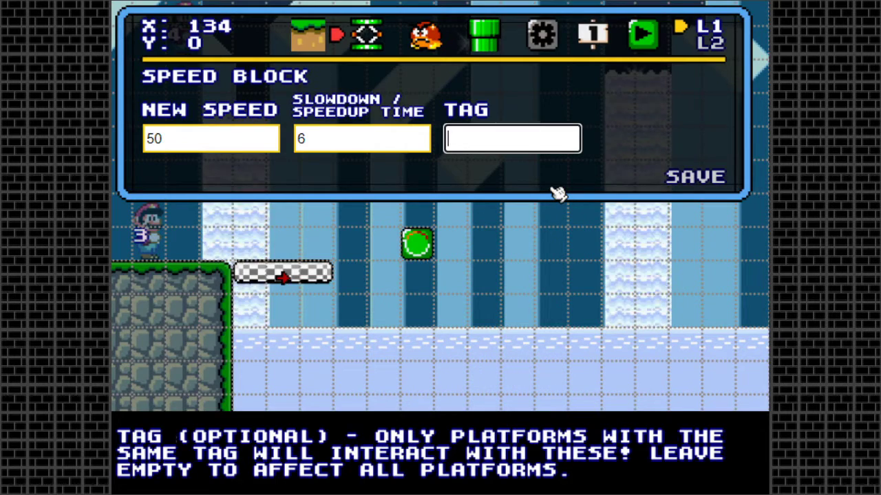
left_click(708, 180)
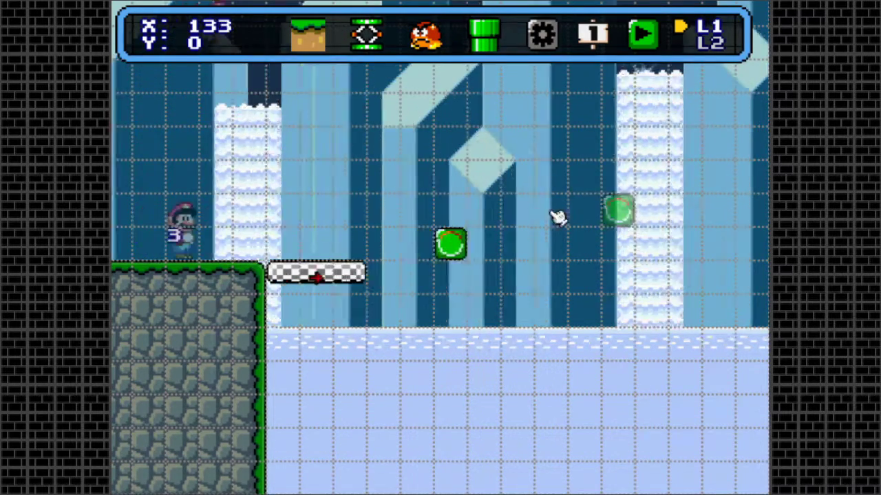
key("Right")
key("Right")
key("Right")
key("Left")
key("Left")
key("Left")
key("Left")
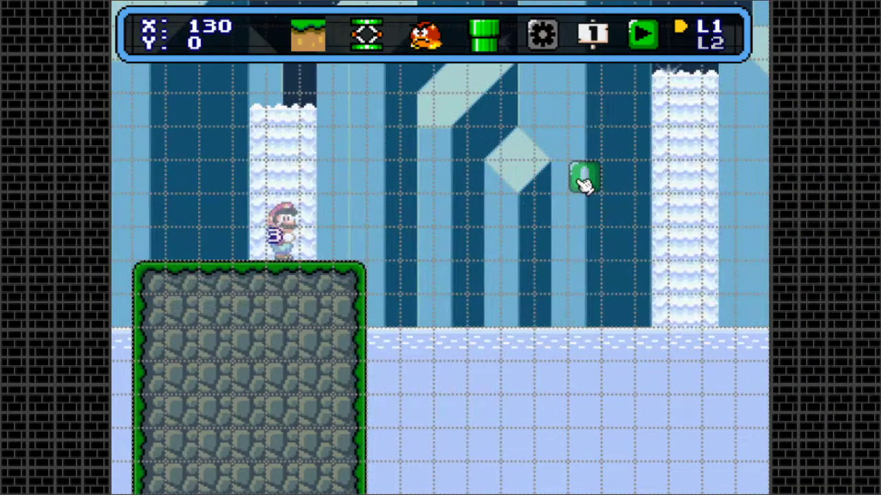
key("Left")
key("Left")
key("Left")
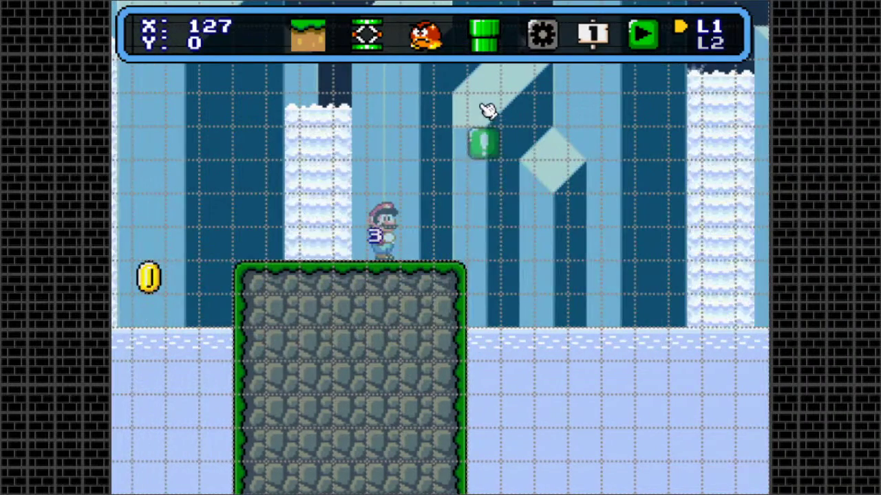
- Place a customizable checkered platform directly beside the ledge, on the right of entrance 3
left_click(352, 50)
left_click(209, 203)
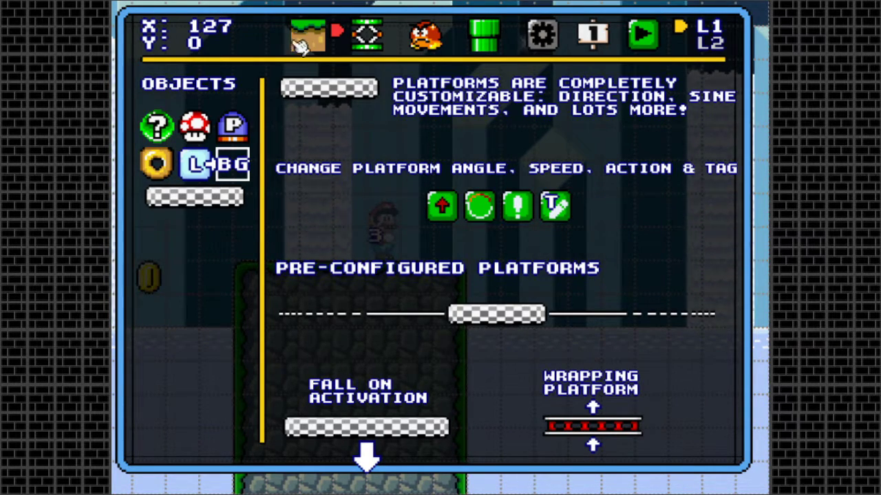
left_click(320, 102)
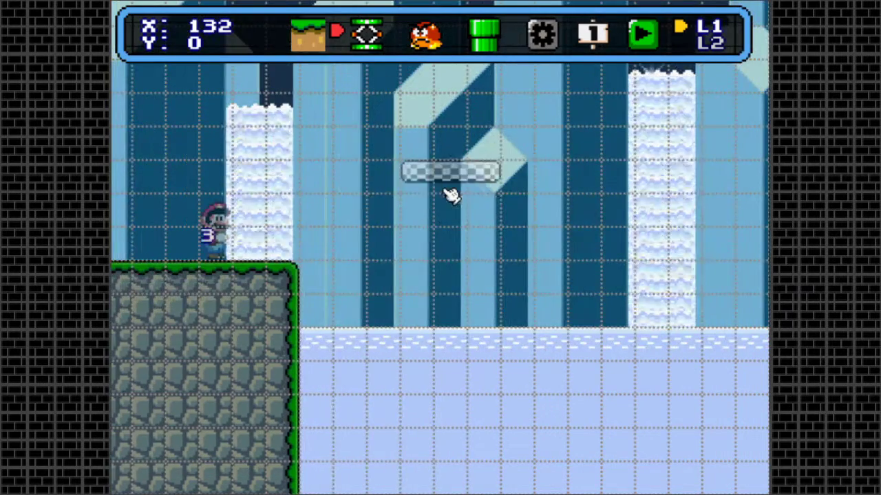
key("Right")
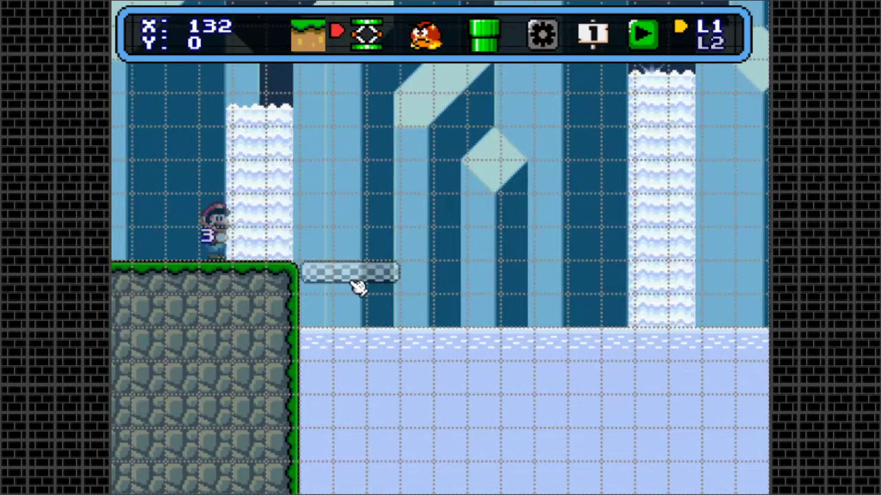
left_click(359, 284)
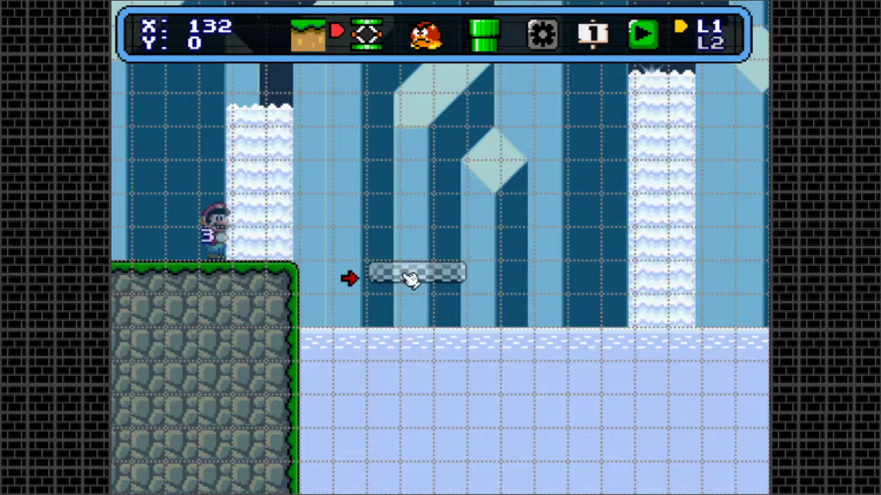
- Select the platform action block among the platform objects and place it to the right of the checkered platform near entrance 3
key("Left")
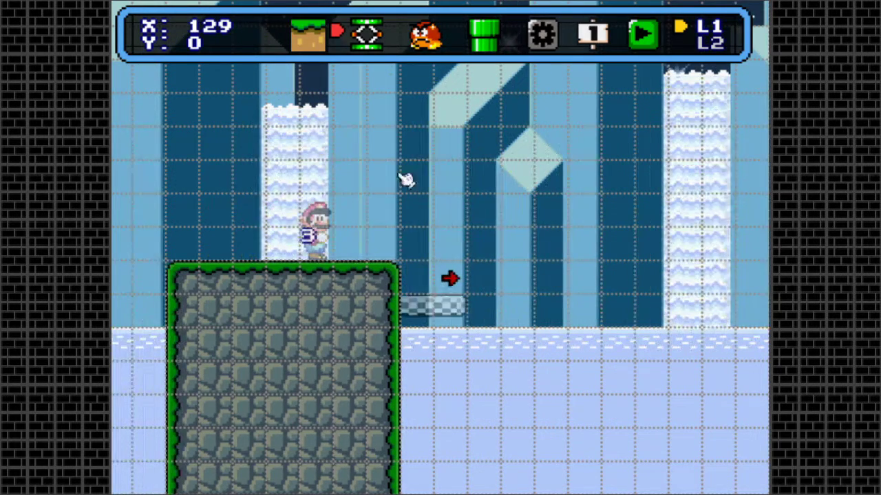
key("Right")
key("space")
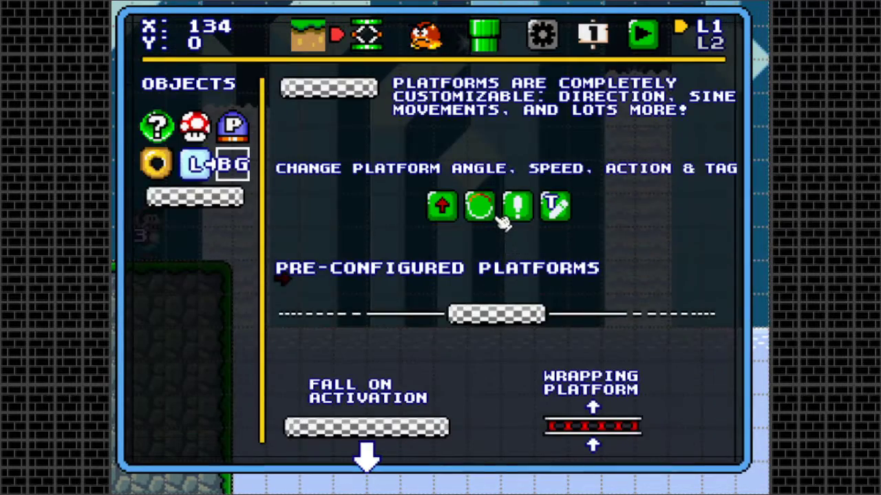
left_click(515, 206)
key("Left")
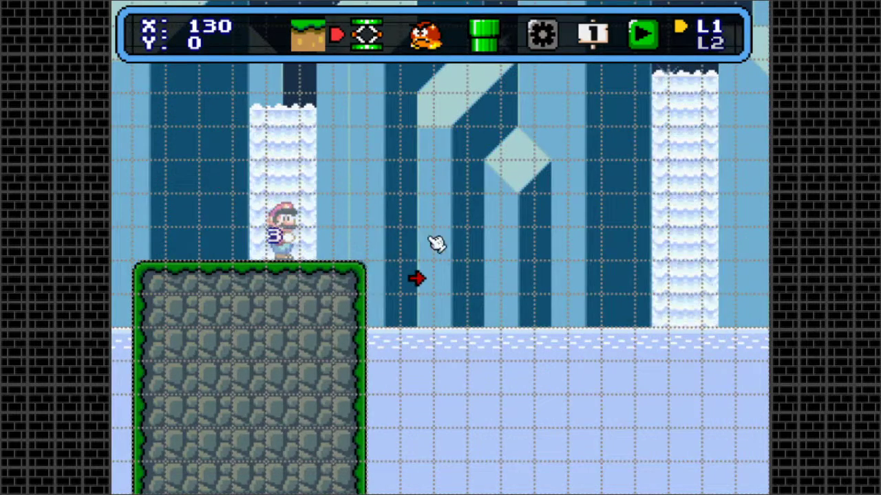
- Set the checkered platform's advanced tag to "test" and save it
right_click(421, 286)
left_click(621, 95)
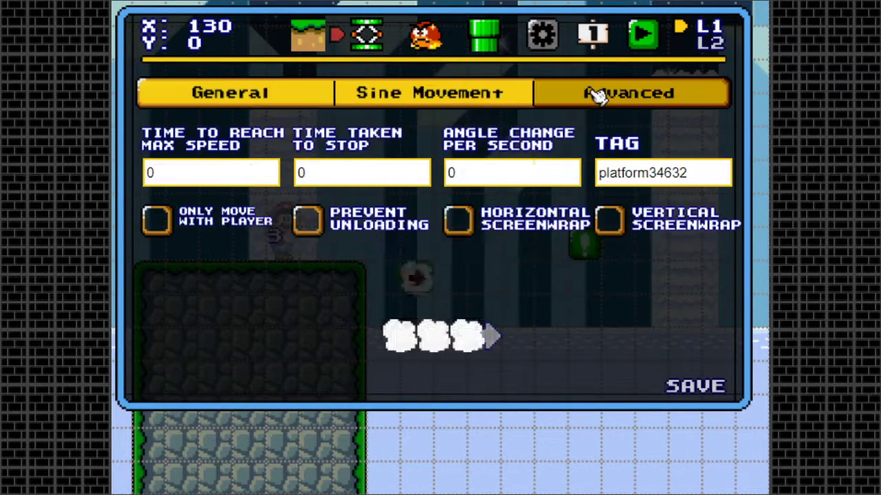
left_click(705, 174)
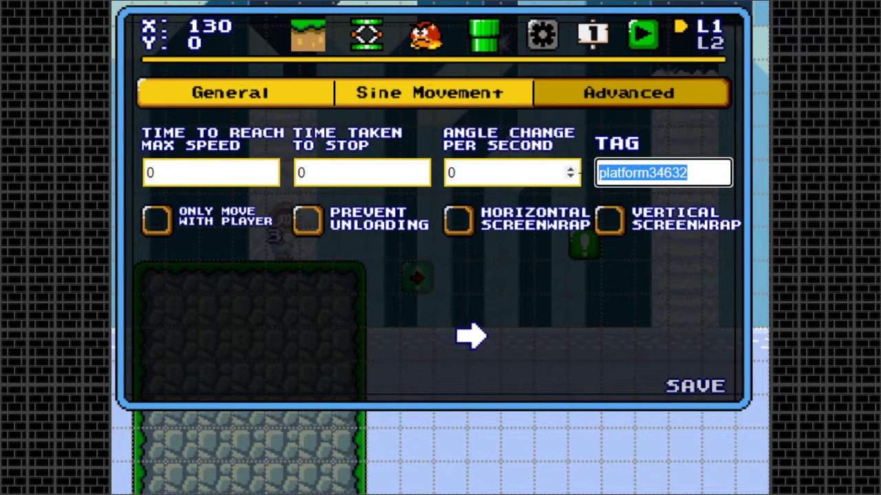
type("test")
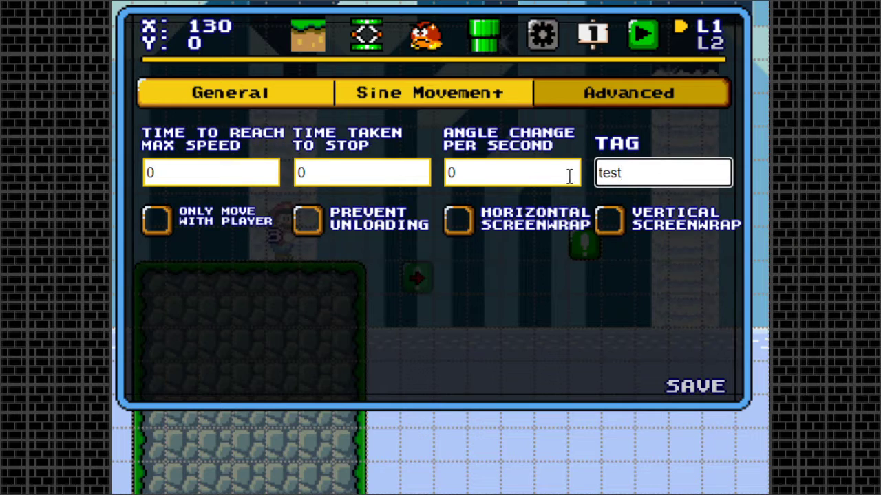
key("ctrl+a")
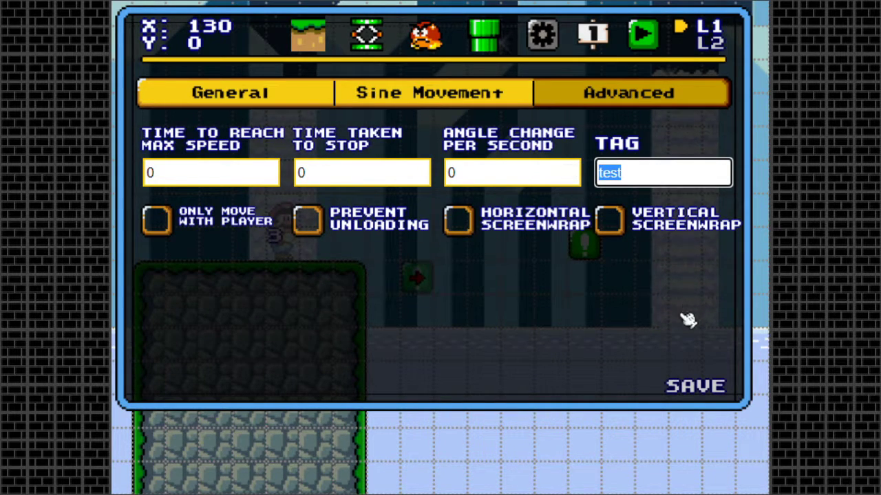
left_click(692, 390)
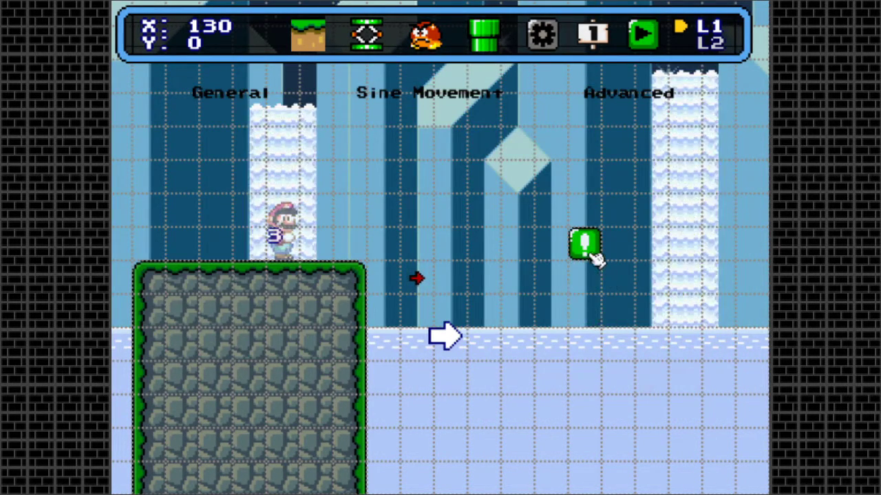
- Give the placed platform action block the tag "test" and the action Stop, and save it
left_click(587, 247)
left_click(509, 145)
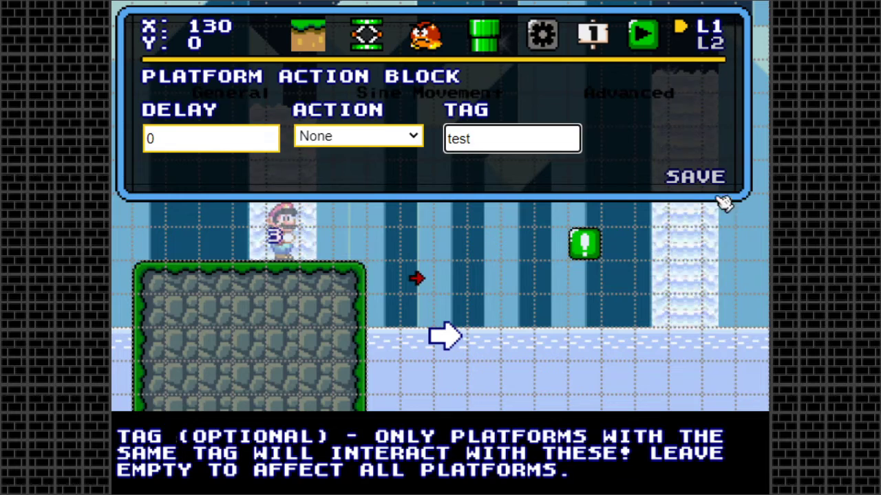
left_click(704, 177)
left_click(586, 246)
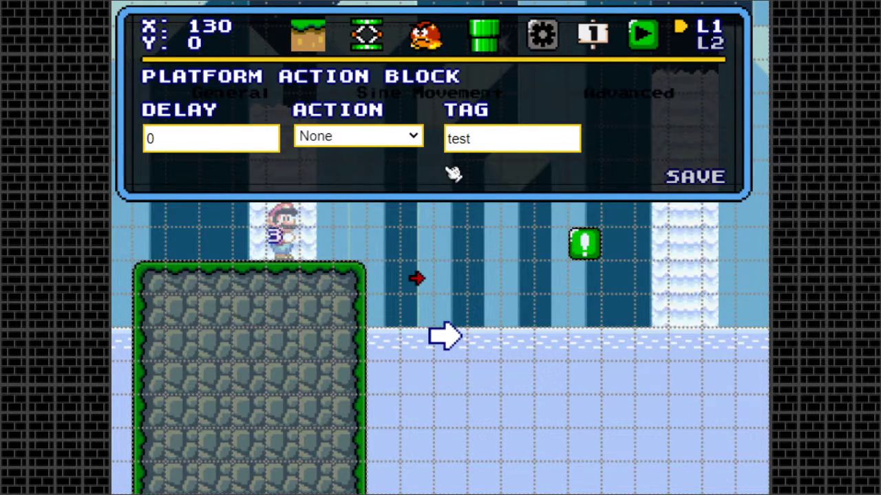
left_click(417, 141)
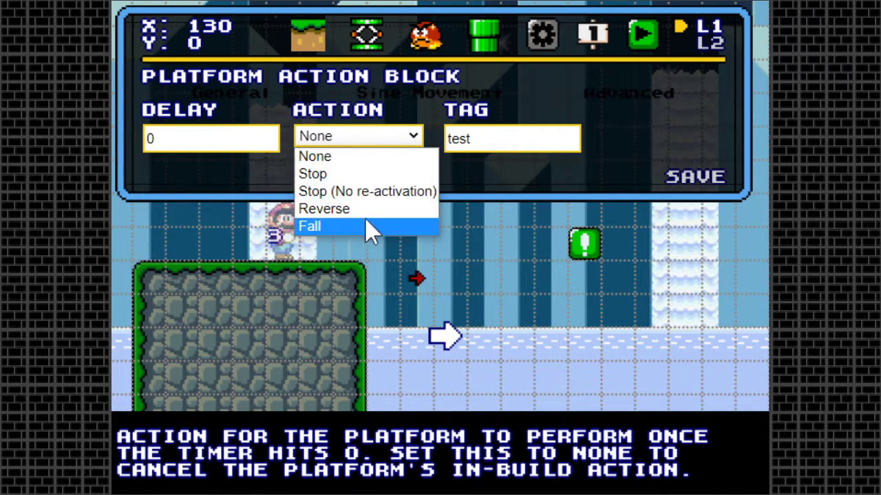
left_click(340, 176)
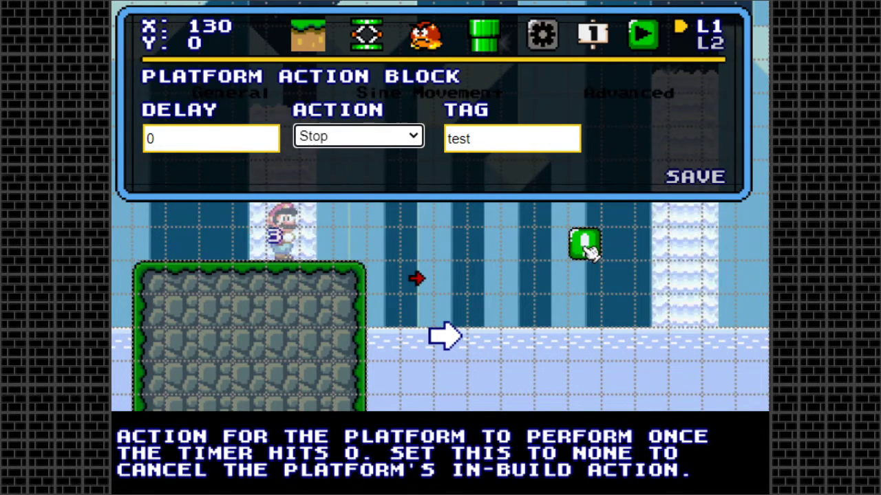
left_click(698, 177)
- Set the checkered platform's time taken to stop to 3, save it, and recheck the action block's settings
left_click(427, 279)
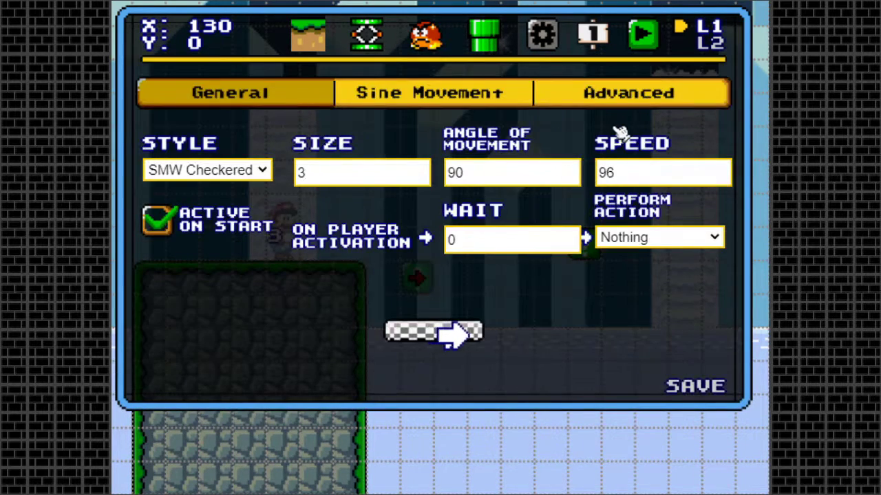
left_click(623, 95)
double_click(377, 173)
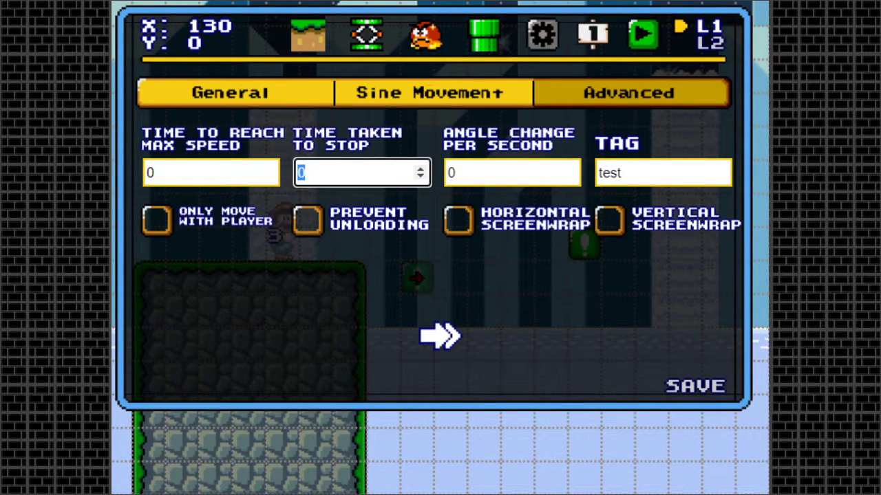
type("3")
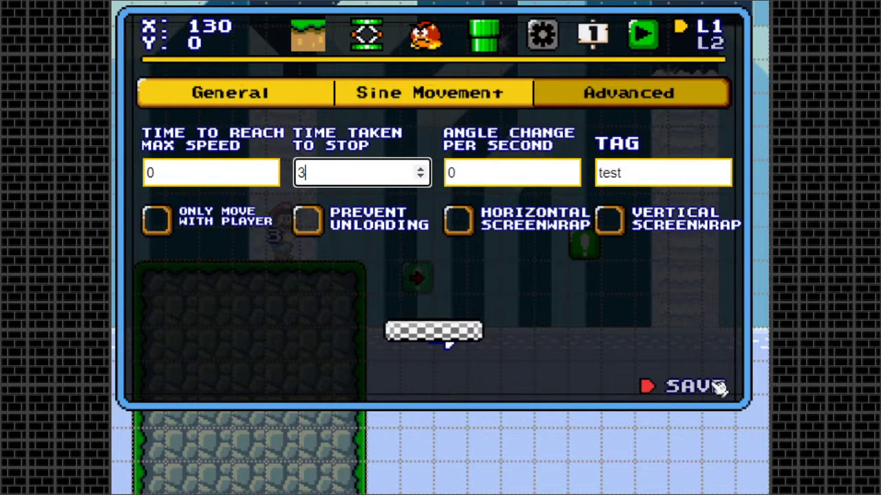
left_click(681, 395)
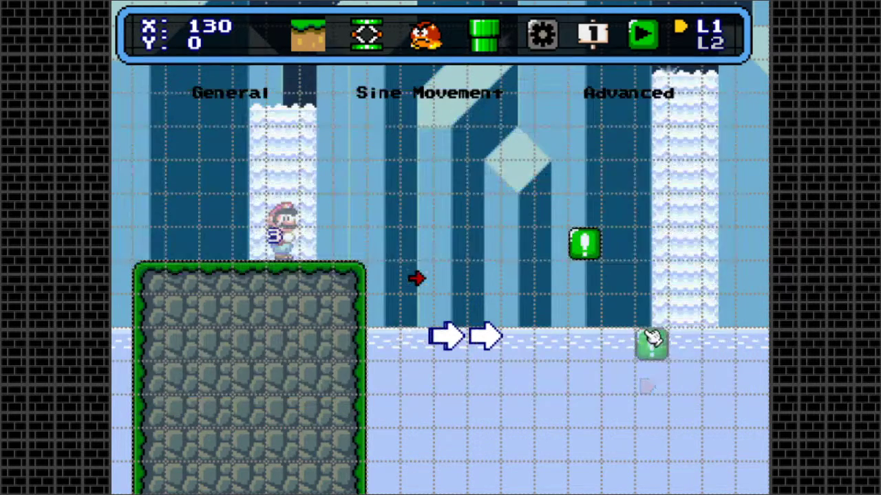
left_click(588, 249)
left_click(681, 184)
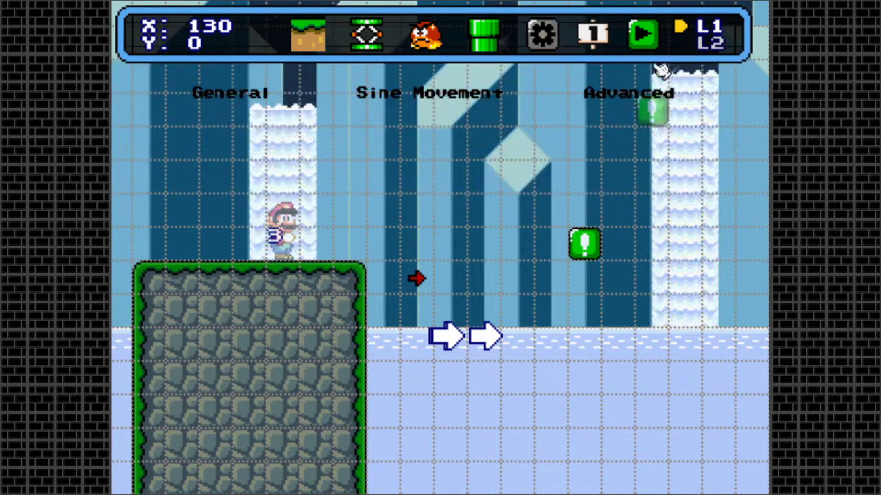
- Playtest the level from entrance 3, riding the checkered platform past the action block, and return to the editor
key("Left")
key("Right")
key("Right")
key("Right")
key("Right")
key("Right")
key("Right")
key("Right")
key("Right")
key("Right")
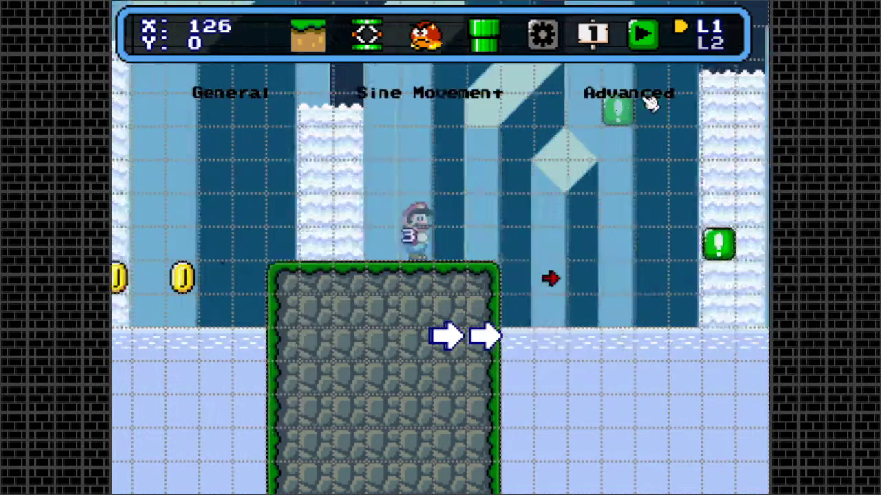
left_click(644, 33)
left_click(695, 120)
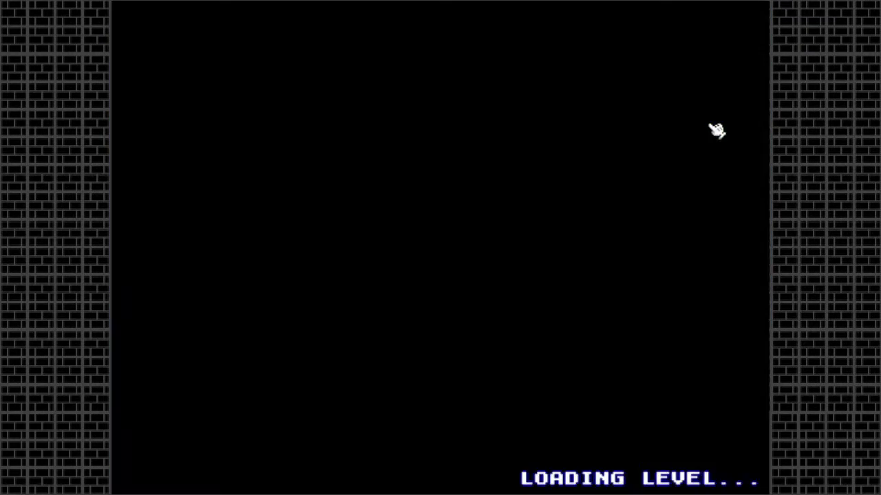
key("Right")
key("z")
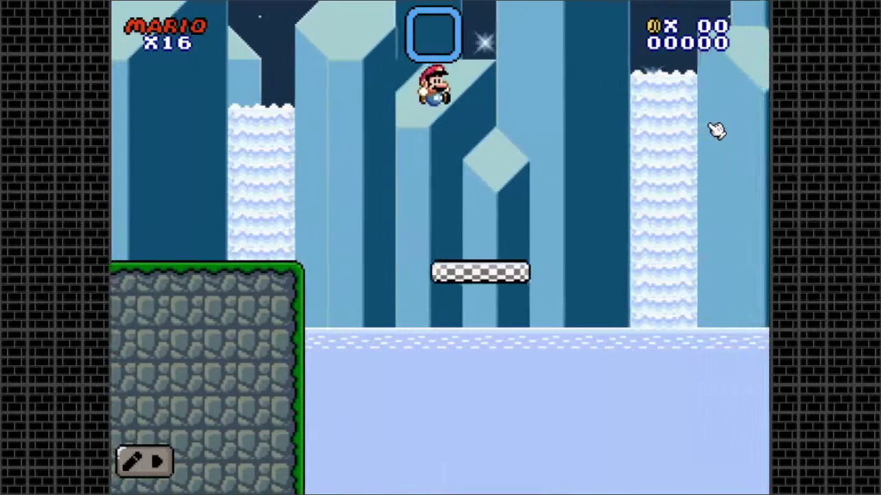
key("Left")
key("Left")
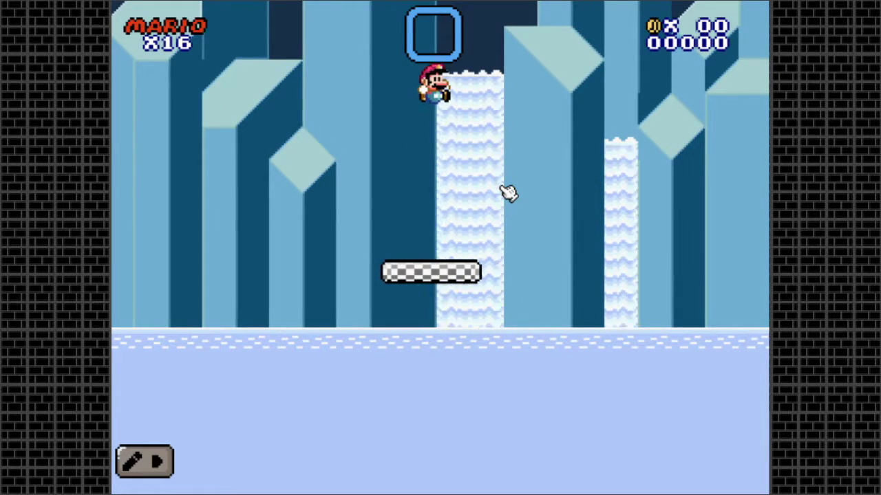
left_click(145, 473)
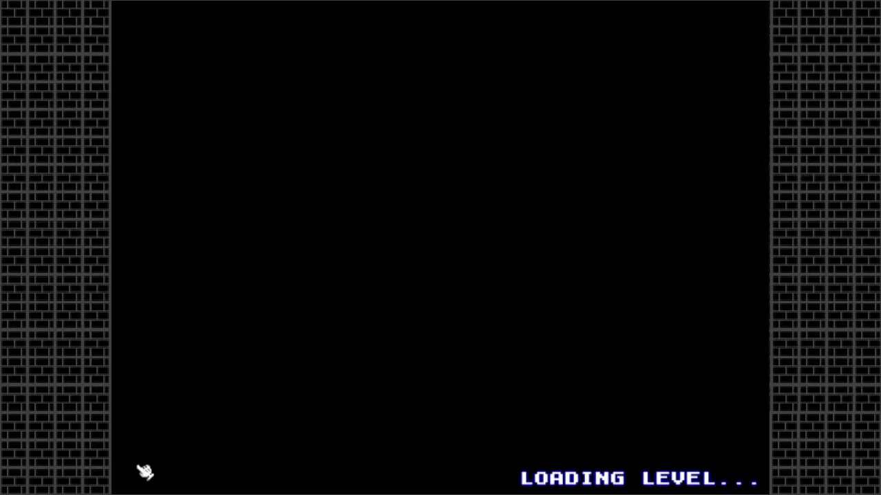
- Go back to the ledge at entrance 3 and delete the checkered platform and the action block beside it
key("Right")
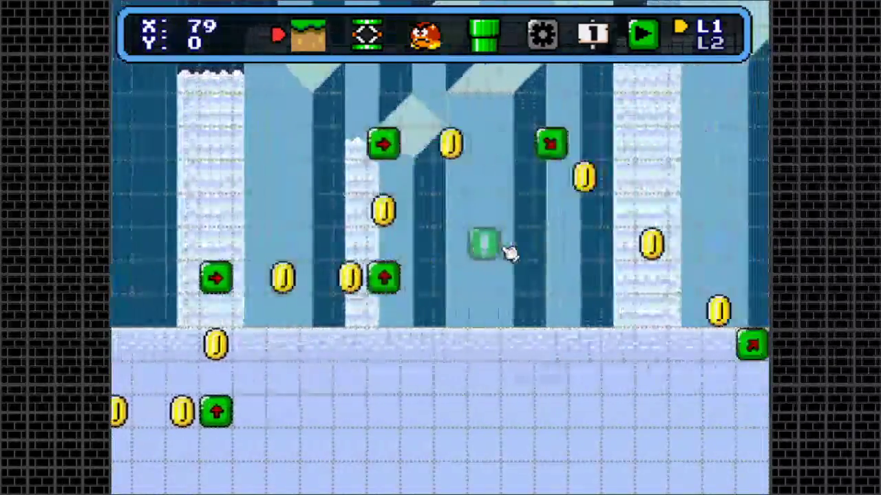
key("Left")
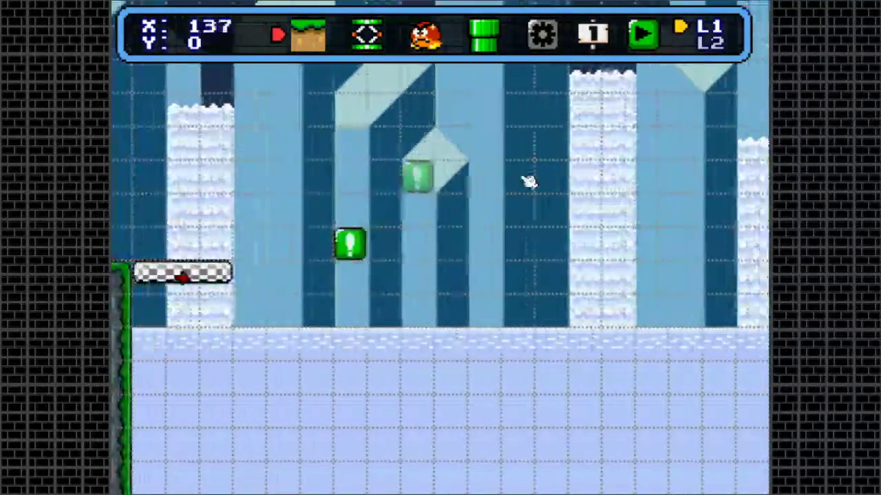
right_click(332, 278)
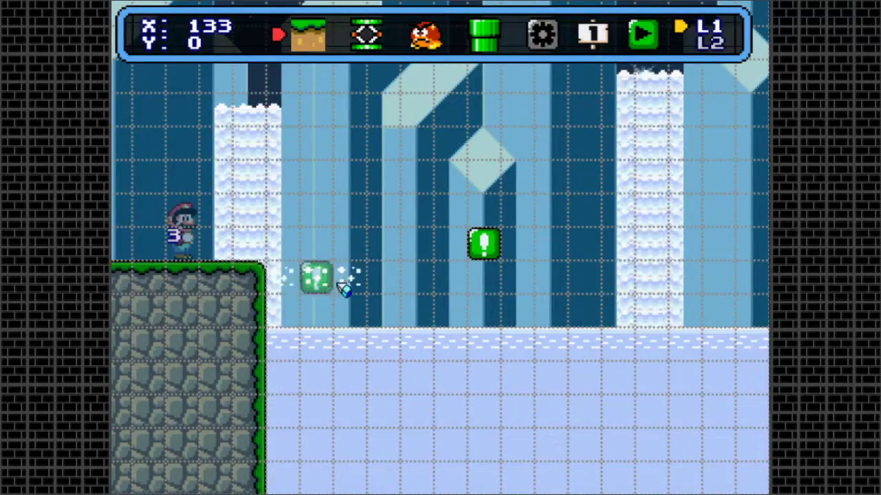
right_click(487, 249)
- Place a platform action block at the end of the coin row, directly against the left side of entrance 3's ledge
key("Left")
key("Left")
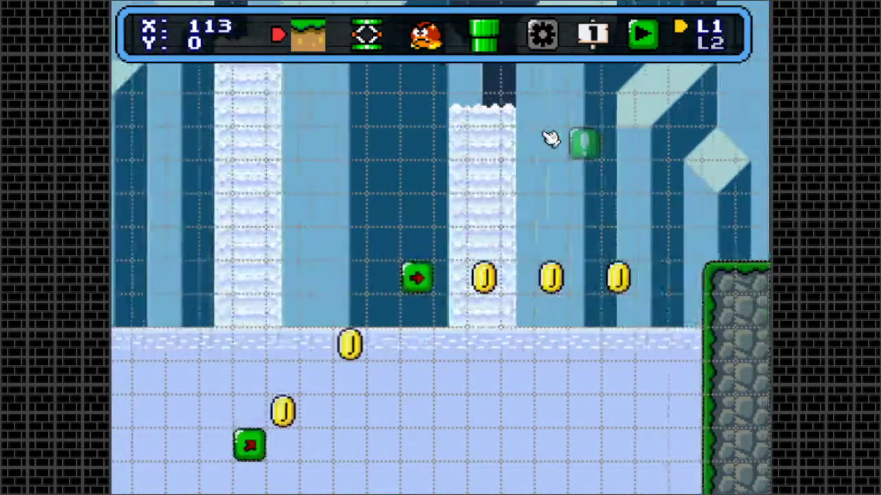
key("Right")
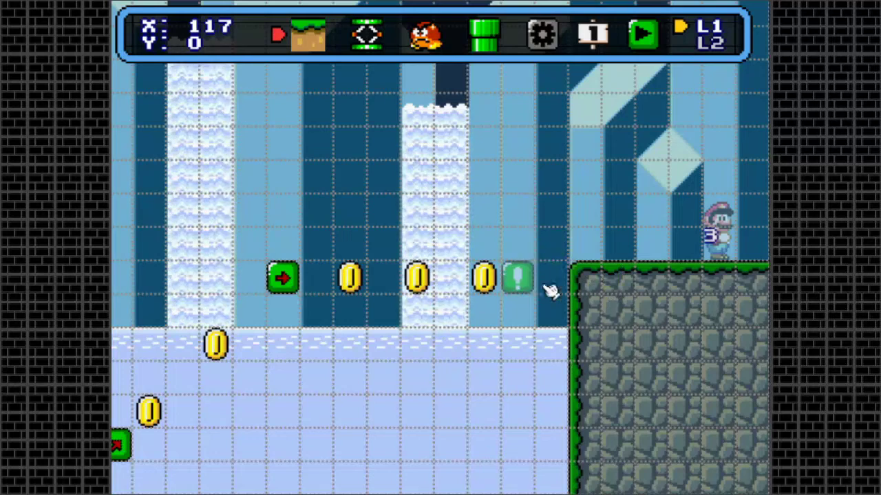
left_click(568, 303)
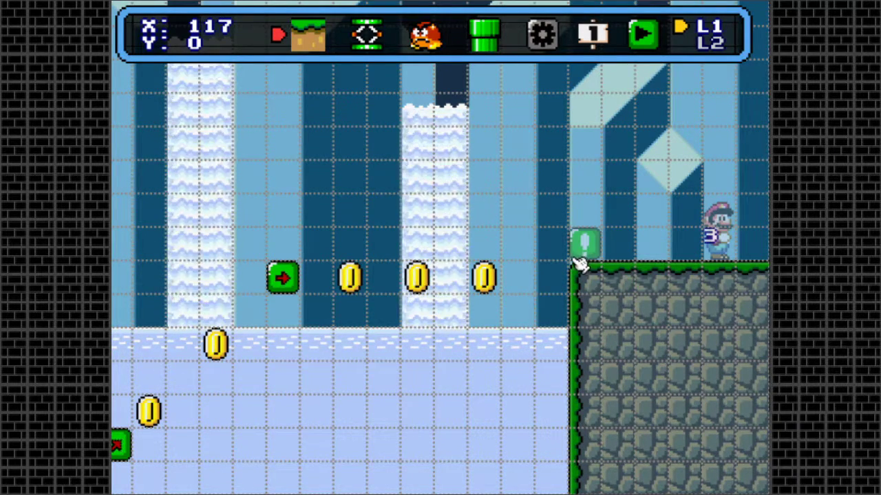
key("Left")
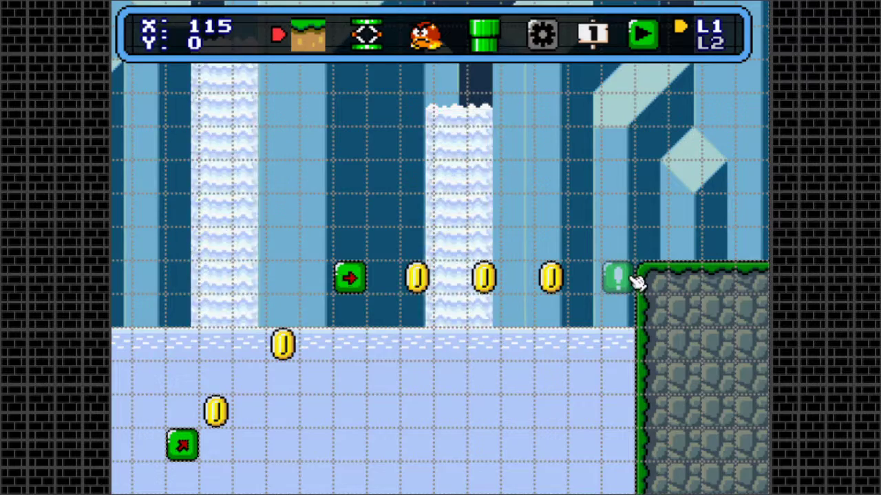
left_click(632, 279)
key("Right")
key("Right")
- Set the new platform action block's action to Stop (No re-activation) and save it
left_click(554, 281)
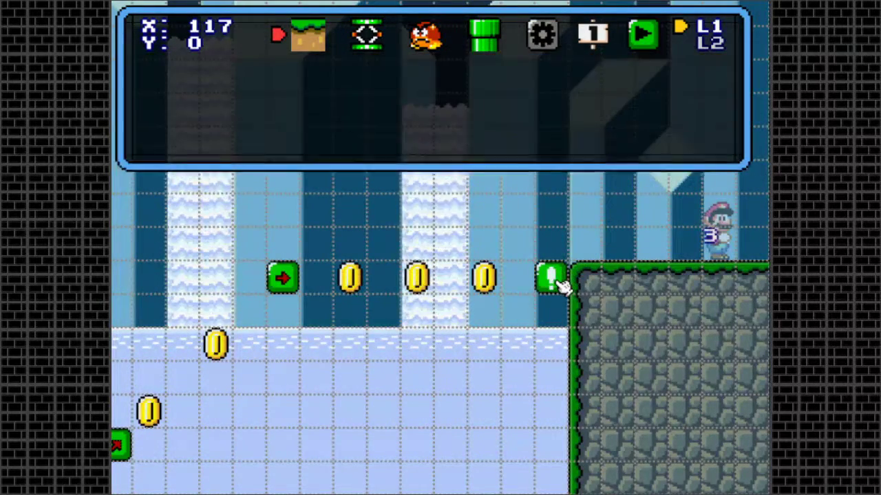
left_click(409, 136)
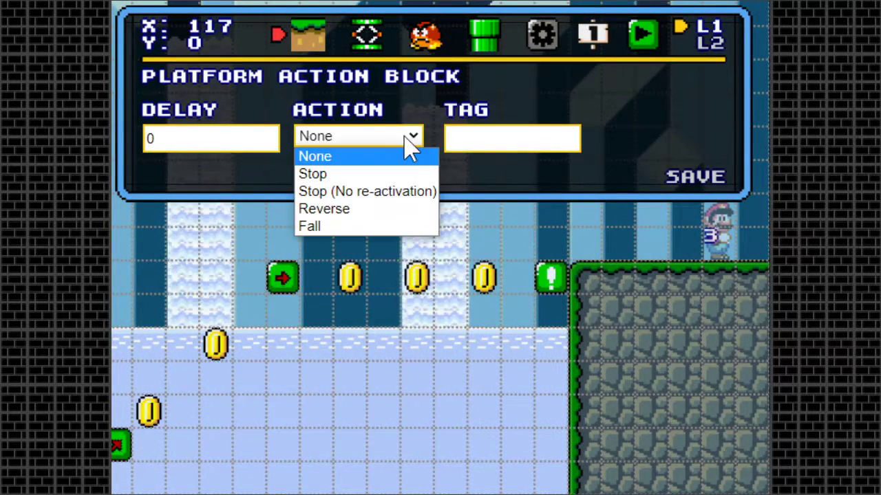
left_click(386, 194)
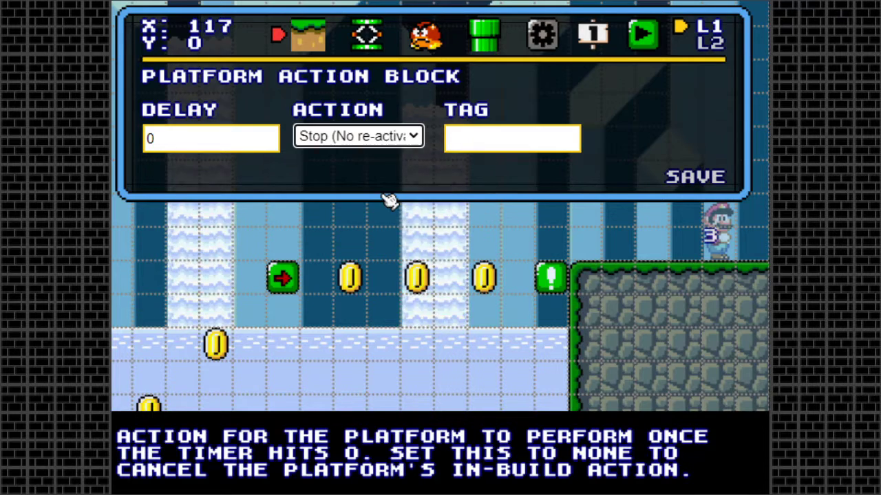
left_click(415, 145)
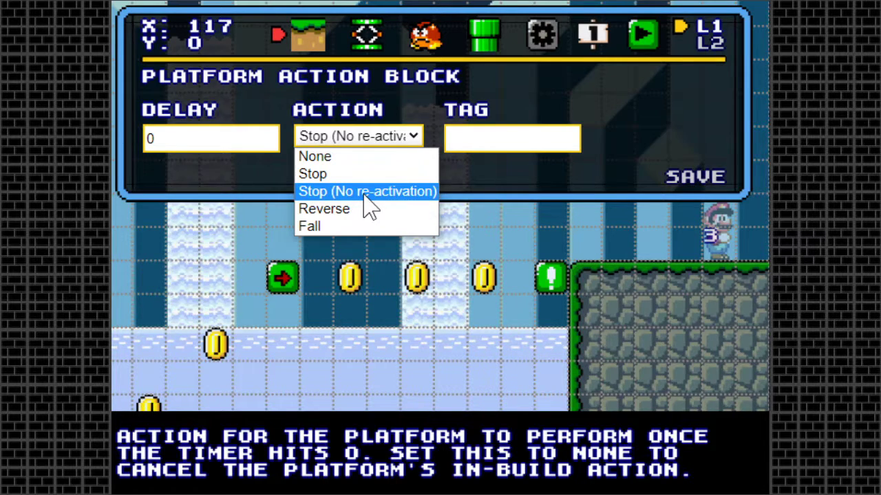
left_click(364, 194)
double_click(235, 139)
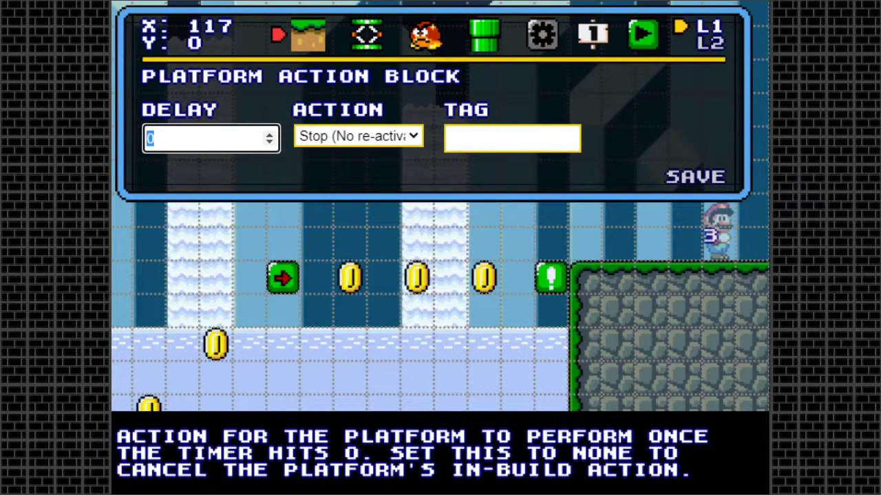
left_click(709, 183)
key("Left")
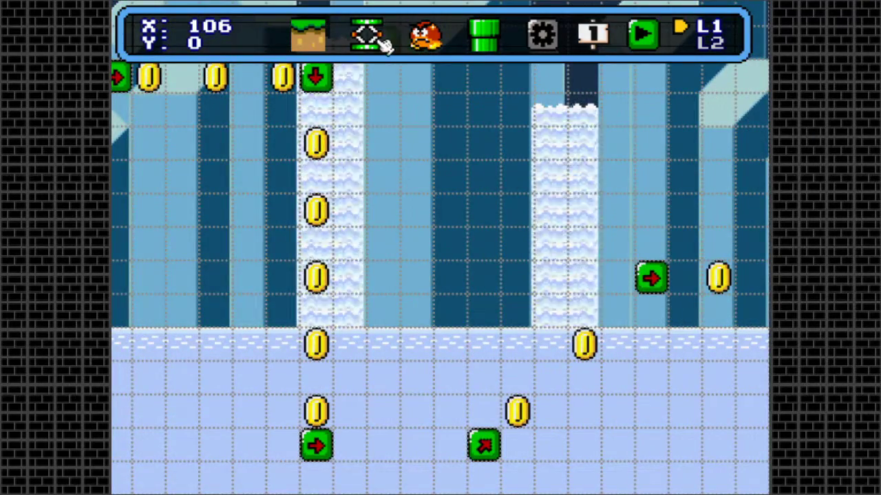
- Place a checkered platform between the right-arrow block and the up-right arrow block at the bottom of the coin path
key("Left")
key("Left")
key("Left")
key("Left")
key("Left")
key("Left")
key("Right")
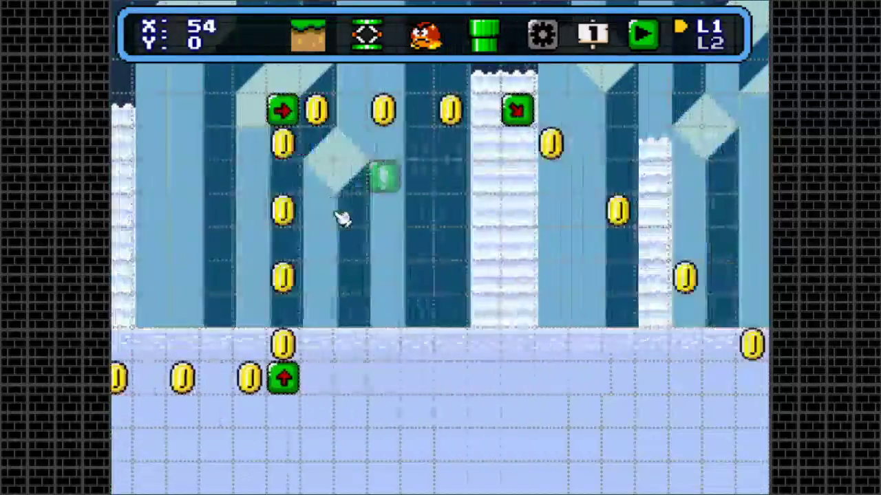
key("Right")
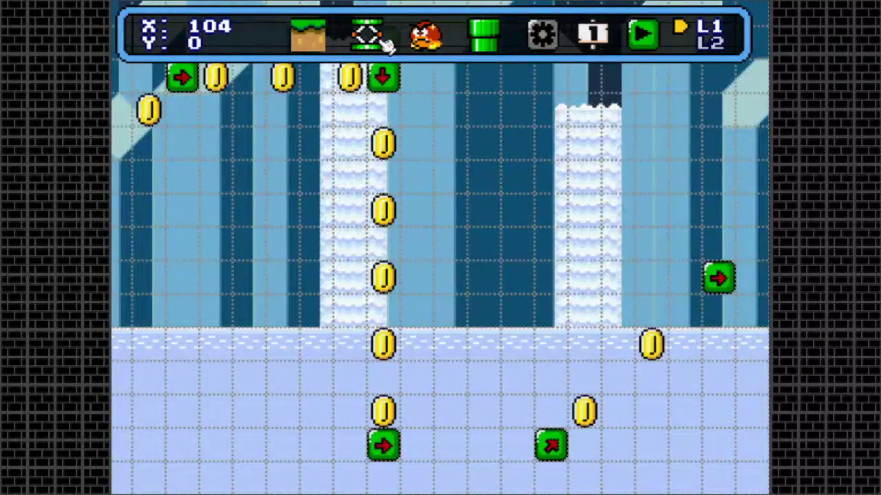
left_click(383, 35)
left_click(428, 38)
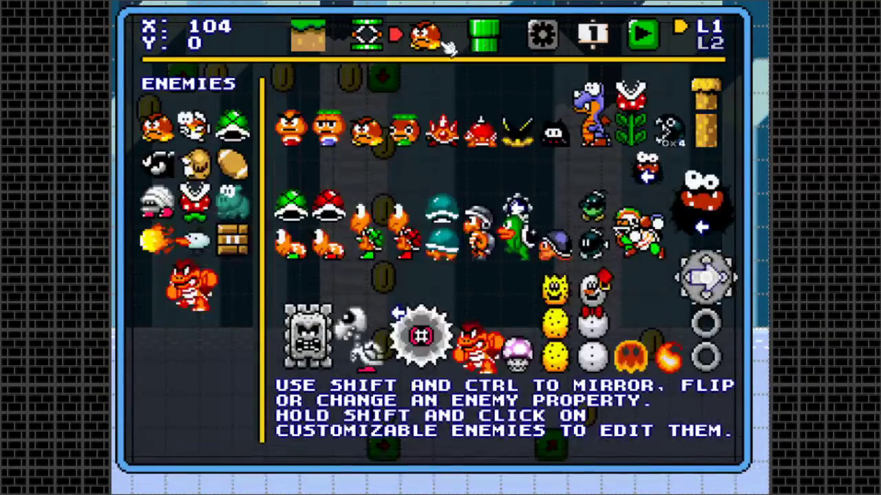
left_click(364, 35)
left_click(227, 201)
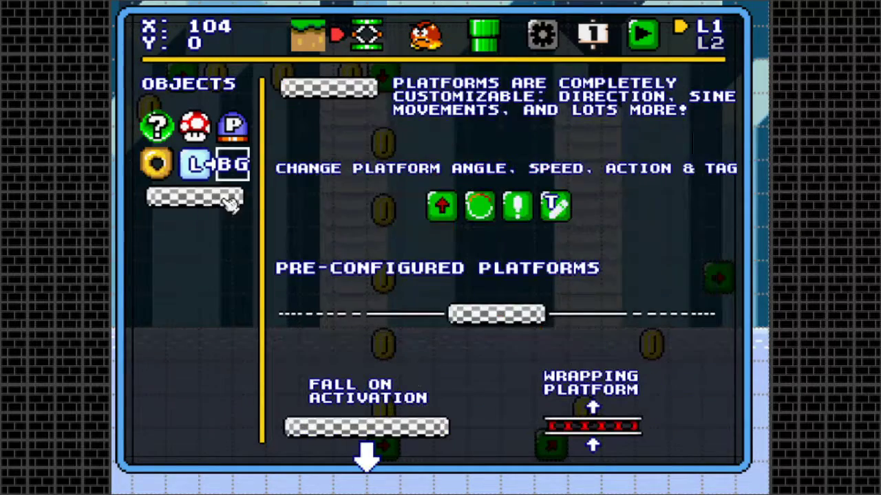
left_click(329, 98)
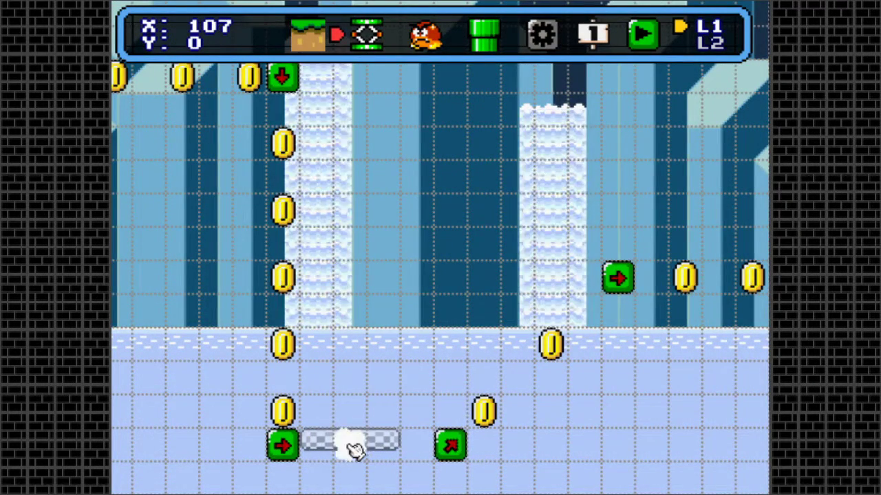
left_click(355, 448)
- Turn off Active on Start for the new platform, set its tag to toStop, copy the tag and save
left_click(173, 231)
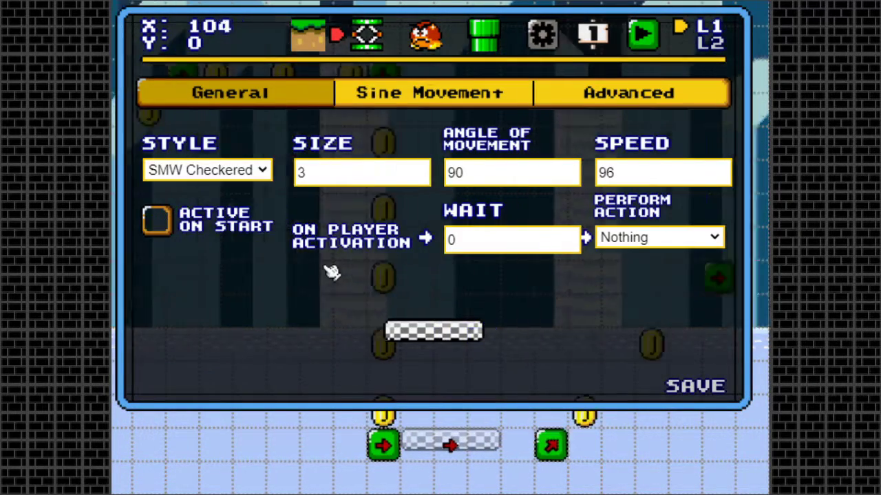
key("Right")
left_click(616, 98)
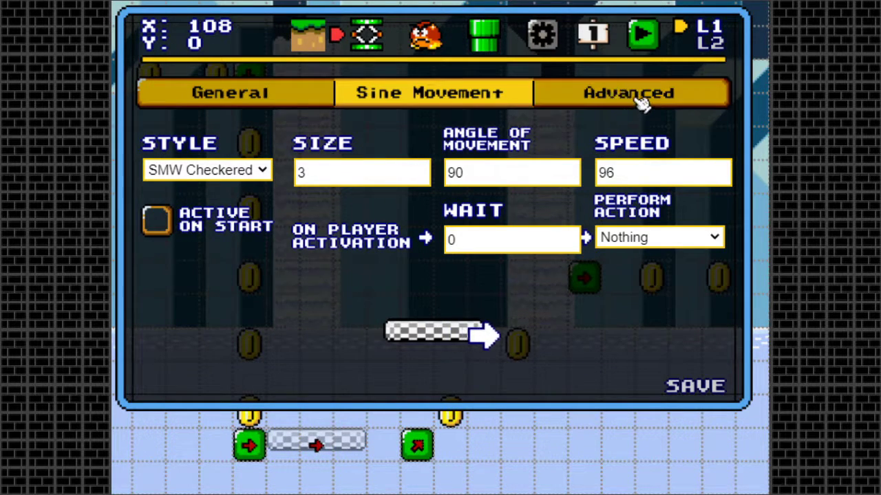
left_click_drag(704, 172, 417, 172)
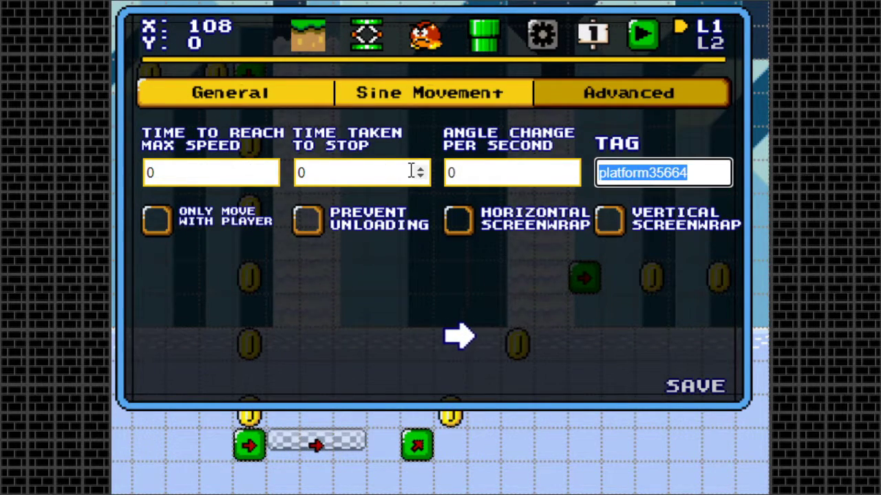
key("BackSpace")
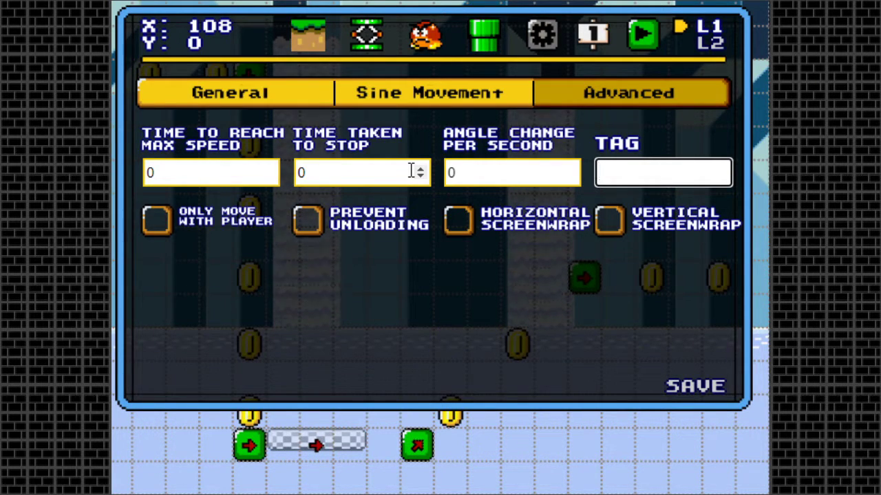
type("toStop")
key("ctrl+a")
key("ctrl+c")
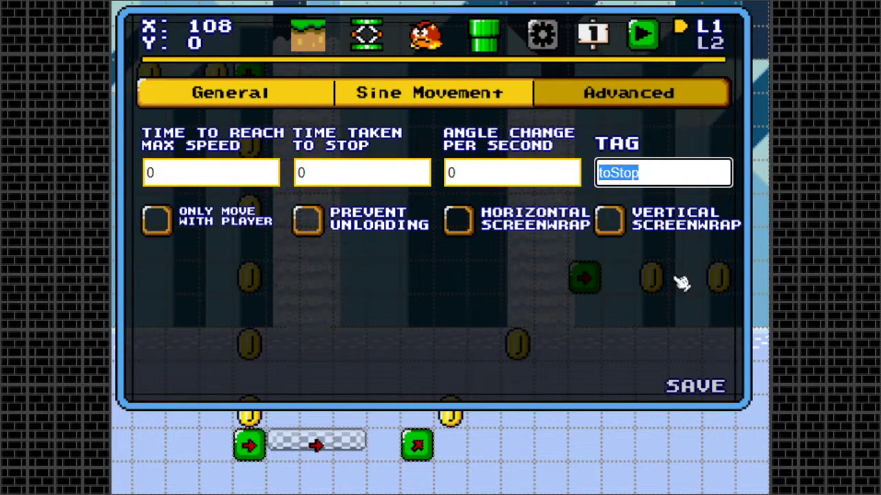
left_click(695, 387)
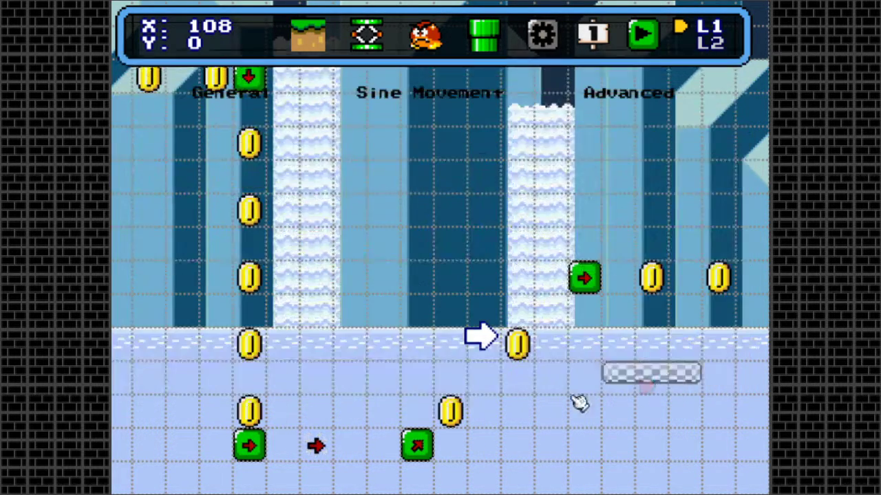
- Paste the tag toStop into the action block beside entrance 3's ledge and save it
key("Right")
left_click(523, 278)
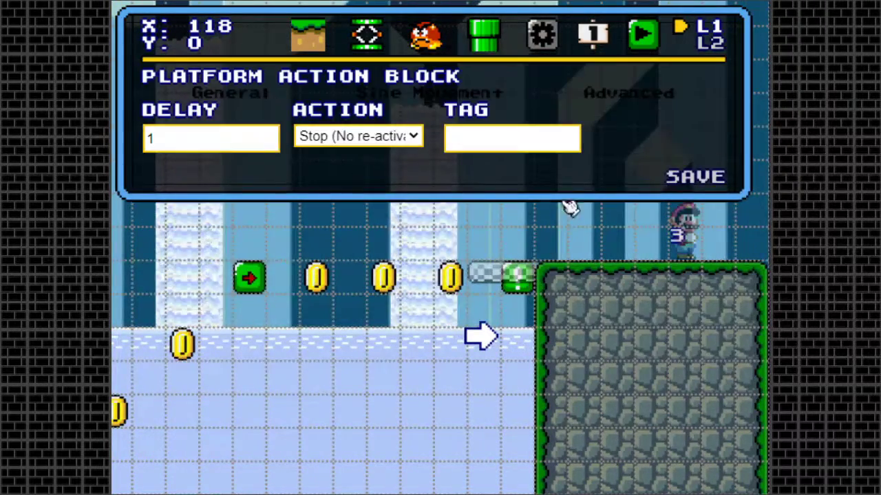
left_click(543, 147)
key("ctrl+v")
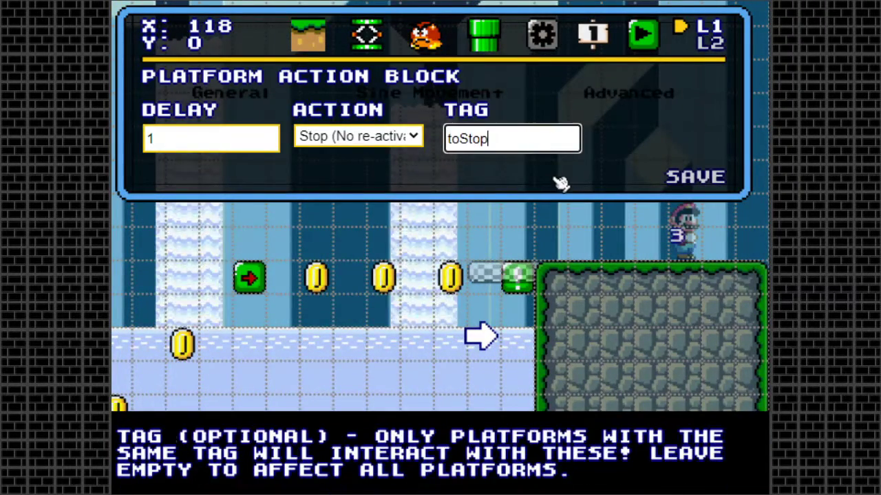
left_click(700, 185)
- Place a new level entrance just above the tagged platform between the two arrow blocks
key("Left")
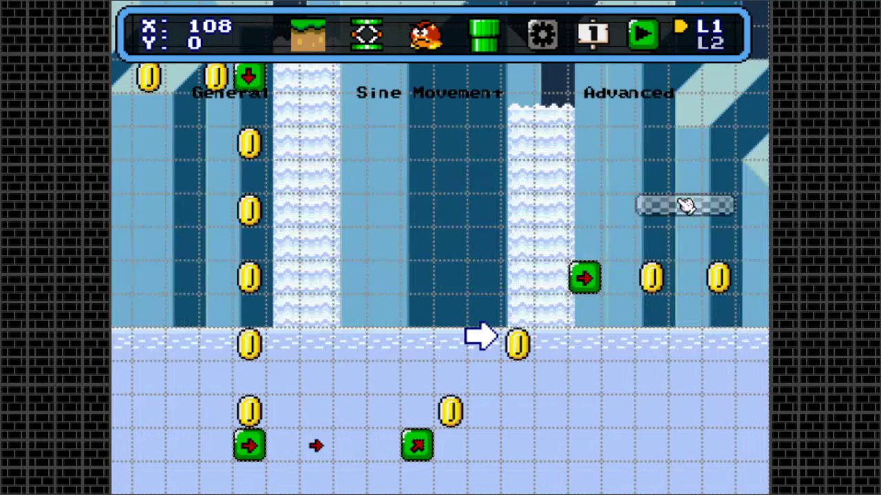
left_click(643, 34)
left_click(430, 43)
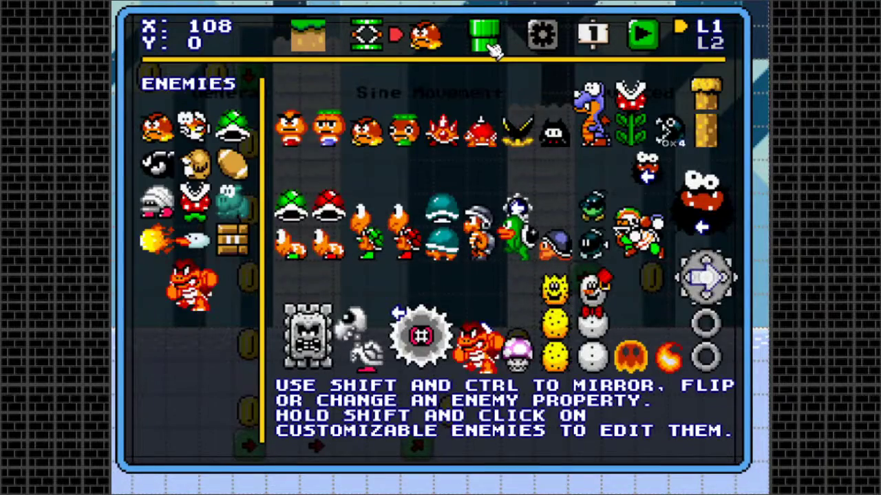
left_click(488, 44)
left_click(413, 117)
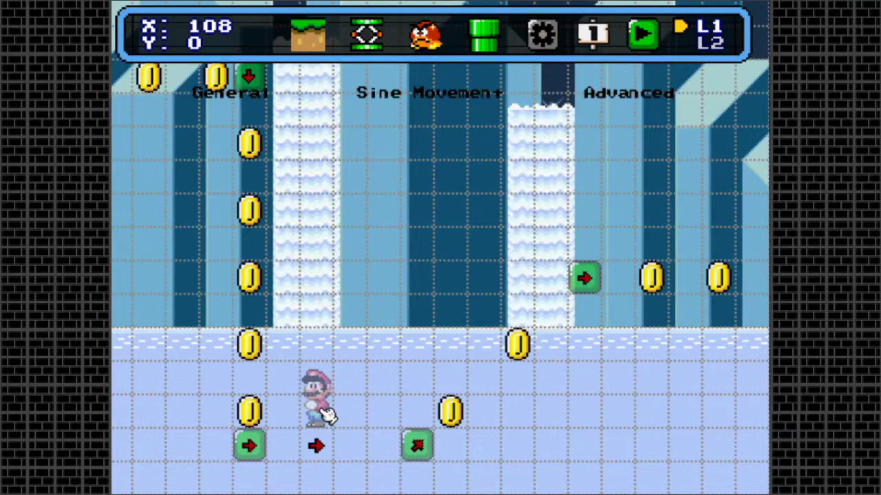
left_click(324, 397)
- Playtest from entrance 4, riding the tagged platform to the ledge and moving on and off it, and return to the editor
left_click(645, 46)
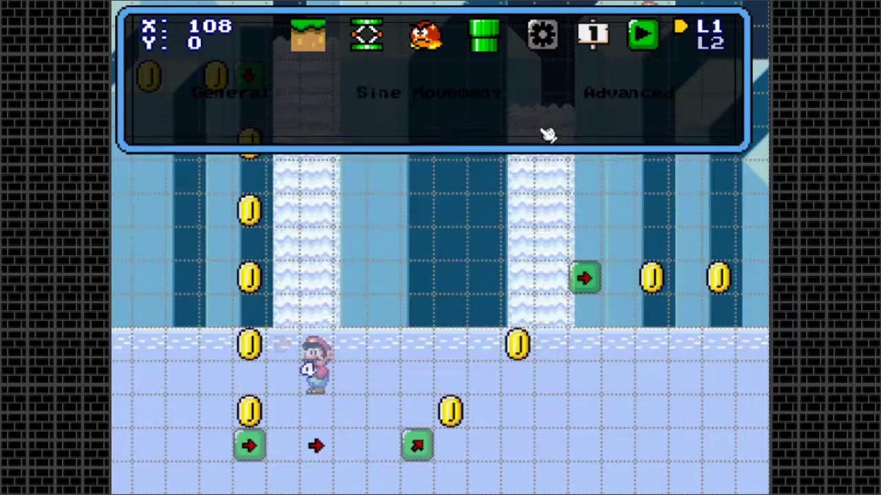
left_click(693, 124)
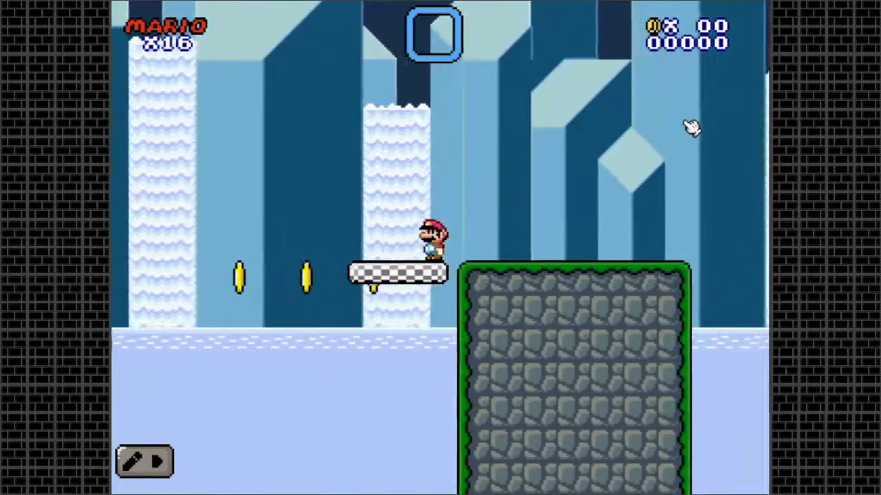
key("Left")
key("Right")
key("z")
key("Left")
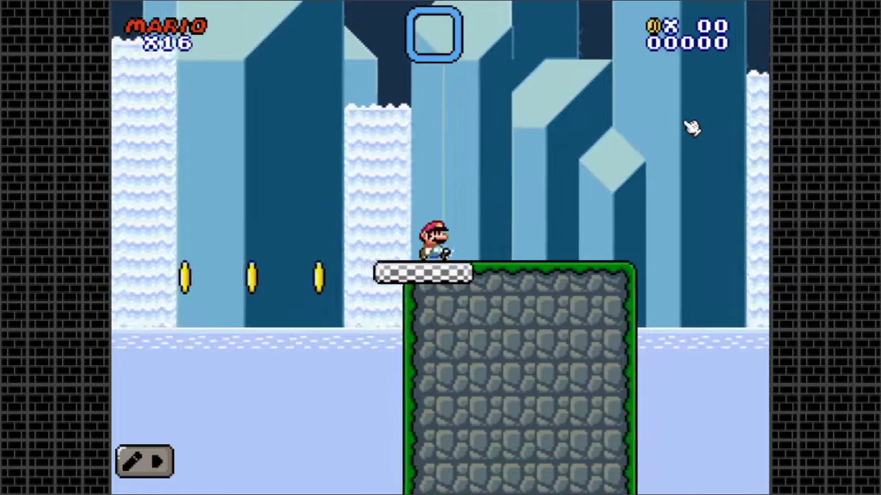
key("Down")
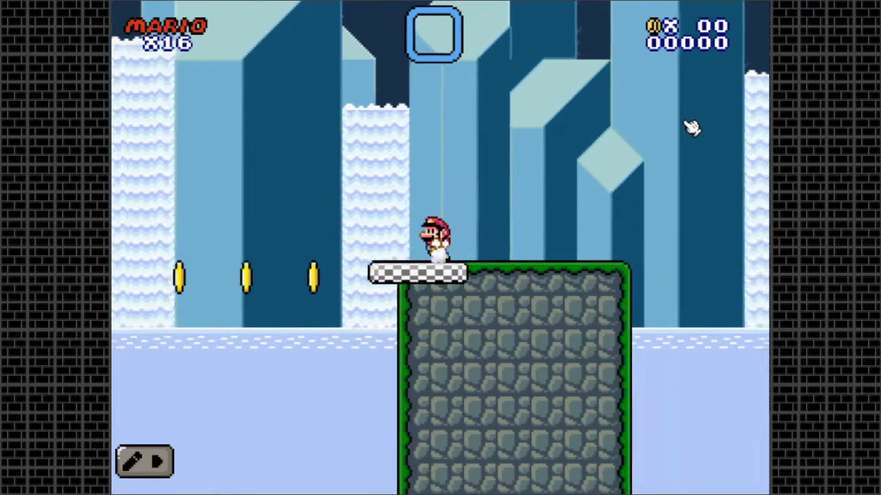
key("z")
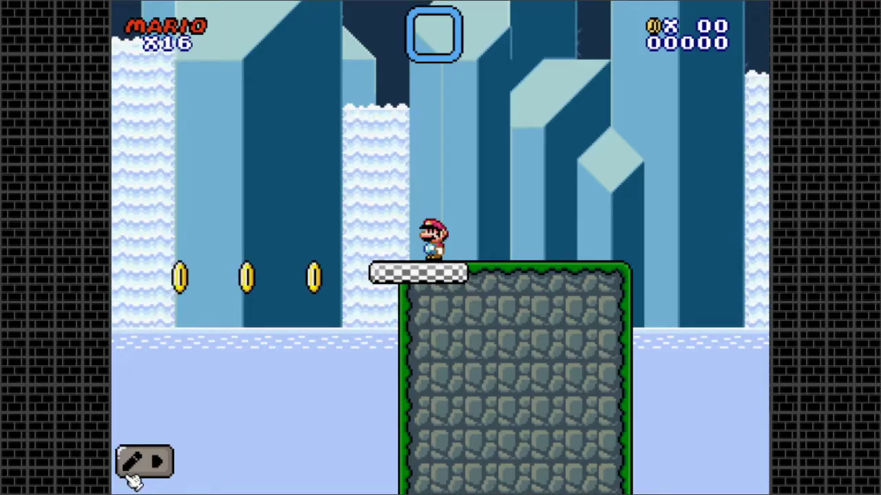
left_click(133, 479)
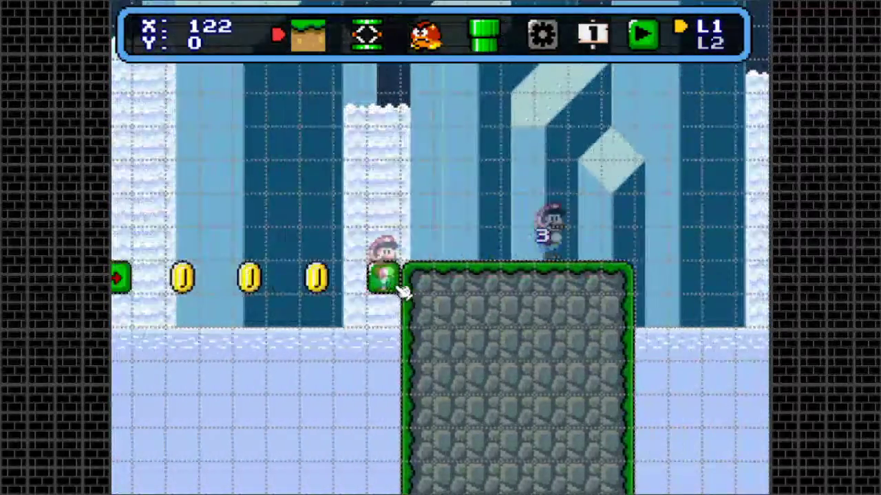
- Delete the action block beside the ledge and place a new platform action block two tiles farther left, replacing the last coin
right_click(397, 289)
left_click(484, 35)
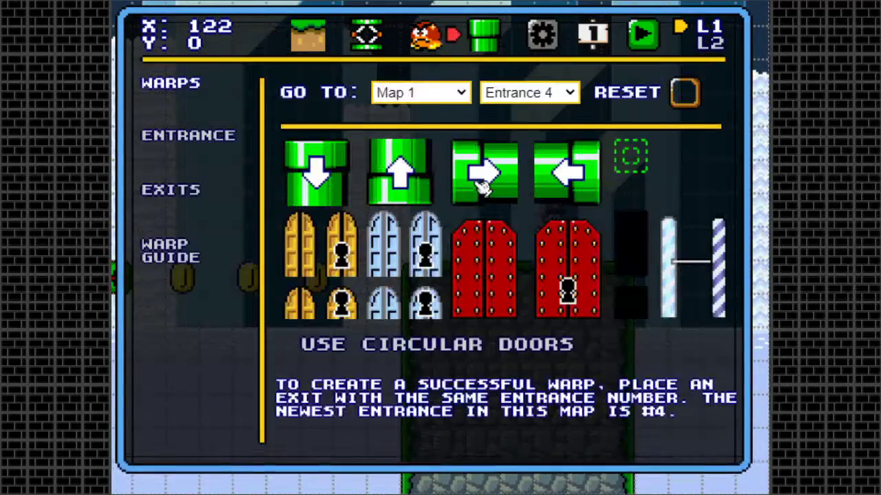
left_click(368, 35)
left_click(308, 36)
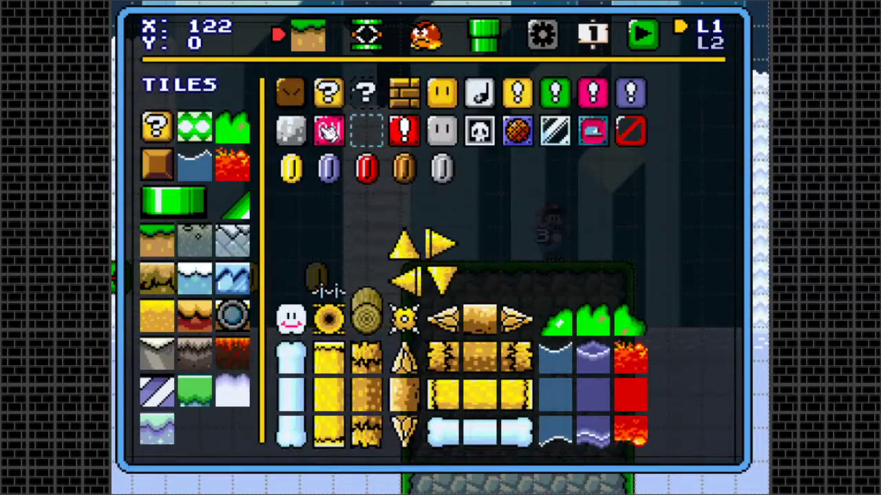
left_click(203, 205)
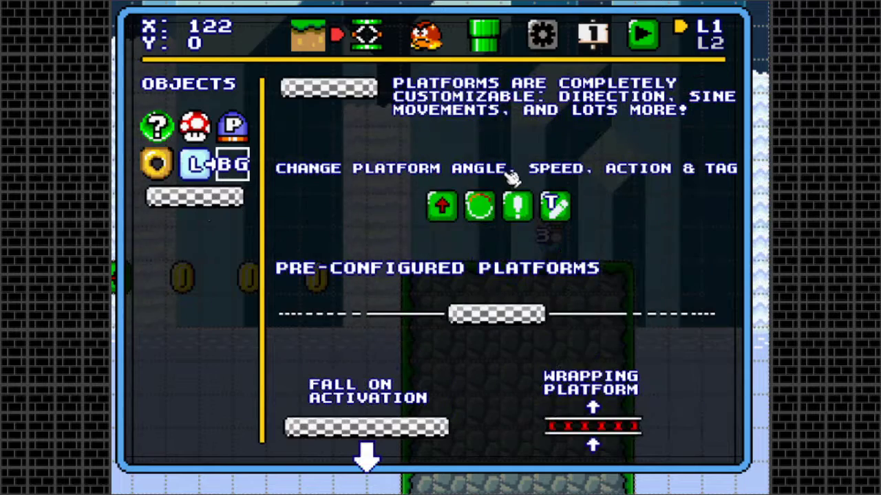
left_click(519, 208)
key("Left")
key("Left")
key("Left")
key("Left")
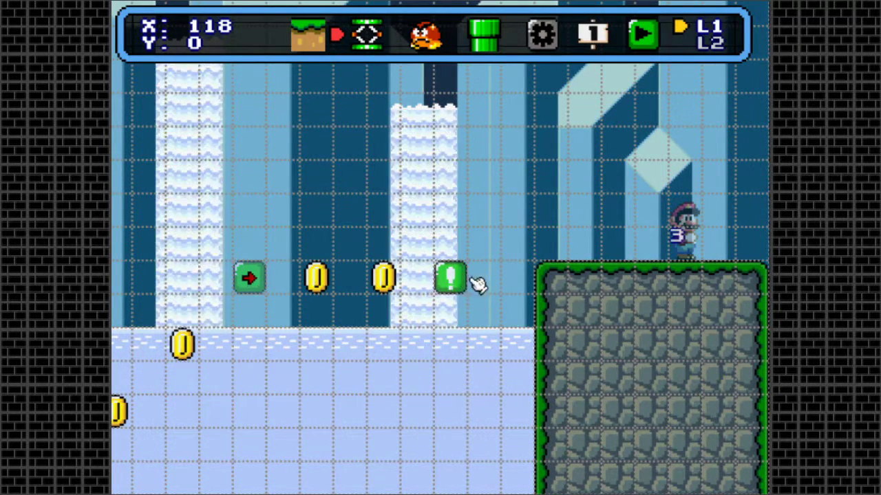
left_click(459, 278)
- Set the new action block's delay to 1, action to Stop (No re-activation) and tag to toStop, and save it
left_click(544, 142)
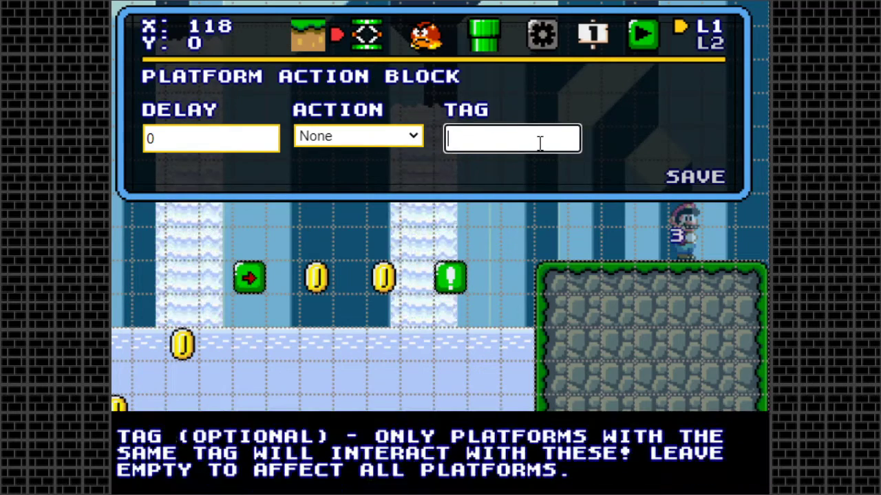
left_click(386, 141)
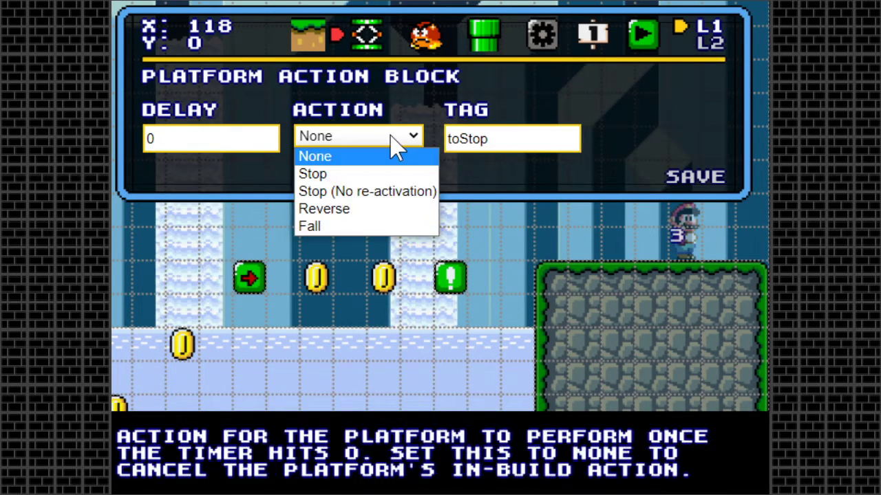
left_click(364, 192)
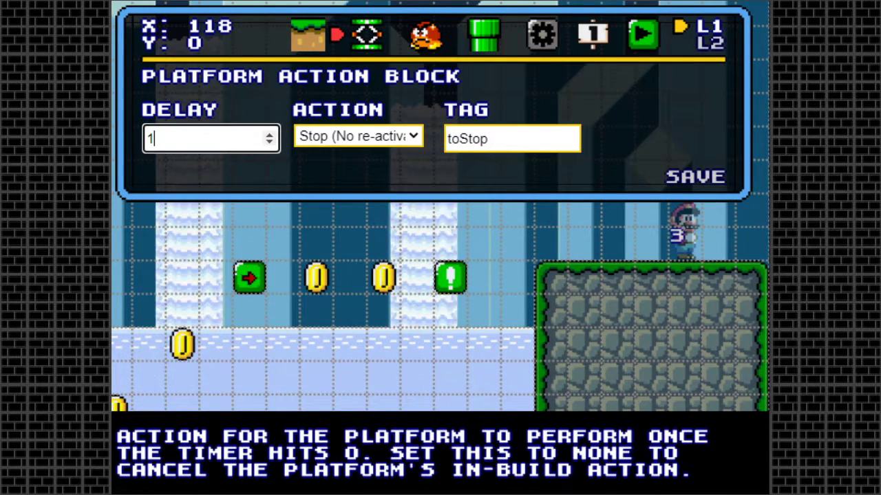
left_click(709, 179)
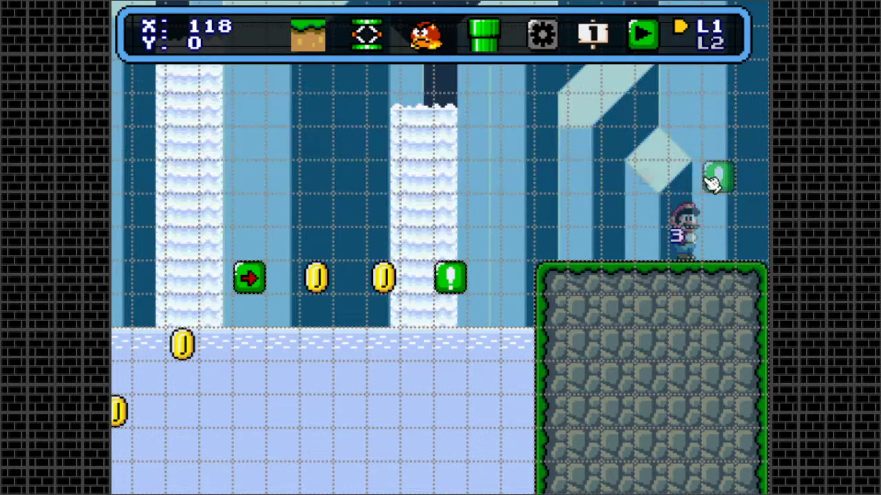
- Playtest from entrance 4 again, riding the platform to the ledge and jumping between the platform and the ledge
left_click(647, 35)
left_click(709, 126)
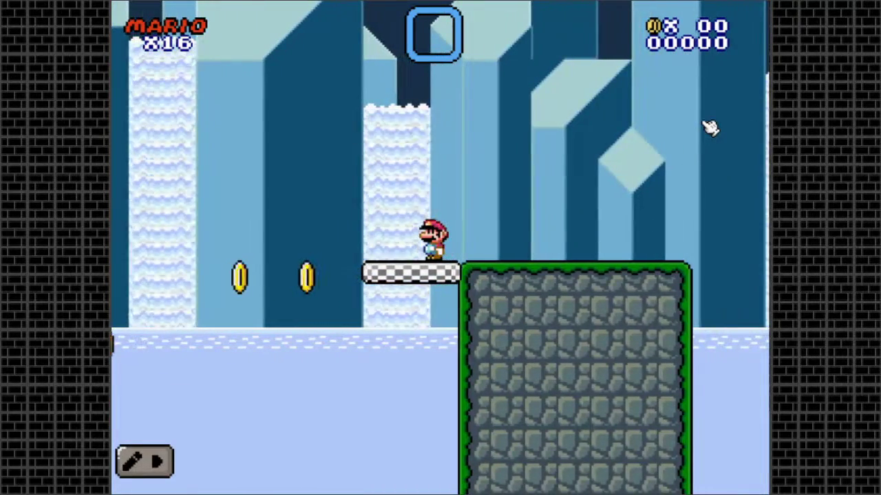
key("Right")
key("Left")
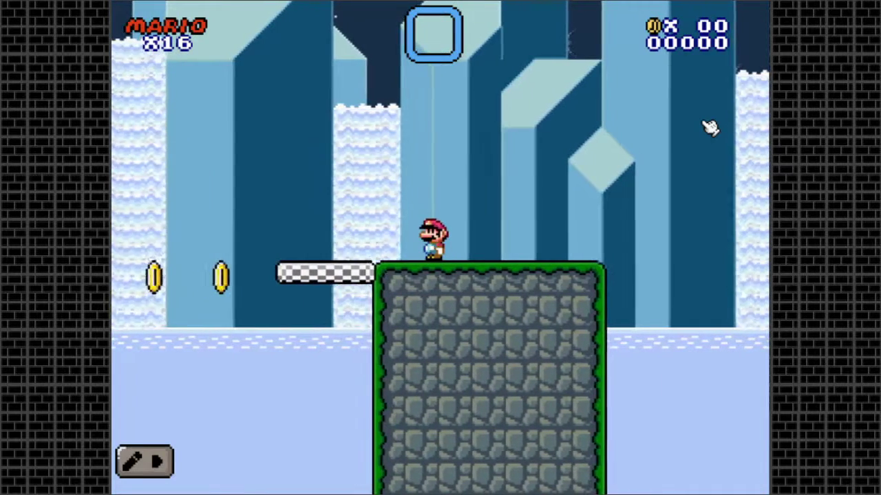
key("Left")
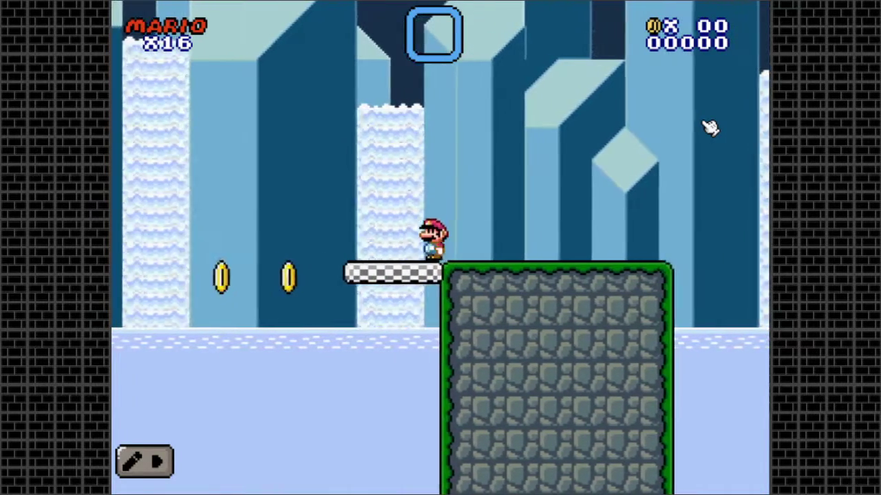
key("Right")
key("z")
key("Right")
key("Left")
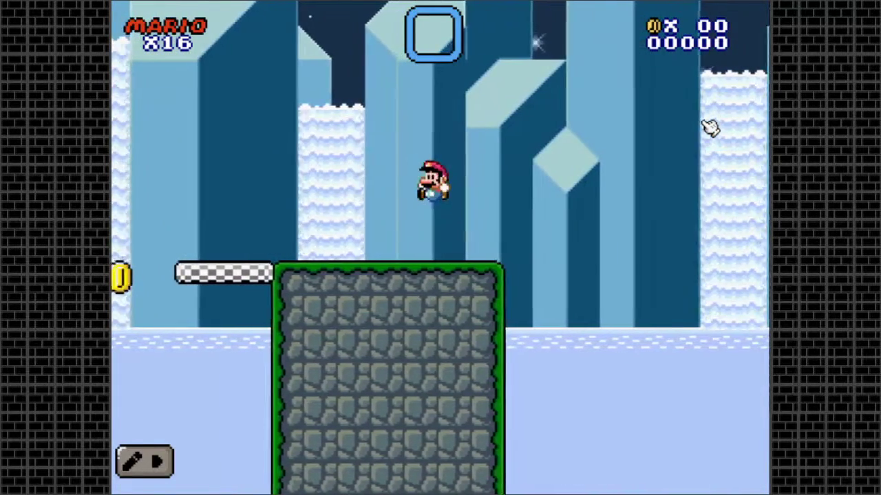
key("z")
key("Right")
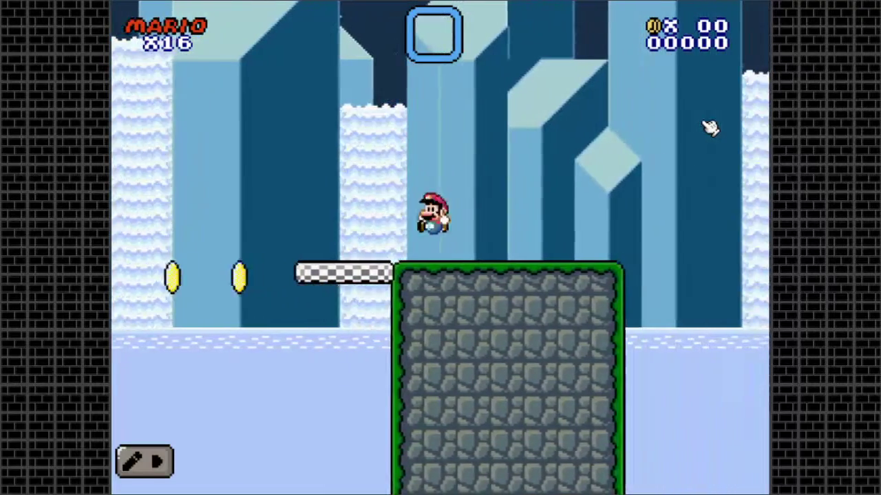
- Return to the editor, set the platform action block's action to Reverse and save it
left_click(141, 465)
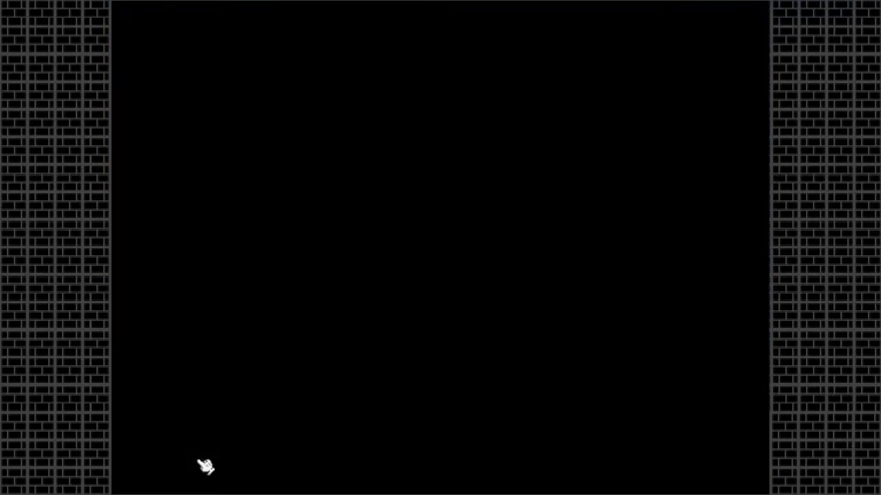
key("Right")
key("Right")
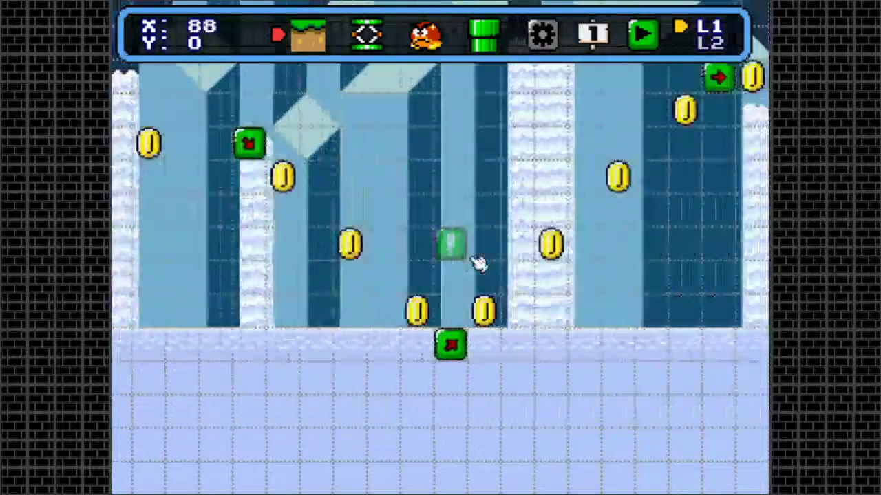
key("Left")
key("Right")
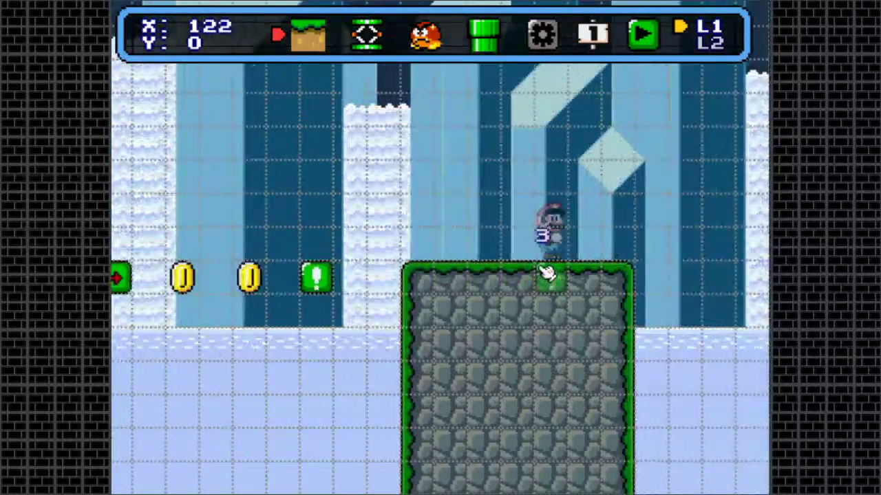
key("Left")
left_click(518, 282)
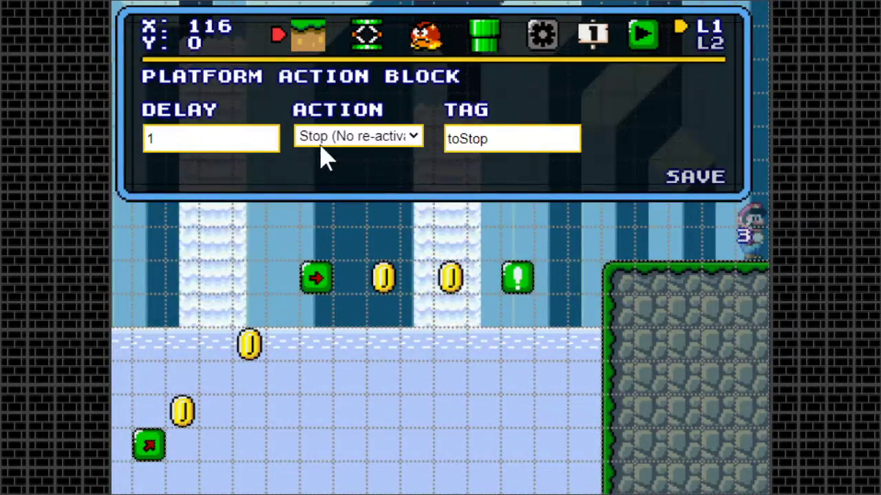
left_click(354, 141)
left_click(330, 209)
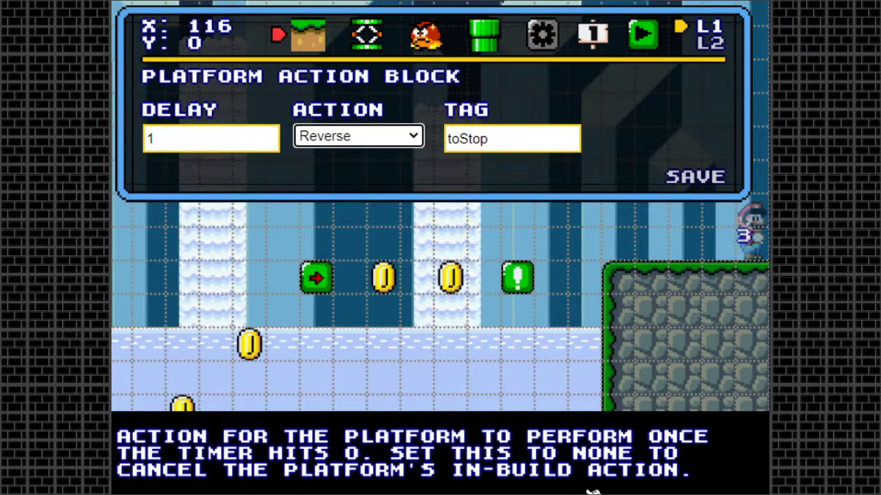
left_click(705, 178)
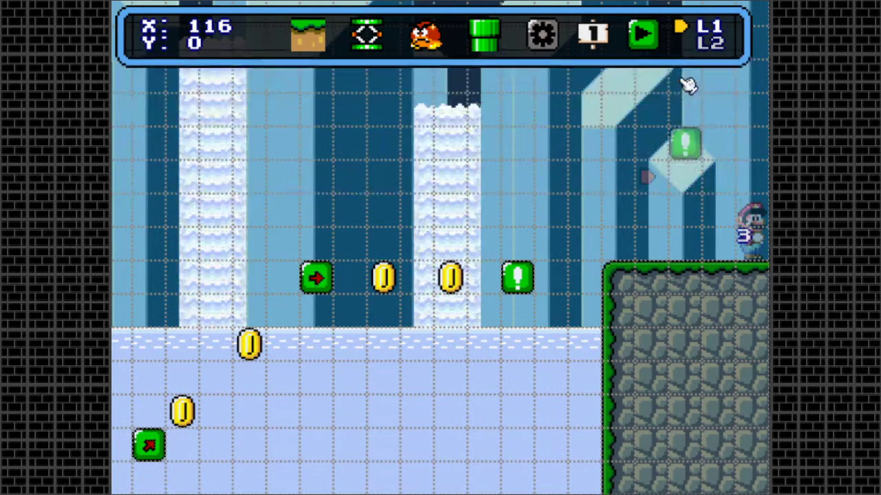
- Playtest the level, riding the platform to the action block and jumping onto the ledge, and return to the editor
left_click(643, 33)
left_click(693, 120)
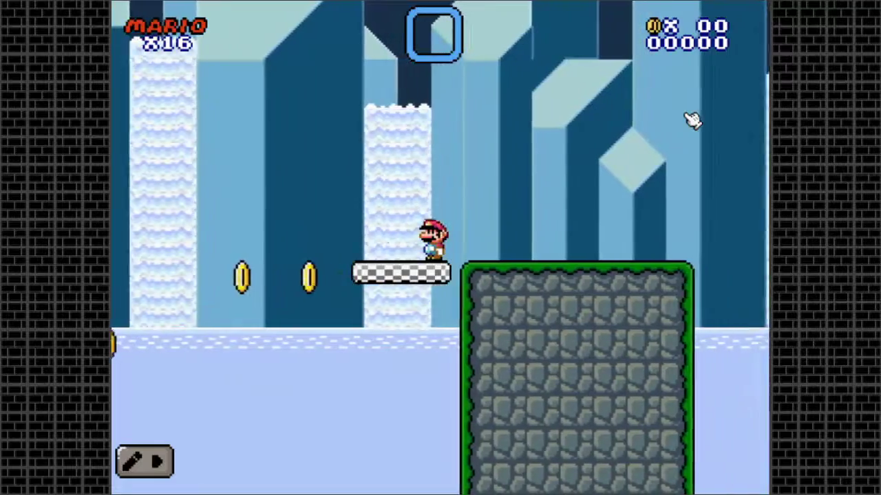
key("Right")
key("z")
key("Left")
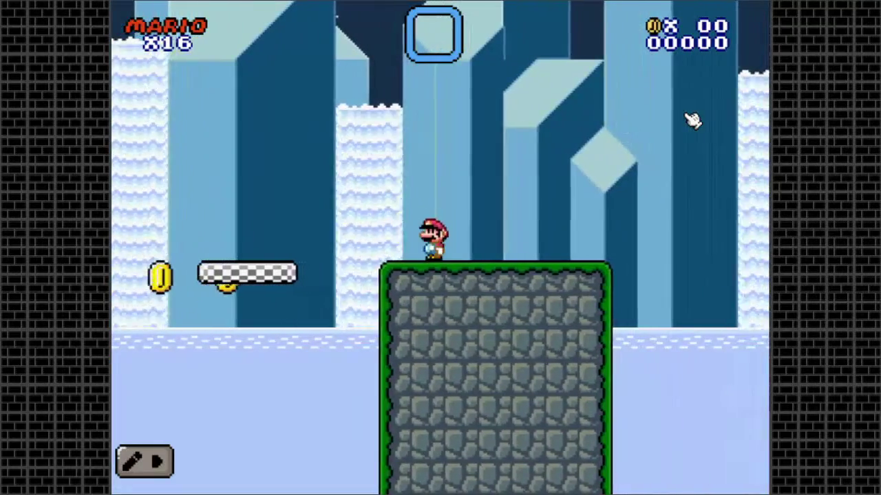
left_click(155, 463)
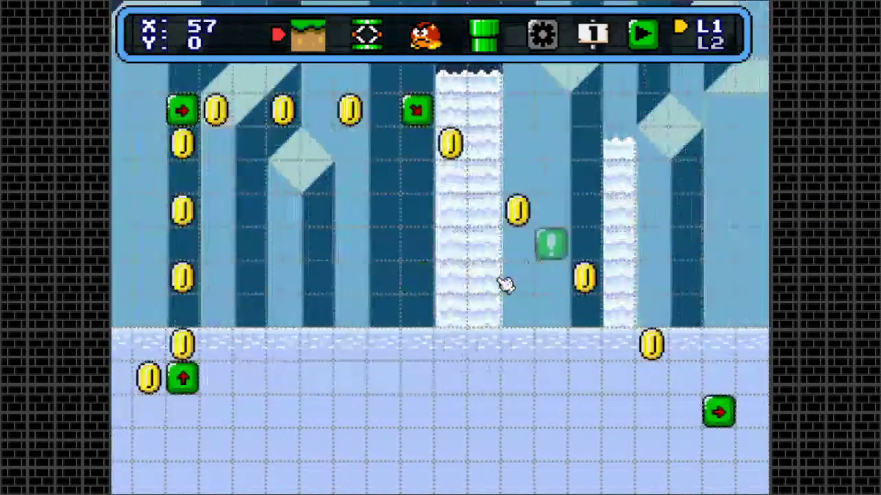
- Set the platform action block's action back to Stop (No re-activation), save it and recheck its settings
key("Right")
key("Left")
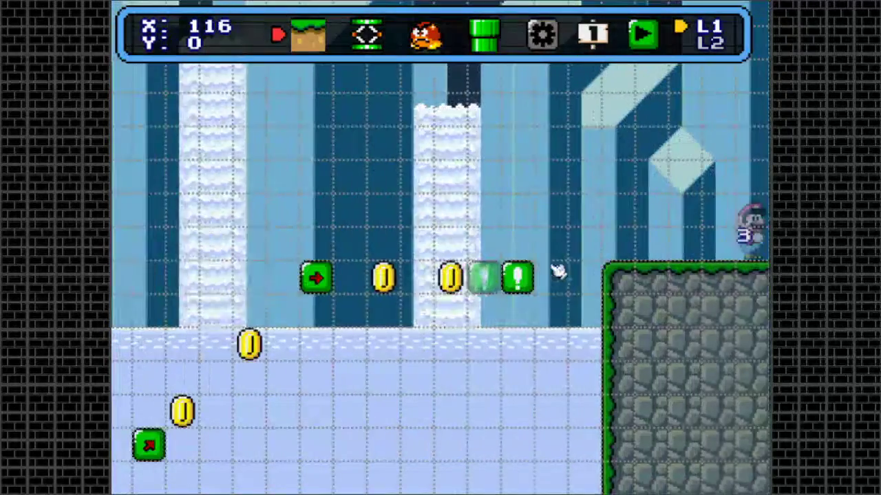
left_click(526, 287)
left_click(406, 141)
left_click(405, 190)
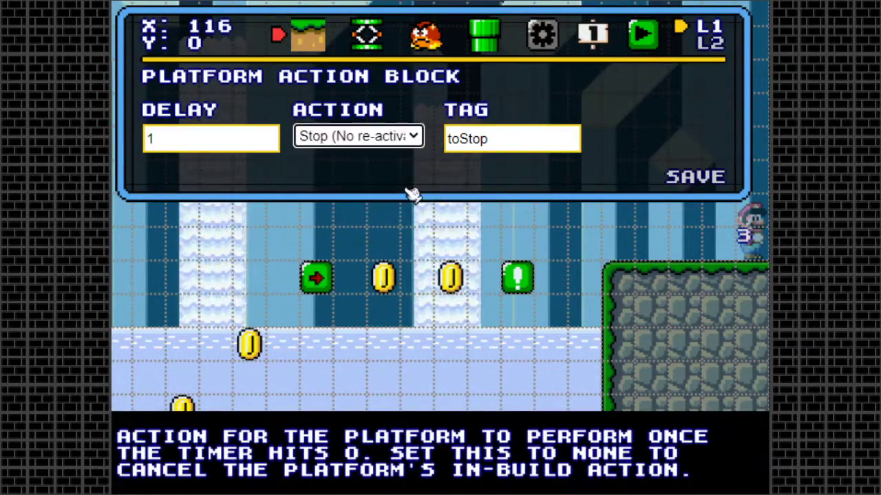
left_click(719, 183)
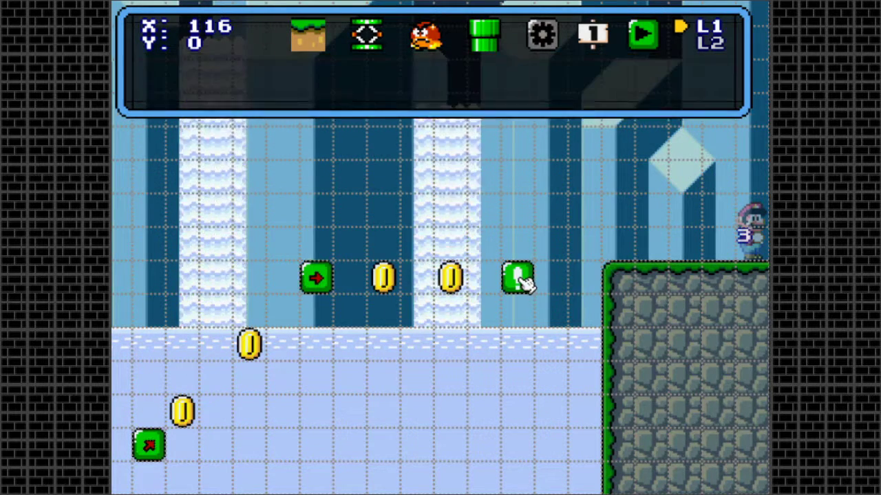
left_click(524, 280)
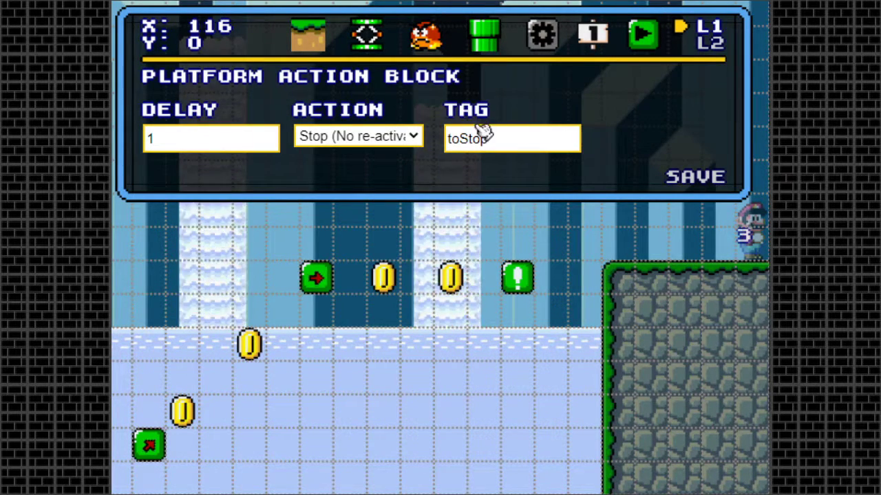
left_click(703, 182)
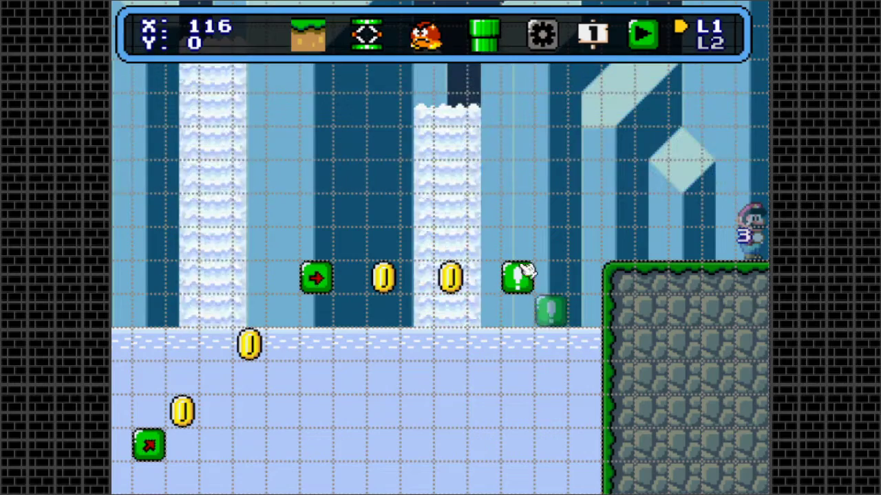
- Place a platform arrow block on top of the far right end of the stone ledge
key("Right")
key("Left")
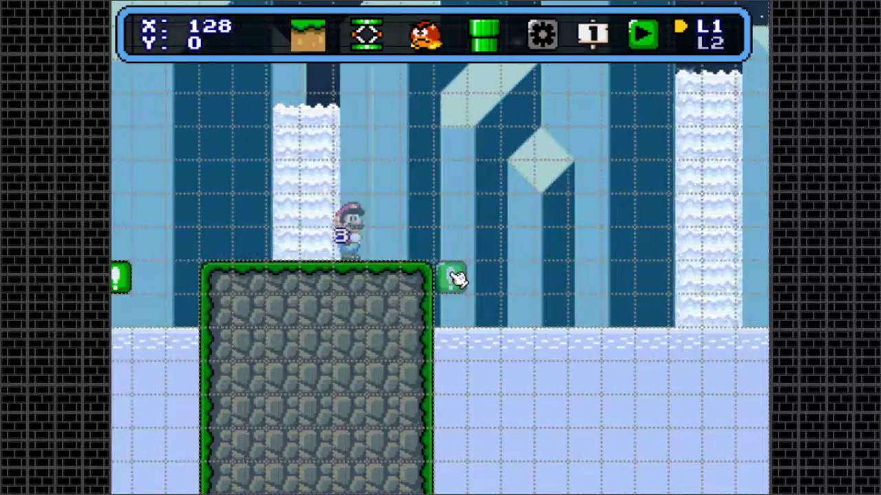
key("Right")
key("space")
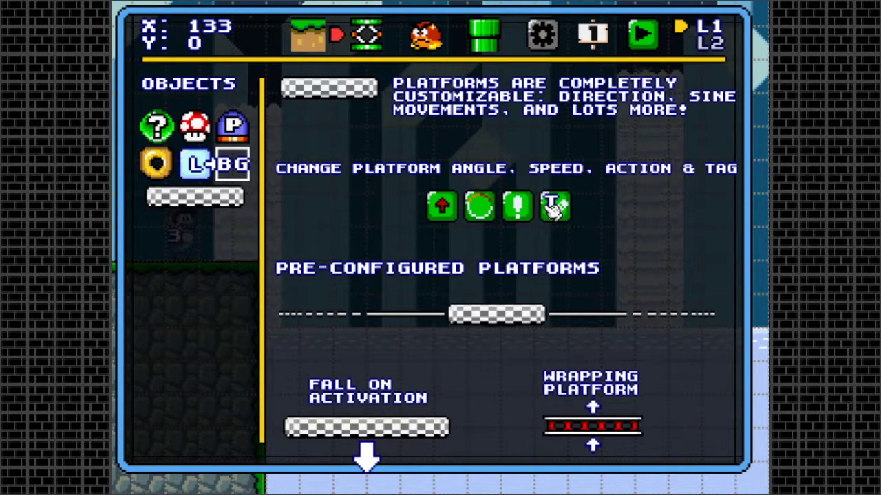
left_click(555, 207)
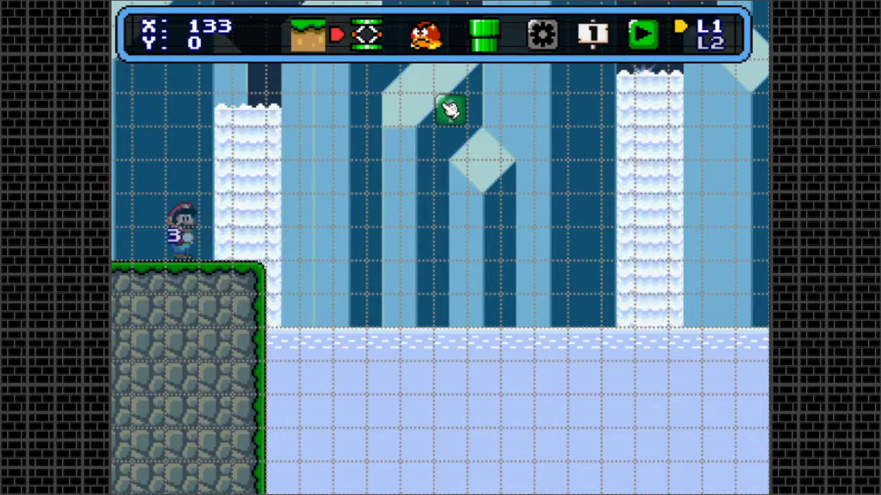
key("space")
key("space")
key("space")
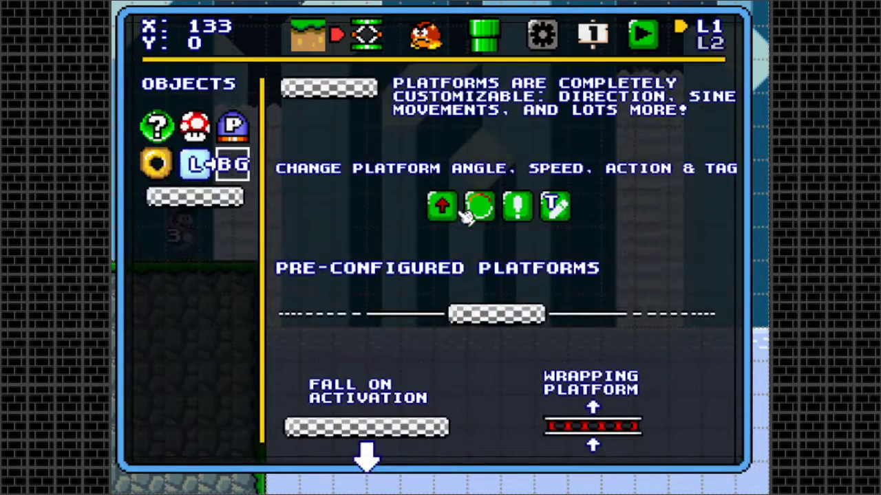
left_click(466, 214)
left_click(249, 245)
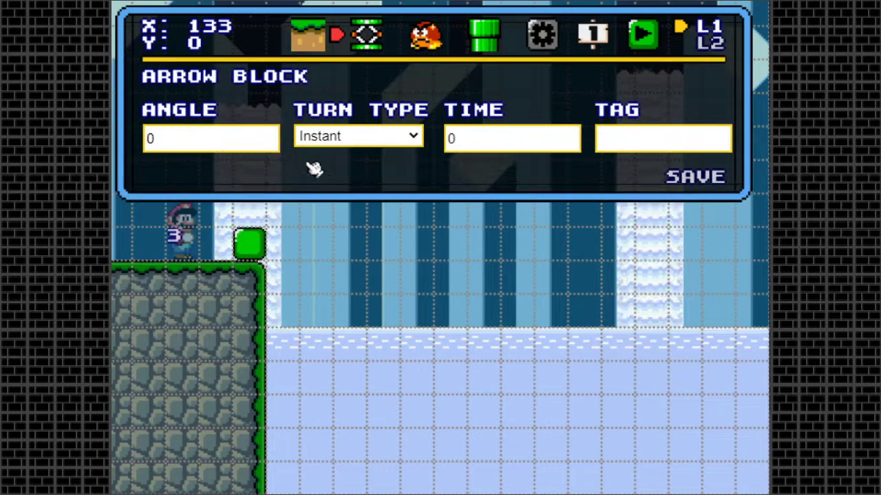
- Set the new arrow block's angle to 90 with turn type Instant, and save it
left_click(359, 136)
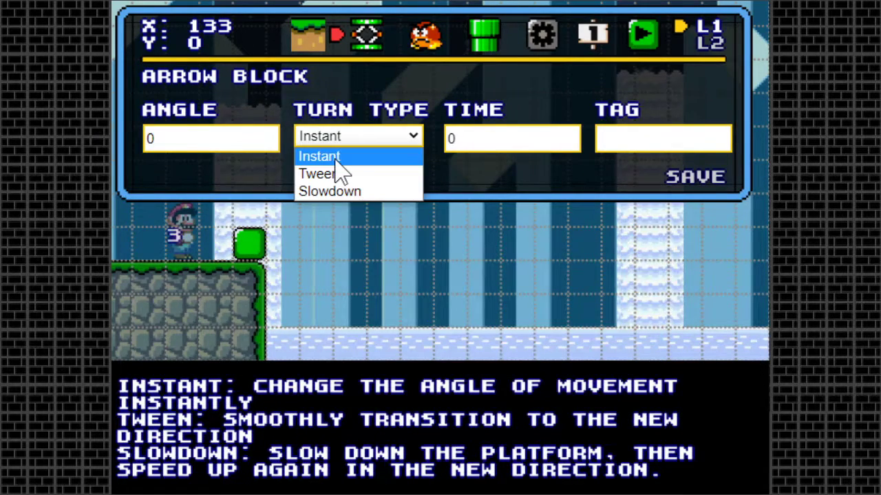
left_click(363, 158)
double_click(221, 141)
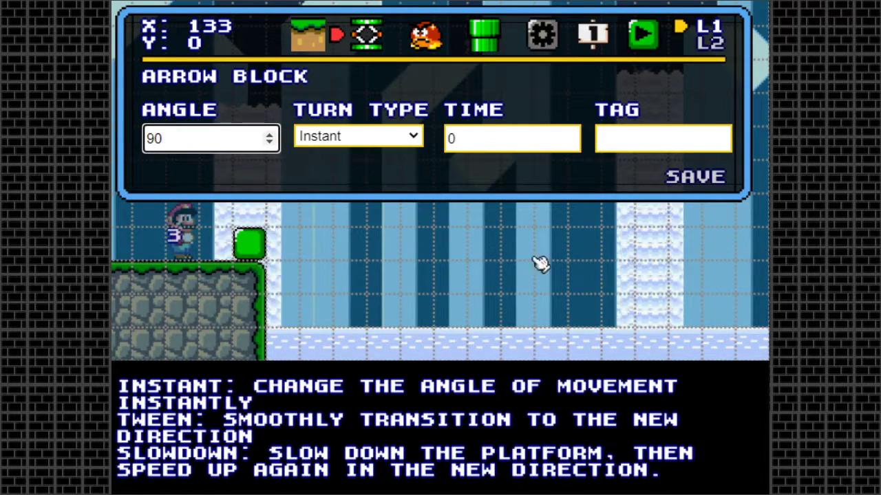
left_click(691, 180)
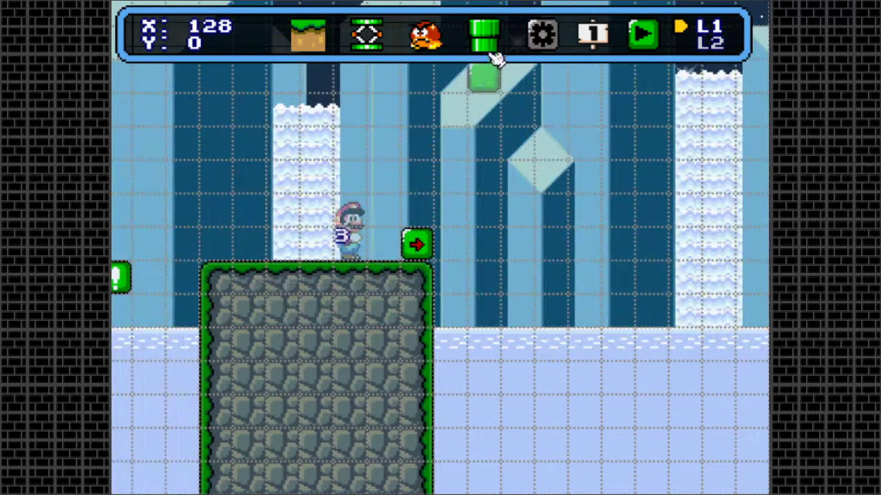
- Place a platform directly beside the ledge's right edge, set its style to SMB3 Cloud and save it
left_click(490, 54)
left_click(366, 36)
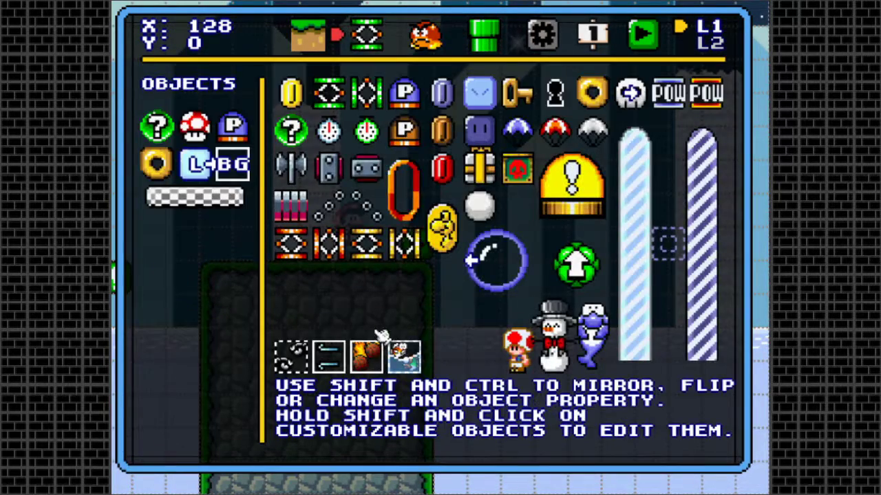
mouse_move(216, 200)
left_click_drag(342, 96, 486, 272)
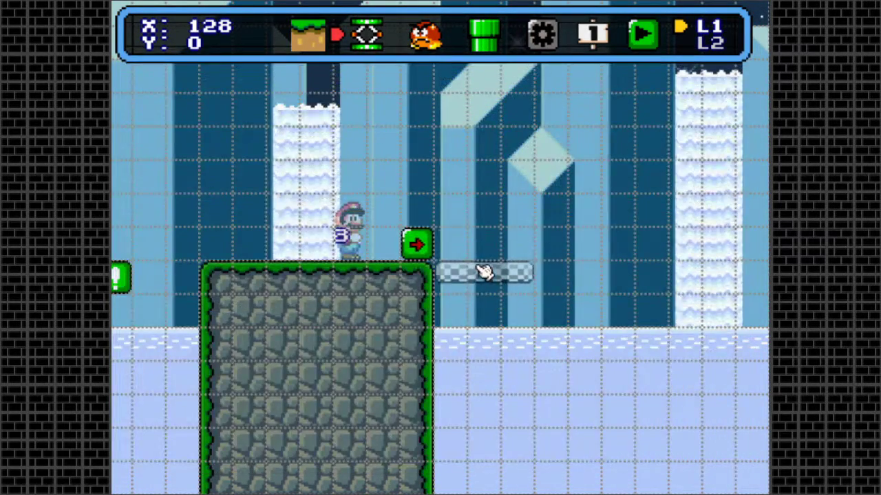
left_click(483, 276)
left_click(234, 172)
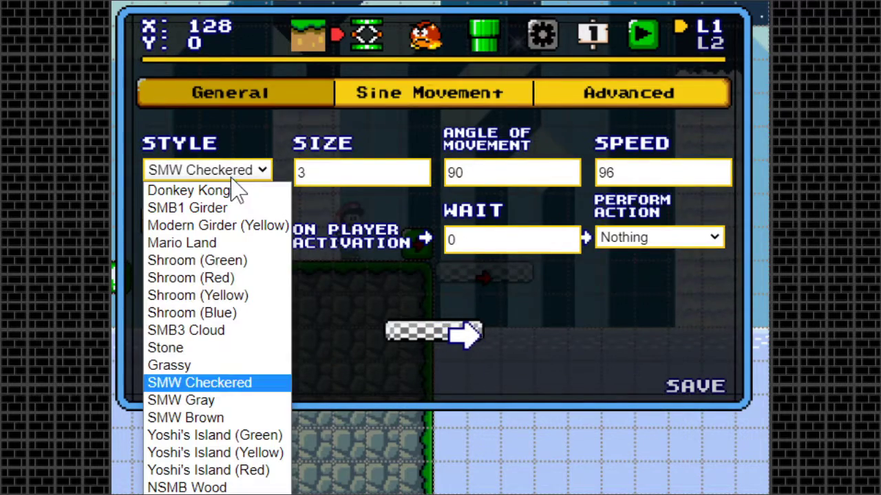
left_click(216, 332)
left_click(694, 386)
key("Right")
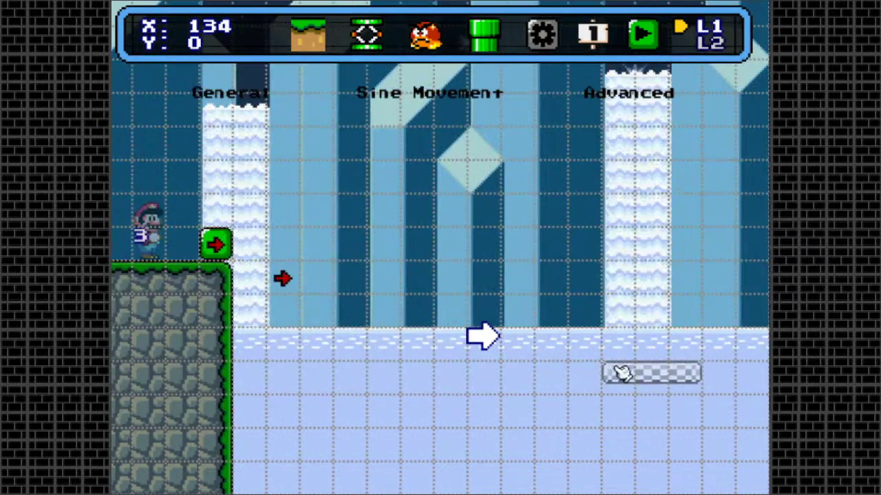
key("Right")
key("Left")
key("Left")
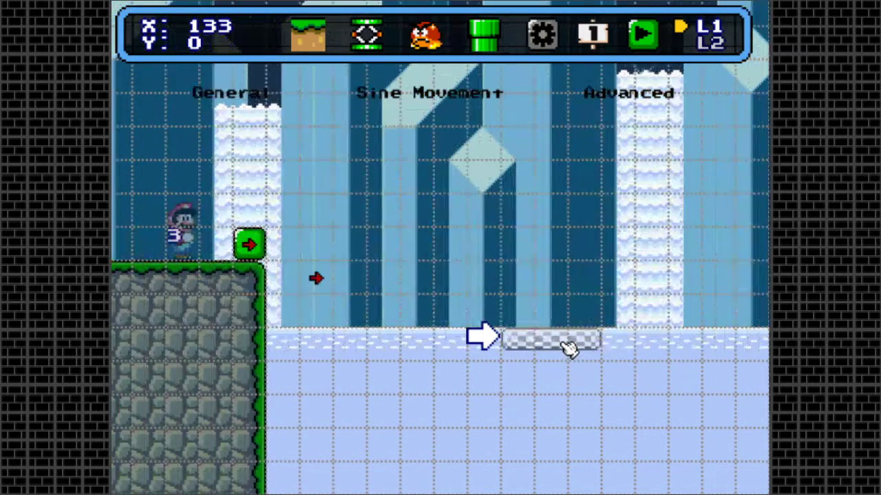
left_click(367, 38)
left_click(315, 39)
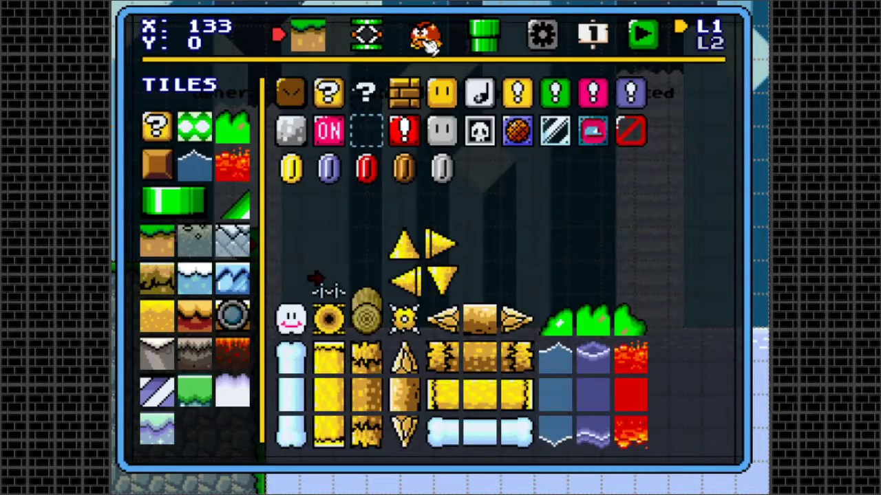
left_click(426, 38)
left_click(367, 37)
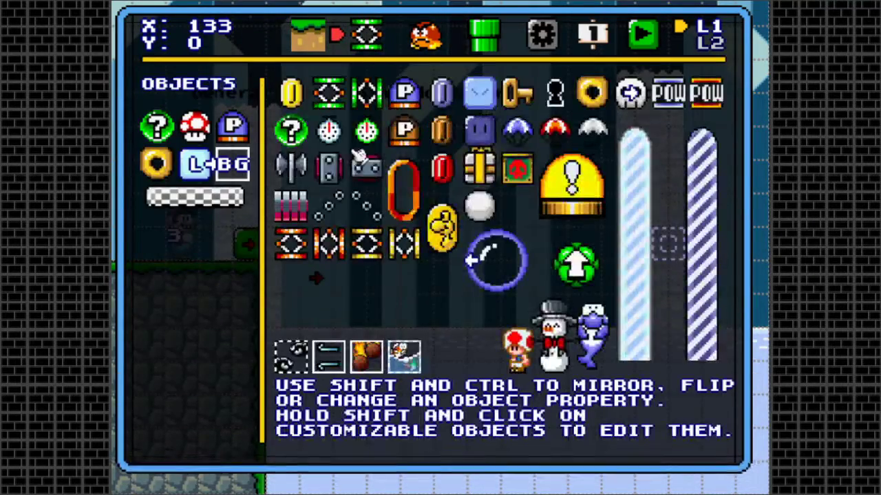
left_click(440, 40)
- Place arrow blocks 7 and 14 tiles right of the ledge's arrow block, with a platform tag block just before the farther one
left_click(370, 37)
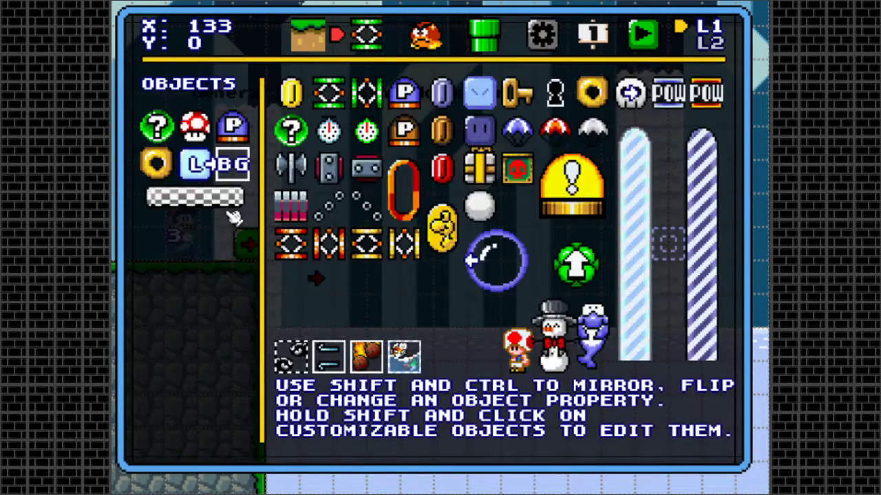
left_click(232, 204)
left_click(450, 208)
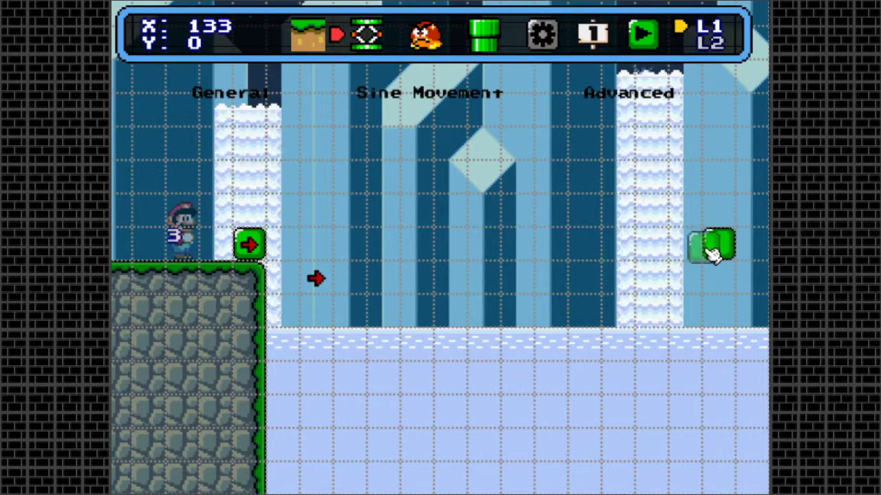
key("space")
left_click(558, 208)
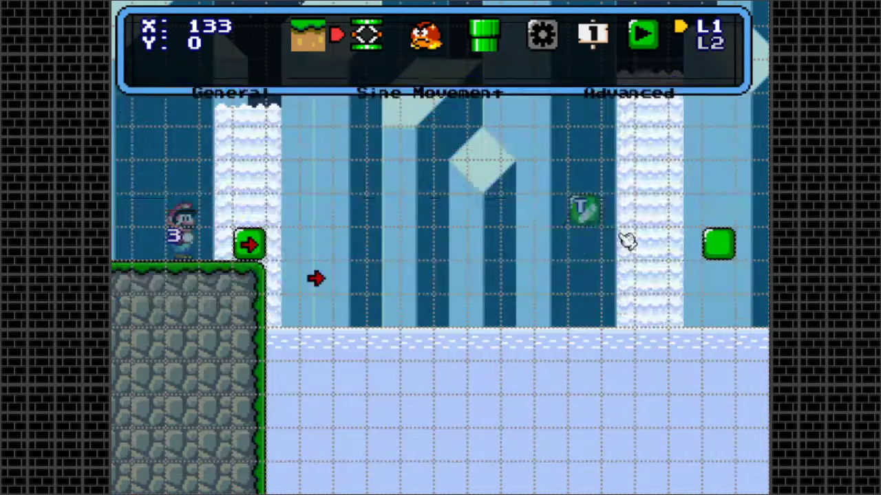
left_click(688, 244)
key("space")
left_click(484, 210)
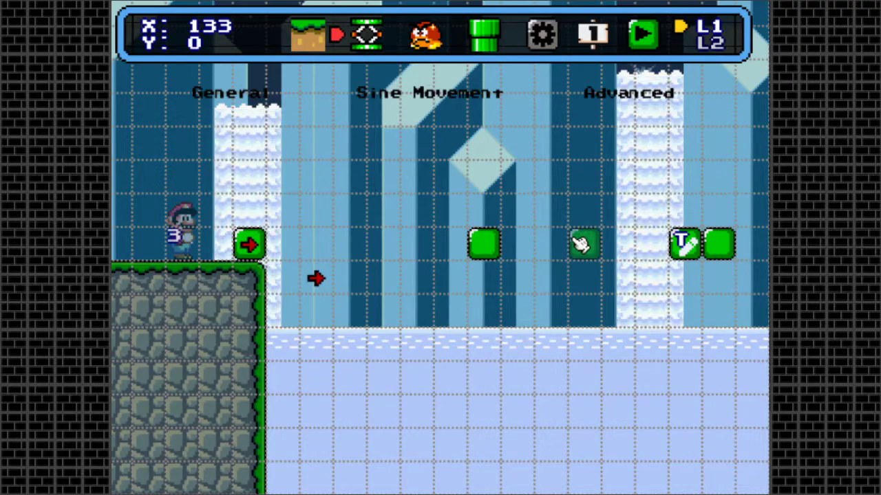
- Save the middle arrow block, 7 tiles past the ledge's arrow block, with angle 0 and turn type Instant
key("Right")
key("Left")
key("Right")
key("Left")
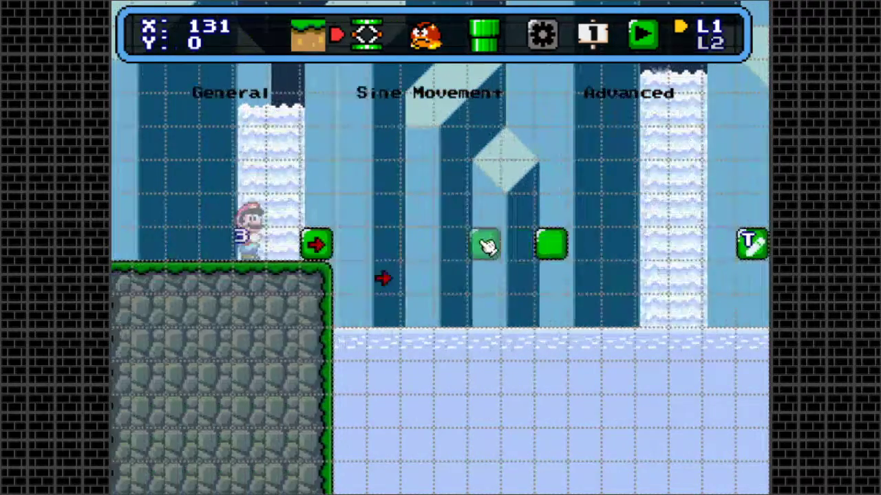
left_click(557, 249)
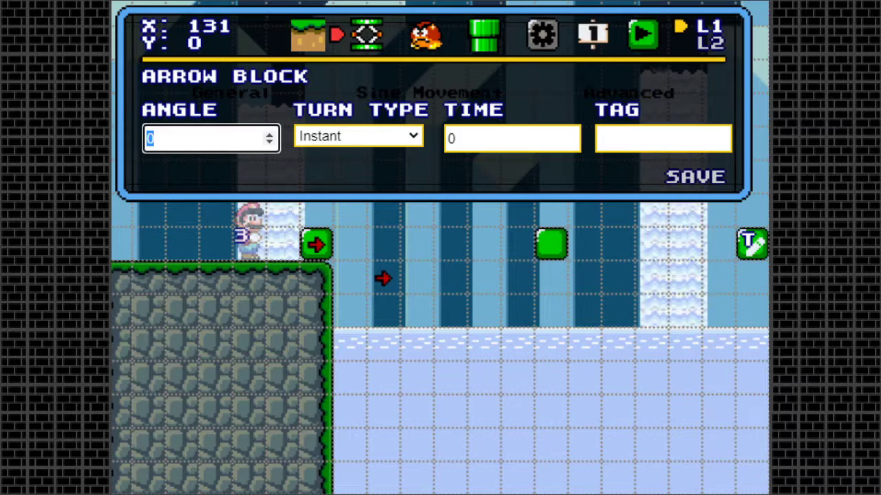
left_click(701, 185)
- Set the farthest arrow block, just past the tag block, to angle 270 with turn type Instant and save it
key("Right")
key("Right")
key("Right")
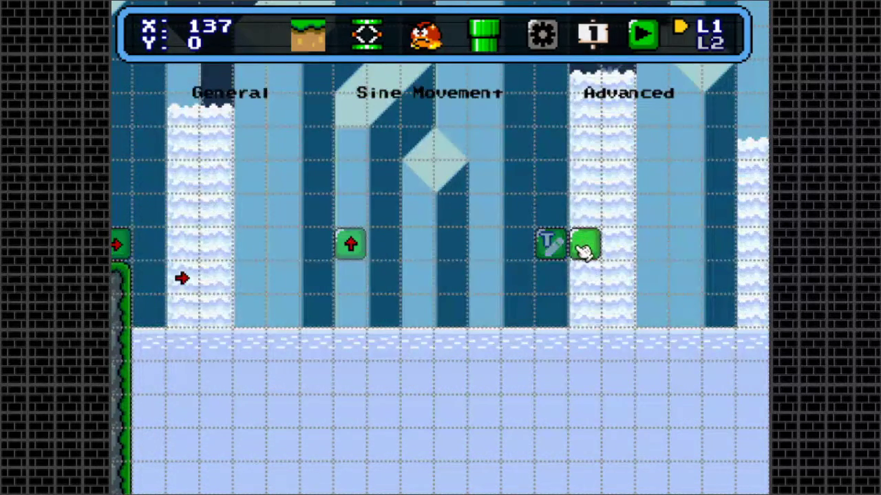
left_click(583, 251)
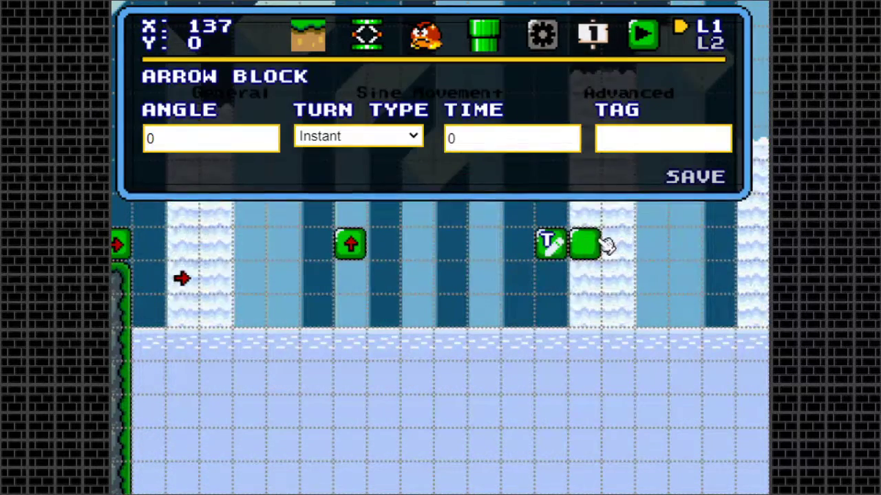
key("Tab")
type("27")
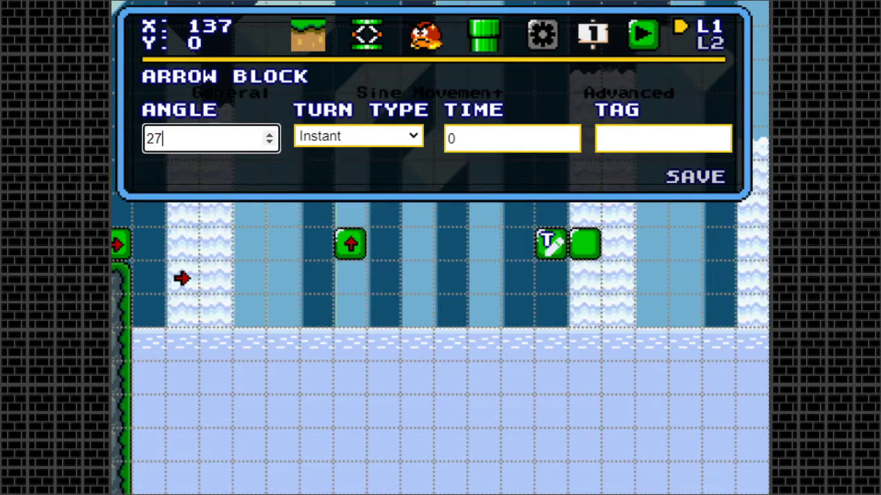
type("0")
left_click(702, 180)
- Review the platform's route from the ledge past the middle arrow block to the tag block and the farthest arrow block
key("Left")
key("Left")
key("Left")
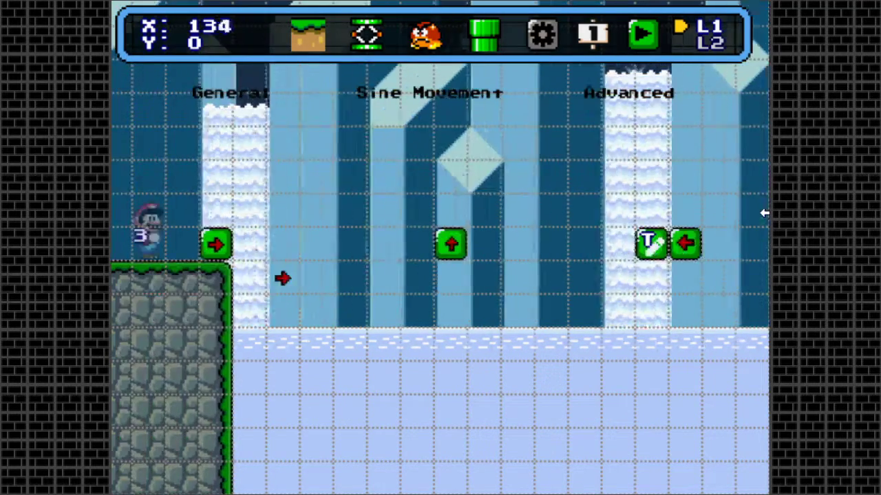
key("Left")
key("Right")
key("Right")
key("Right")
key("Right")
key("Left")
key("Left")
key("Left")
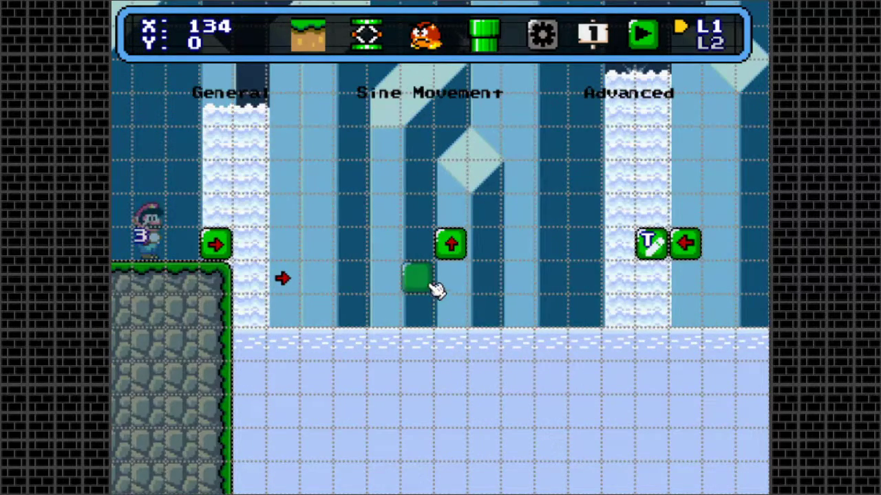
left_click(435, 288)
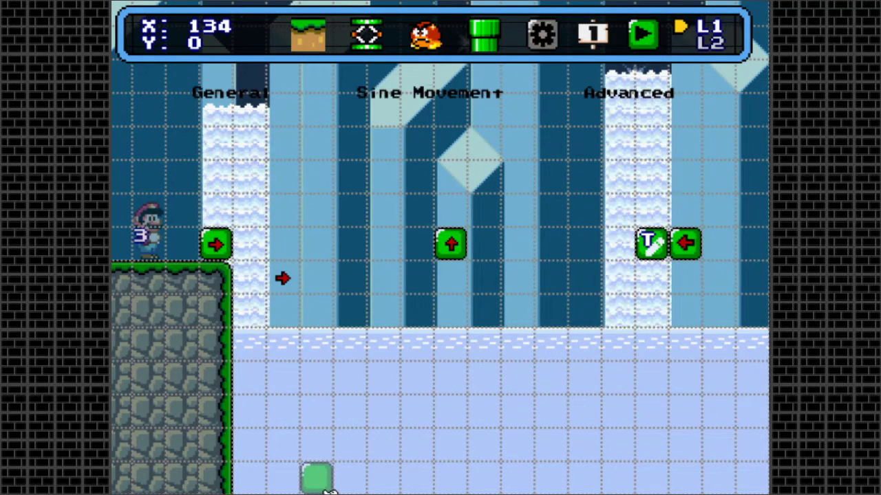
left_click_drag(316, 477, 284, 311)
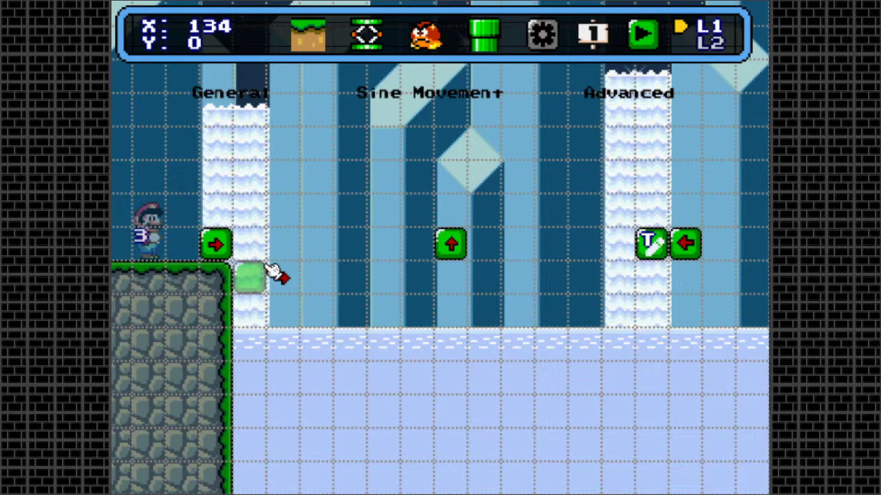
left_click_drag(340, 275, 485, 254)
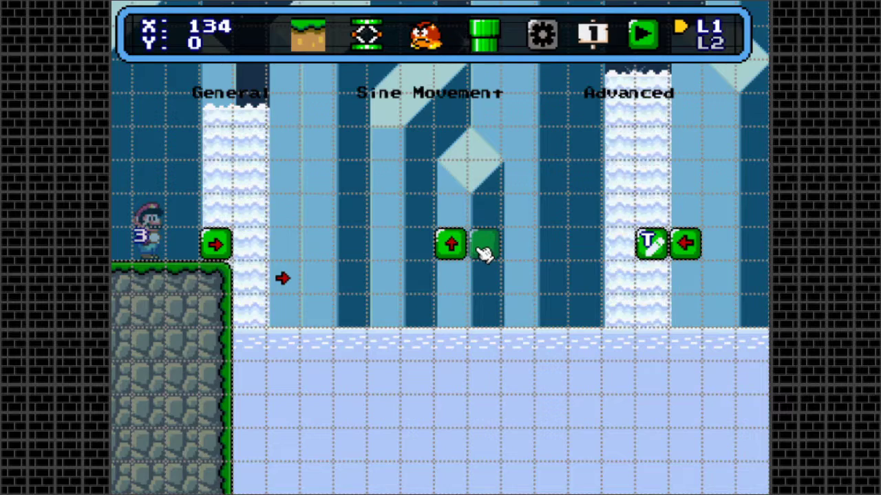
key("Right")
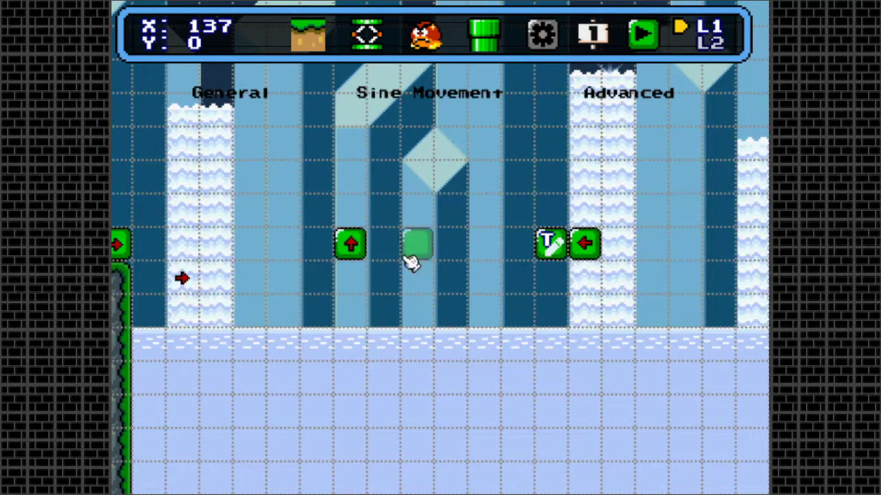
key("Left")
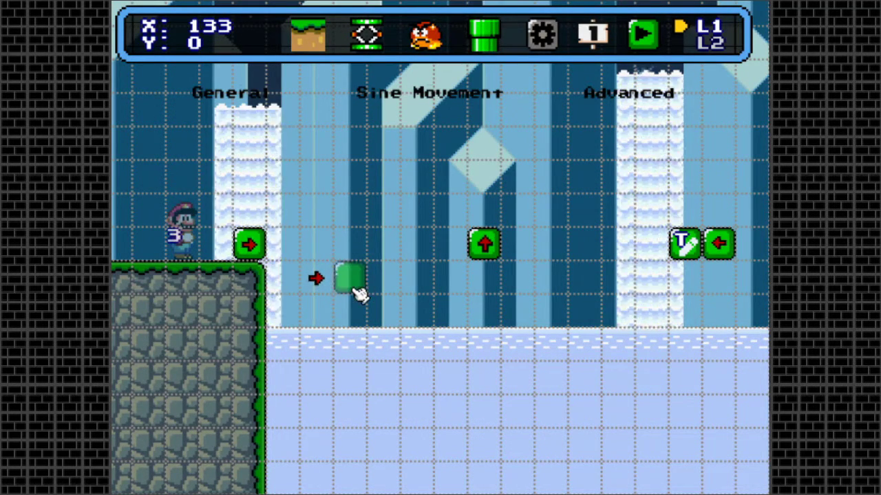
- Set the tag of the cloud platform beside the ledge to "stuff" in its advanced settings and save it
left_click(316, 278)
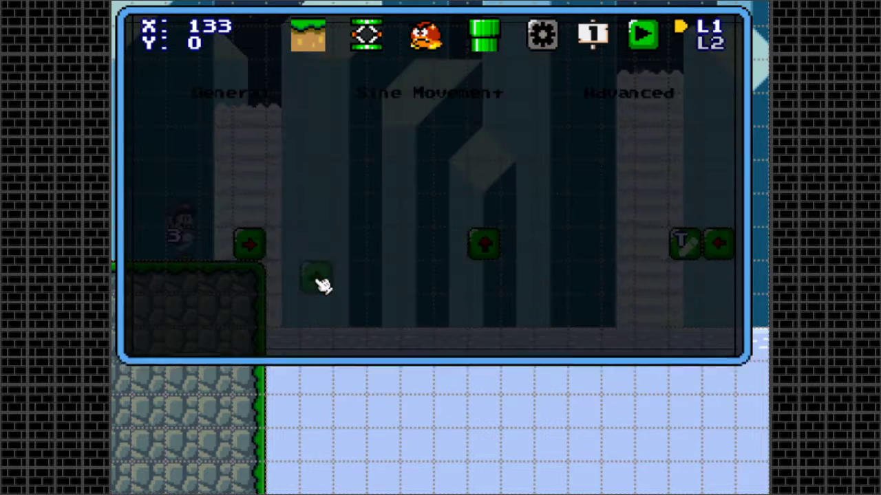
left_click(590, 101)
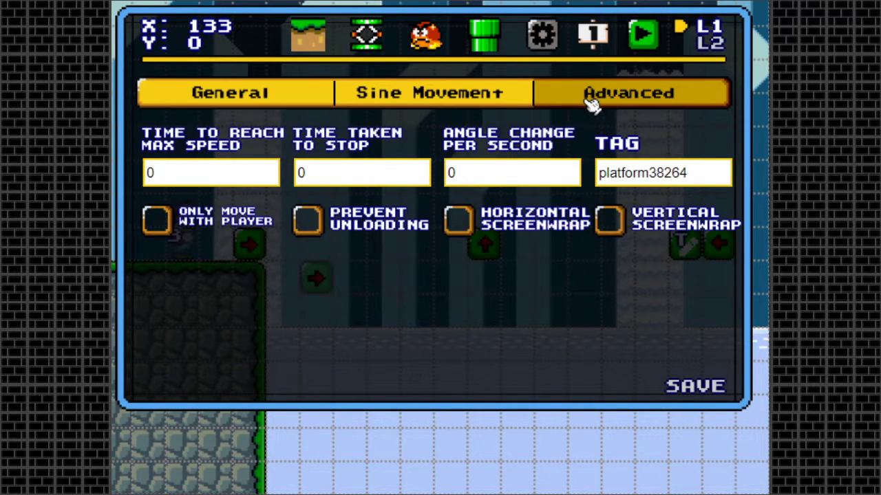
double_click(680, 172)
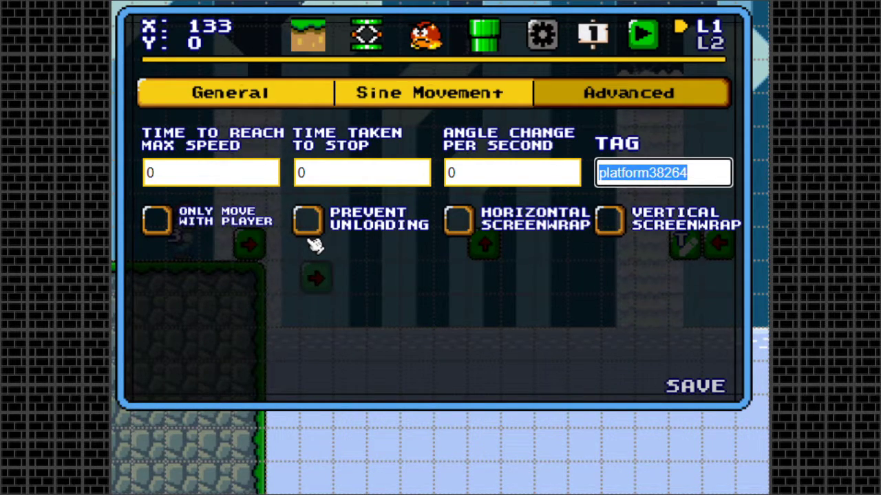
type("stuff")
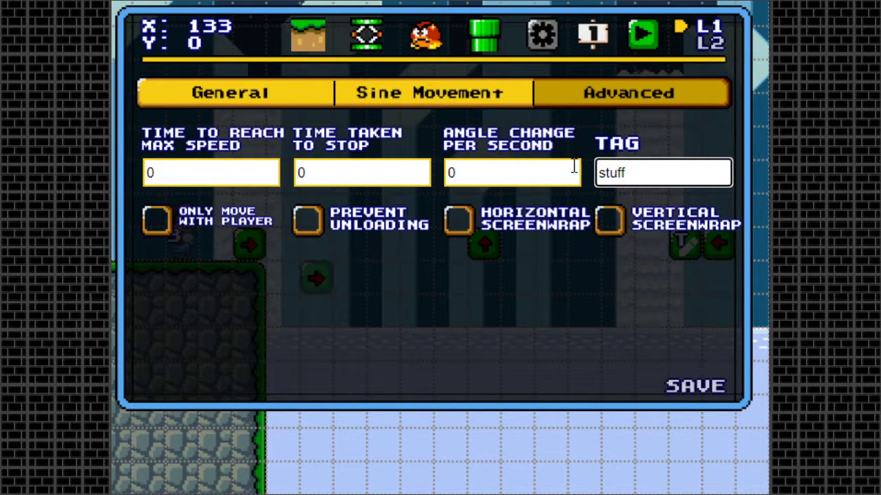
left_click(696, 385)
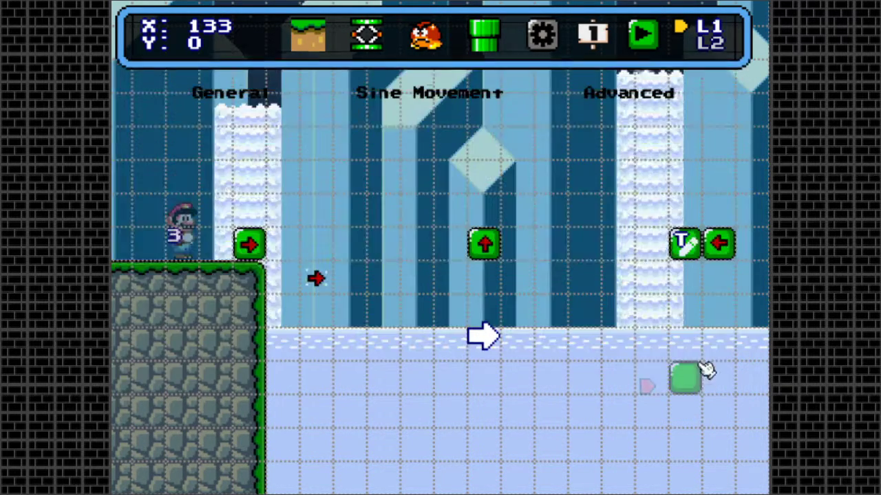
- Set the tag changer block's old tag to "stuff" and save the block
left_click(692, 254)
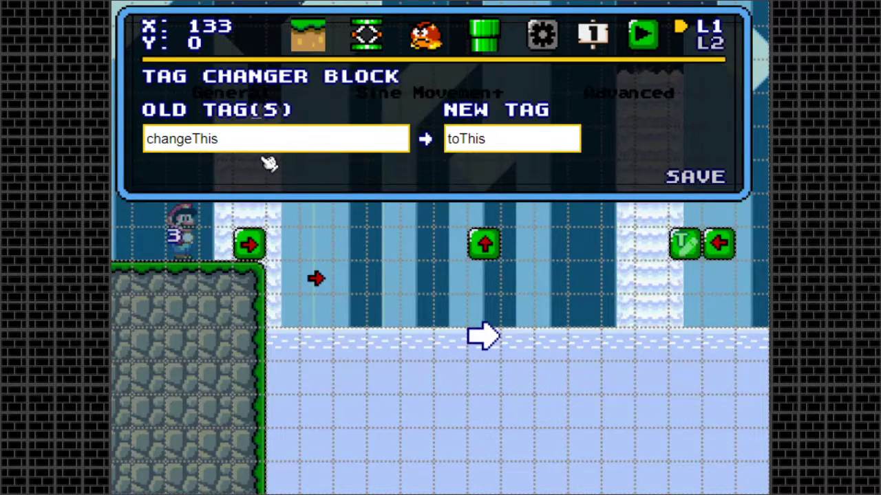
left_click(222, 142)
key("ctrl+a")
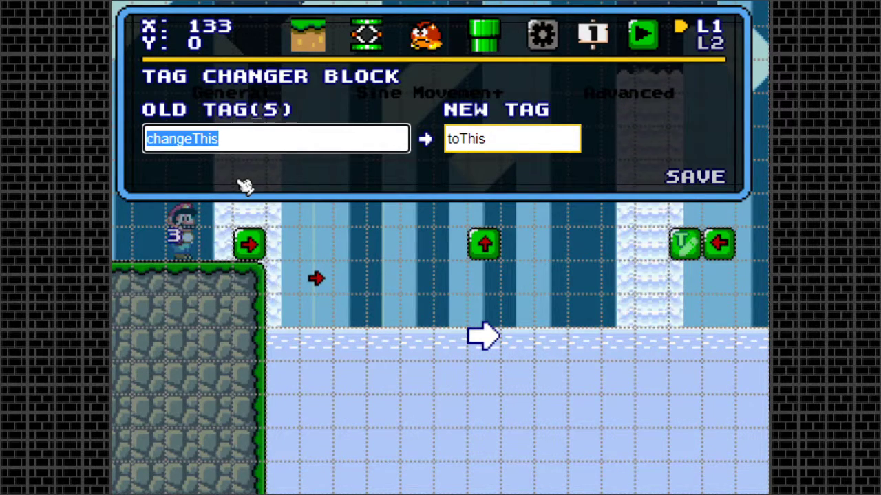
type("stuff")
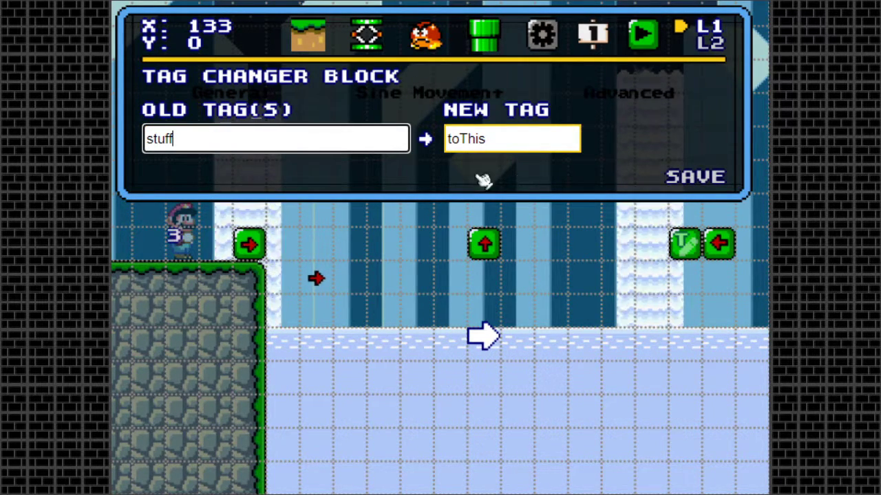
left_click(709, 185)
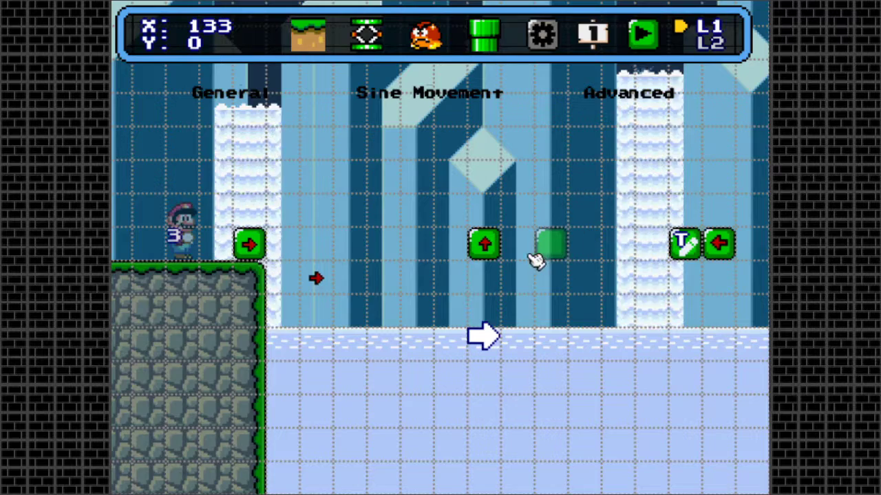
- Give the middle, upward-pointing arrow block the tag "upwards" and save it
key("Right")
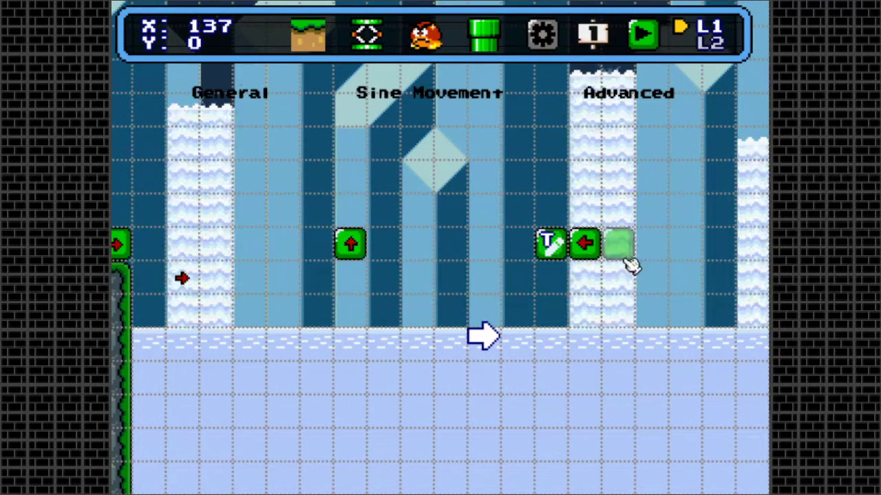
left_click(351, 242)
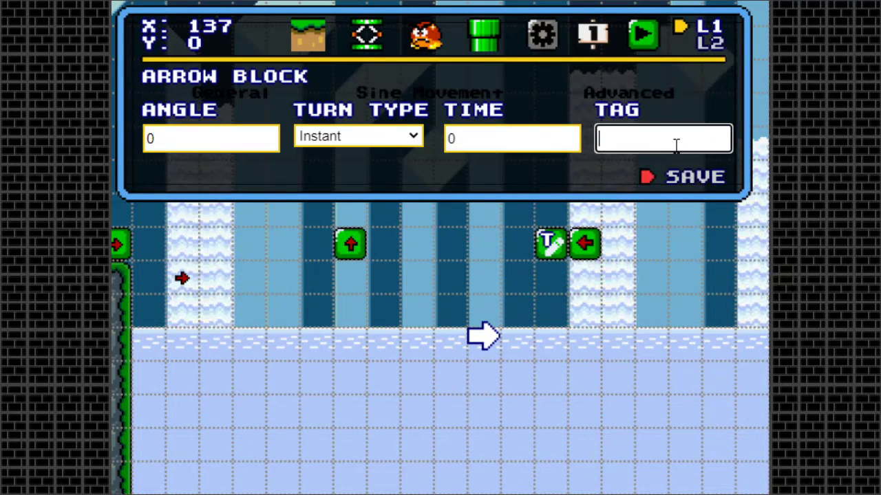
left_click(676, 144)
type("up")
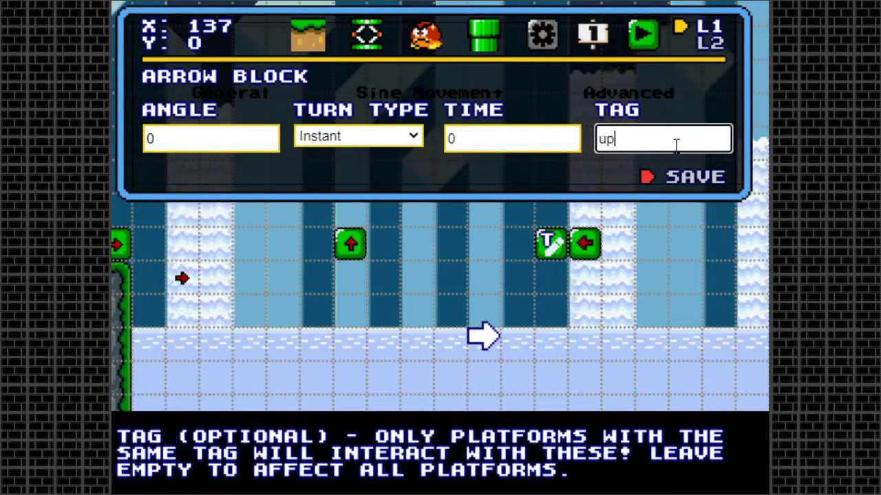
type("wards")
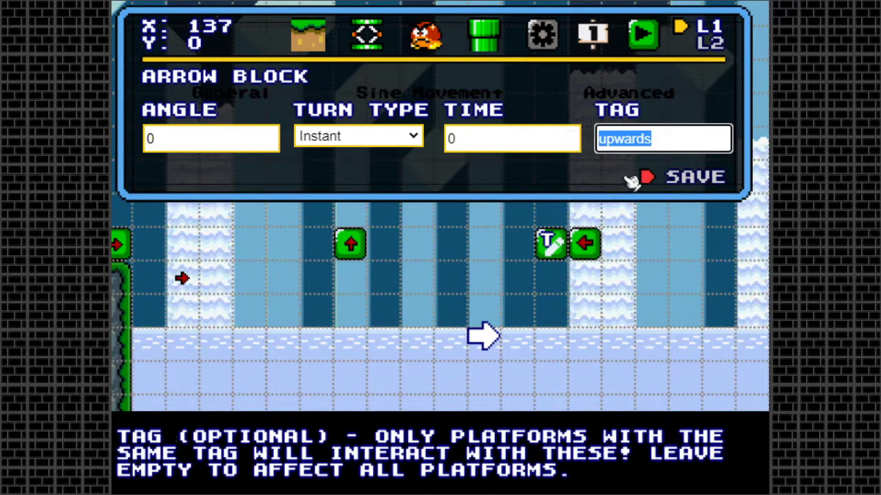
left_click(713, 183)
- Give the left-pointing arrow block beside the tag changer the tag "upwards" and save it
left_click(584, 244)
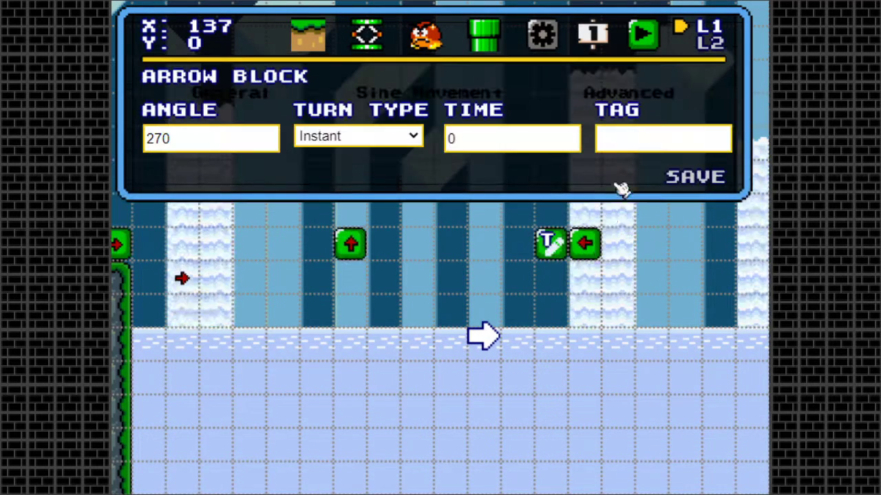
left_click(654, 141)
type("upwards")
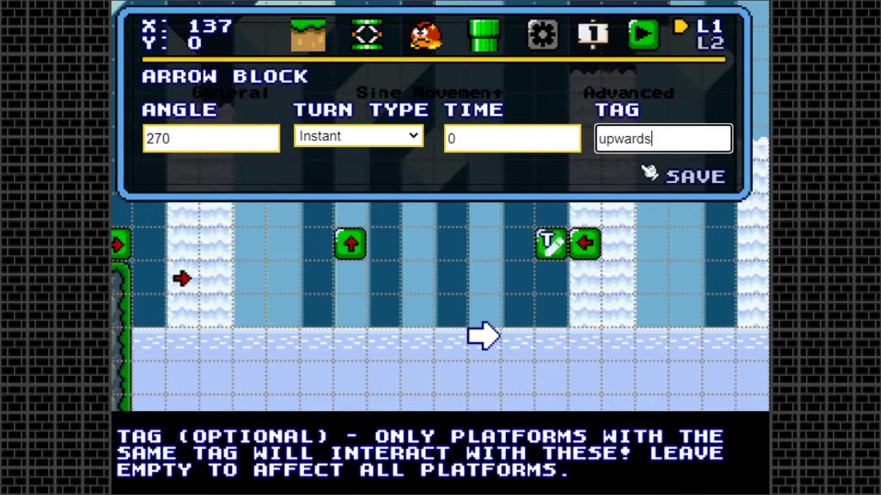
left_click(683, 189)
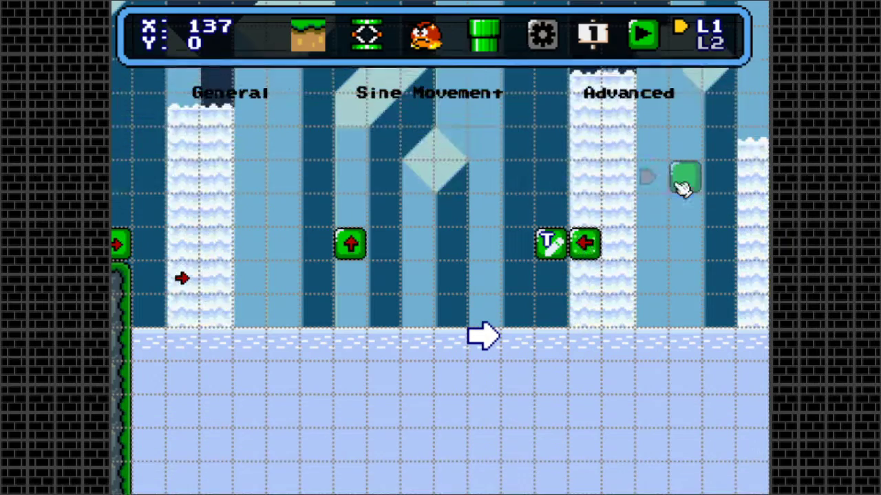
- Set the tag changer block's new tag to "upwards" and save the block
key("Left")
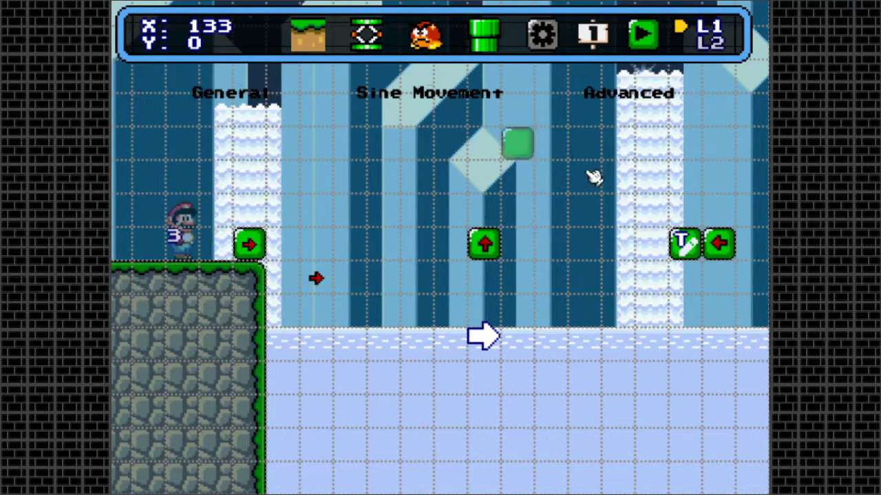
key("Right")
key("Right")
key("Right")
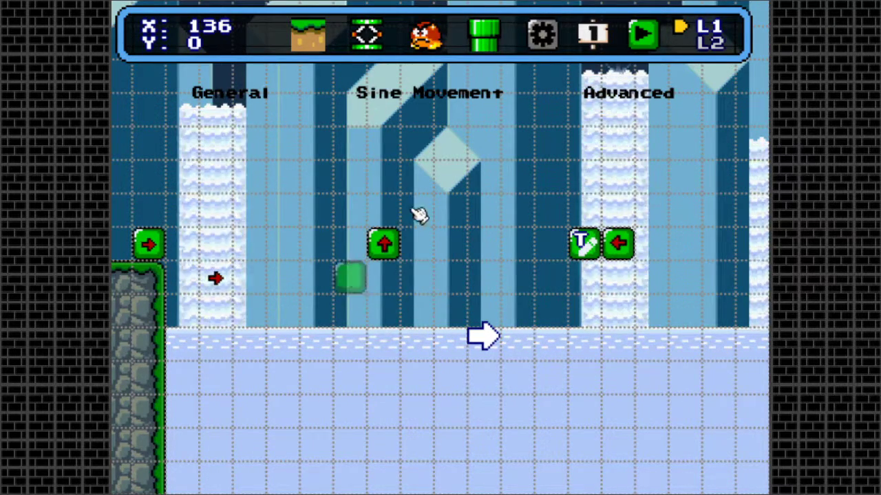
left_click(584, 244)
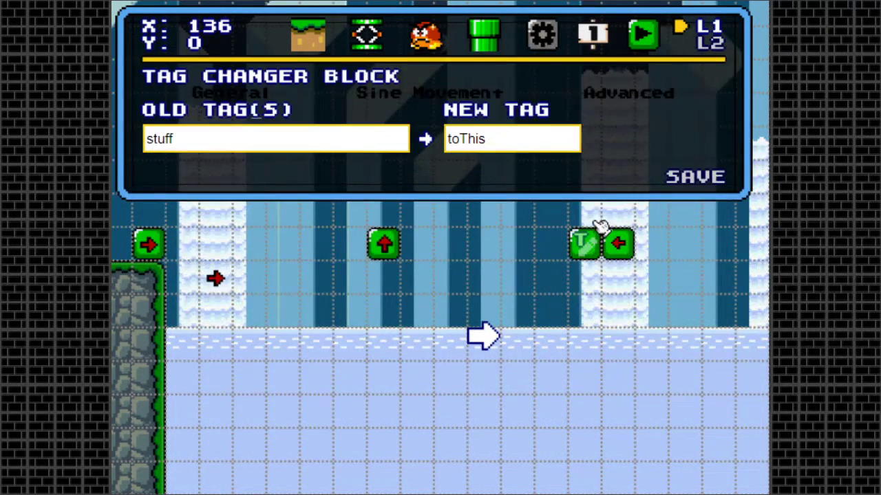
double_click(533, 144)
type("upwards")
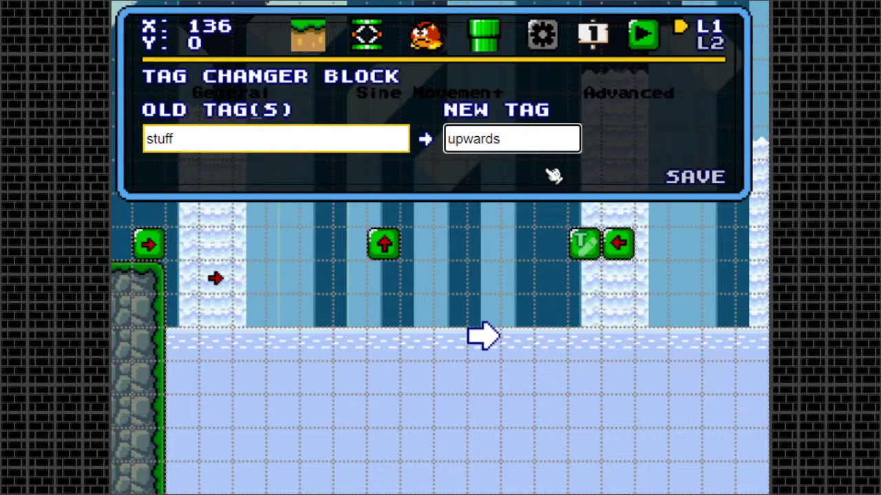
left_click(713, 175)
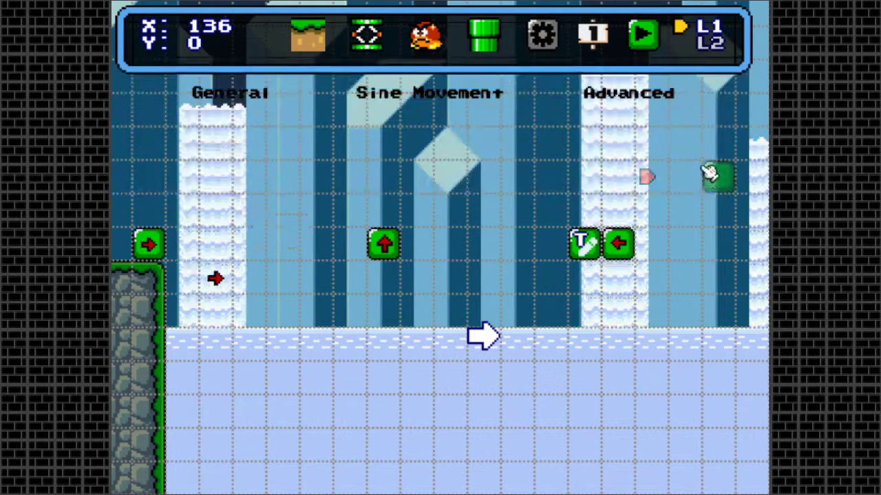
- Playtest the level on Map 1 starting from Entrance 3
left_click(643, 45)
left_click(570, 93)
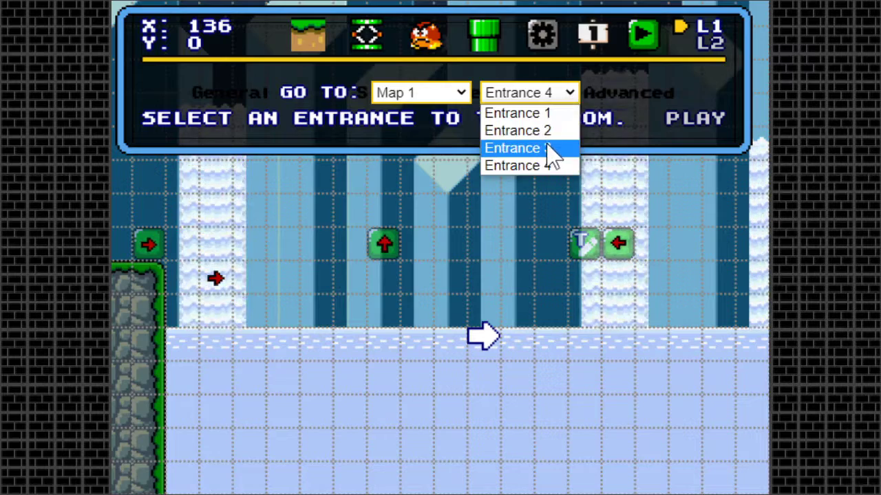
left_click(551, 147)
left_click(688, 120)
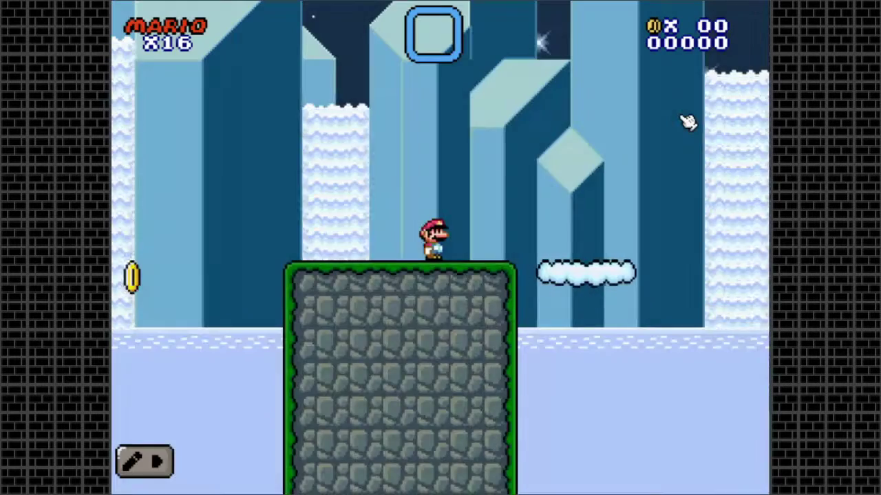
- Ride the cloud platform across the arrow and tag changer blocks in the playtest and return to the level editor
key("Right")
key("z")
key("Left")
key("Right")
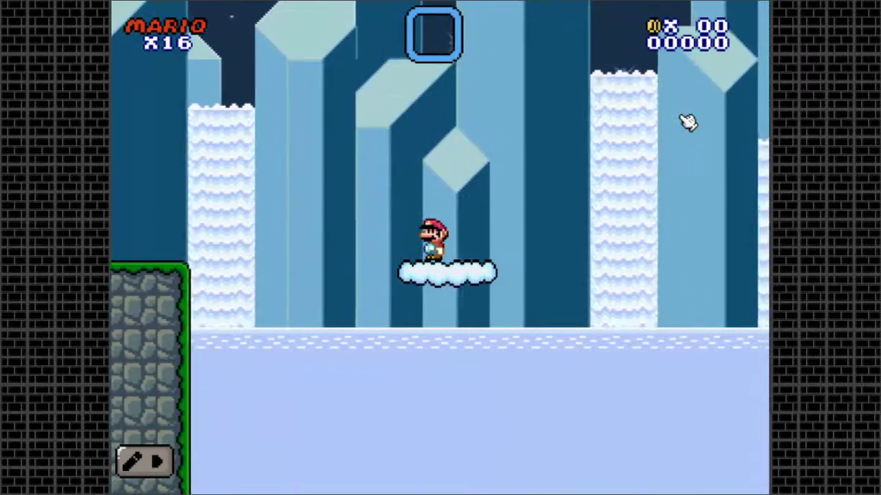
key("Left")
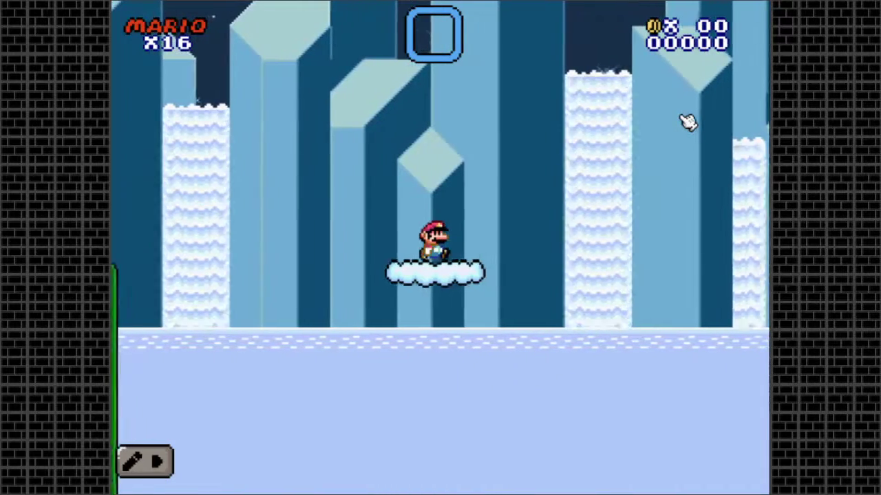
key("Up")
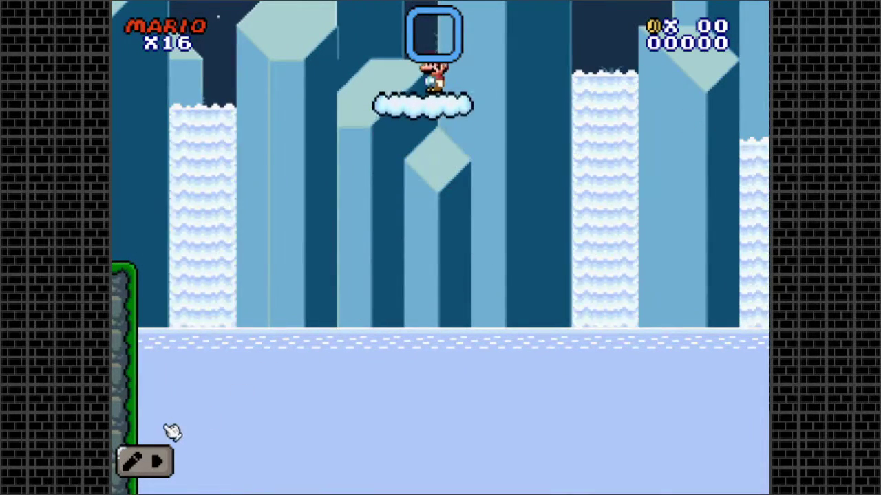
left_click(139, 459)
- Examine the cloud platform's route along the right, upward and left arrow blocks and the tag changer block
key("Right")
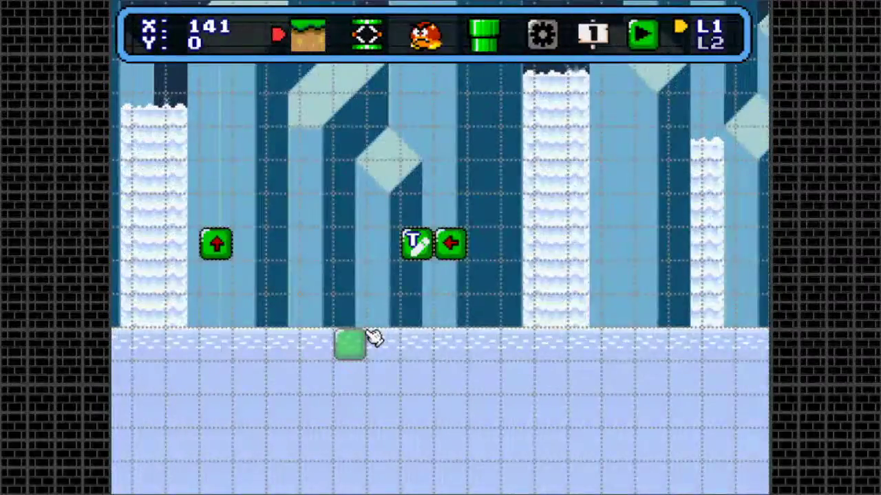
key("Left")
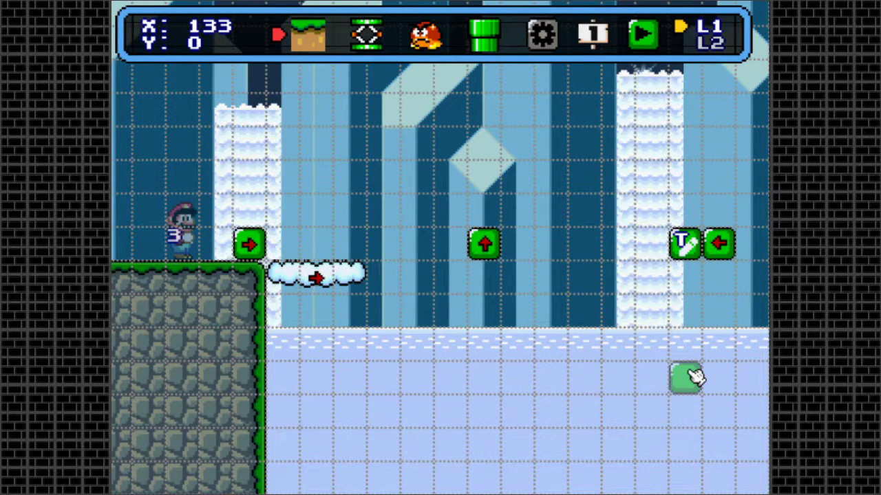
key("Right")
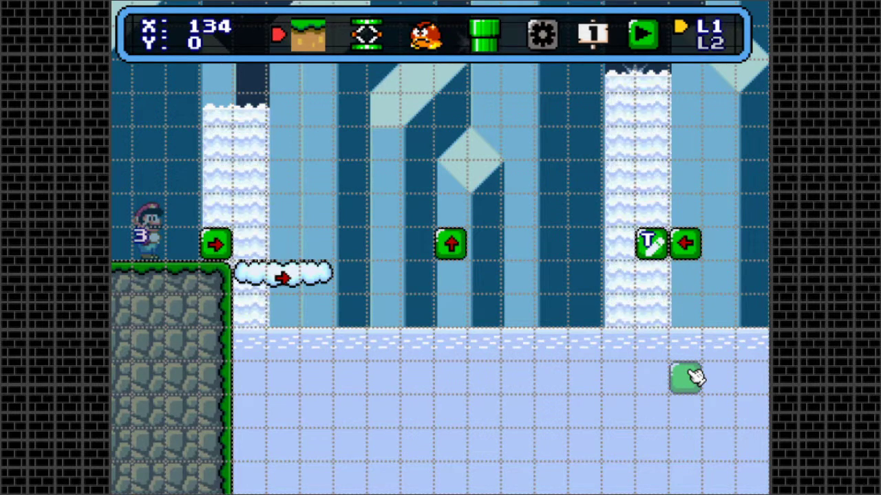
left_click_drag(695, 377, 585, 313)
left_click_drag(681, 289, 678, 346)
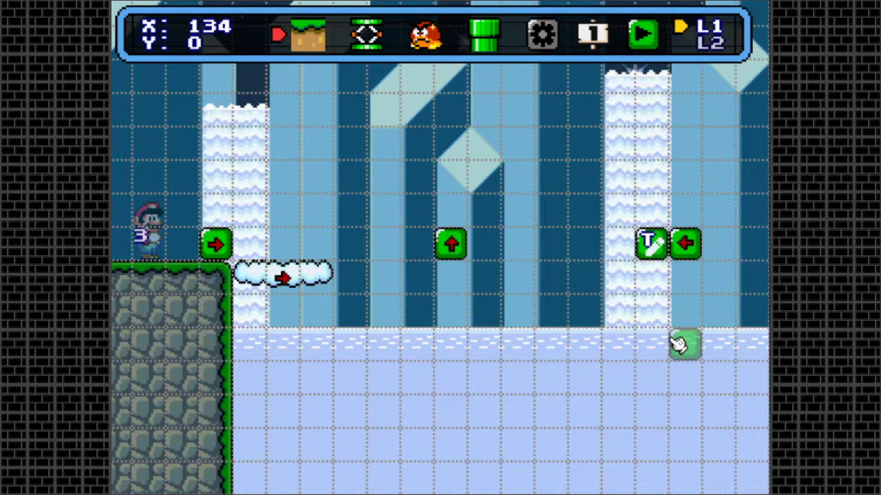
key("Right")
key("Right")
key("Right")
key("Right")
key("Right")
key("Left")
key("Left")
key("Left")
key("Left")
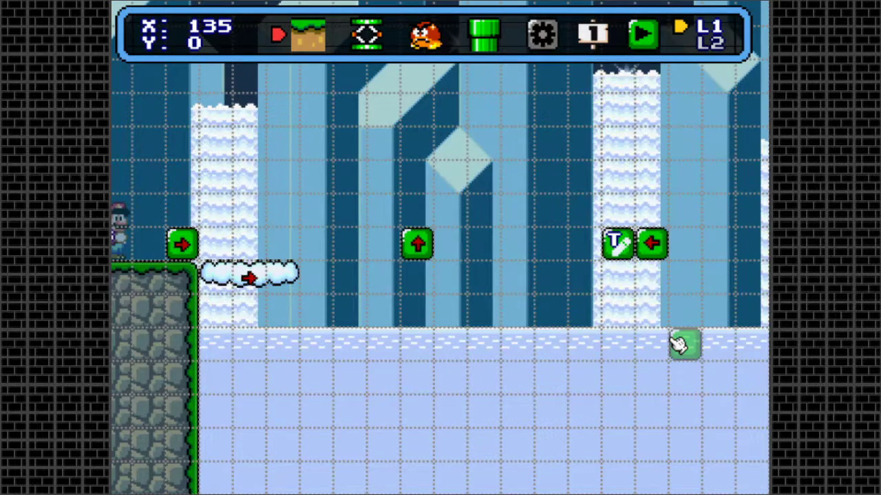
key("Left")
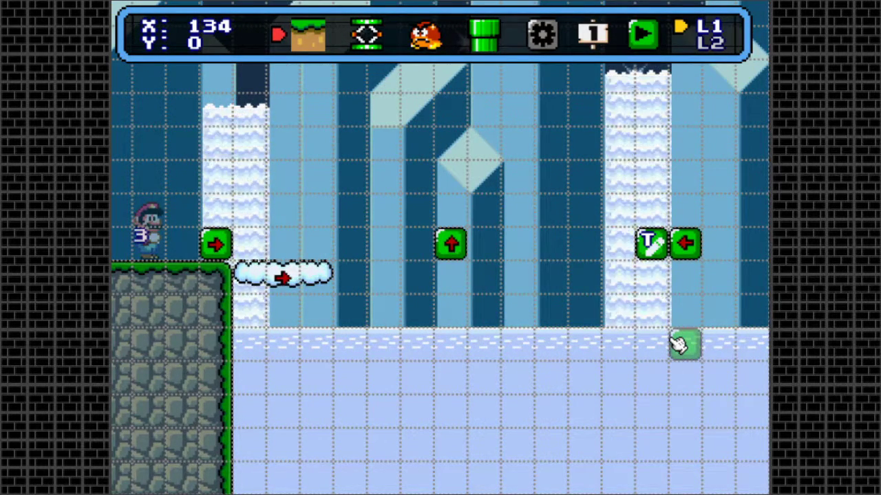